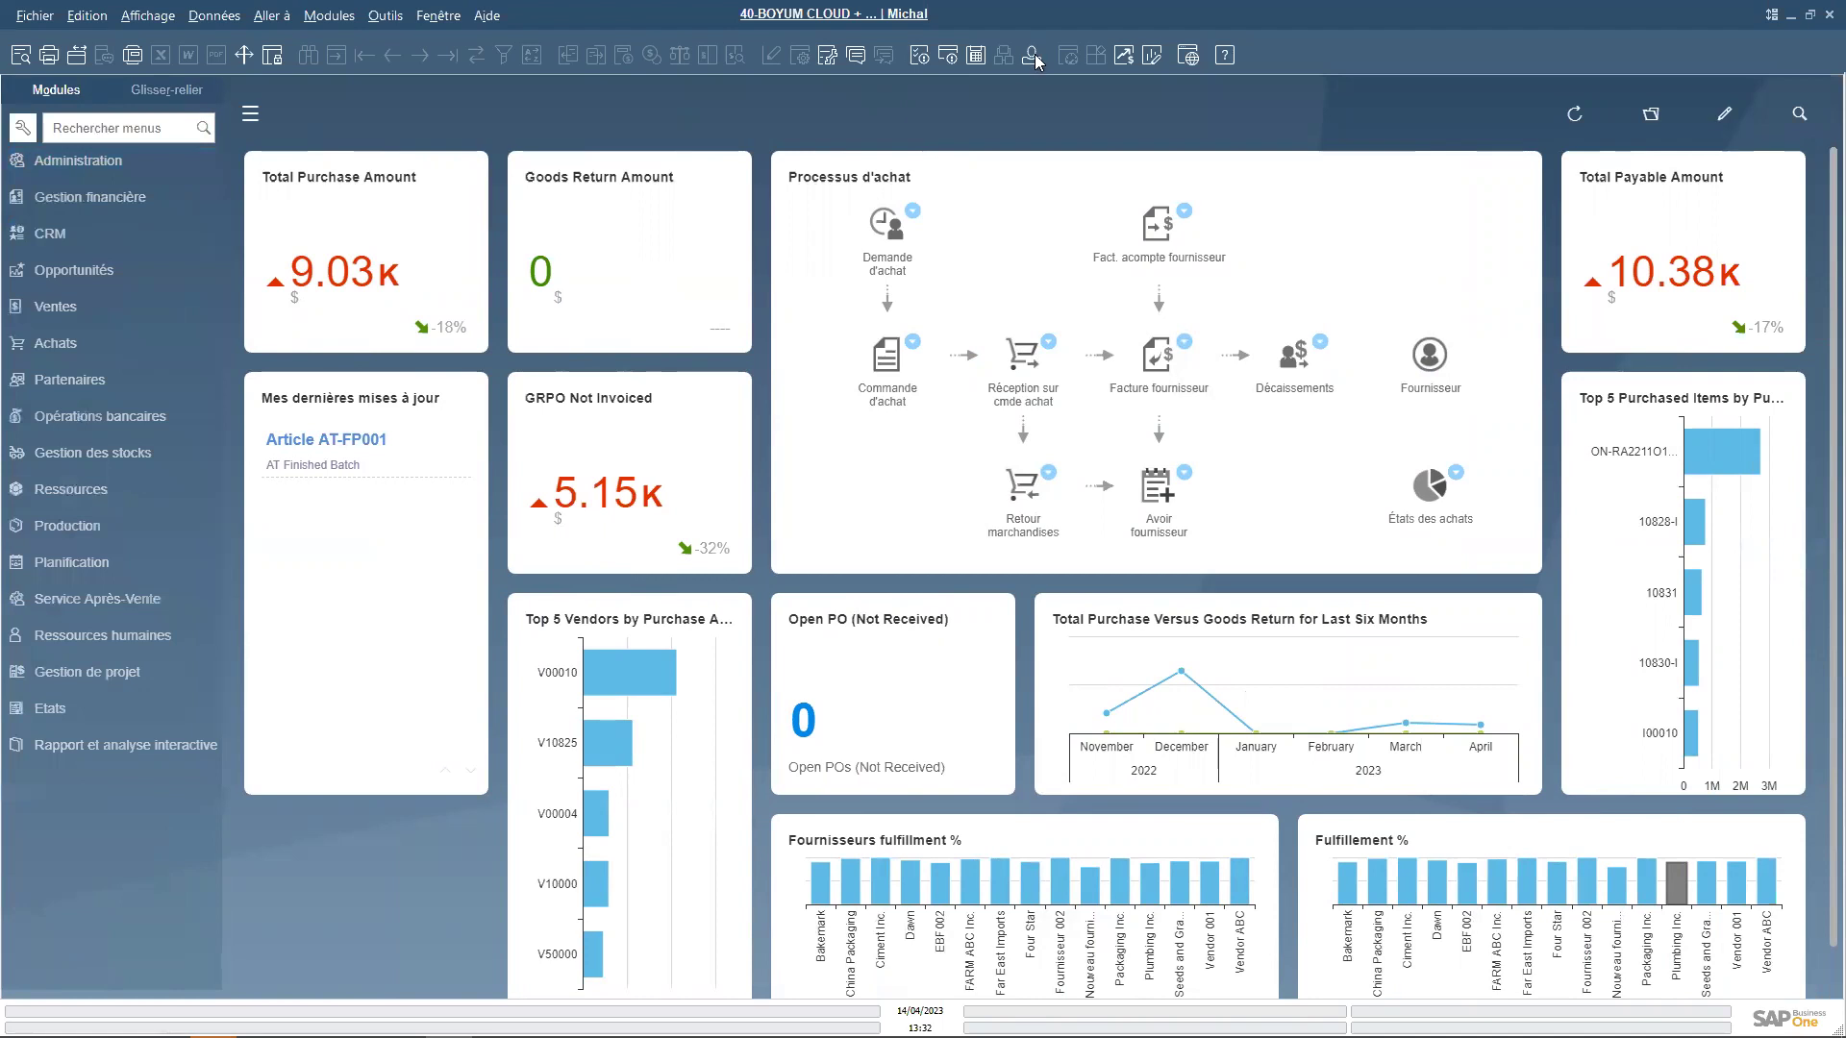
Set the current user's display language to English (United Kingdom) and save the change.
left_click(1031, 56)
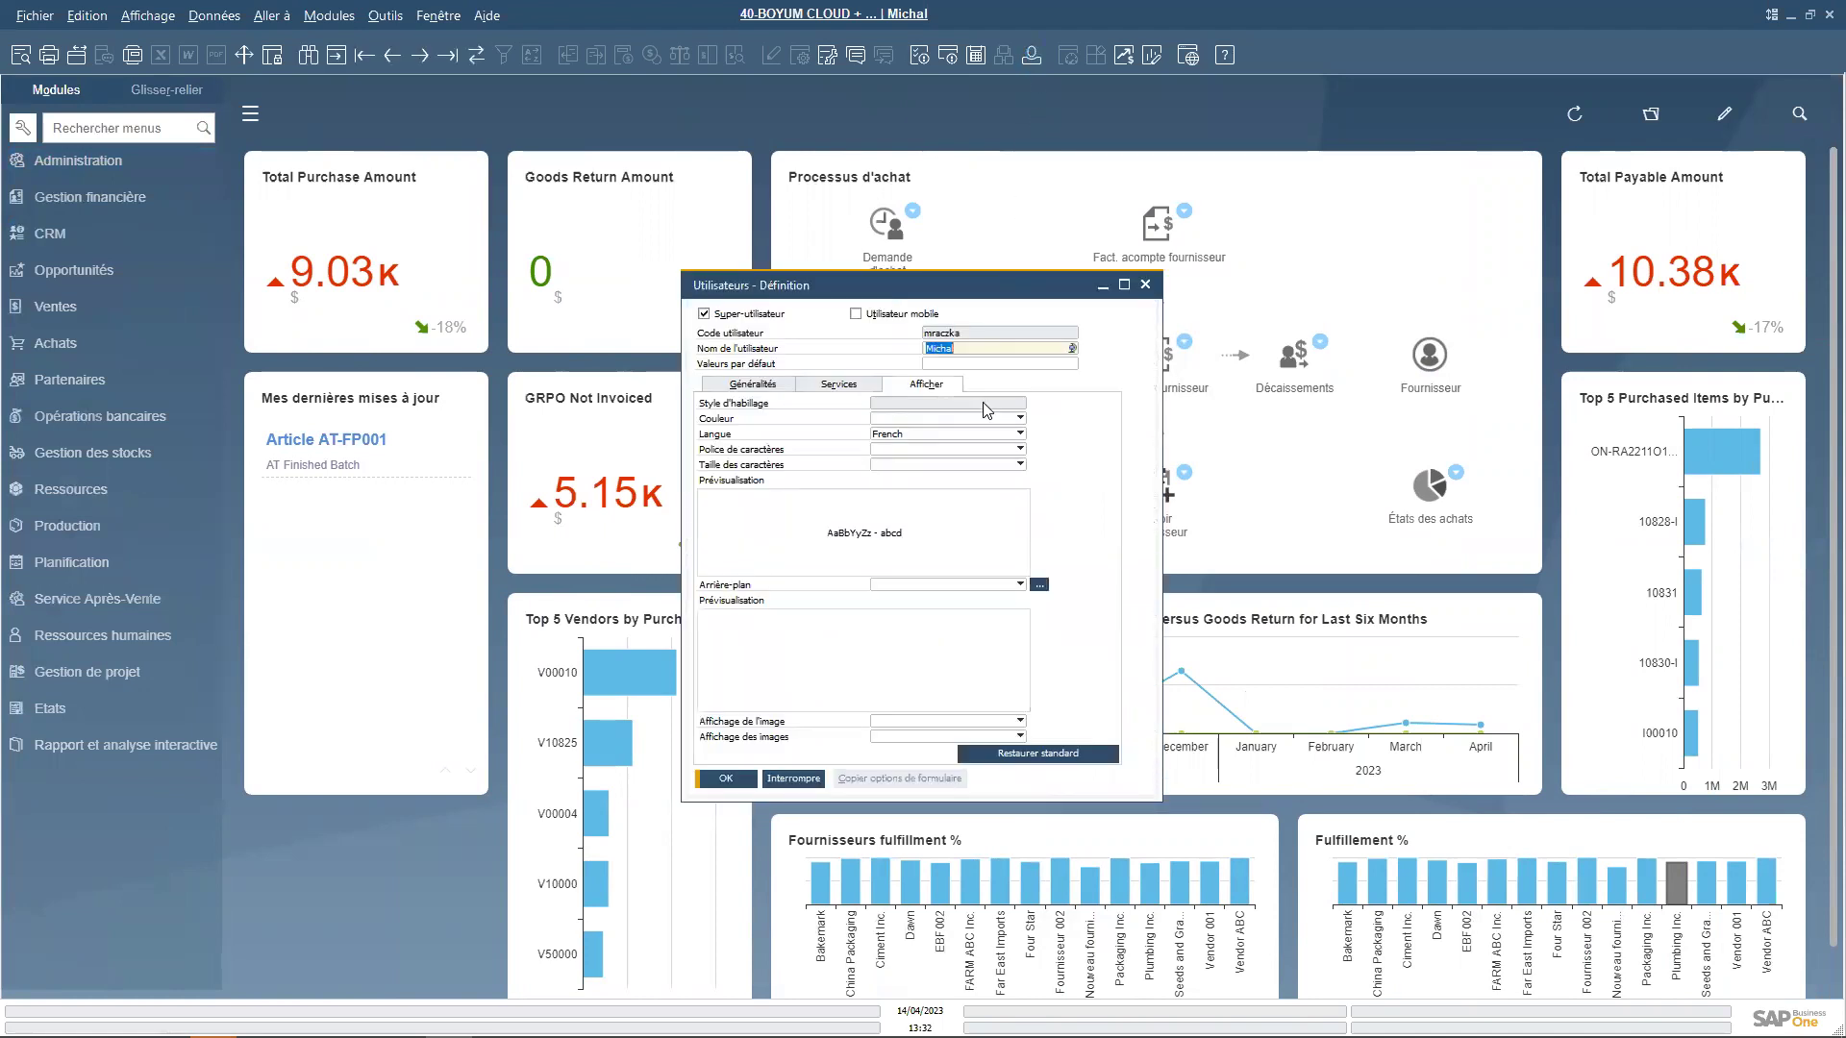
left_click(1007, 435)
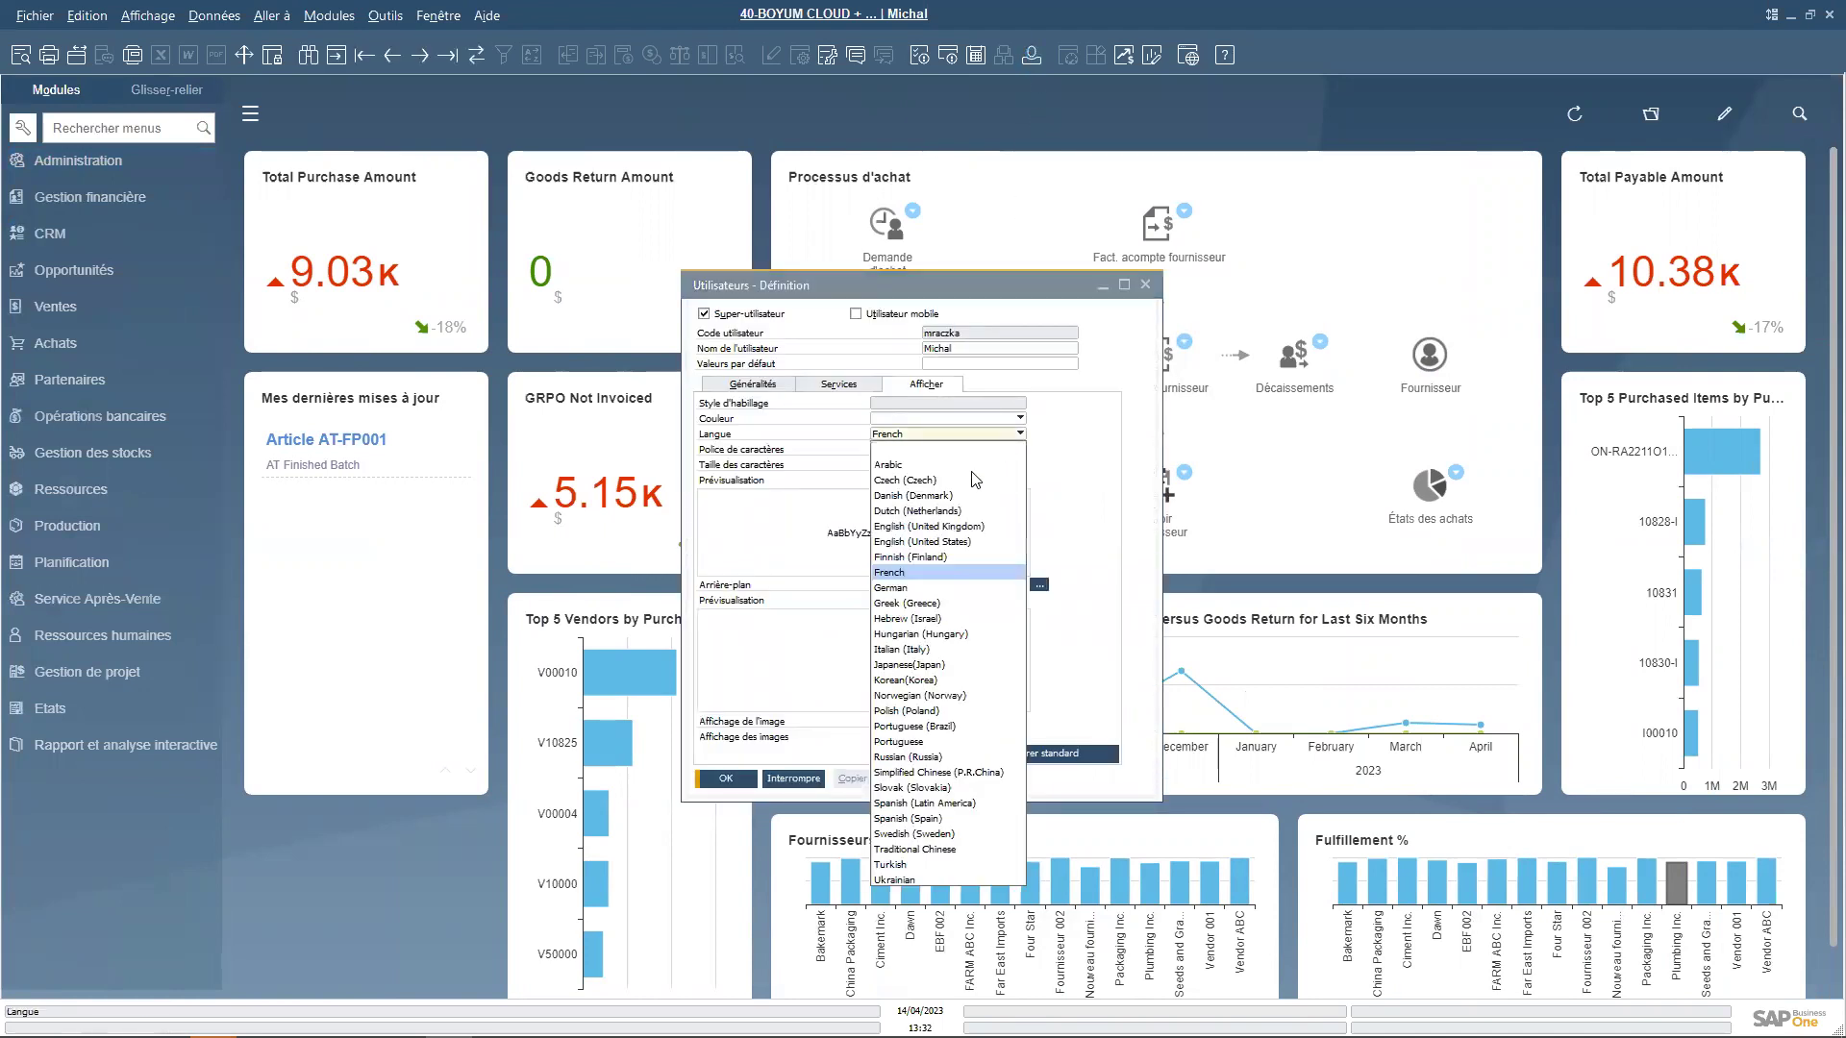
left_click(957, 526)
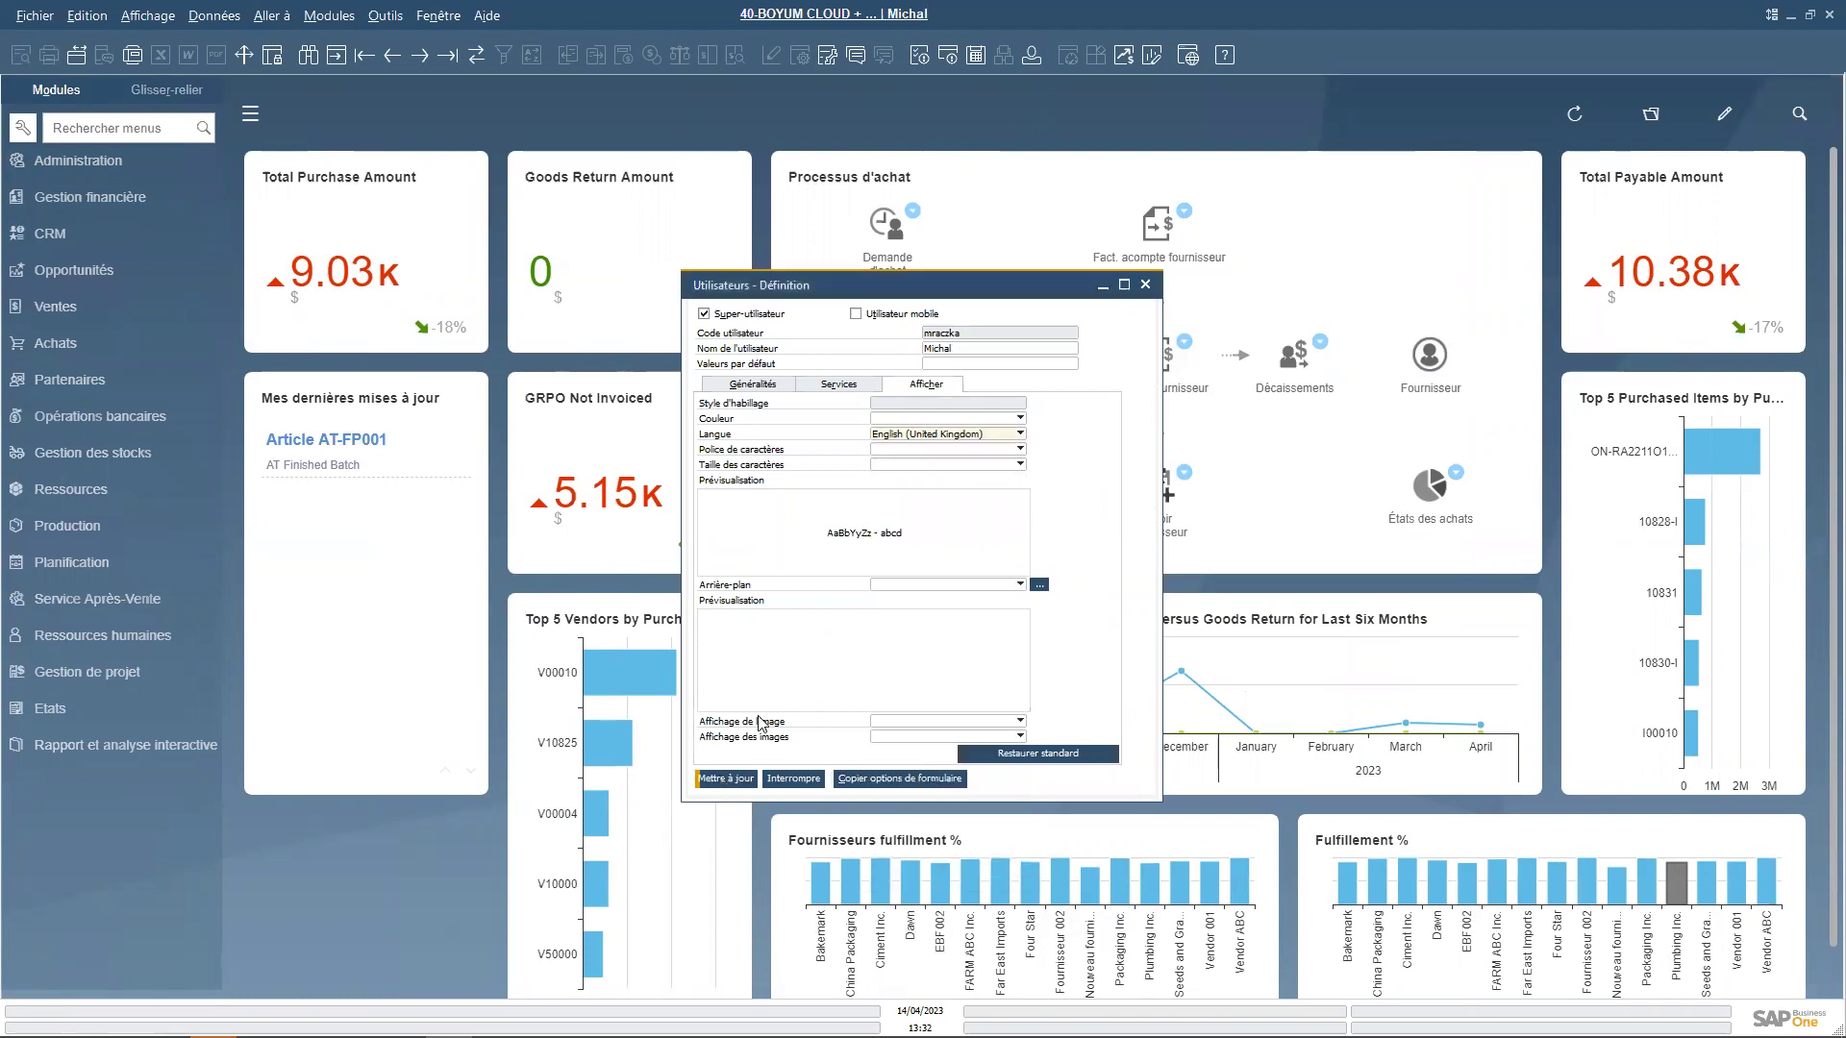
left_click(728, 777)
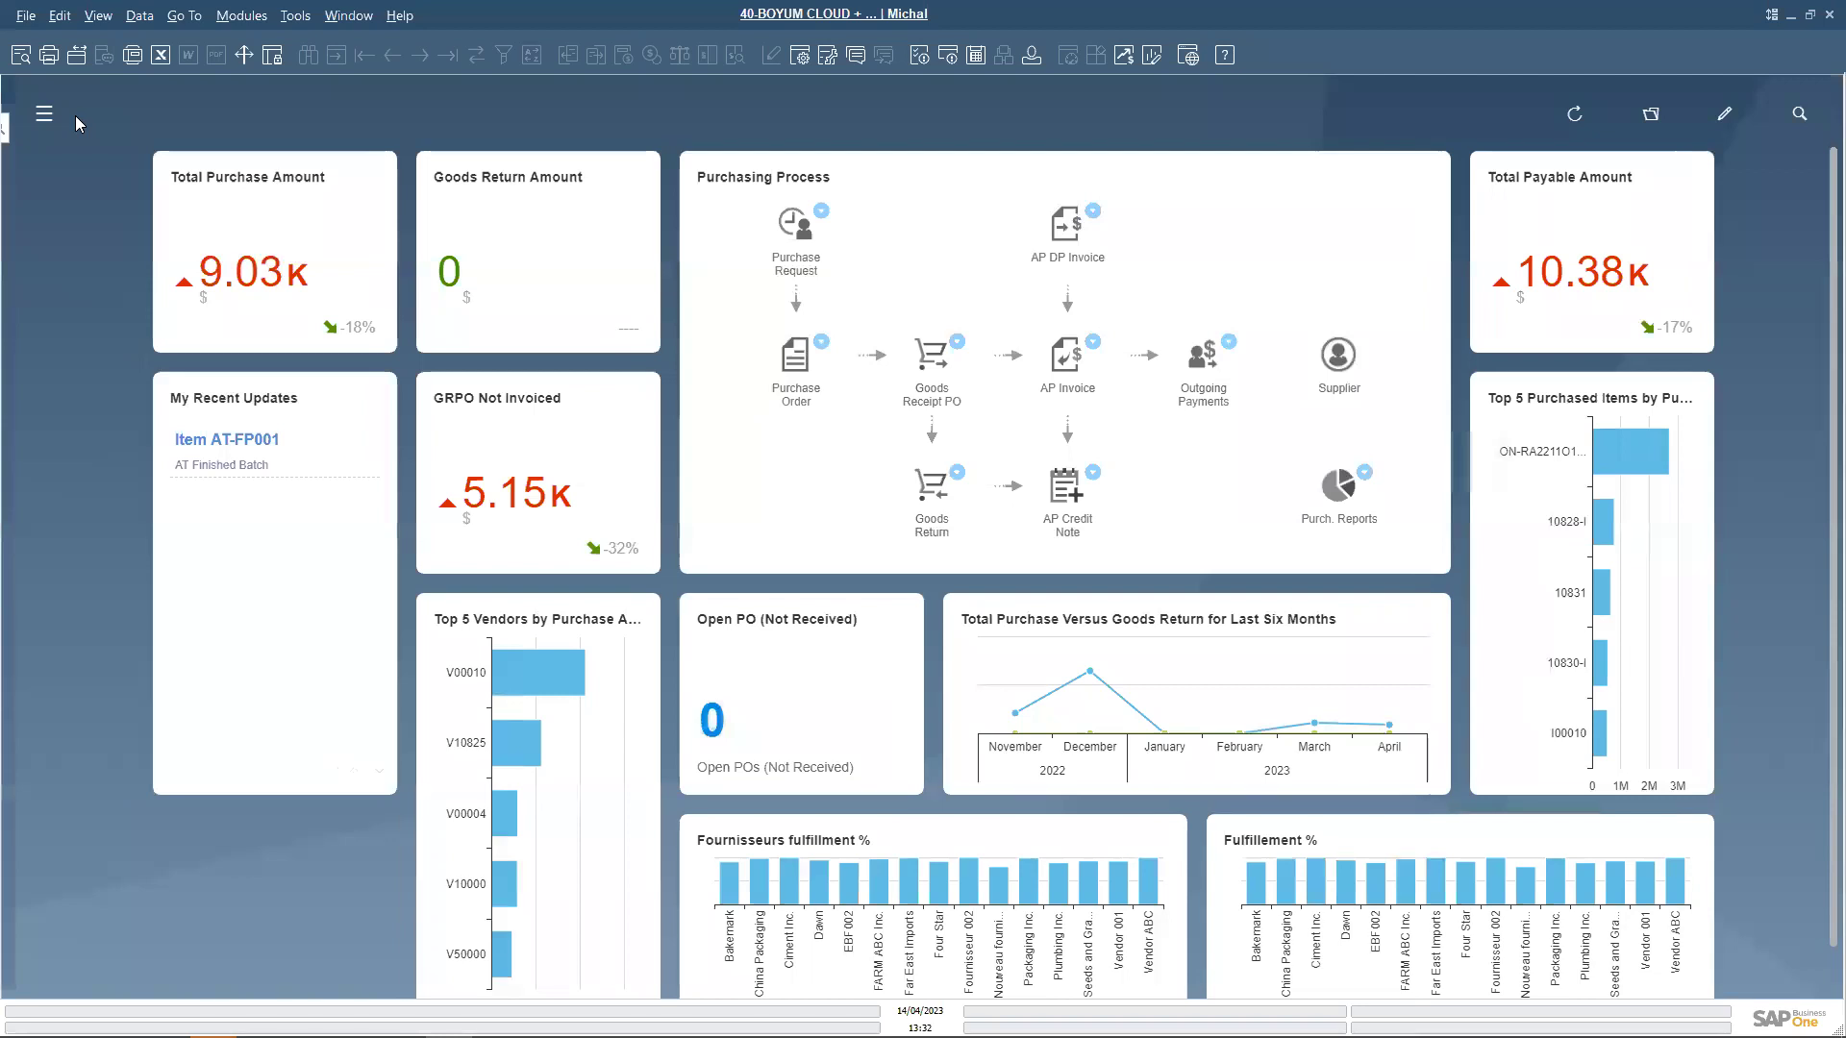
Open the Payment Methods setup from the banking setup in Administration.
mouse_move(8, 240)
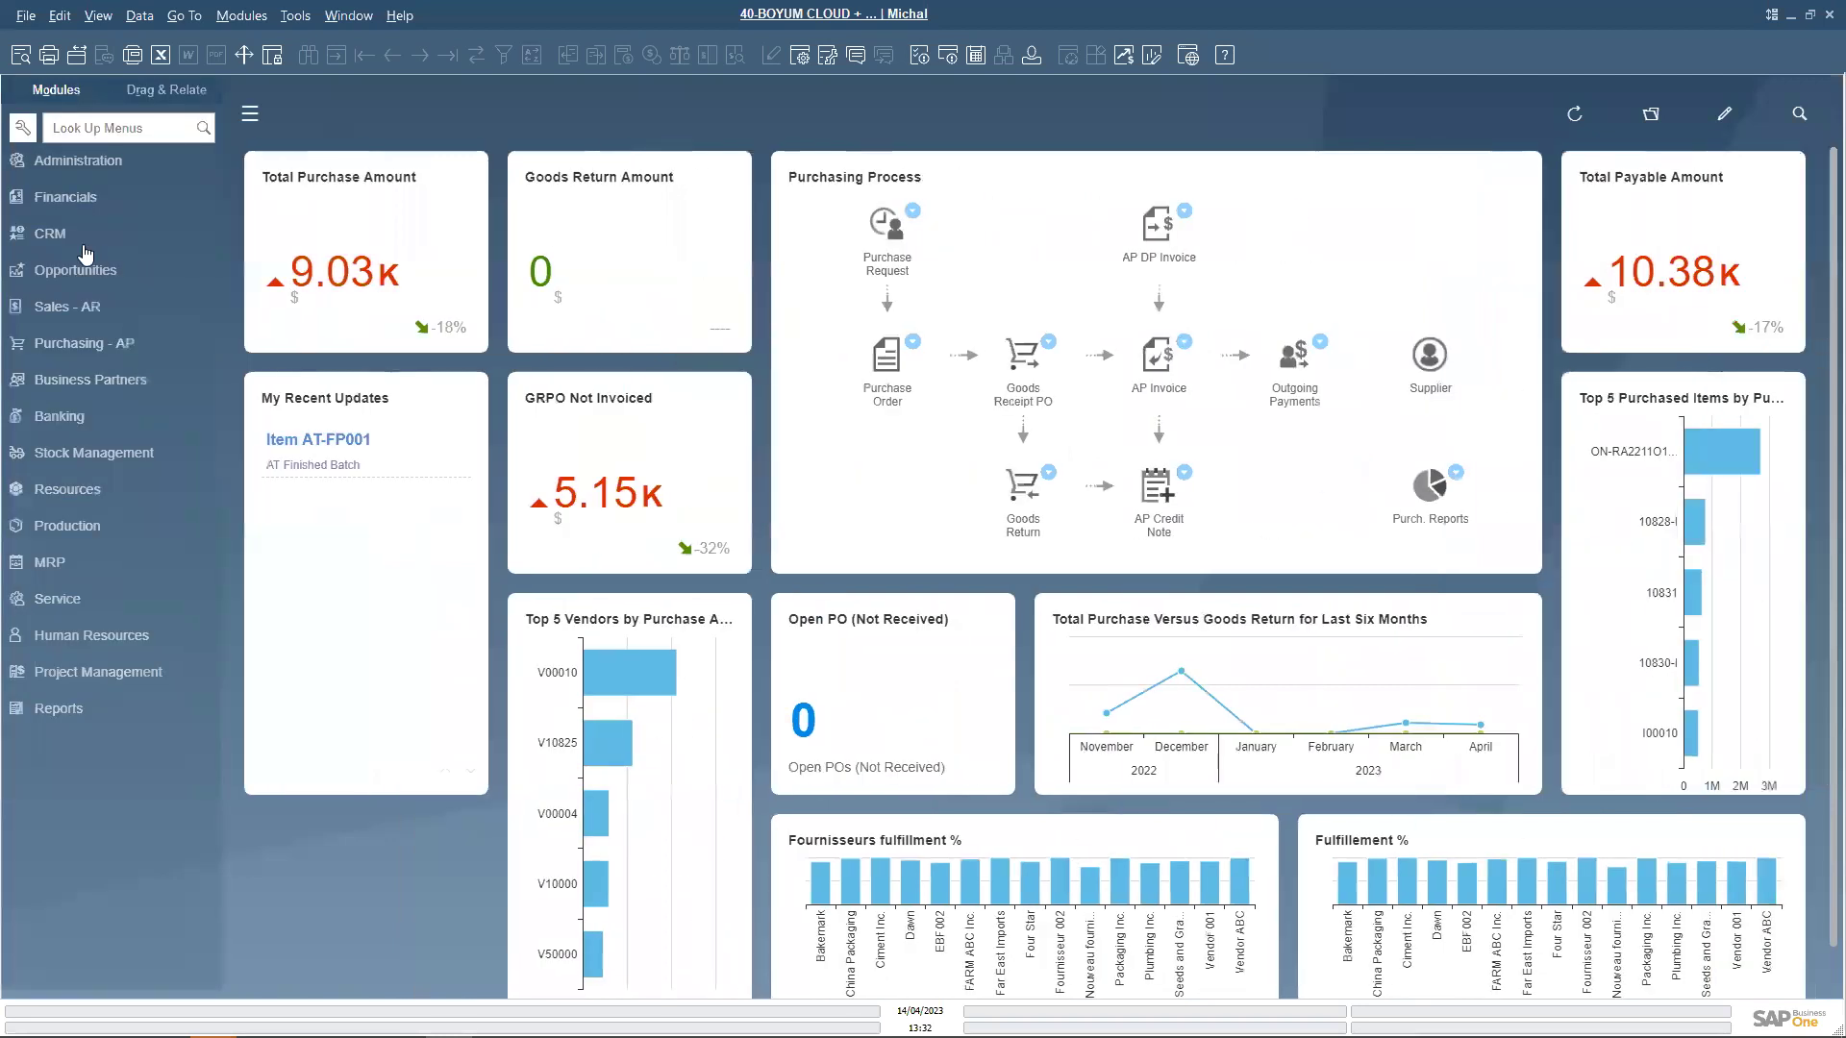
left_click(71, 160)
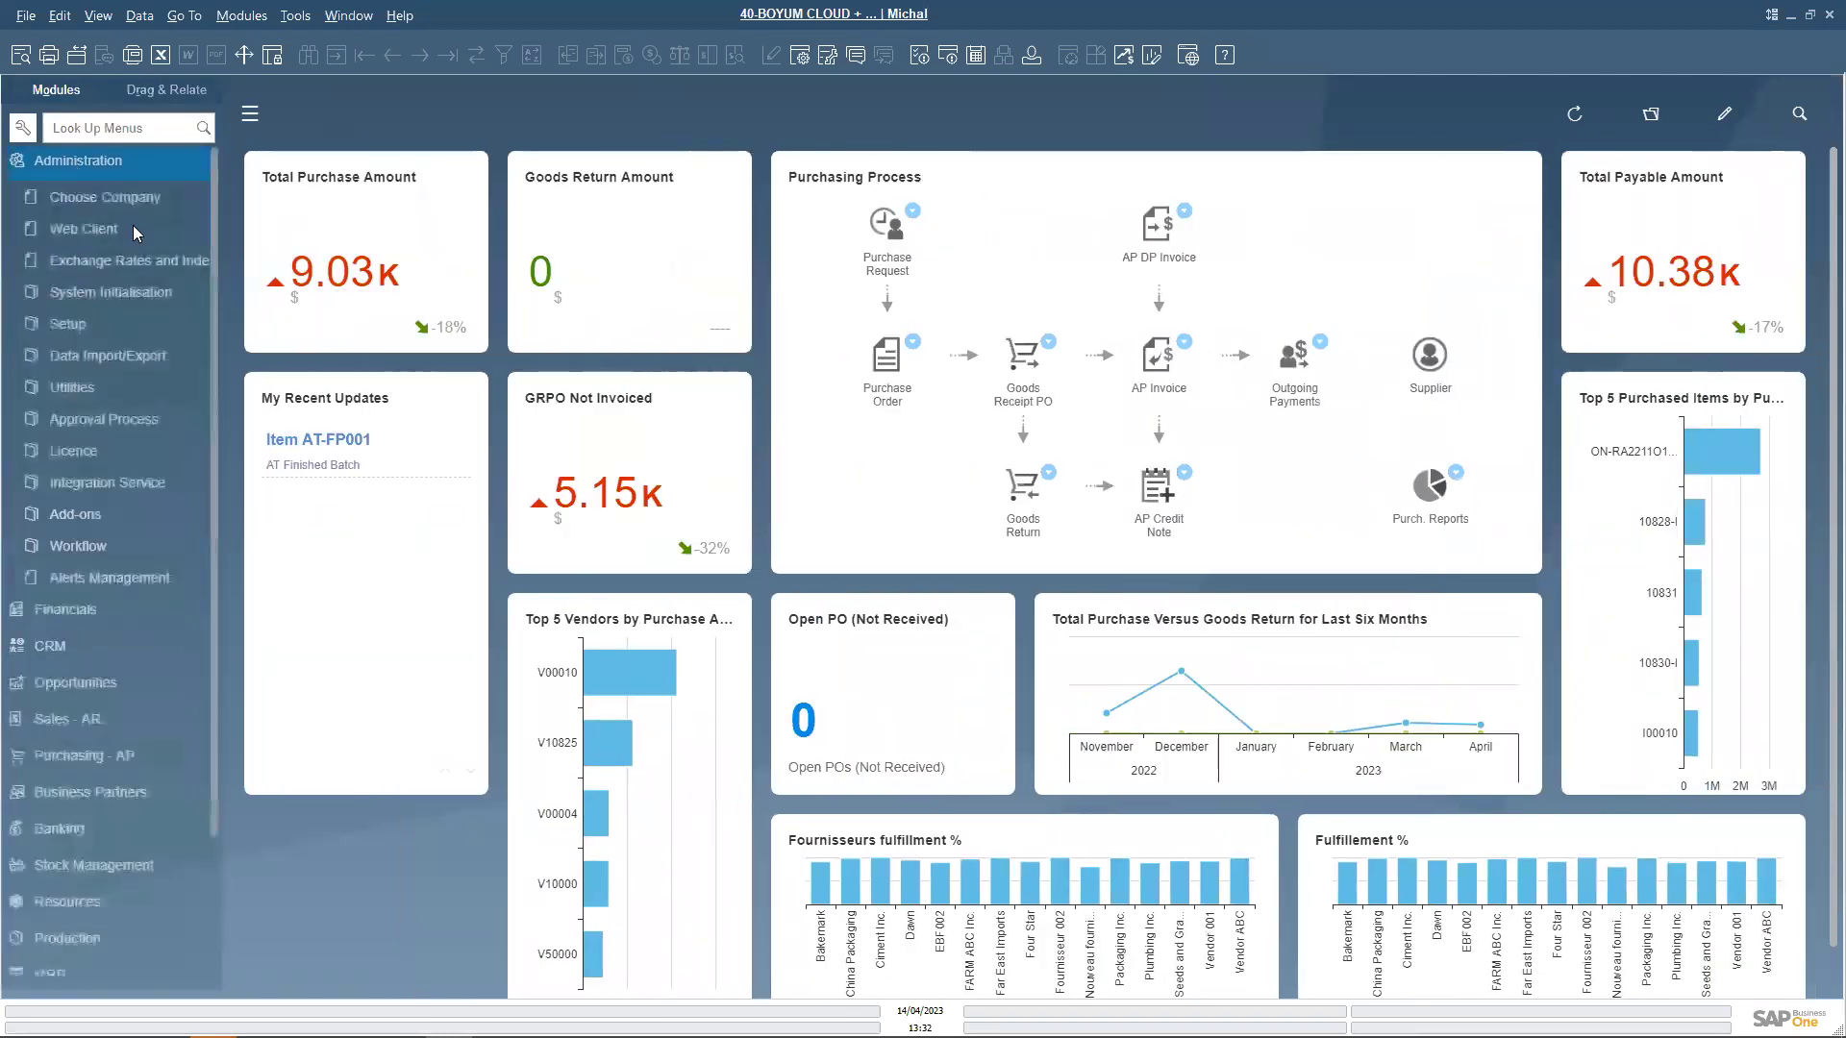
left_click(69, 325)
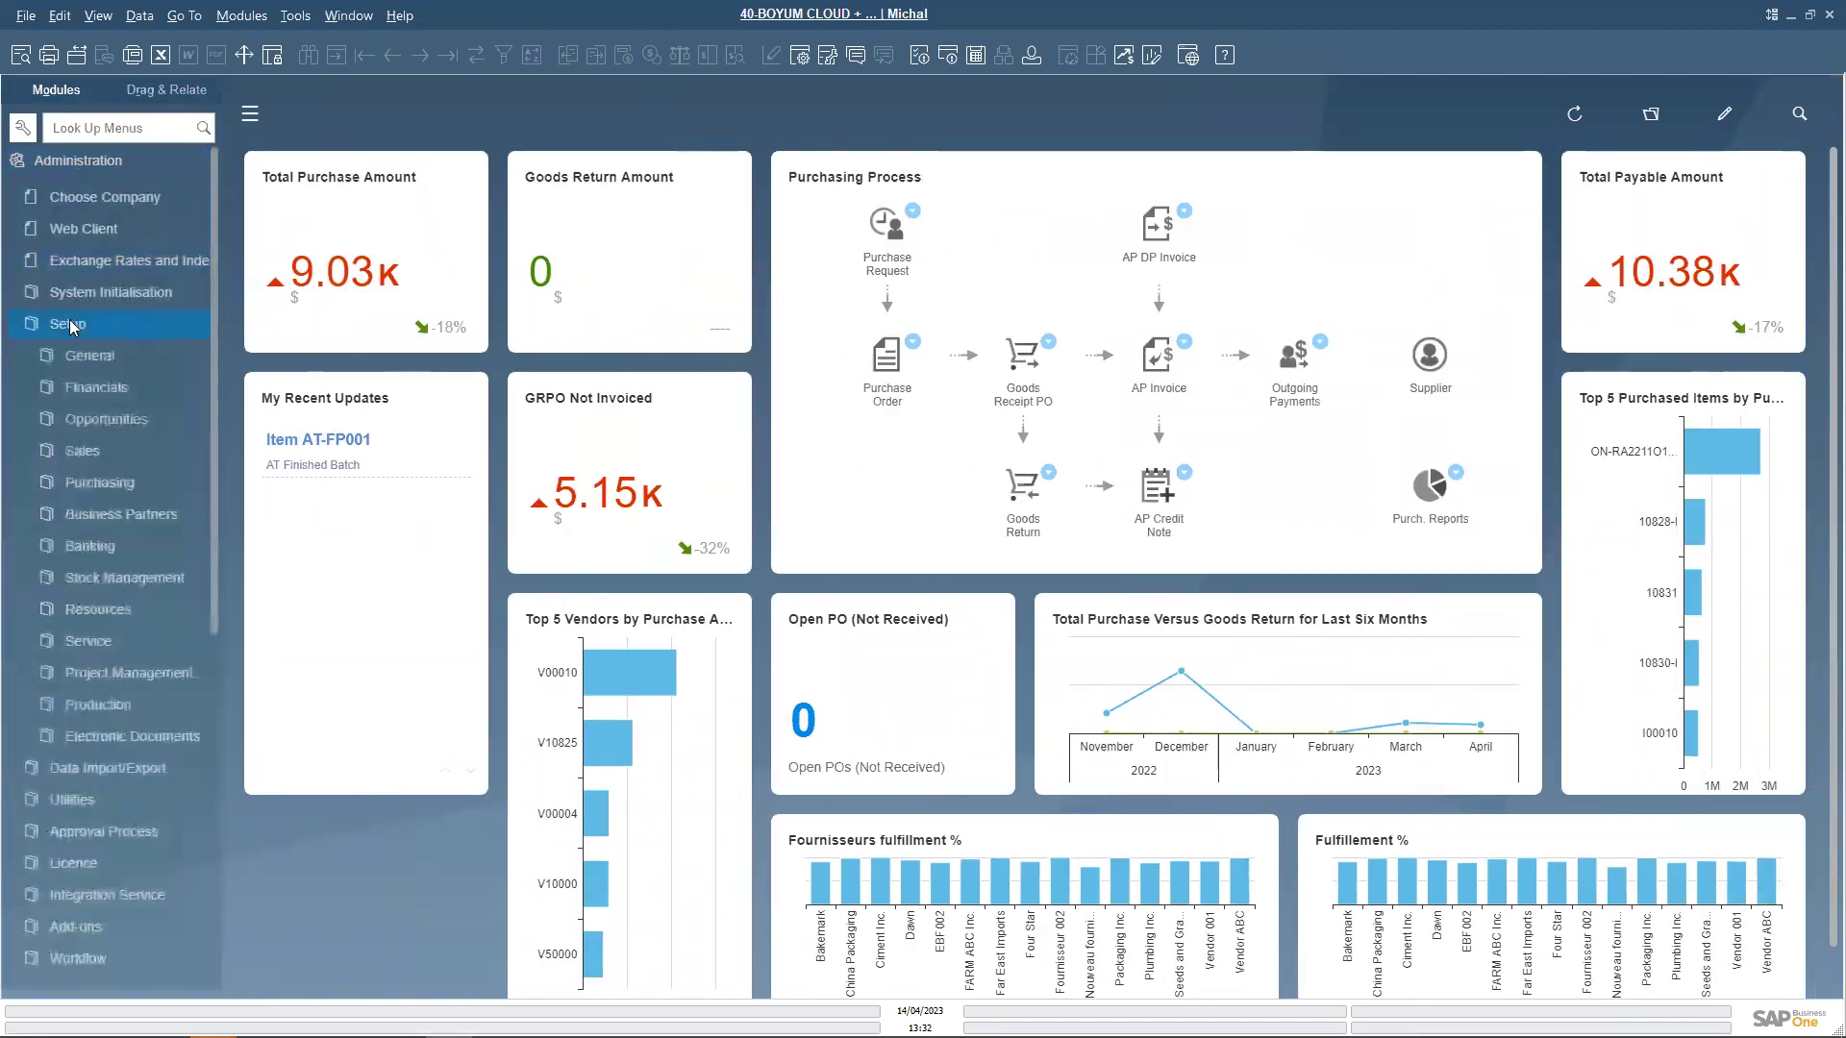
left_click(111, 548)
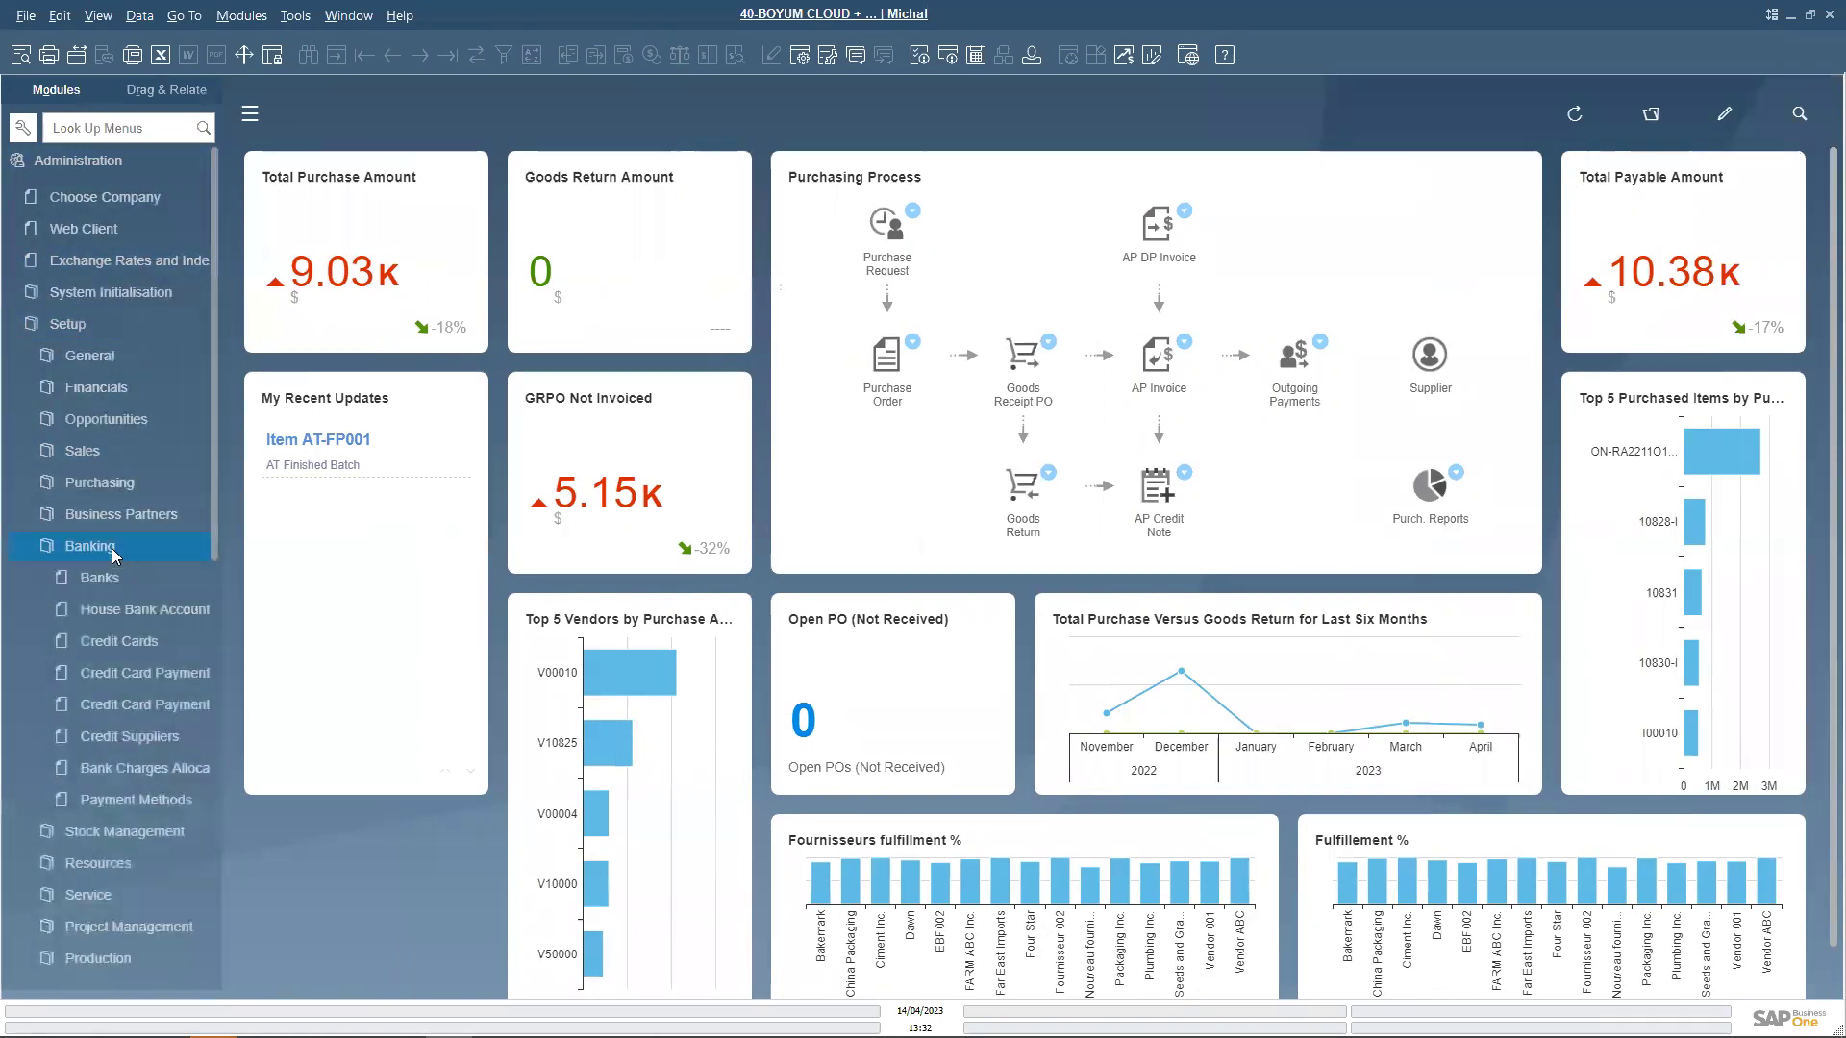
left_click(150, 798)
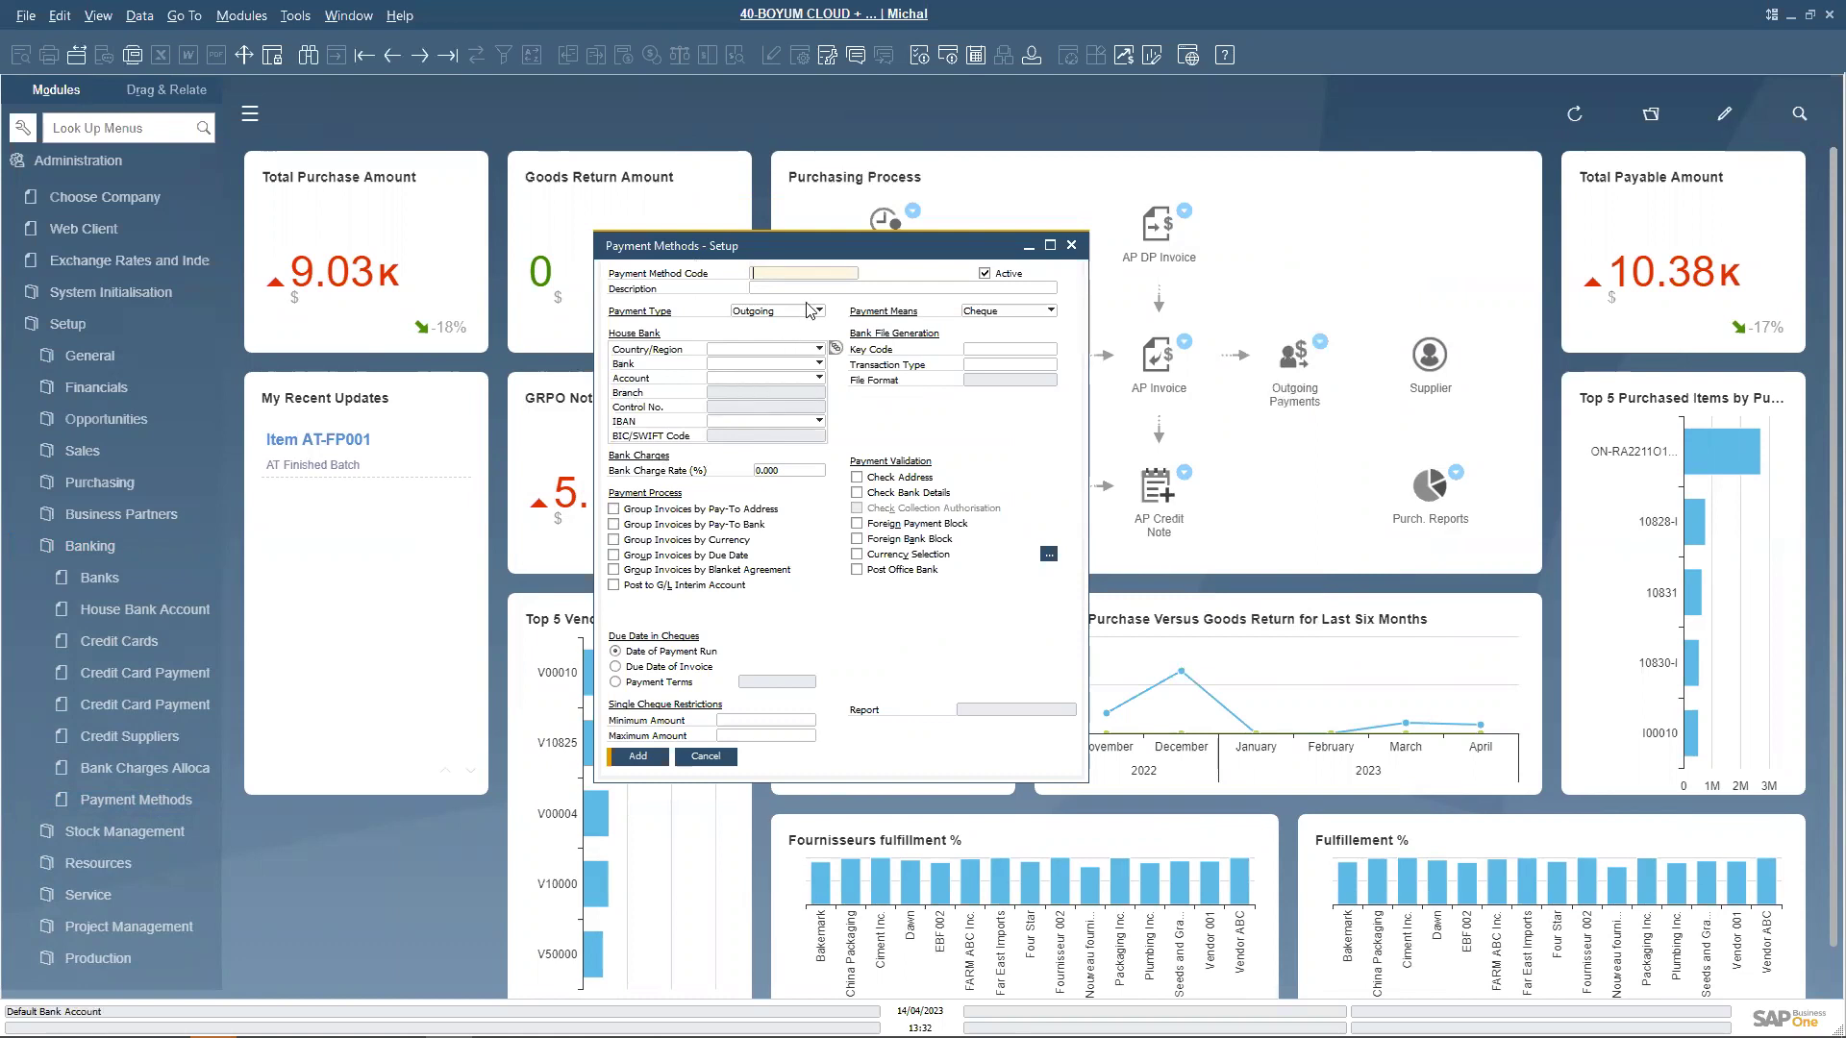
left_click_drag(839, 251, 791, 270)
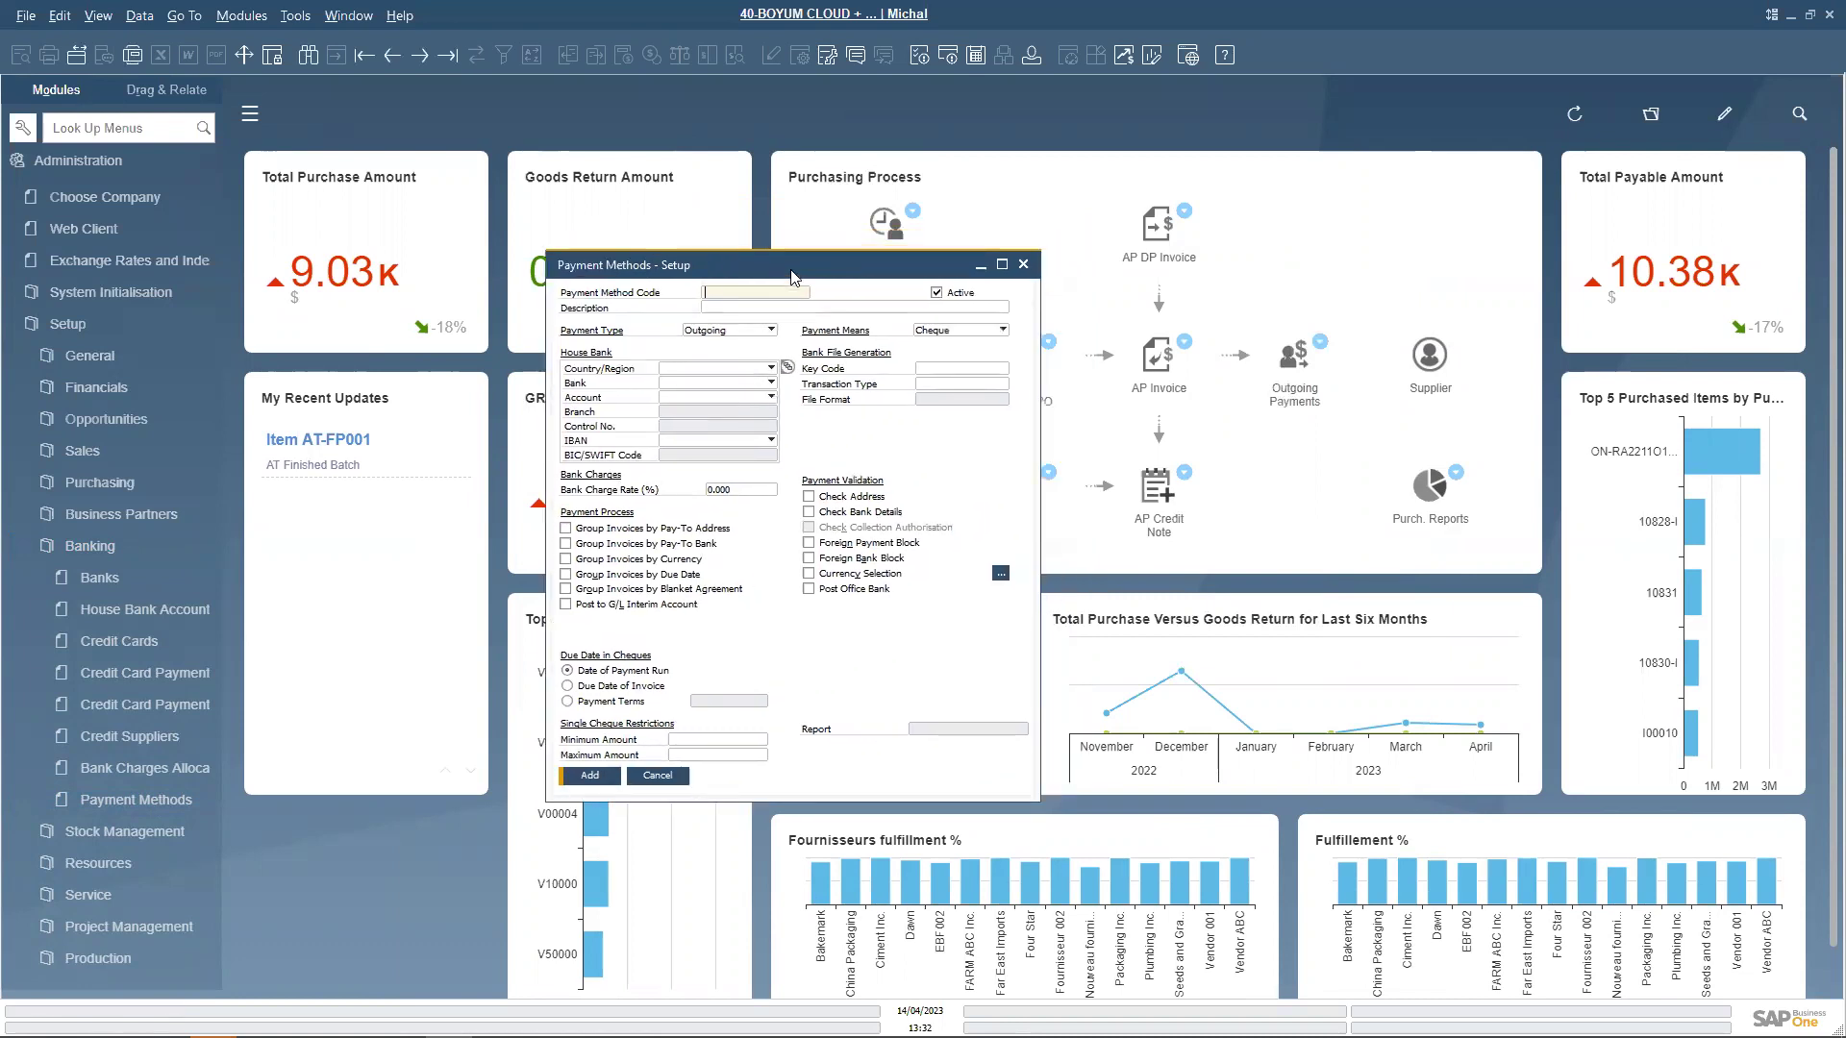
left_click_drag(756, 277, 689, 282)
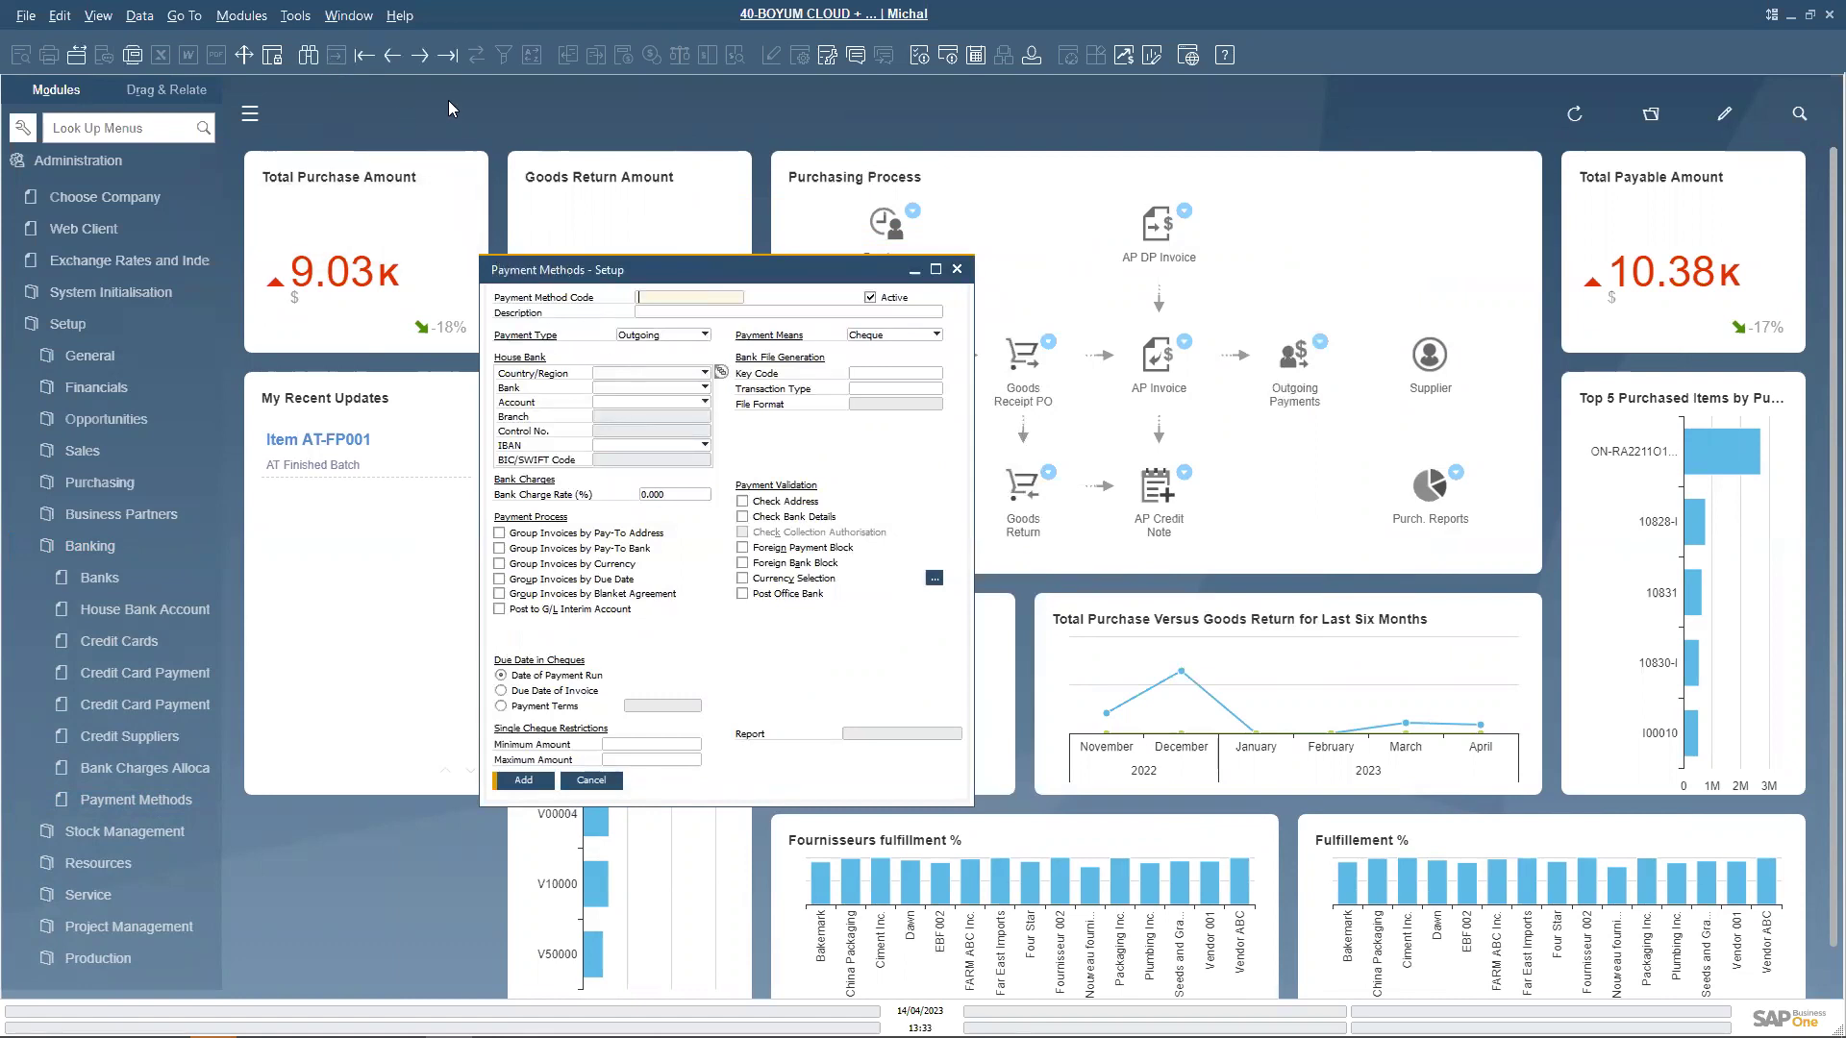
Examine the EFT CAD payment method, and the payment means choices available for a new payment method.
left_click(423, 57)
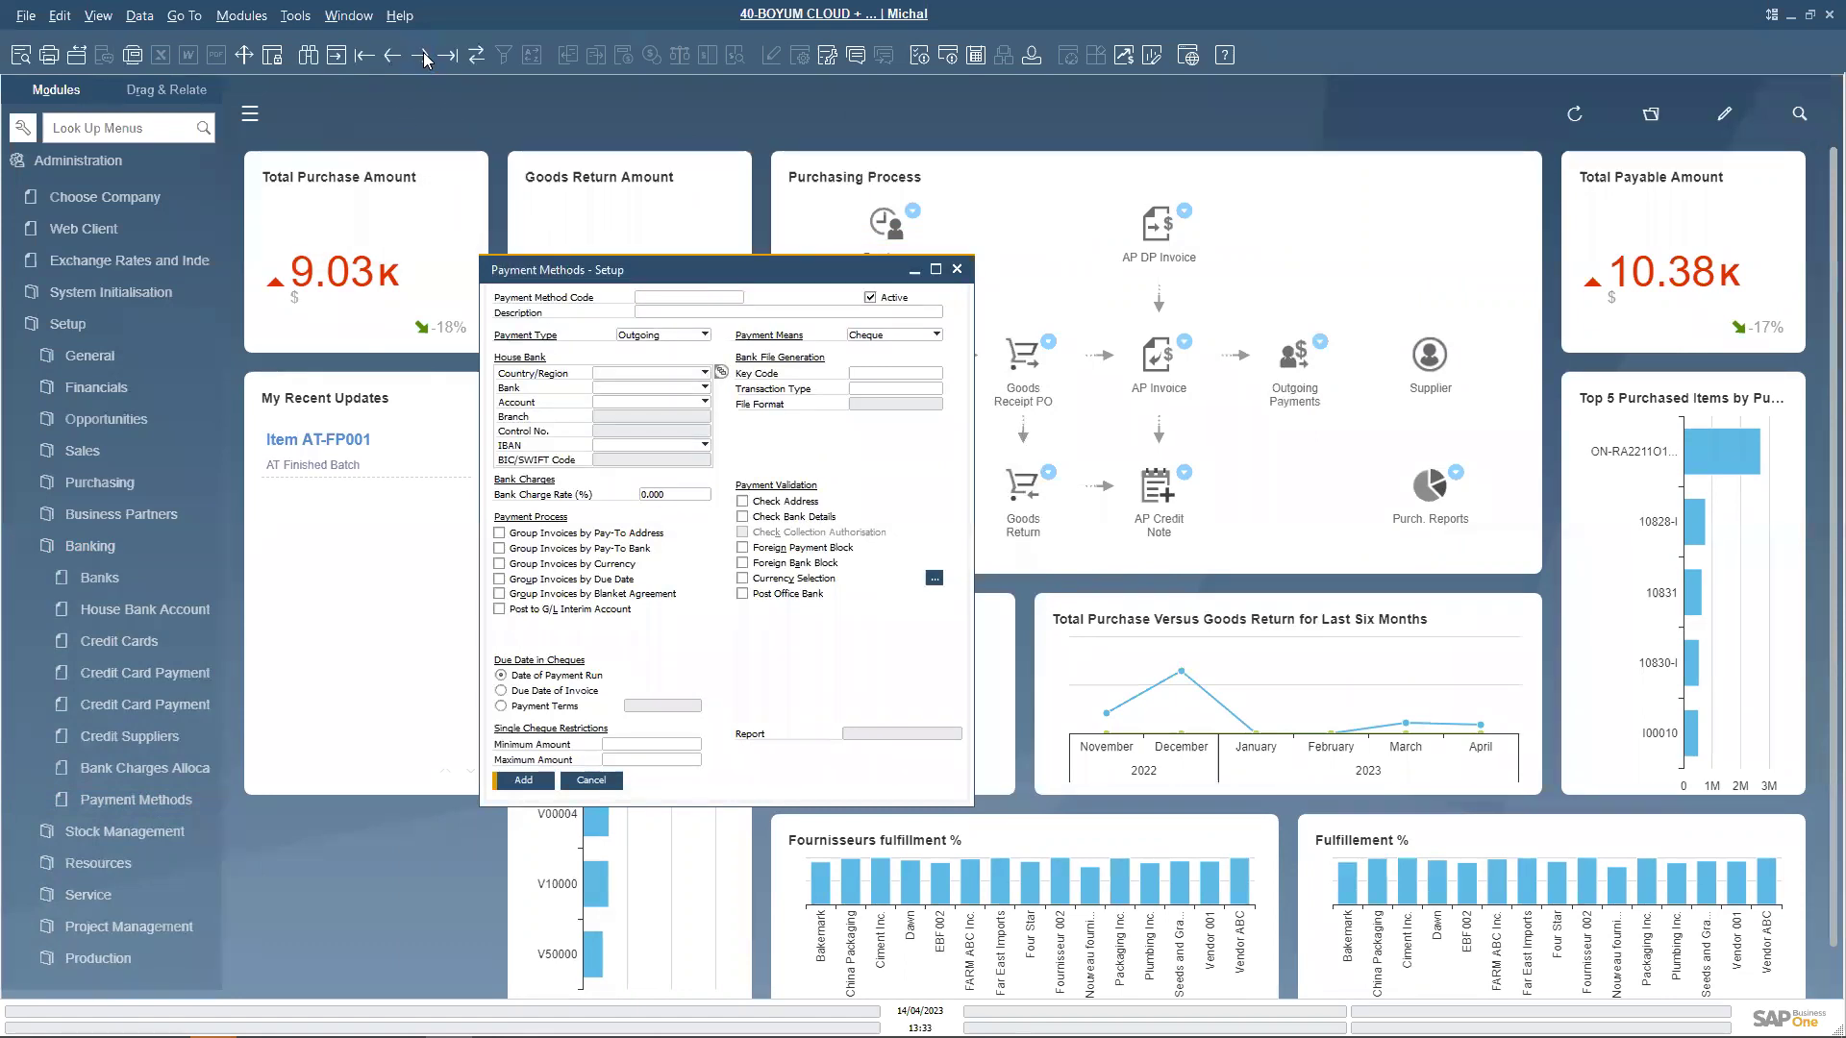
left_click_drag(664, 277, 597, 249)
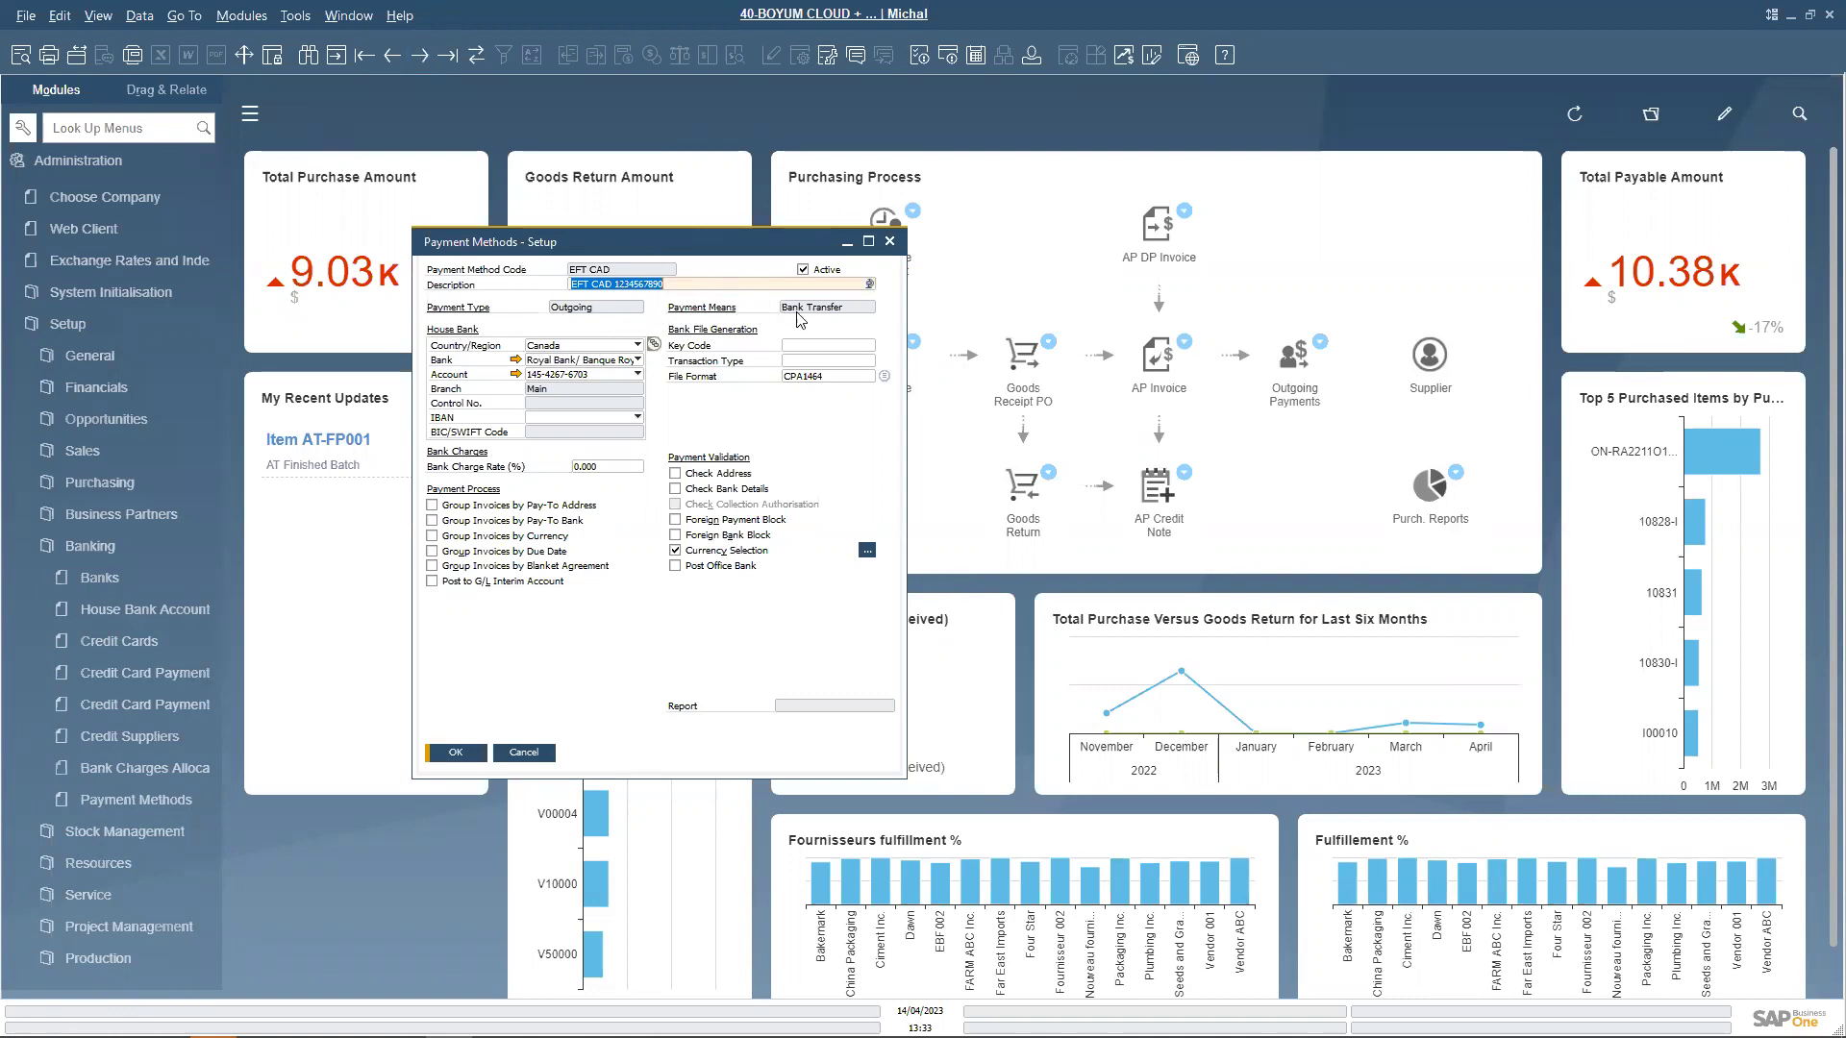
left_click(340, 60)
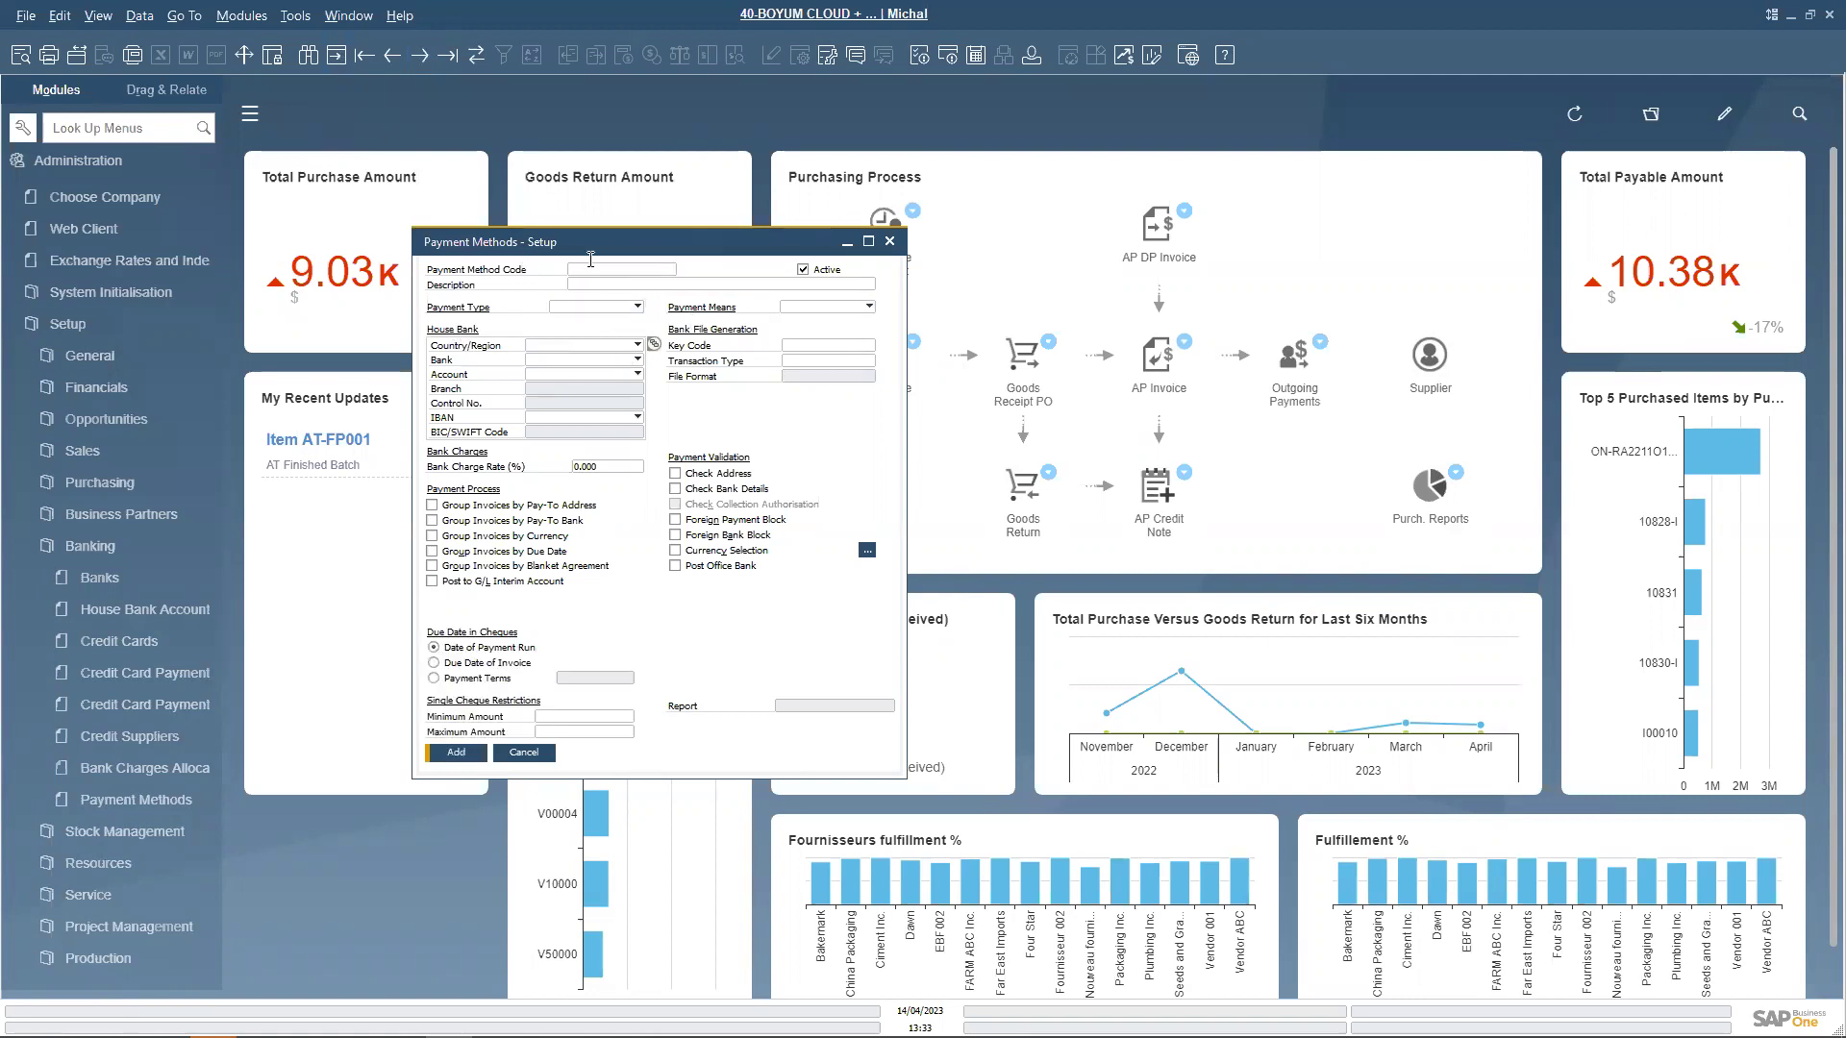
left_click(833, 307)
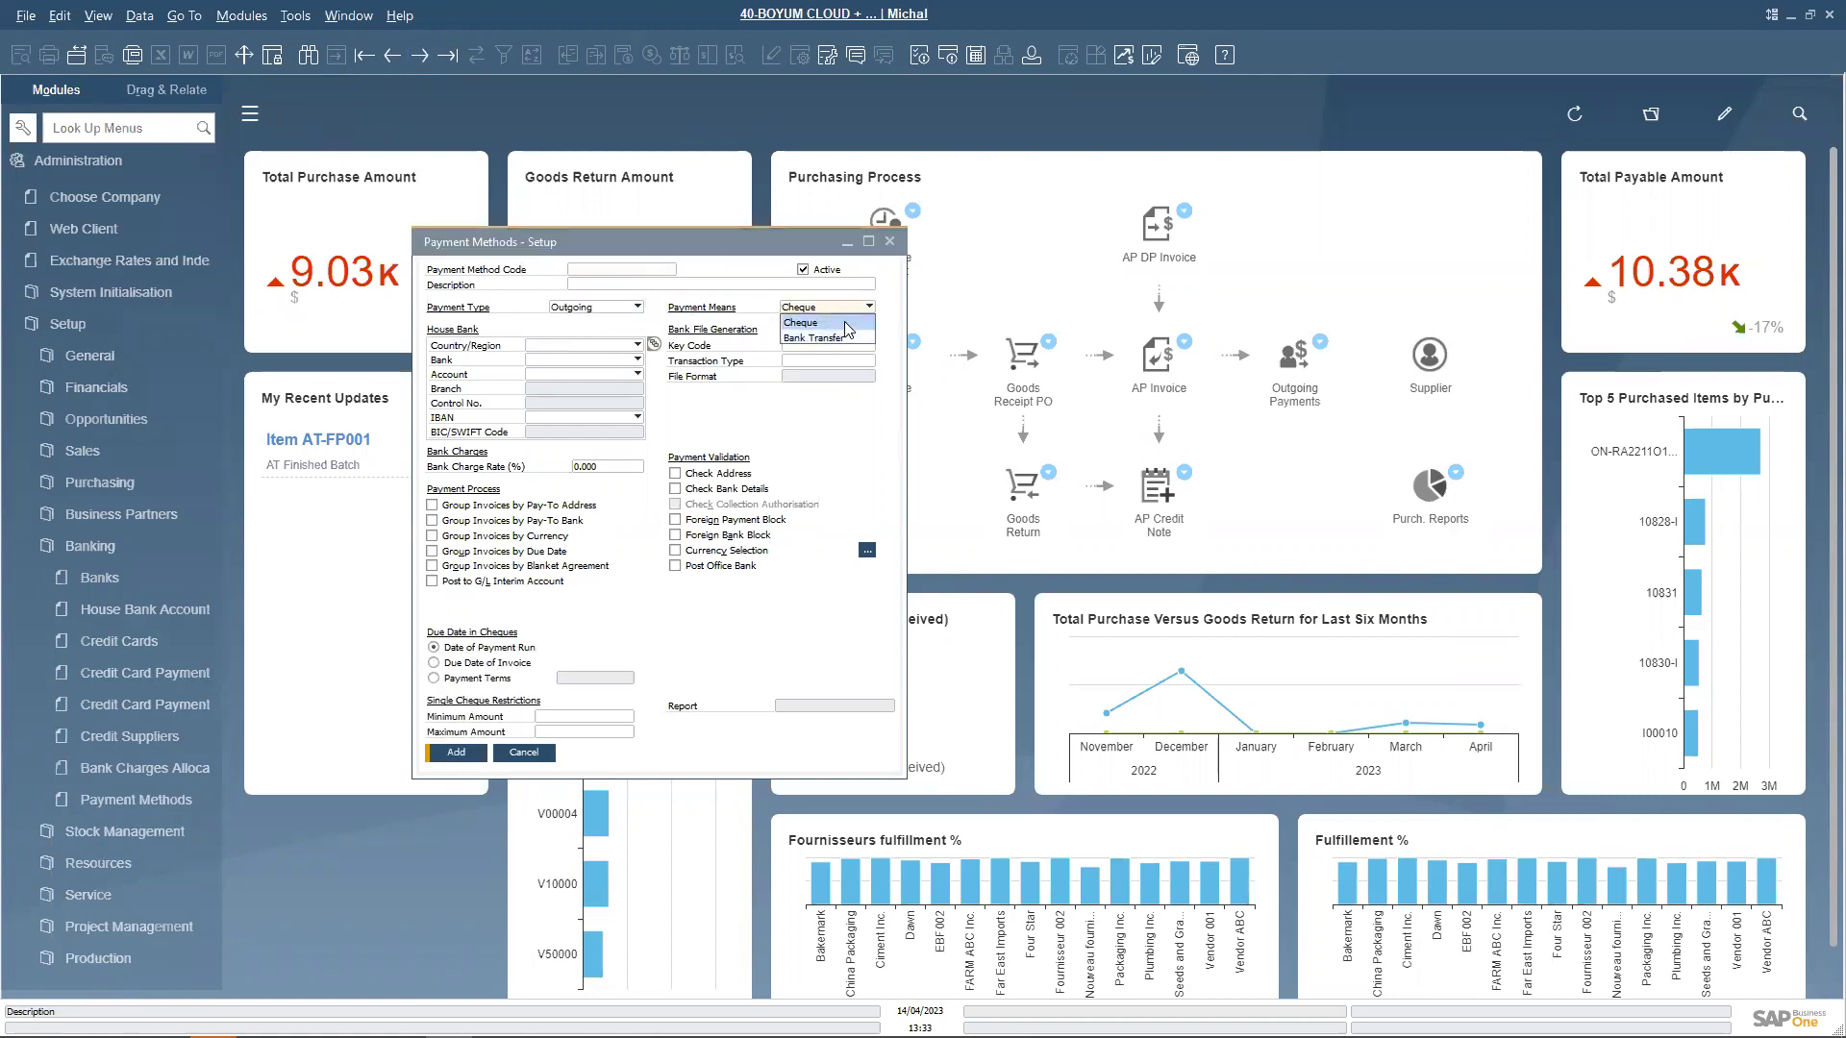
left_click(748, 247)
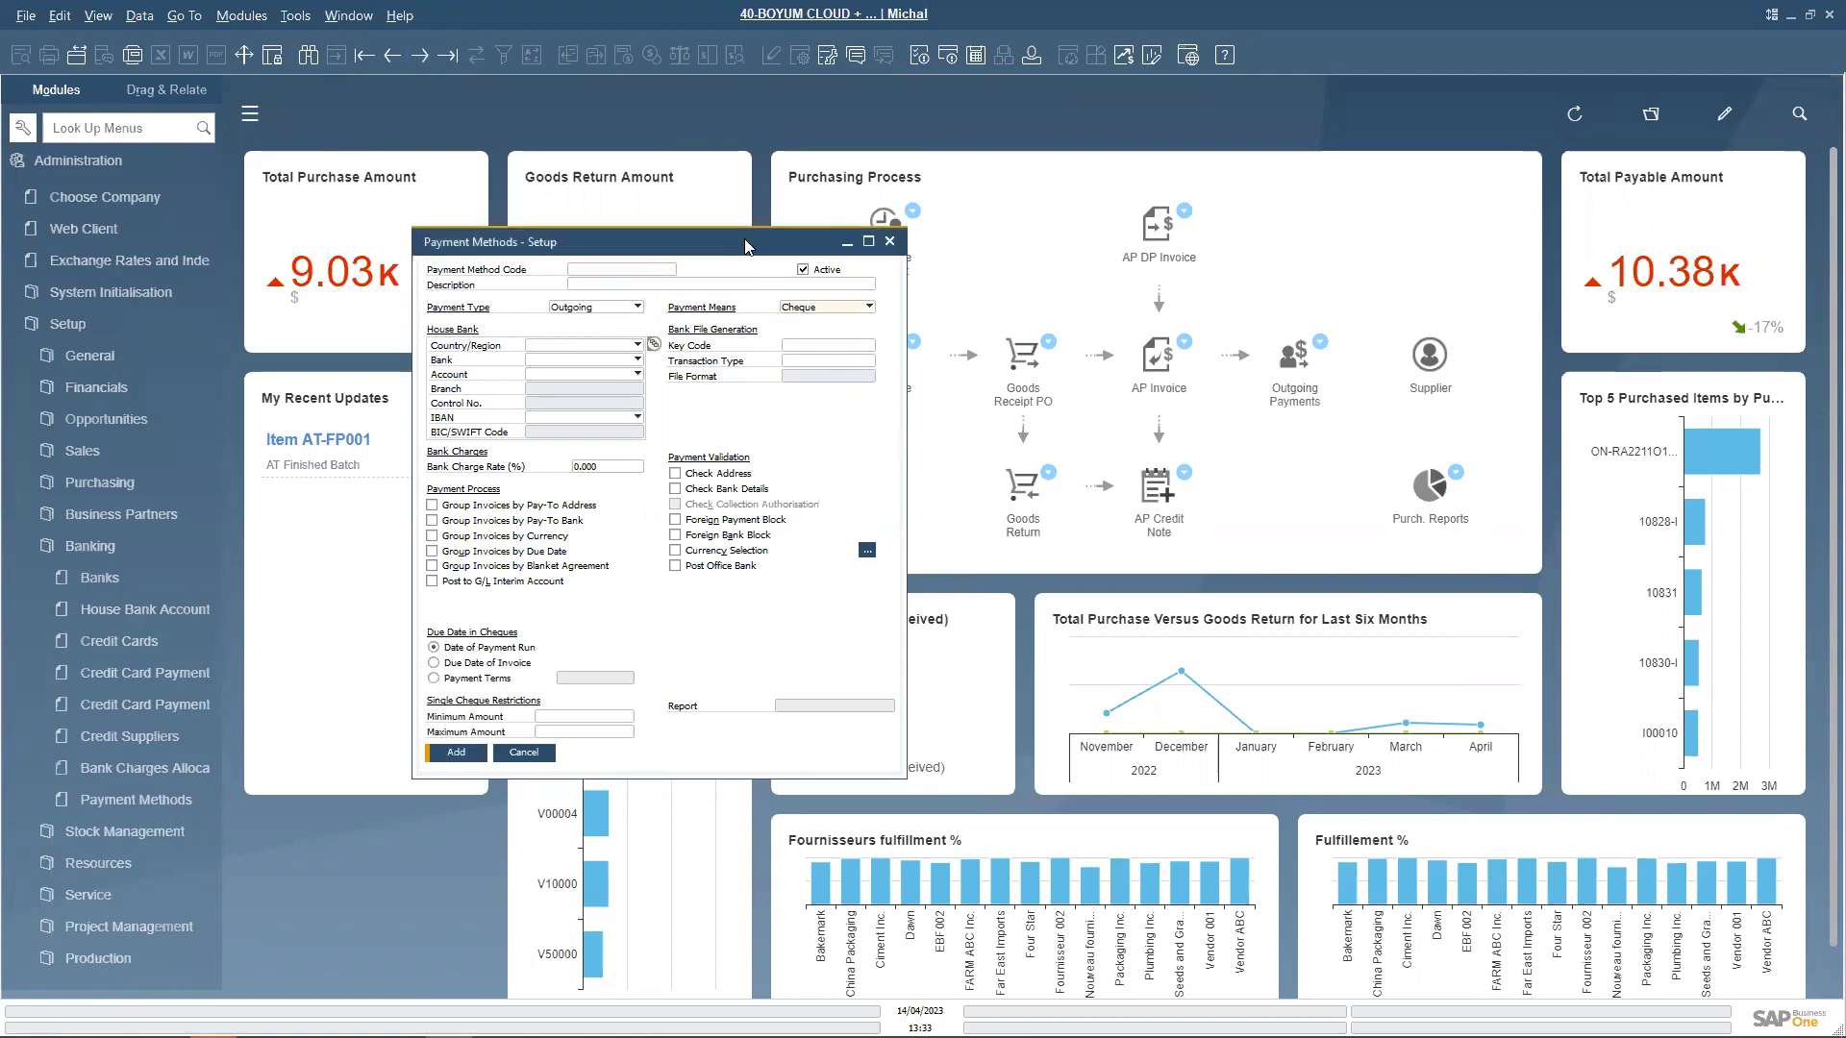
left_click_drag(766, 237, 787, 231)
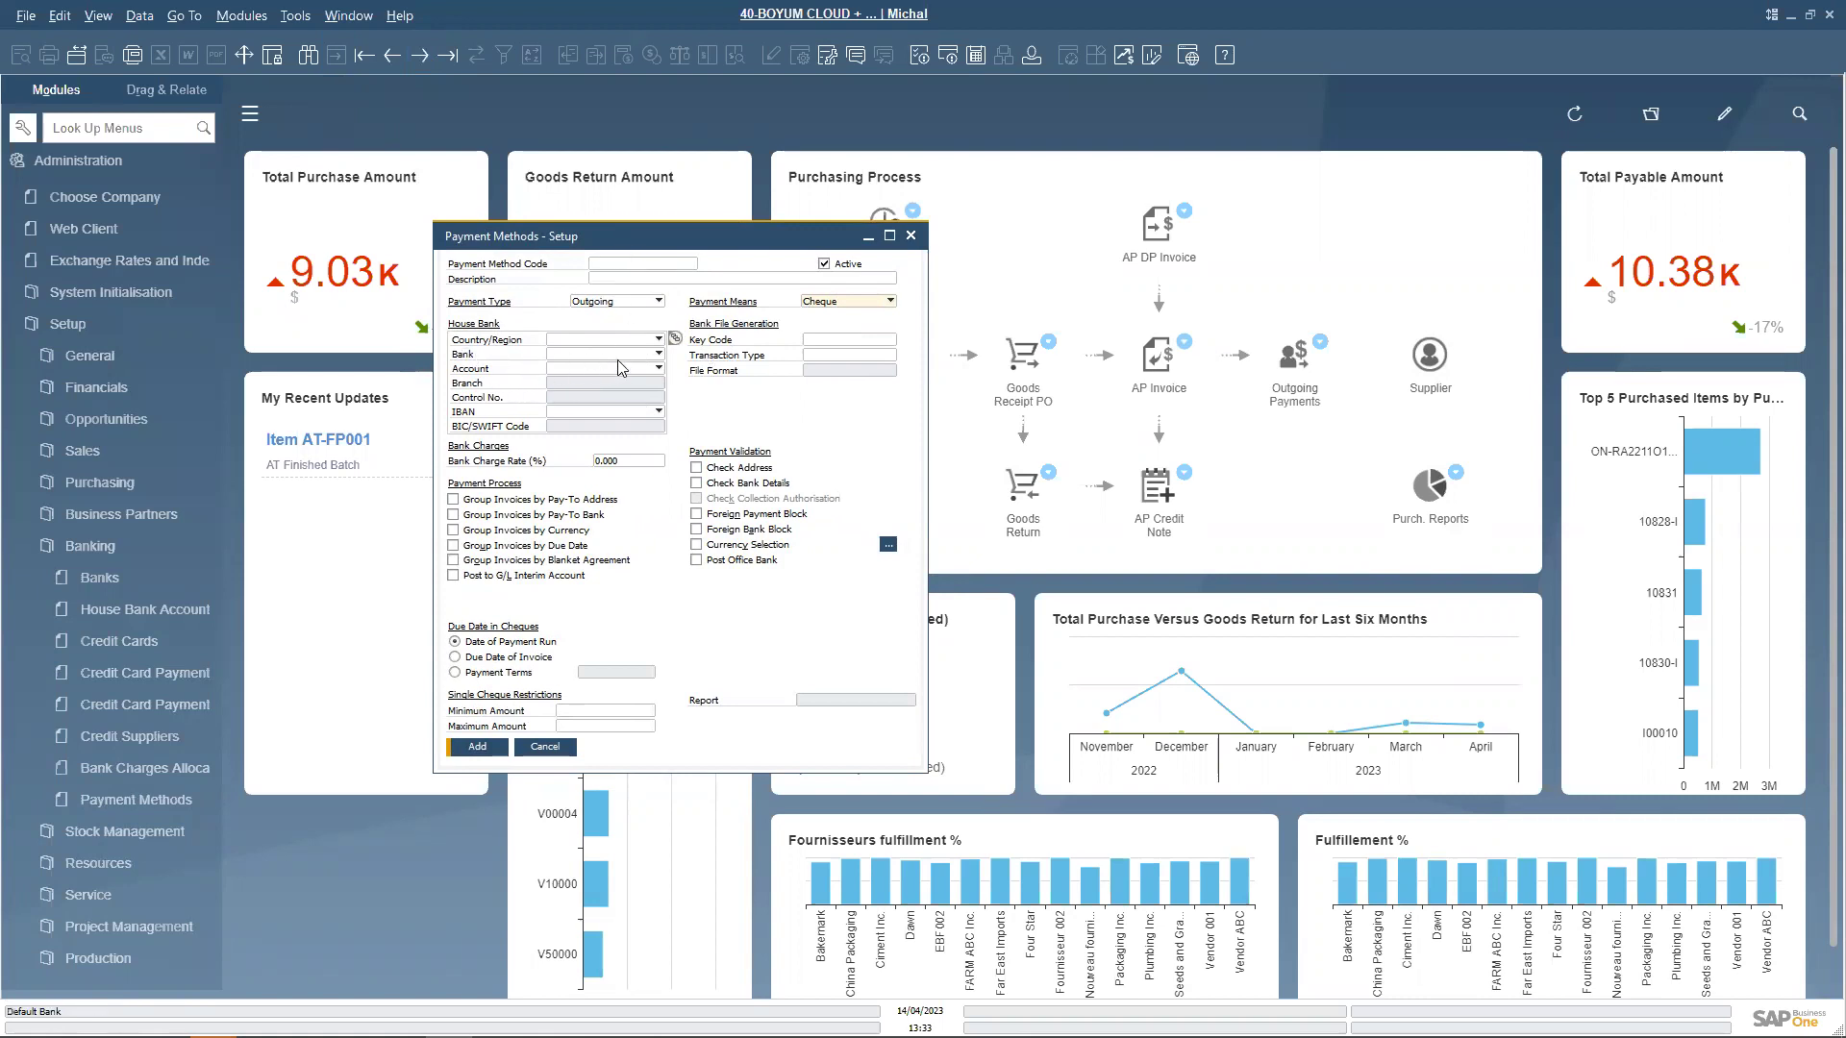
Display the PPA-DEPOT payment method and view the G/L account assigned to its house bank account.
left_click(389, 58)
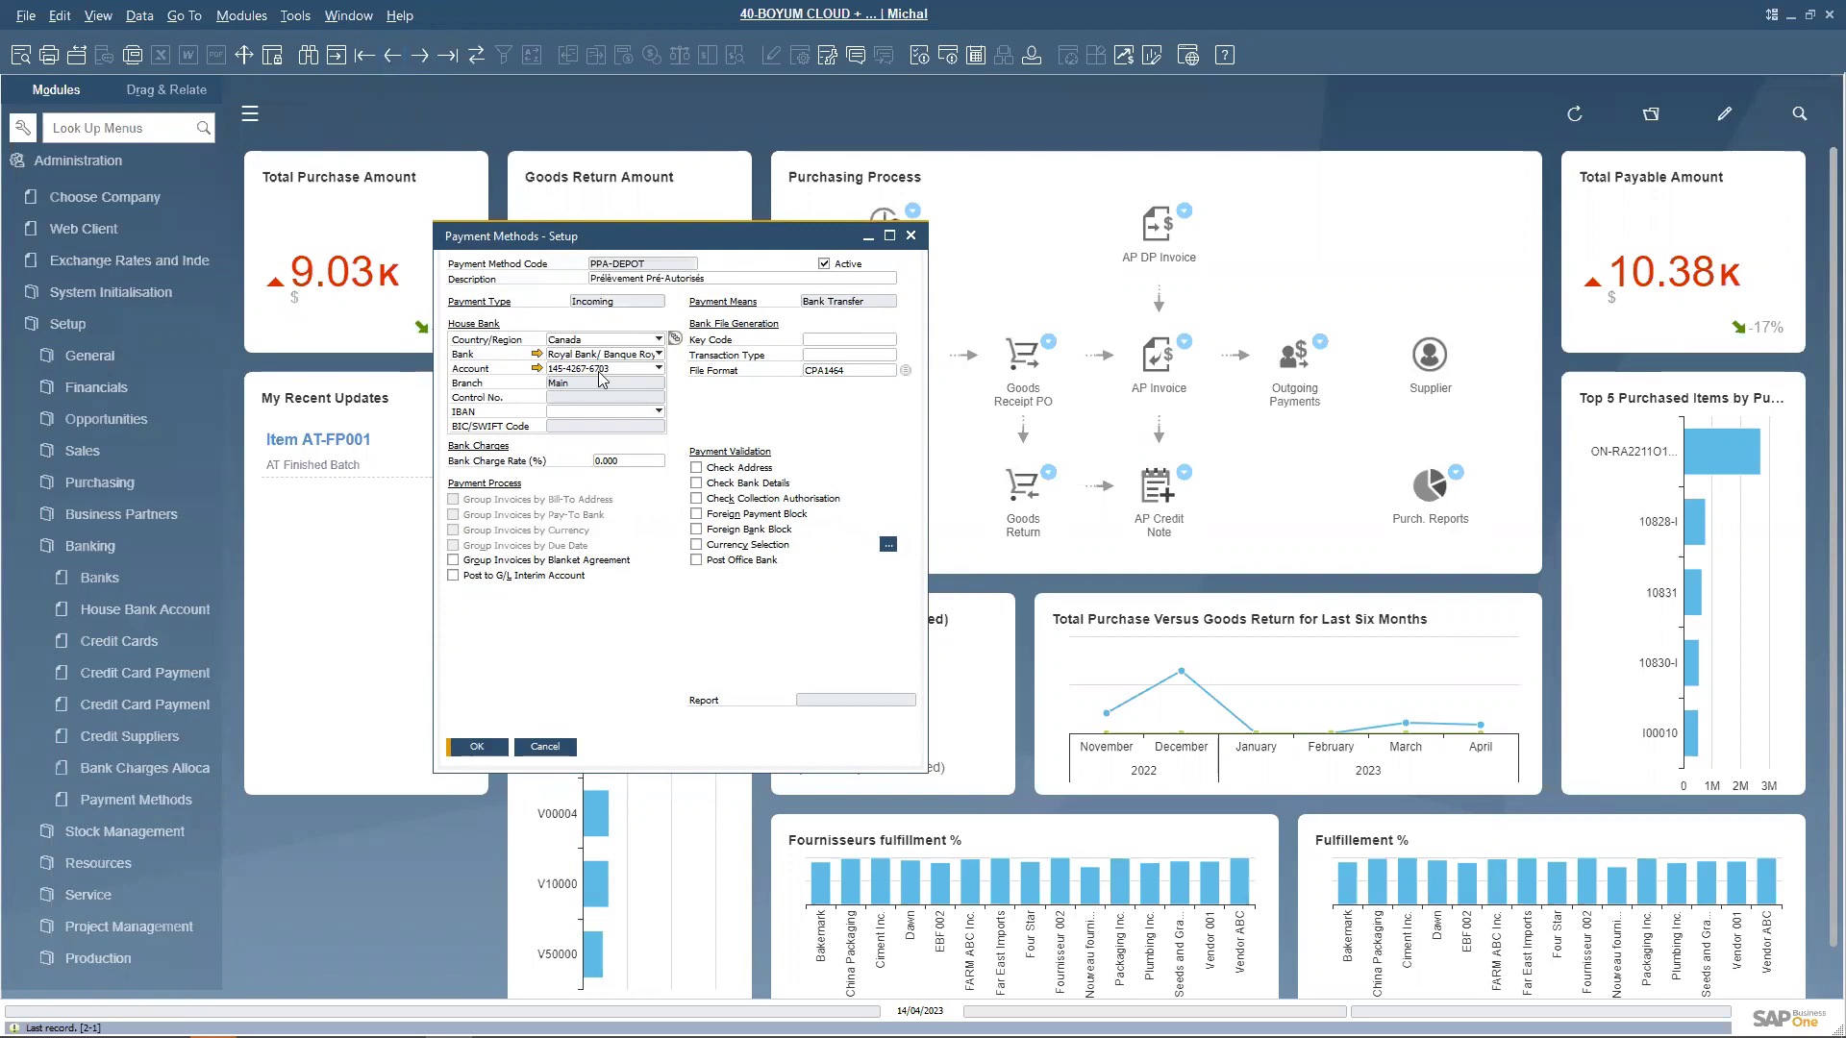
left_click(536, 368)
left_click_drag(897, 524, 752, 520)
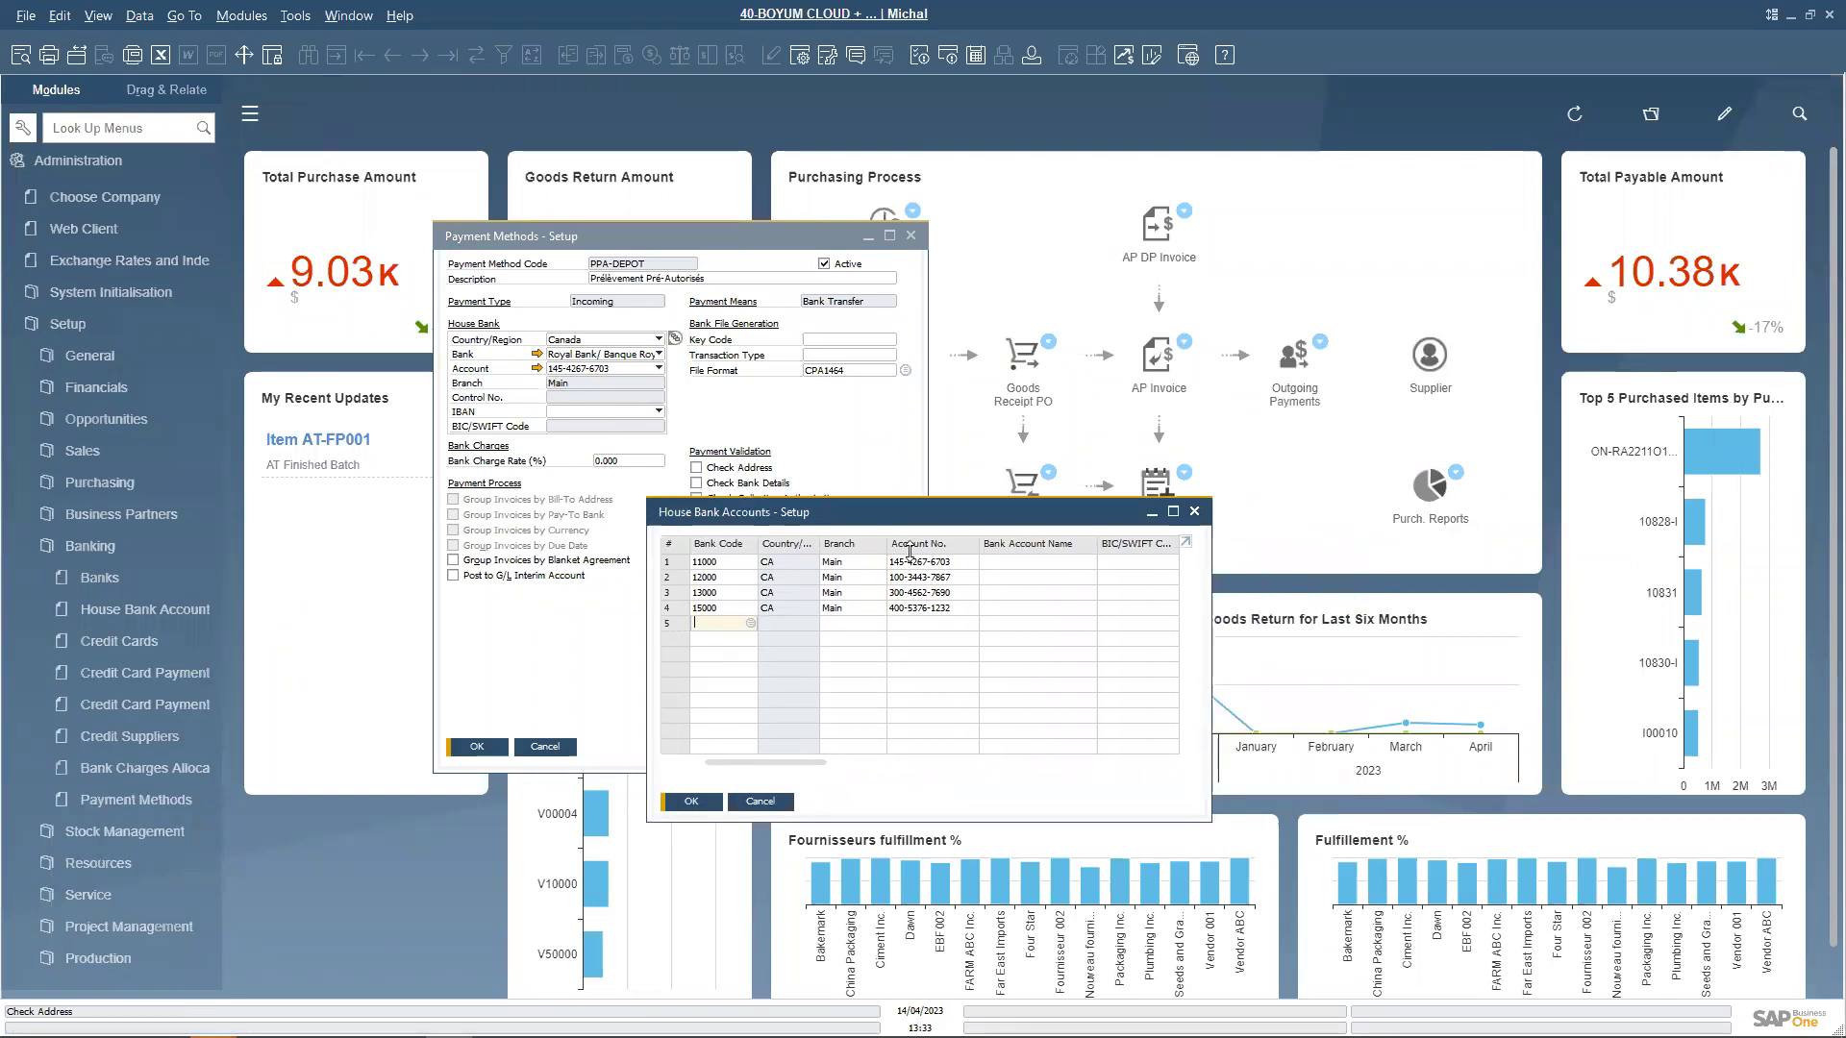
left_click(668, 562)
left_click_drag(787, 769, 886, 769)
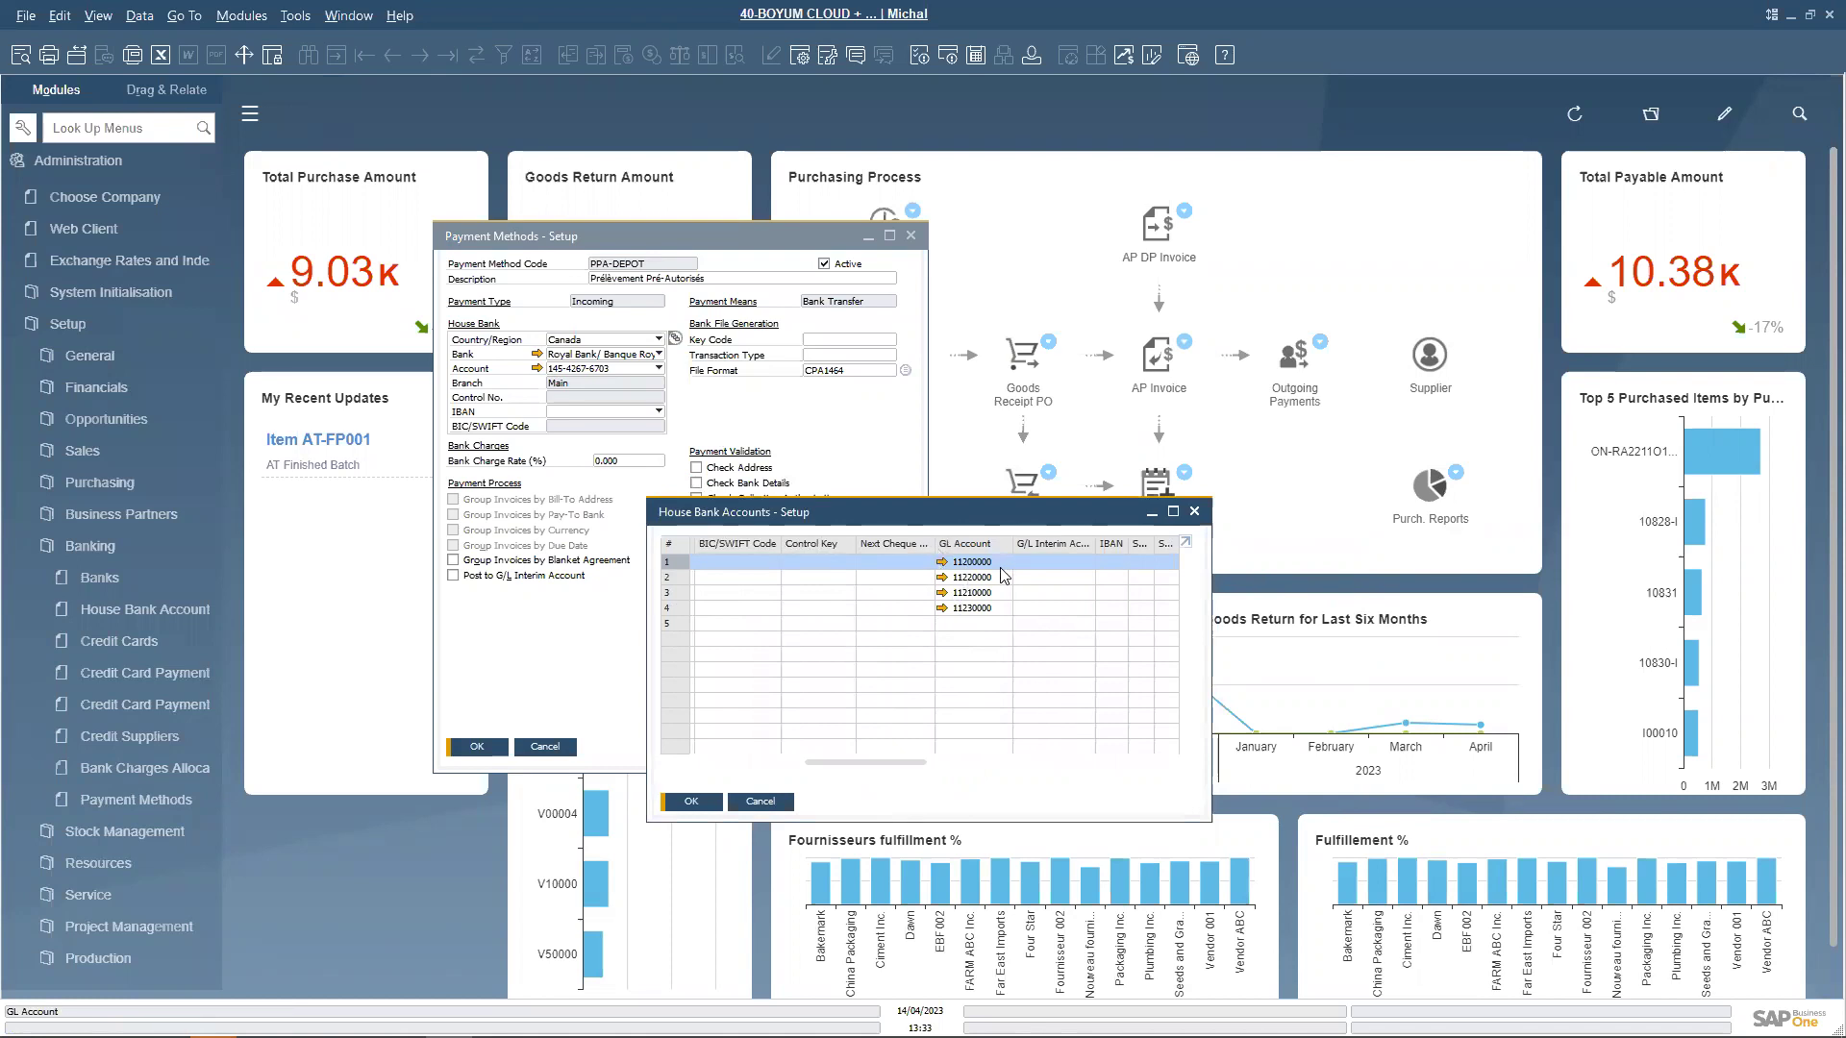
Inspect the first house bank account's G/L account in the chart of accounts, and close all the setup windows.
left_click(942, 561)
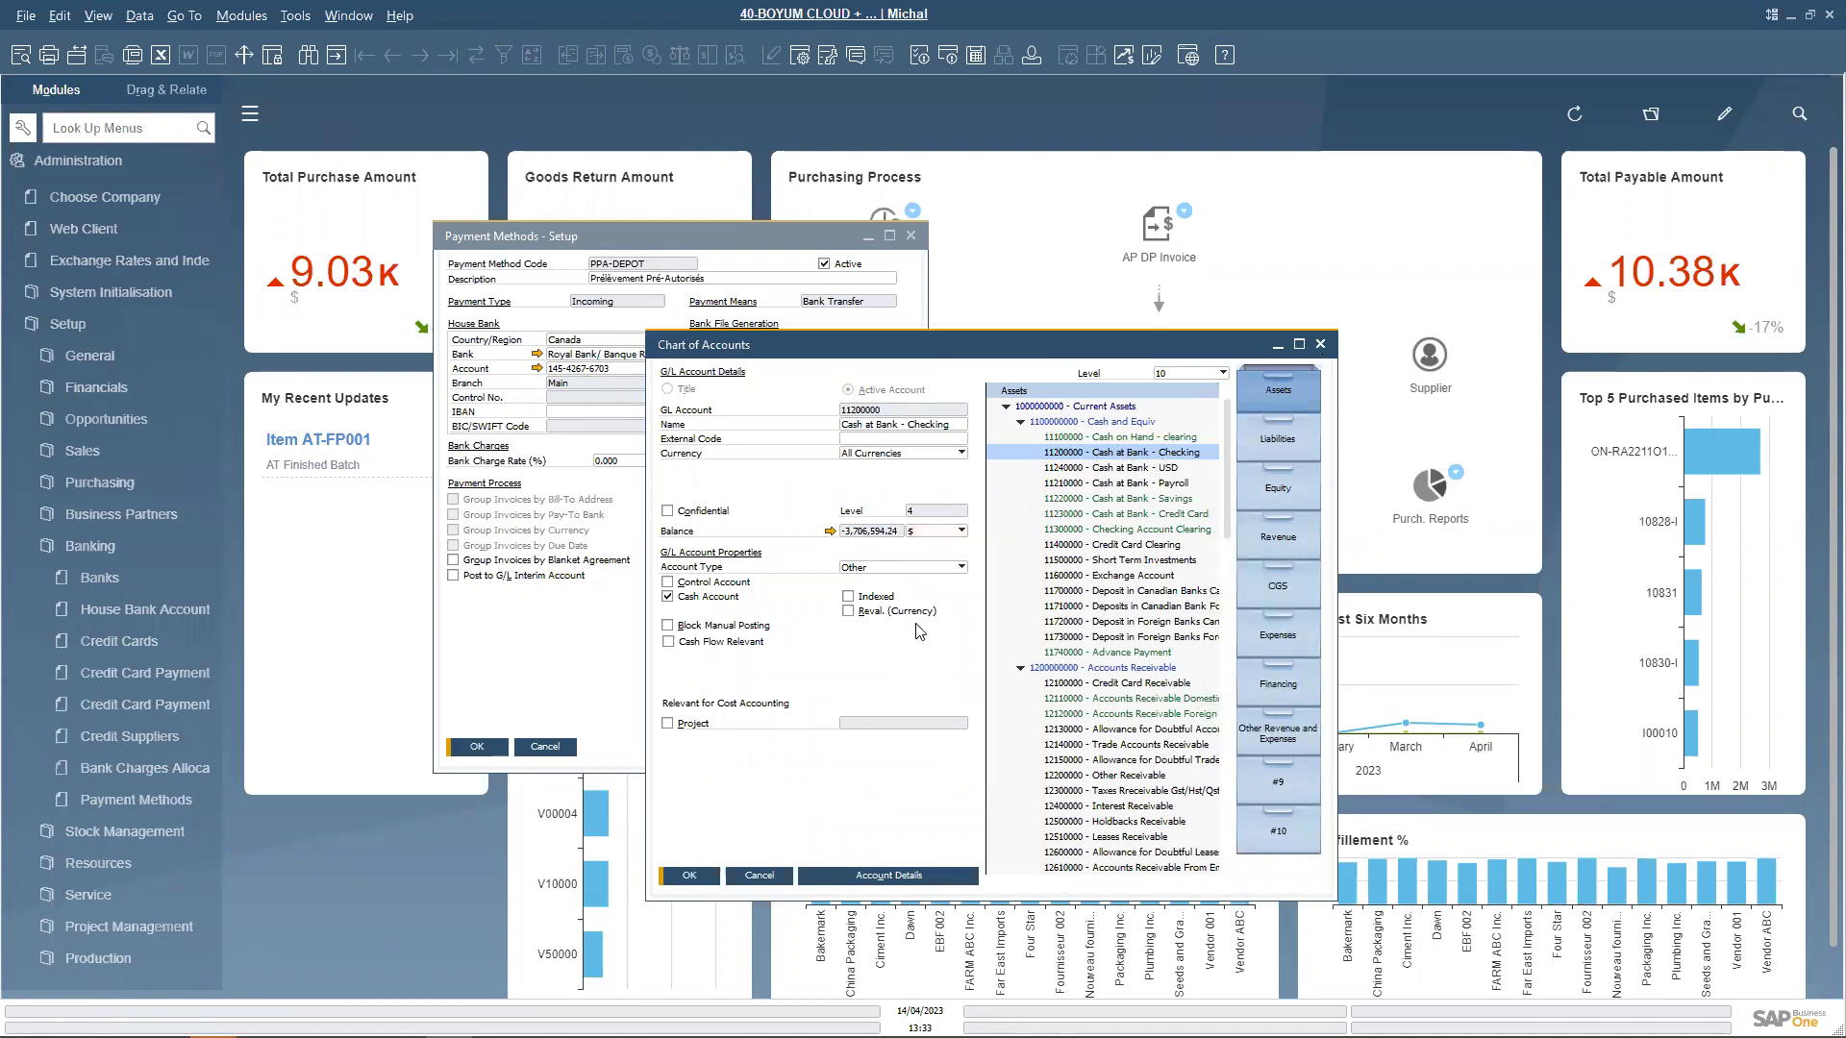
left_click(1320, 345)
left_click(1195, 511)
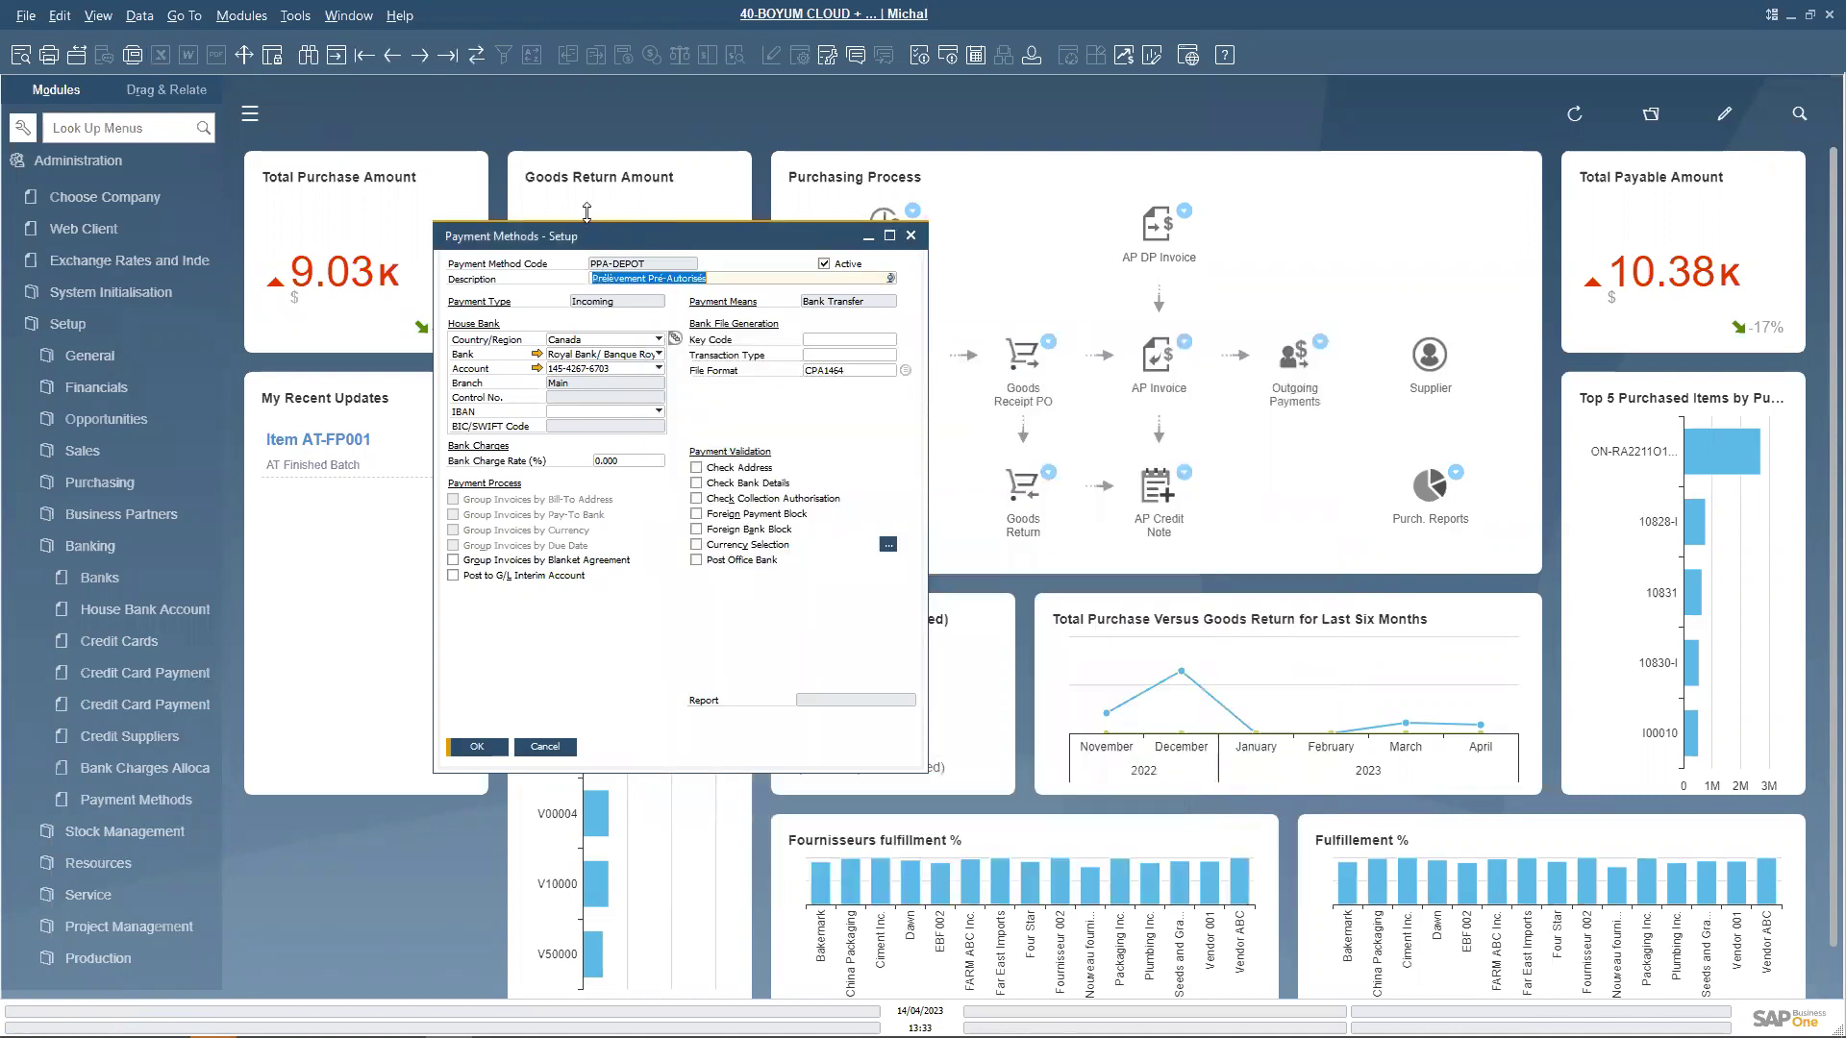
left_click_drag(607, 232, 599, 221)
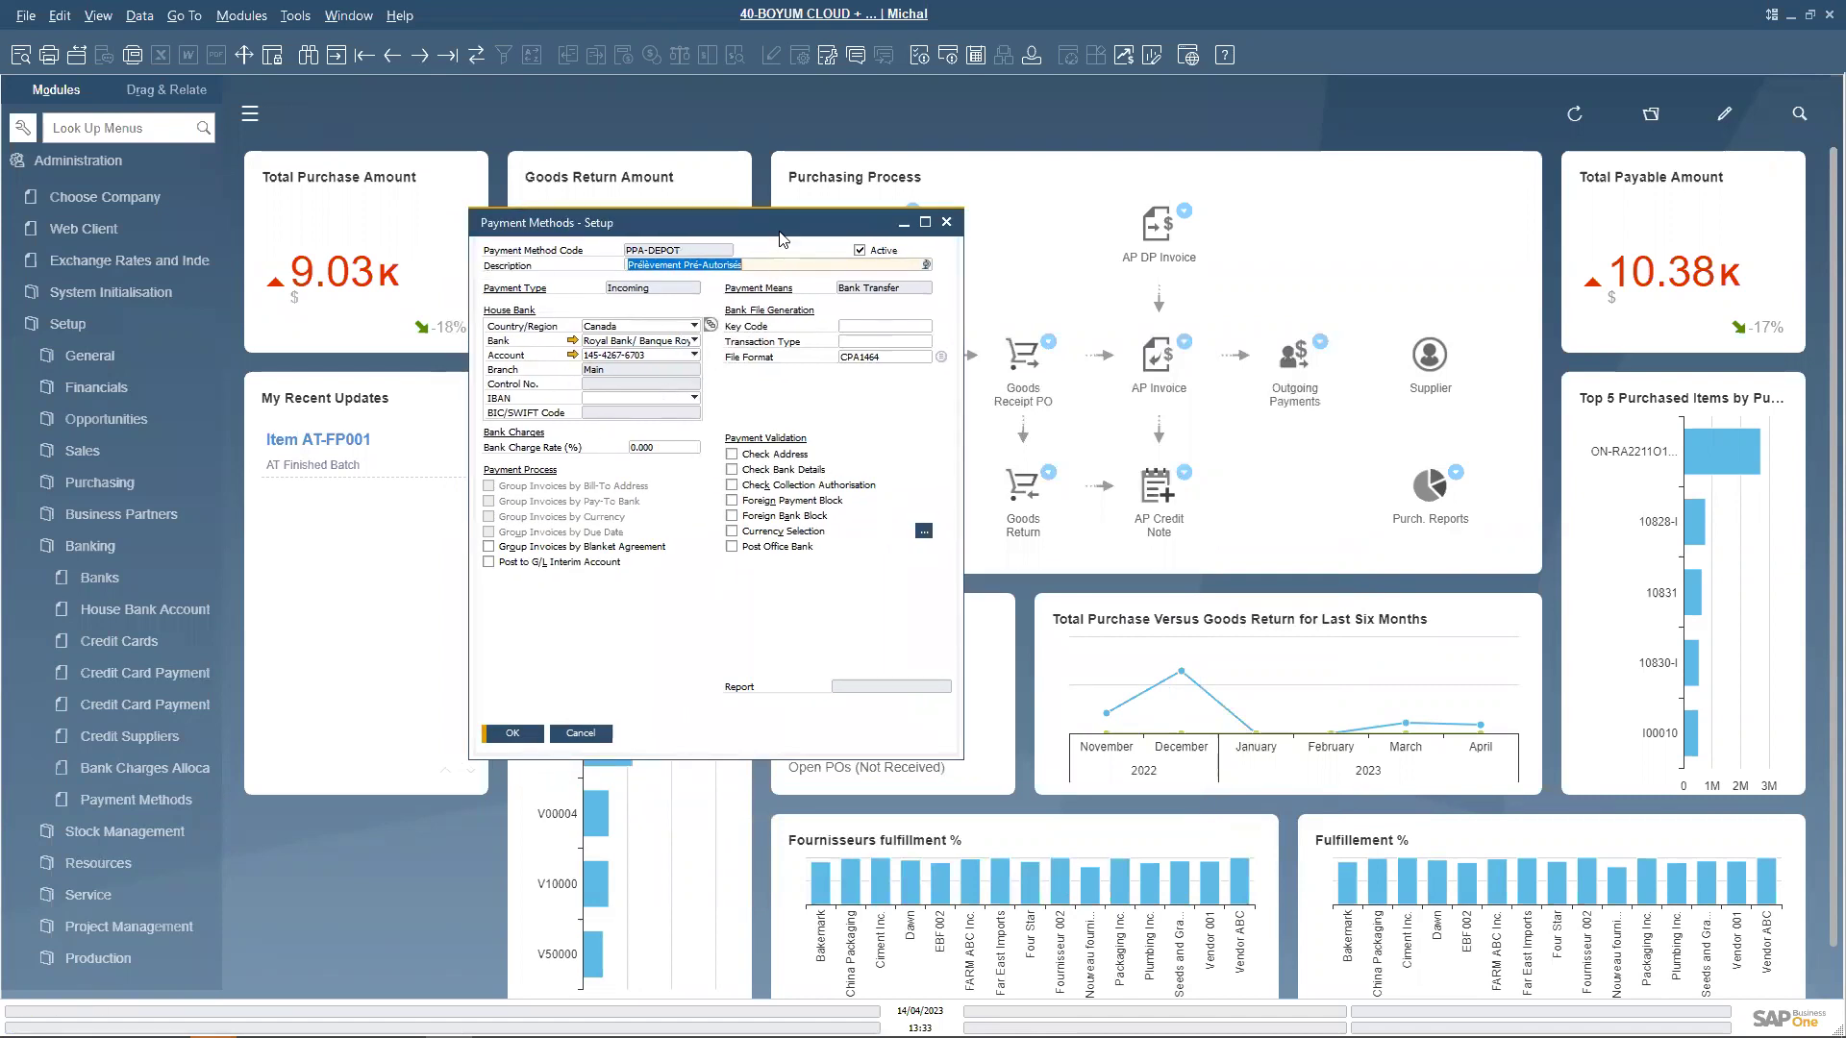
left_click_drag(794, 232, 807, 230)
key("Escape")
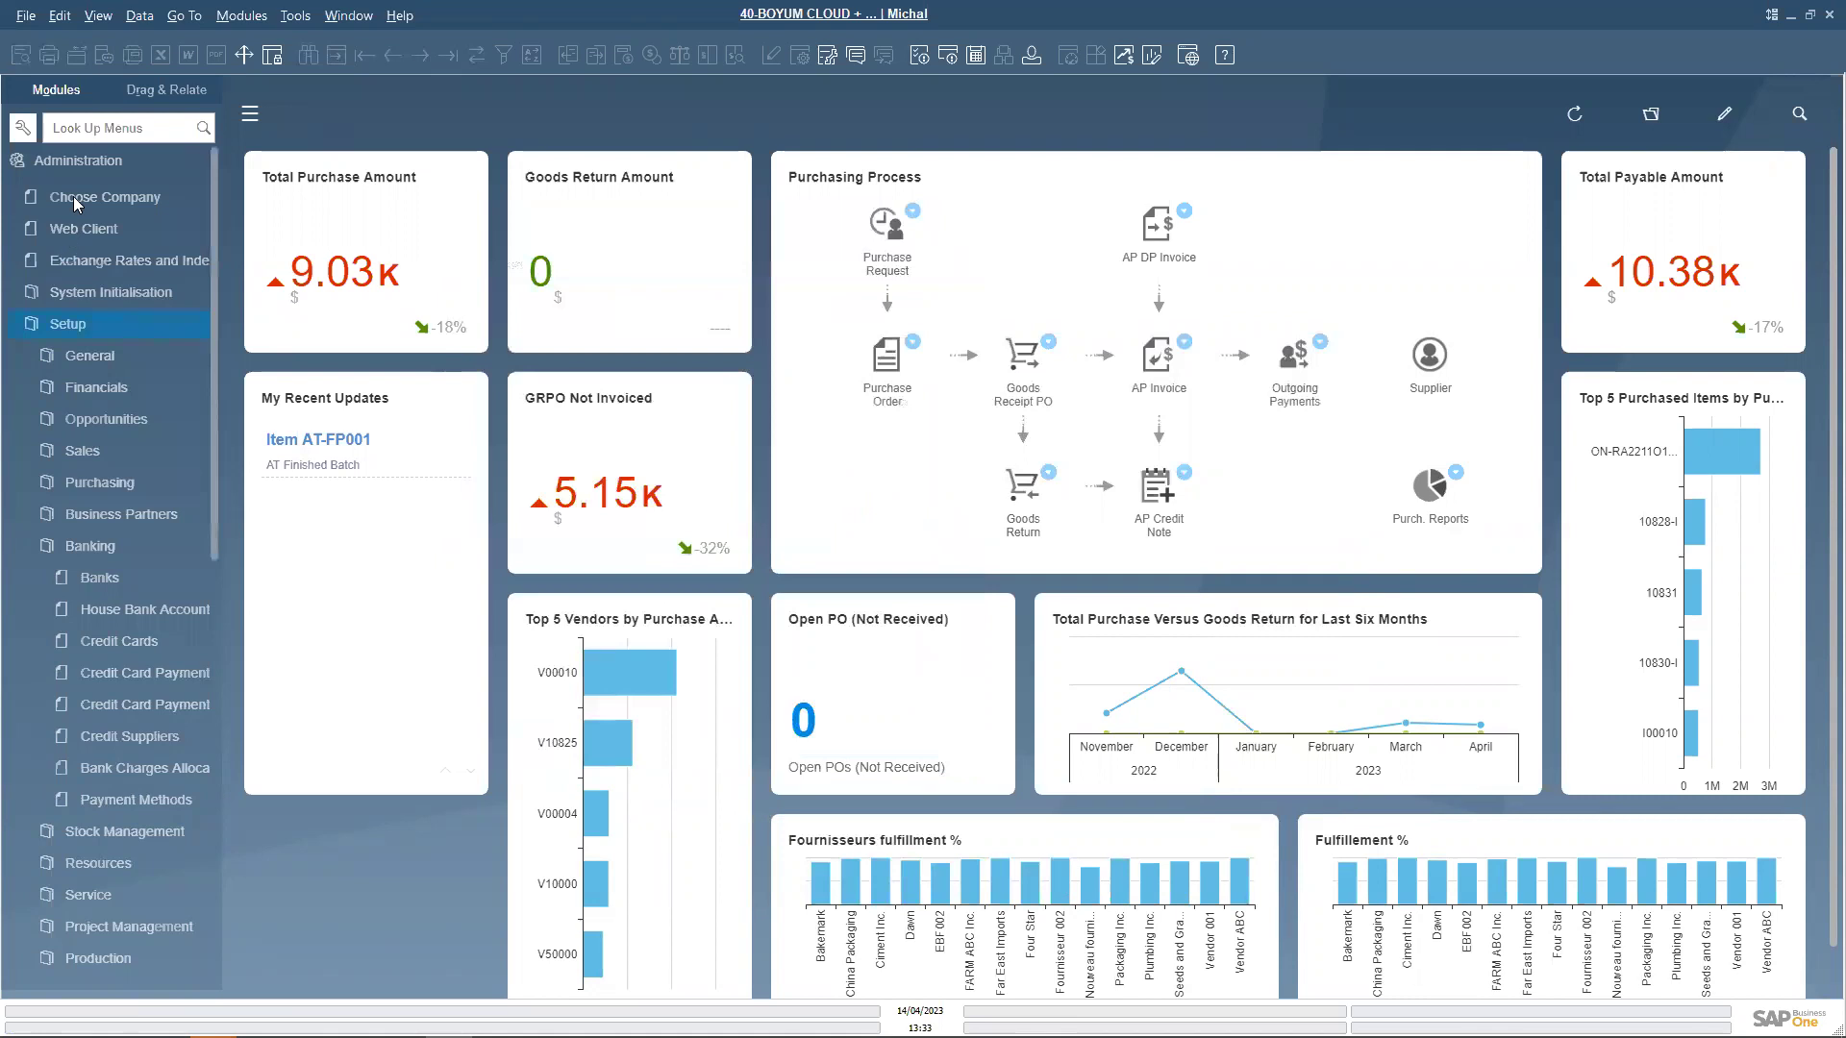
Open Business Partner Master Data and load supplier Fournisseur 002 using a wildcard (*) search limited to suppliers.
left_click(80, 161)
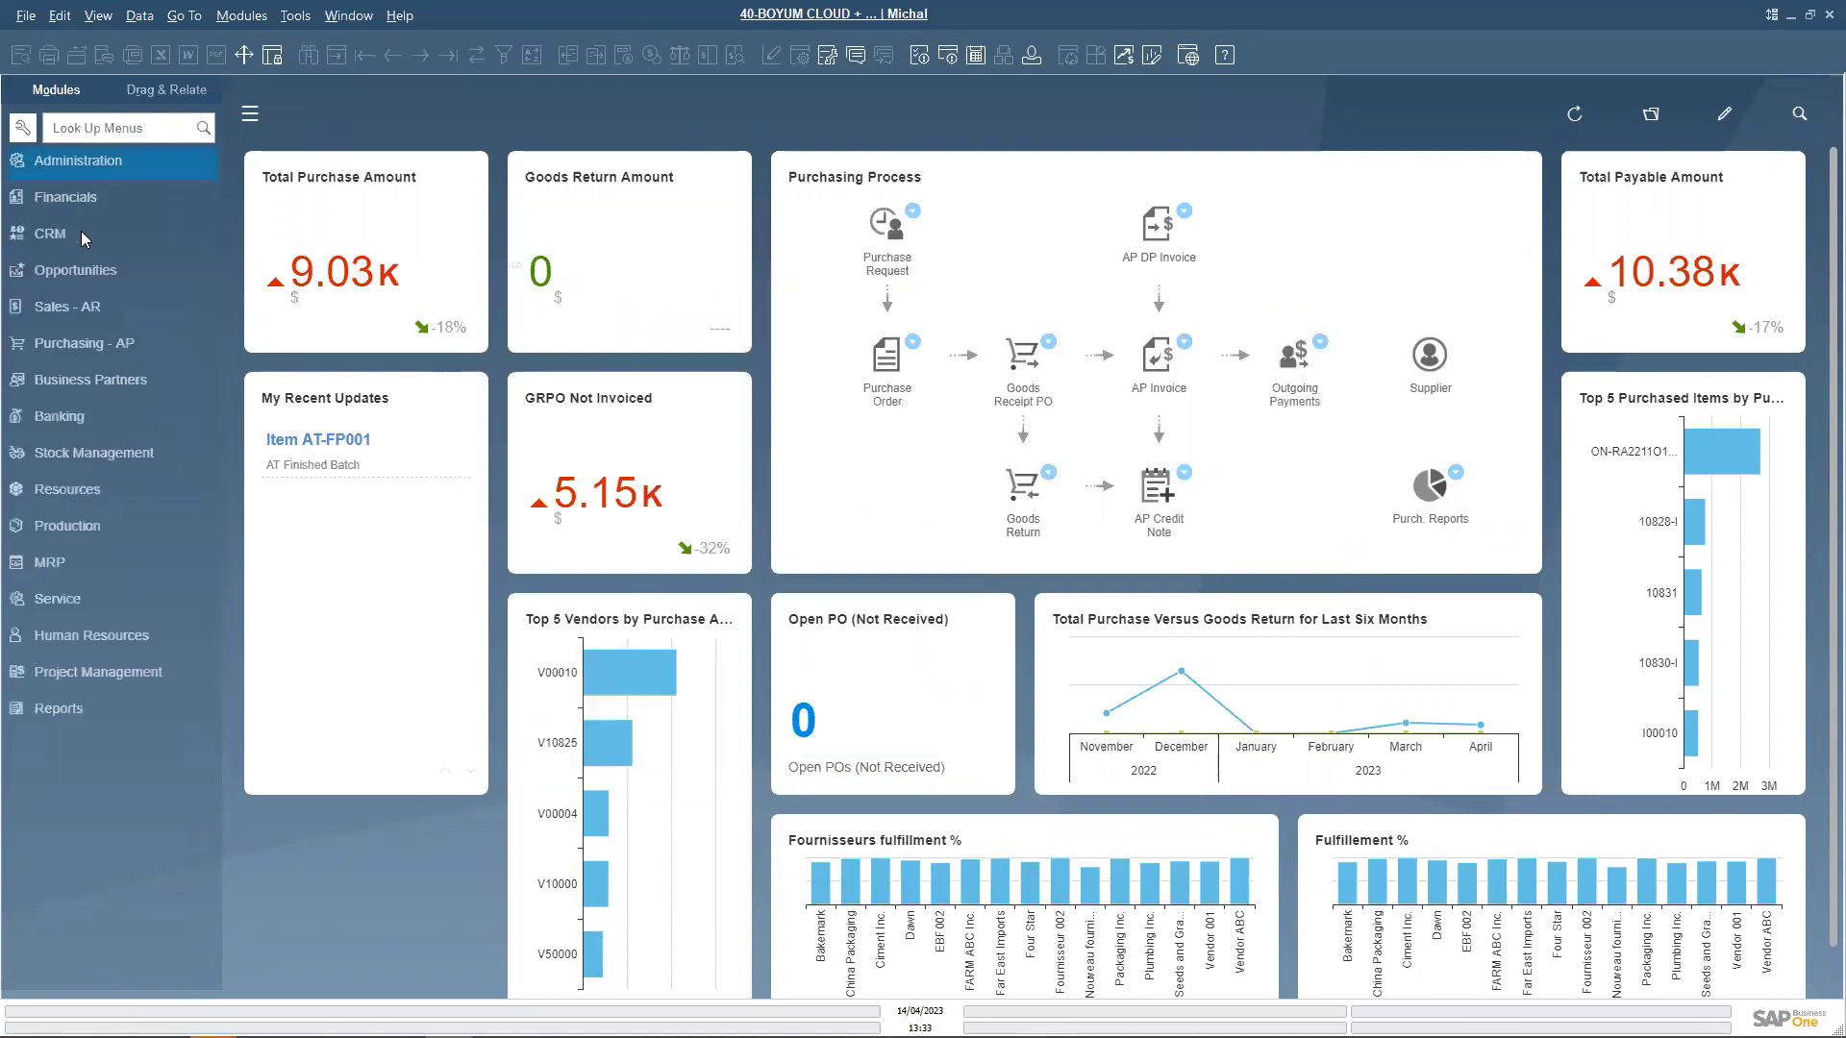
left_click(118, 381)
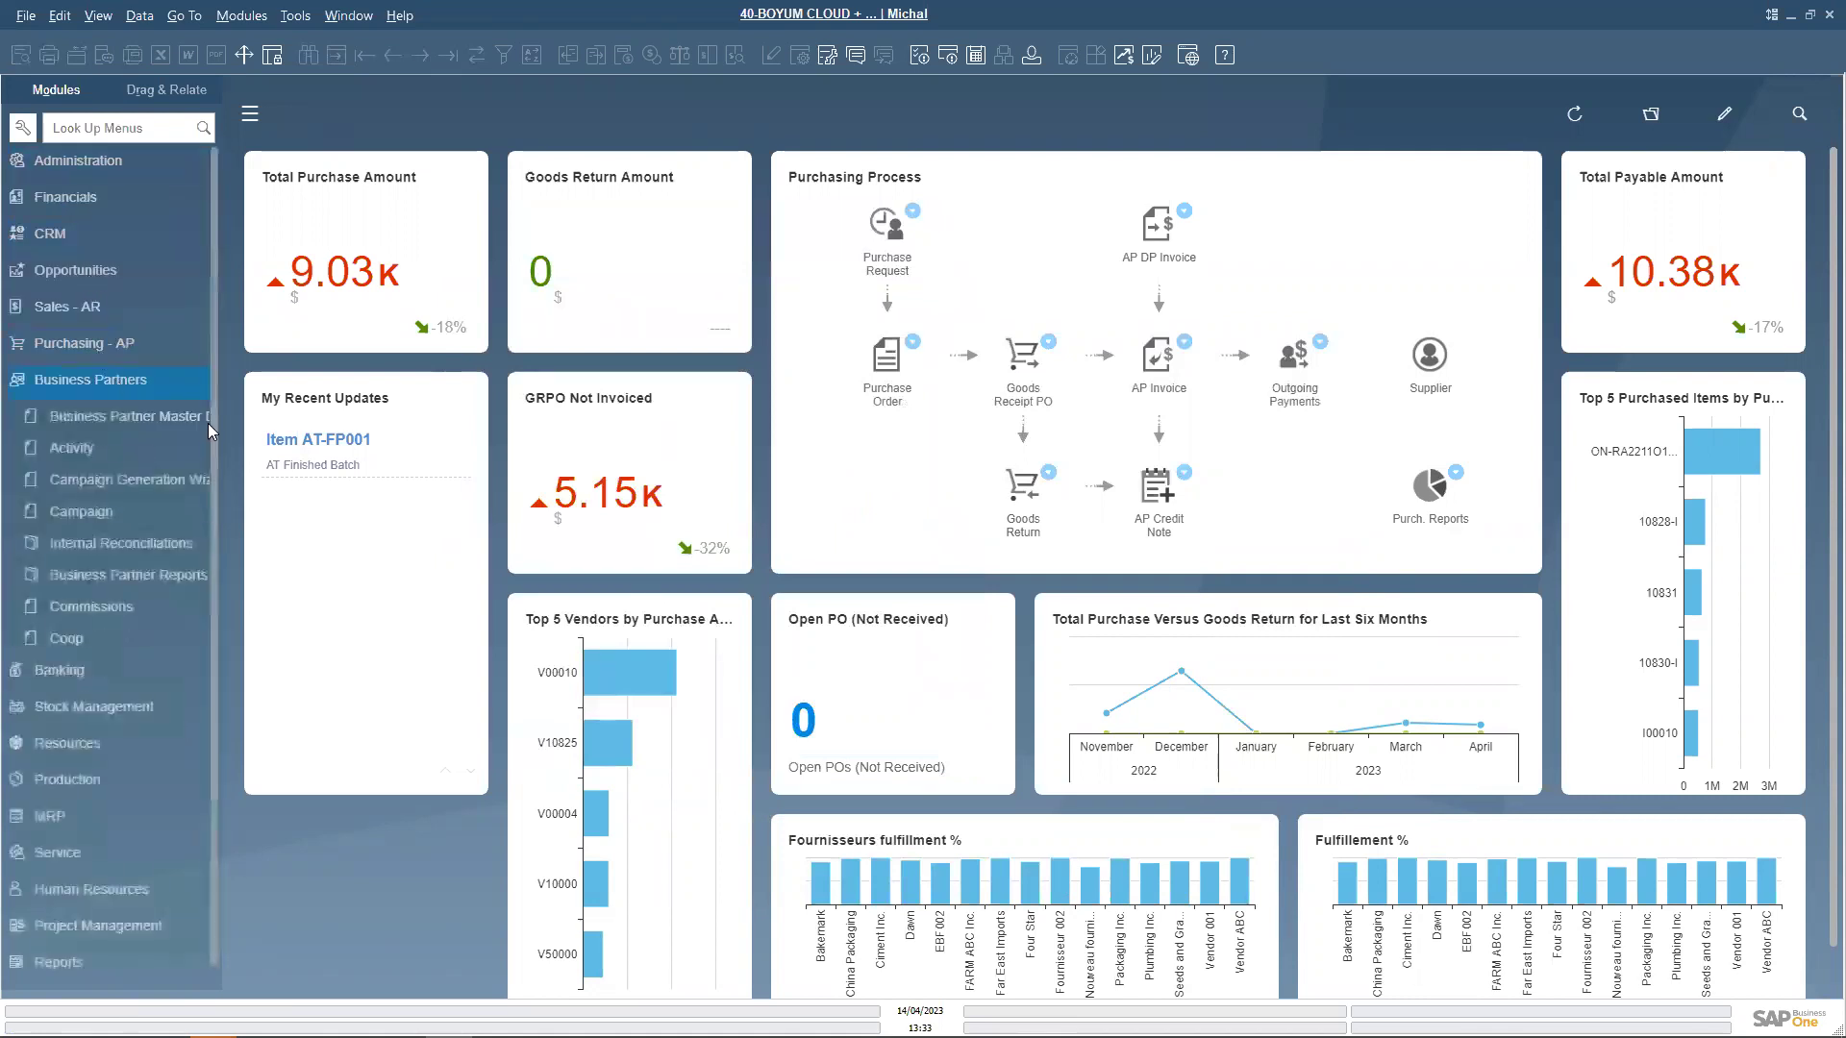
left_click(145, 411)
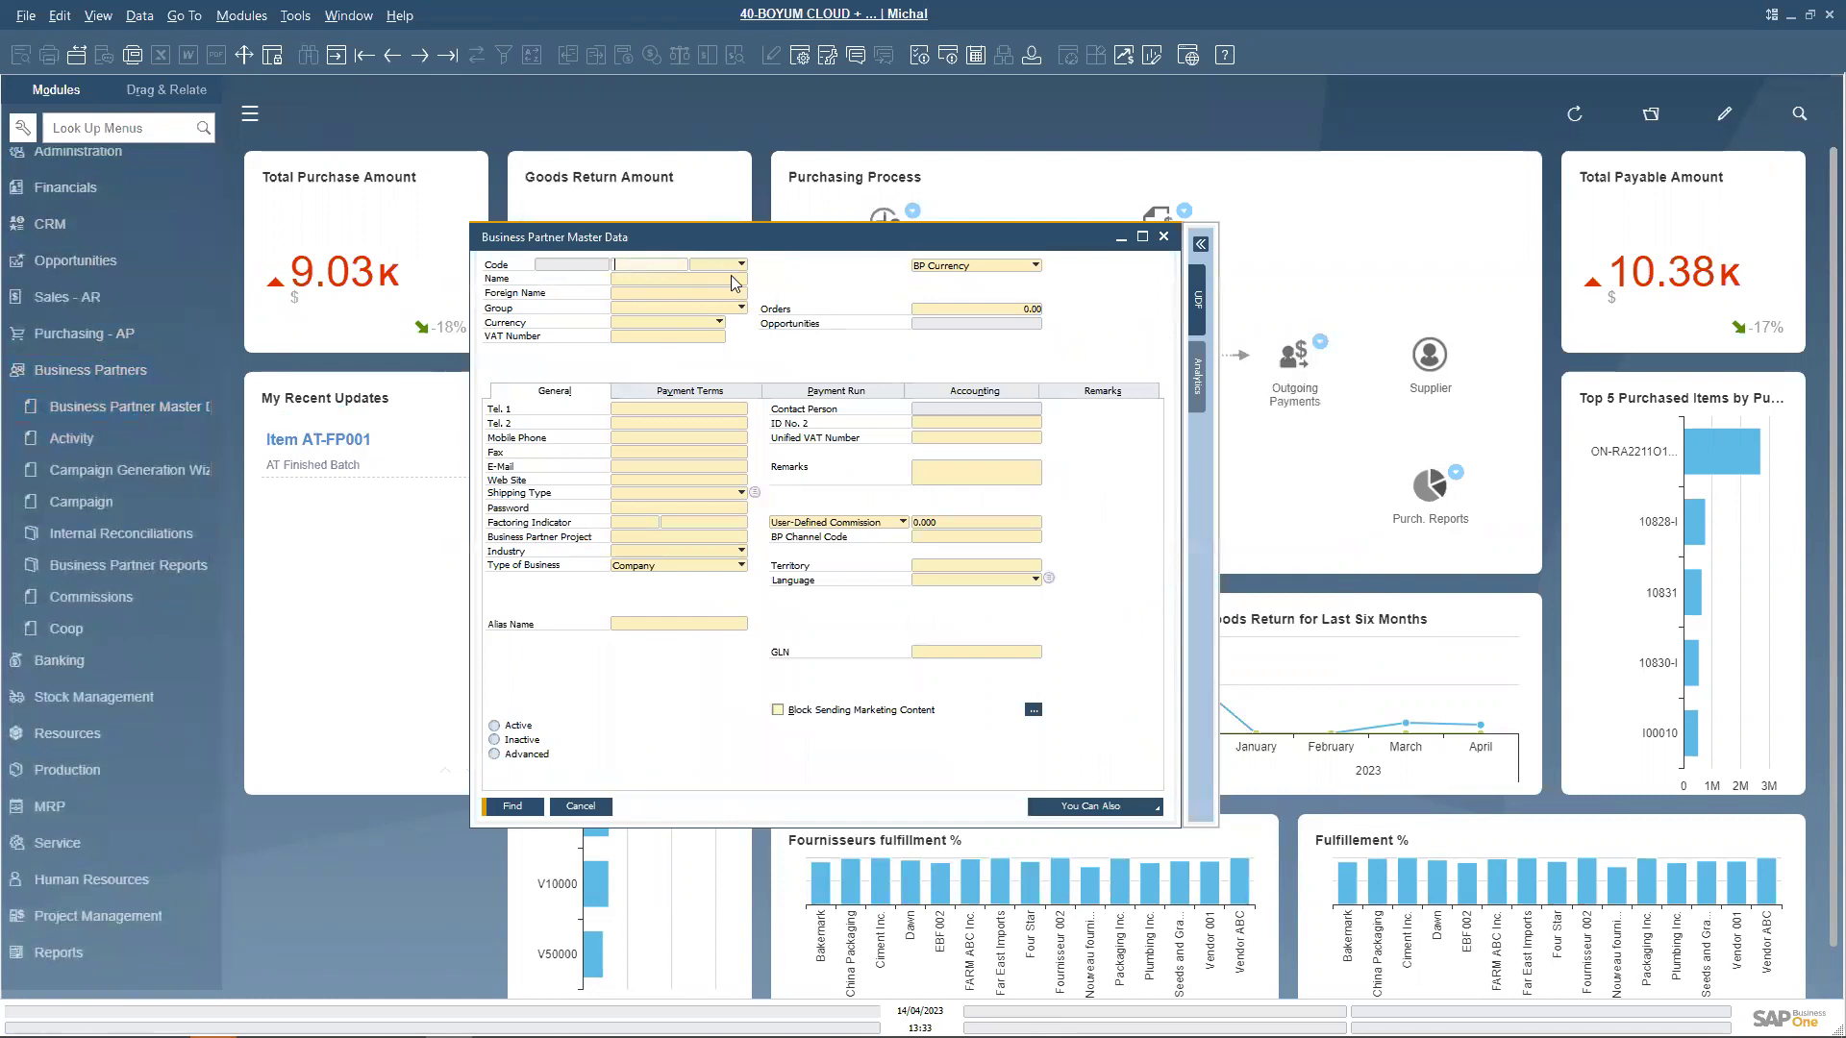
left_click(741, 264)
left_click(717, 292)
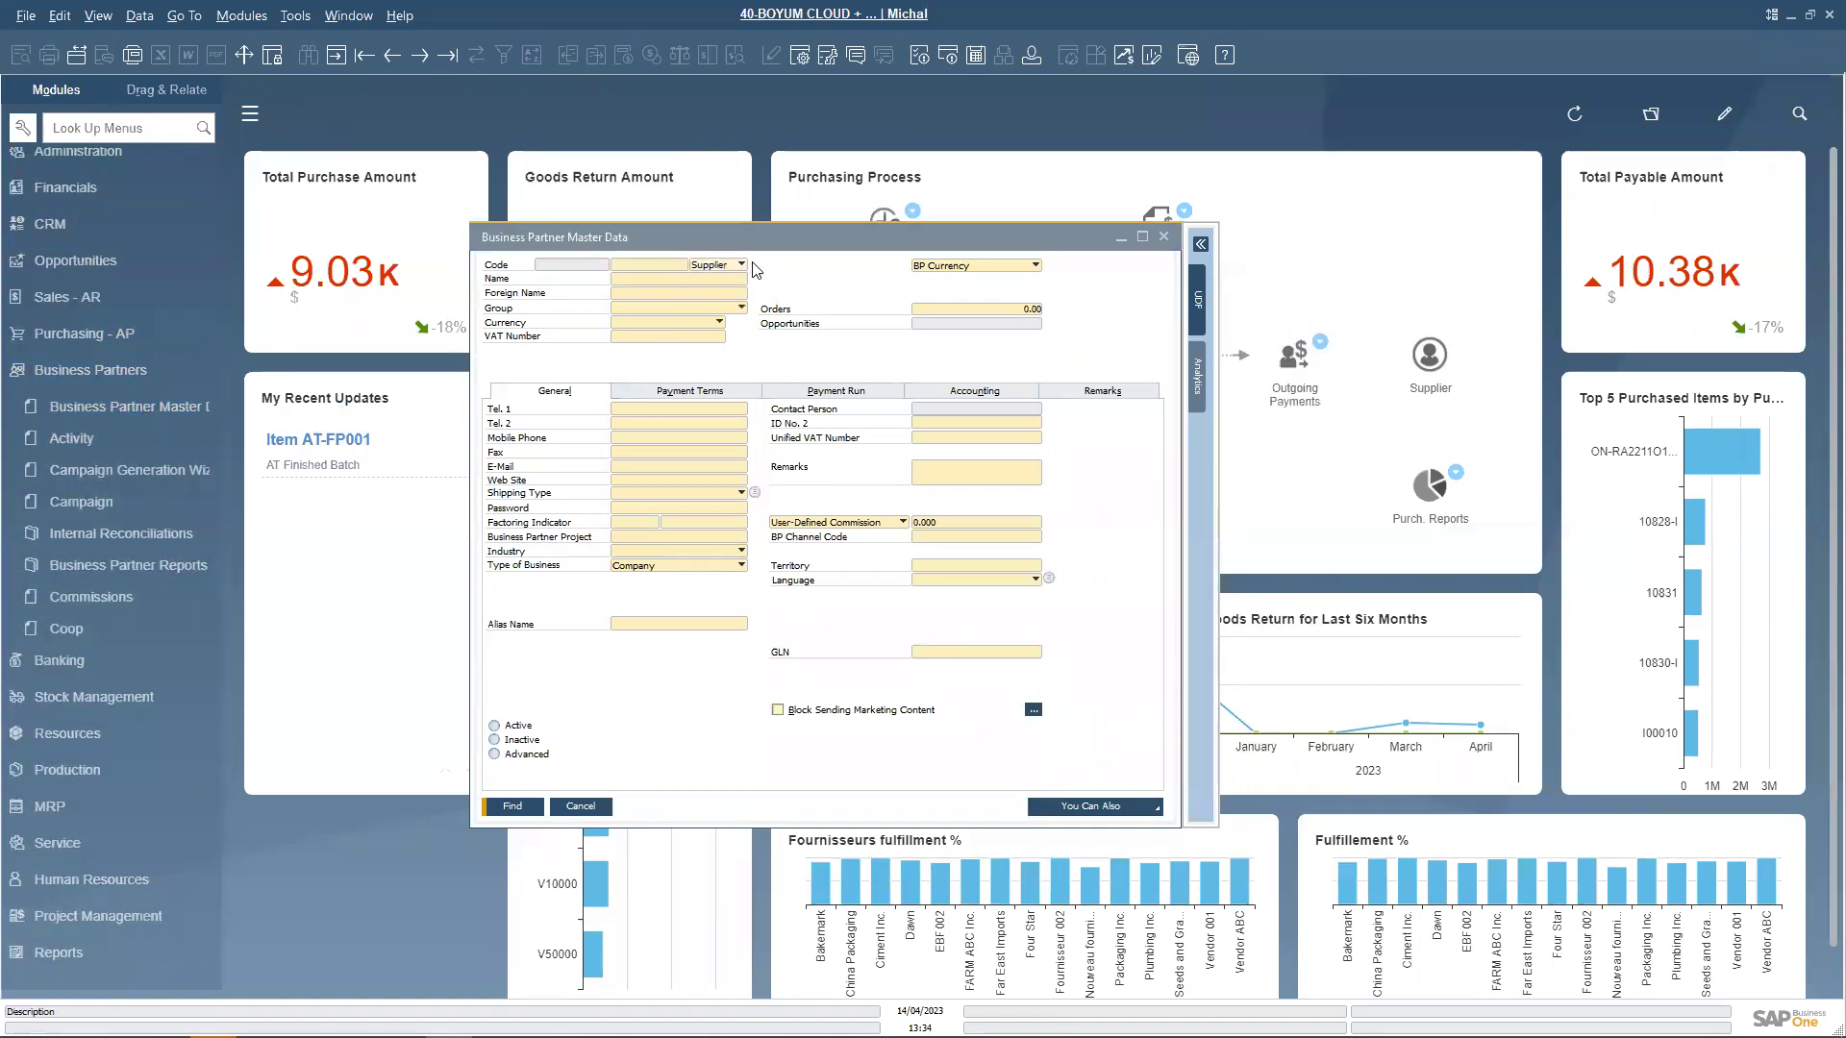
left_click(672, 263)
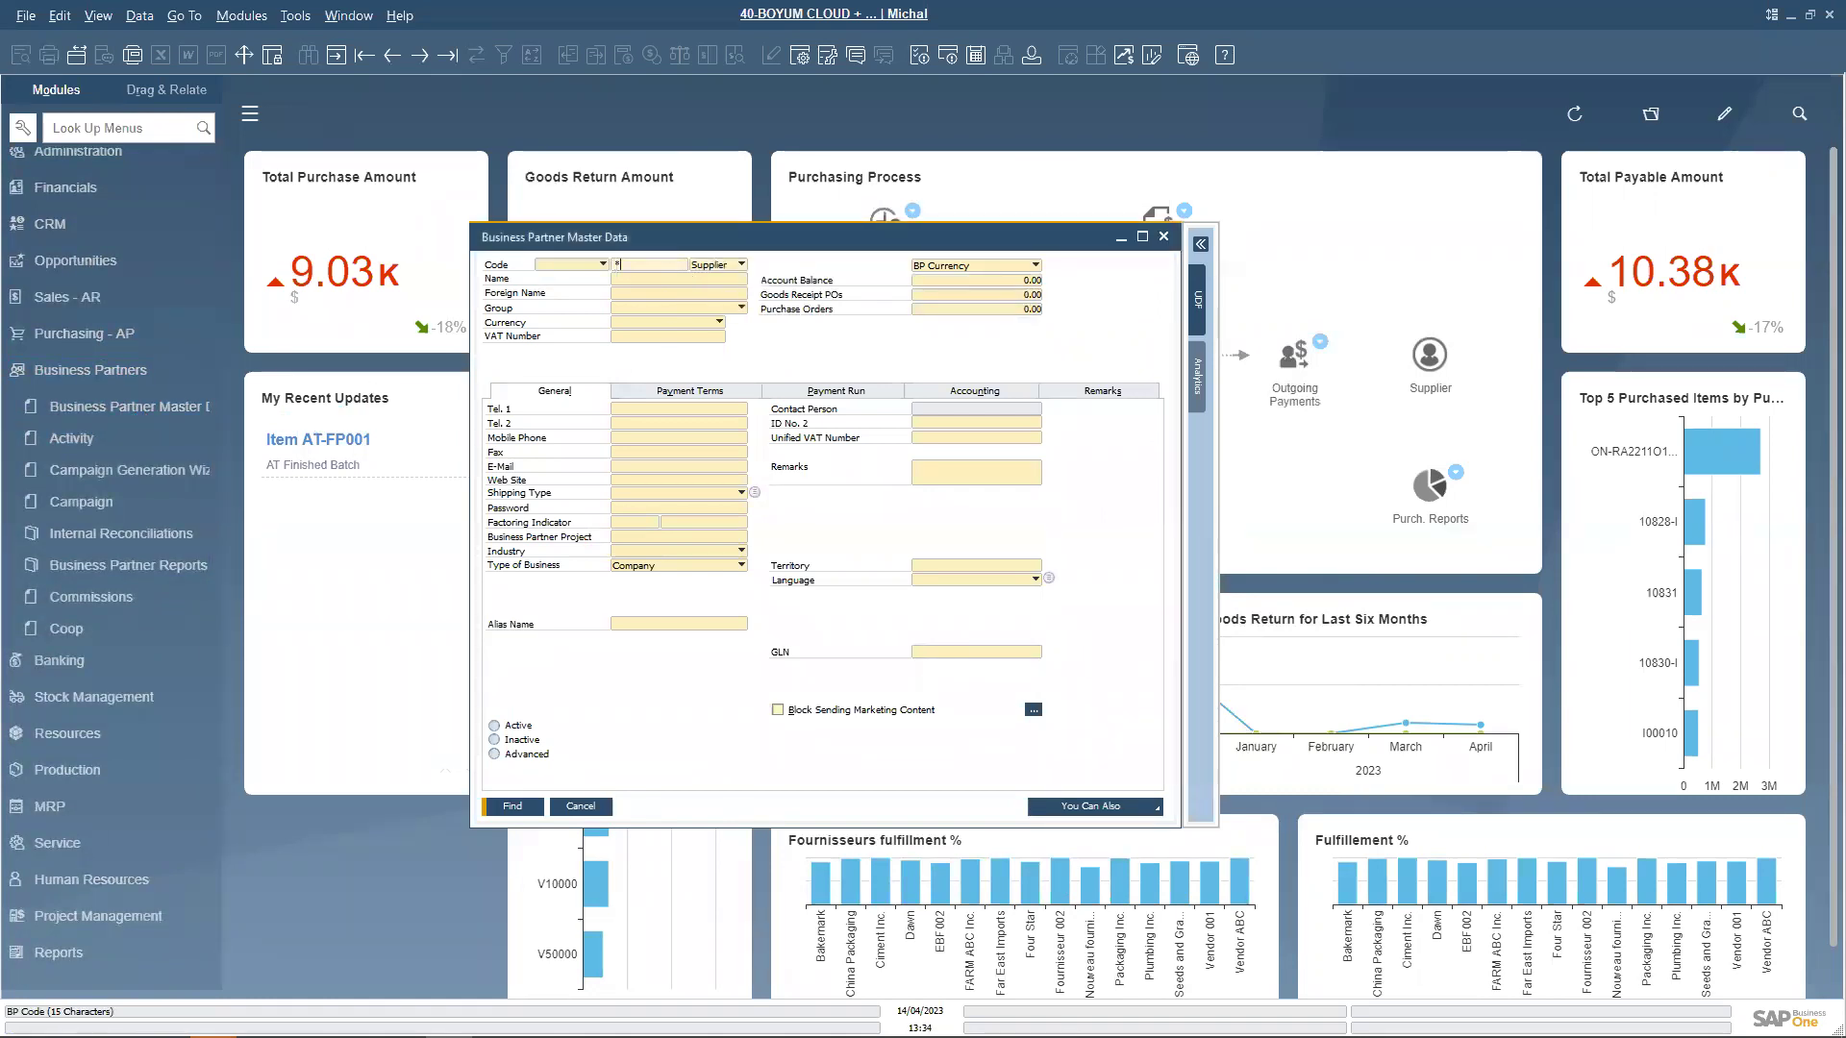
type("*")
key("Tab")
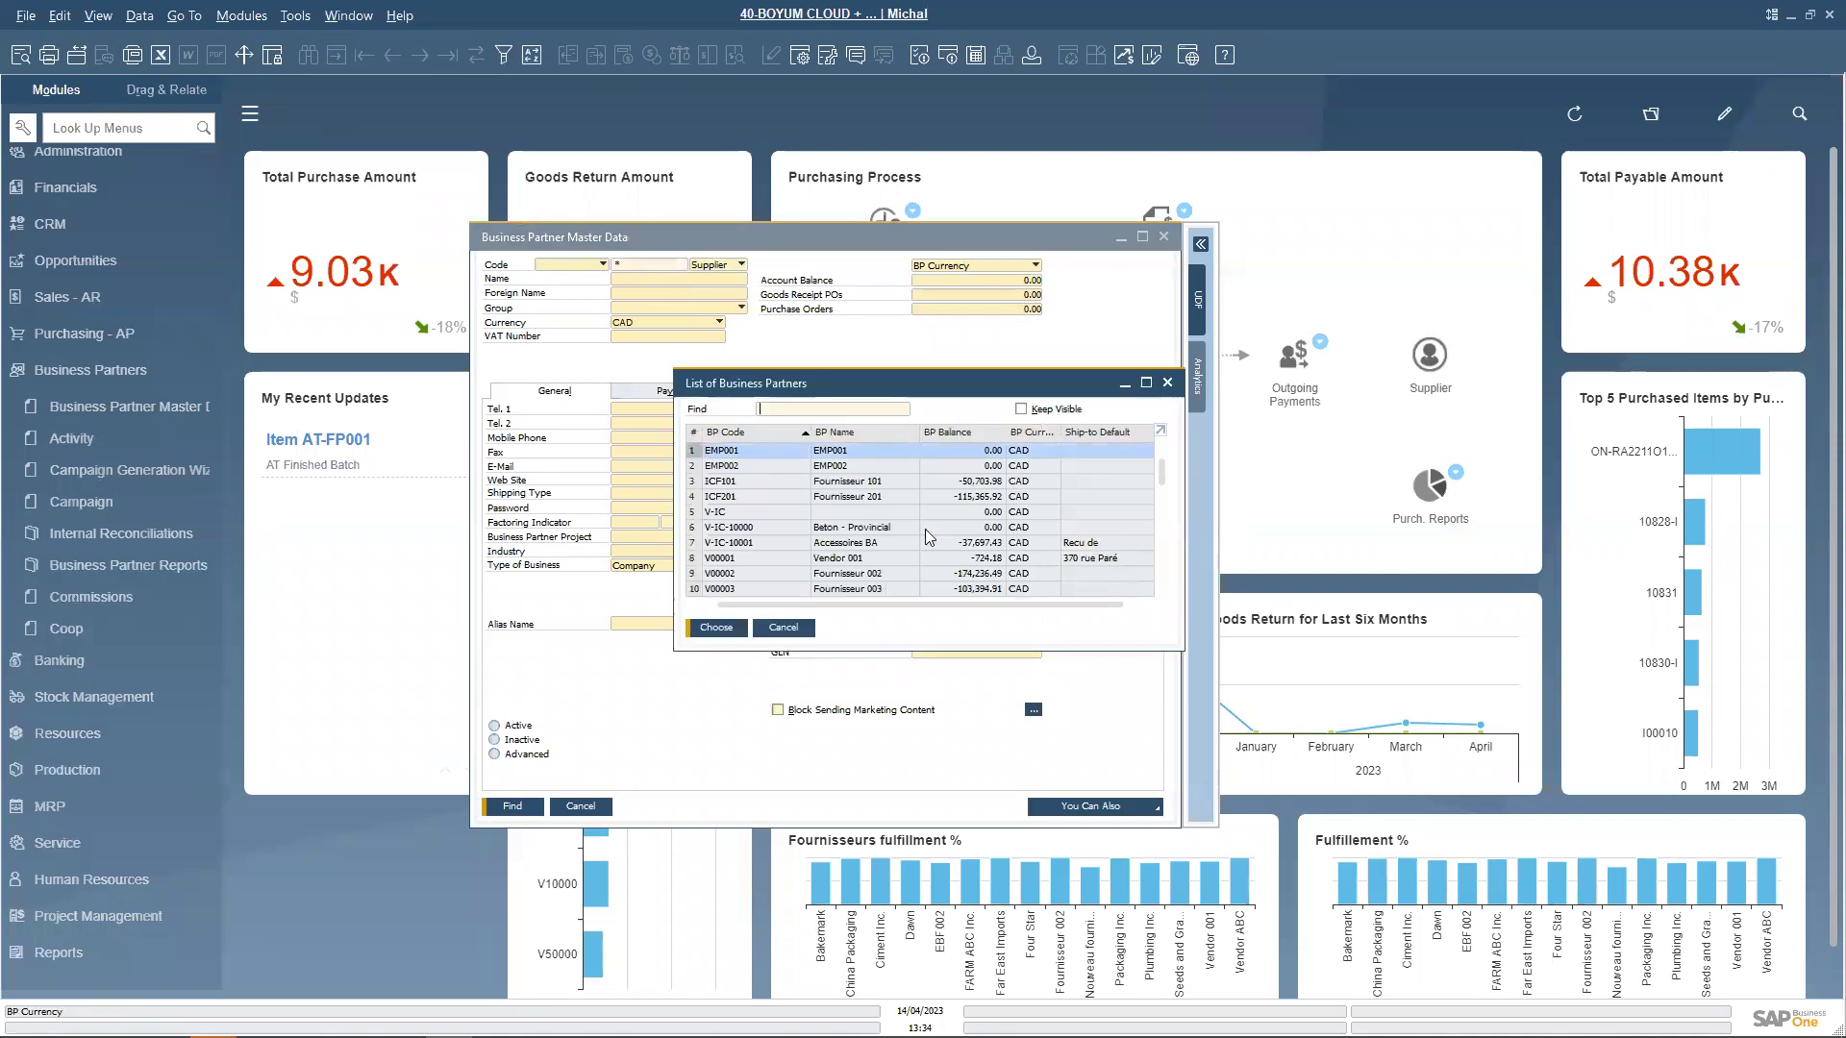
left_click(846, 574)
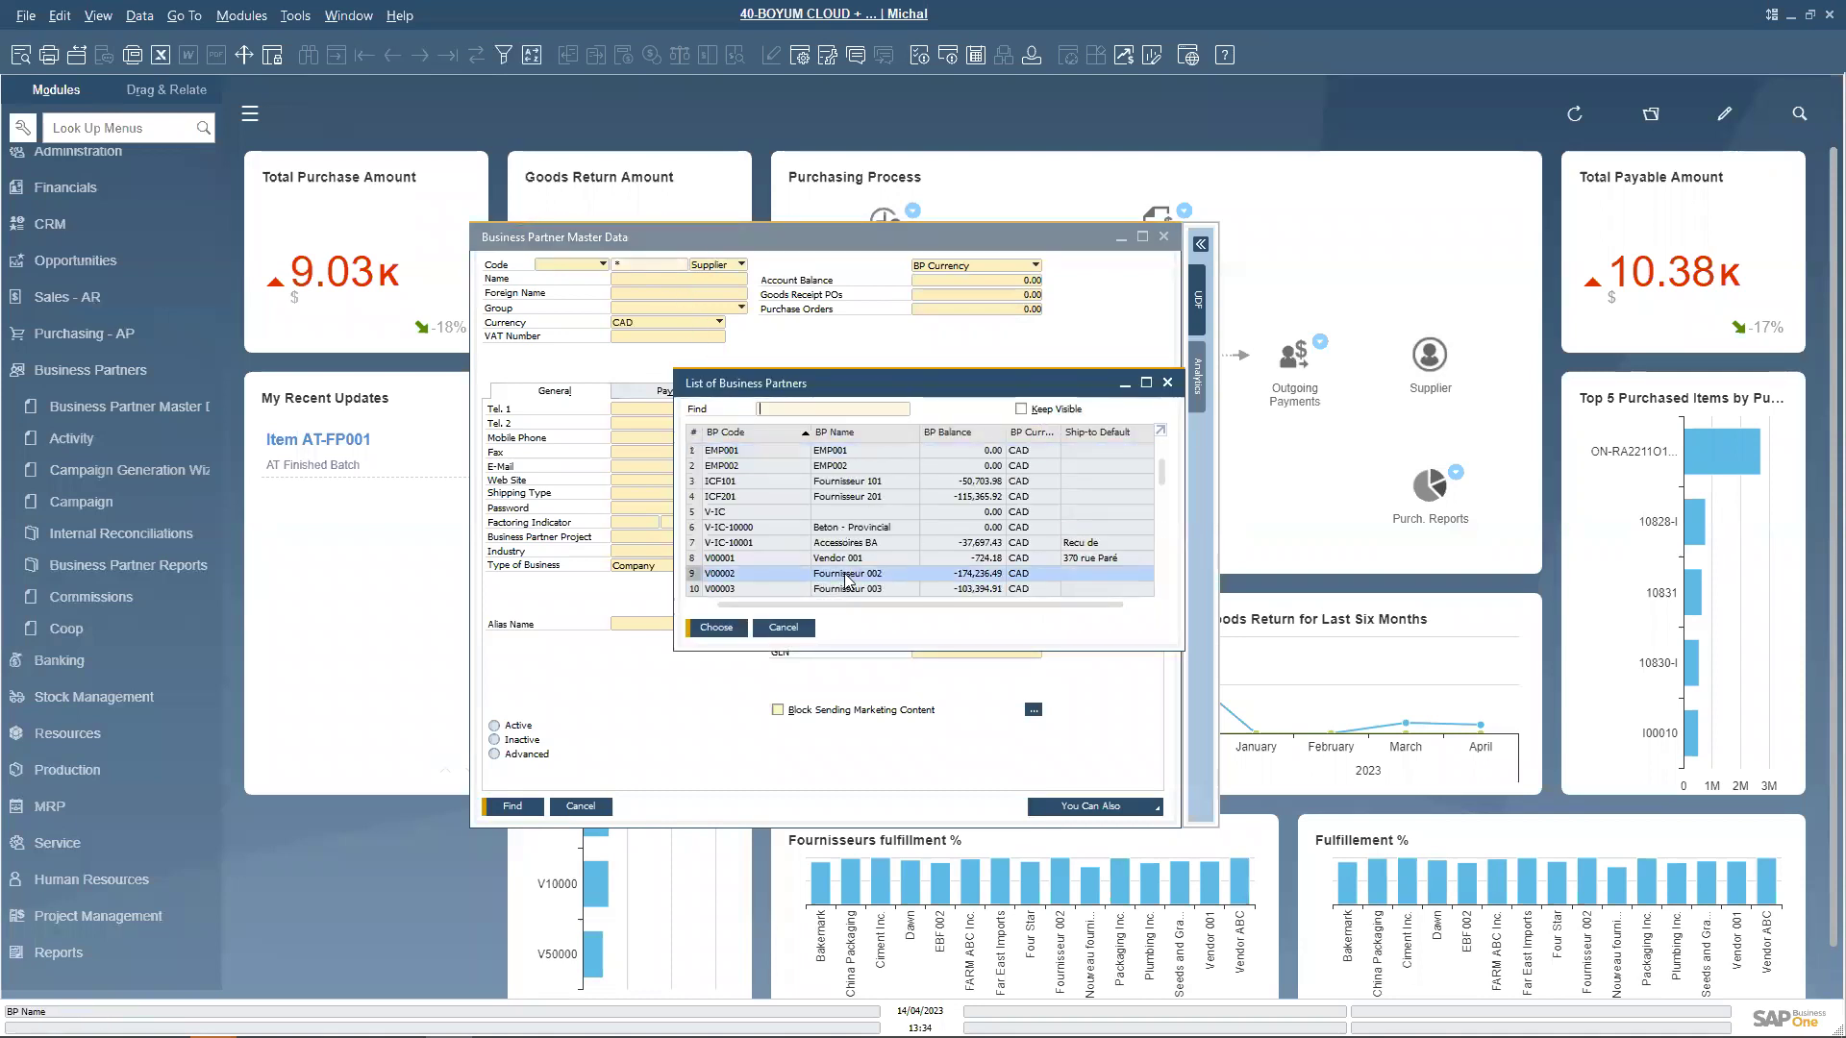
double_click(846, 577)
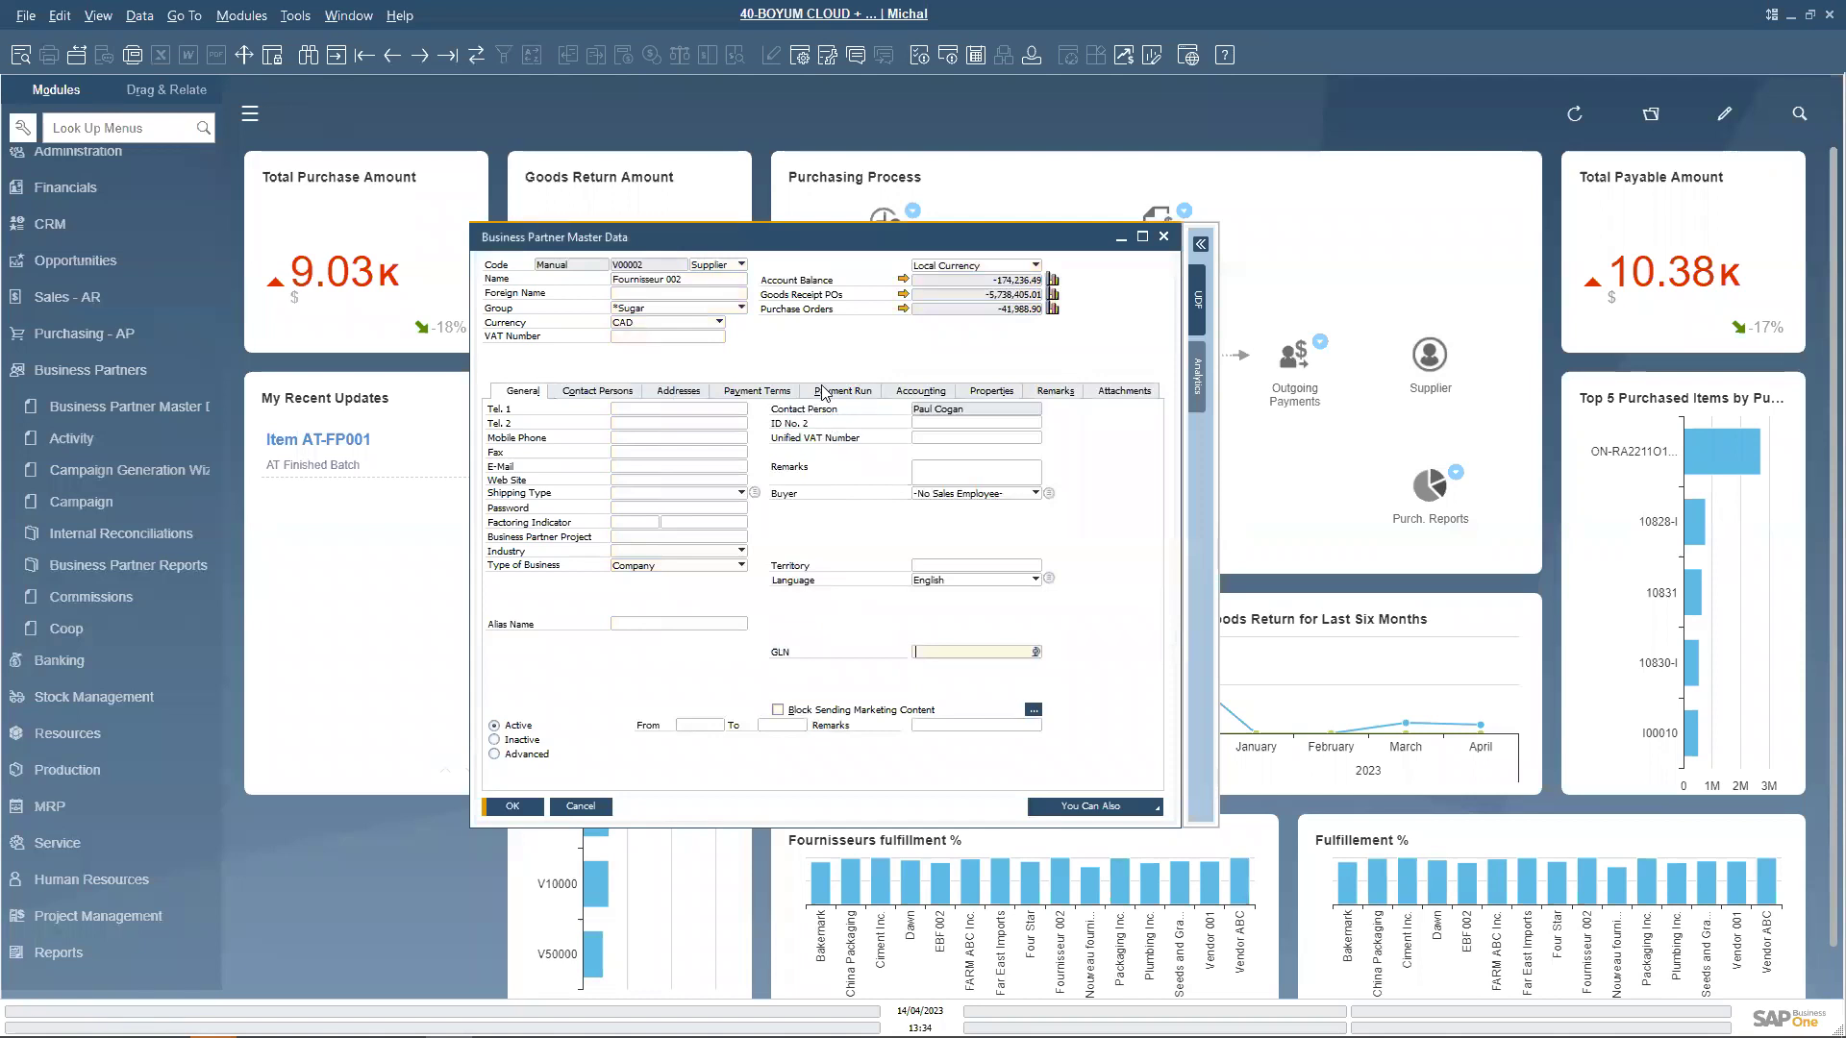
View the supplier's payment terms and the list of banks available for its bank accounts, and close the bank account setup.
left_click_drag(842, 249, 799, 243)
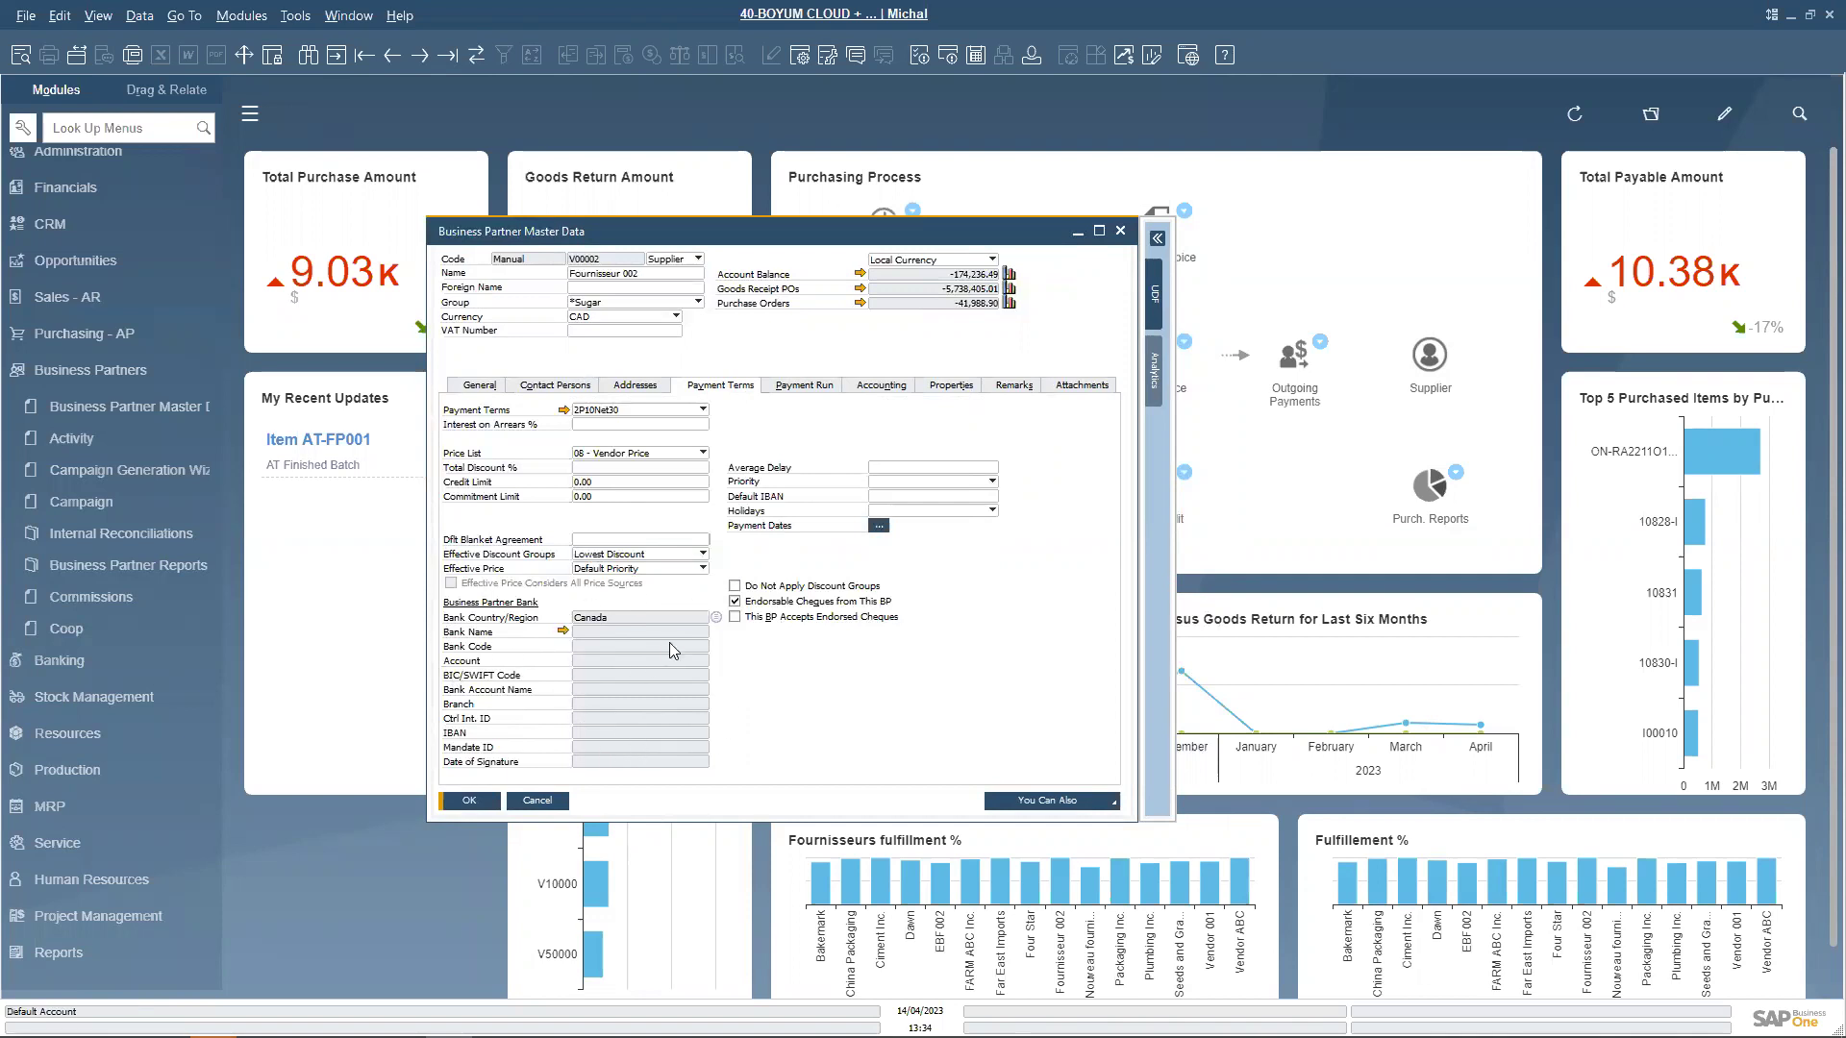
left_click(717, 618)
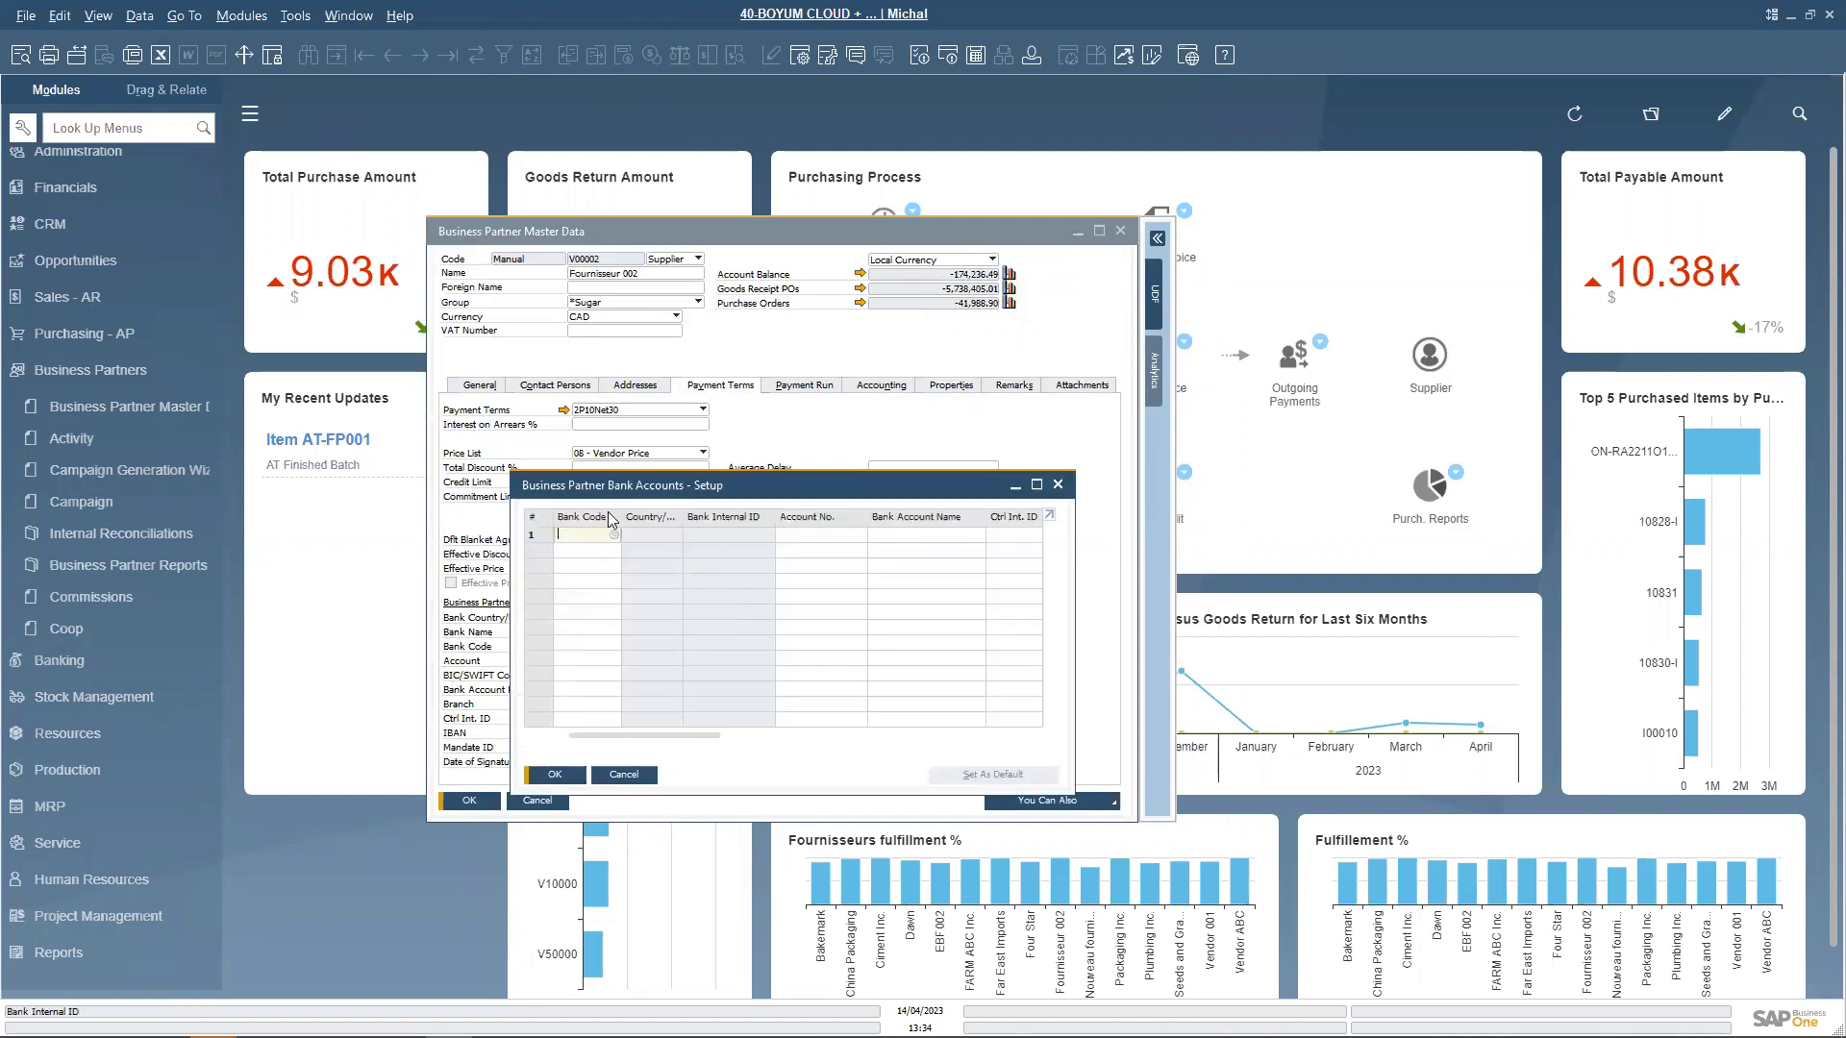
left_click(615, 536)
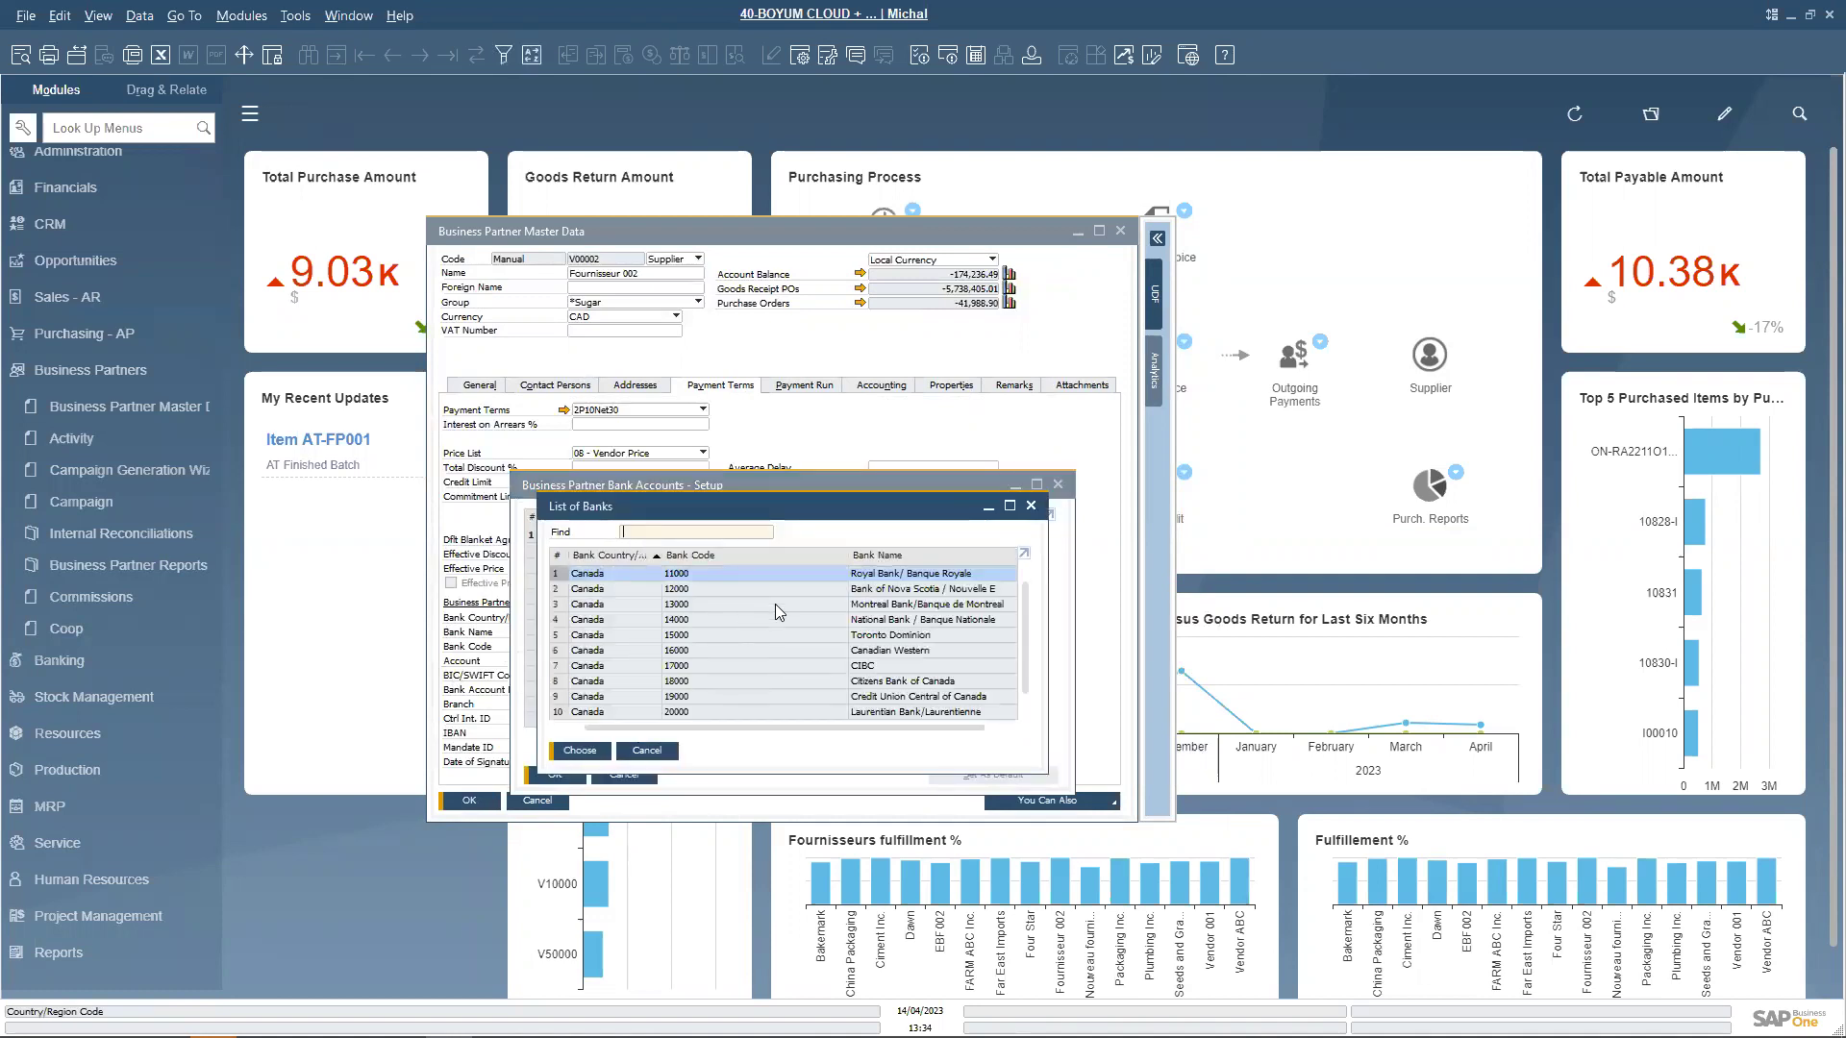
scroll(837, 624, "down", 1)
scroll(862, 631, "up", 1)
key("Escape")
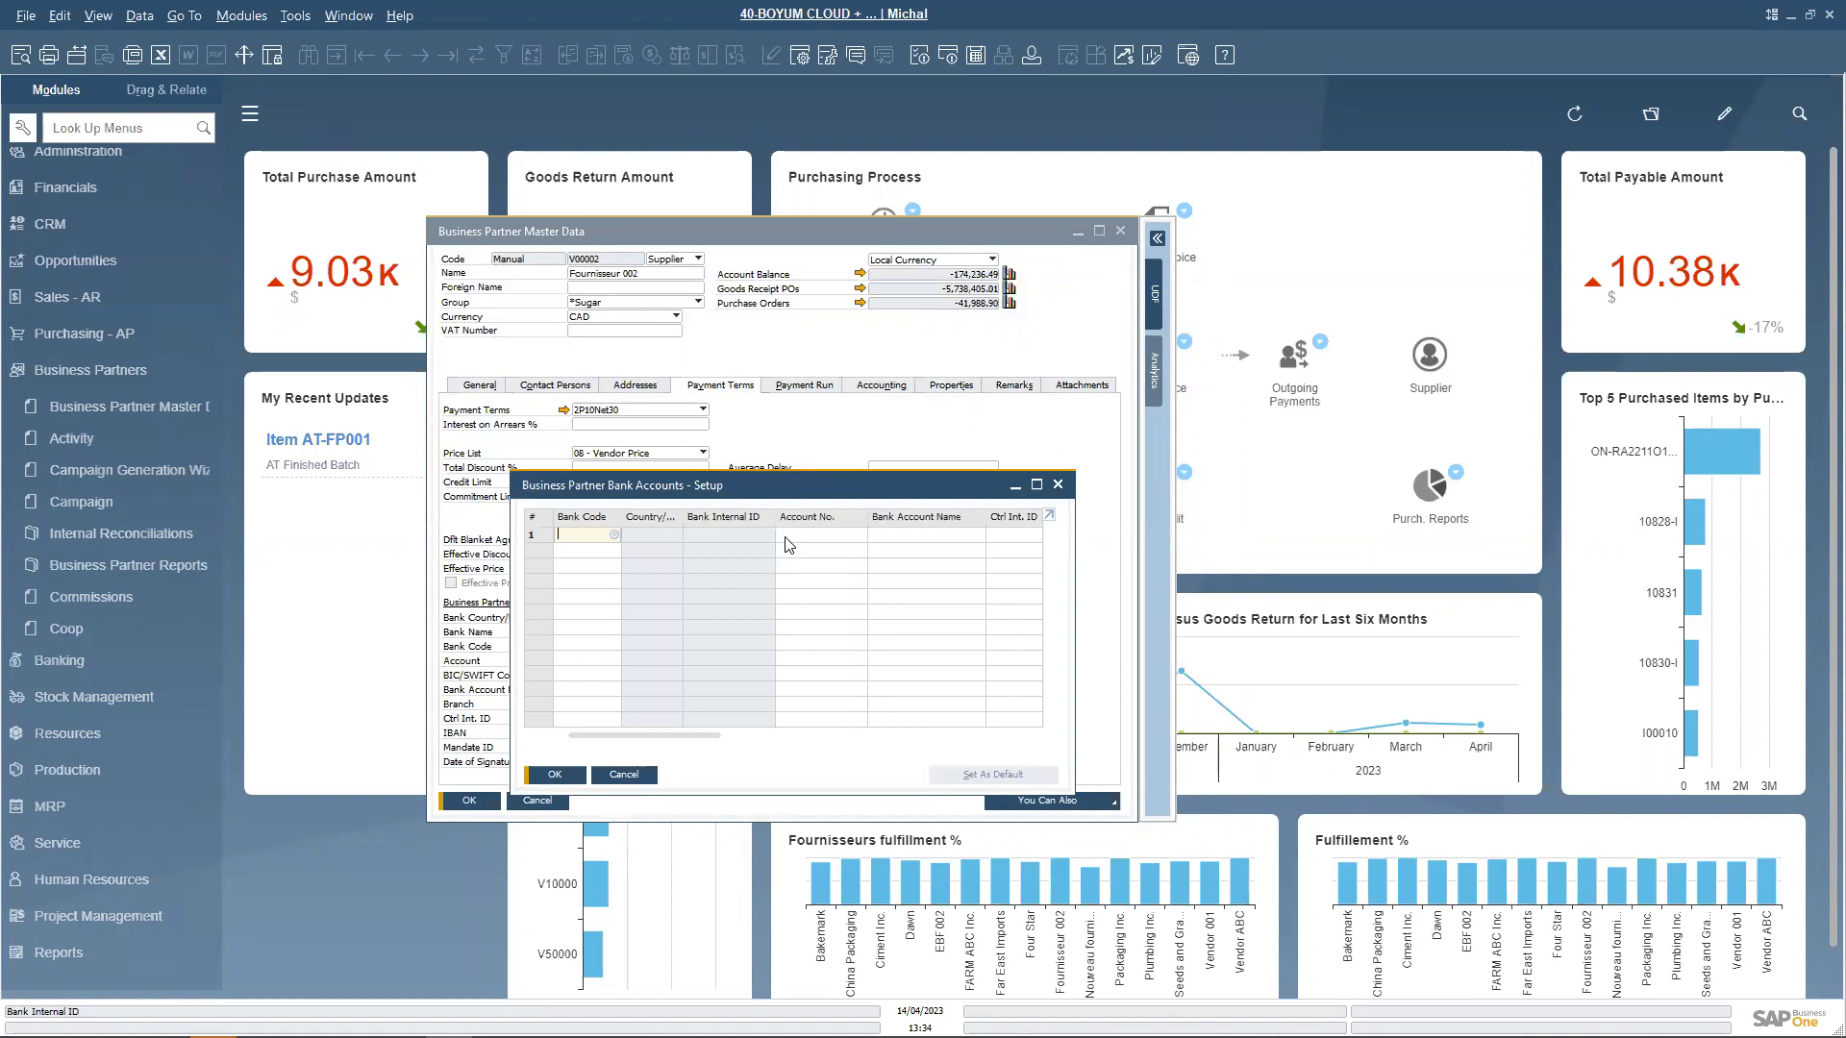
left_click(1059, 485)
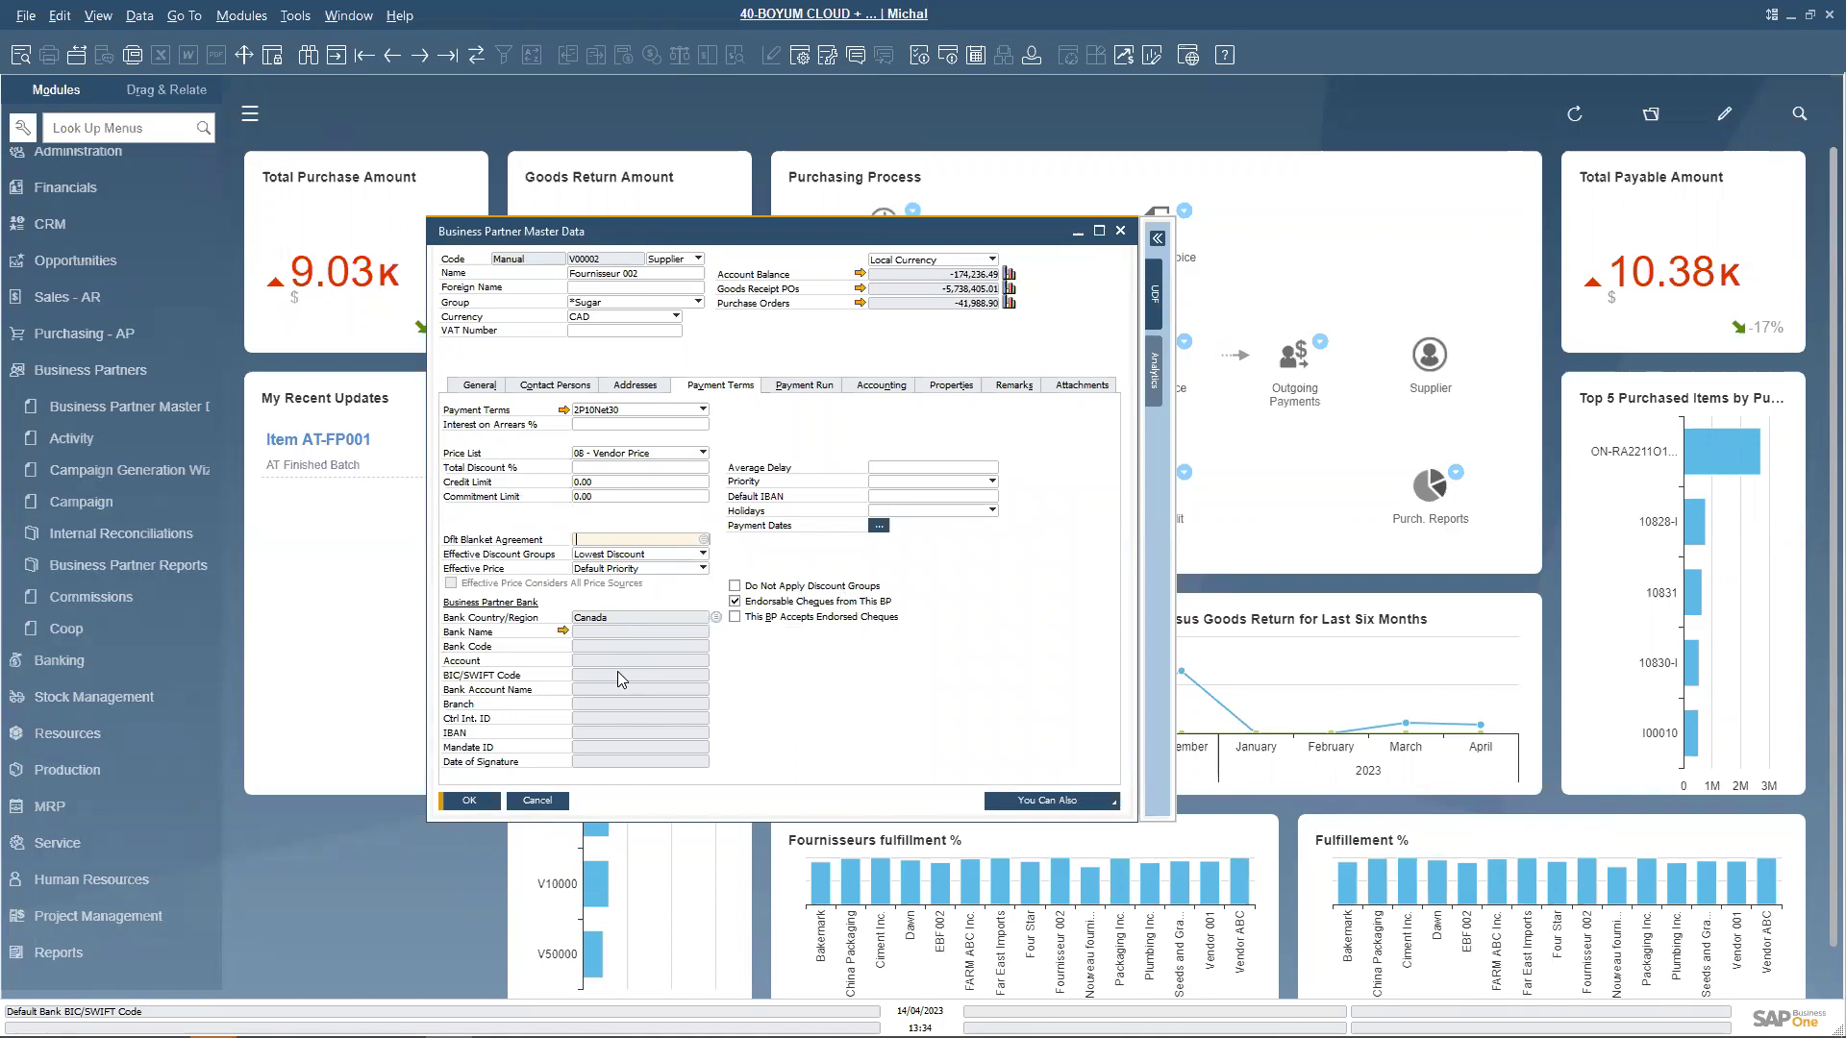
Review the house bank and payment methods assigned to the supplier for payment runs.
left_click(805, 388)
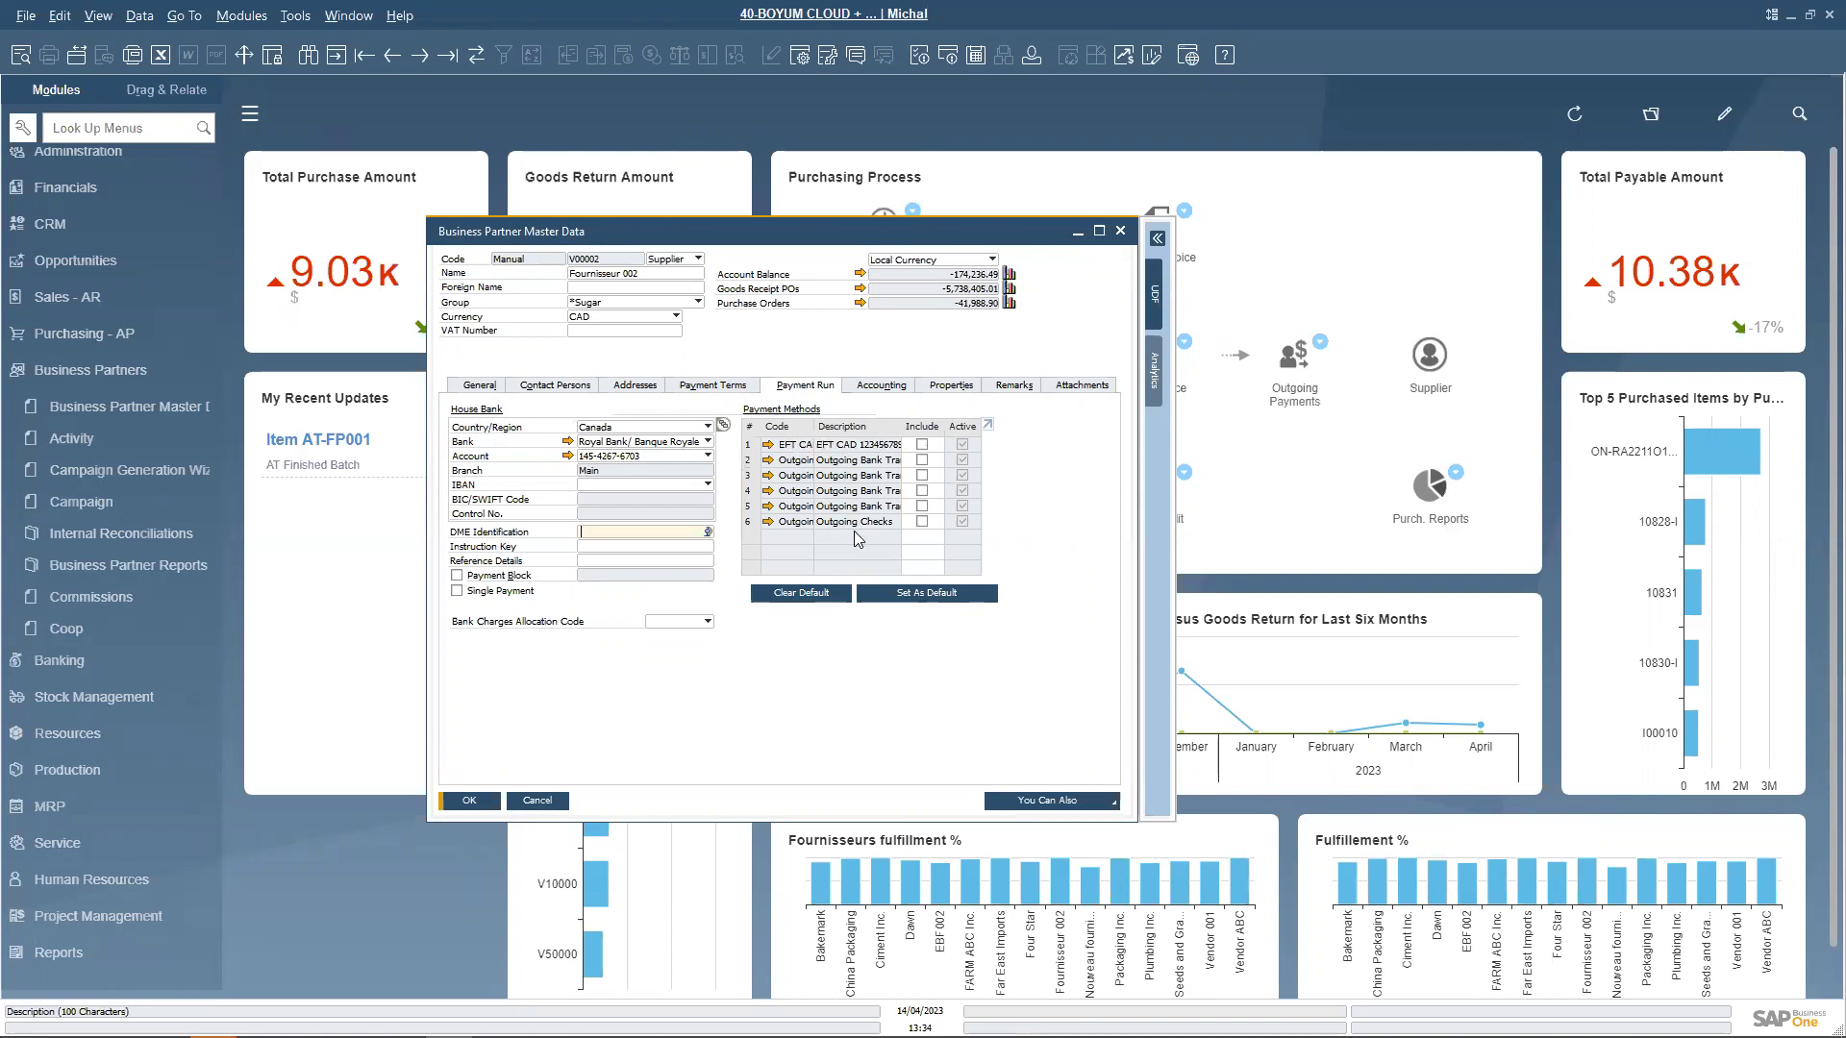
left_click_drag(879, 240, 1132, 237)
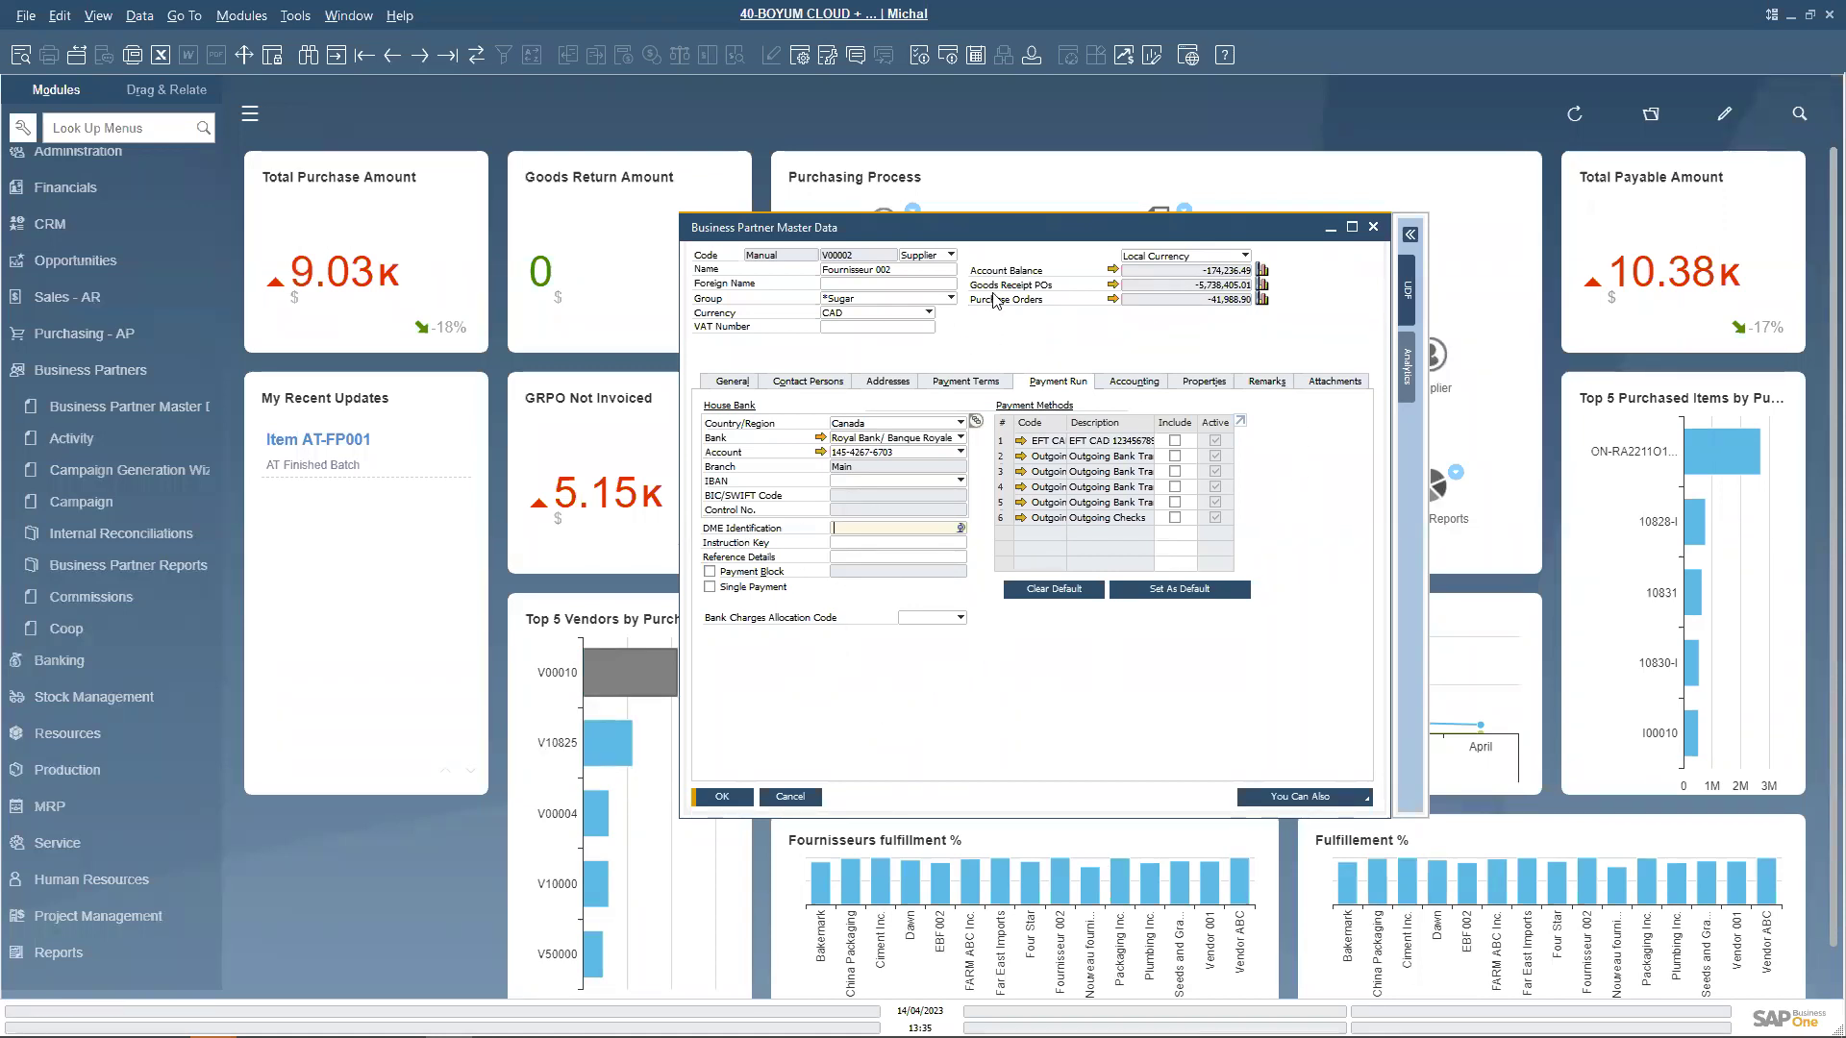
left_click_drag(1065, 223, 1168, 194)
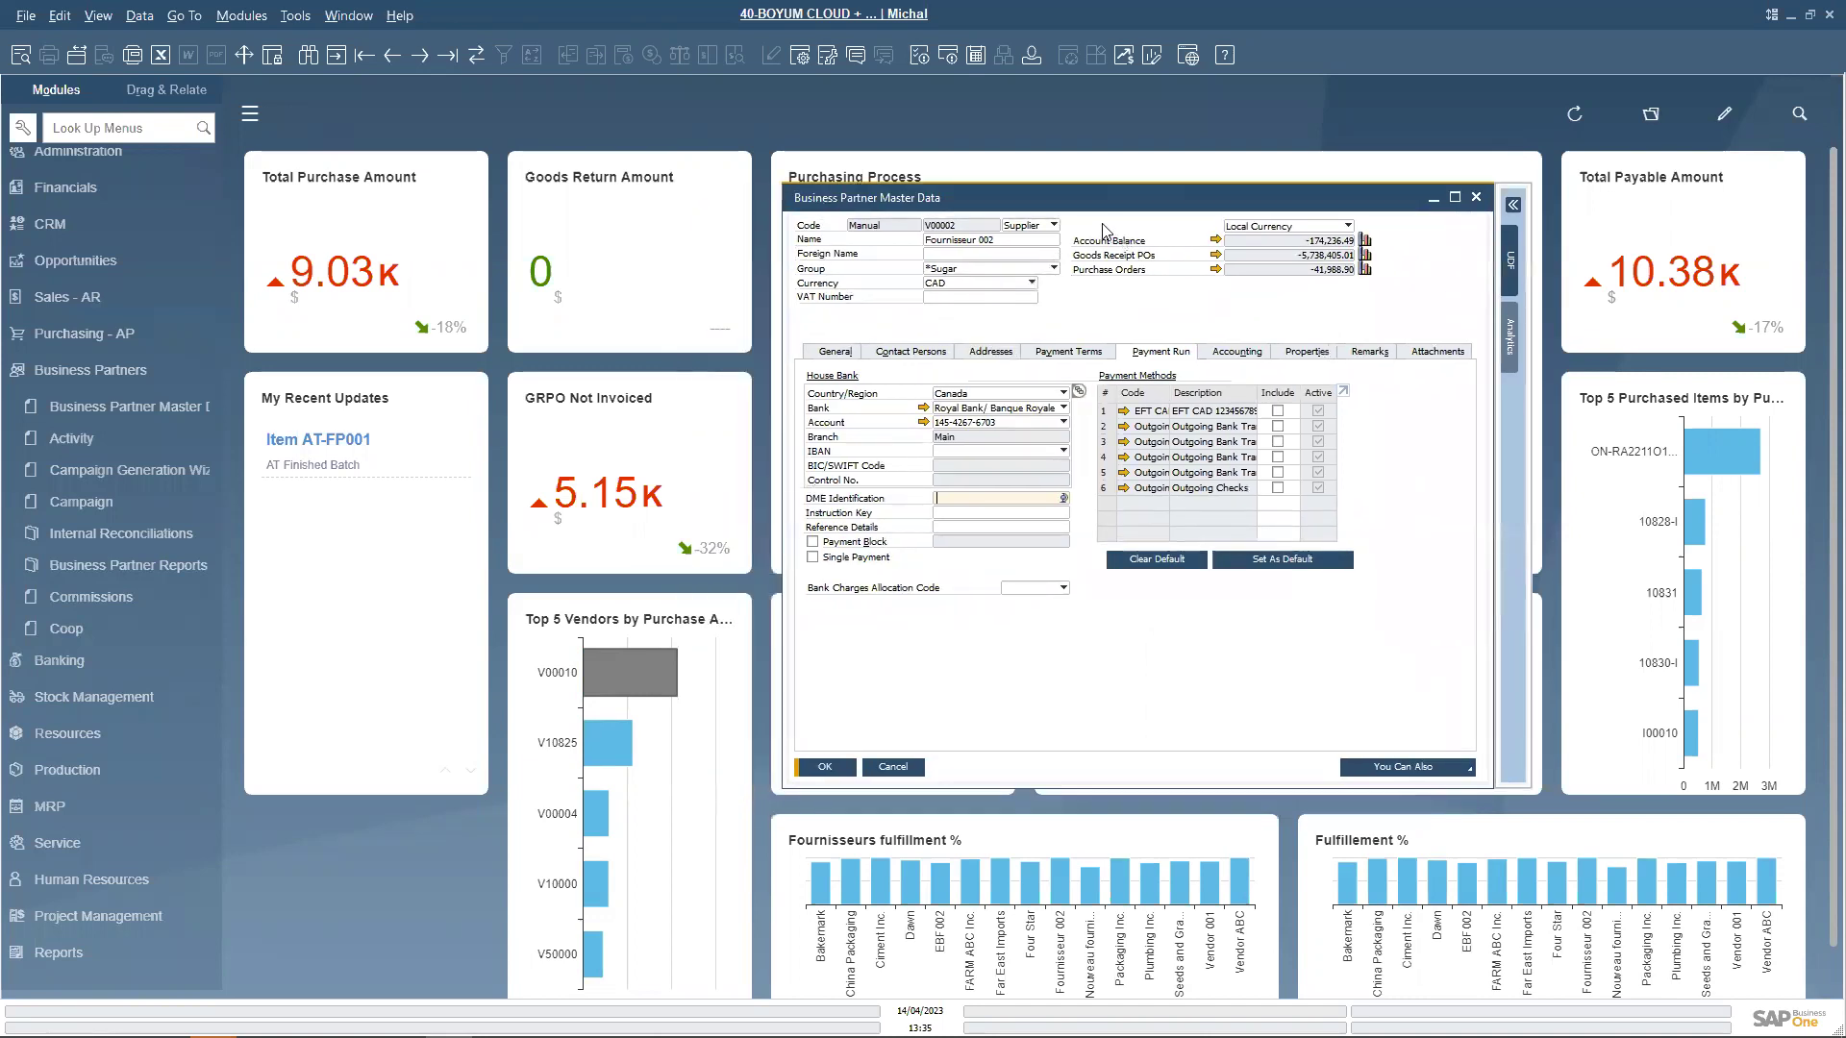
Open the supplier's account balance and display the A/P invoice posted on 01/09/2022.
left_click(1216, 240)
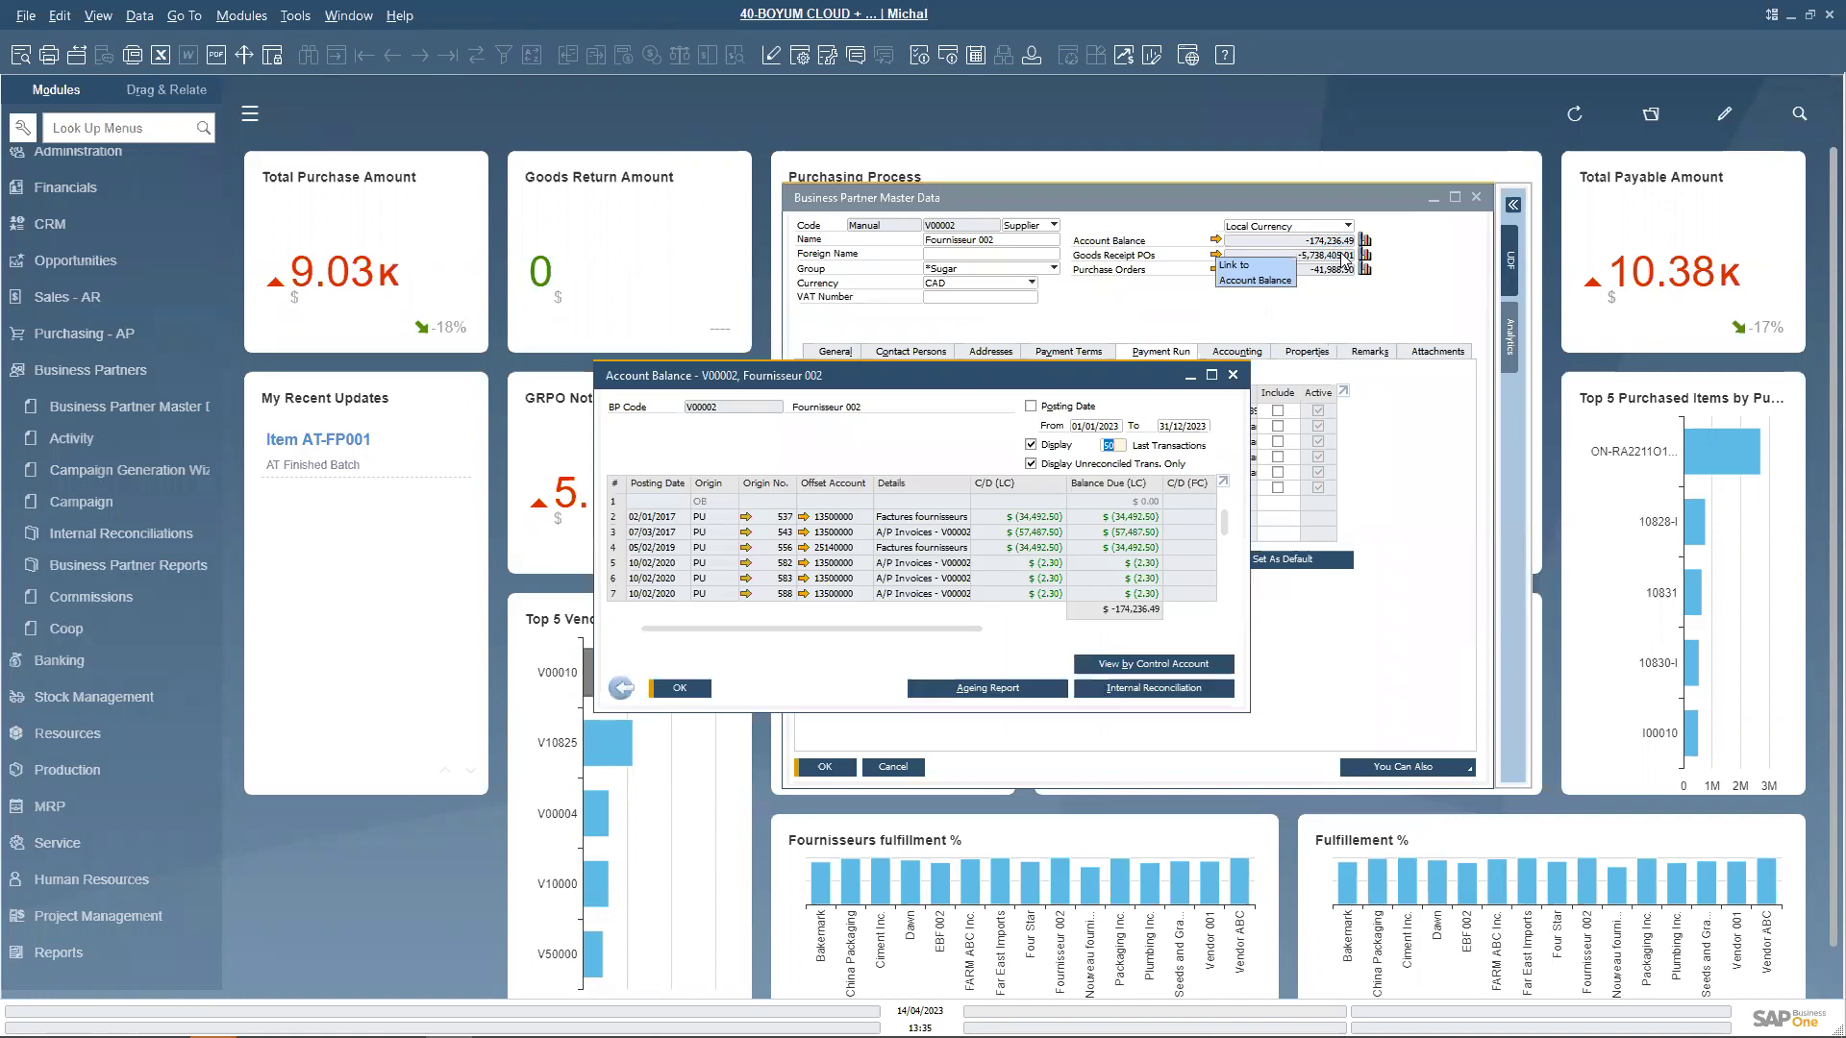
left_click_drag(1096, 370, 1069, 353)
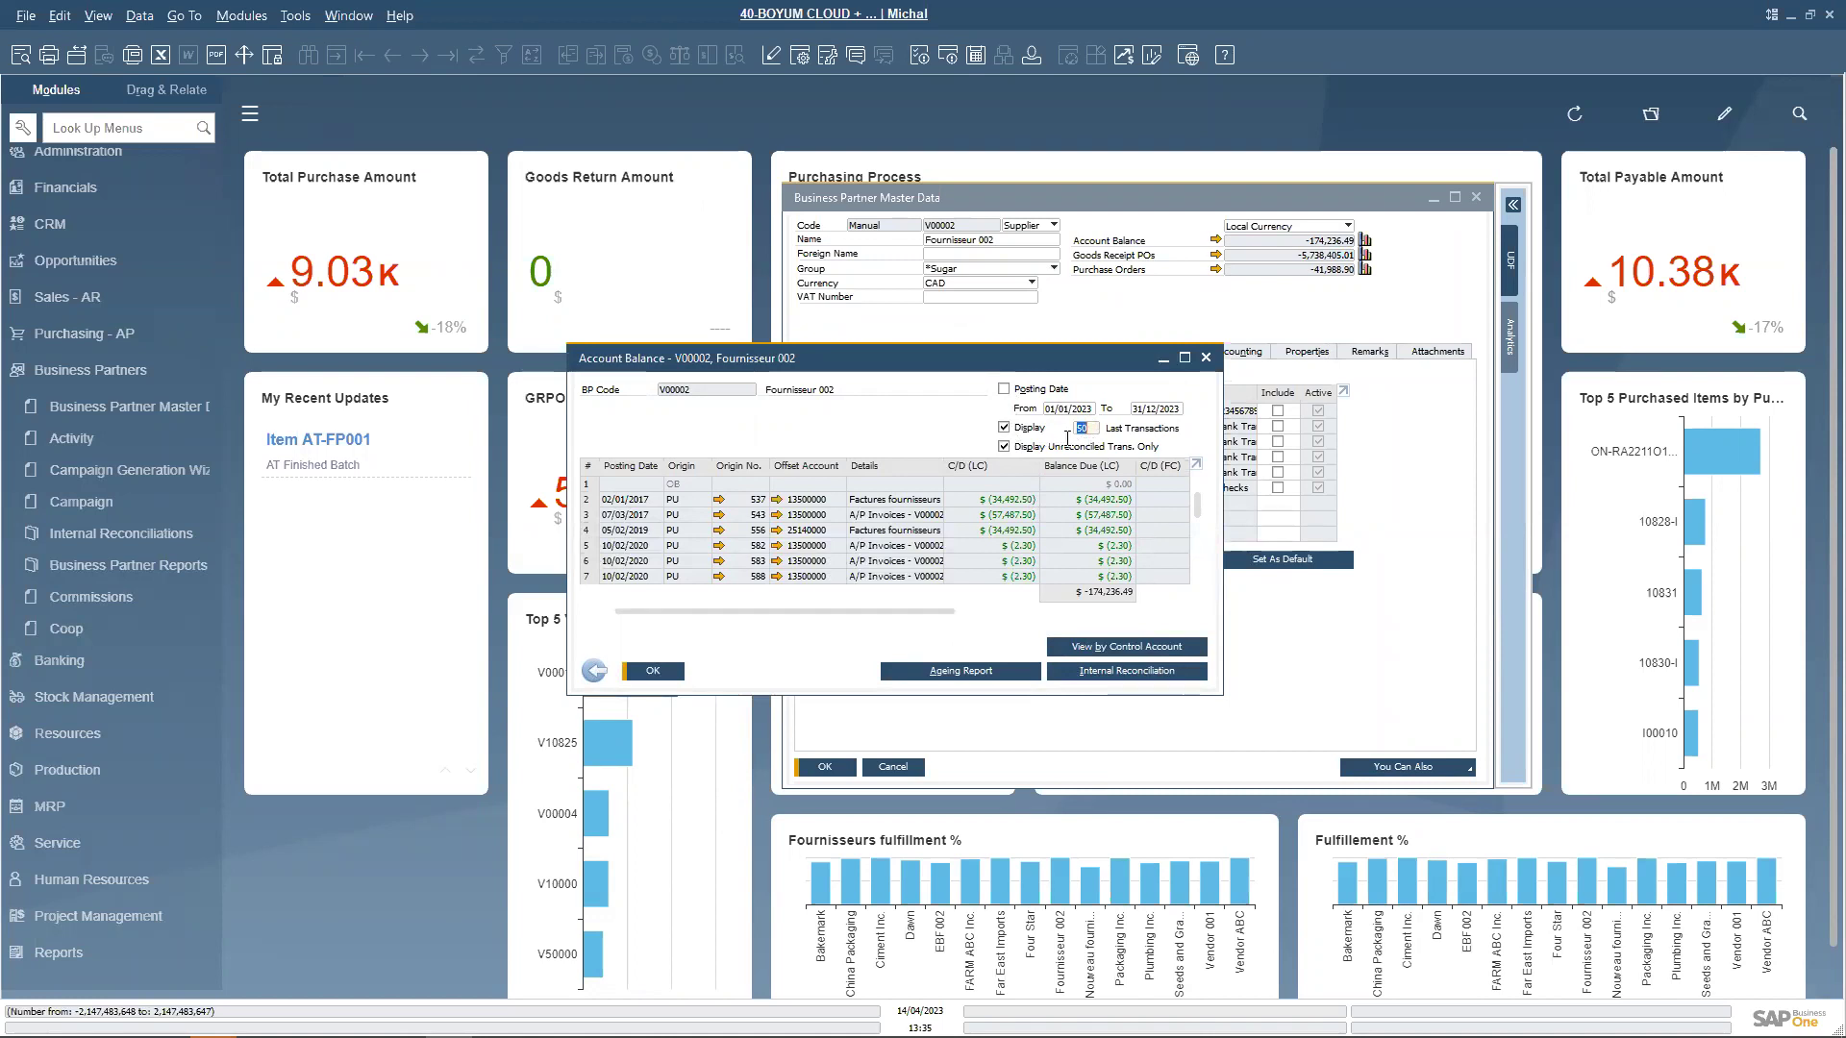
scroll(884, 550, "down", 5)
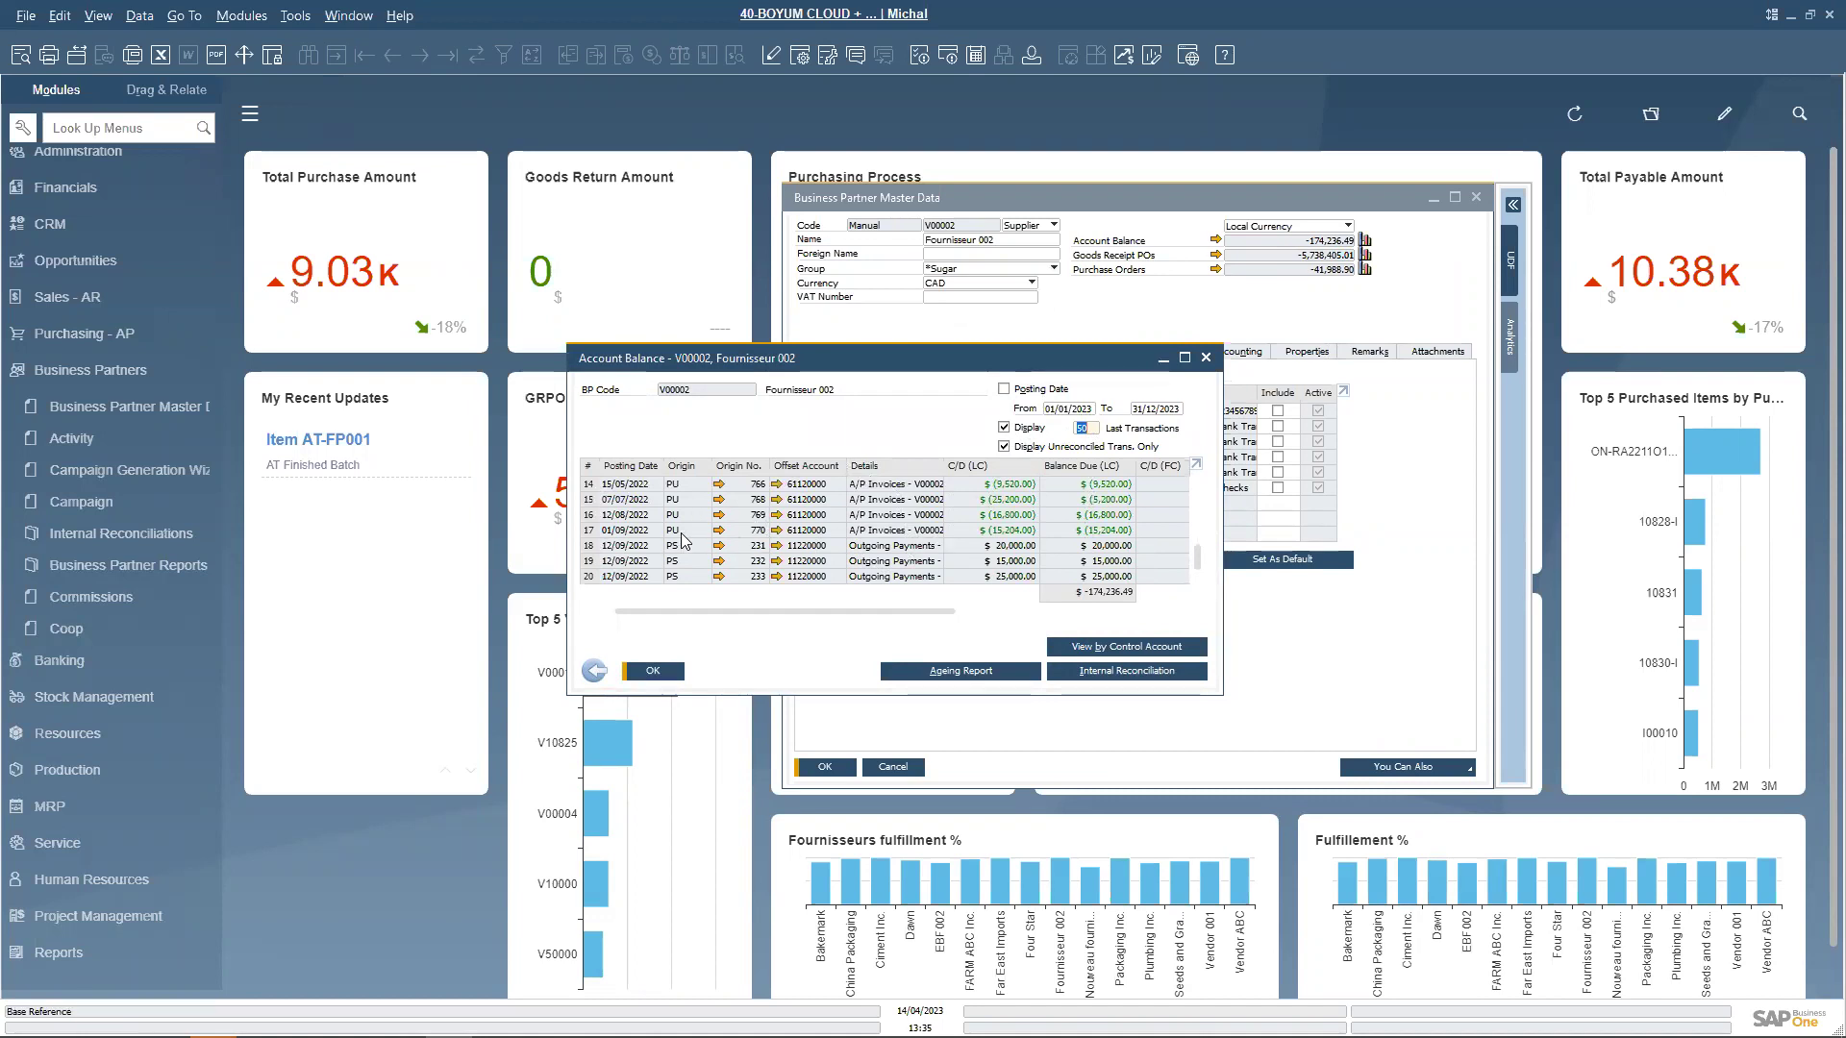
left_click(718, 529)
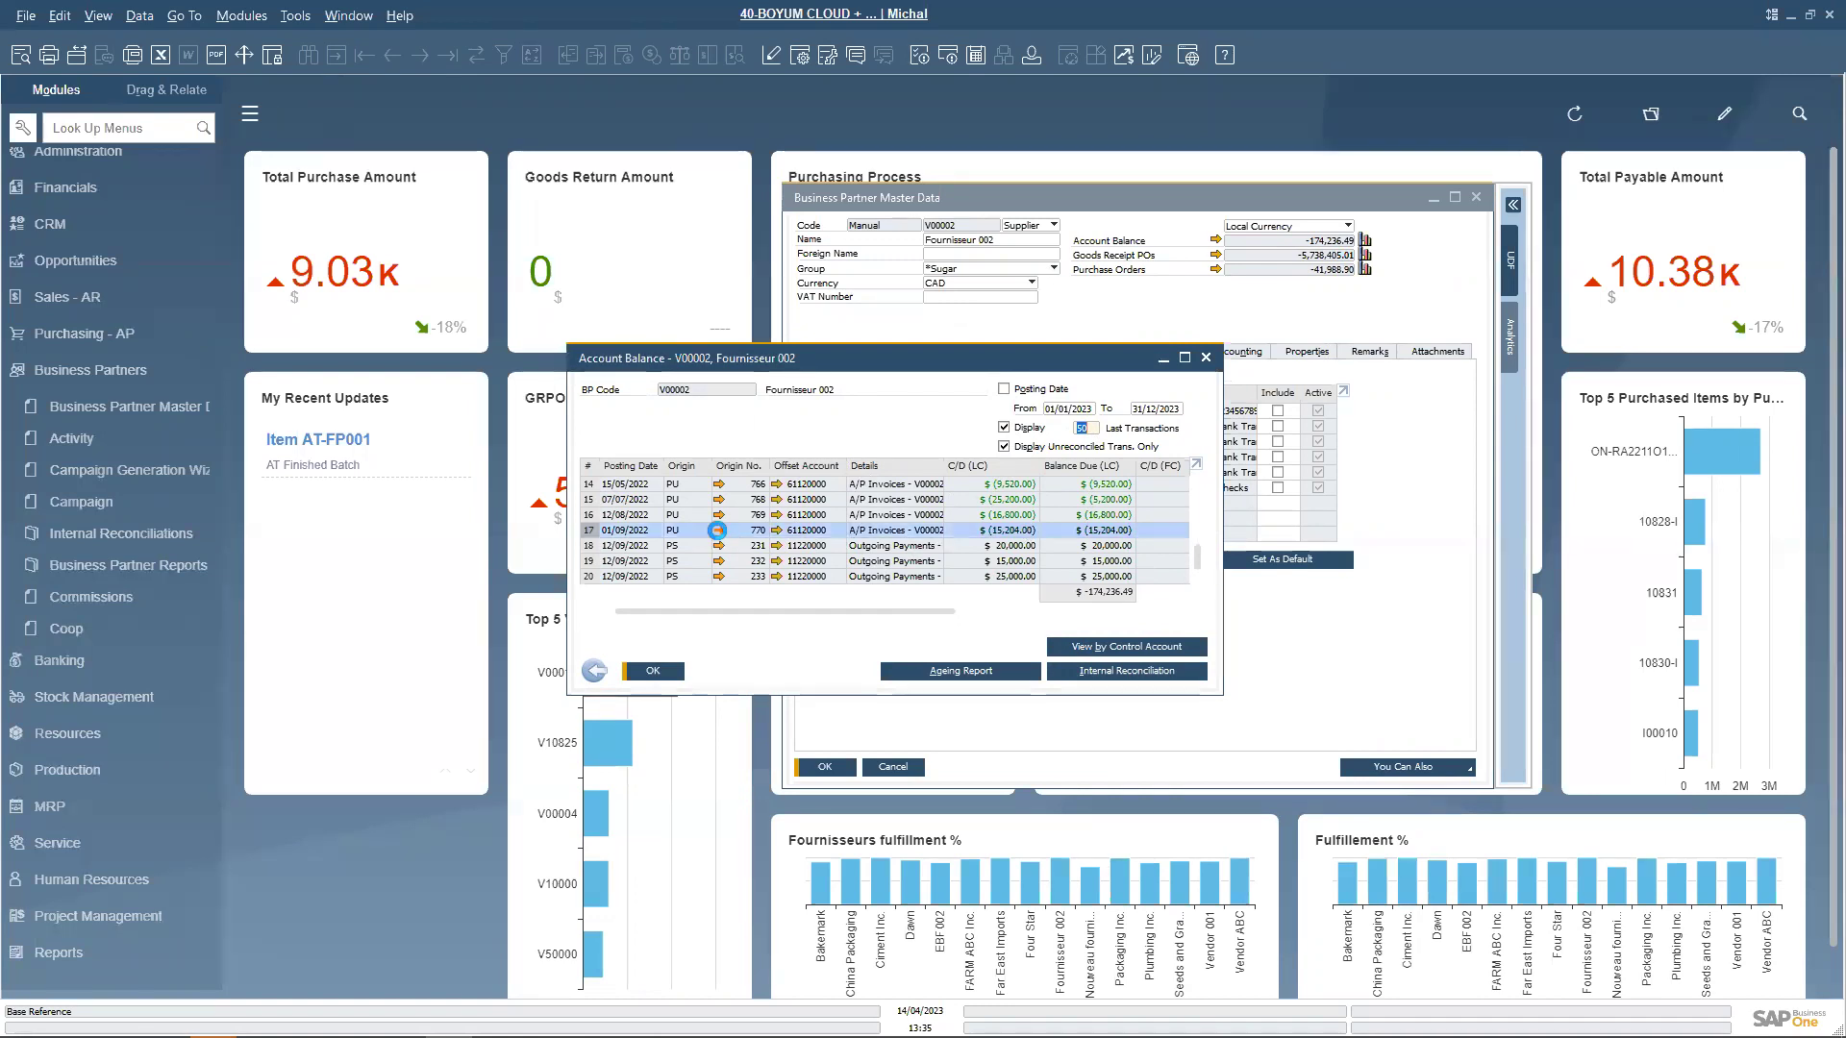
left_click(718, 530)
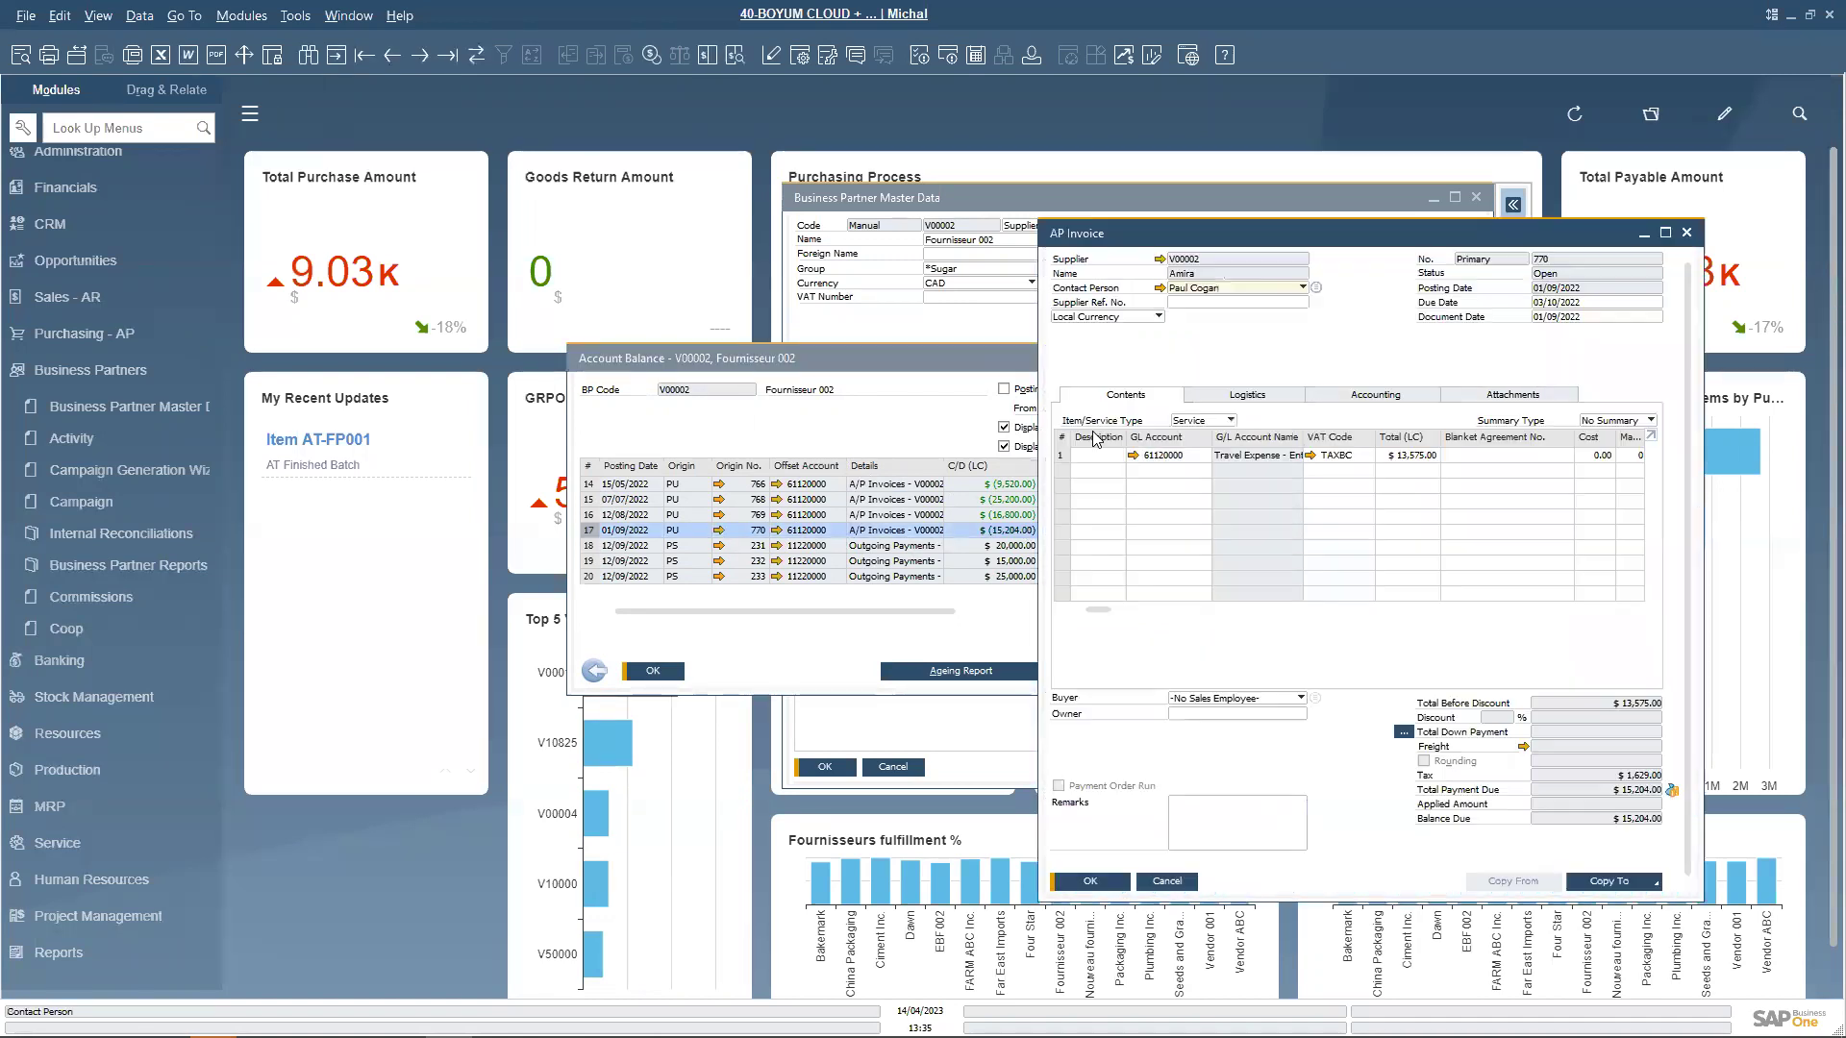
Examine the payment method choices in the A/P invoice's accounting details, with the supplier's payment run settings alongside.
left_click_drag(1292, 233, 598, 247)
left_click_drag(1281, 204, 1472, 195)
left_click(819, 254)
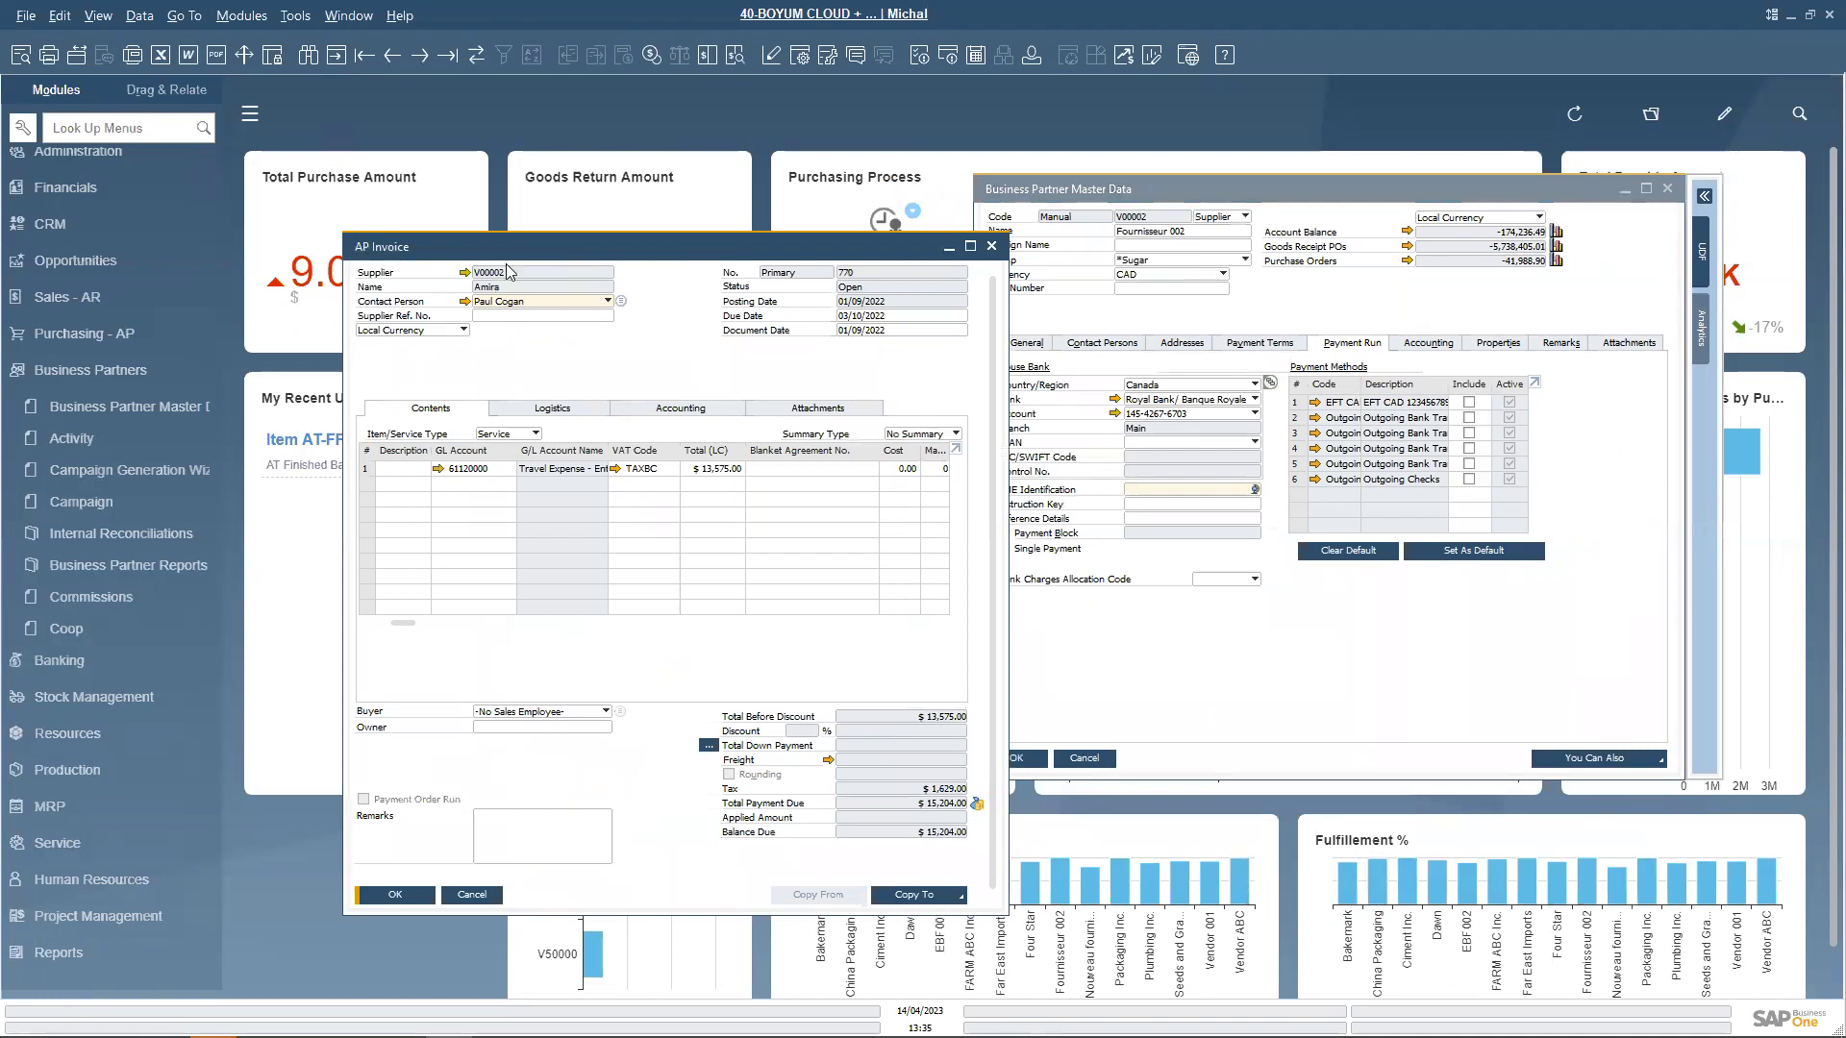
left_click(687, 412)
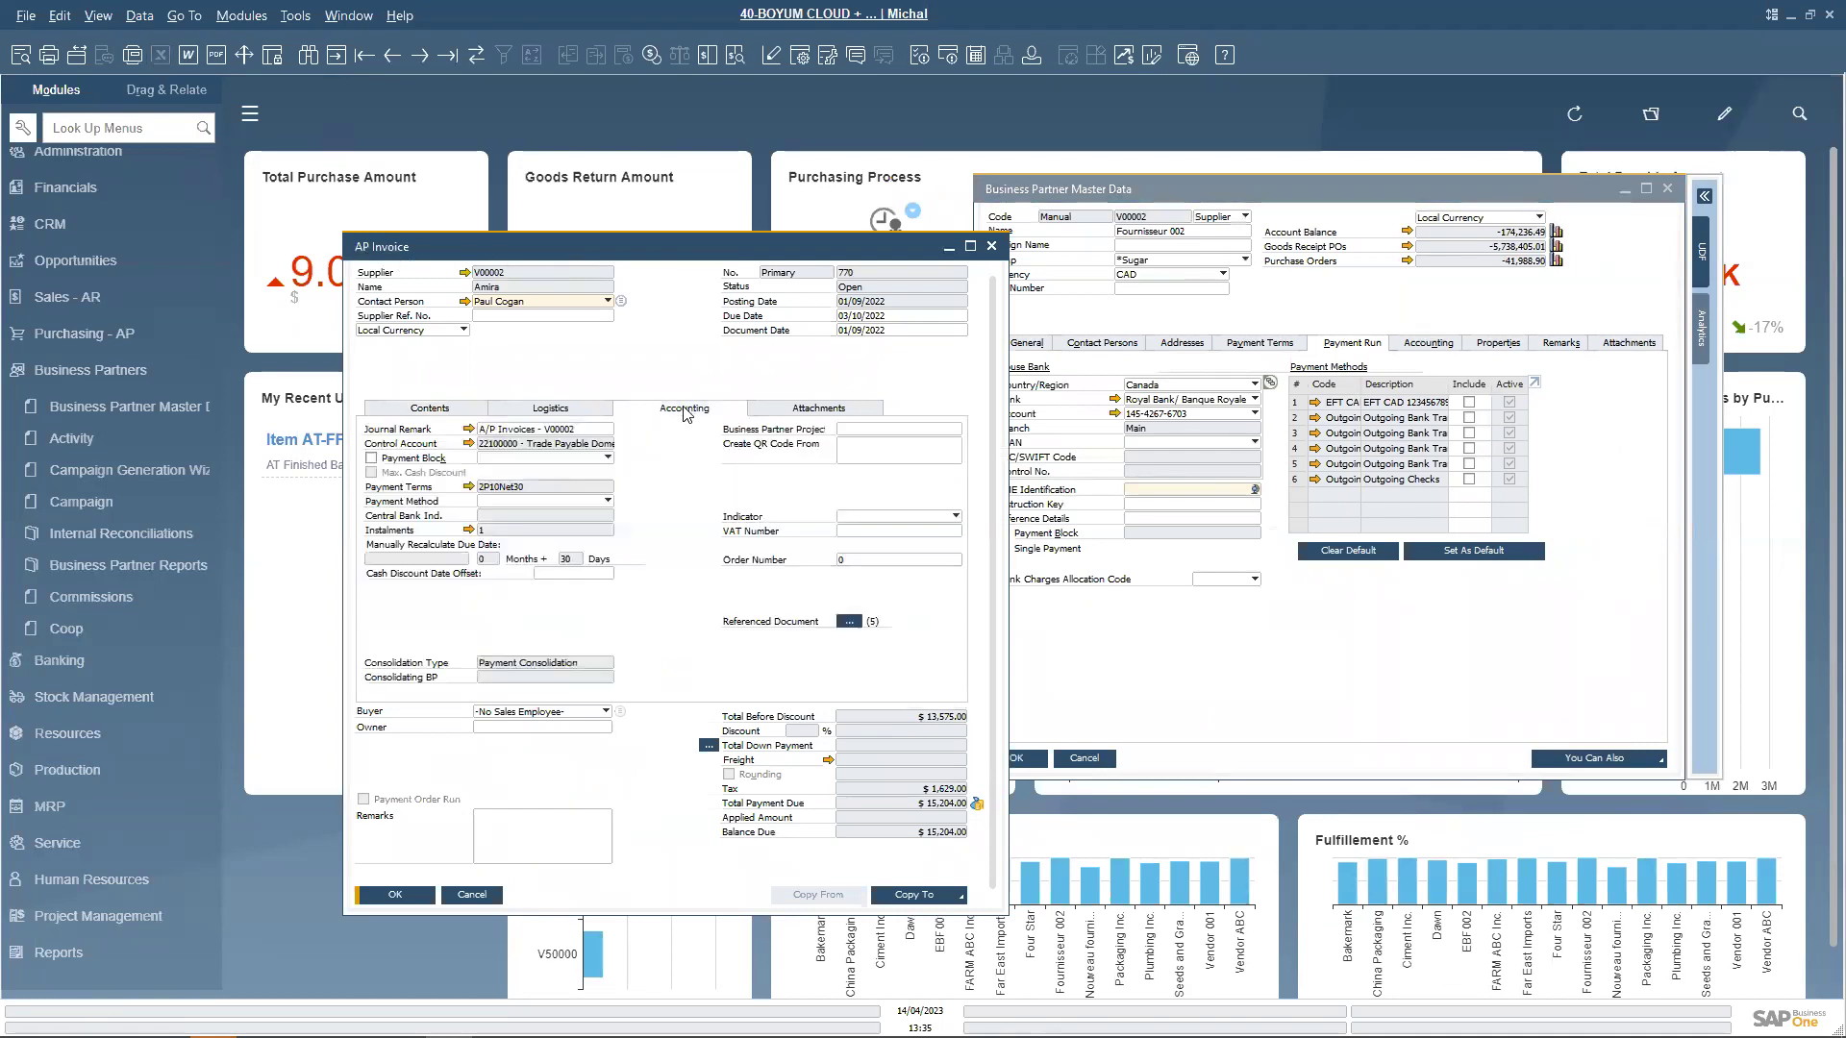
left_click(609, 501)
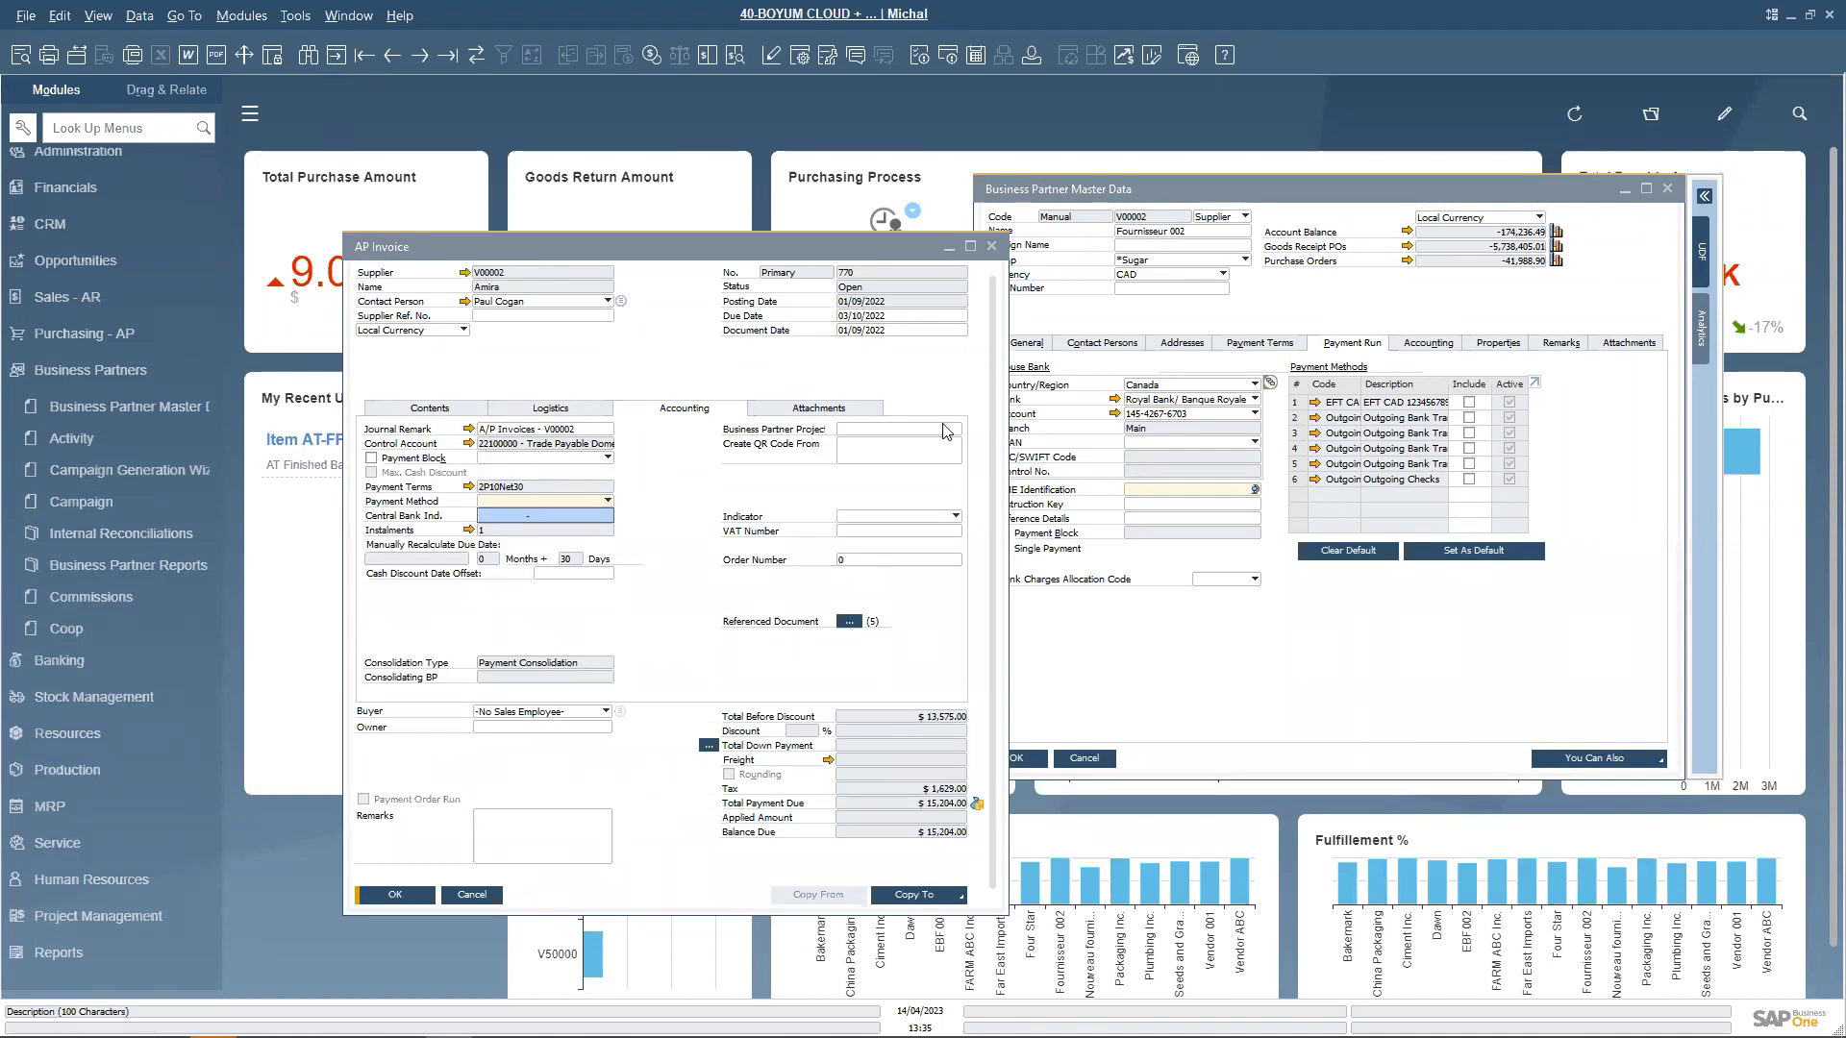
left_click_drag(662, 260, 689, 257)
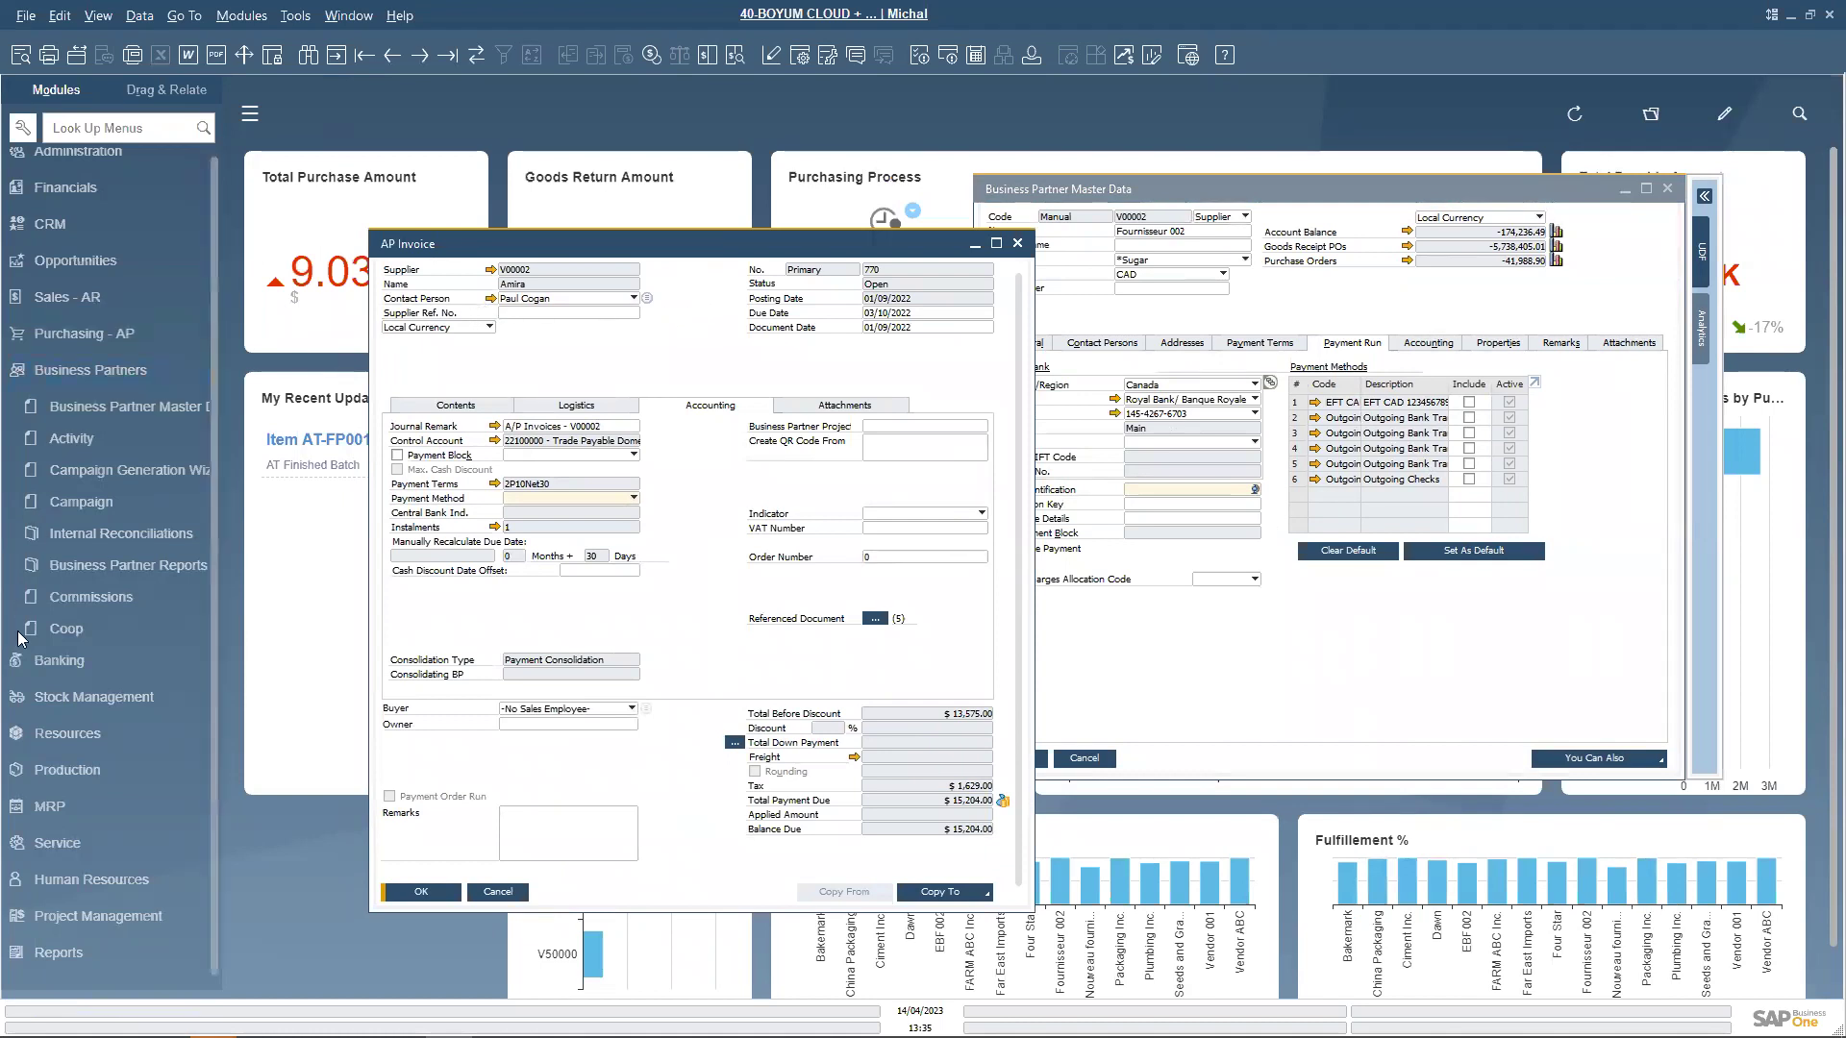
left_click(66, 628)
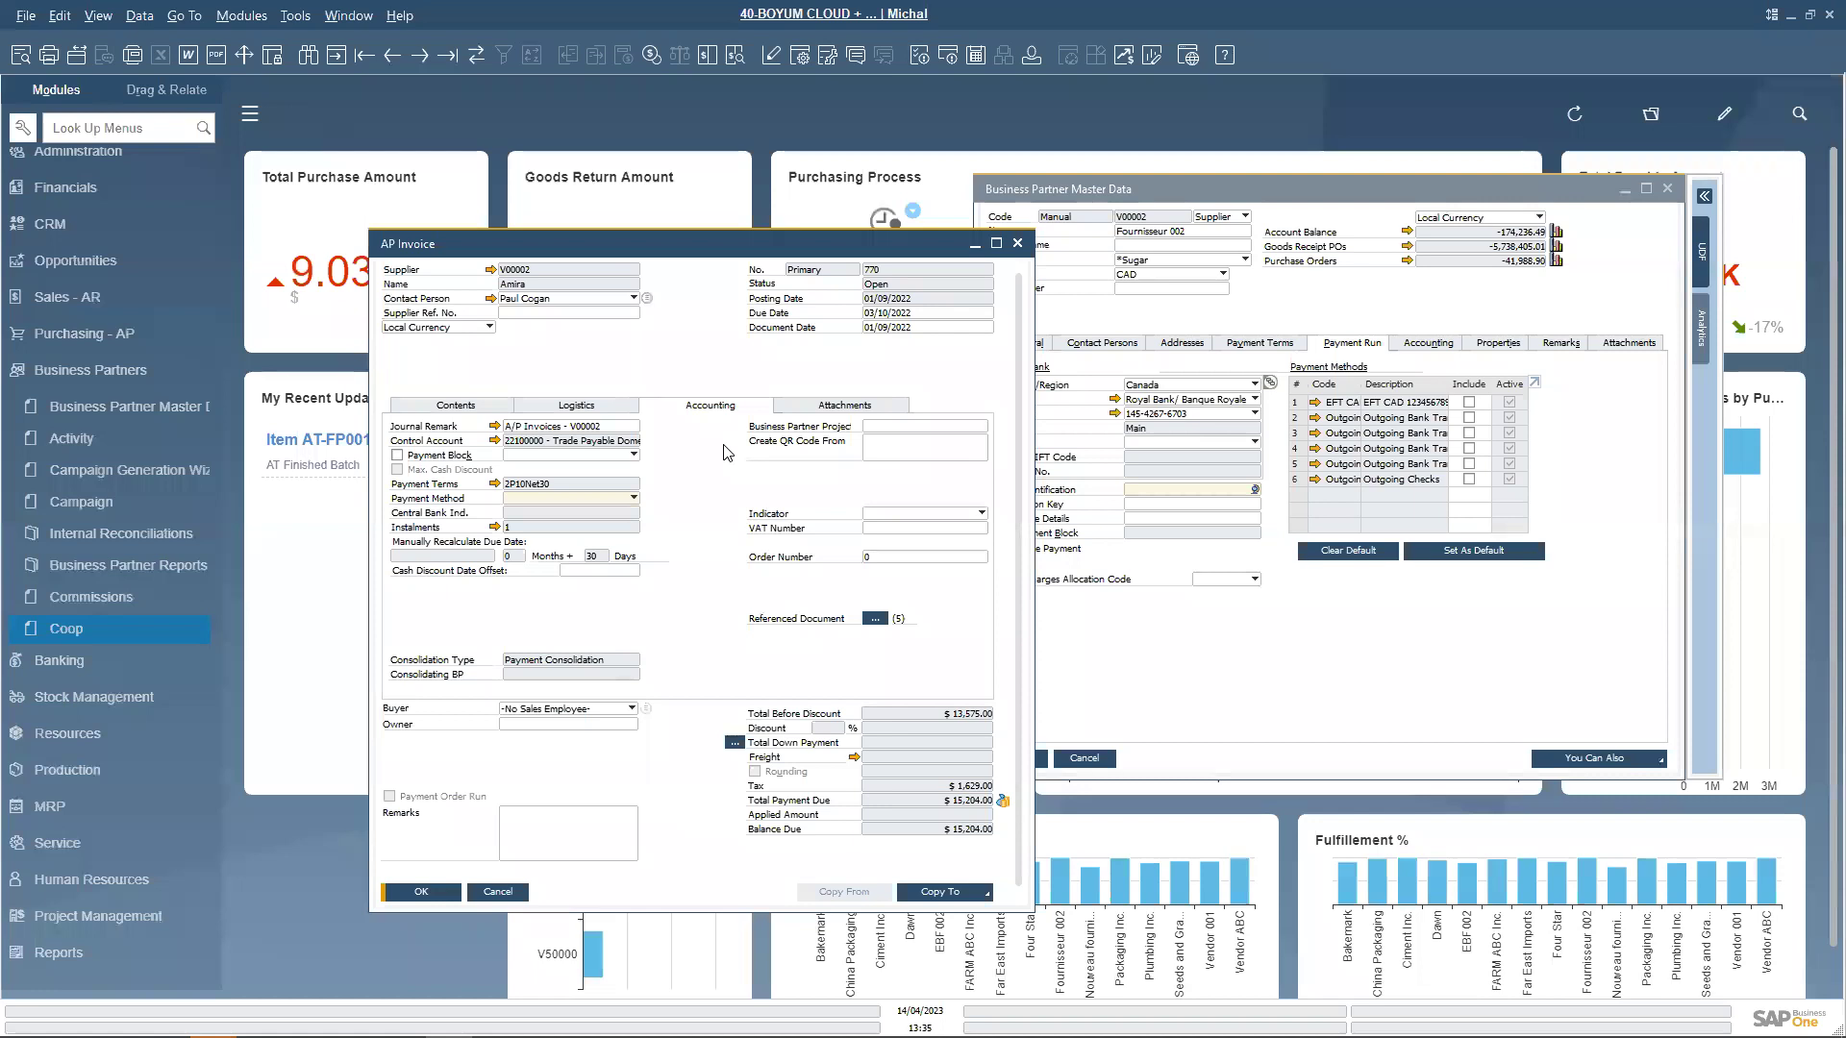
left_click_drag(736, 252, 789, 313)
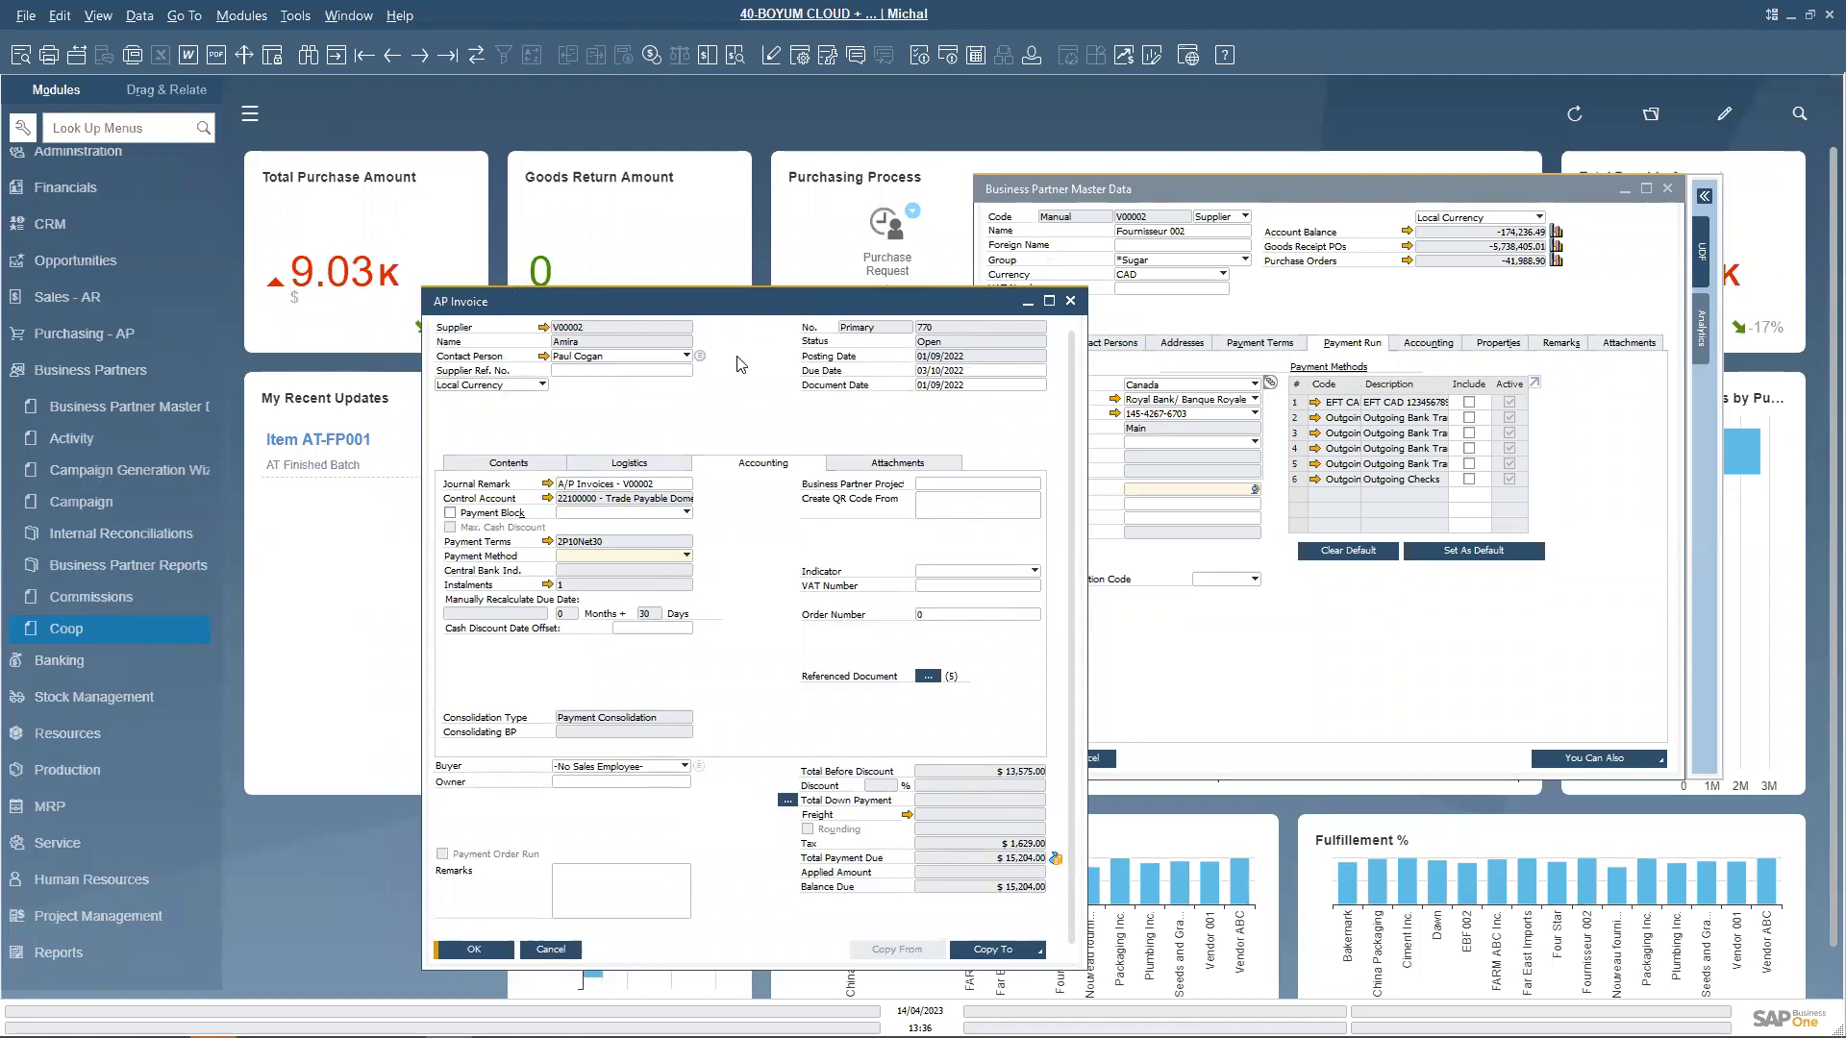
key("ctrl+Tab")
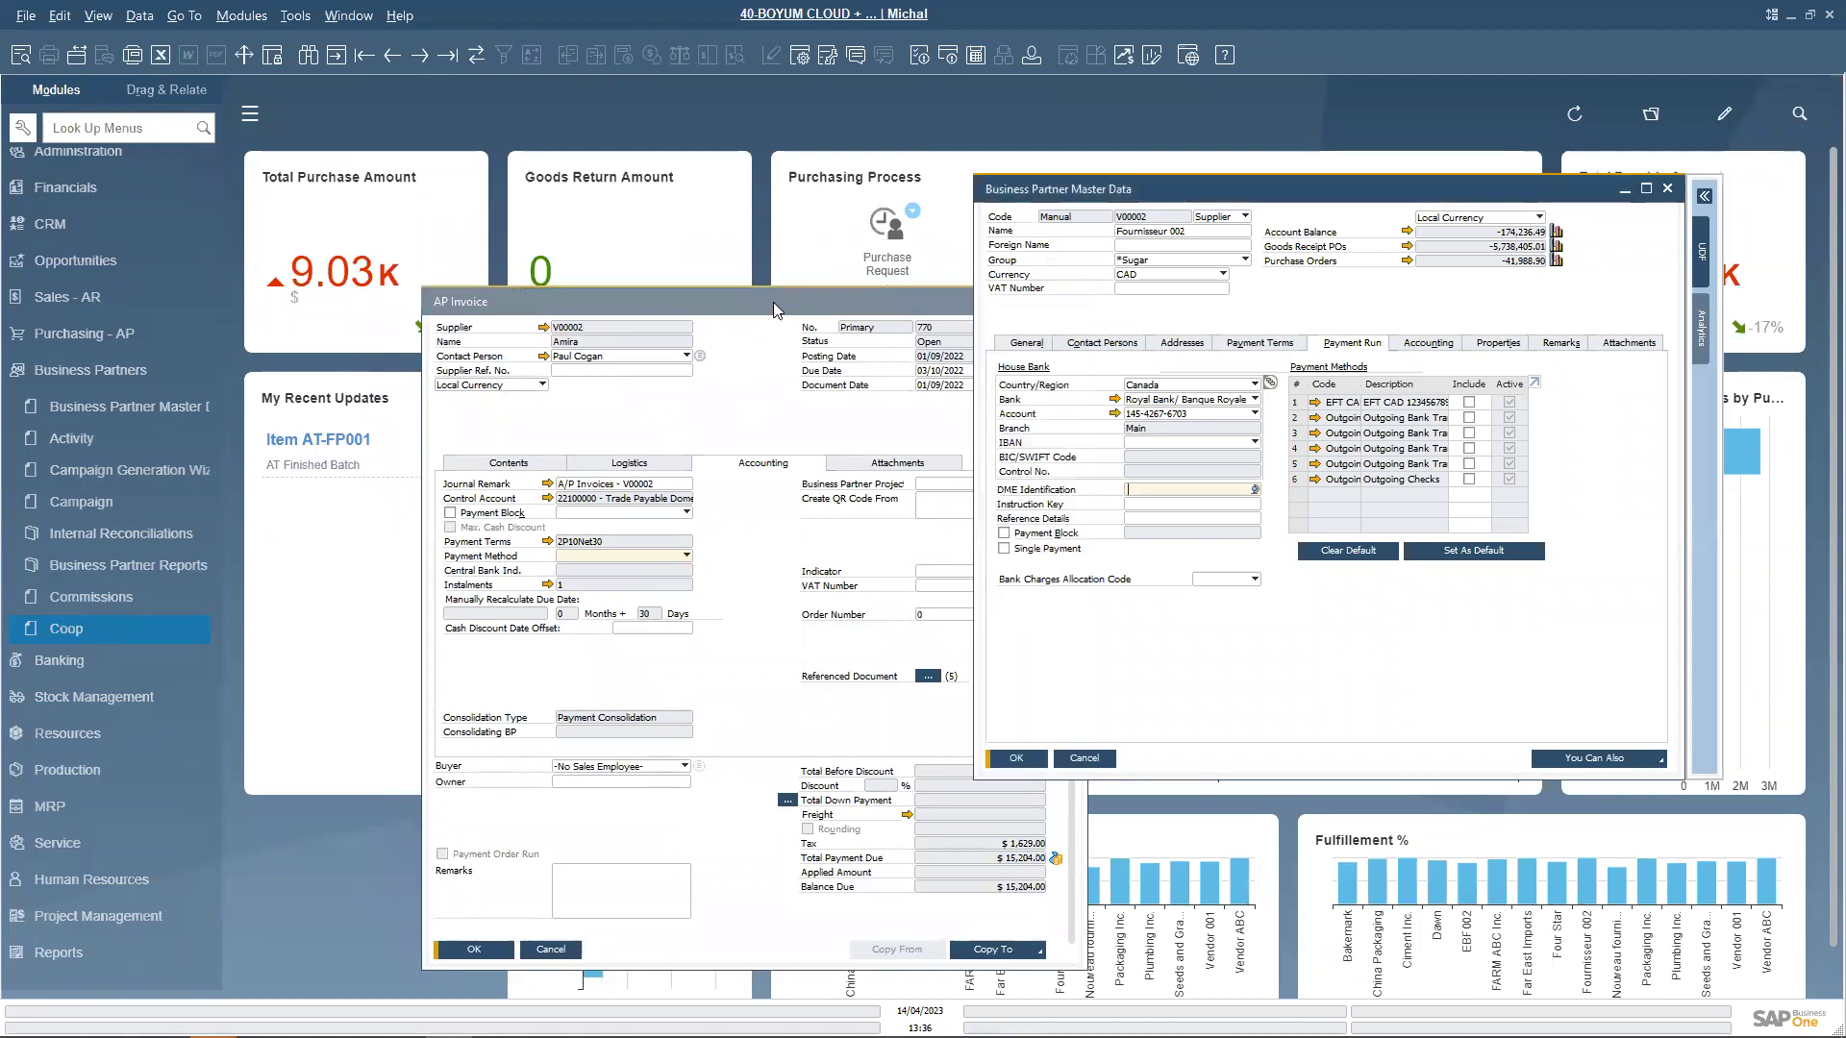
left_click(773, 301)
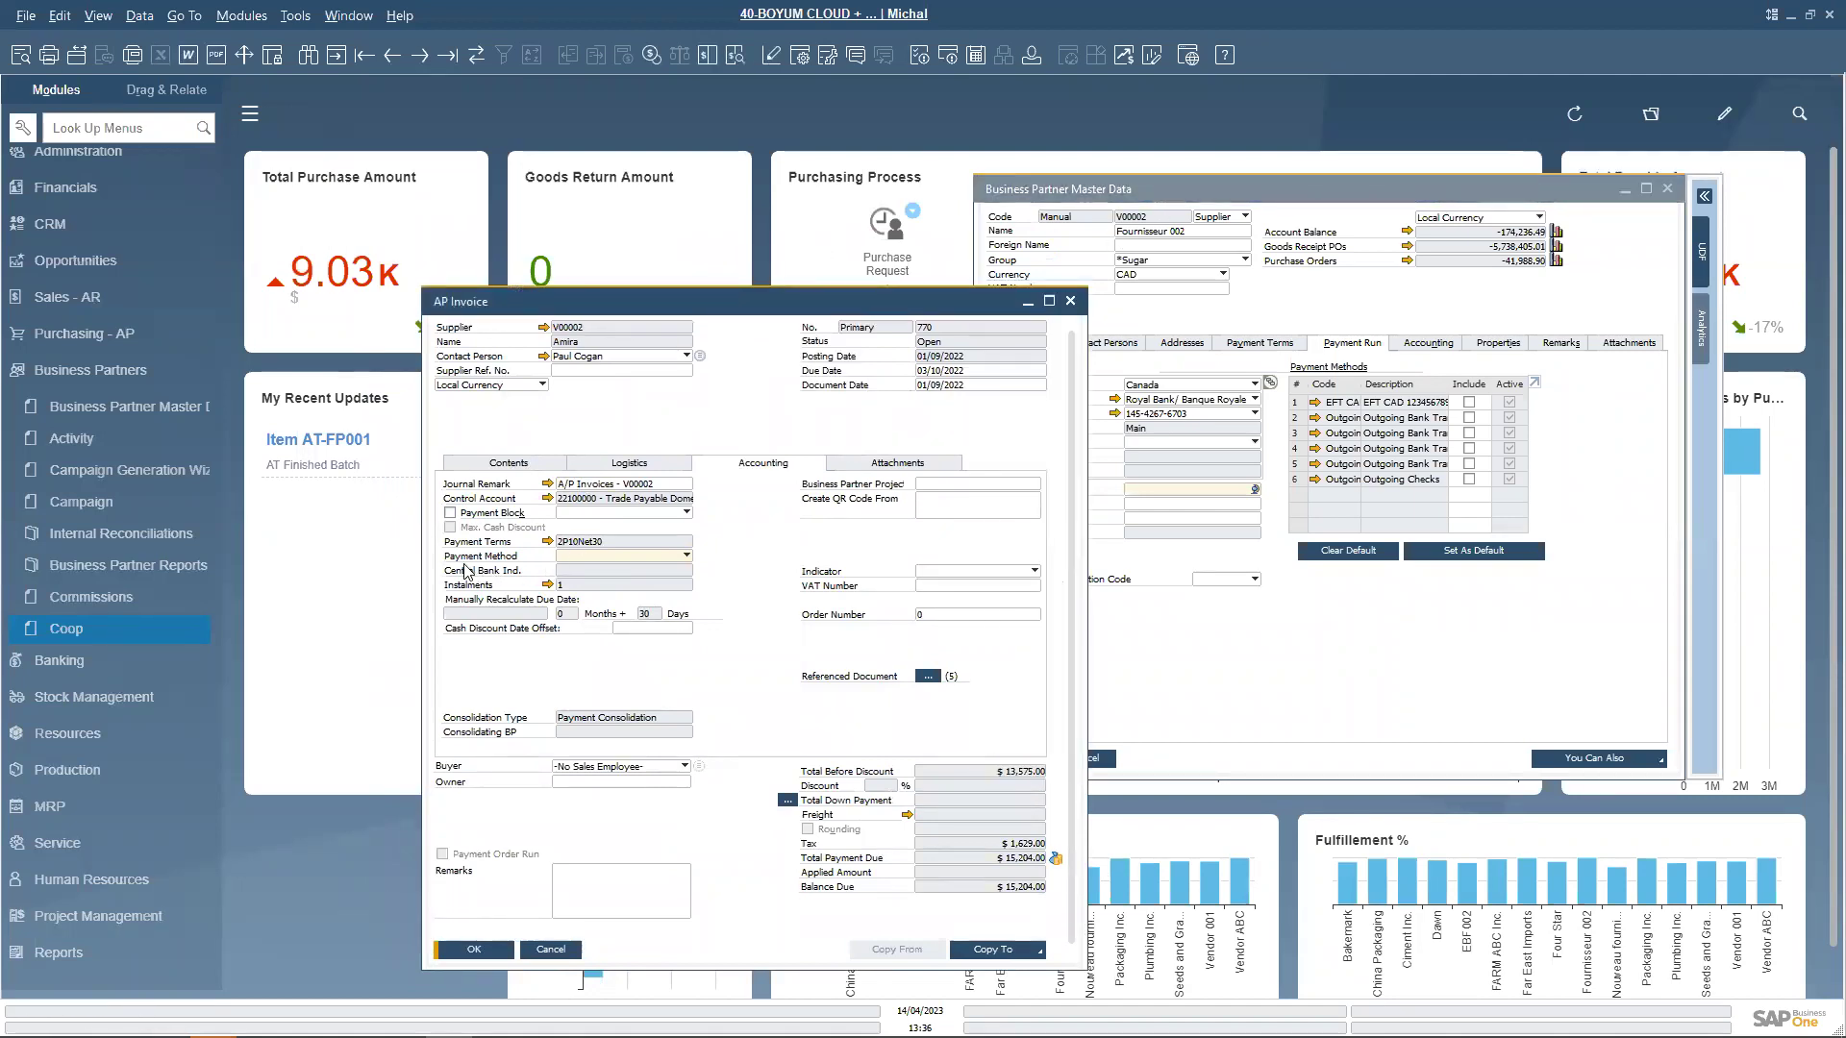
left_click(685, 557)
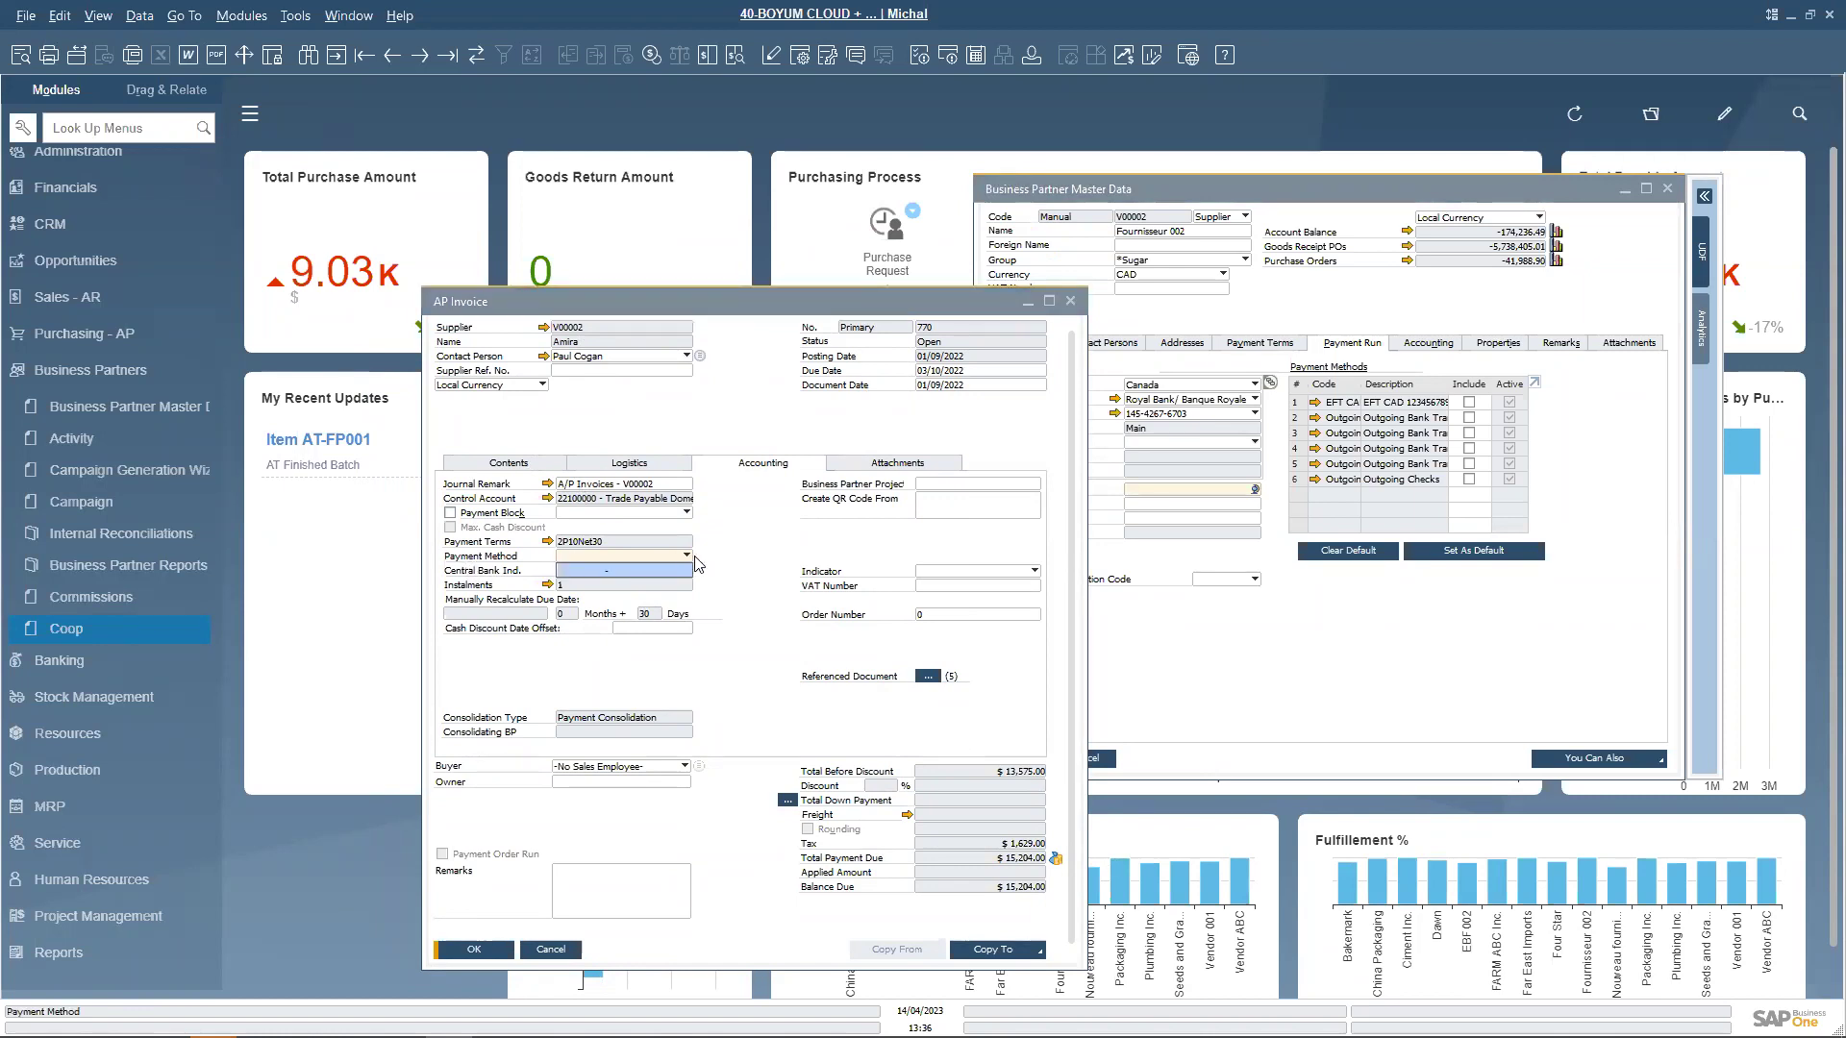
left_click(713, 562)
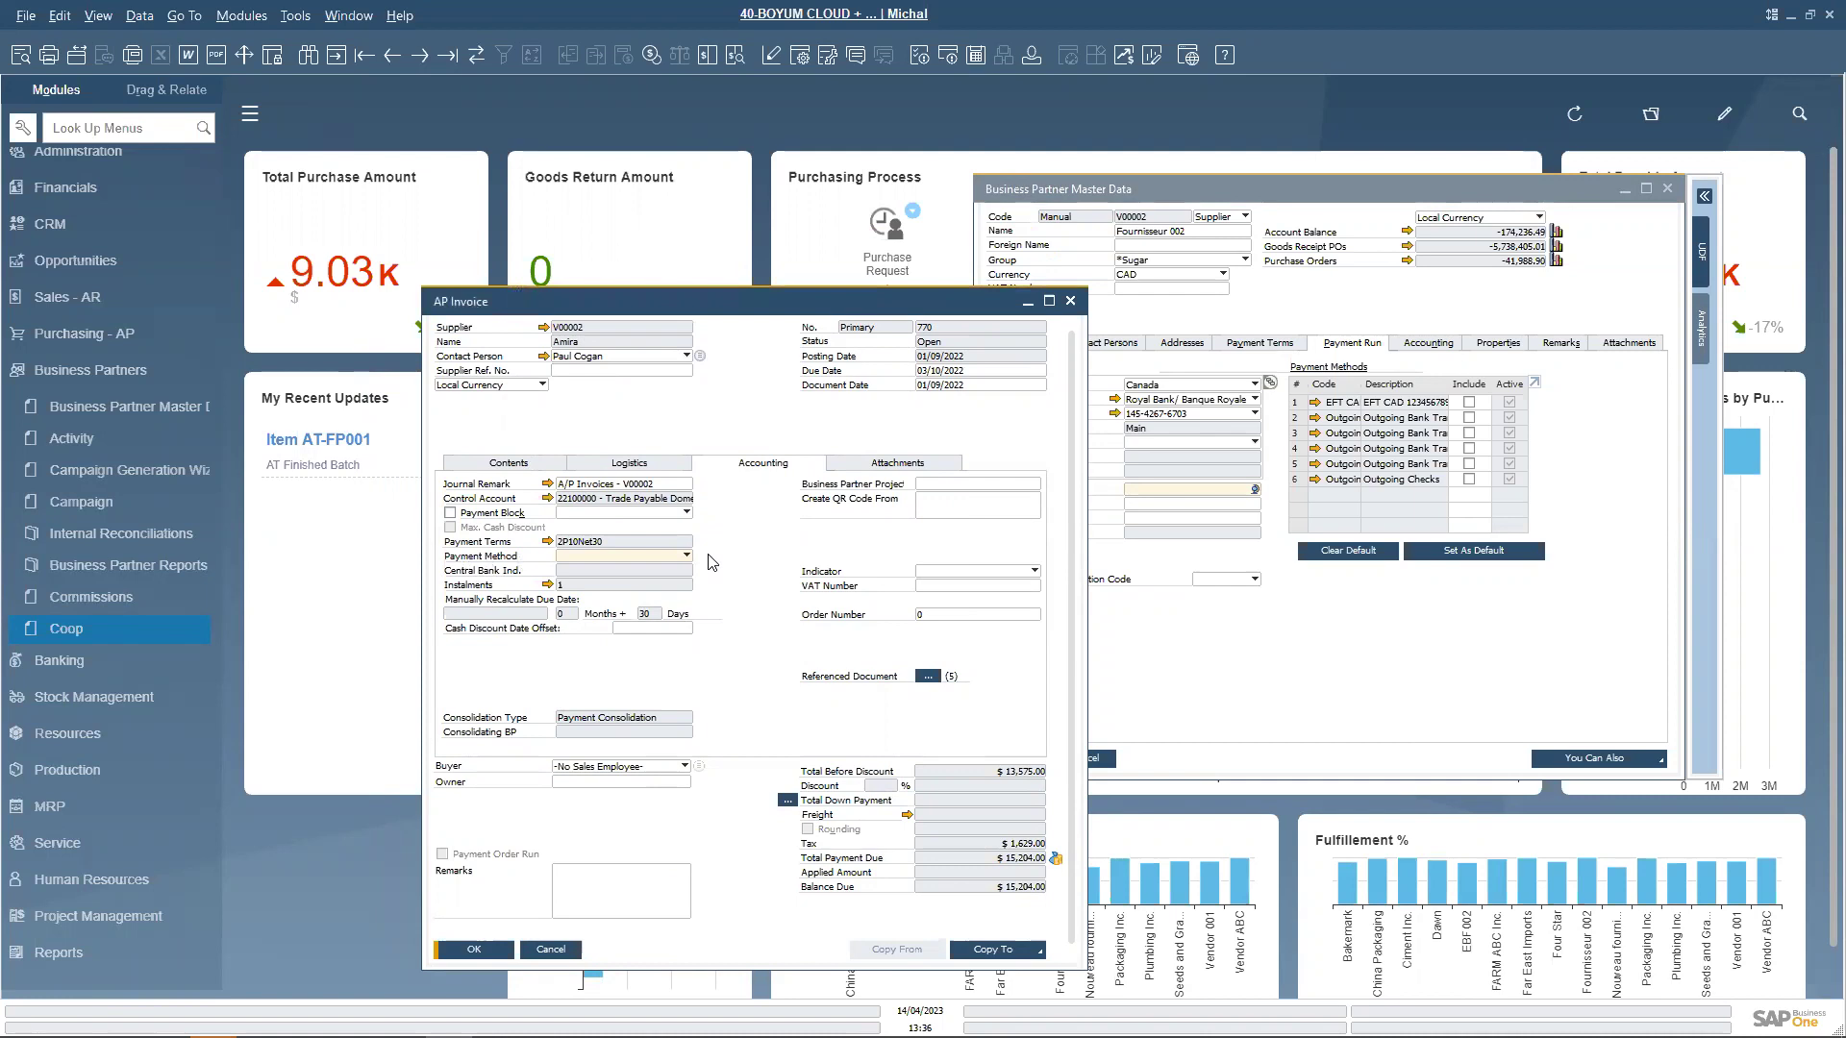
Close the A/P invoice, the supplier's account balance and the business partner master data.
left_click_drag(976, 307, 941, 281)
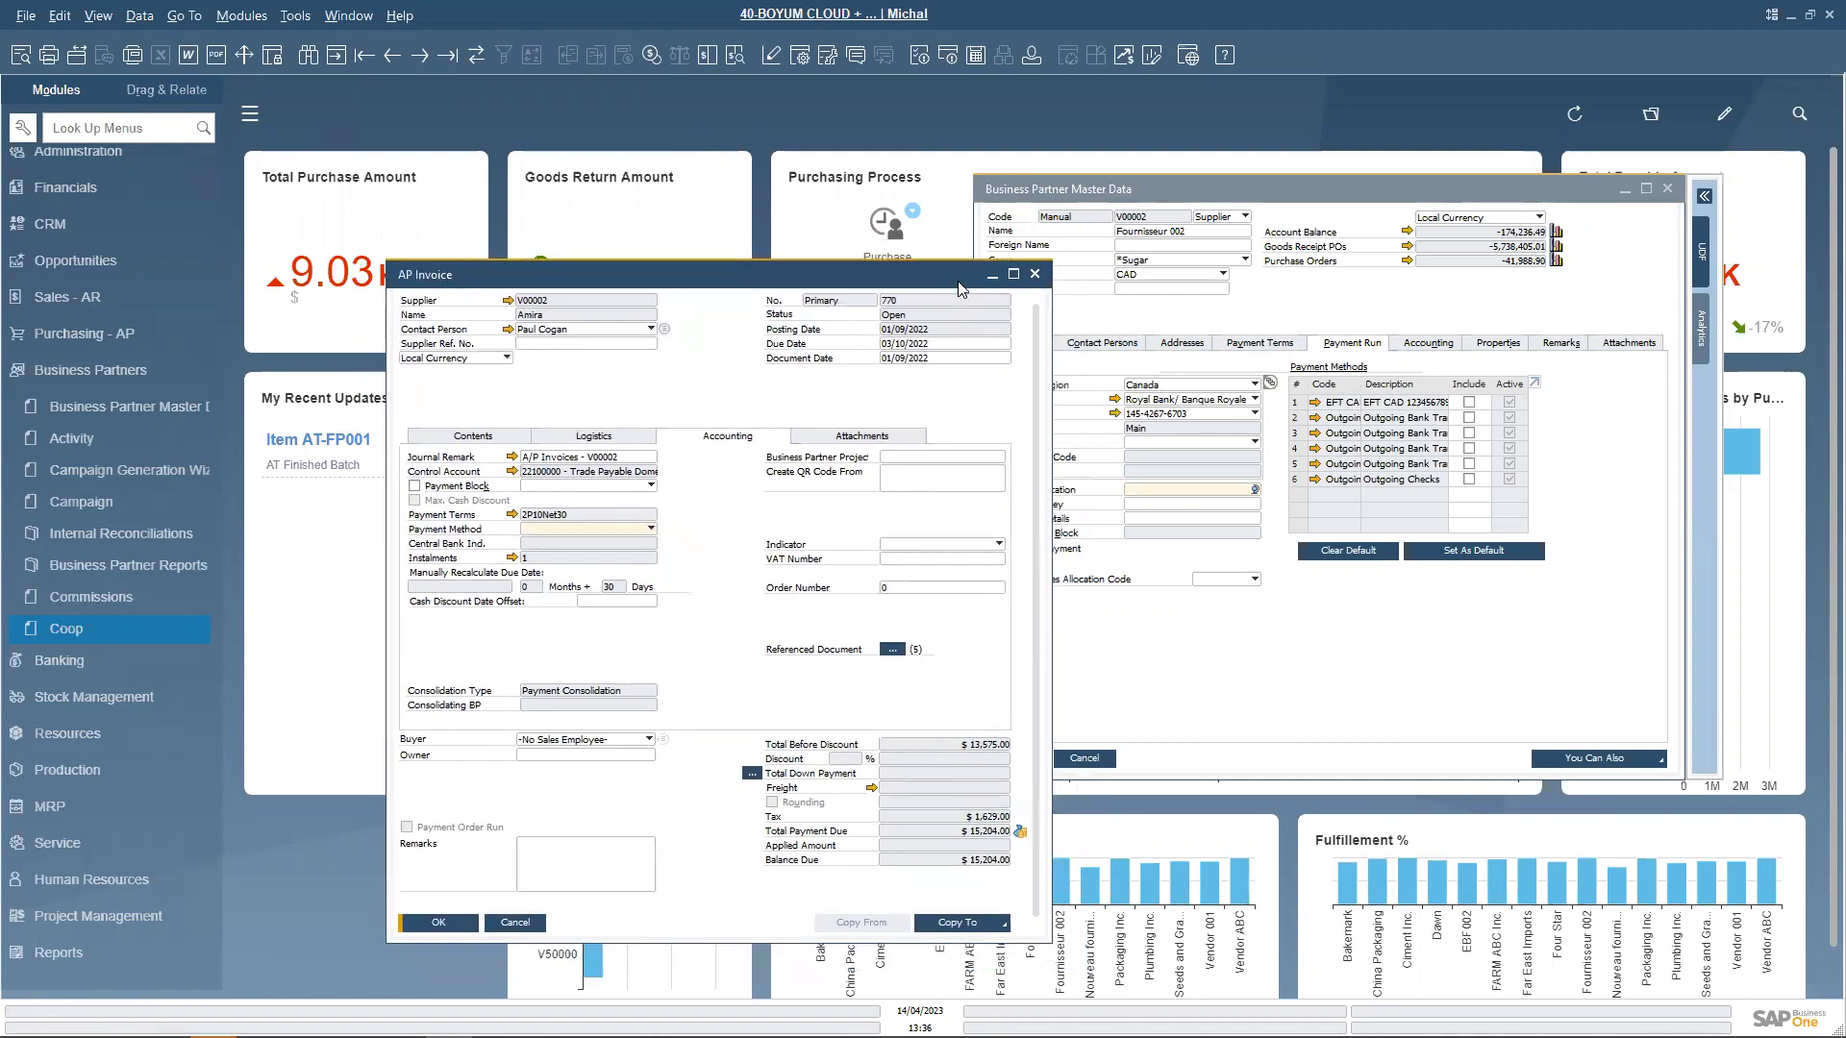
left_click(1037, 273)
left_click_drag(1027, 192, 1029, 184)
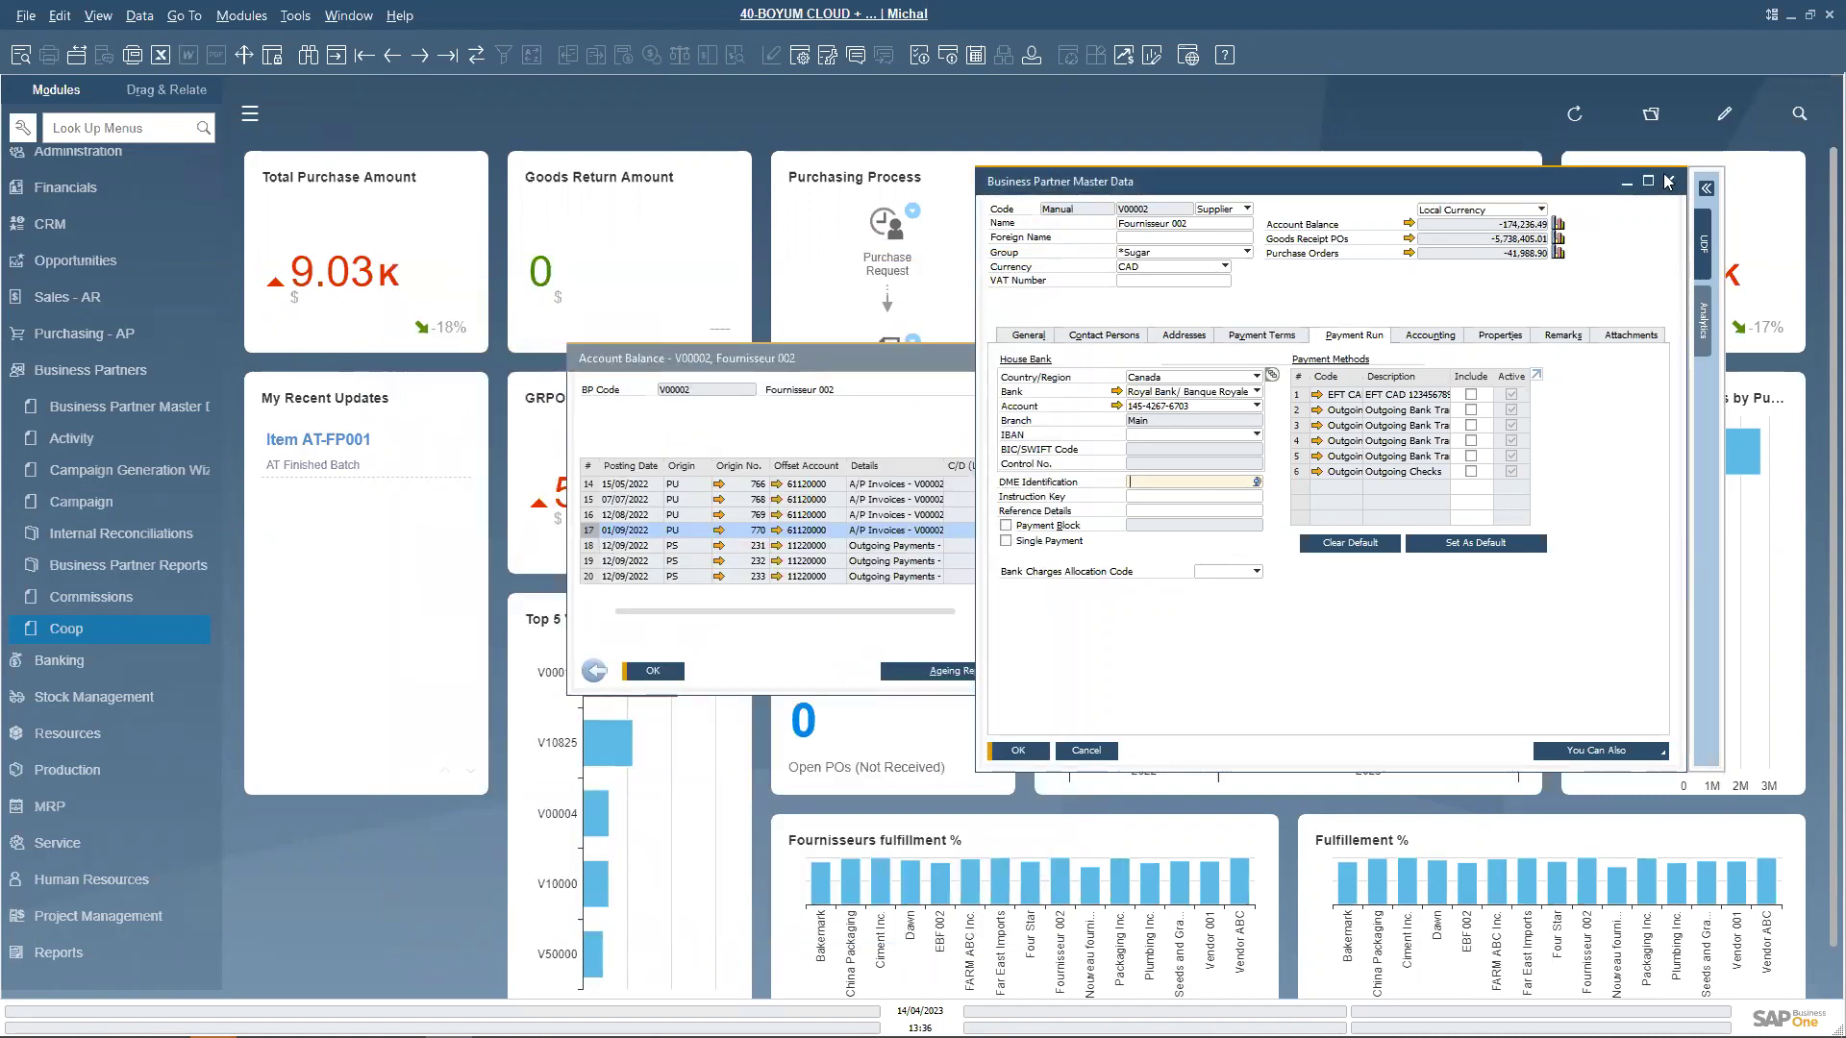
left_click(904, 358)
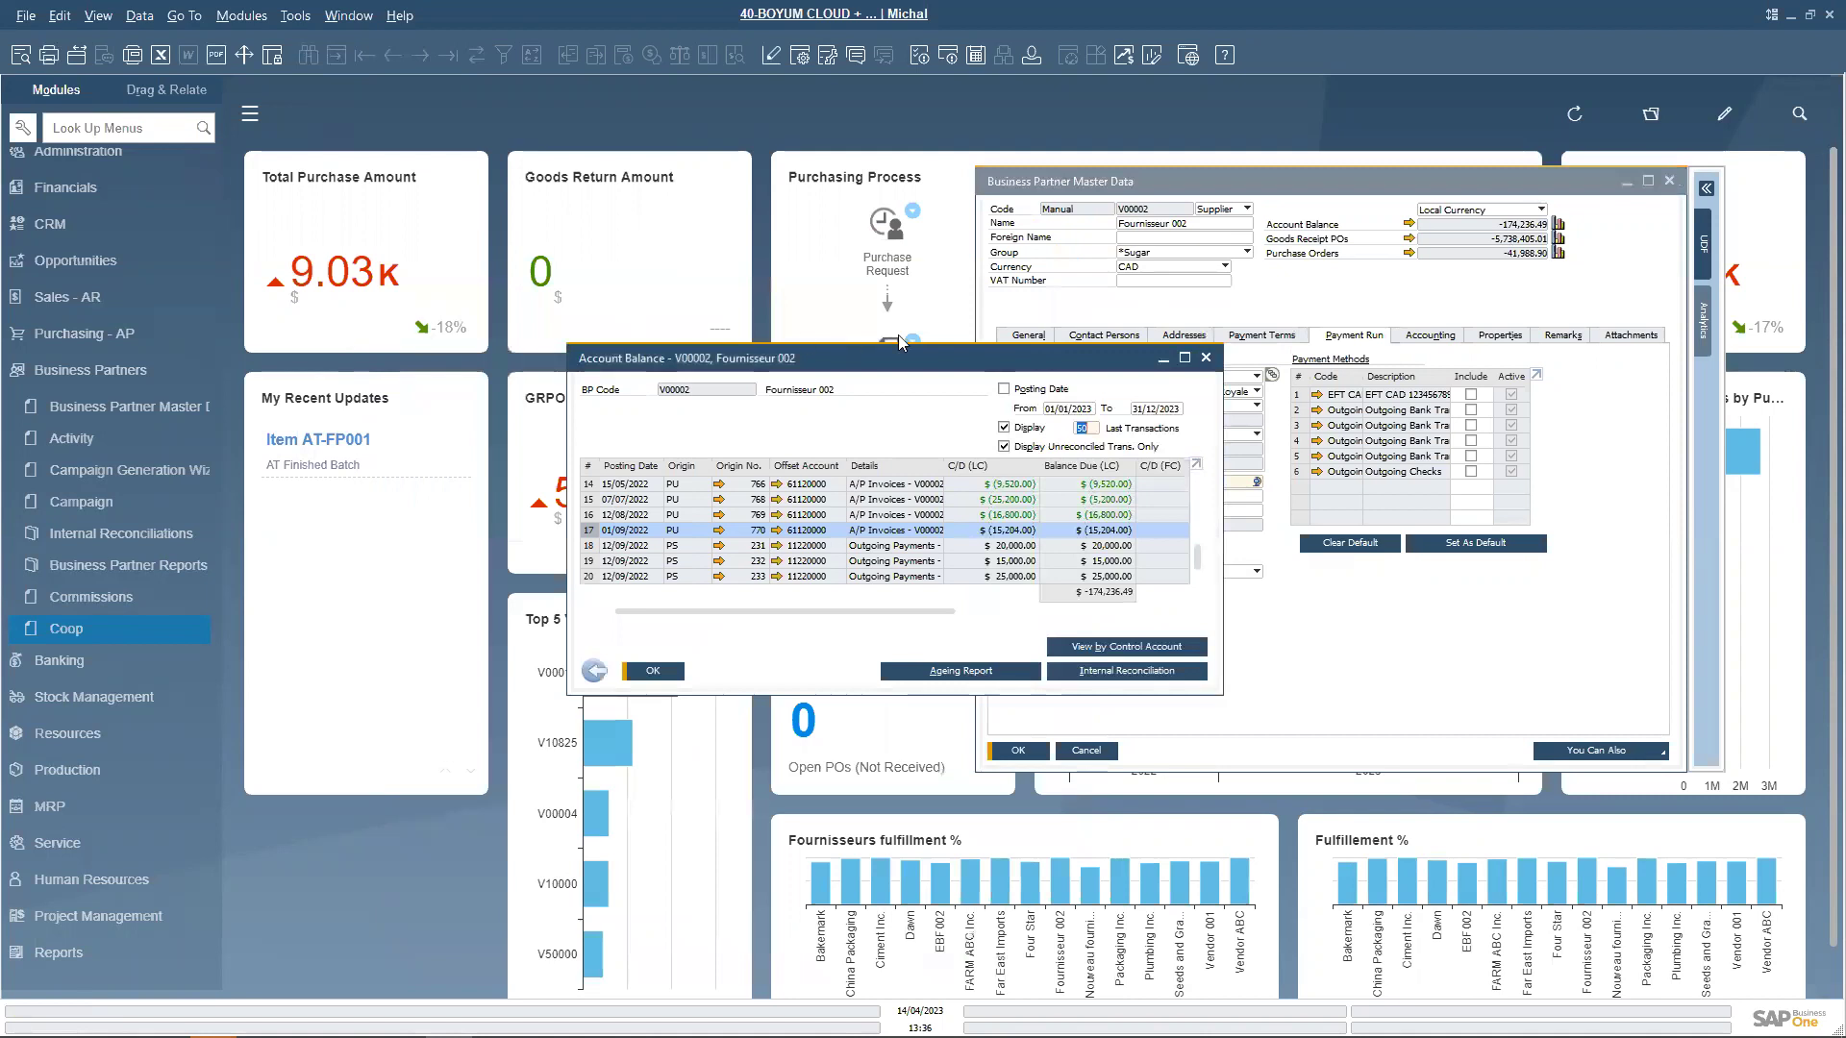
left_click(1205, 358)
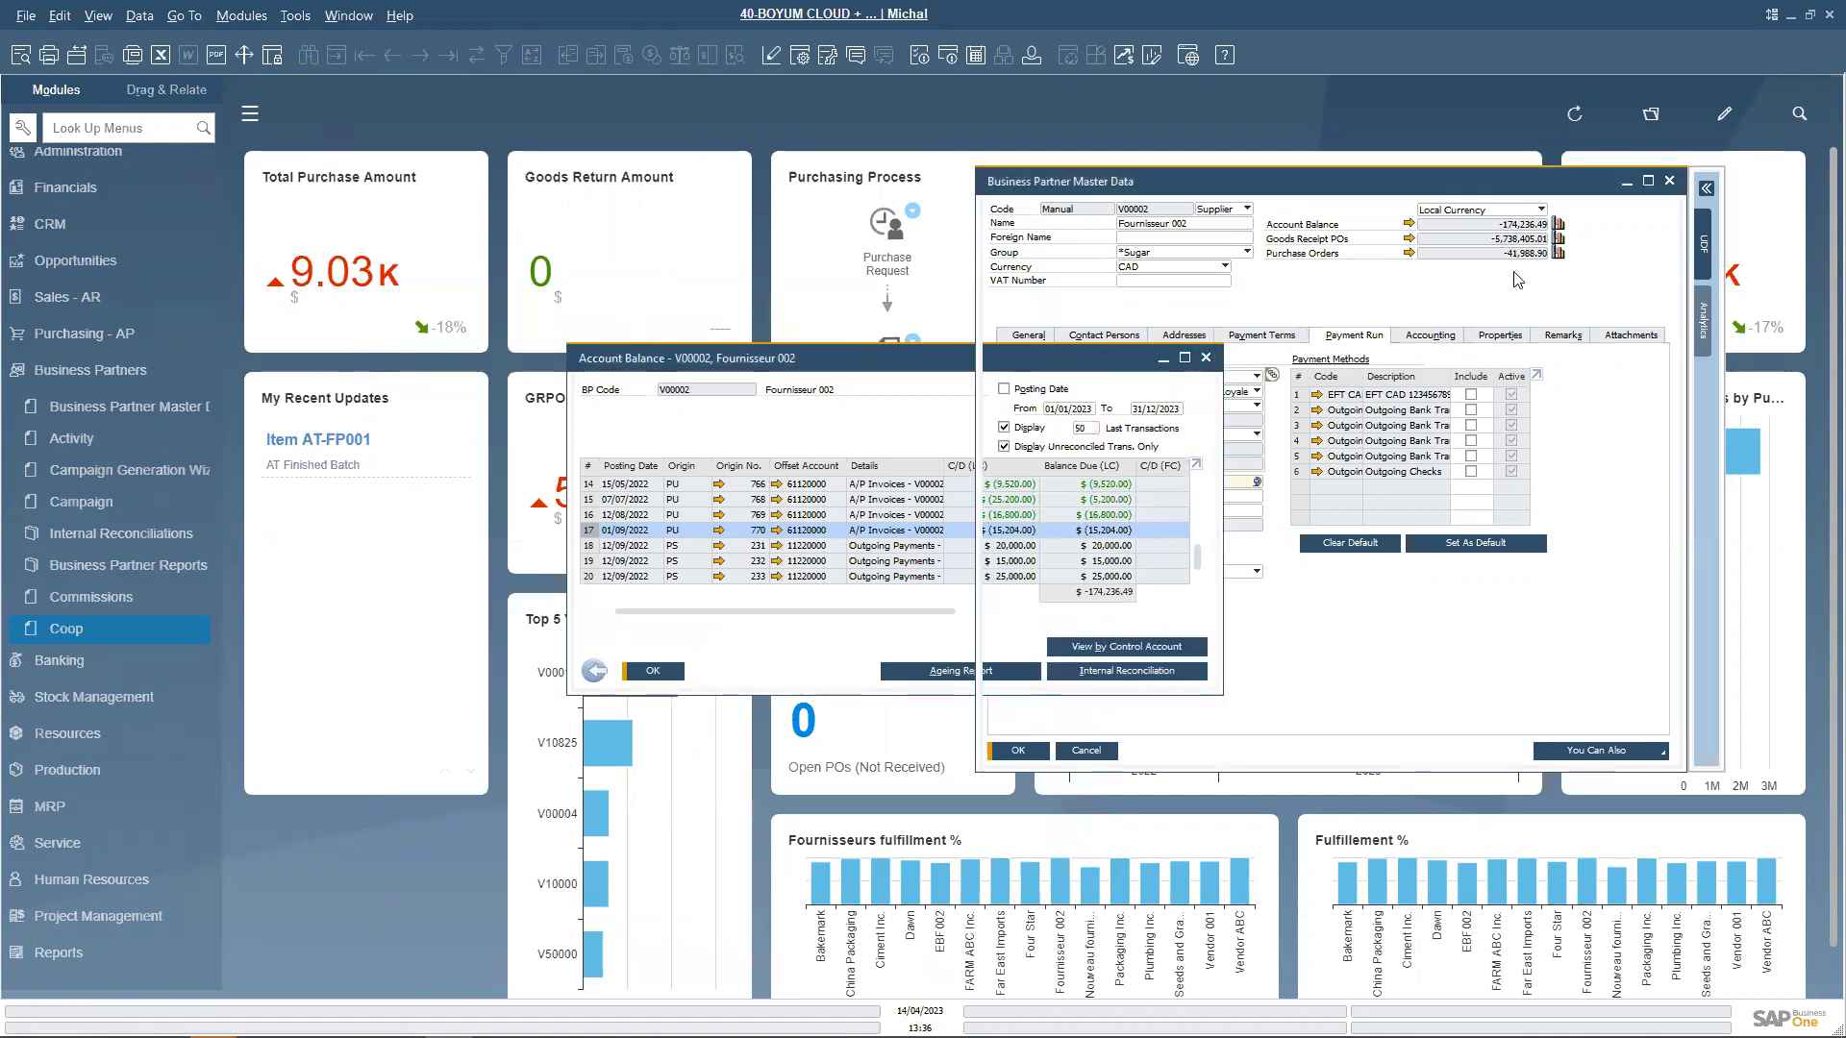
left_click(1670, 181)
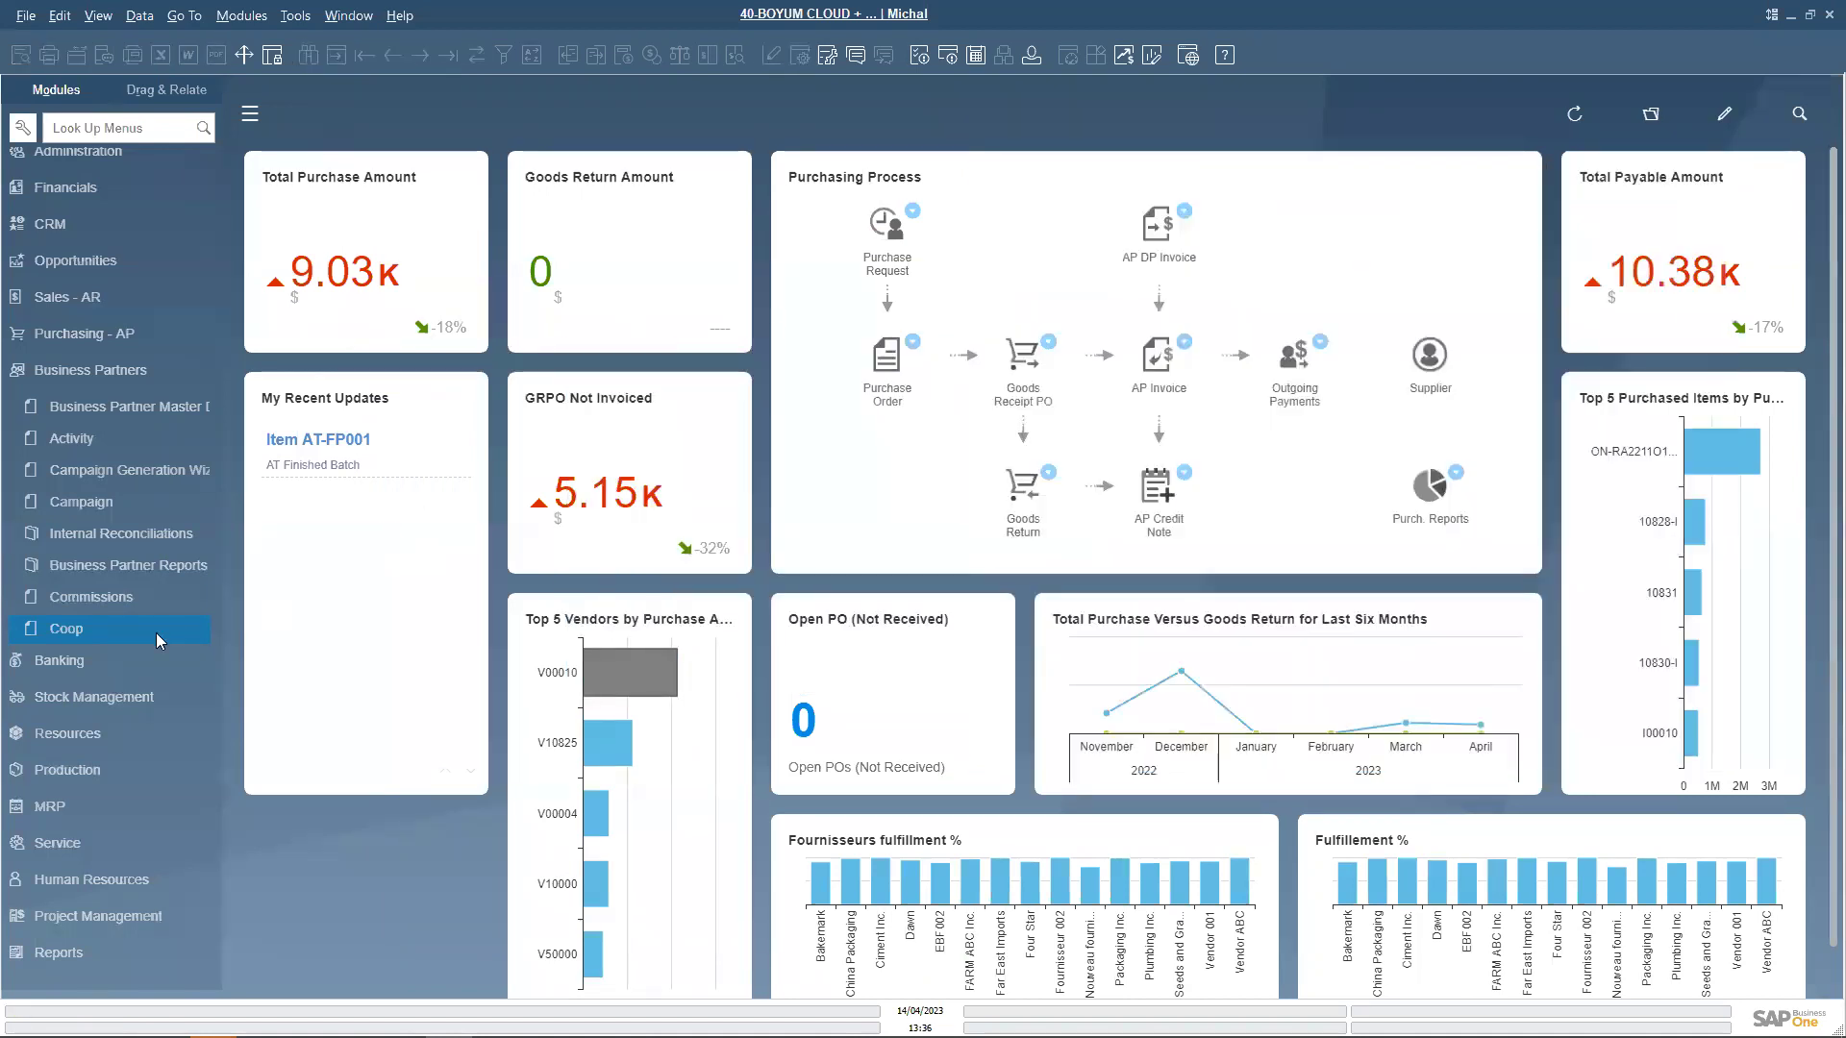
scroll(123, 646, "up", 1)
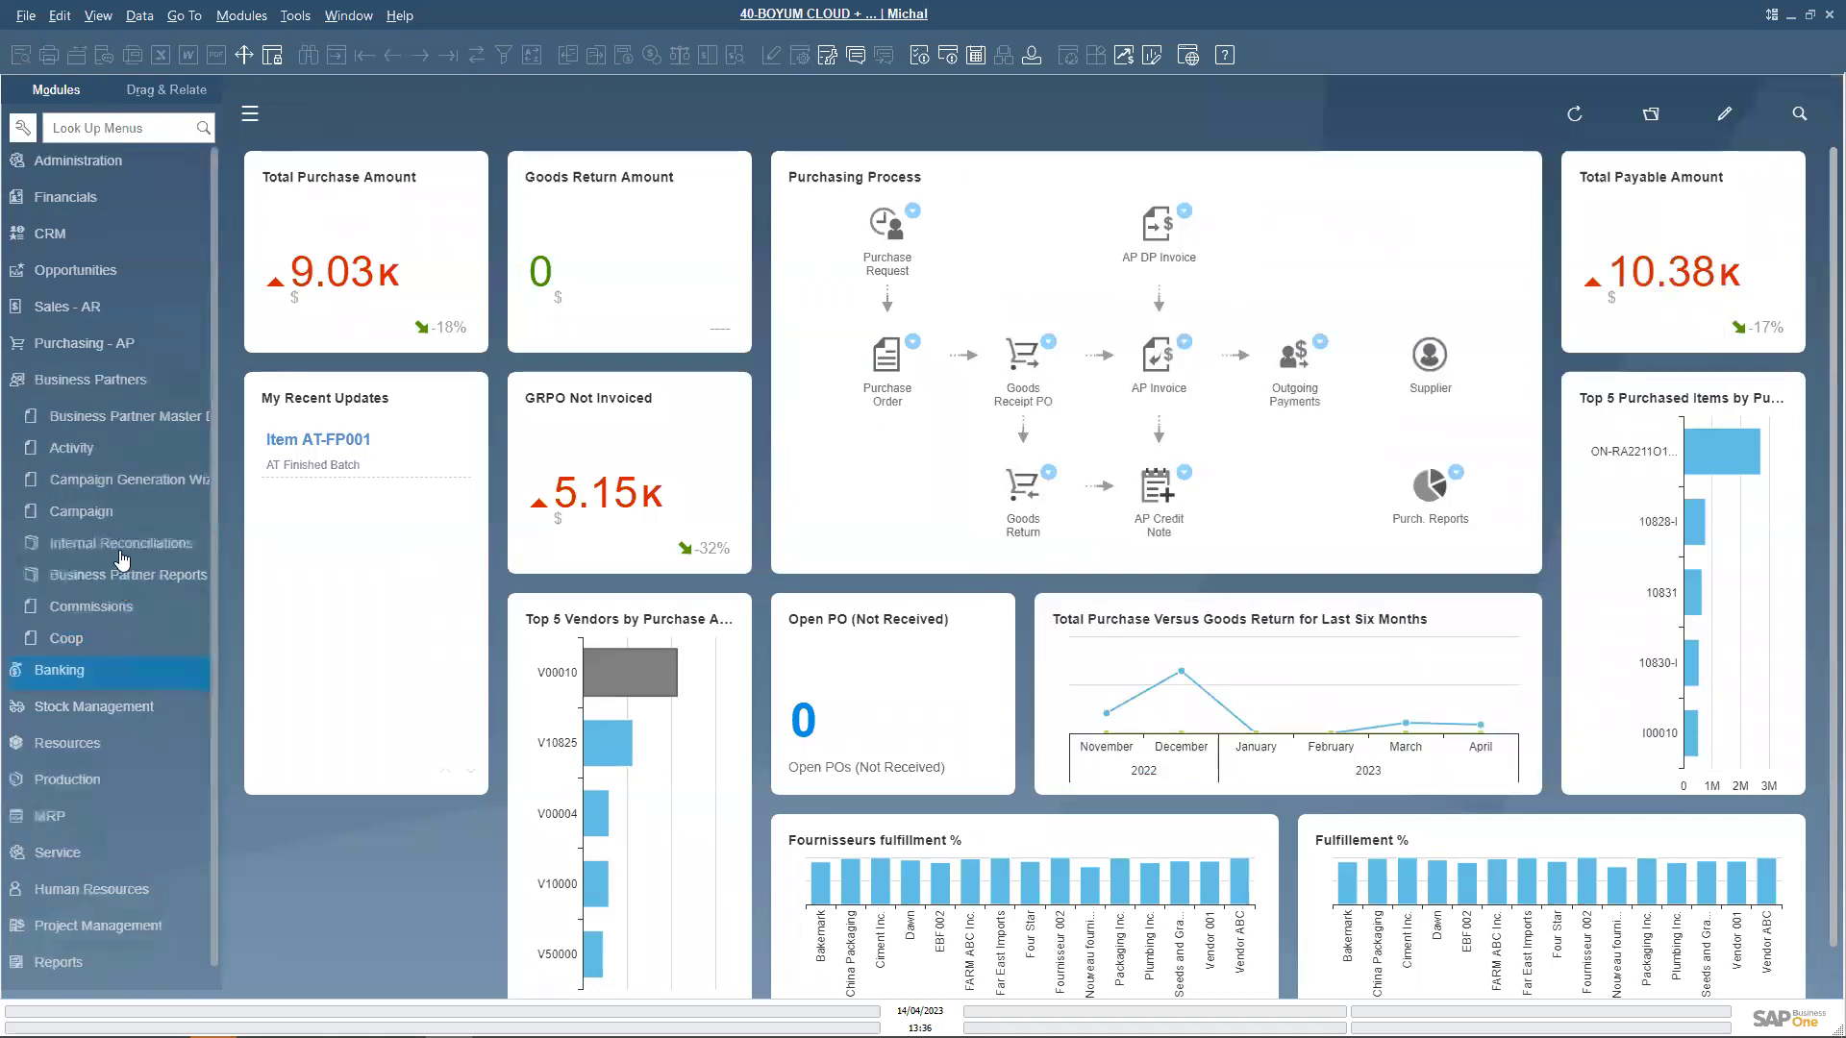
left_click(72, 382)
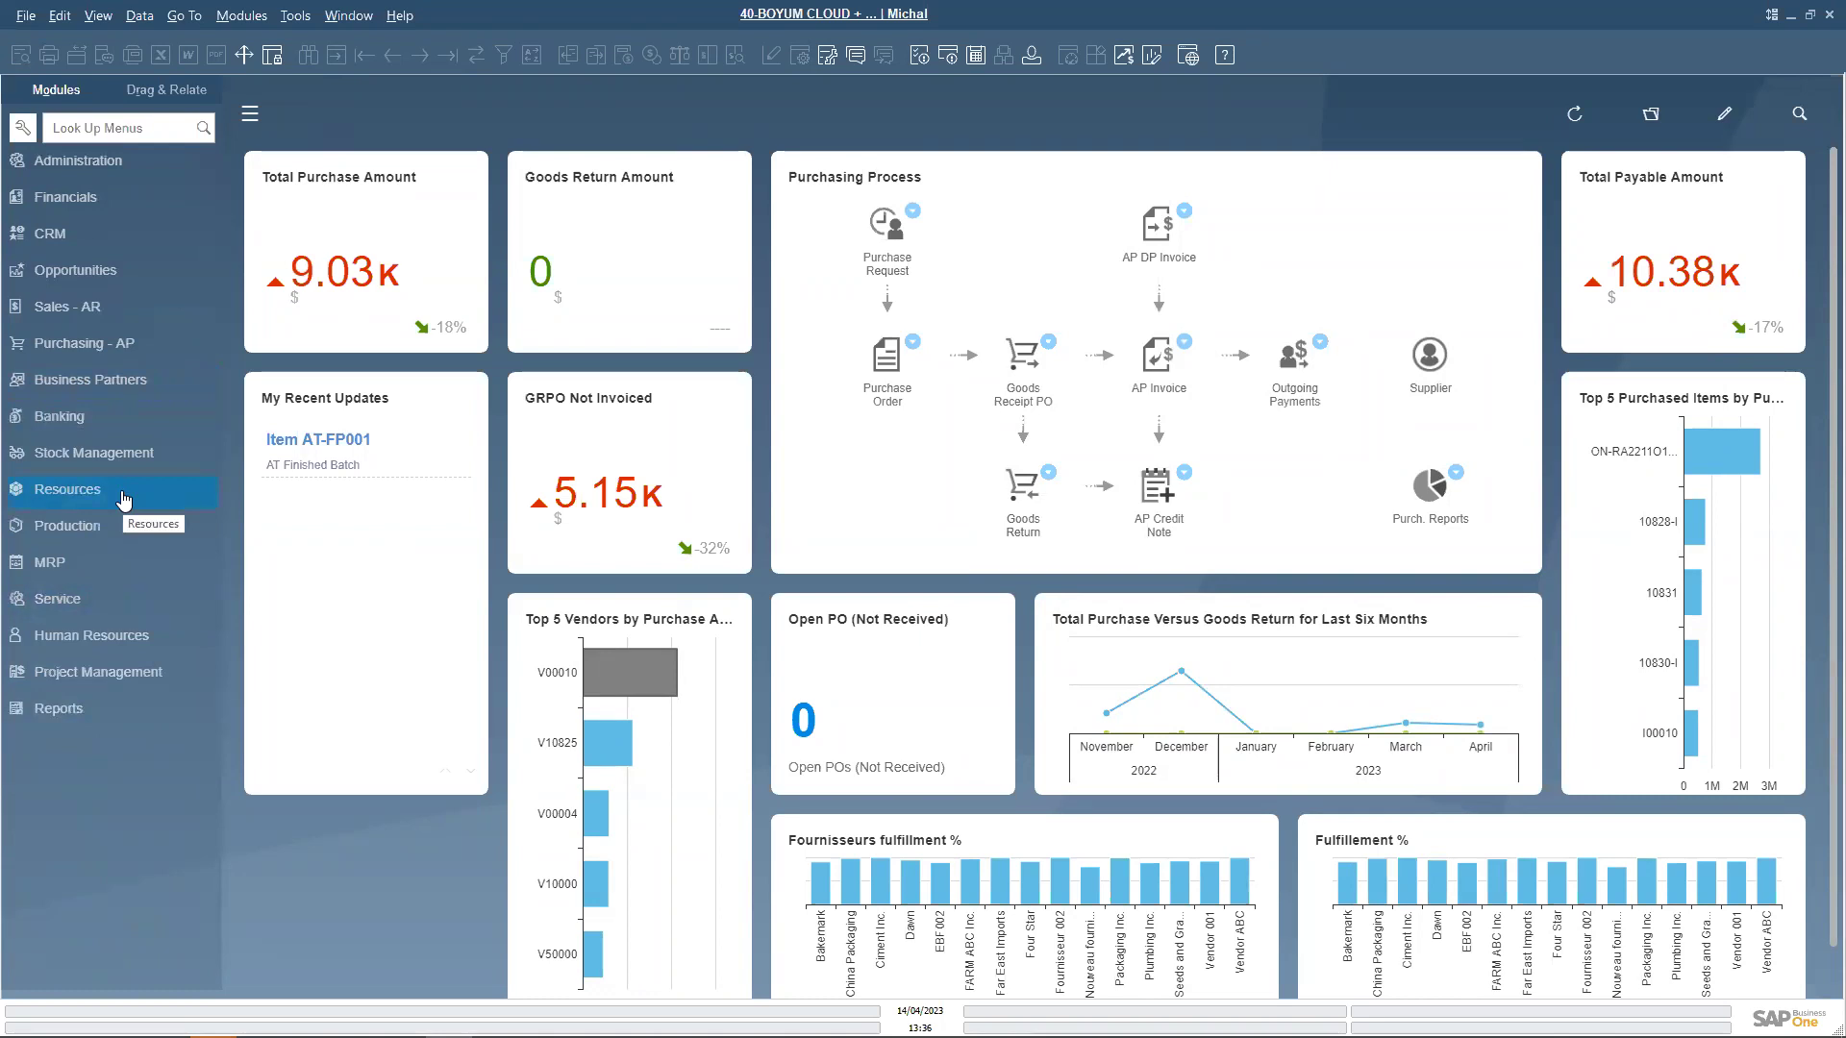
left_click(140, 383)
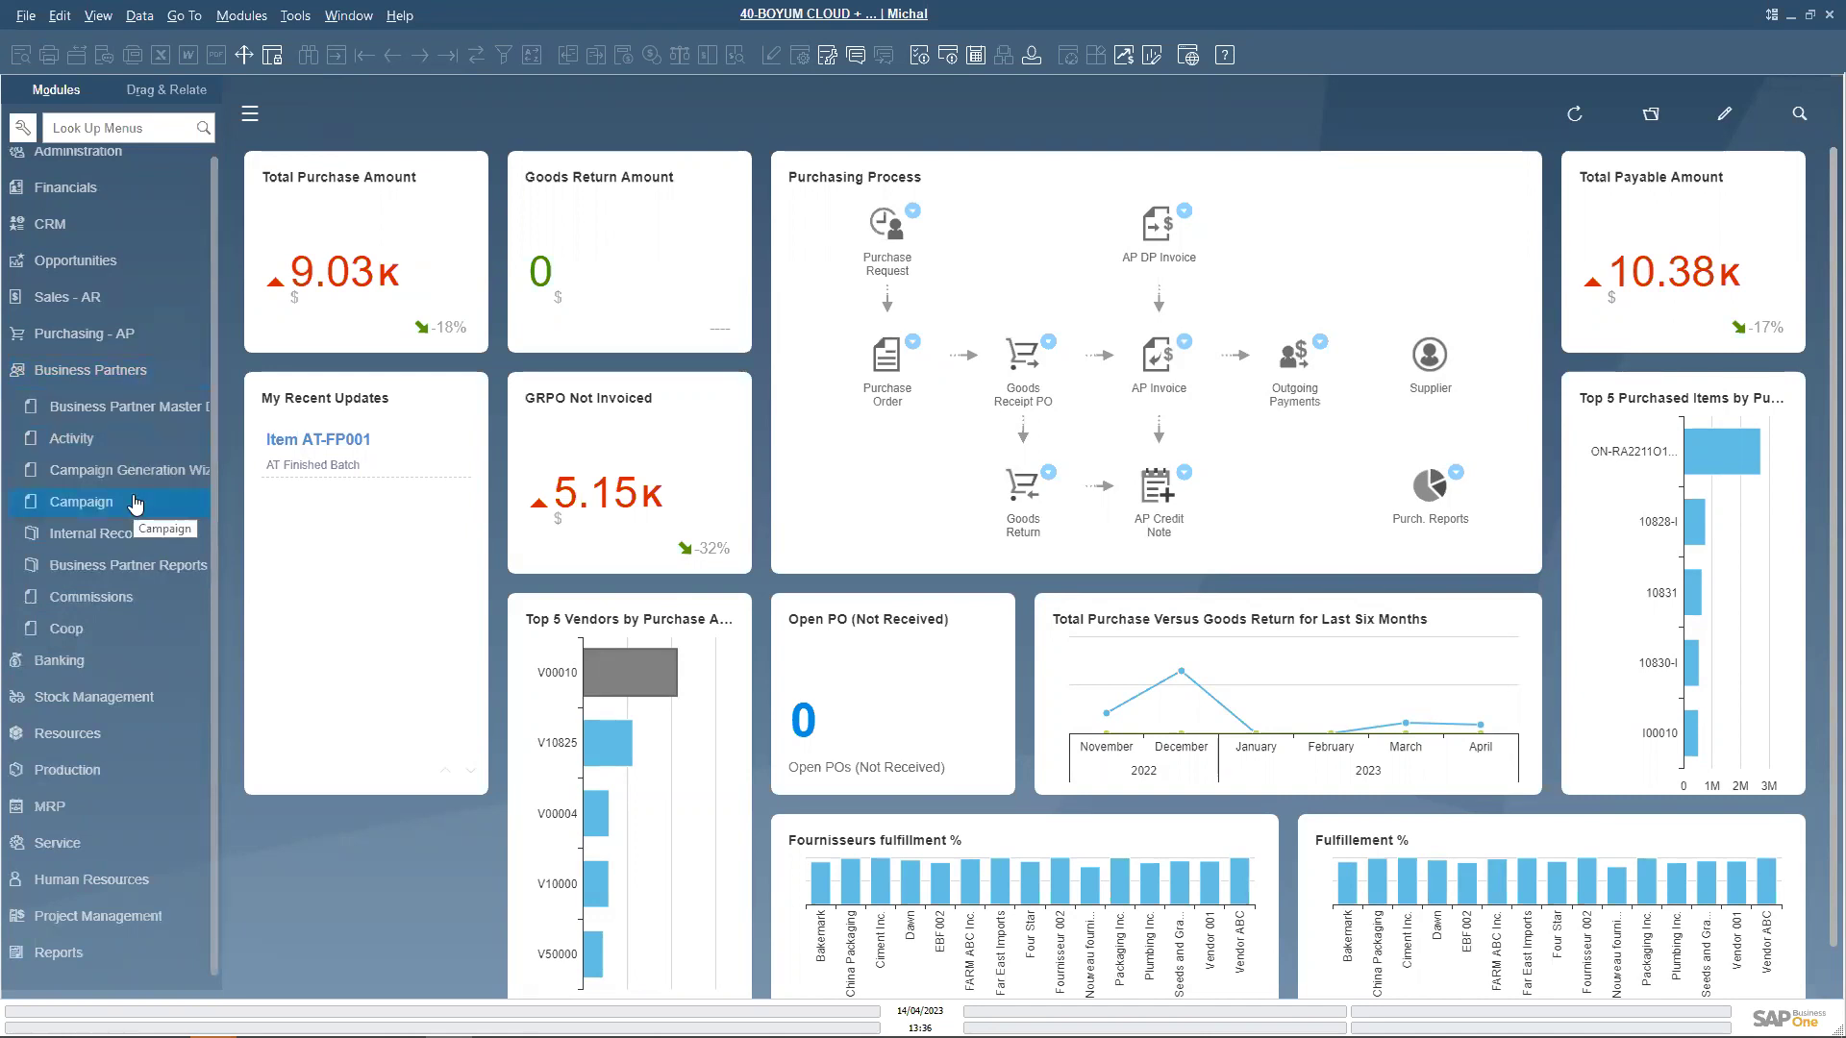
left_click(84, 373)
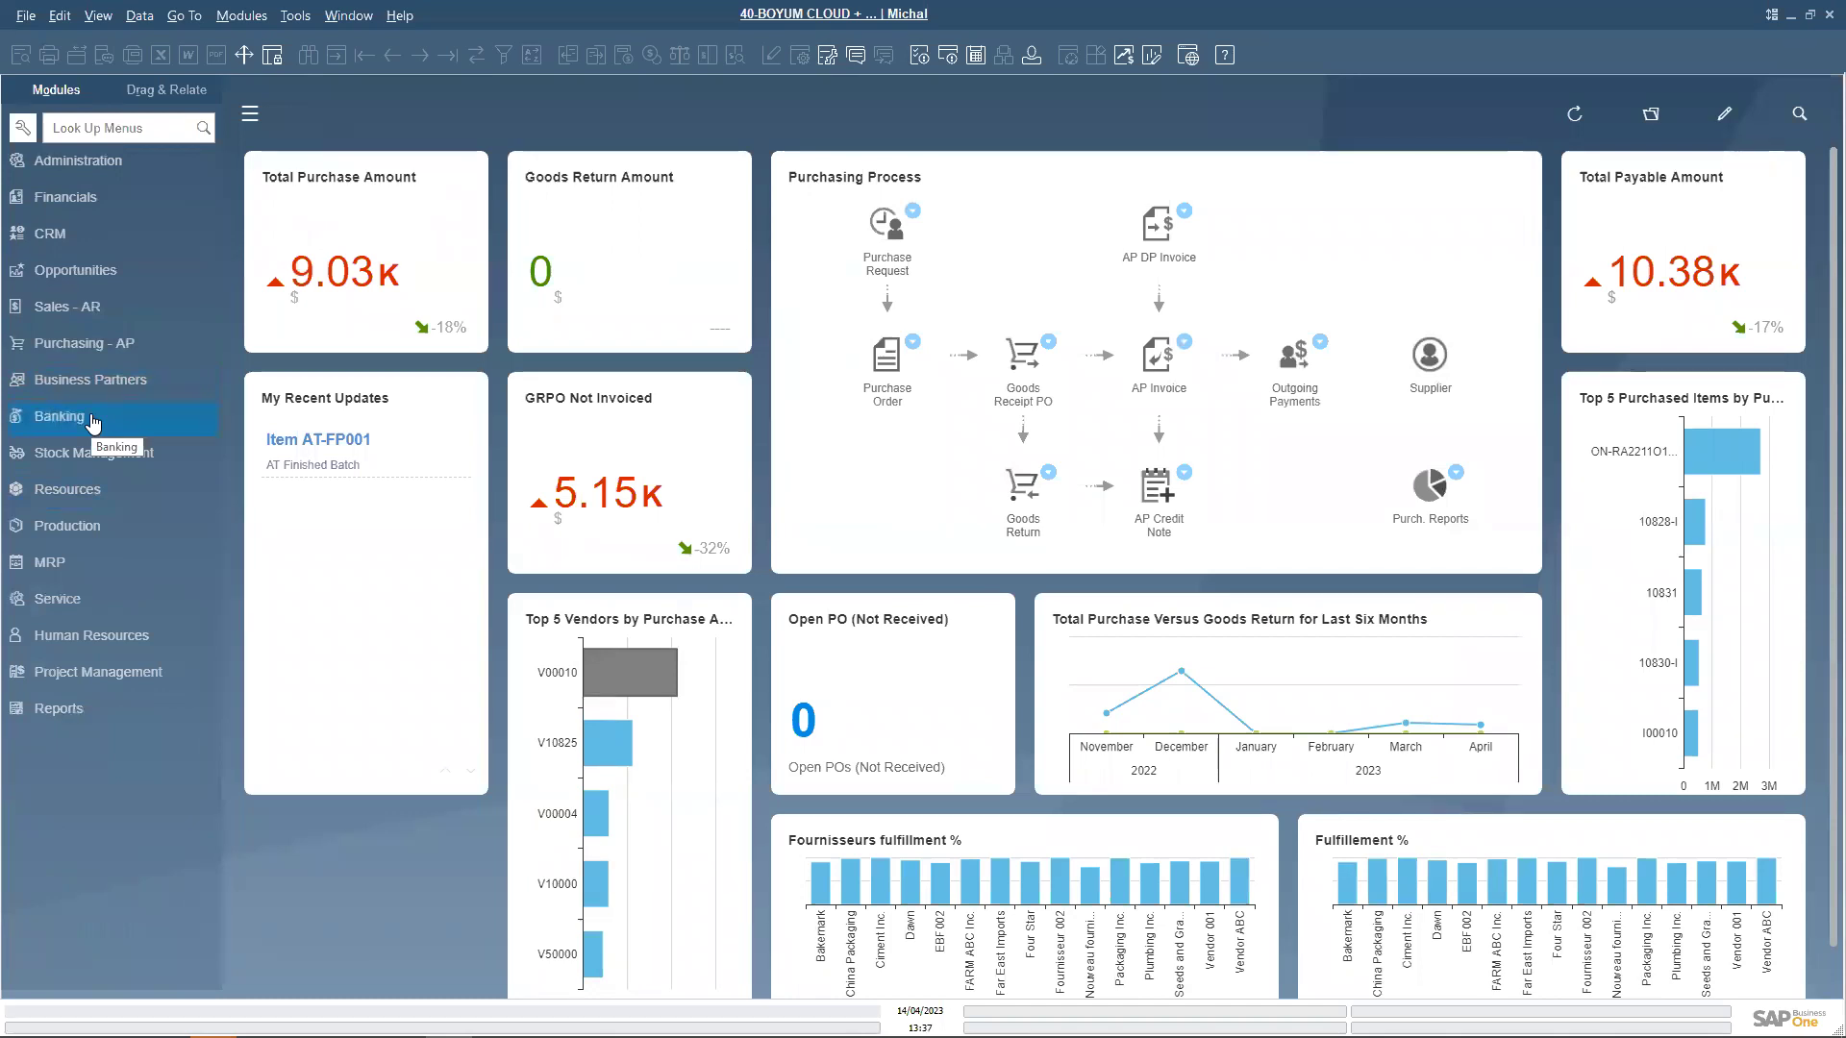
Launch the Payment Wizard from the Banking module and advance to the payment run selection.
left_click(142, 415)
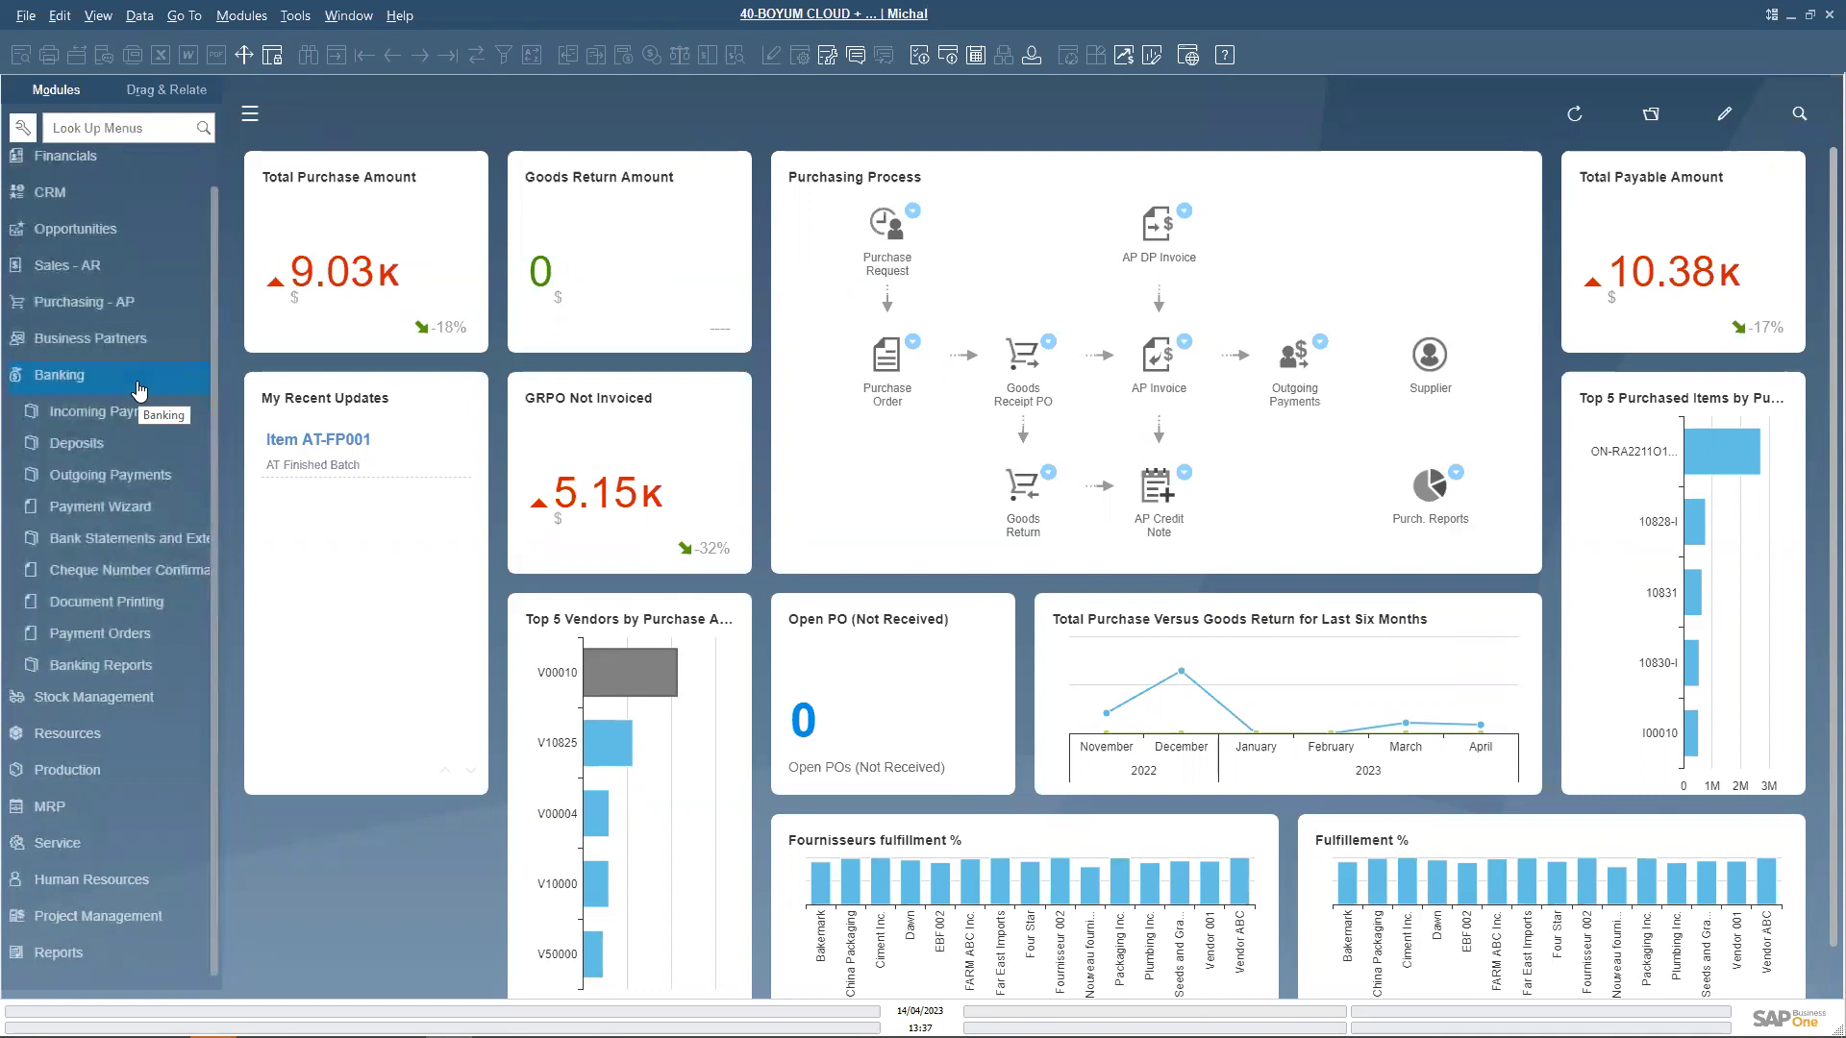
left_click(153, 508)
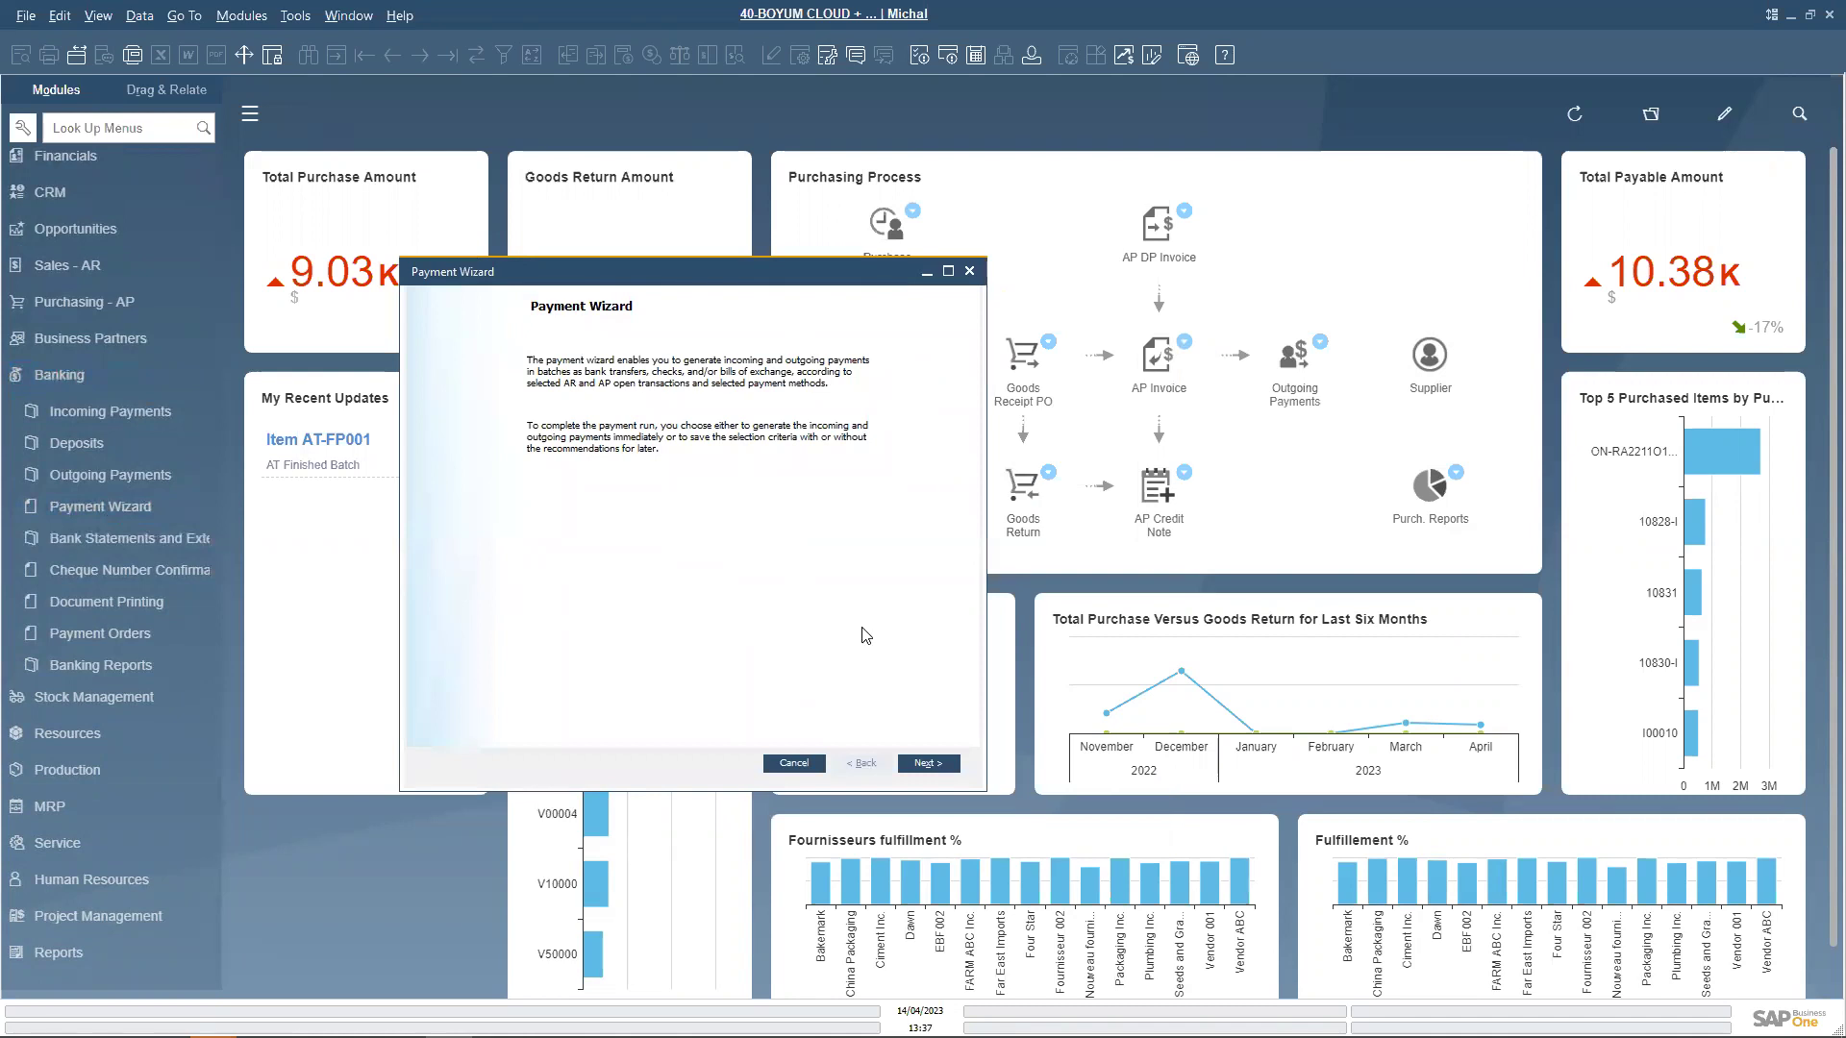
left_click(928, 764)
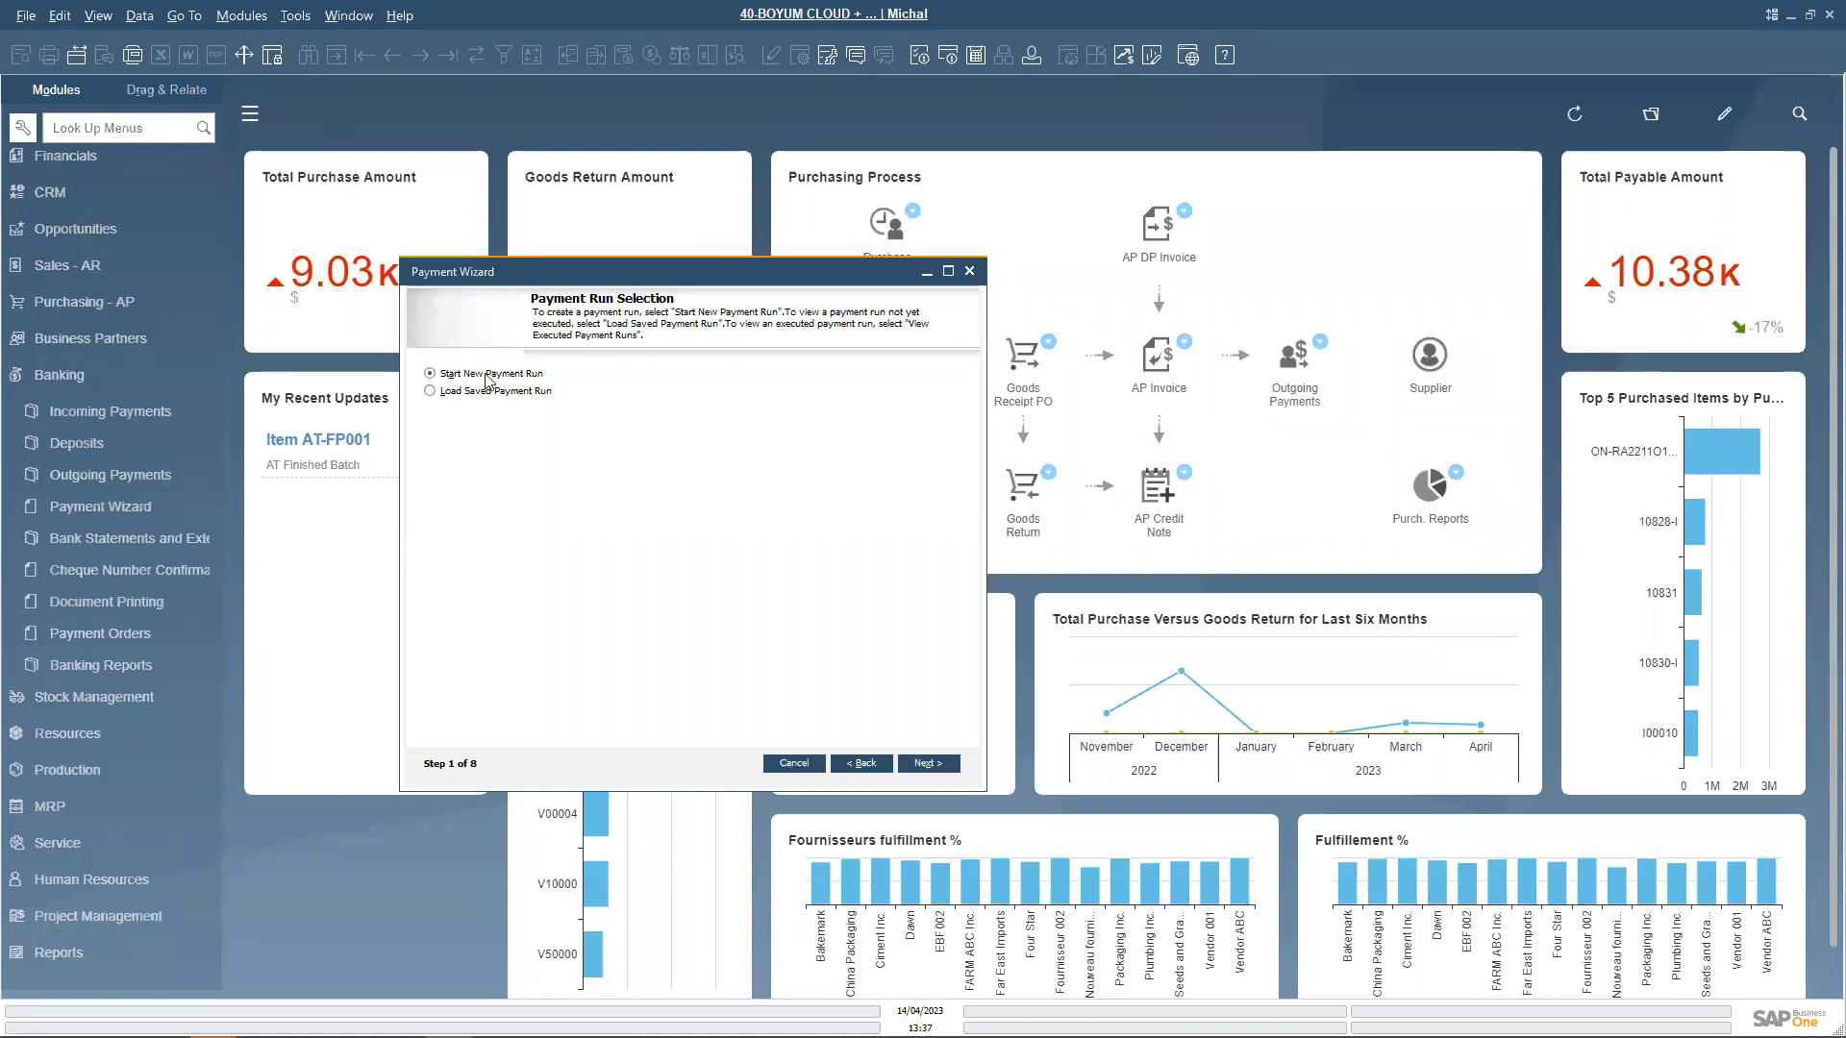
Start a new payment run and define it as Outgoing with Cheque as the only payment means.
left_click(921, 764)
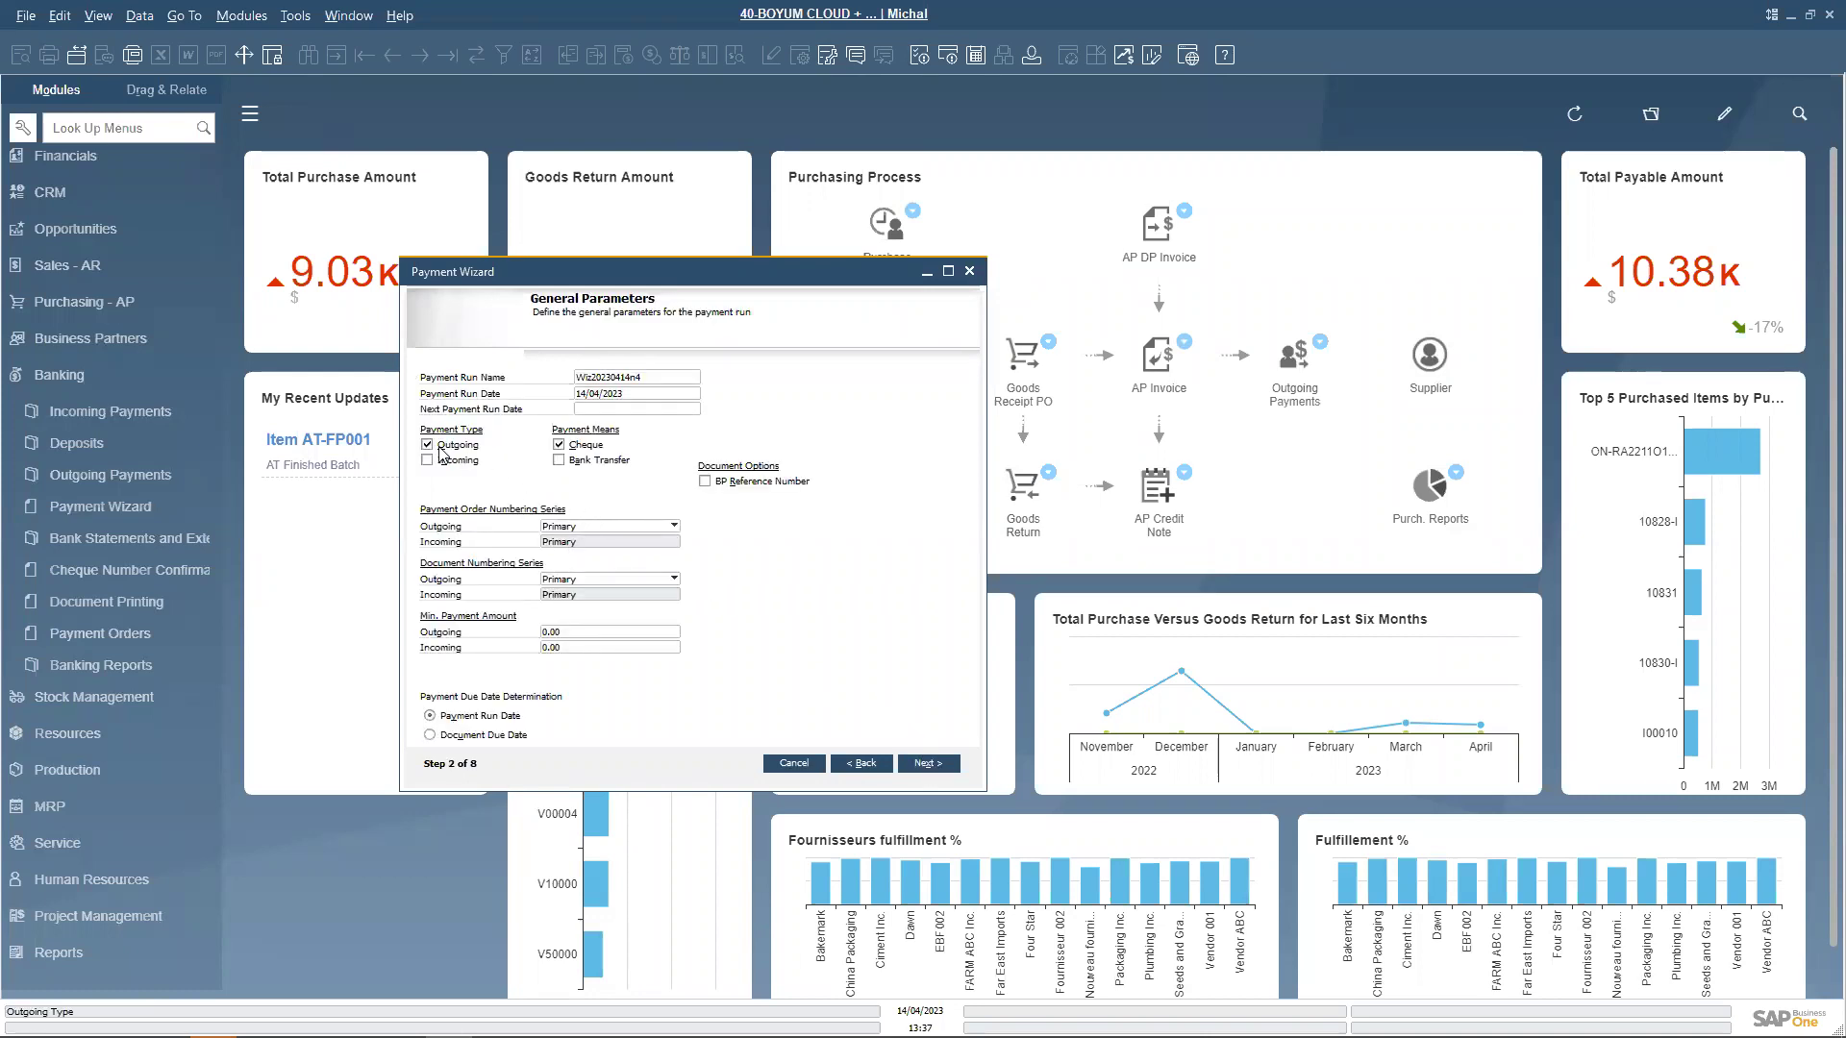
left_click(558, 445)
left_click(560, 447)
left_click(559, 461)
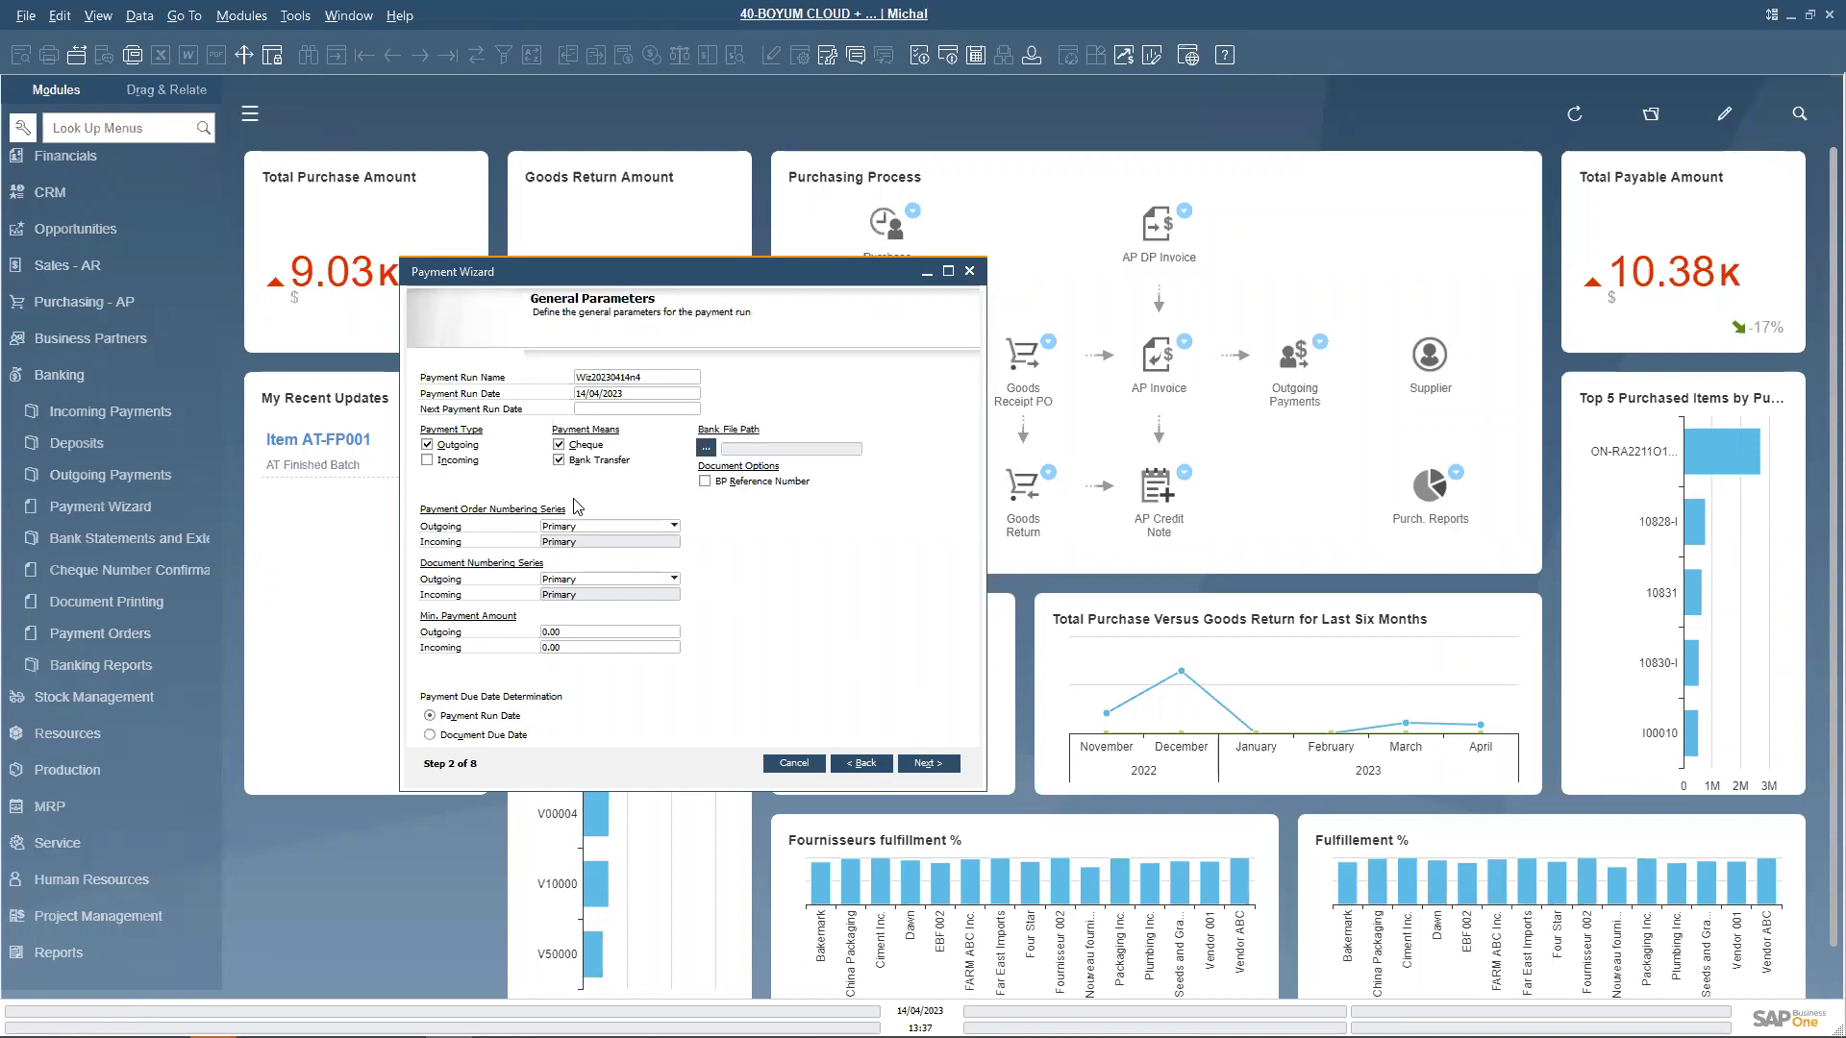
left_click(560, 445)
left_click(558, 460)
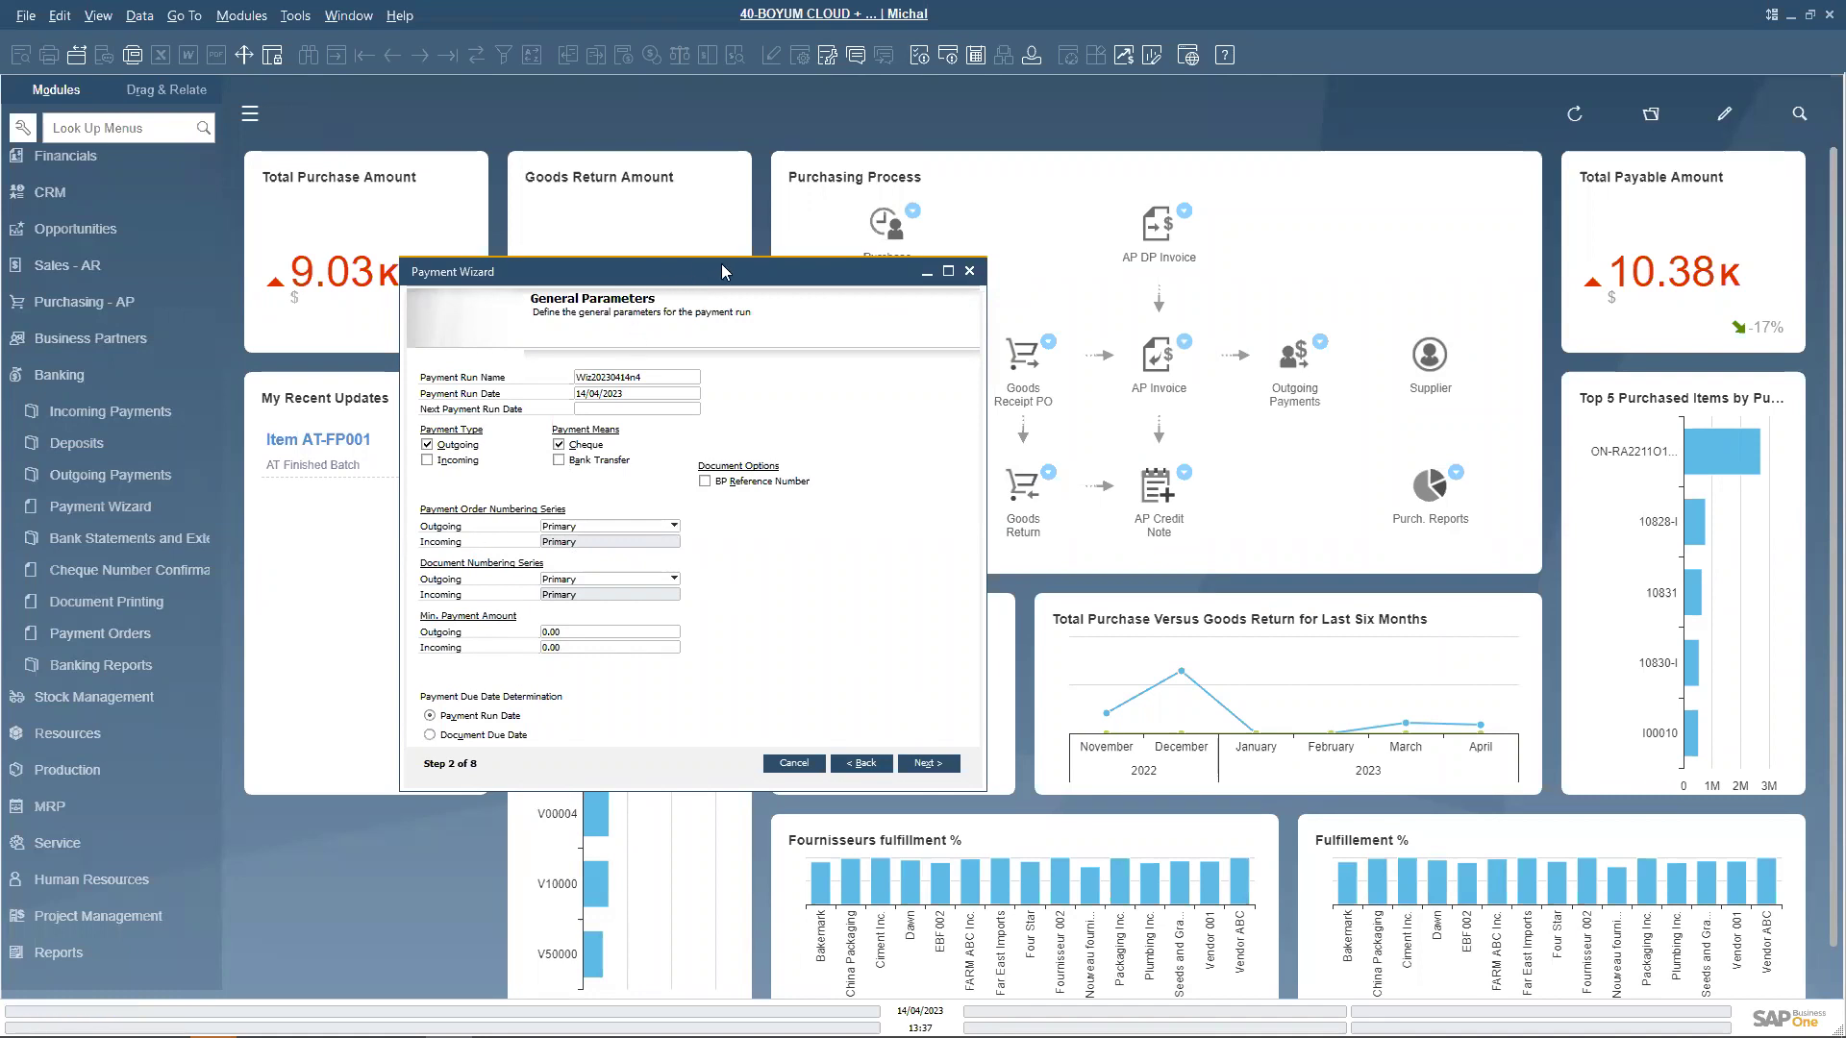
Expand the Outgoing Payments entries of the Banking module to review the cheque-related functions.
left_click_drag(723, 272, 784, 260)
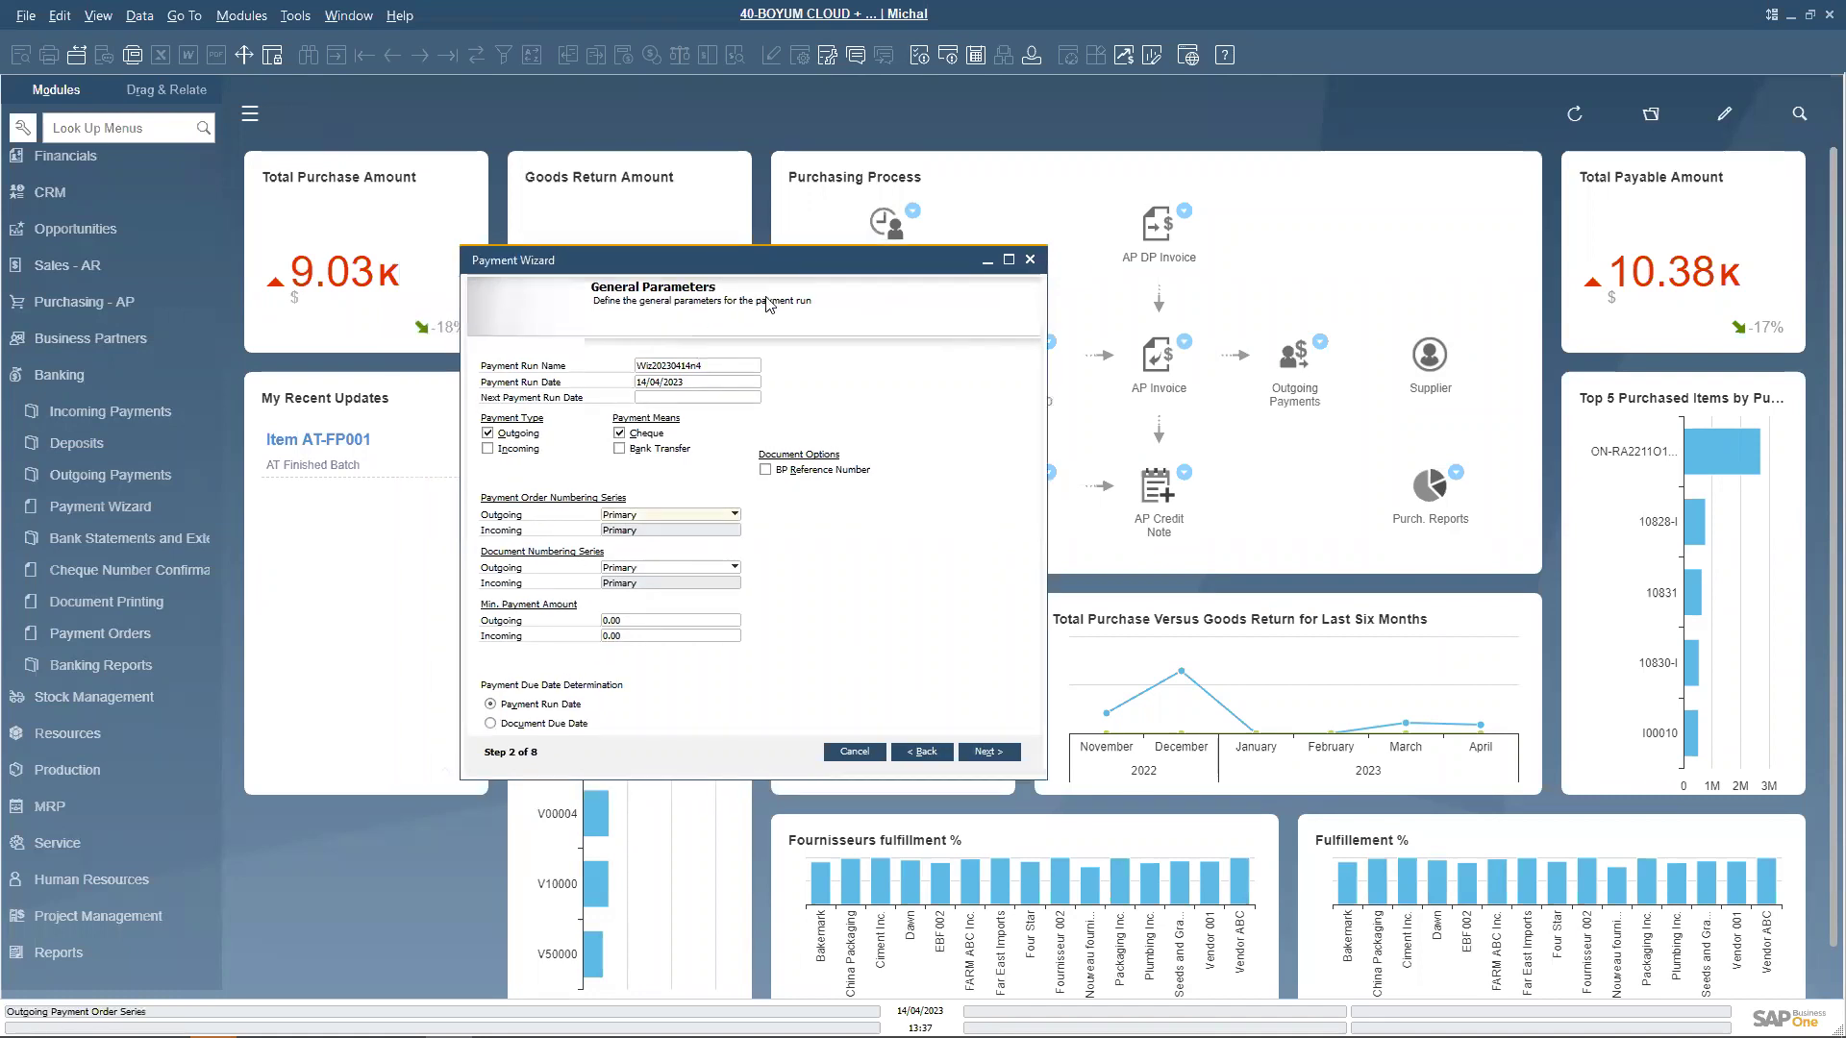
left_click(110, 472)
left_click(115, 541)
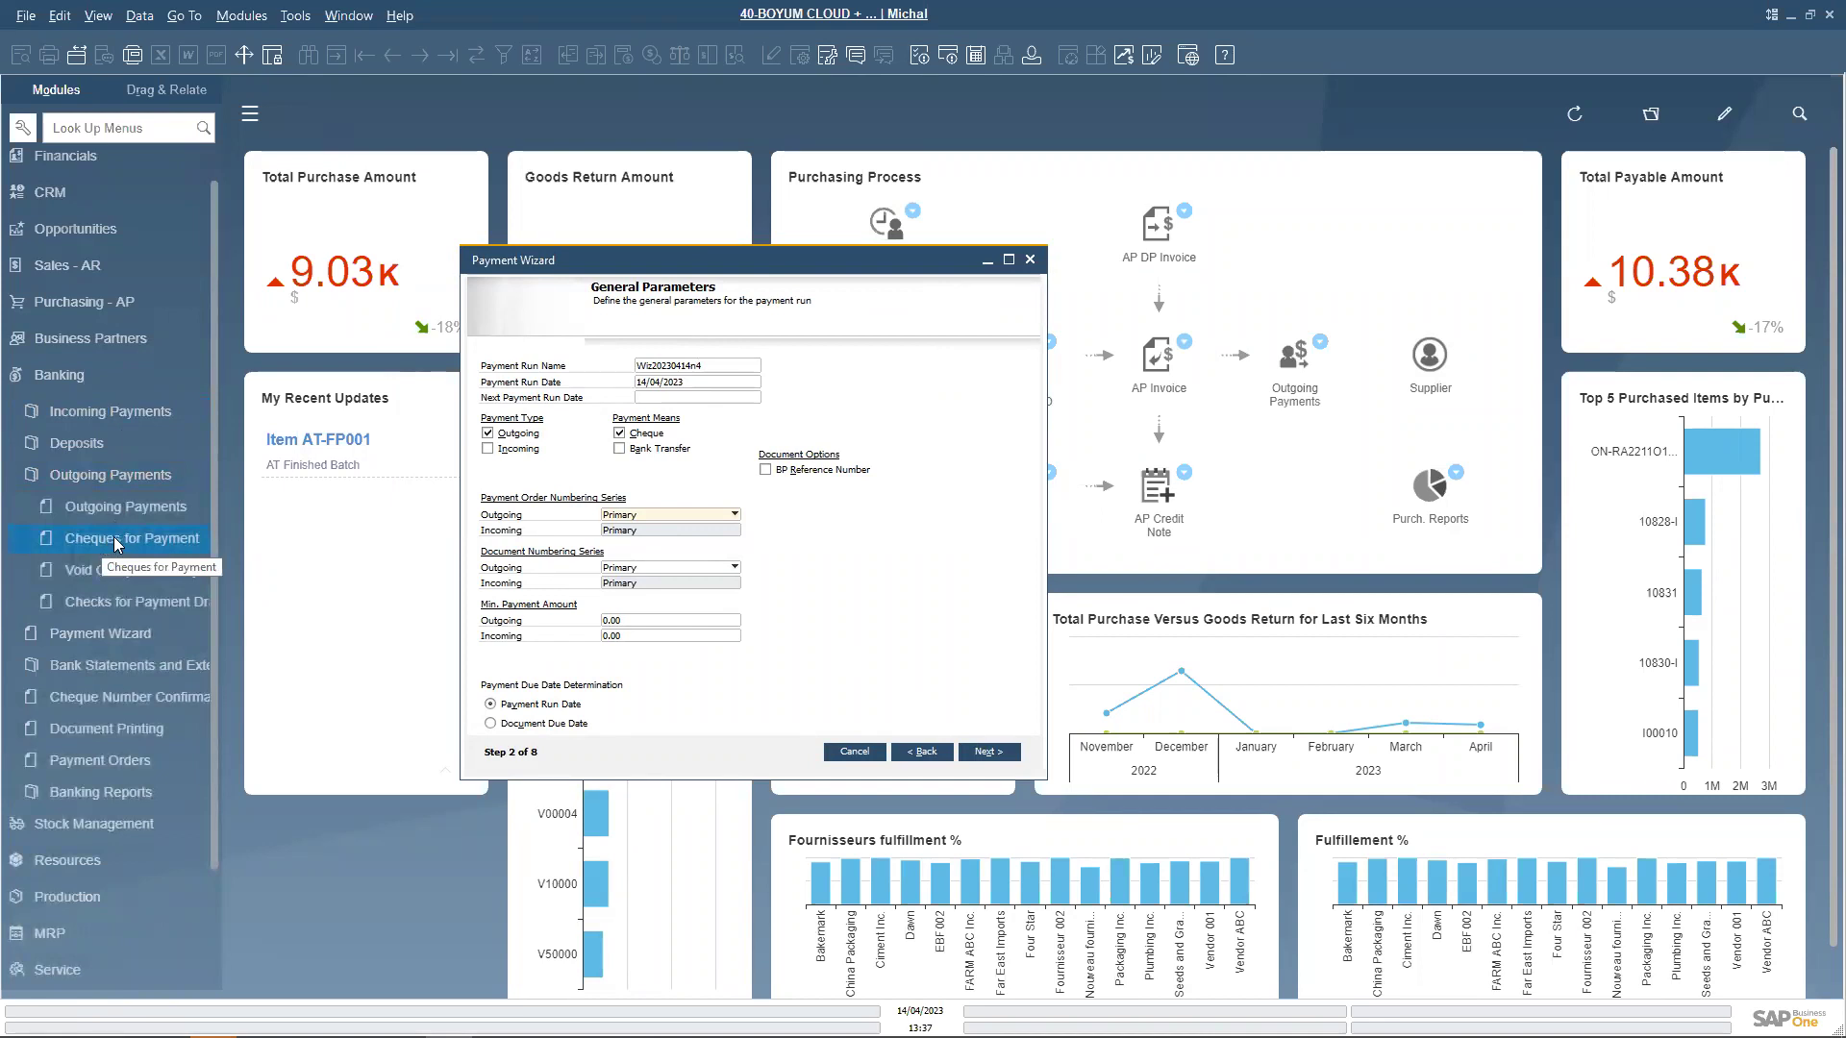
left_click_drag(653, 267, 640, 270)
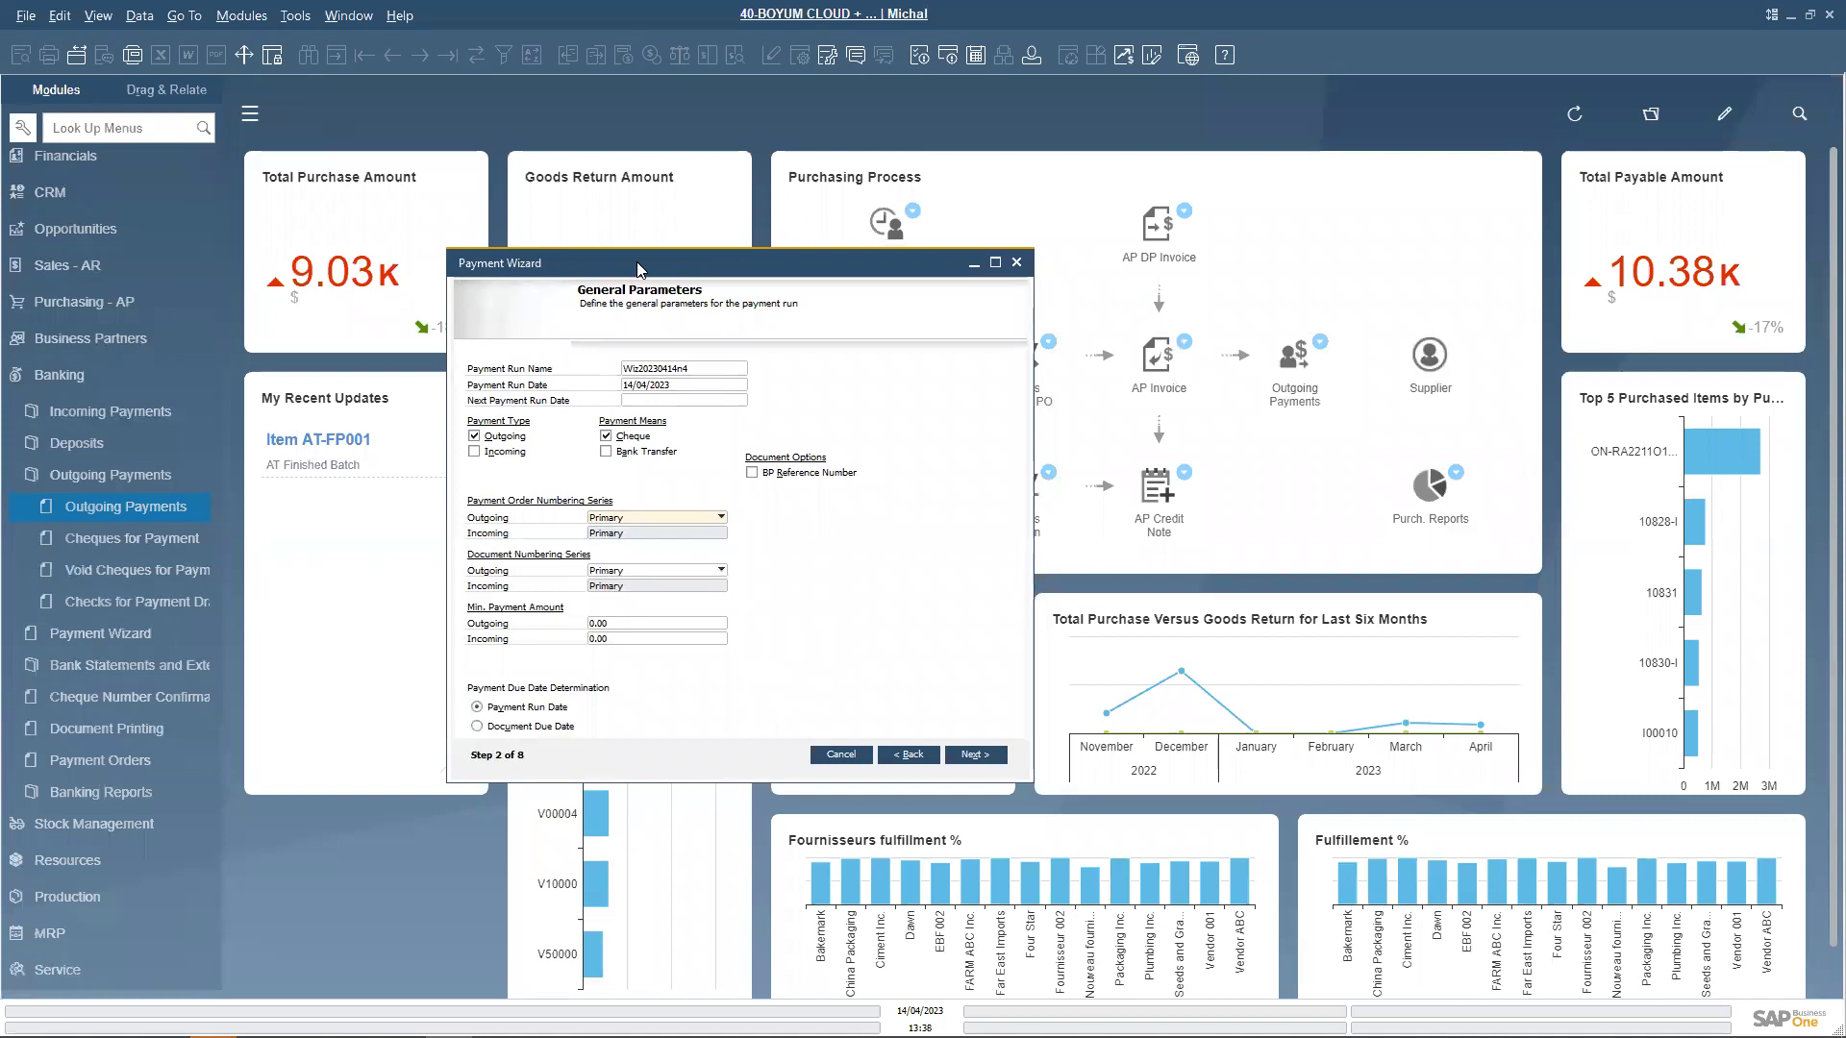
Examine the payment run name and payment run date in the wizard's general parameters.
double_click(713, 368)
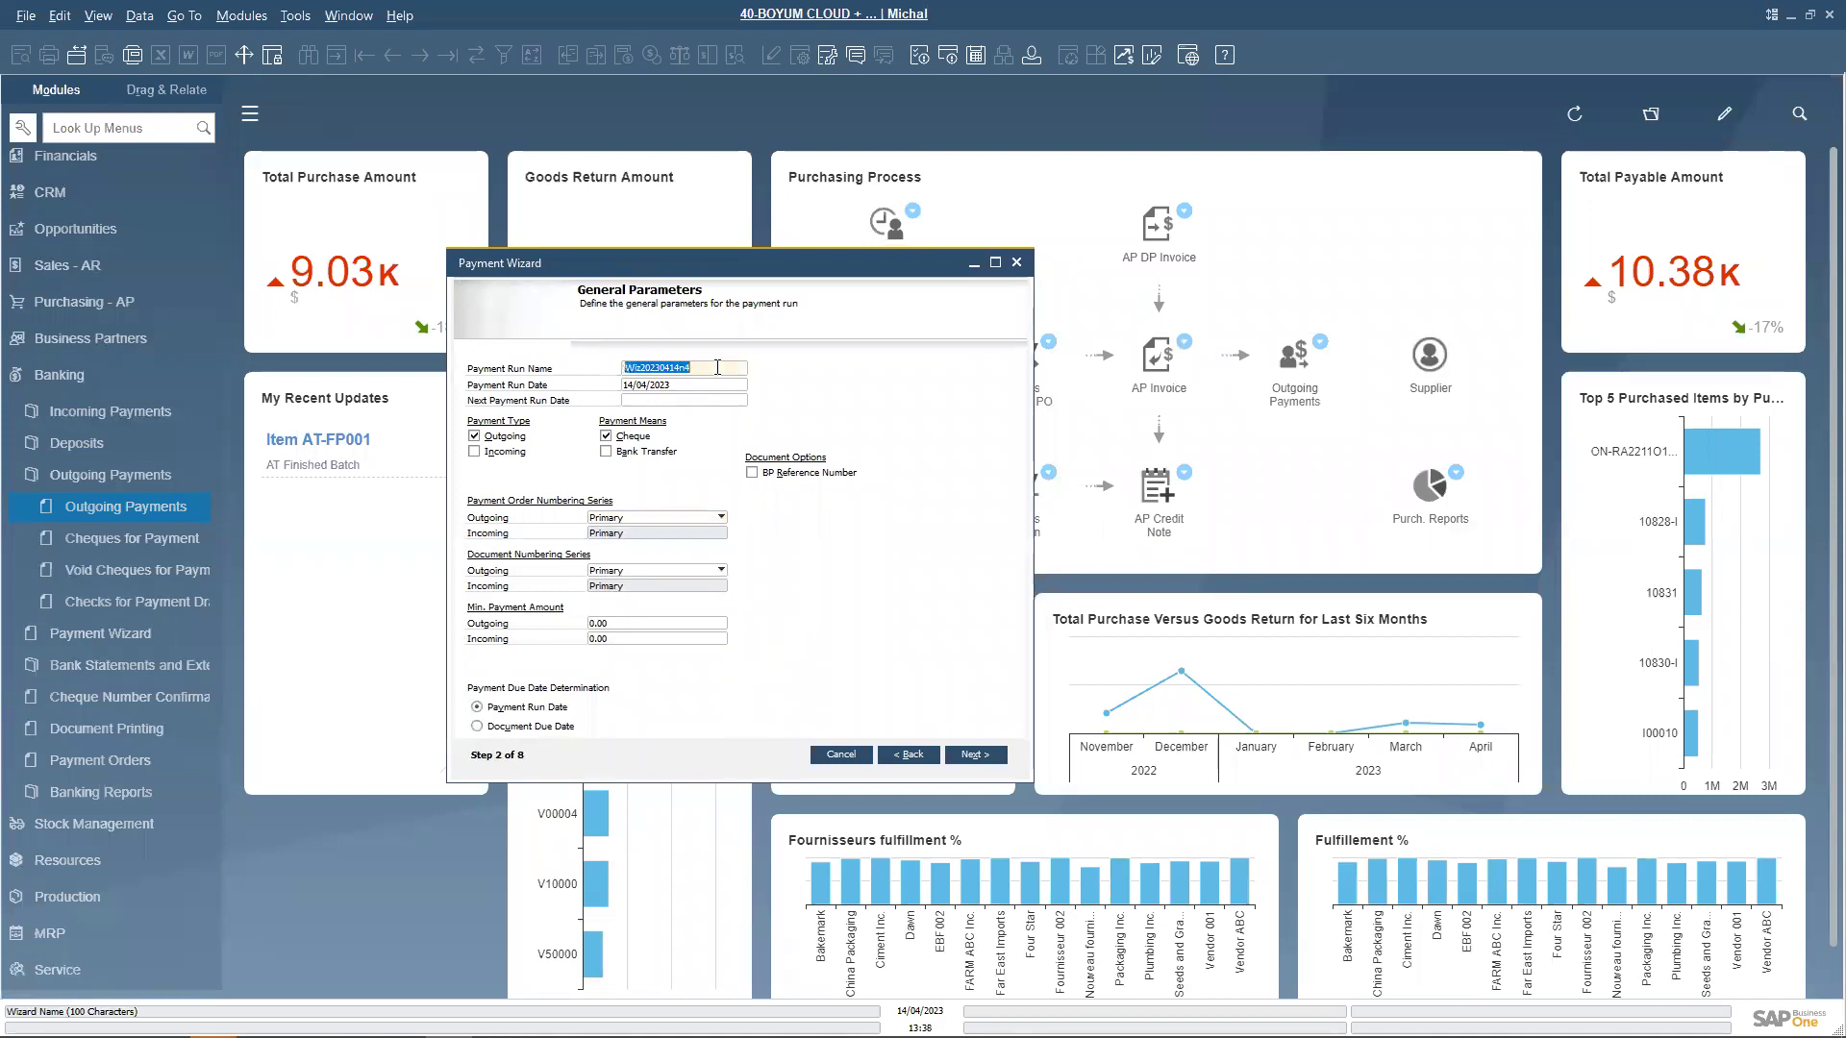
left_click(701, 367)
double_click(665, 369)
left_click_drag(700, 370, 623, 368)
left_click_drag(701, 371, 609, 377)
left_click(711, 385)
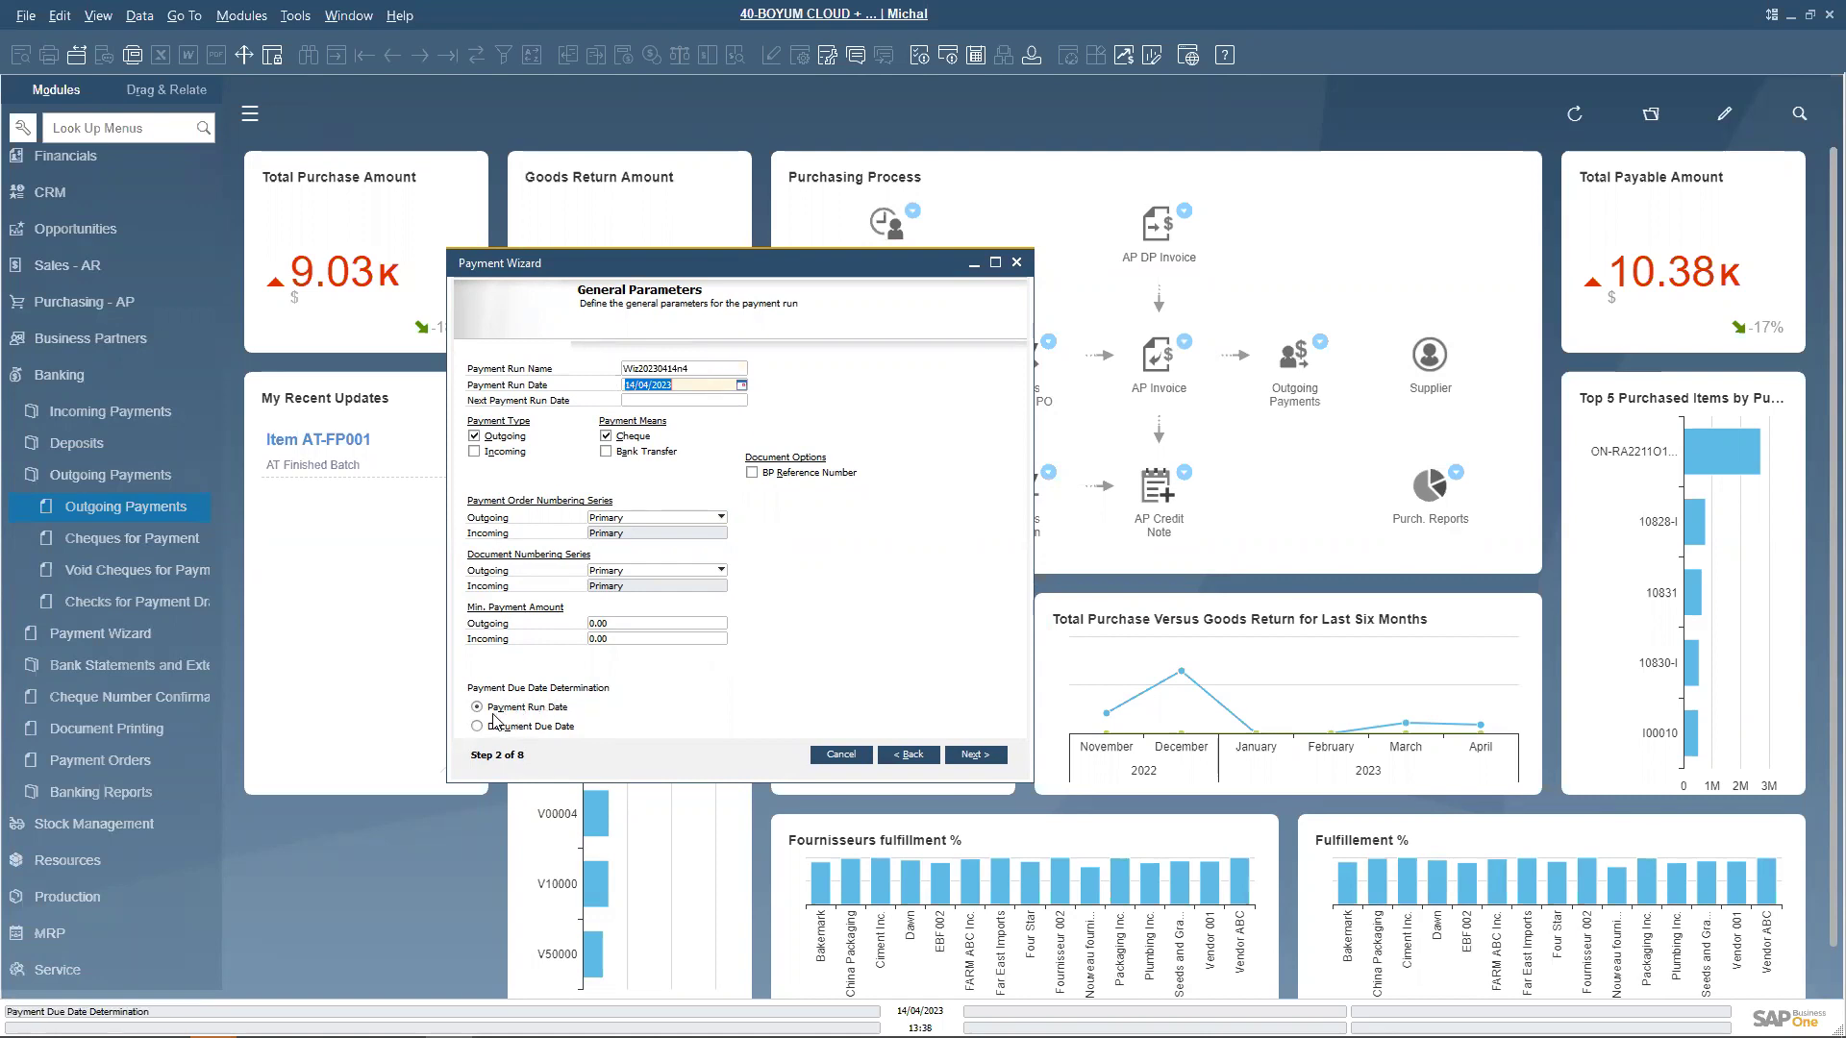
Examine the payment run date and the minimum outgoing payment amount, dismissing the incoming chat notification.
left_click(684, 382)
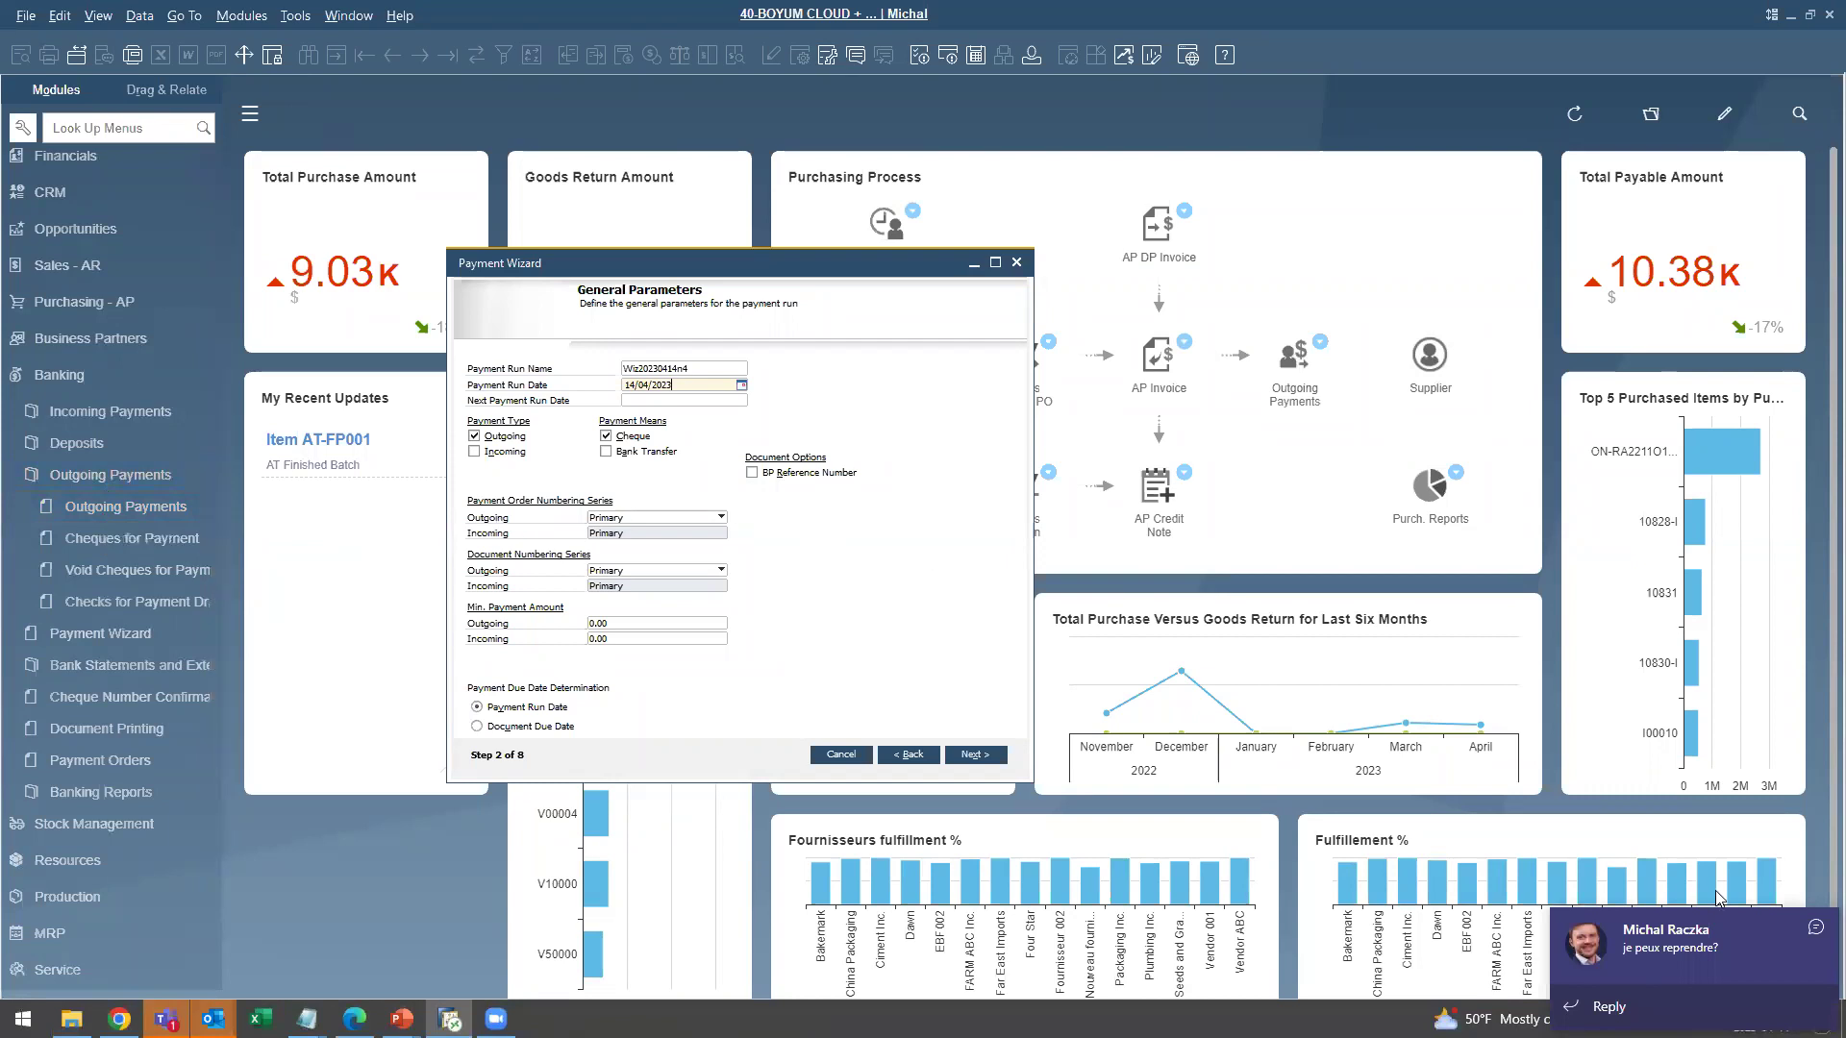
left_click(1808, 931)
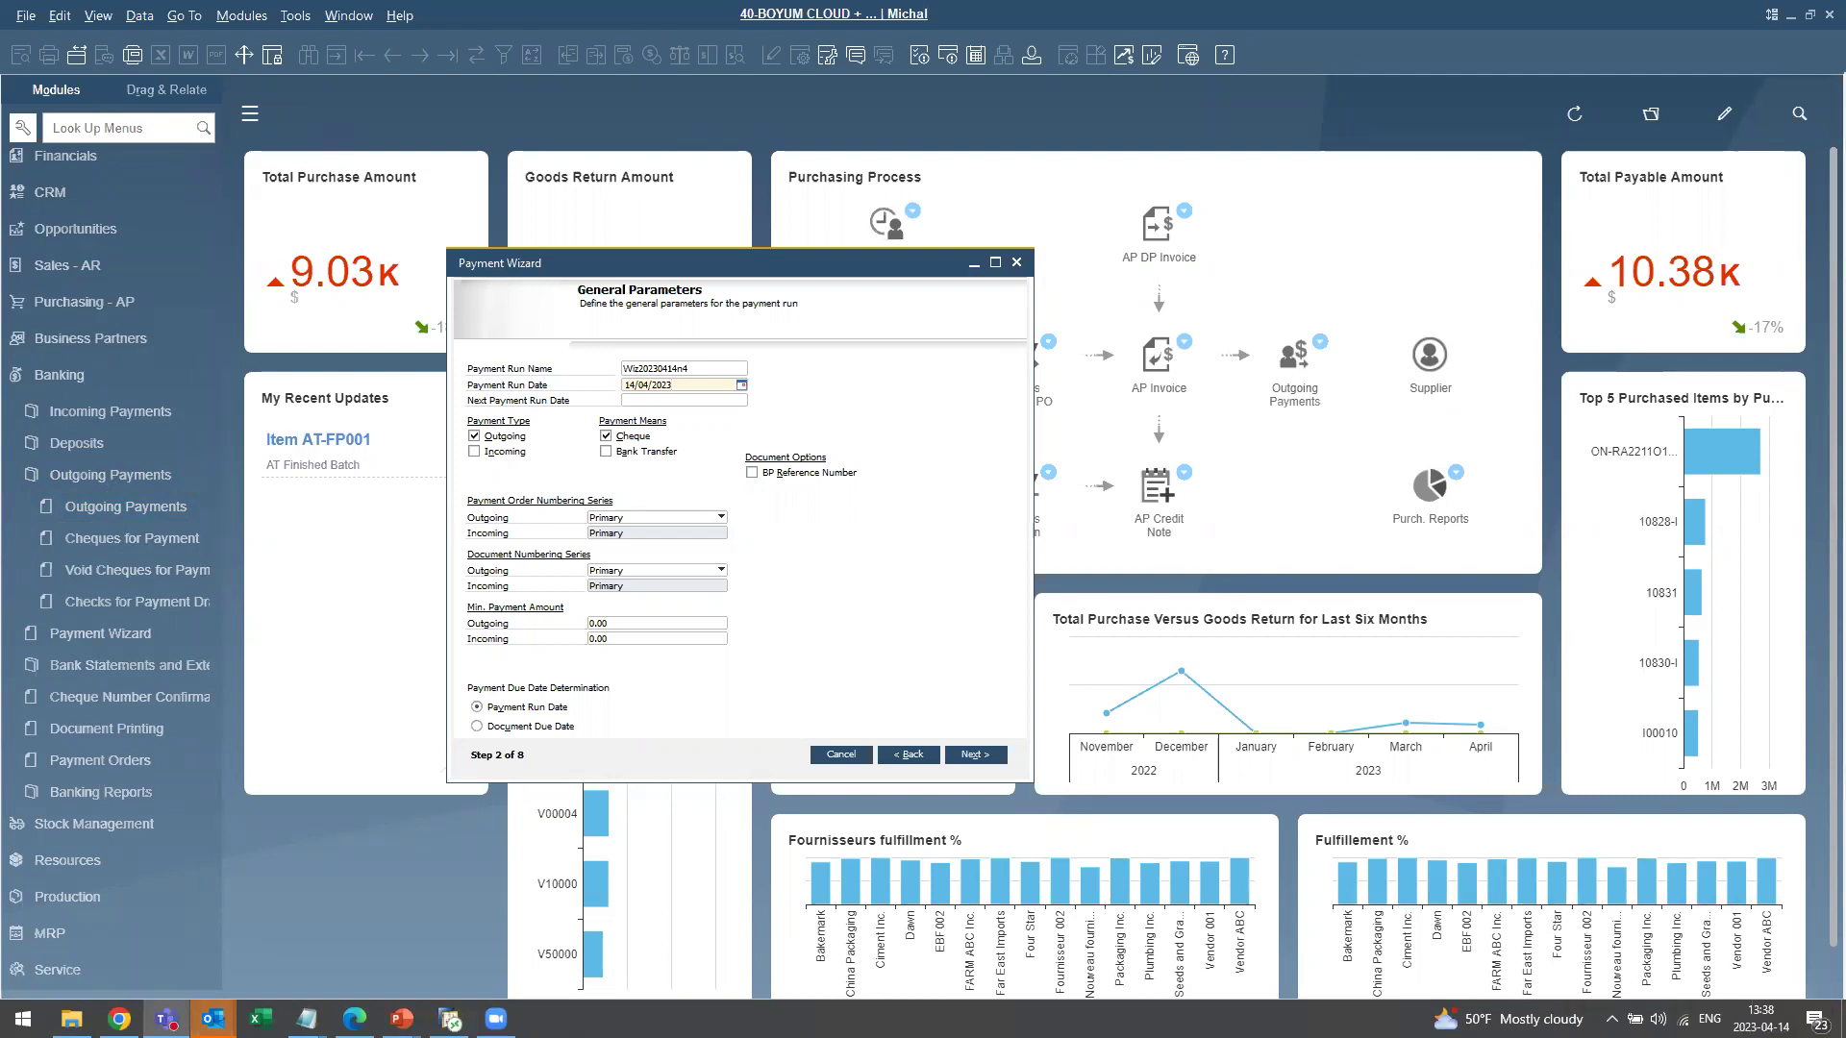
left_click_drag(790, 271, 759, 296)
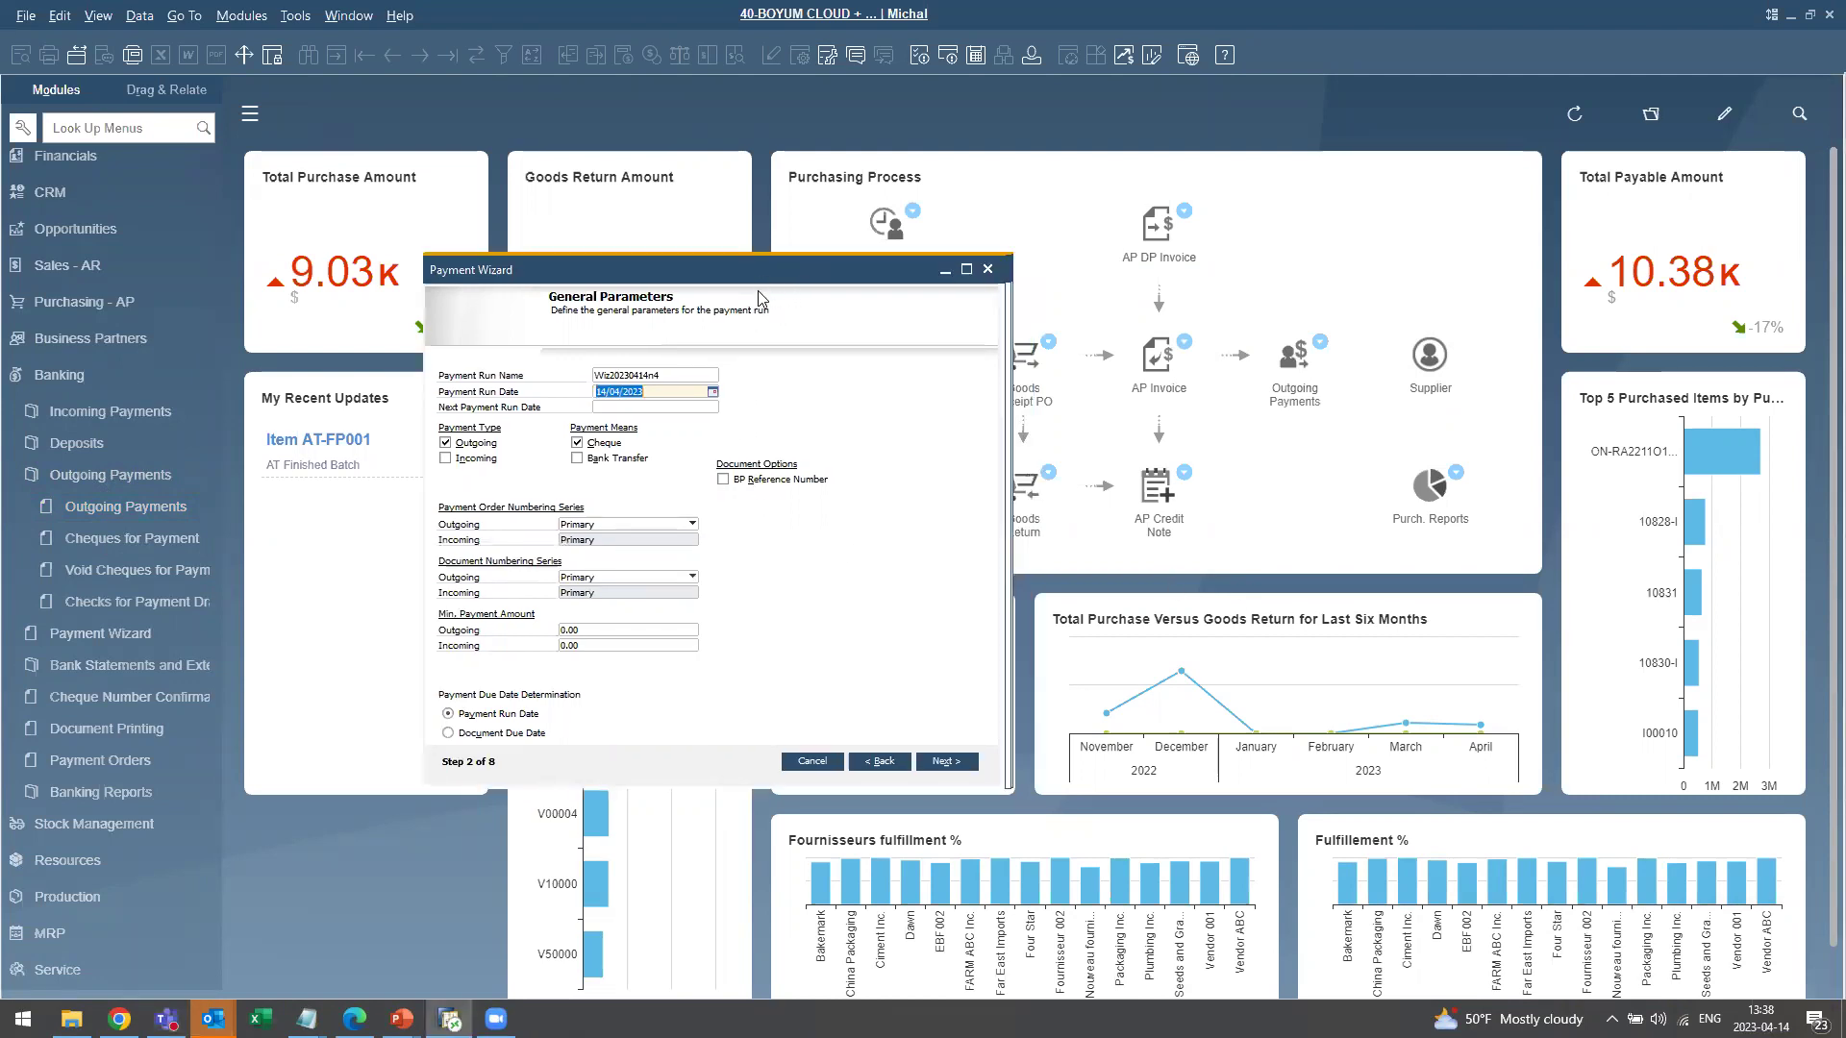
left_click(652, 392)
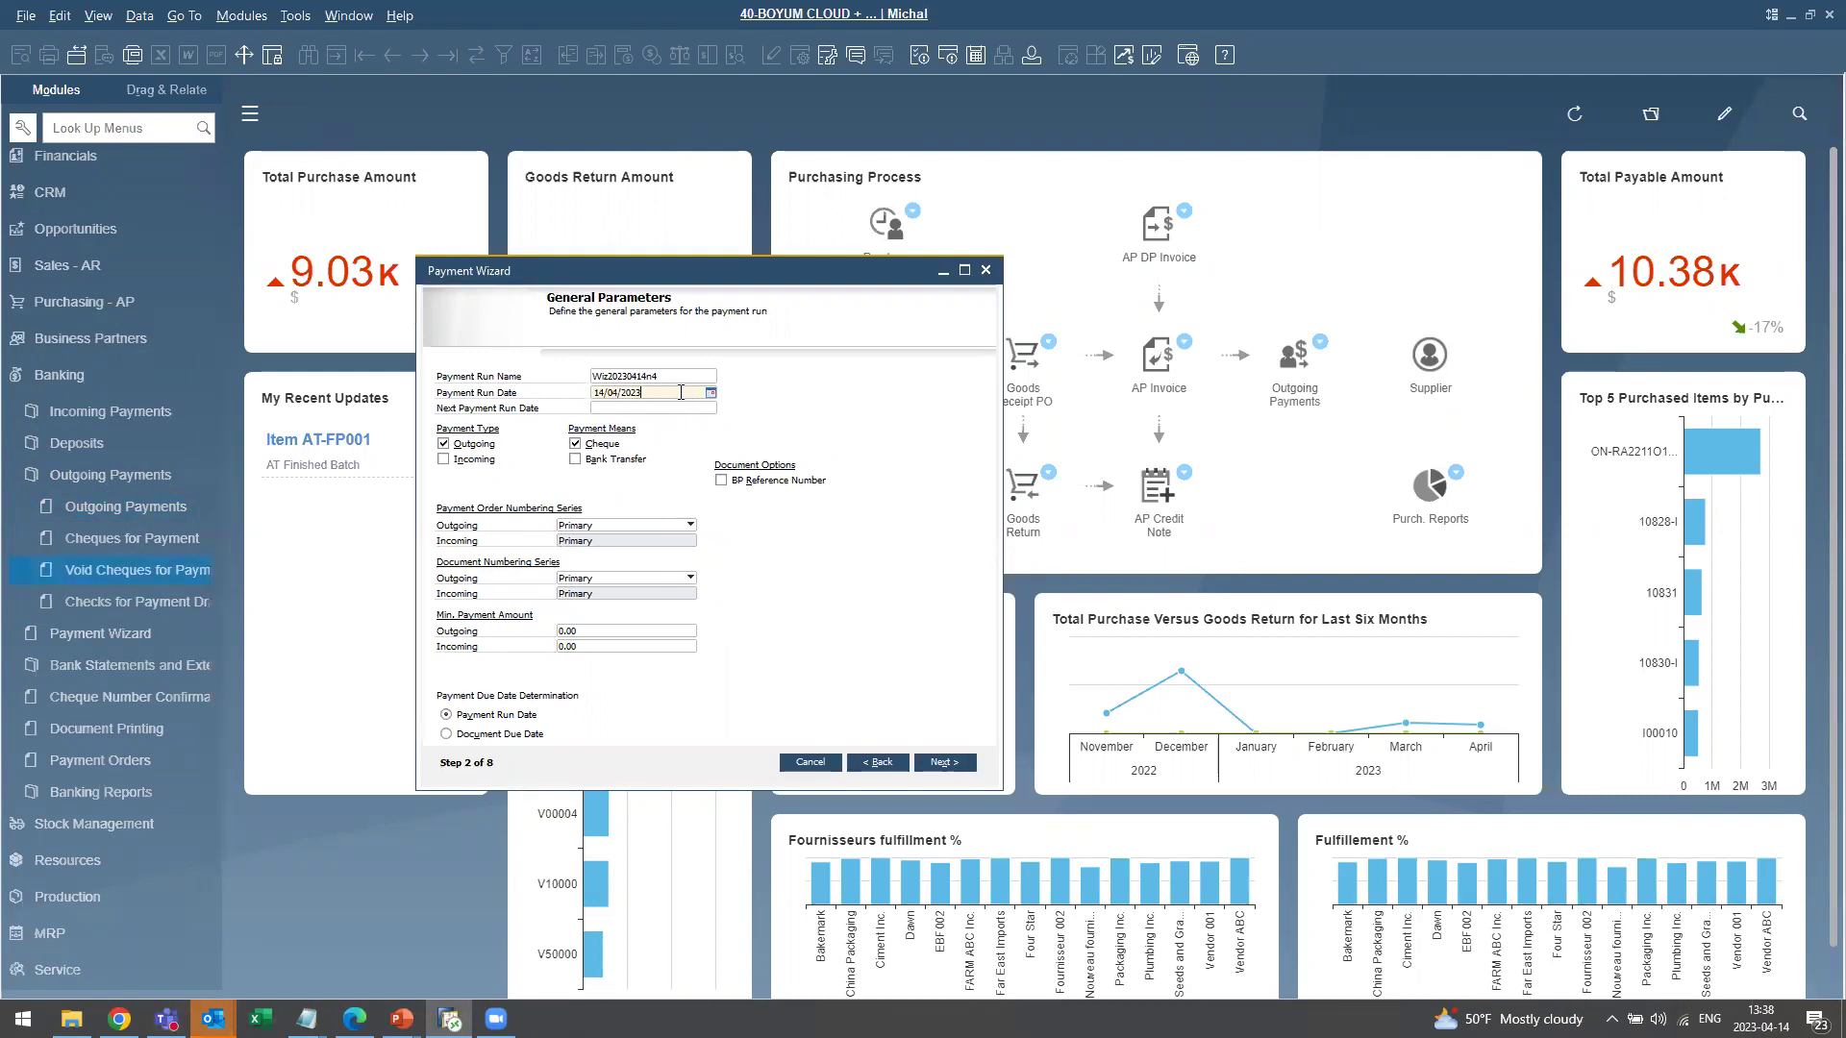
triple_click(625, 388)
left_click_drag(688, 262, 700, 241)
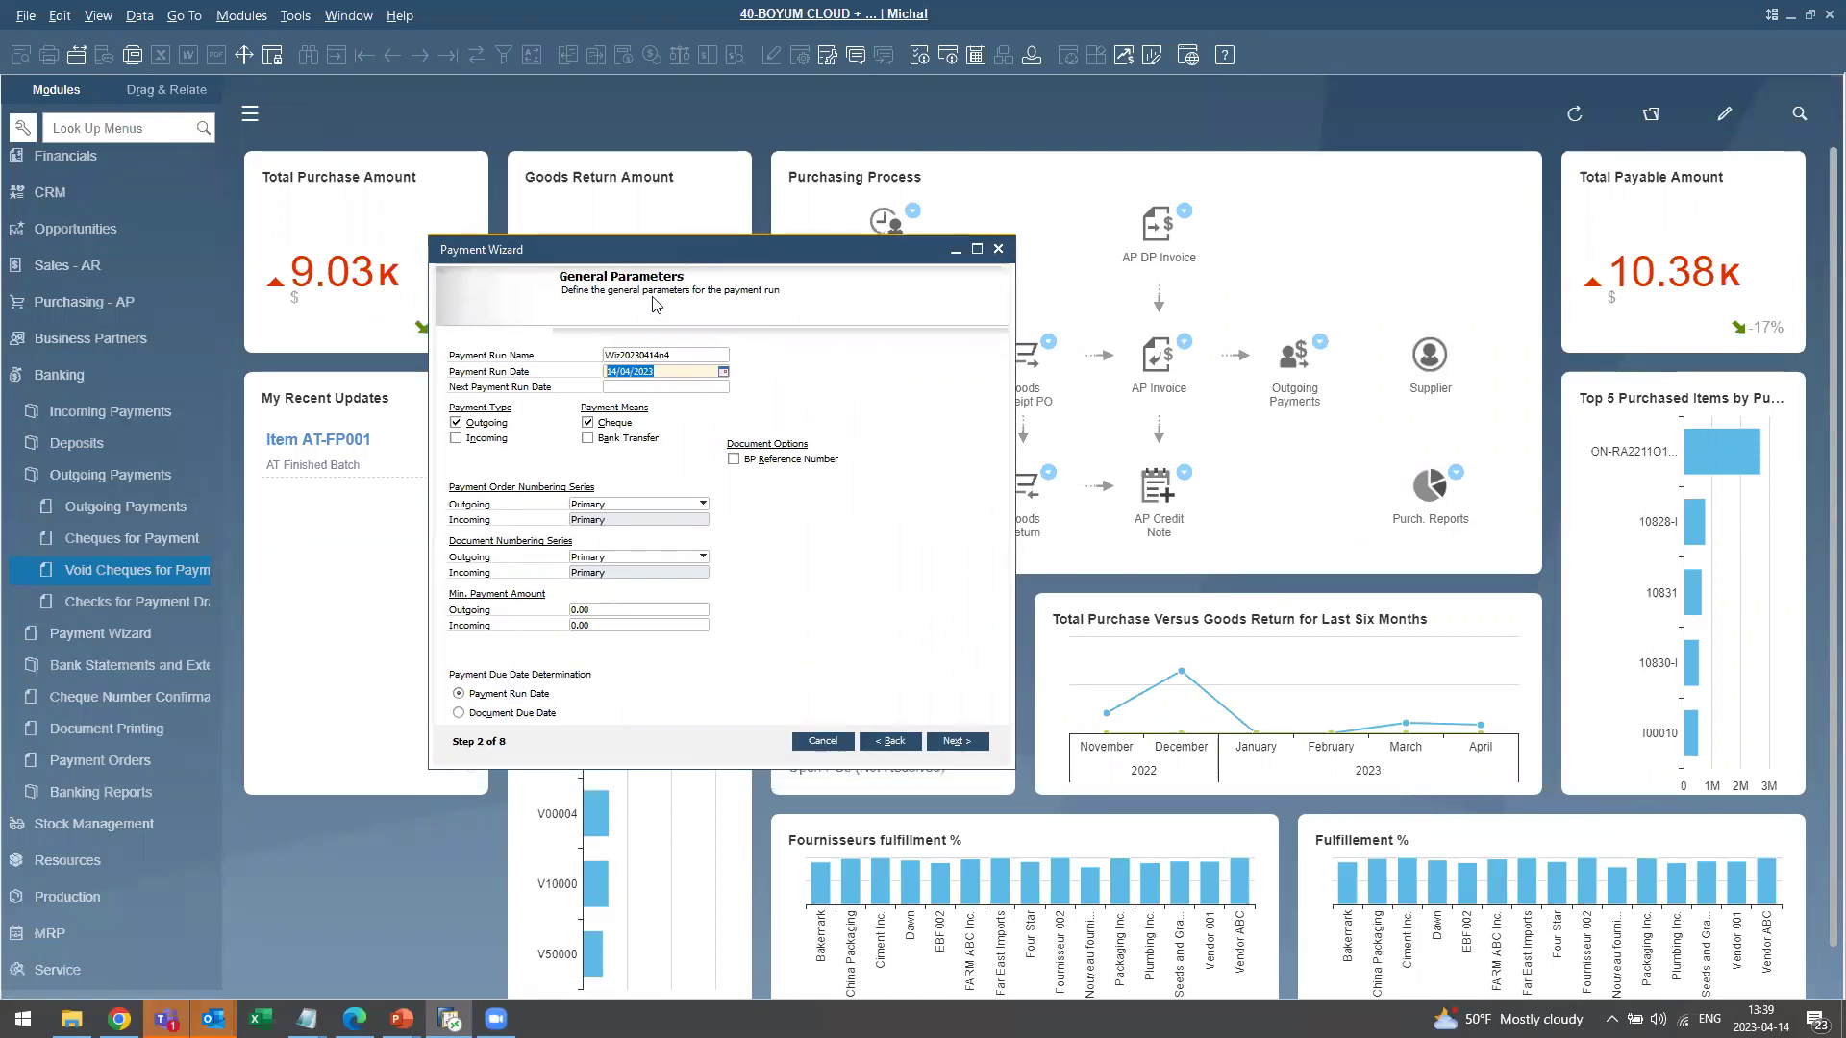
left_click(667, 372)
left_click_drag(754, 252, 775, 244)
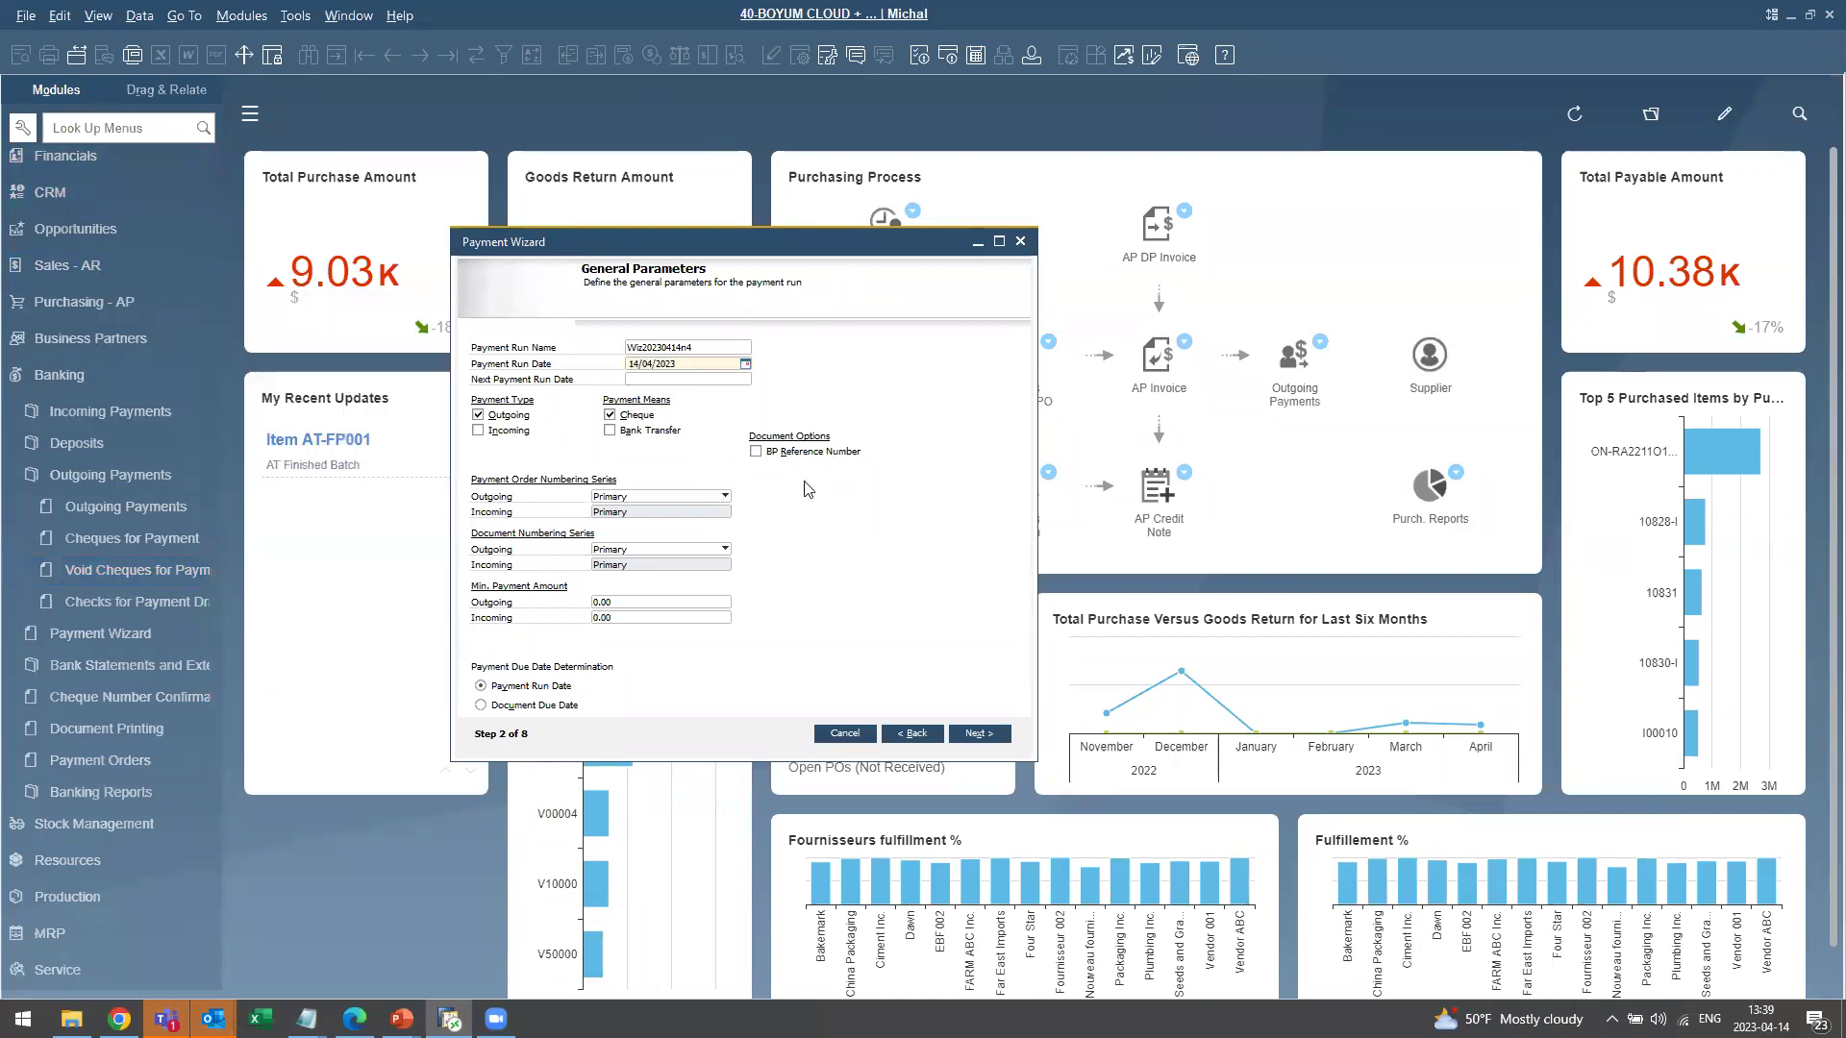
left_click(611, 602)
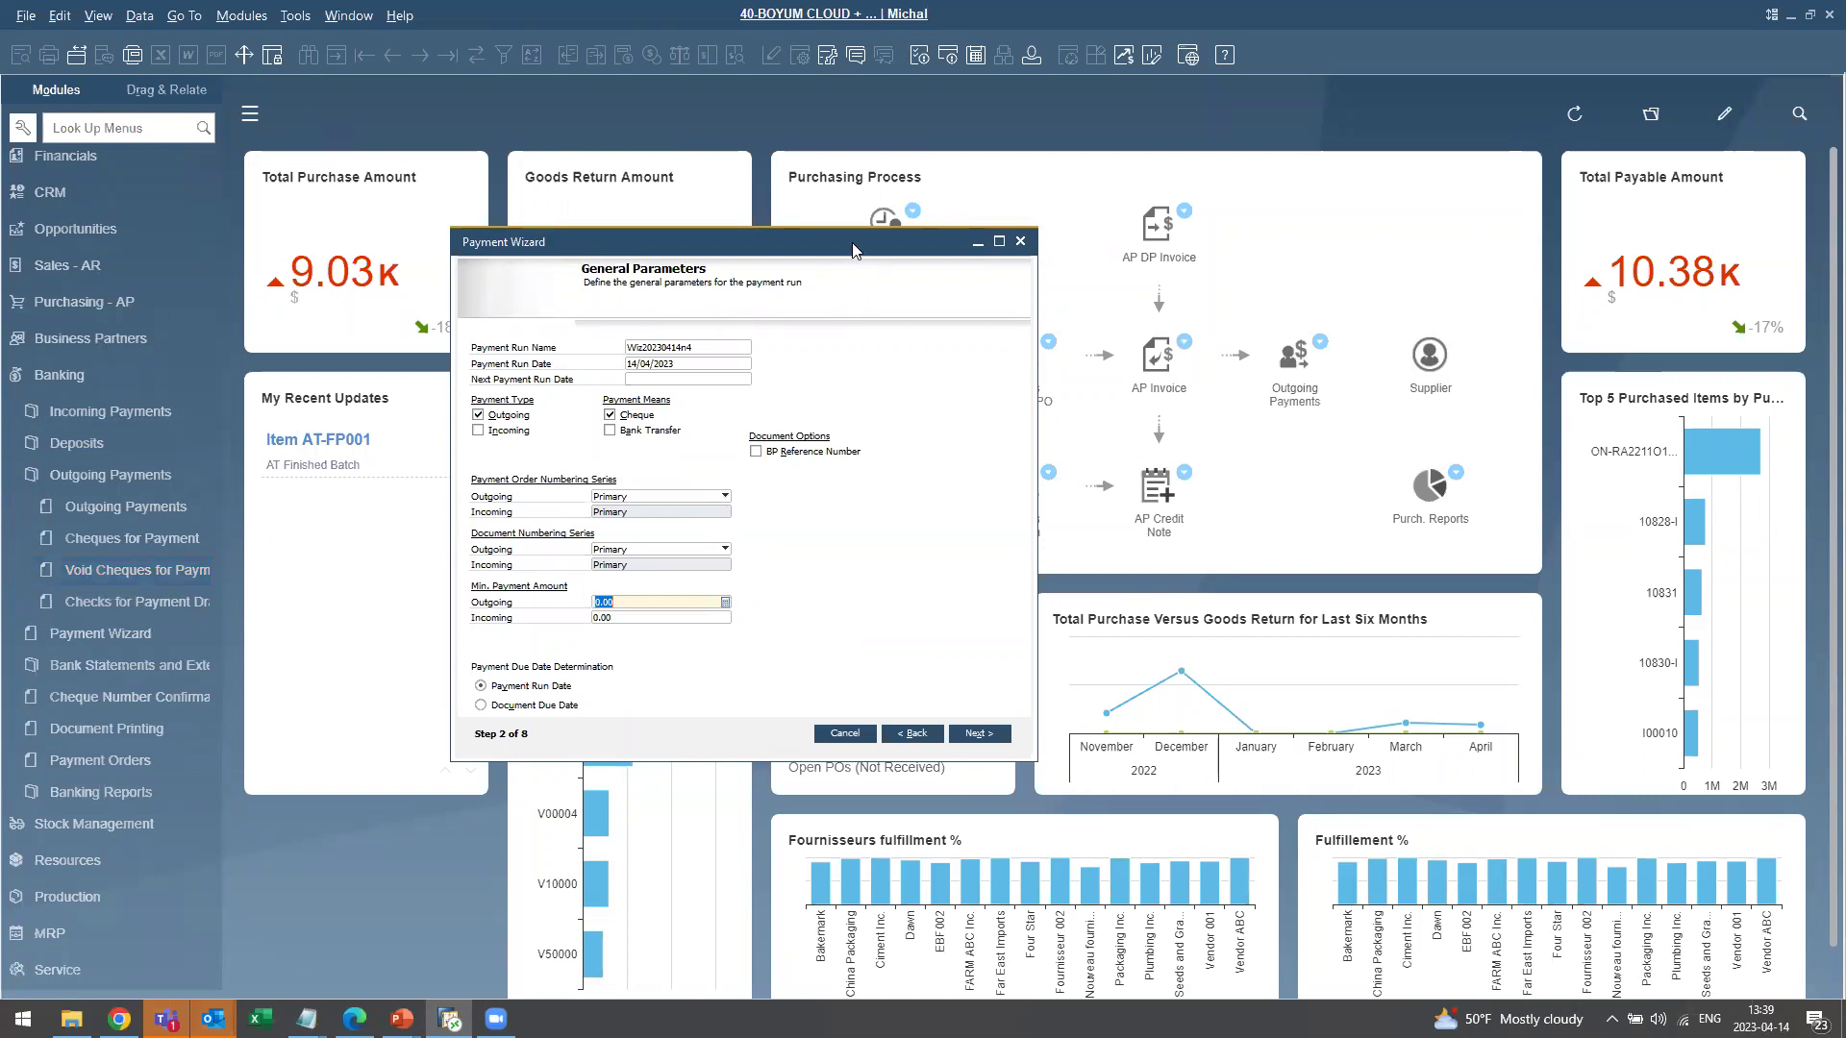
left_click_drag(848, 259, 843, 272)
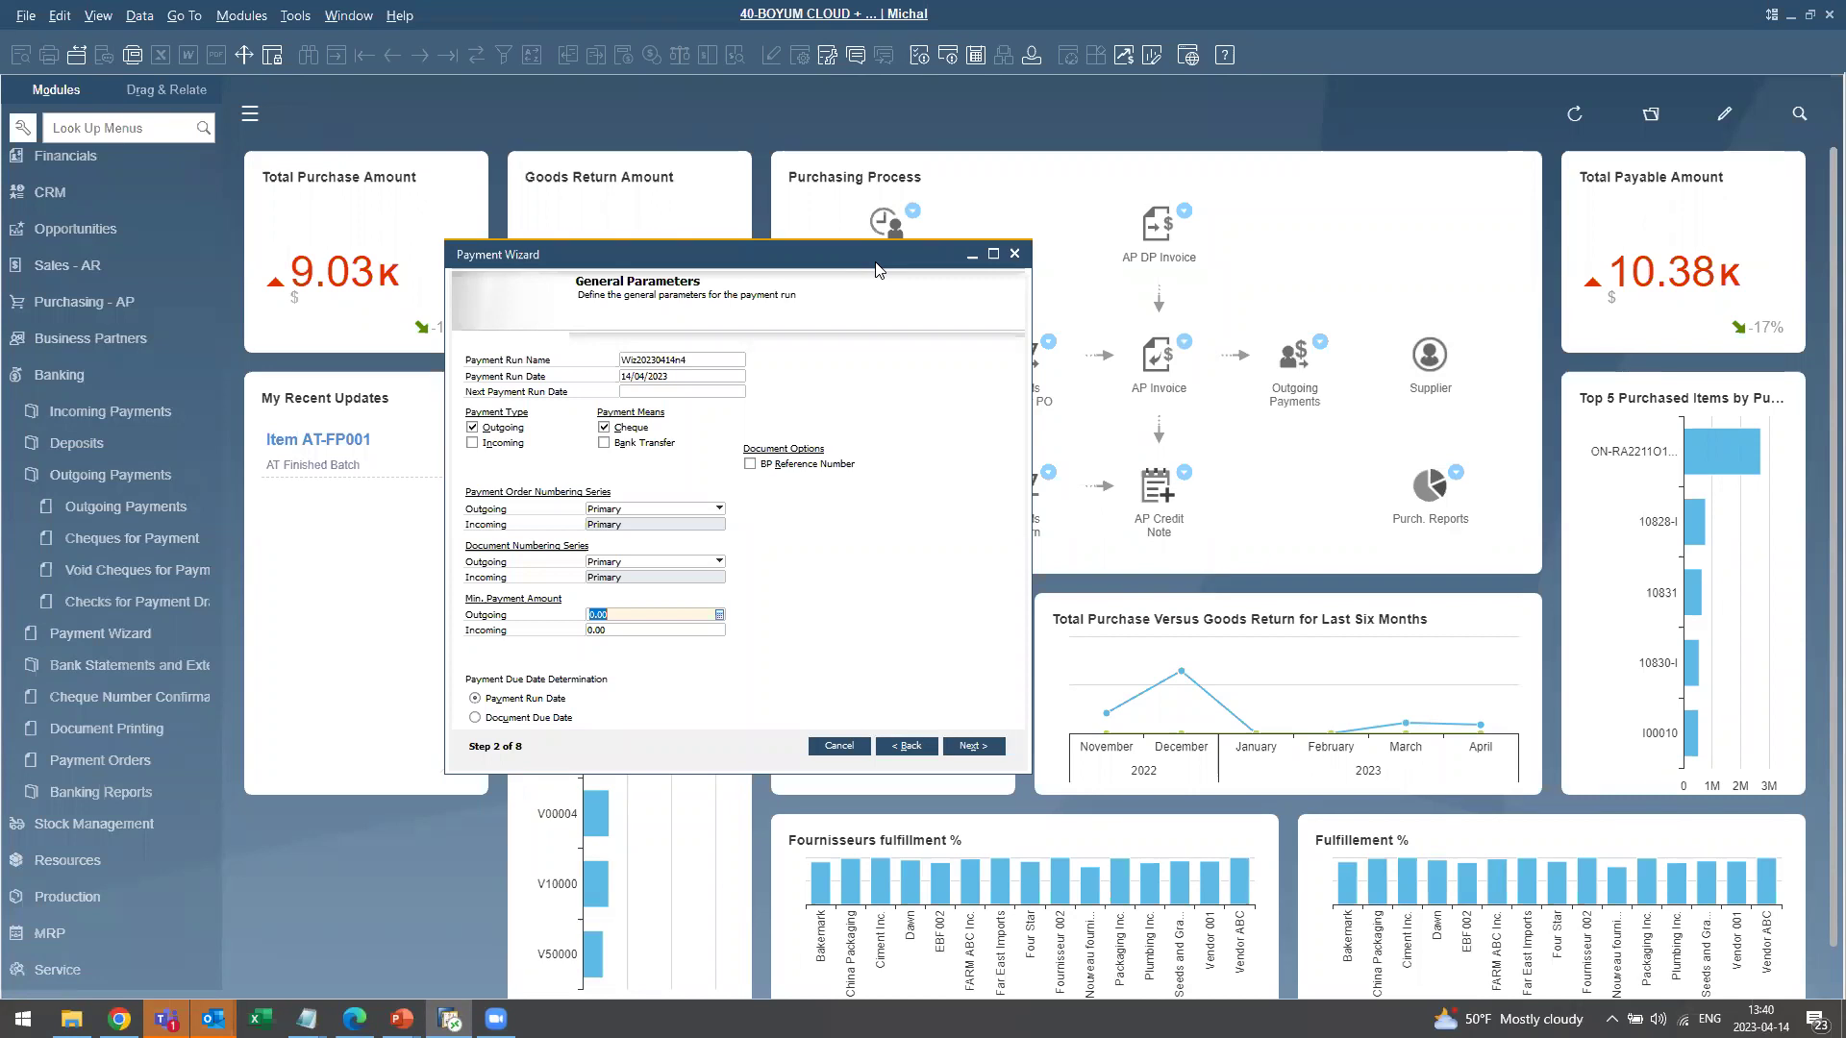
left_click_drag(875, 271, 929, 303)
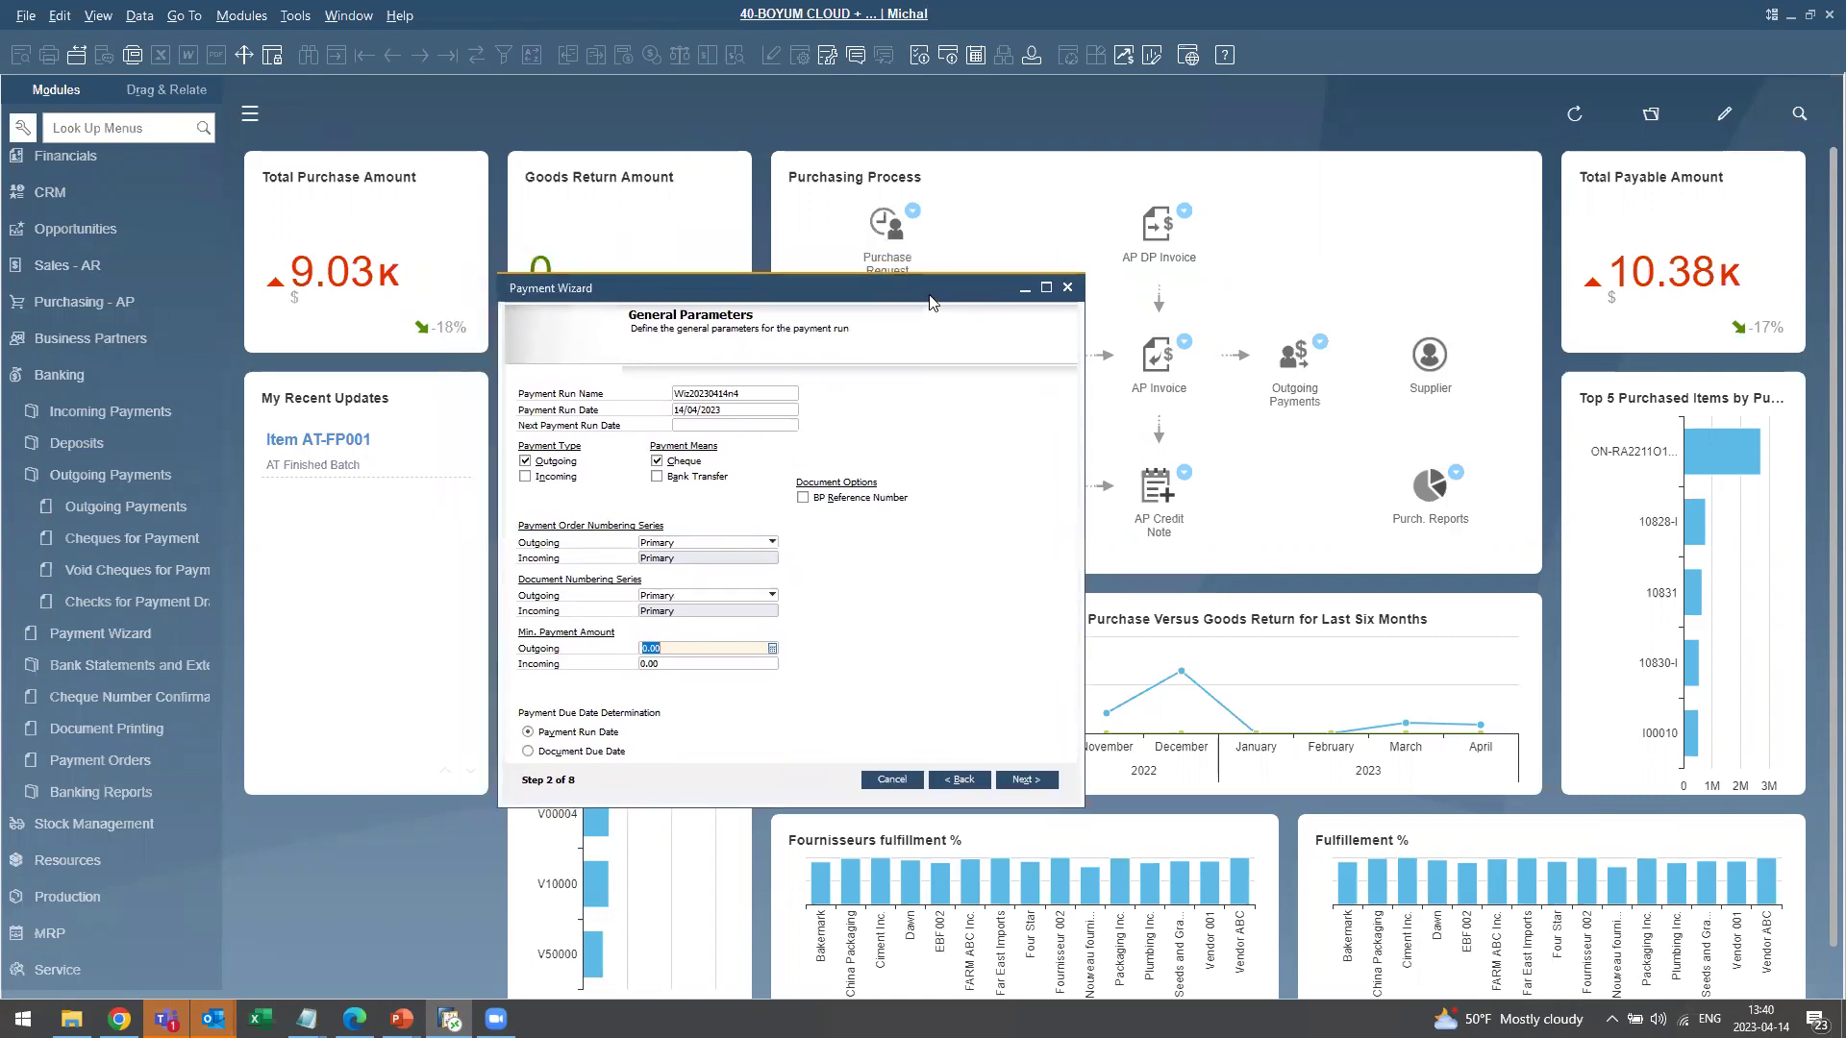
left_click_drag(925, 295, 892, 258)
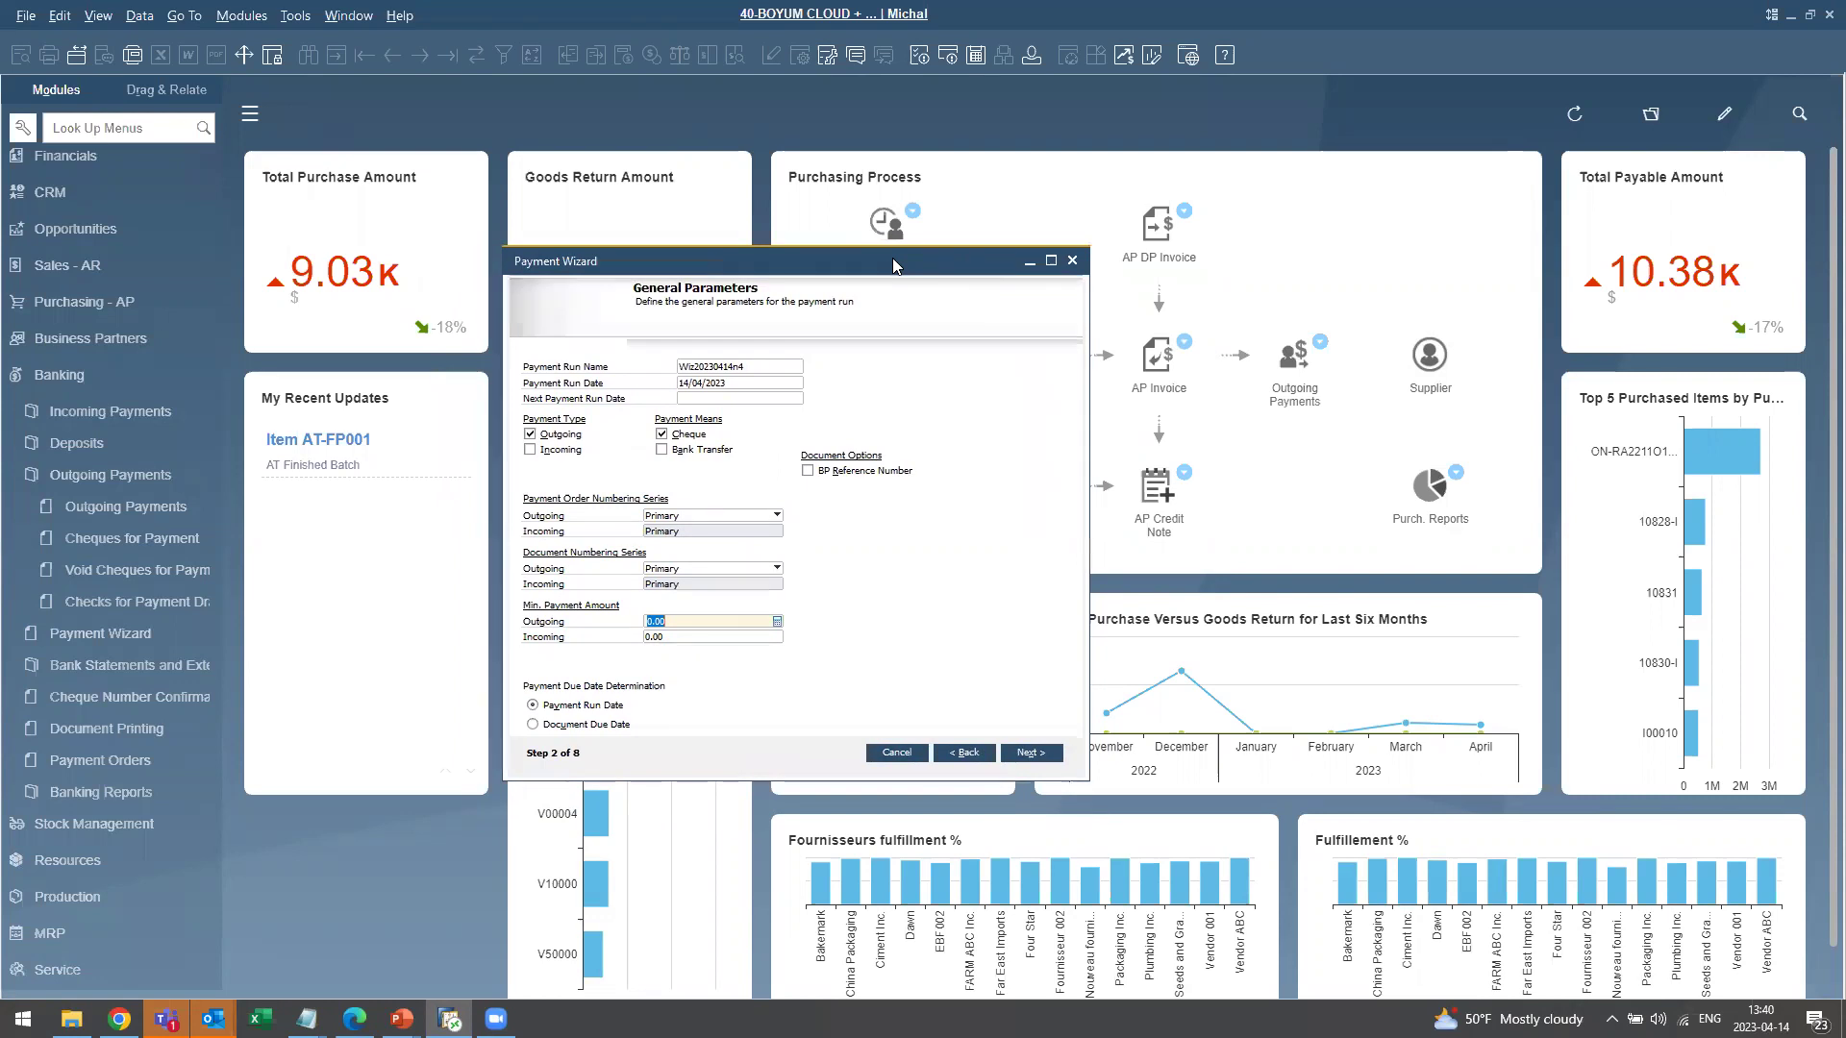
Open the Business Partner Master Data beside the Payment Wizard and display the last record.
left_click(147, 341)
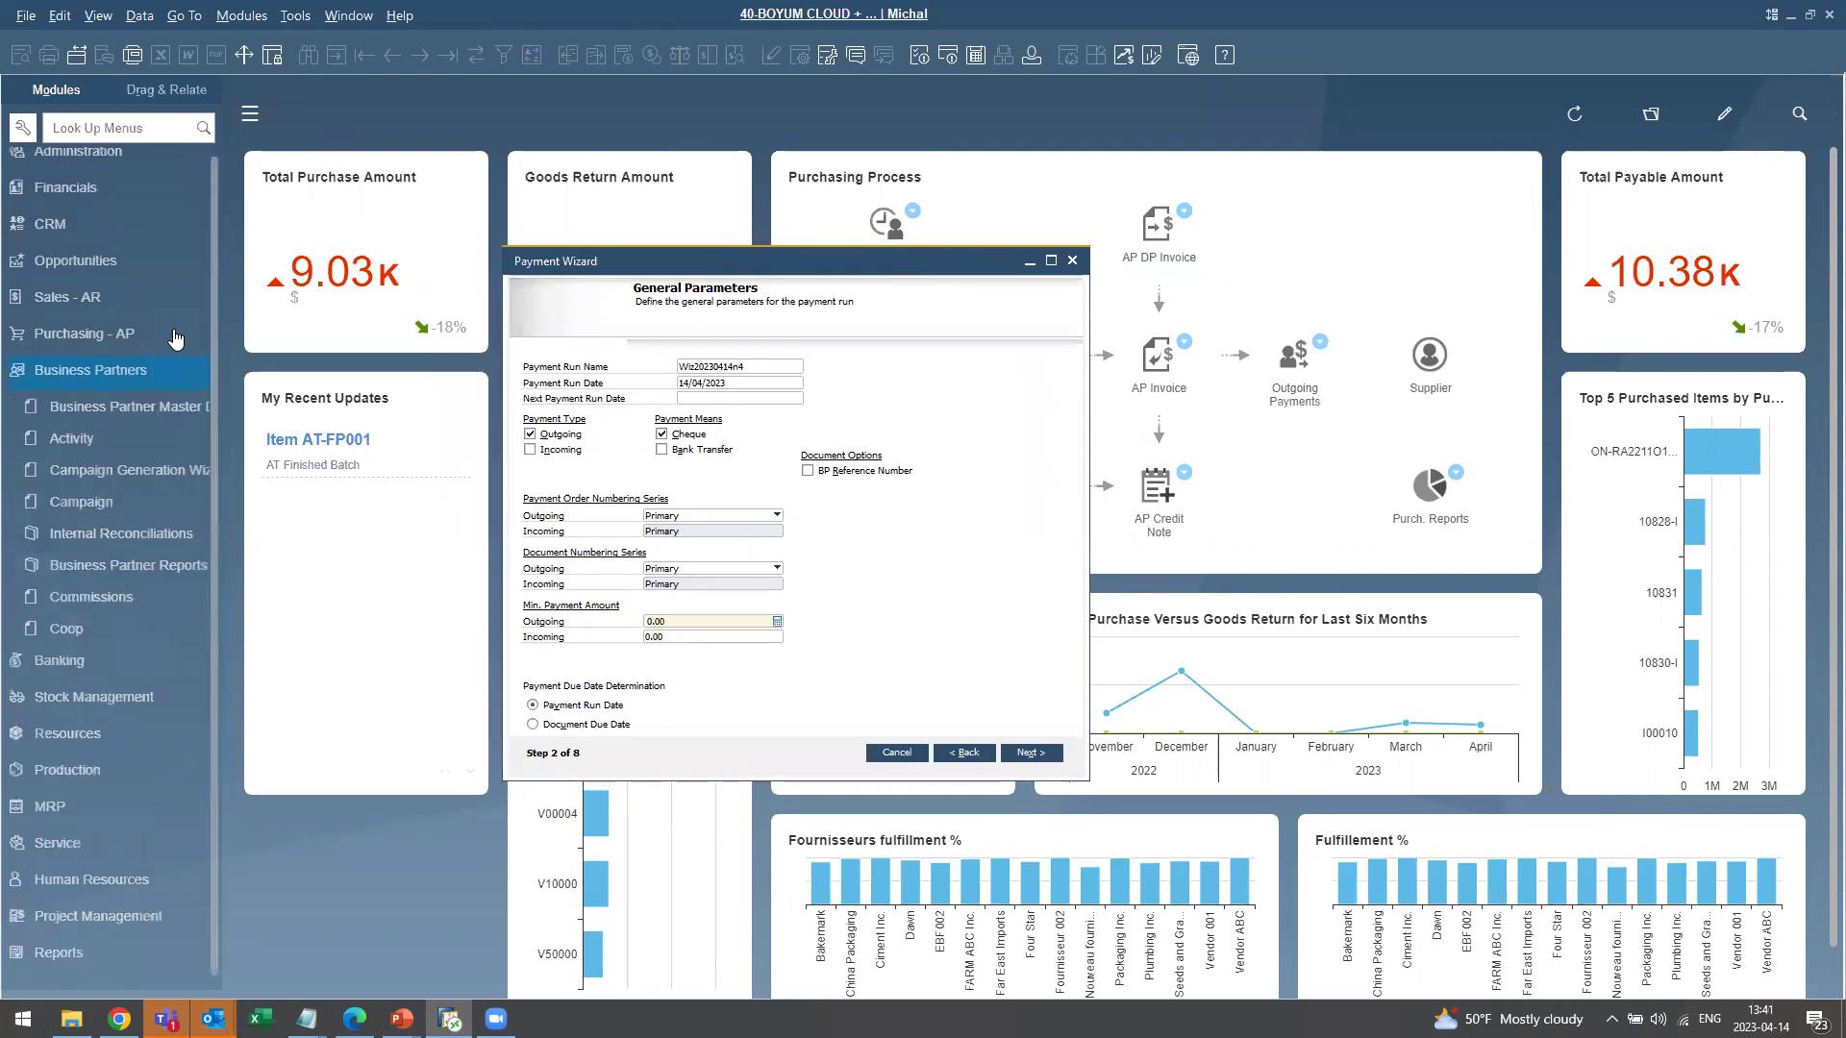
left_click(105, 403)
left_click_drag(1135, 192, 606, 226)
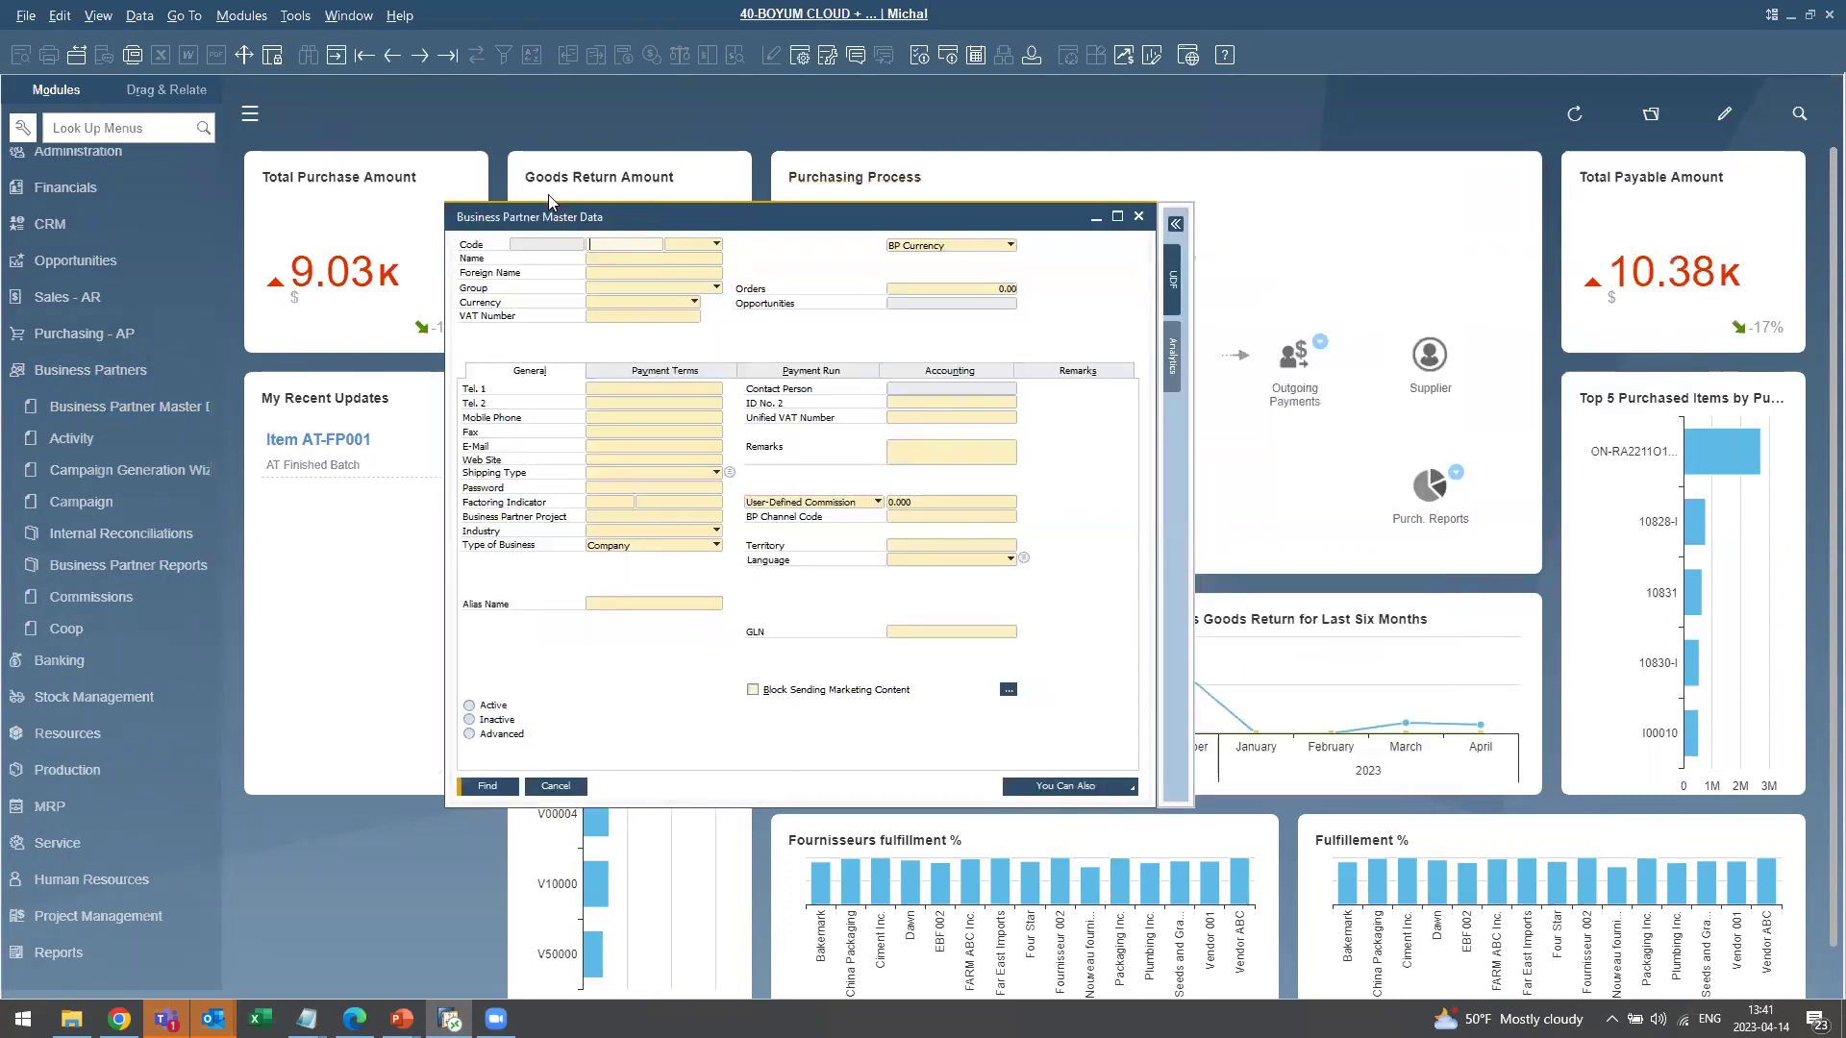
left_click_drag(683, 219, 577, 223)
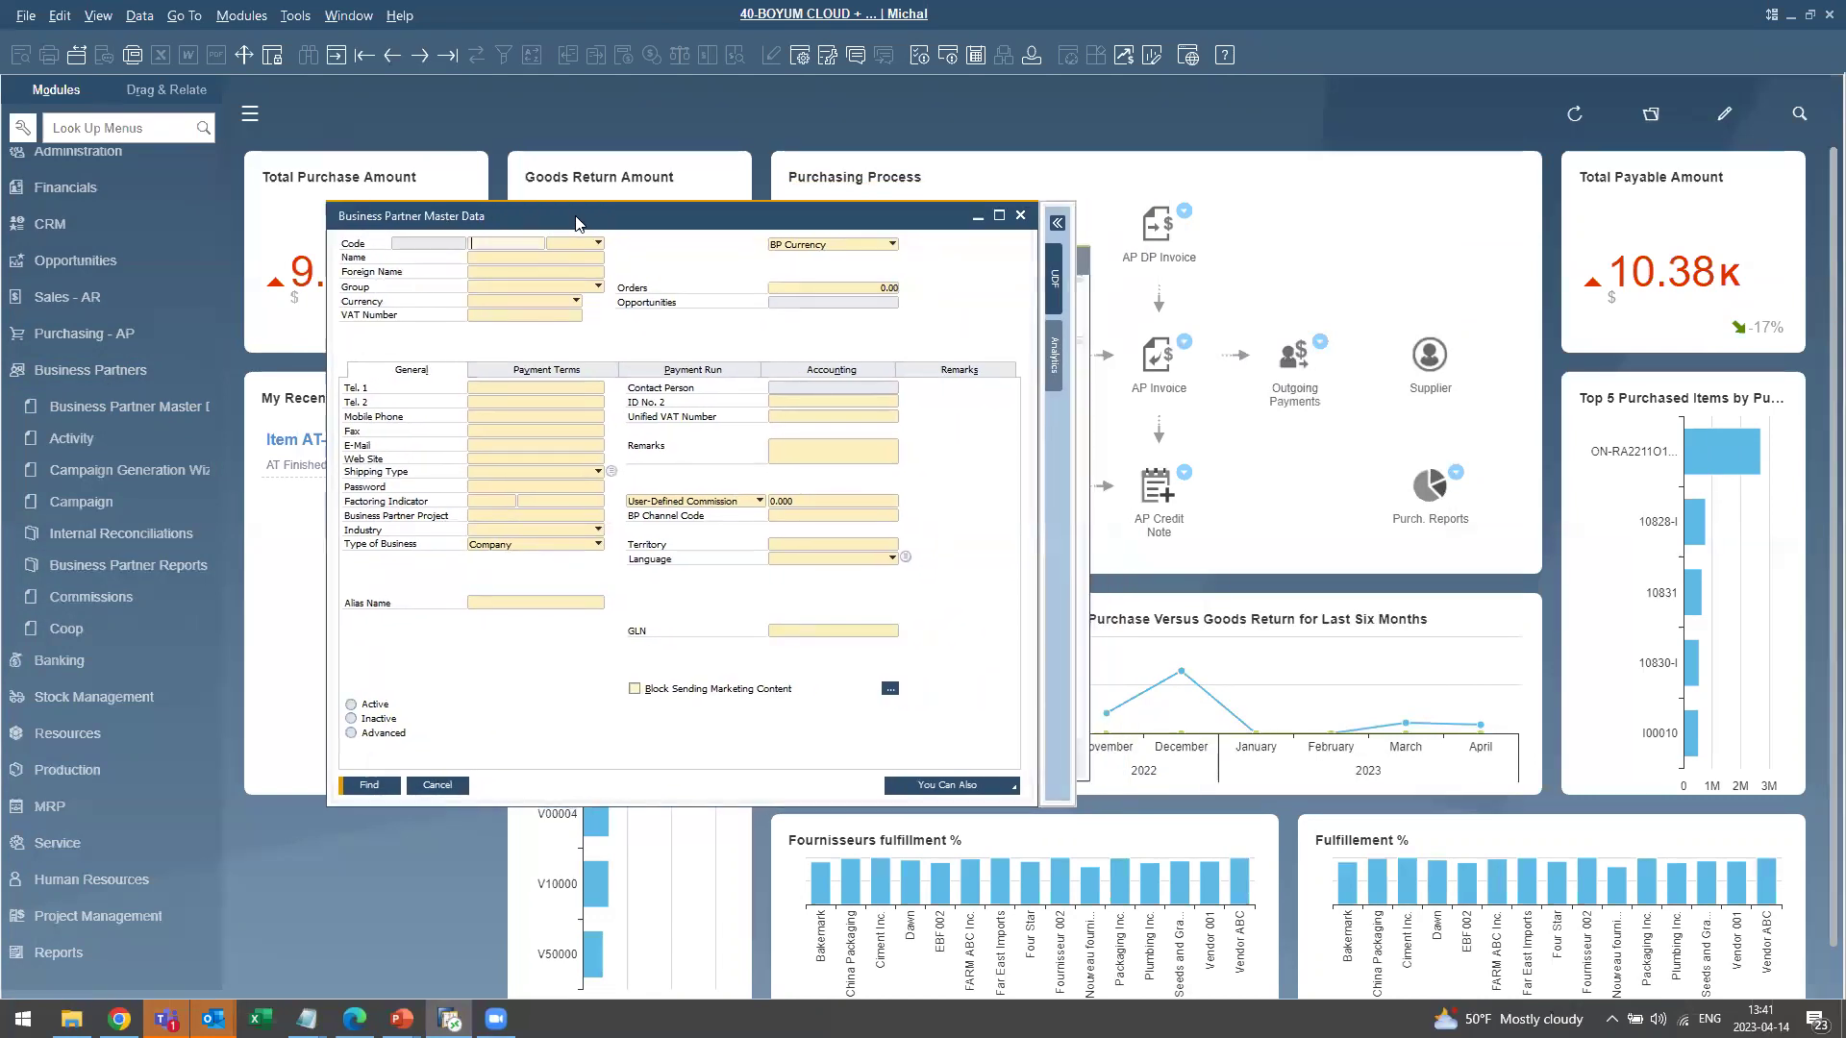
left_click(455, 56)
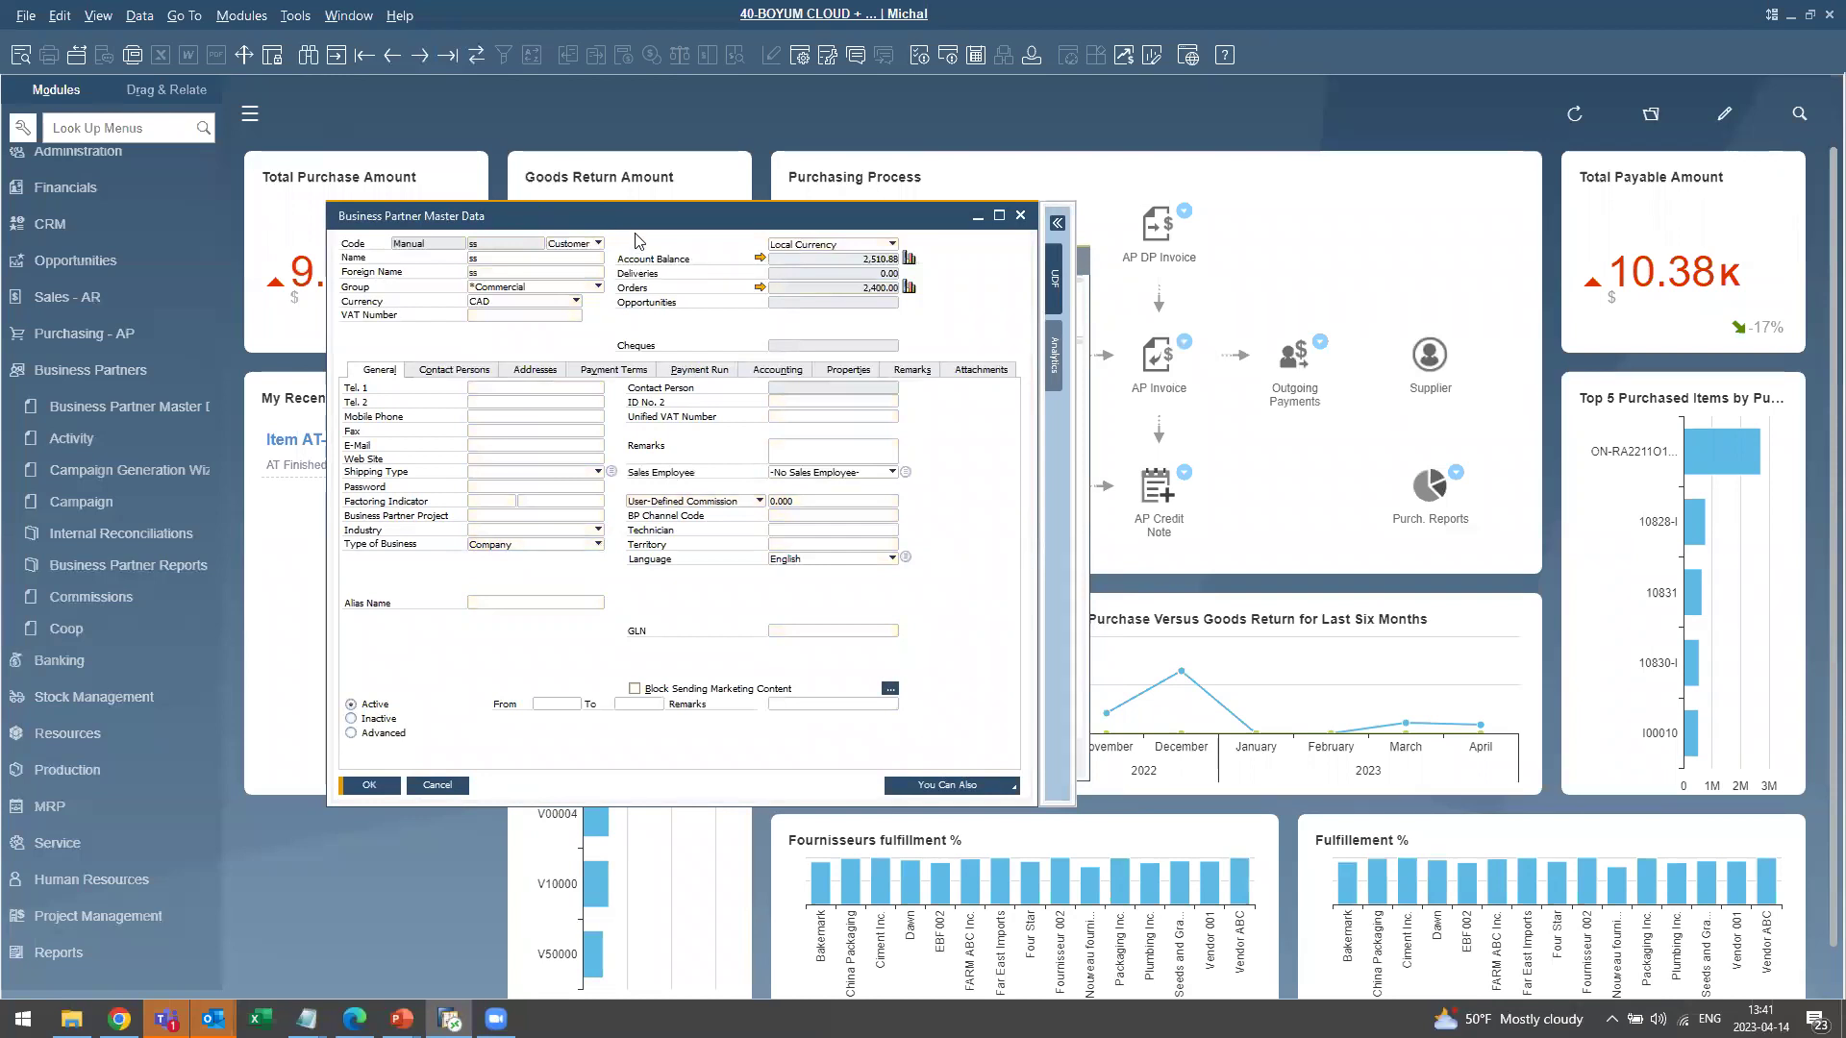
left_click_drag(635, 215, 609, 133)
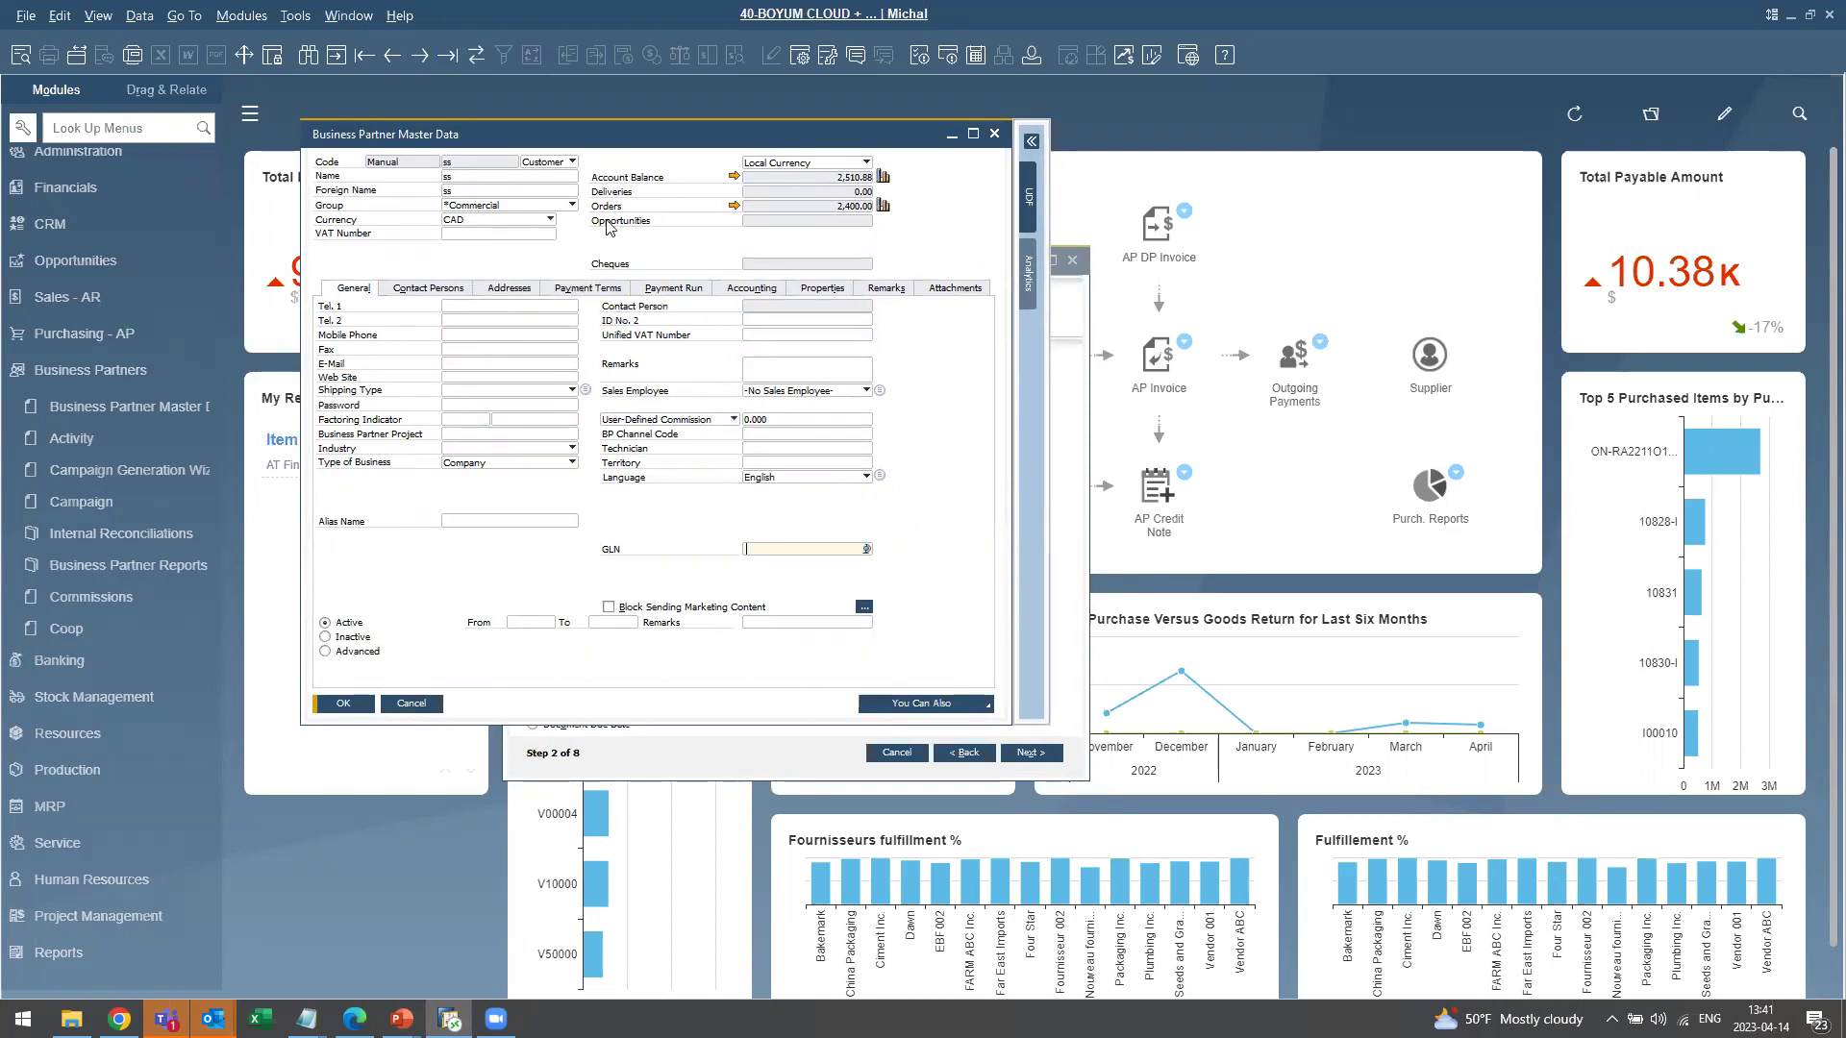
left_click_drag(567, 135, 567, 148)
Search all business partners of type Supplier with the wildcard * and open Fournisseur 002.
left_click(315, 57)
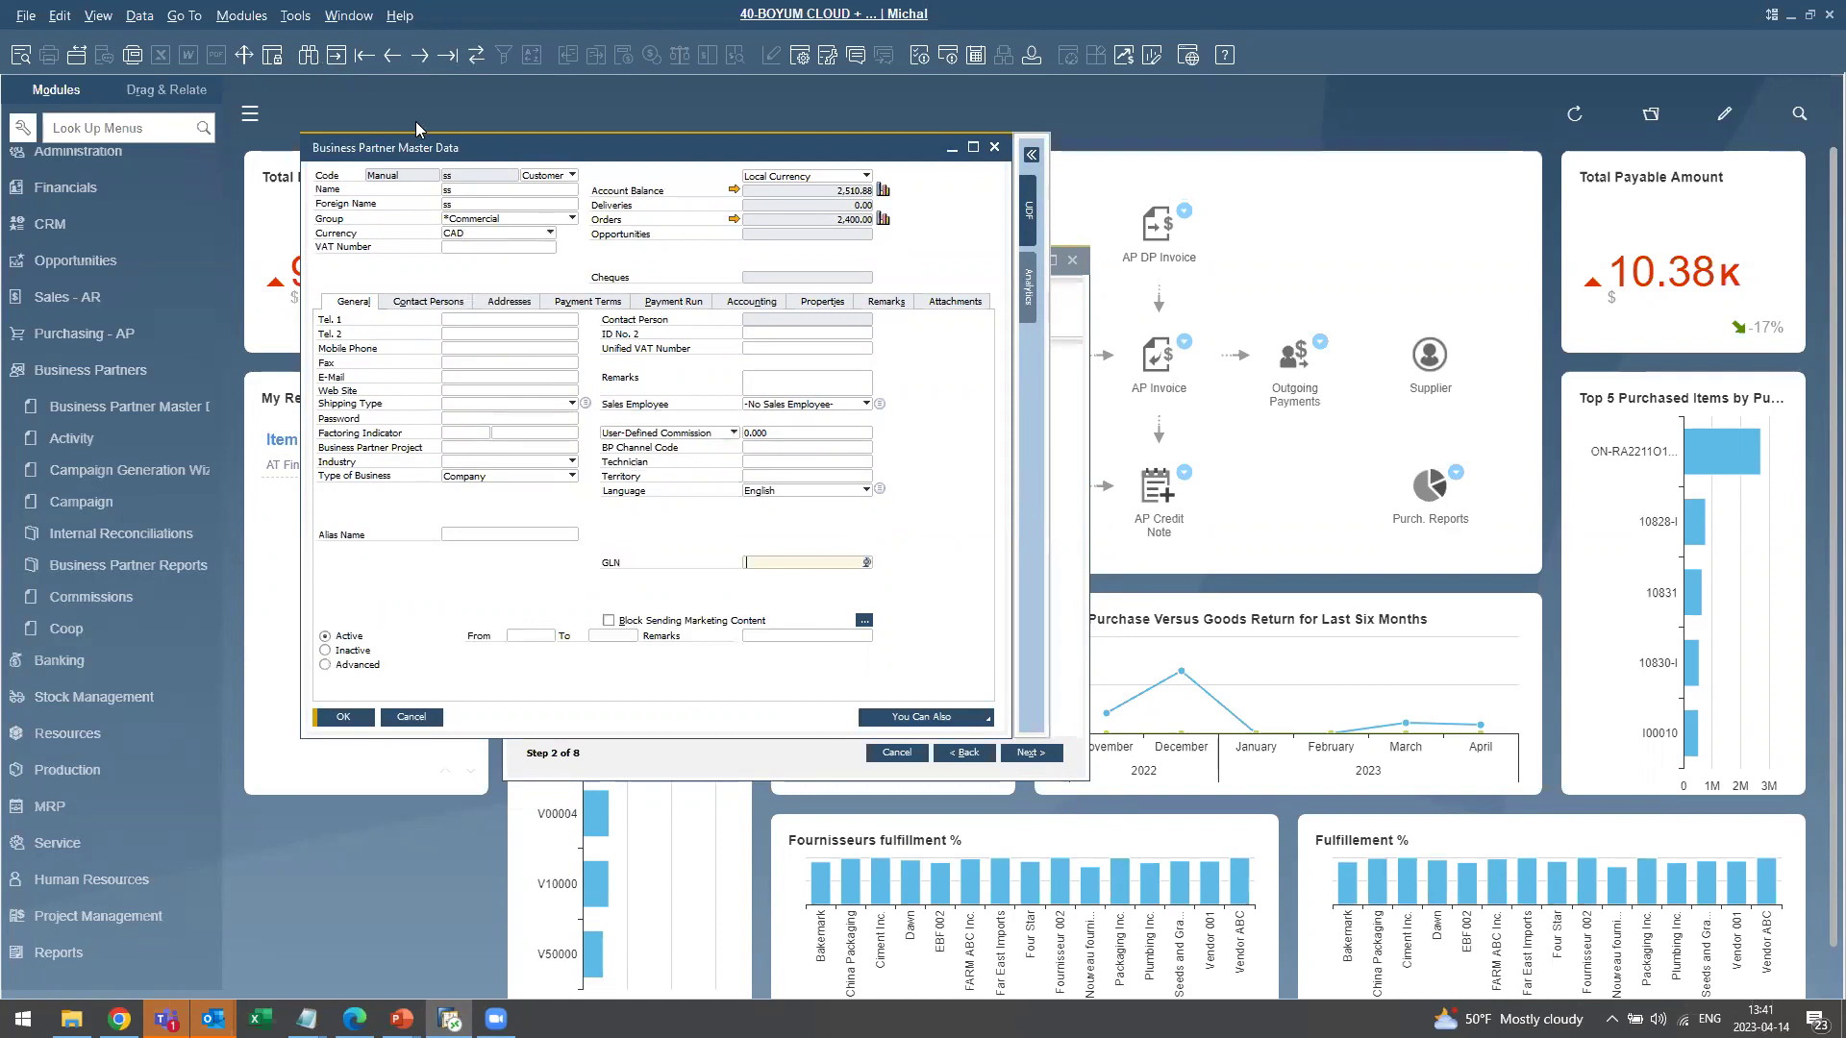
left_click(568, 176)
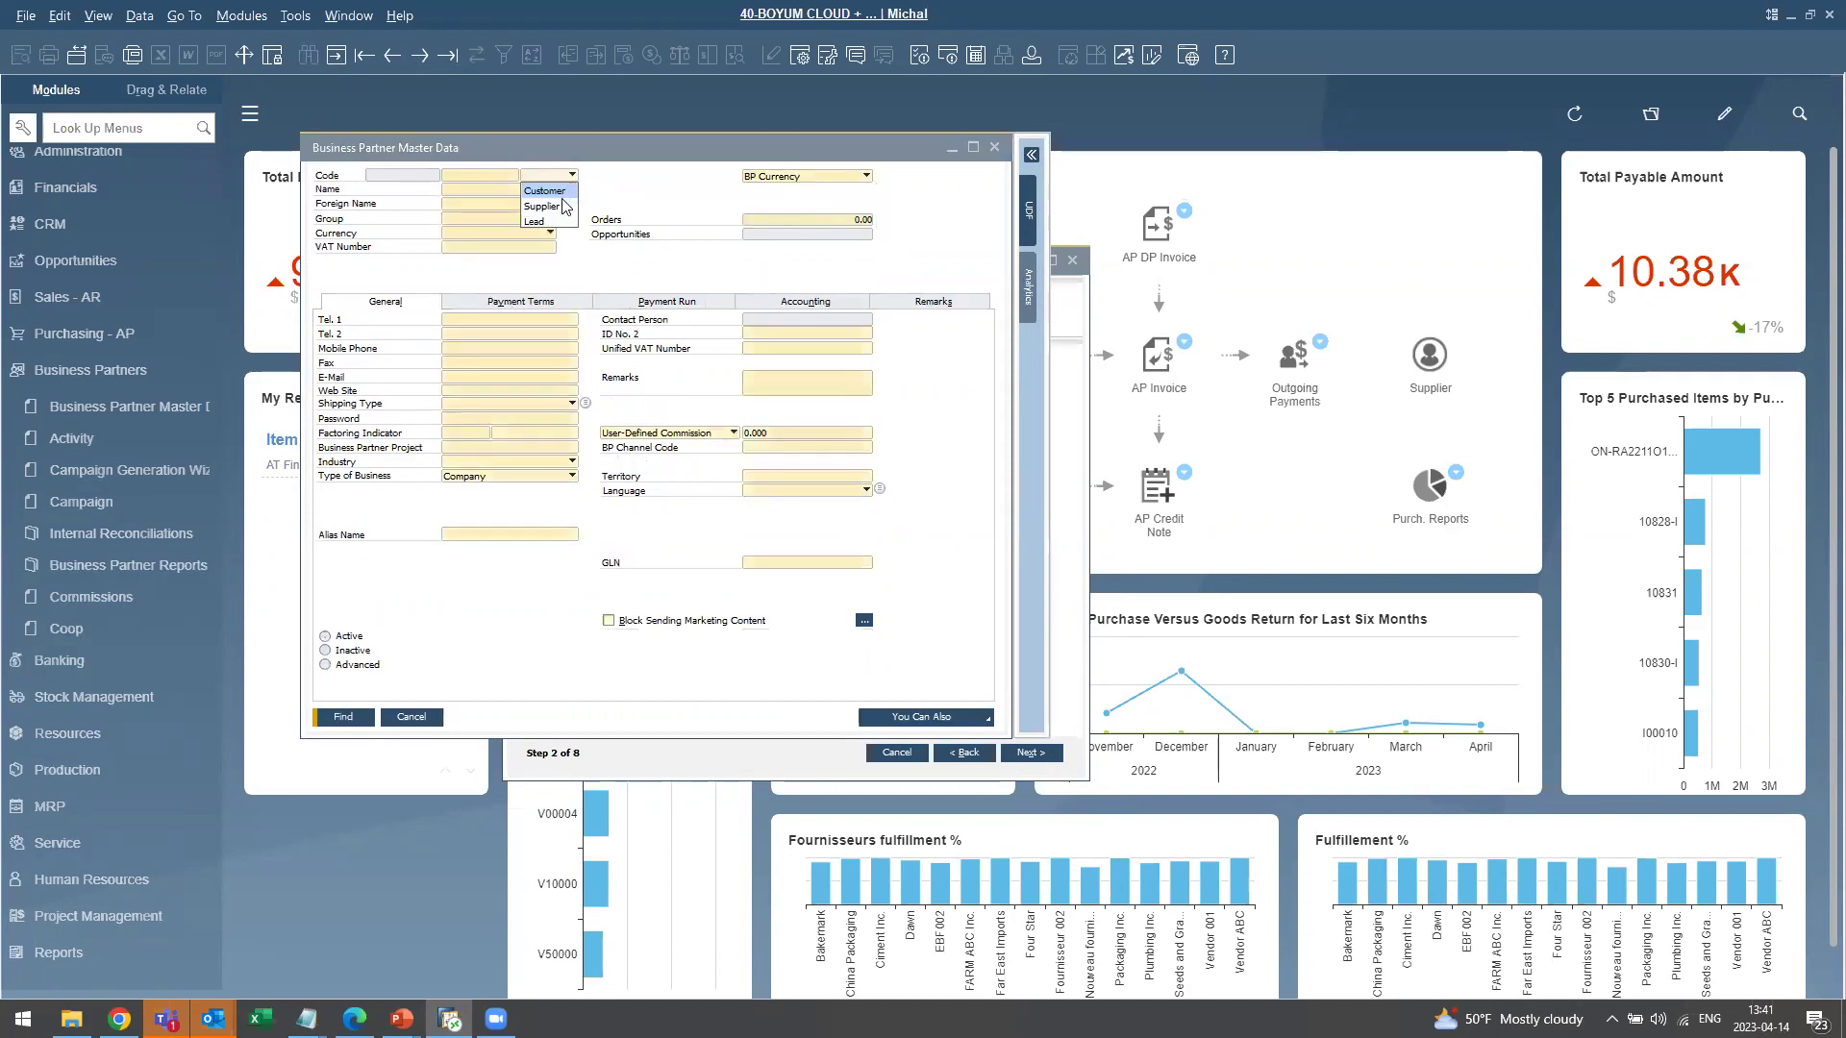
left_click(541, 205)
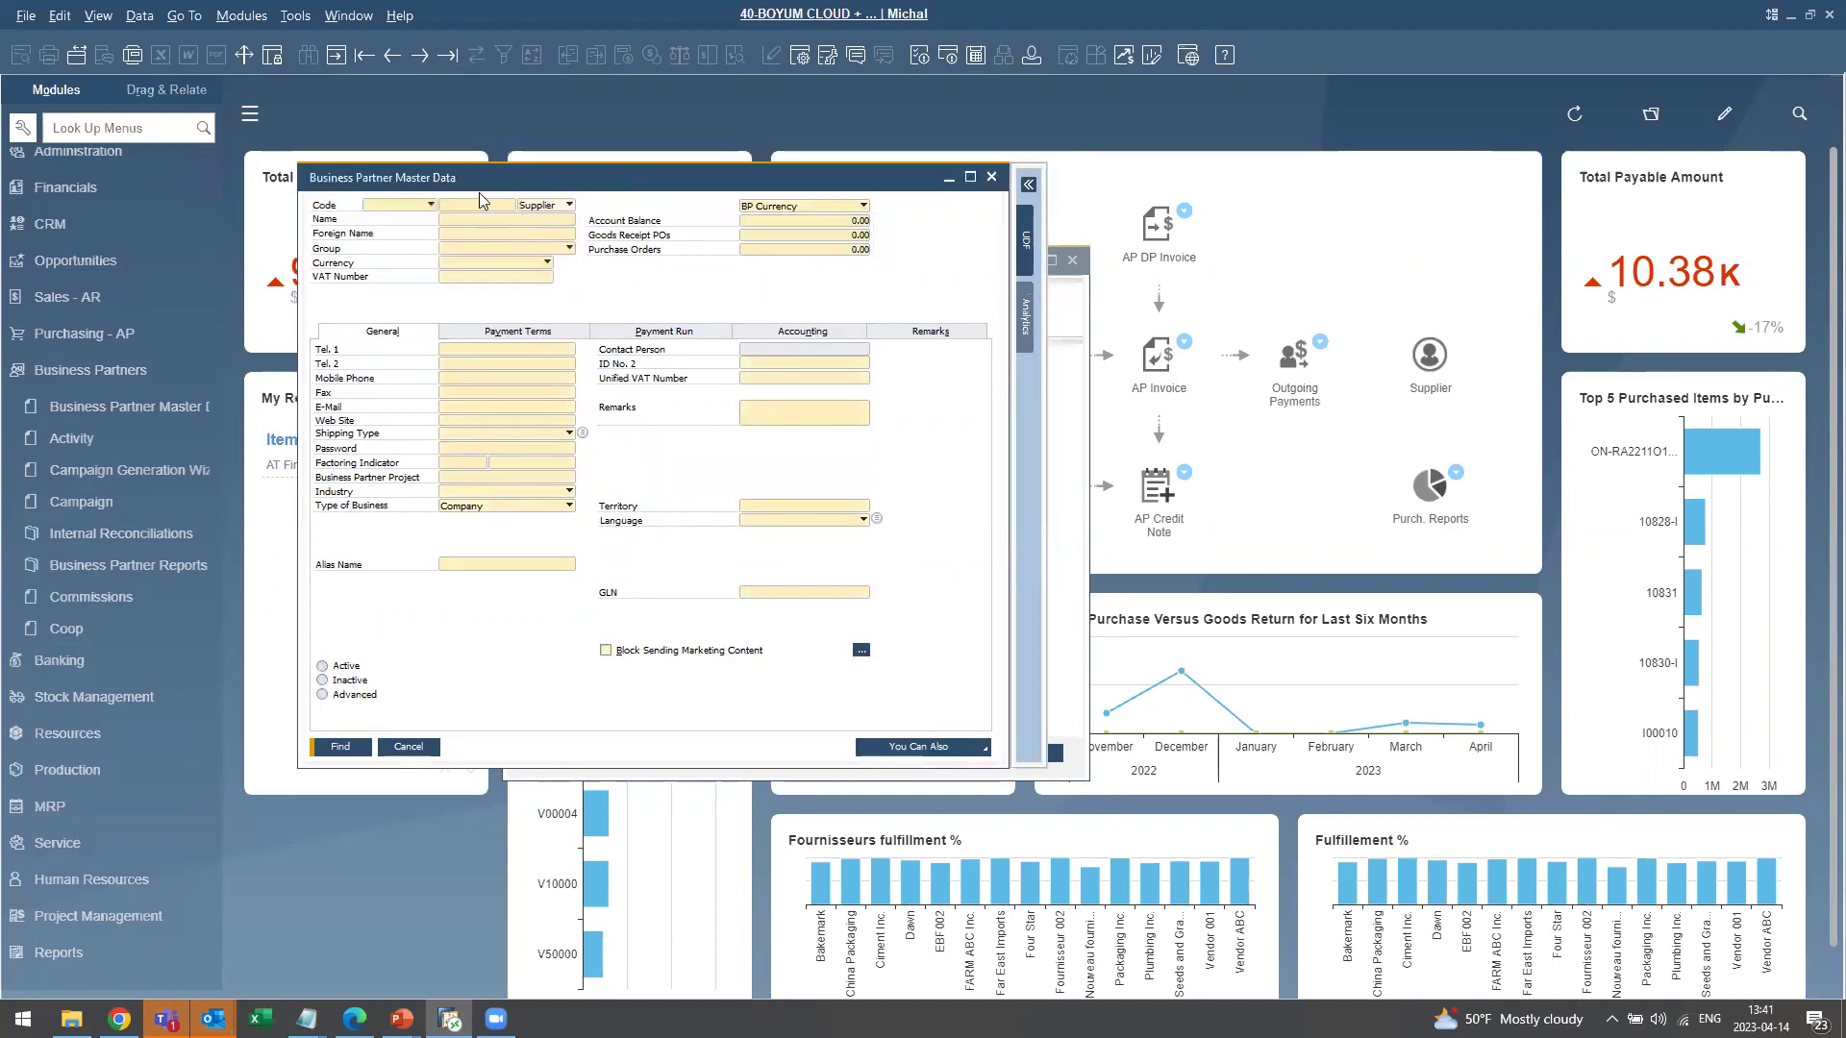
type("*")
key("Return")
double_click(769, 573)
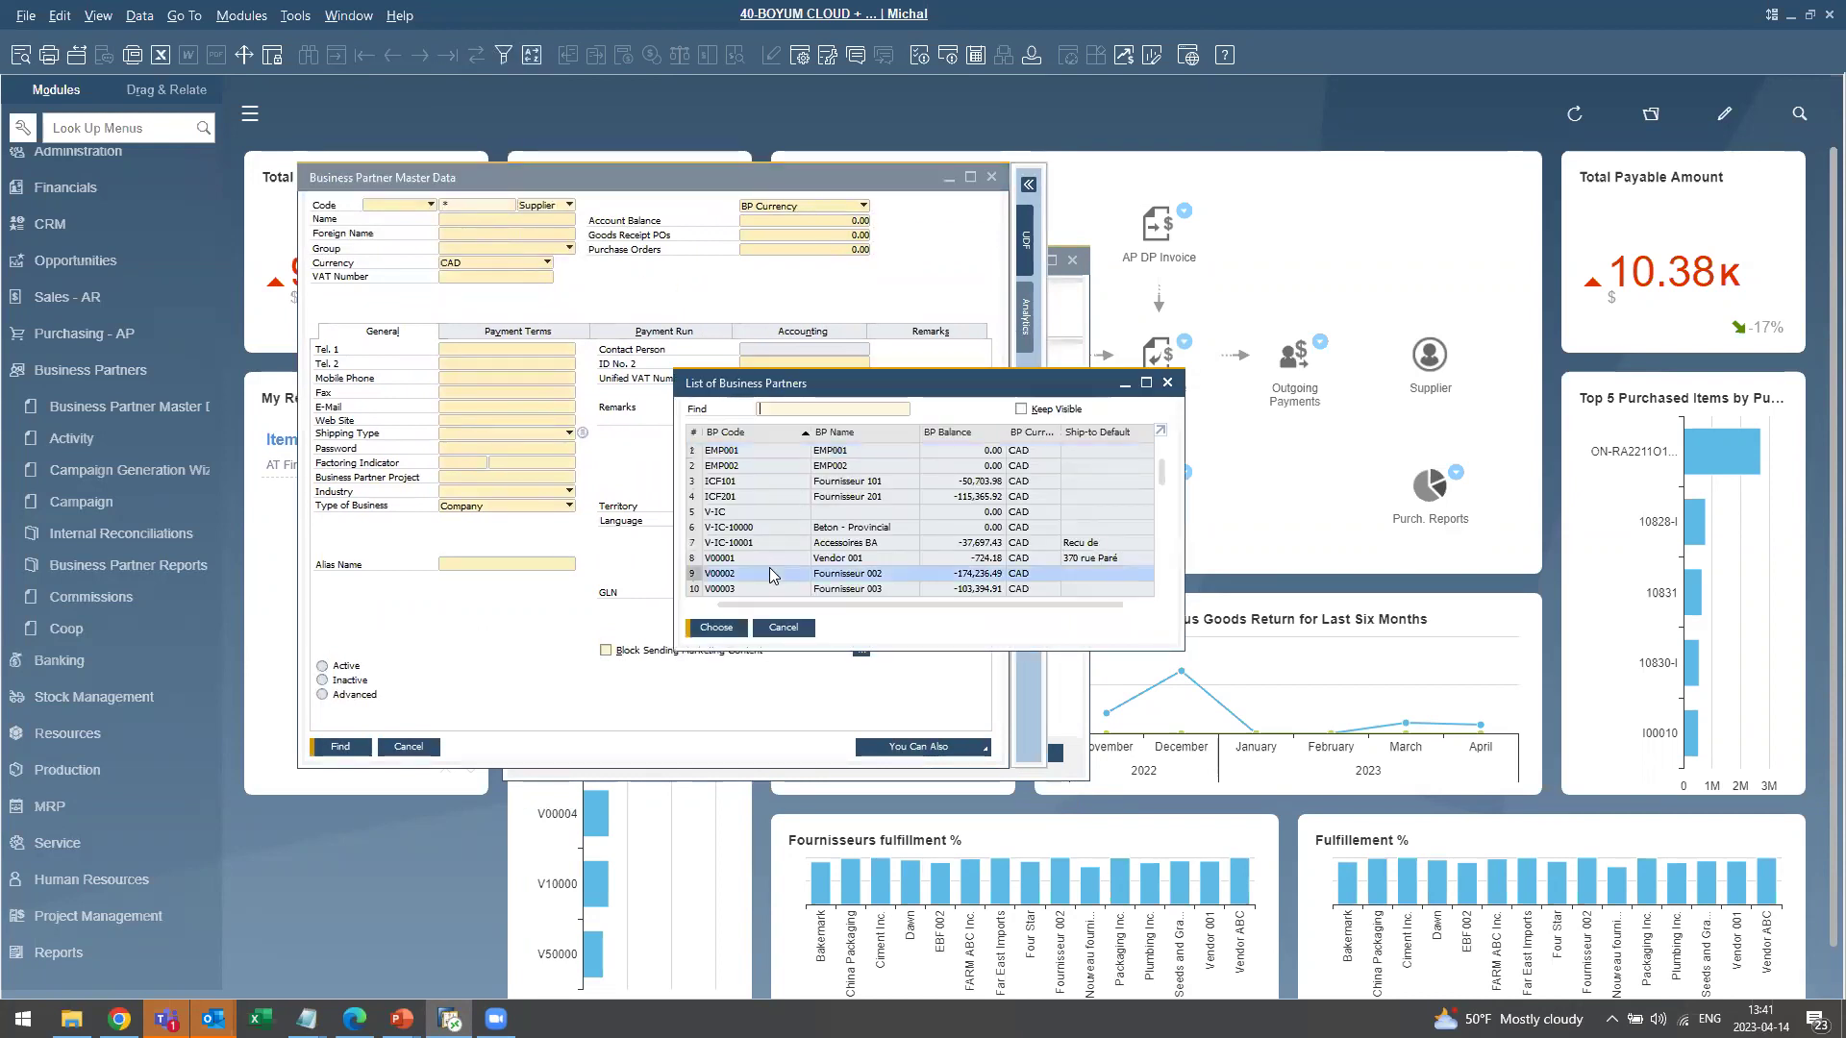
Open the bank accounts setup from the supplier's payment terms and widen it to show more columns.
left_click(589, 332)
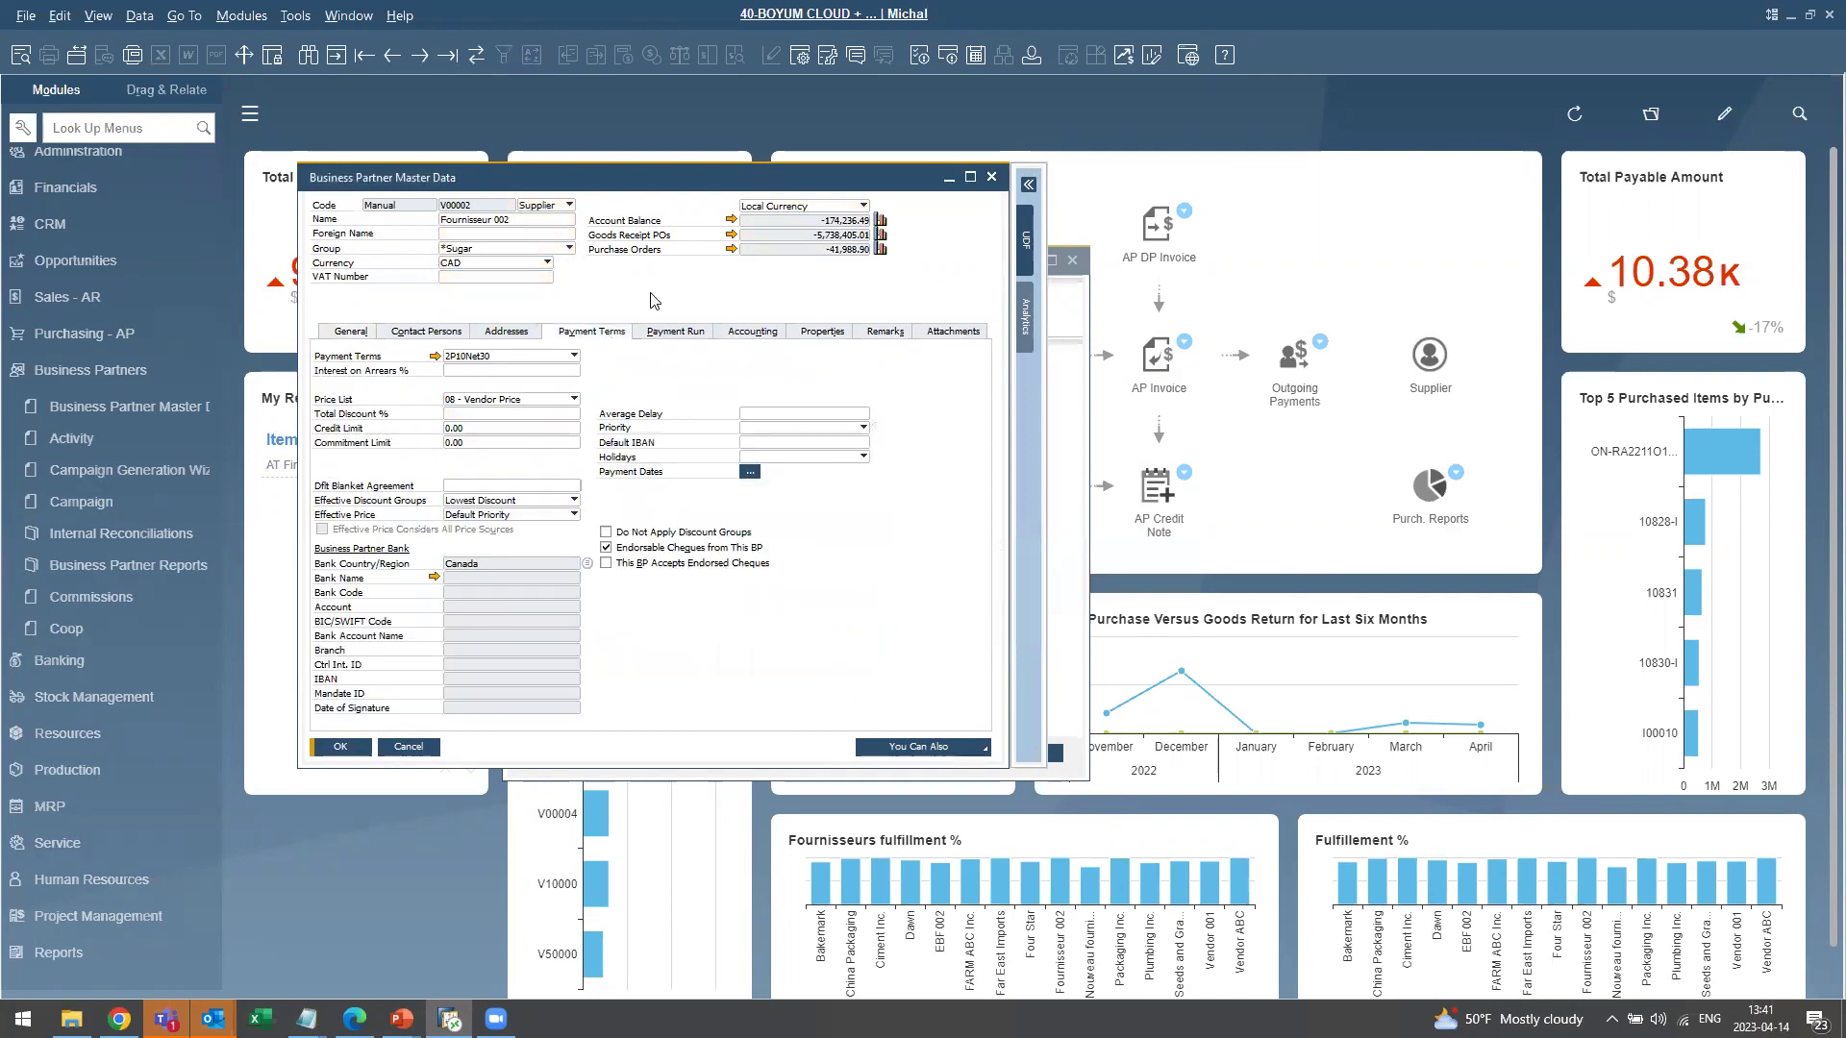
left_click(587, 564)
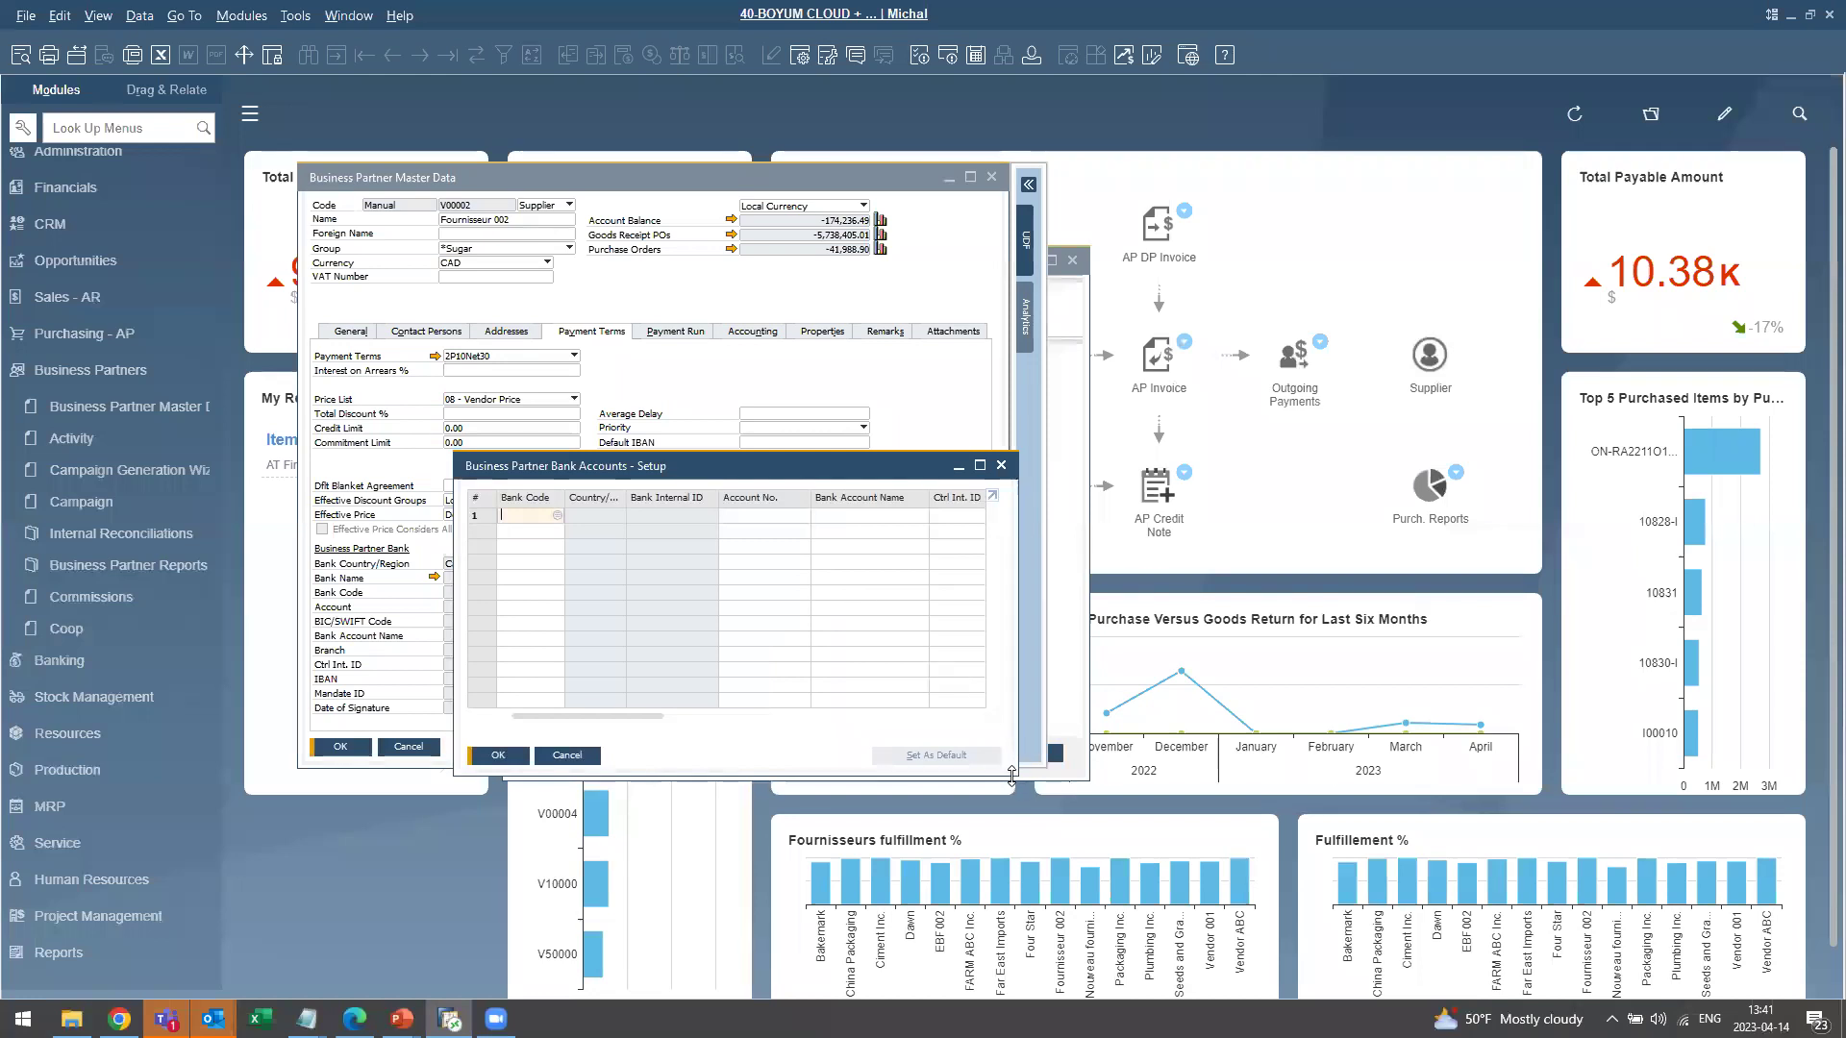
left_click_drag(1009, 784, 1455, 785)
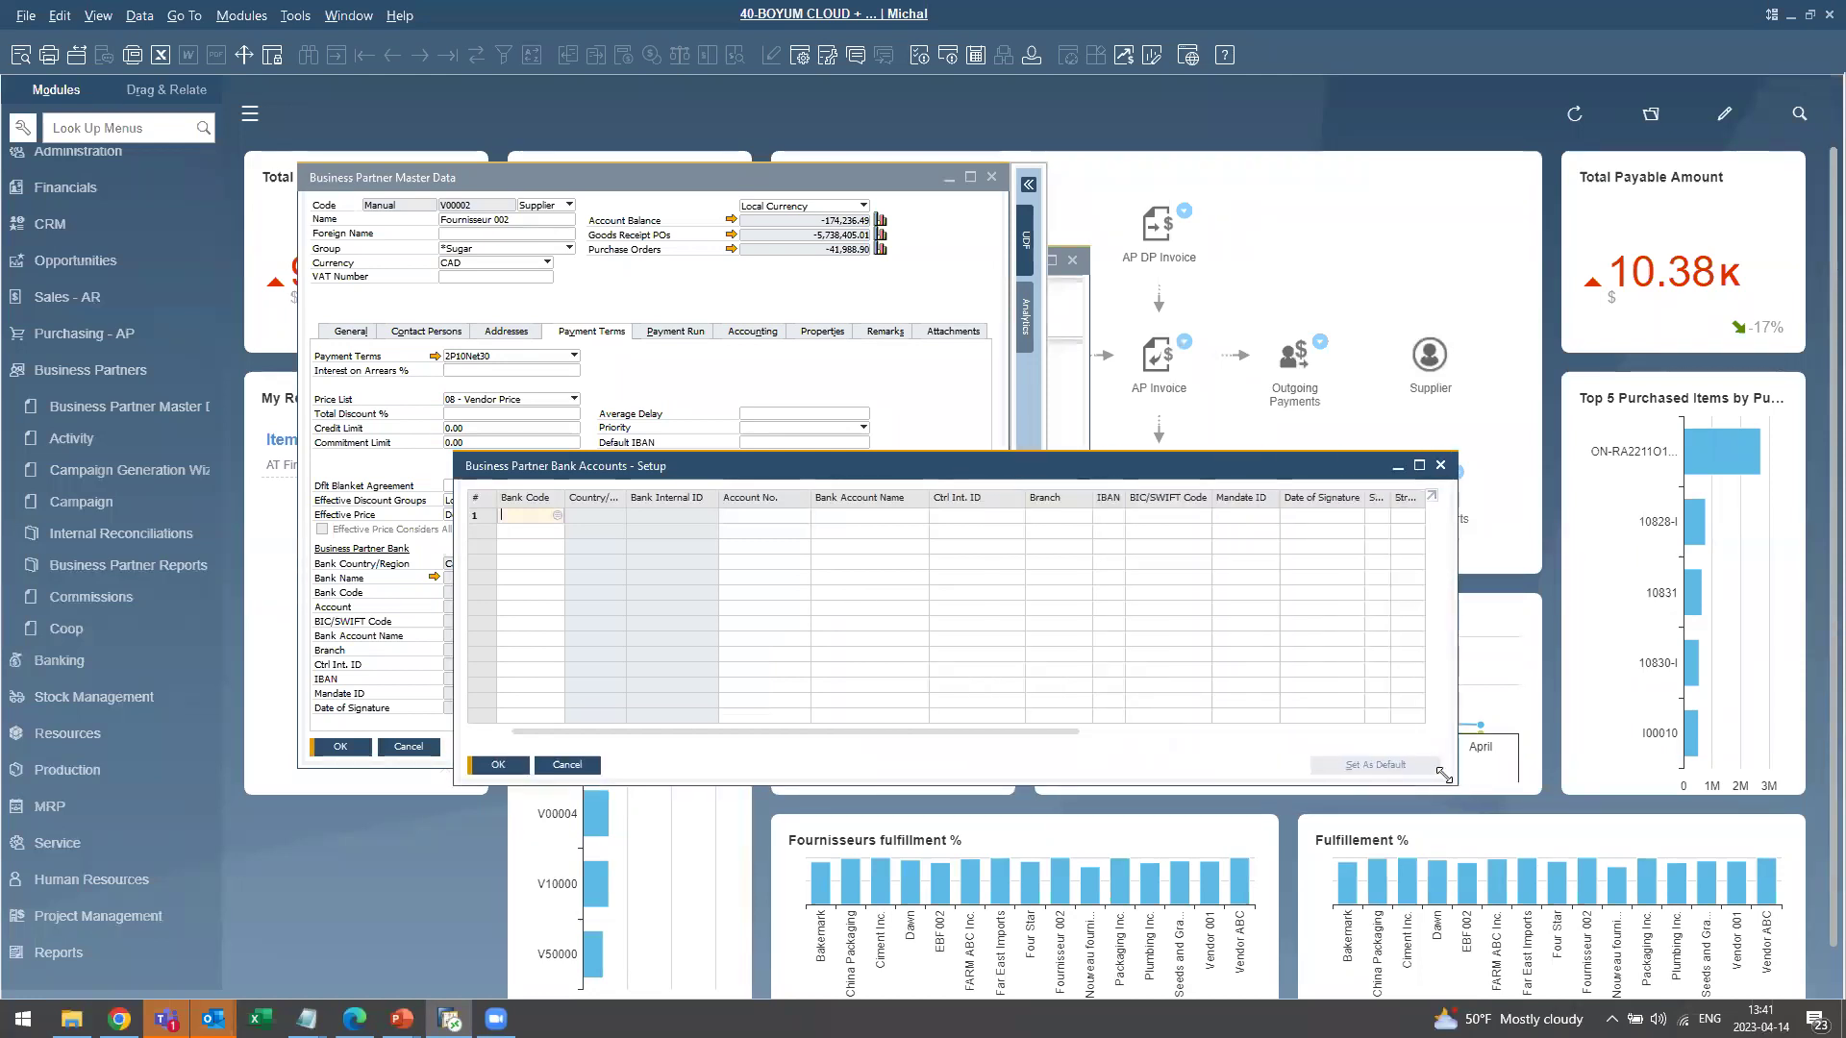
Examine the account number, branch and BIC/SWIFT code fields in the first row of the supplier's bank accounts setup.
left_click(1065, 520)
left_click(770, 520)
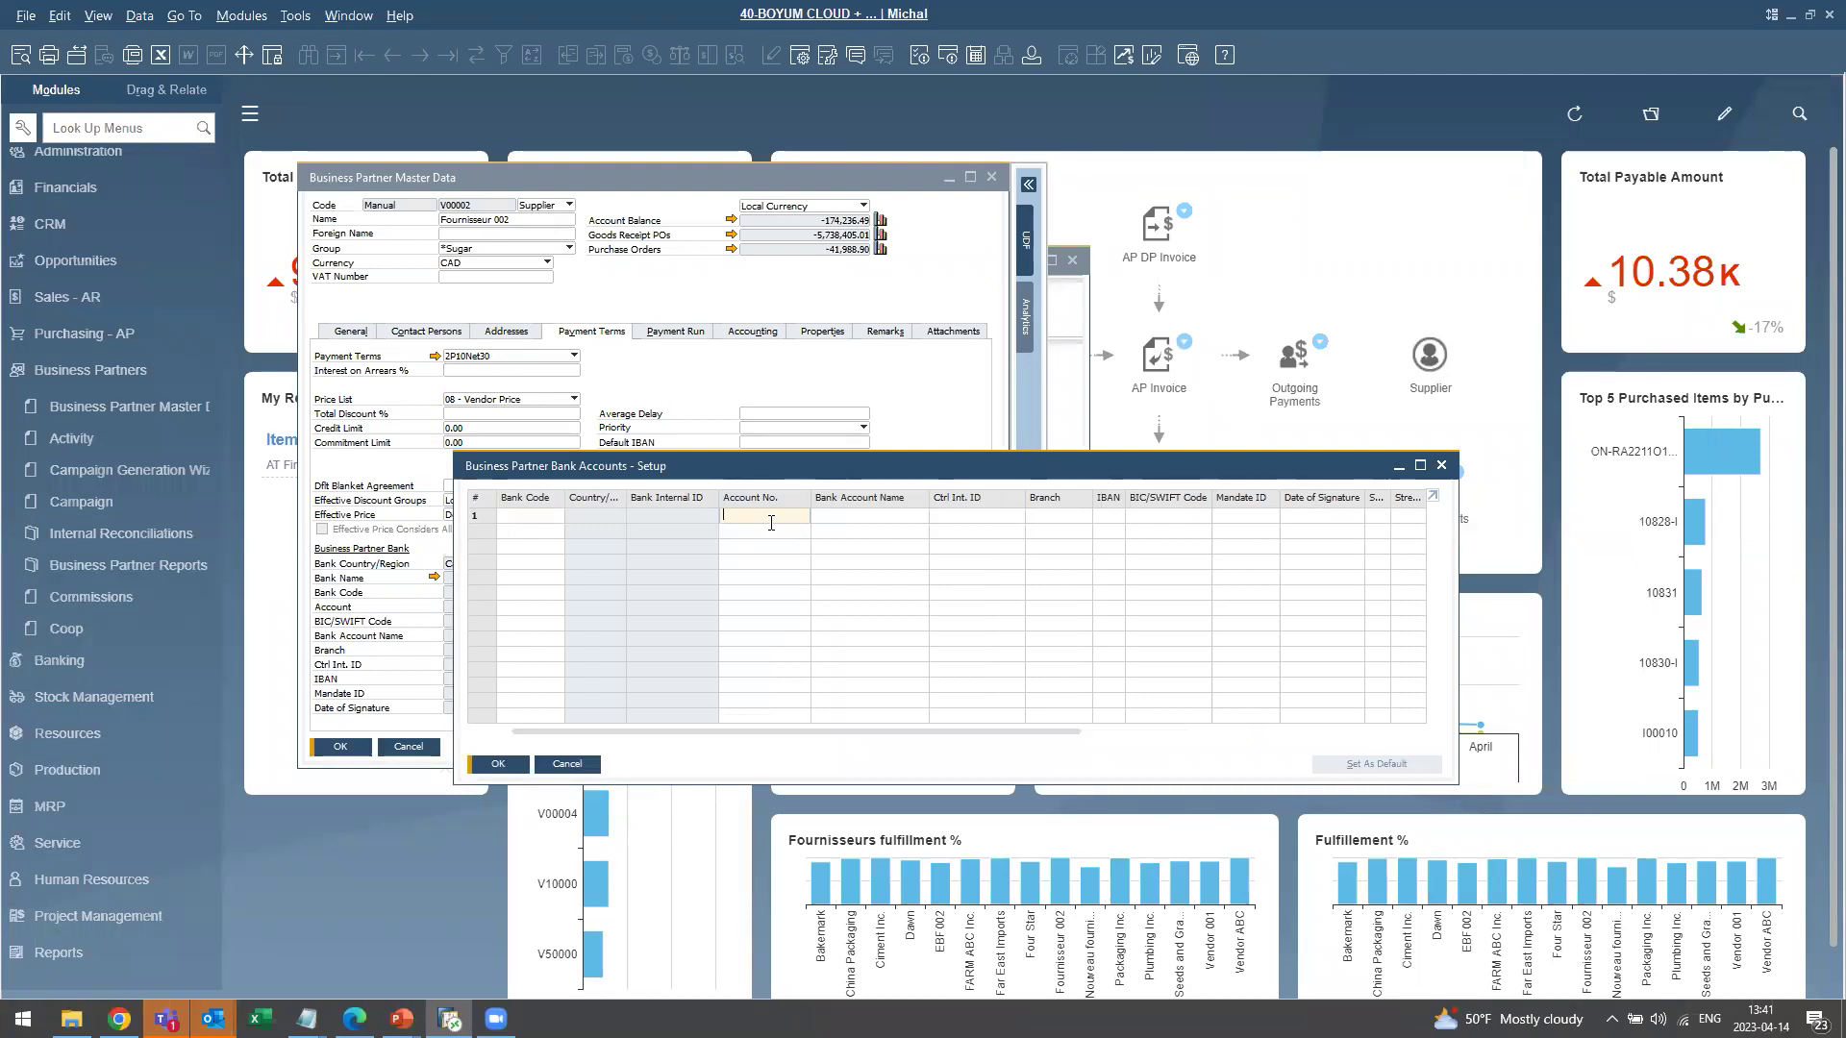
left_click_drag(757, 476, 650, 502)
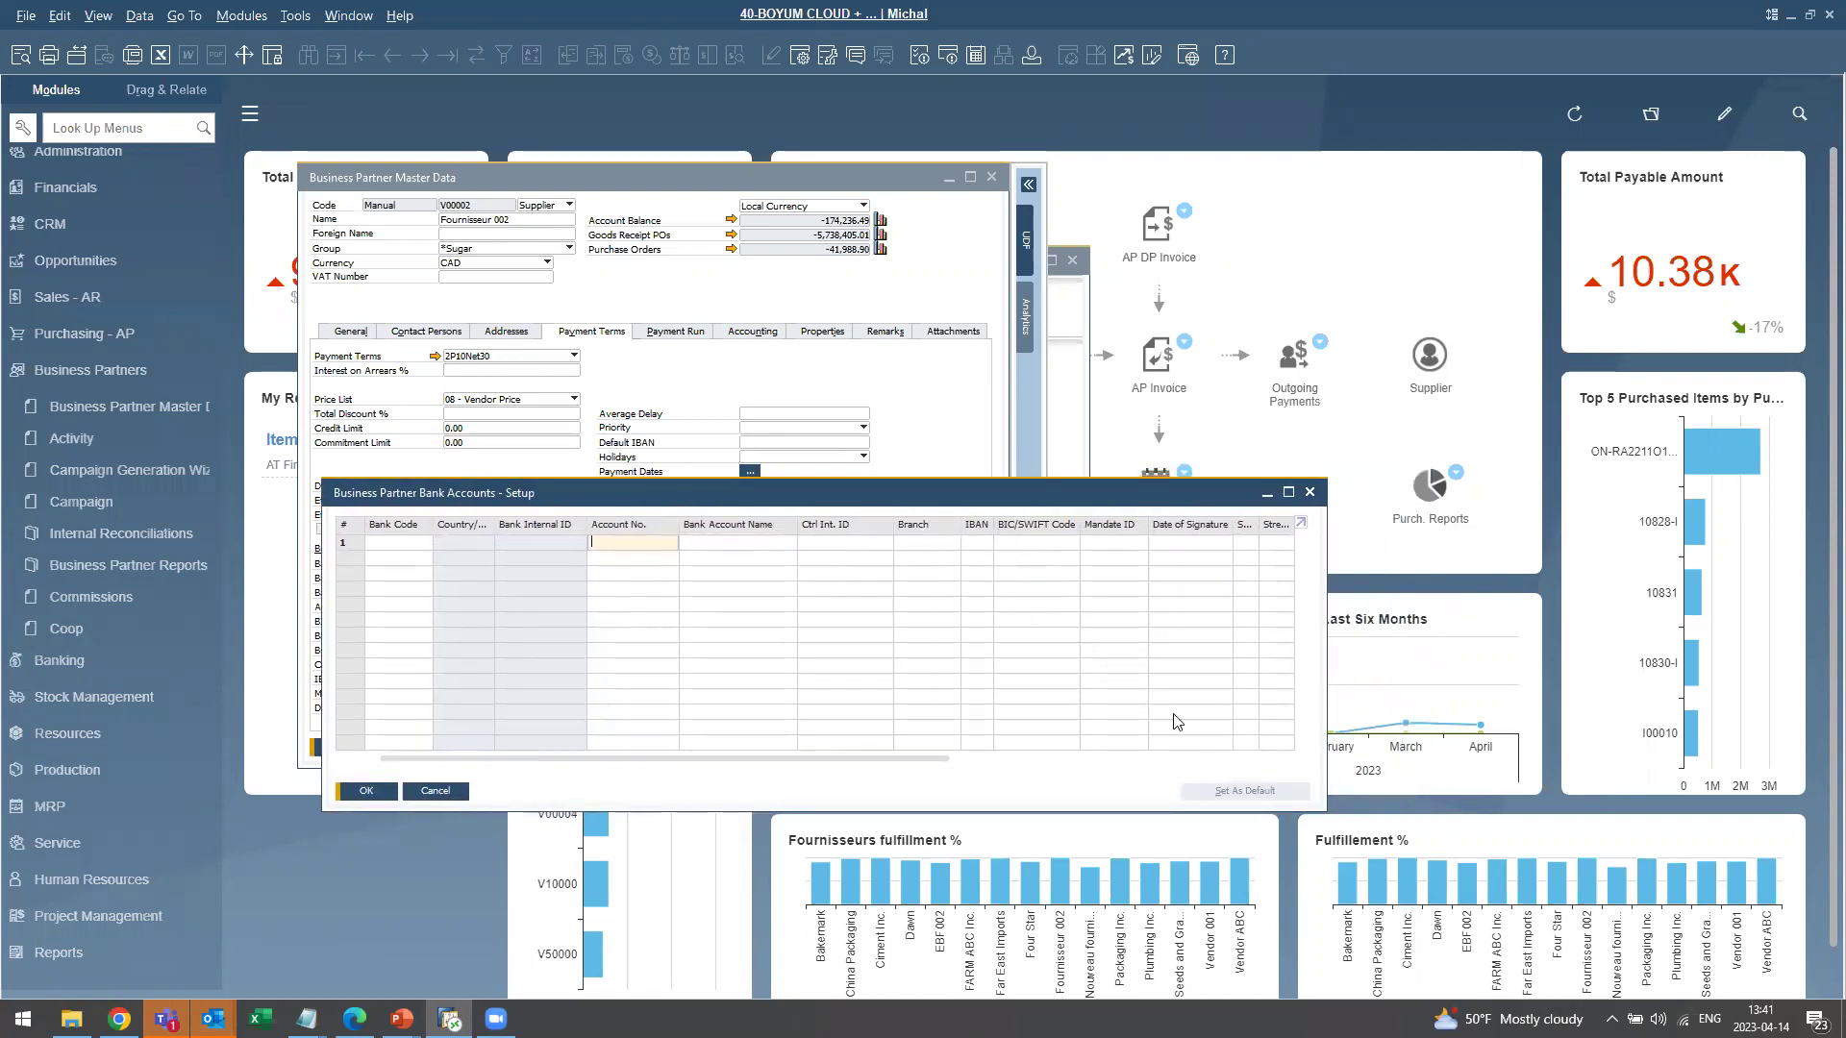
left_click_drag(1321, 803, 1500, 813)
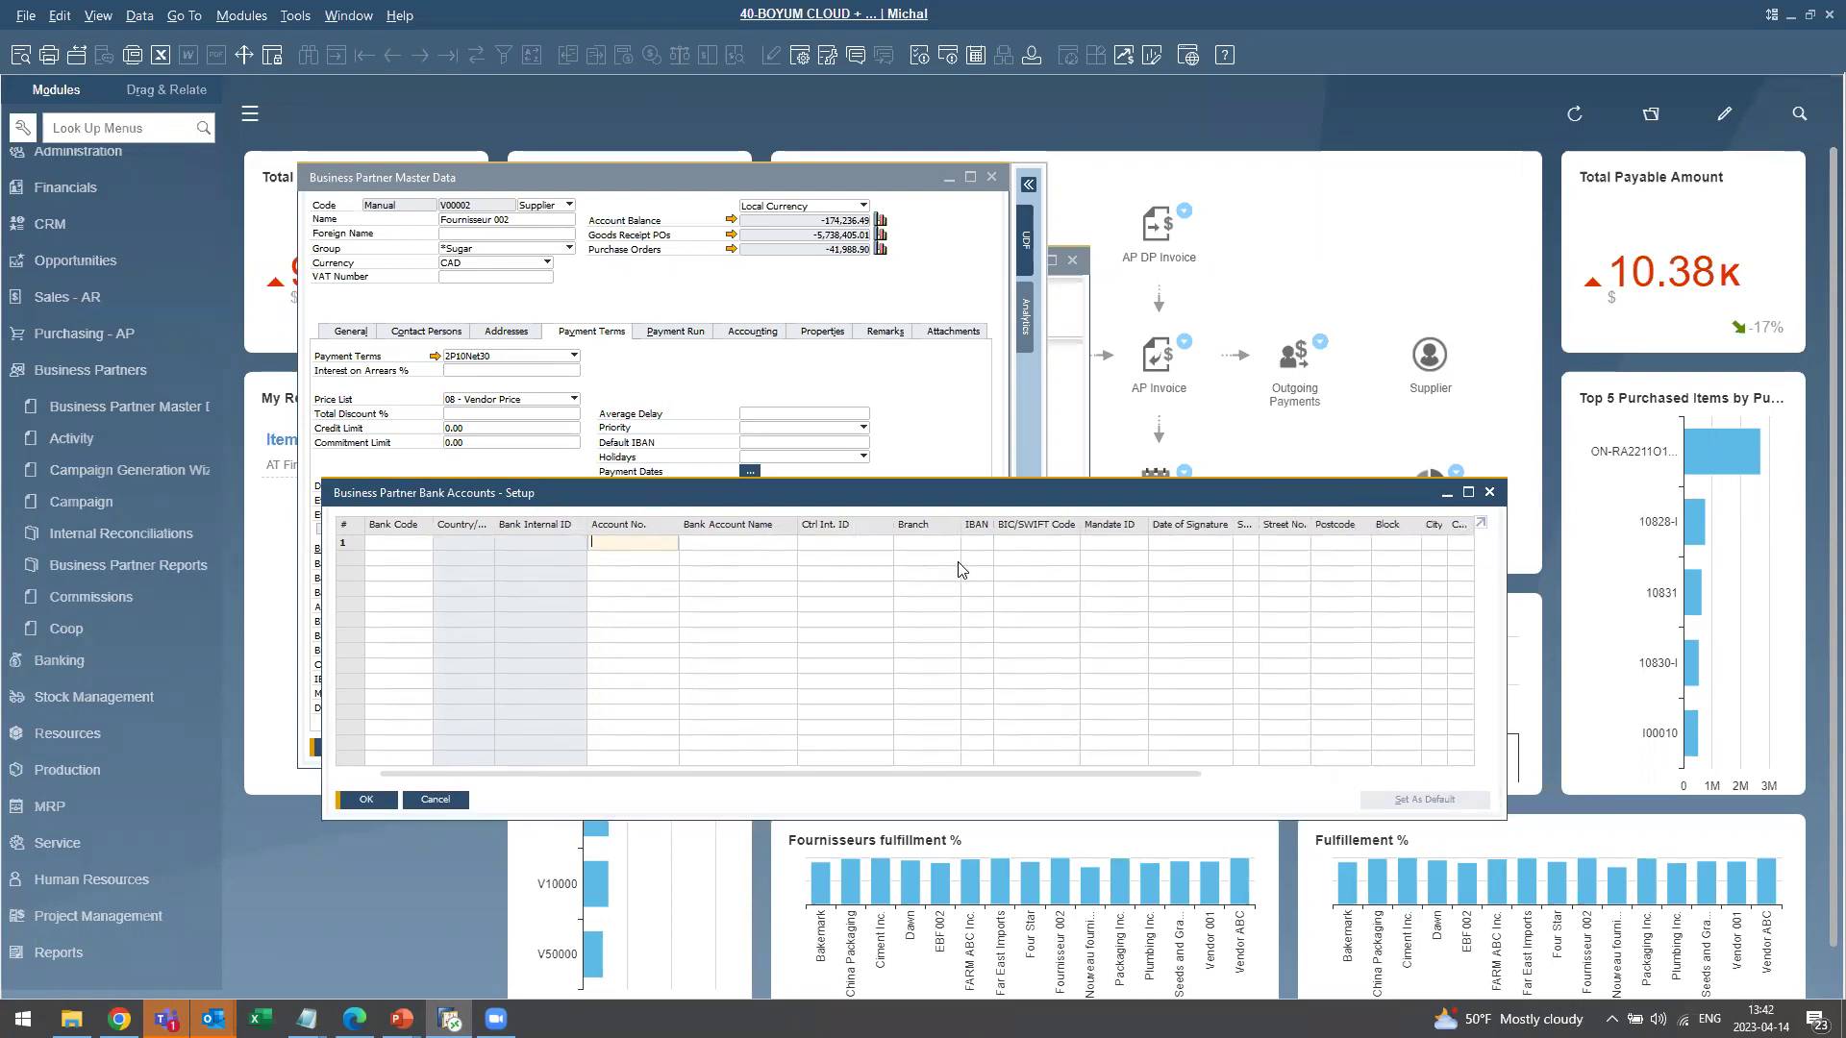
left_click(932, 545)
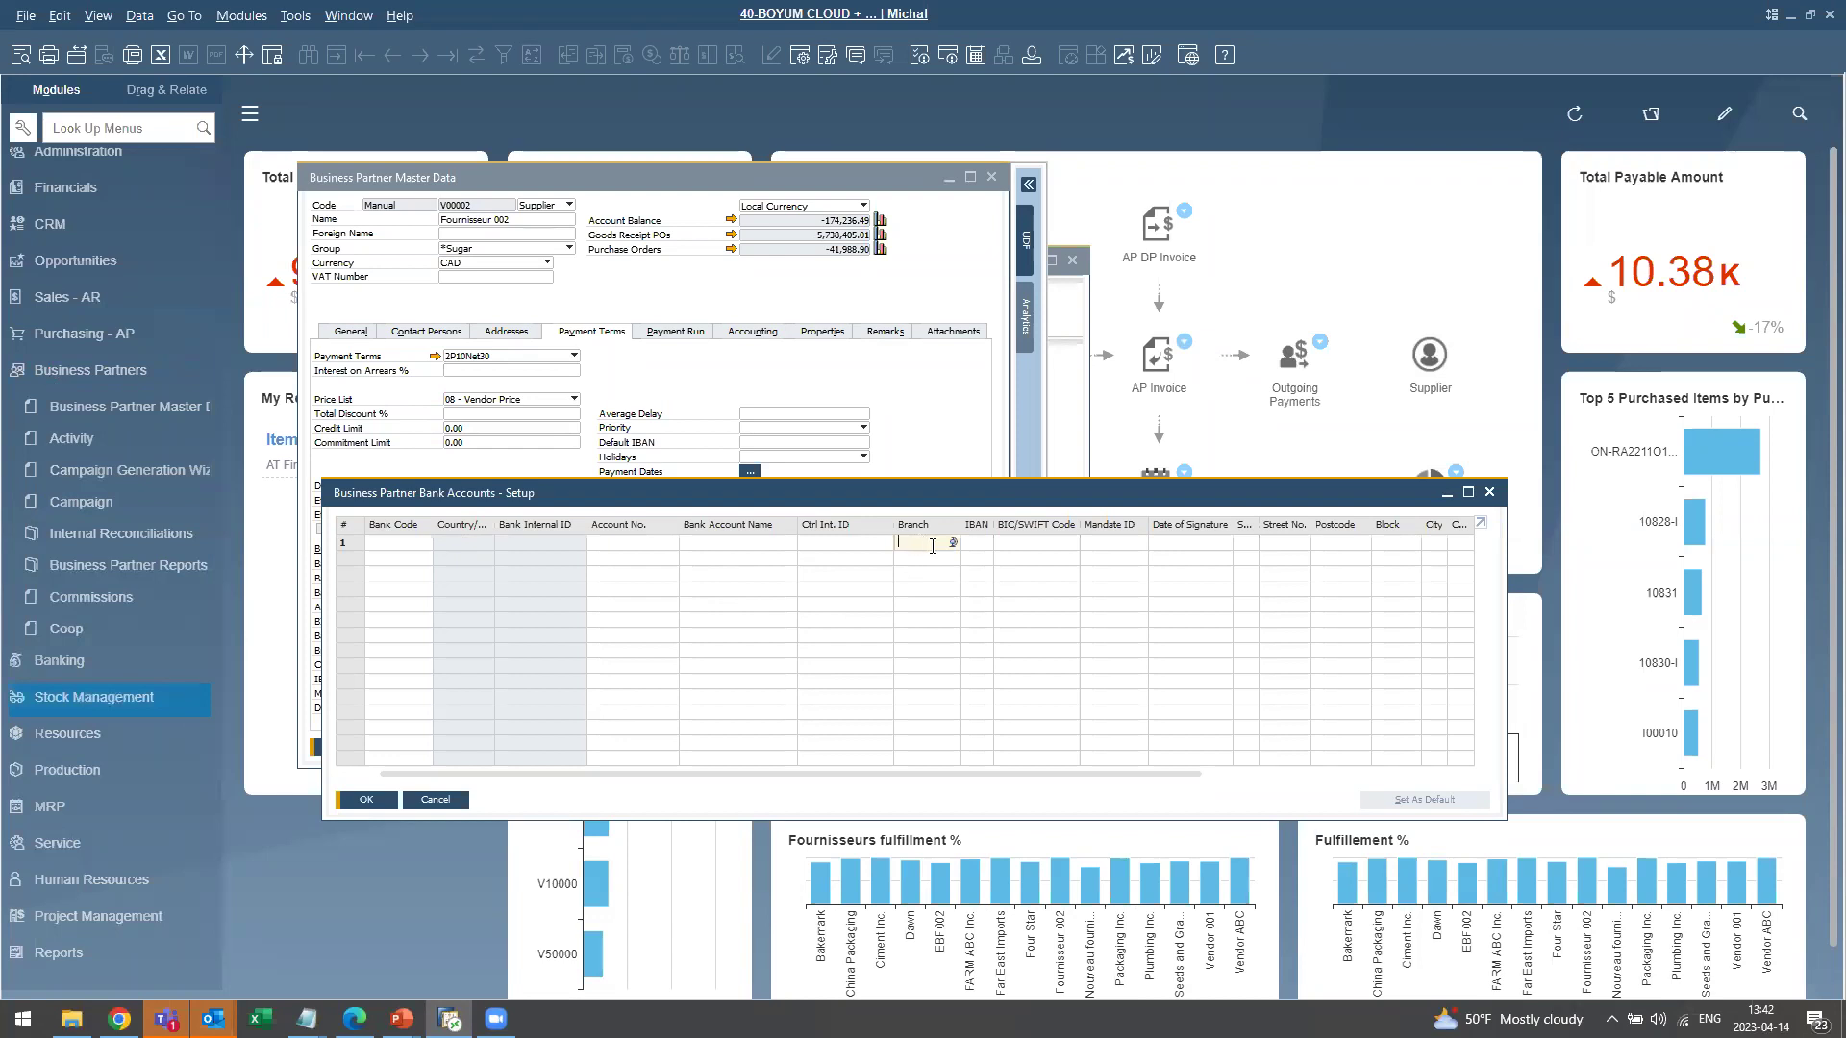
left_click(1007, 544)
left_click(935, 544)
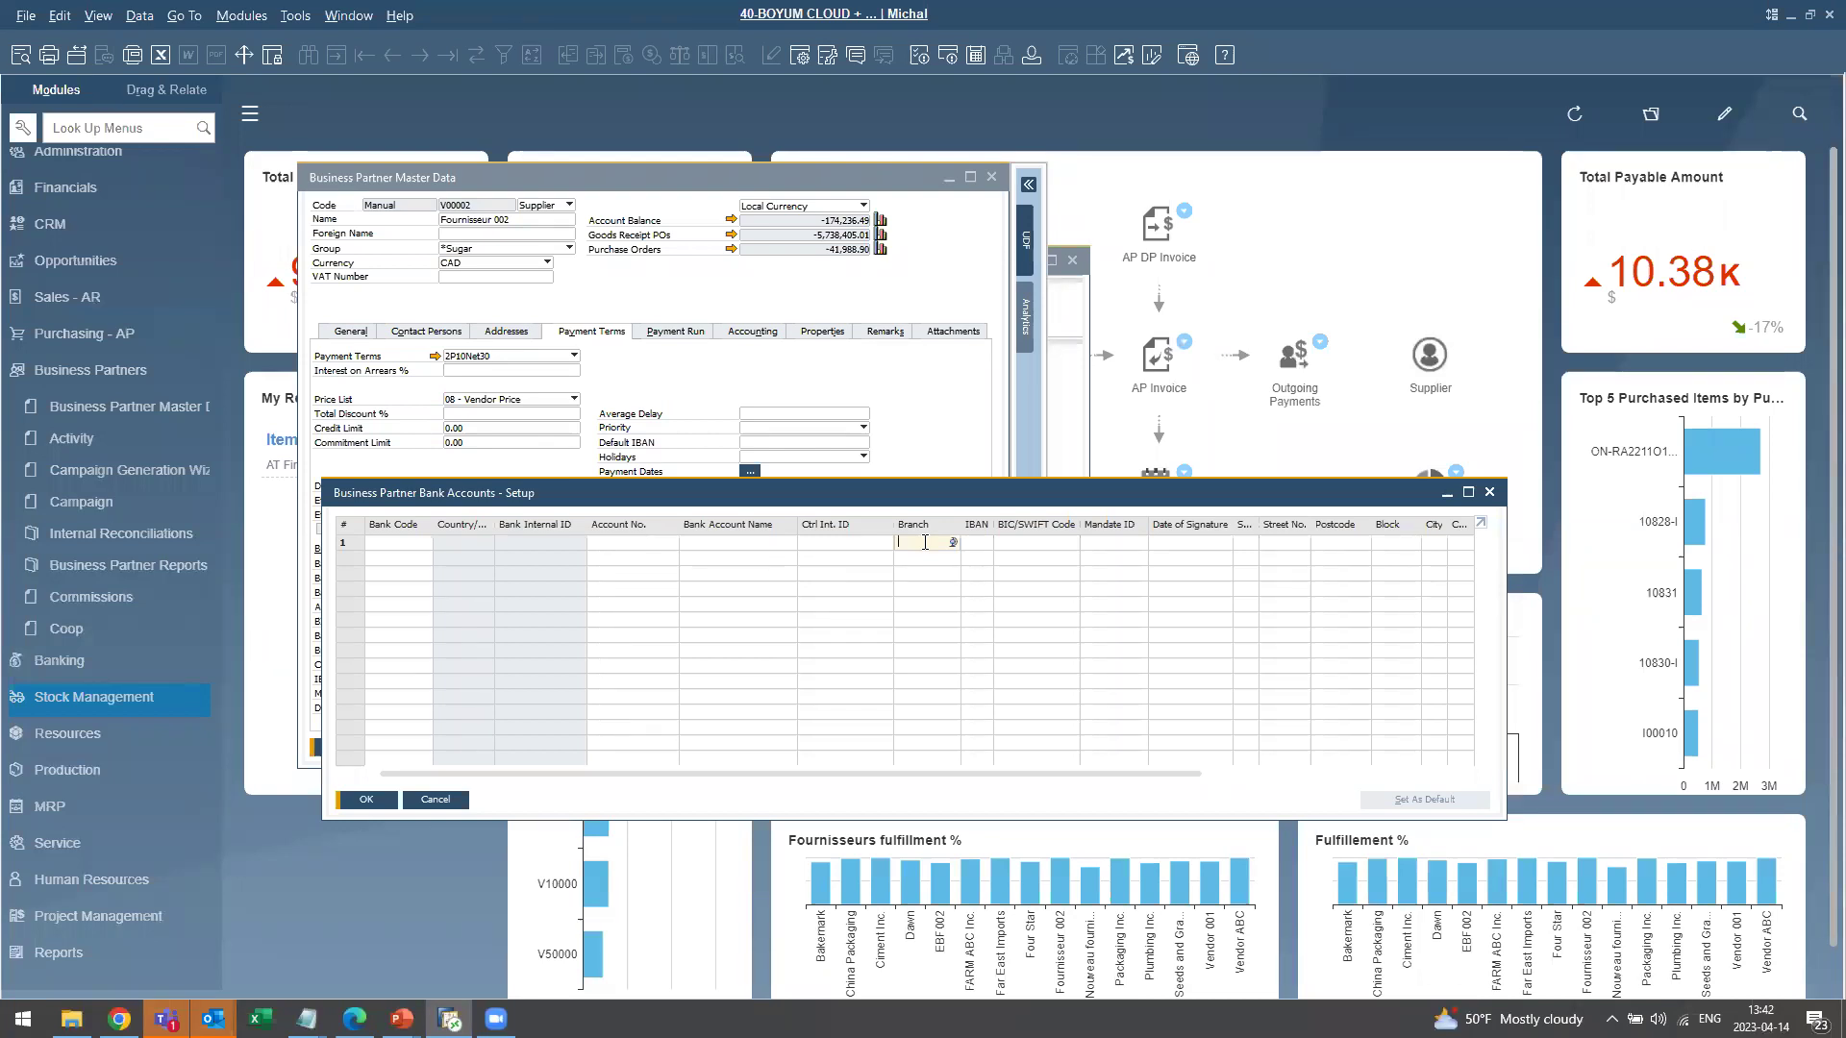
left_click_drag(918, 502, 953, 472)
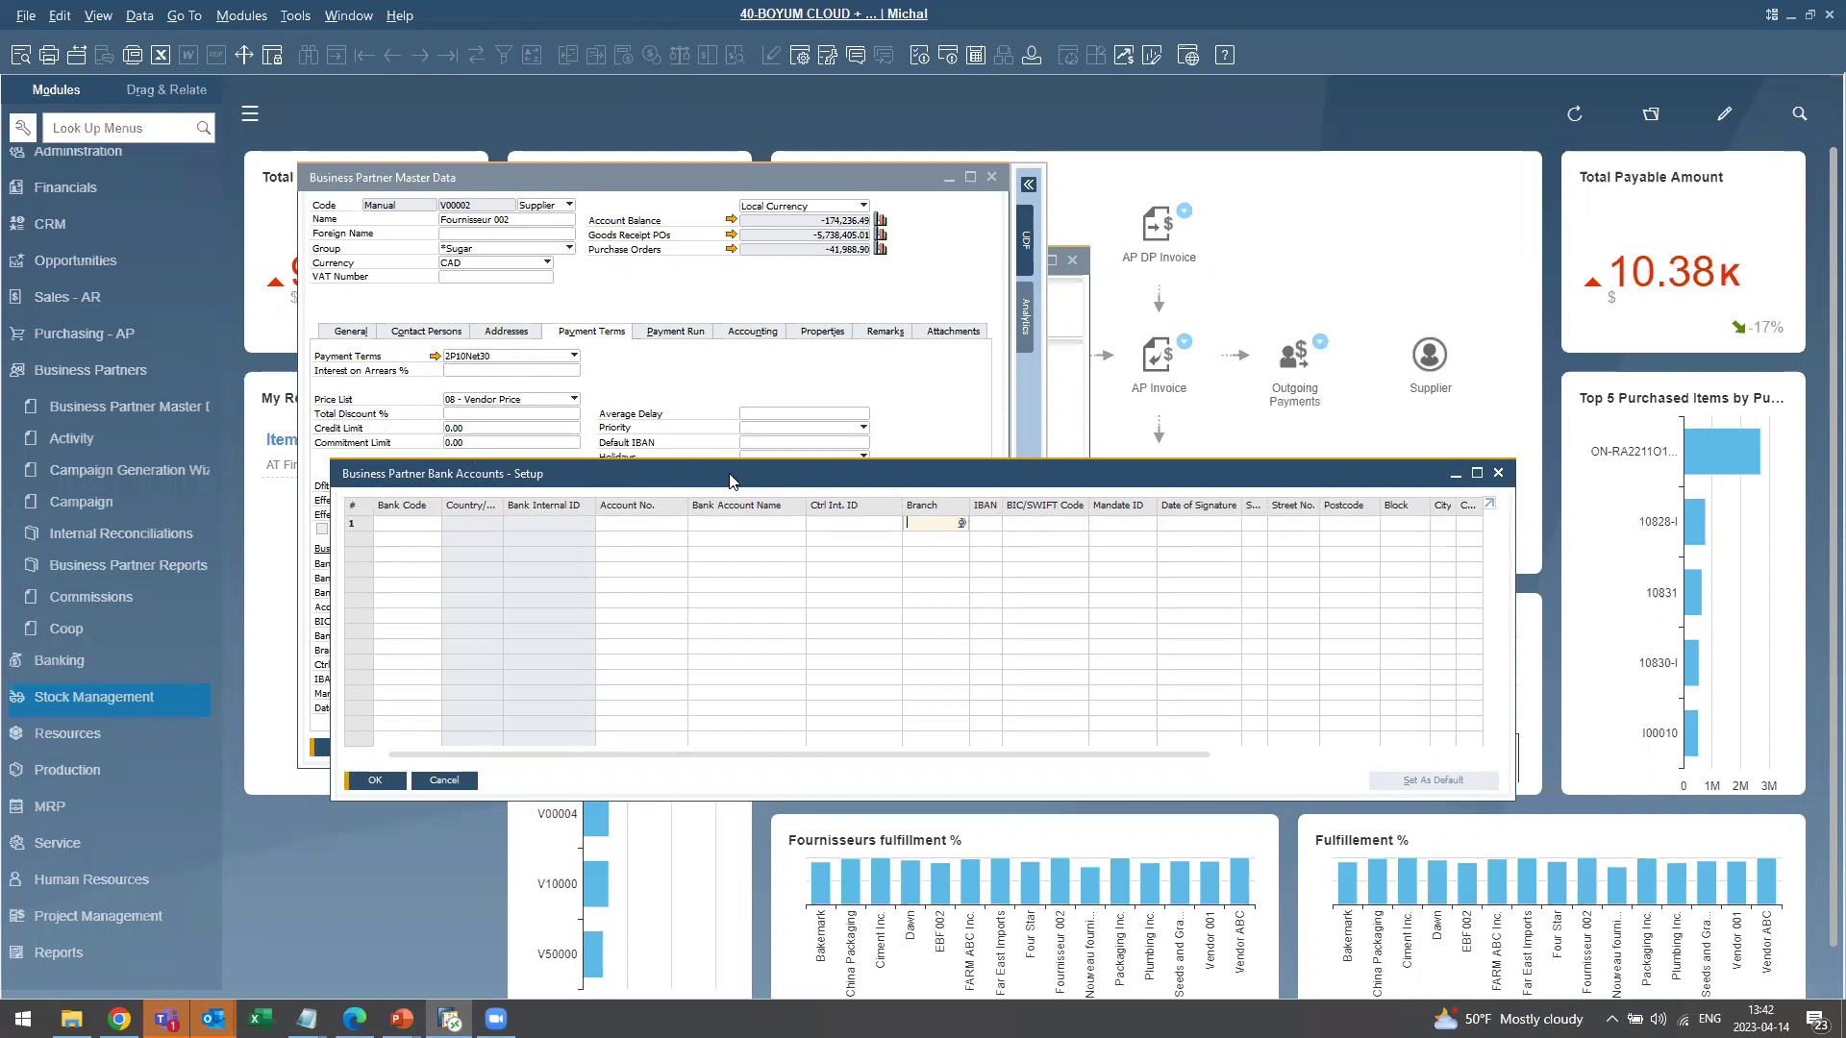
left_click_drag(730, 481, 704, 486)
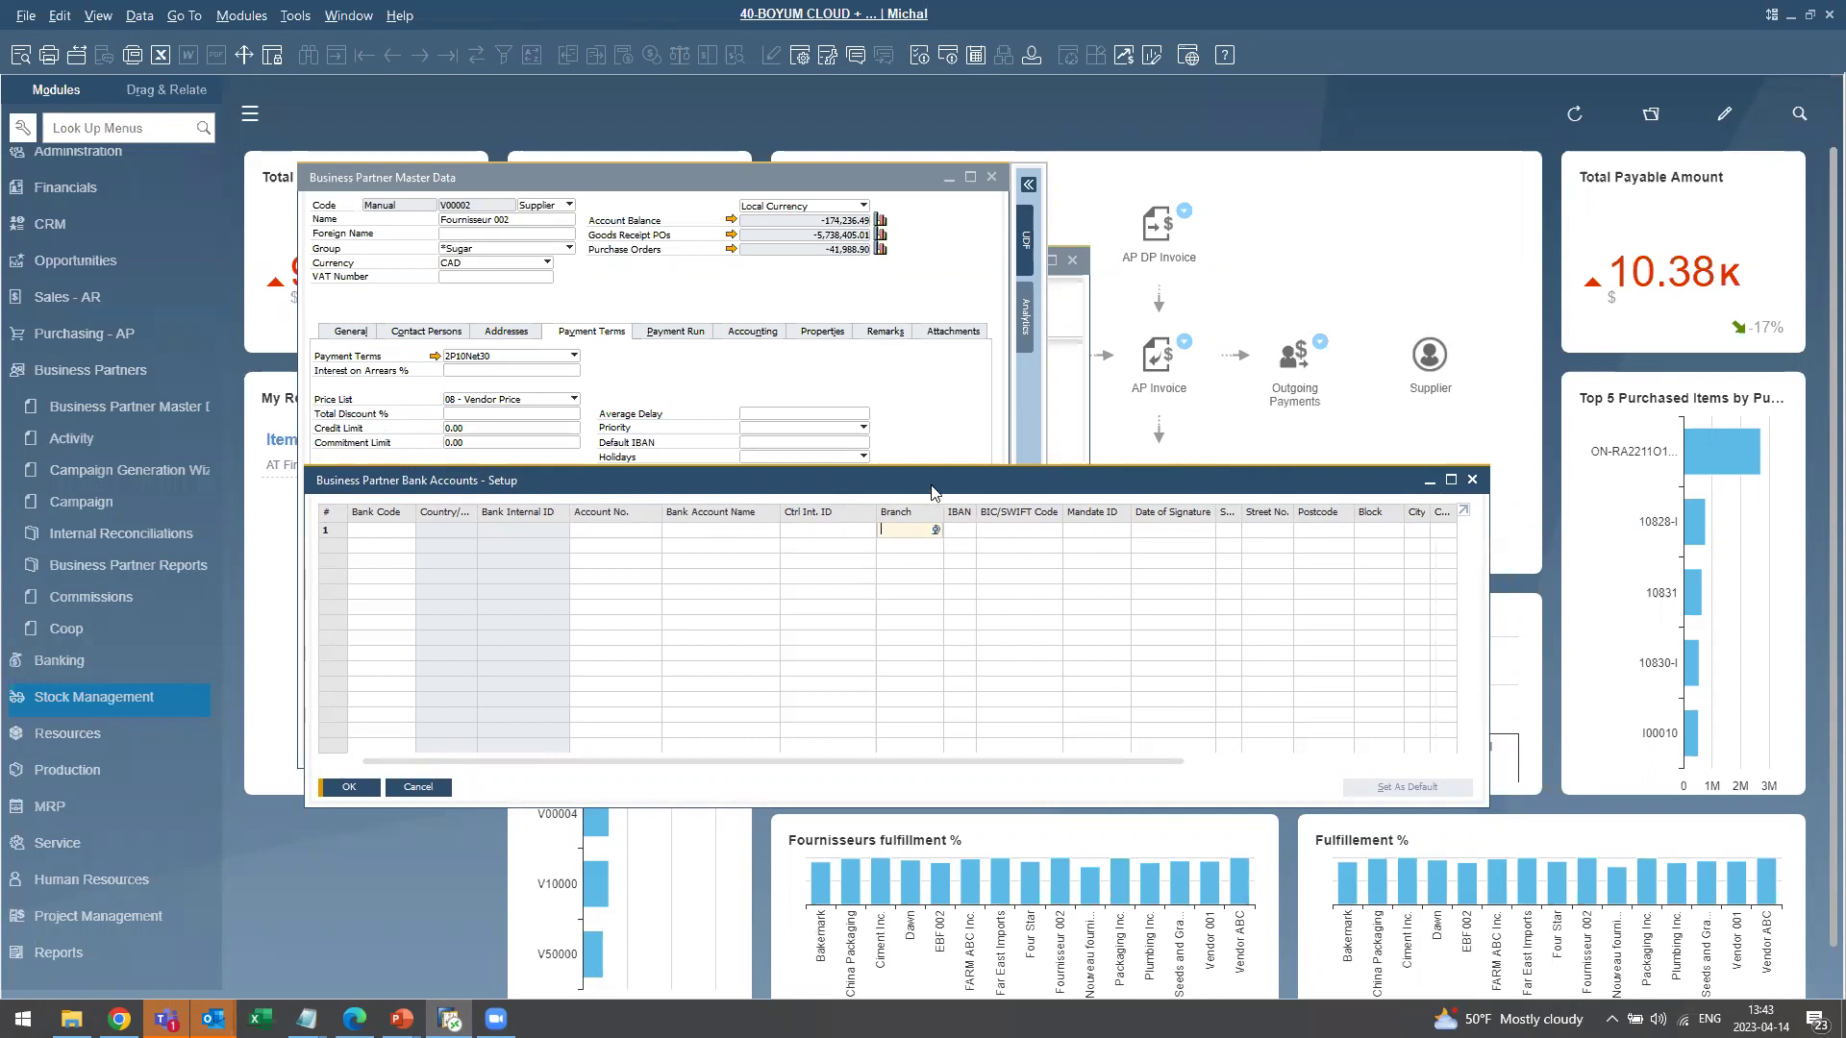
left_click_drag(932, 491, 925, 492)
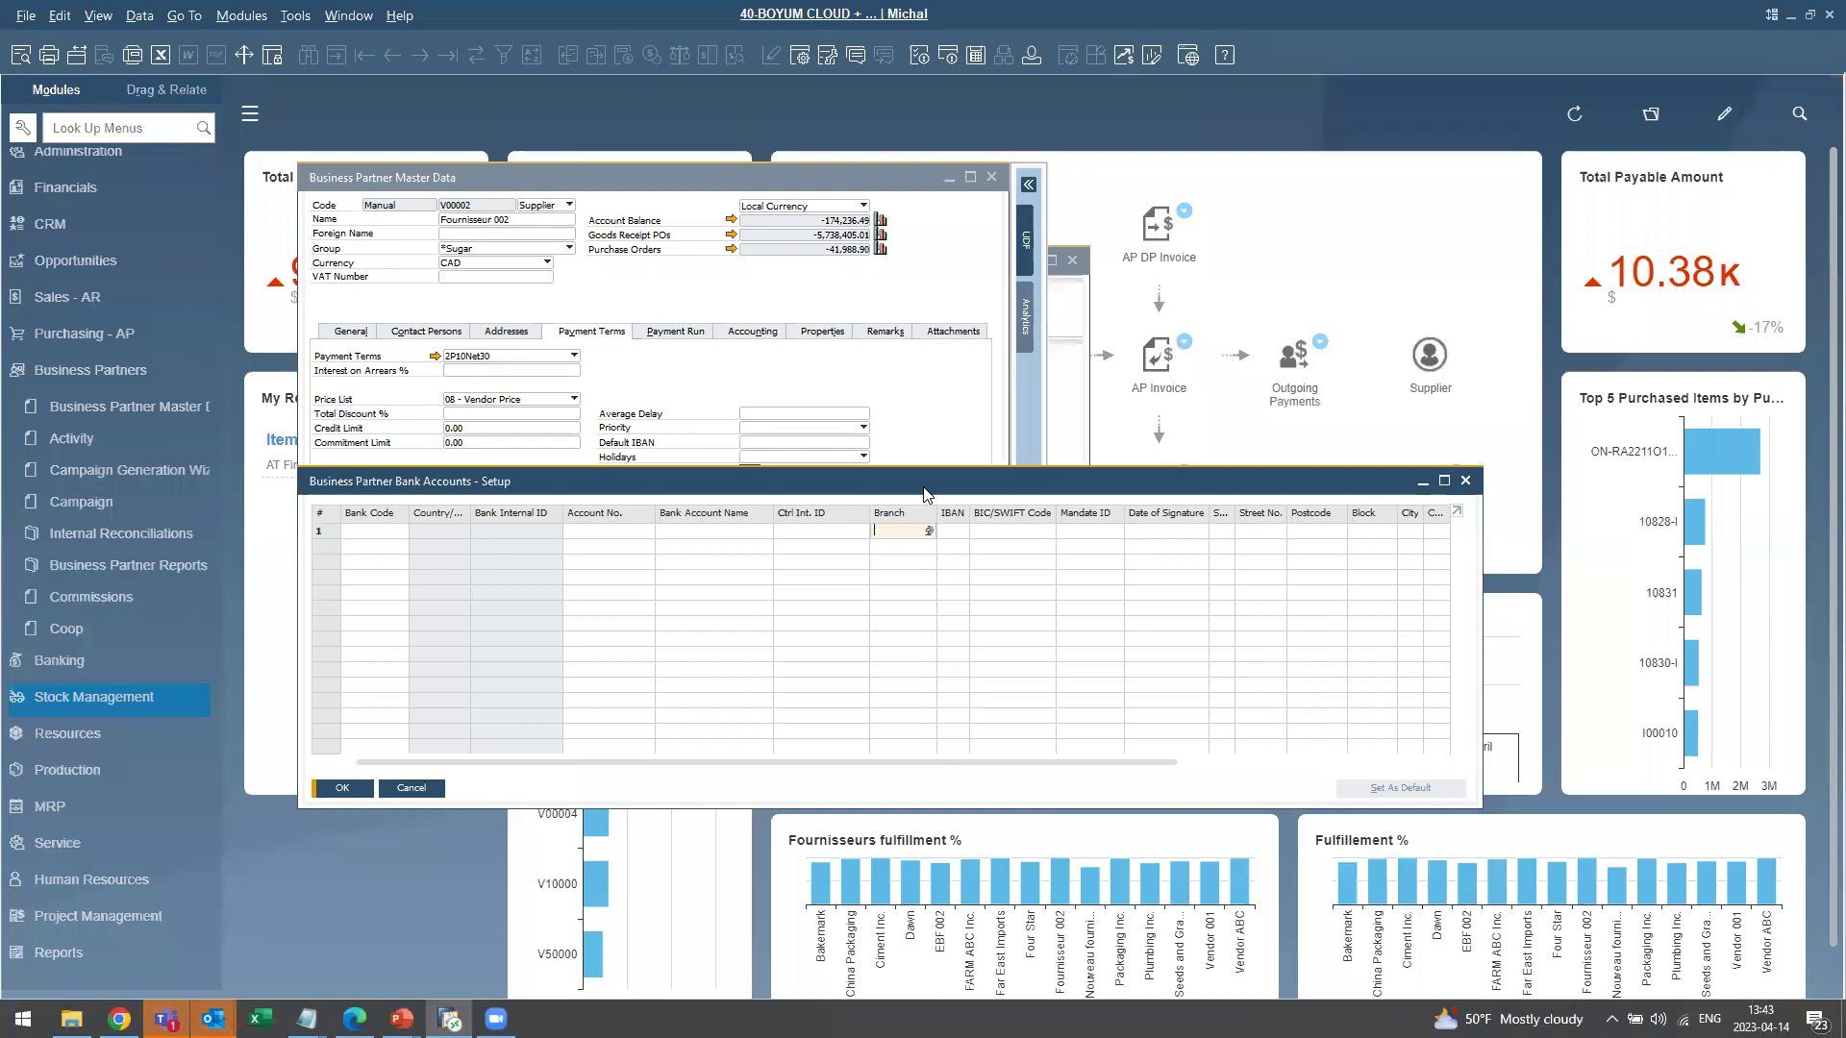
left_click_drag(932, 475, 938, 473)
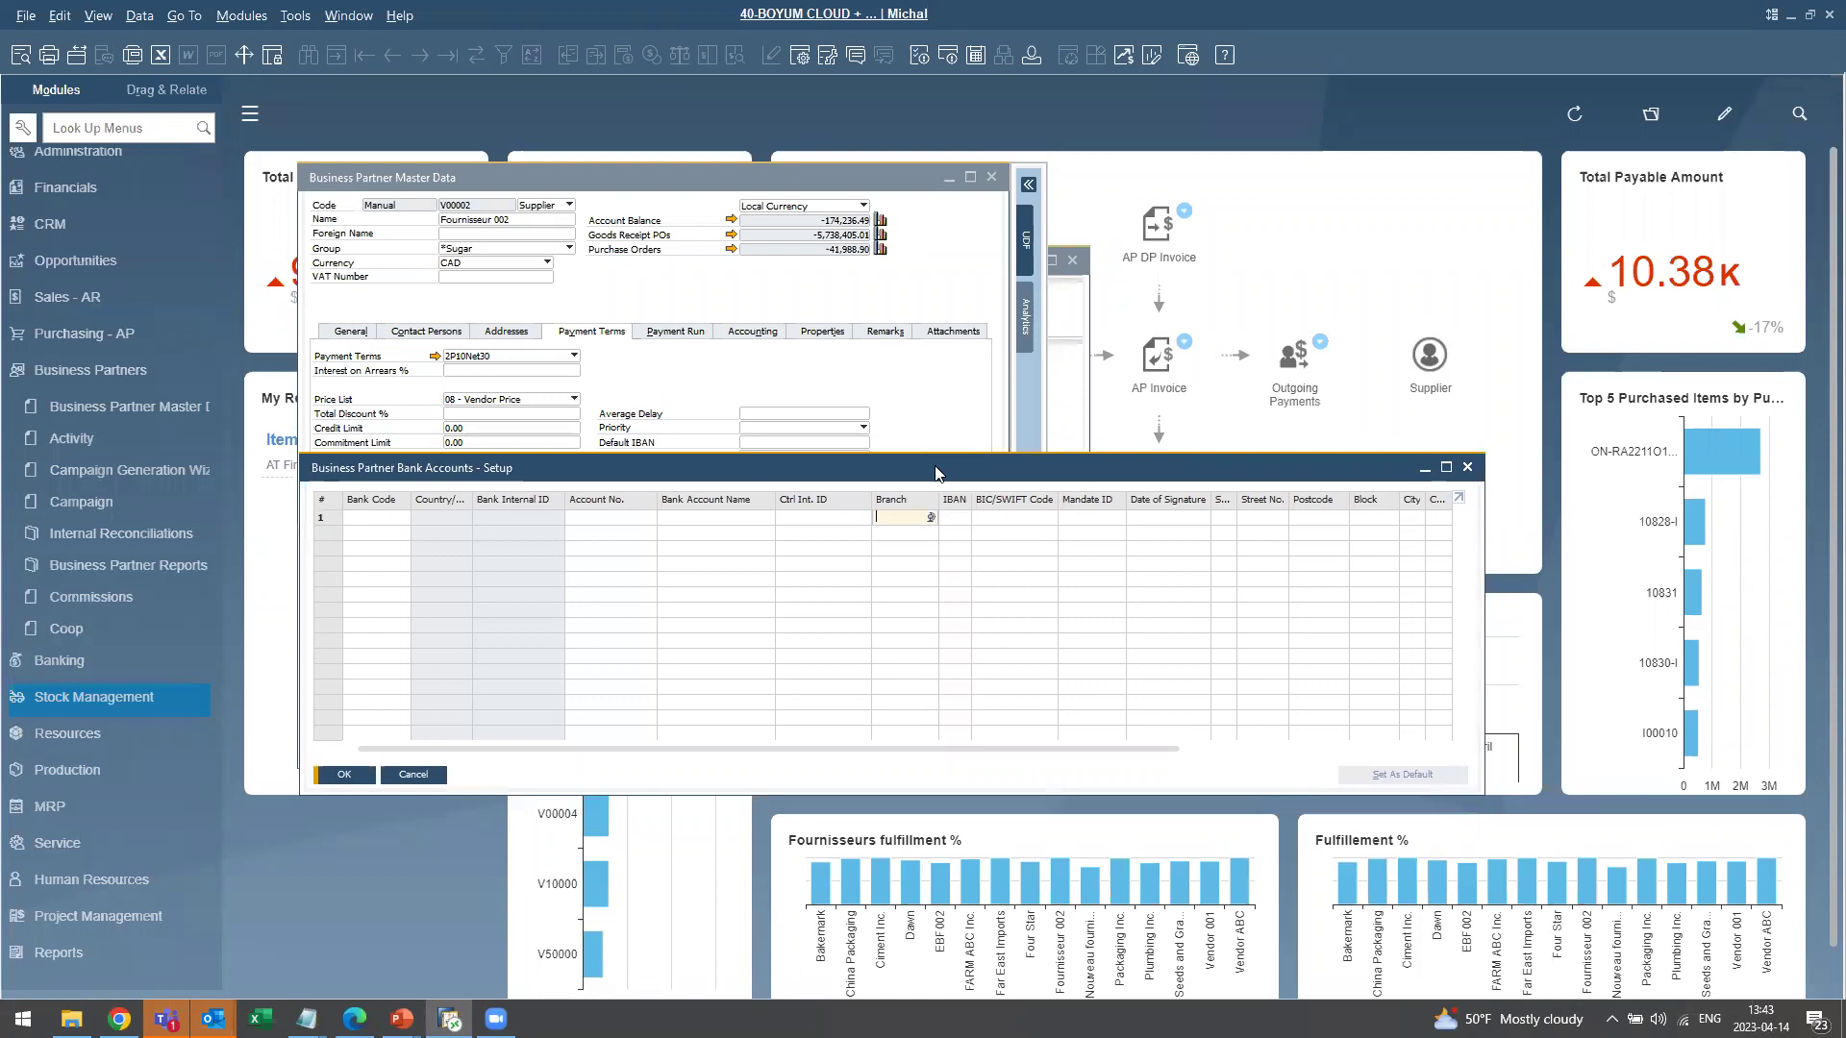
Open the Payment Methods setup under the banking administration settings and display the last payment method.
scroll(96, 302, "up", 1)
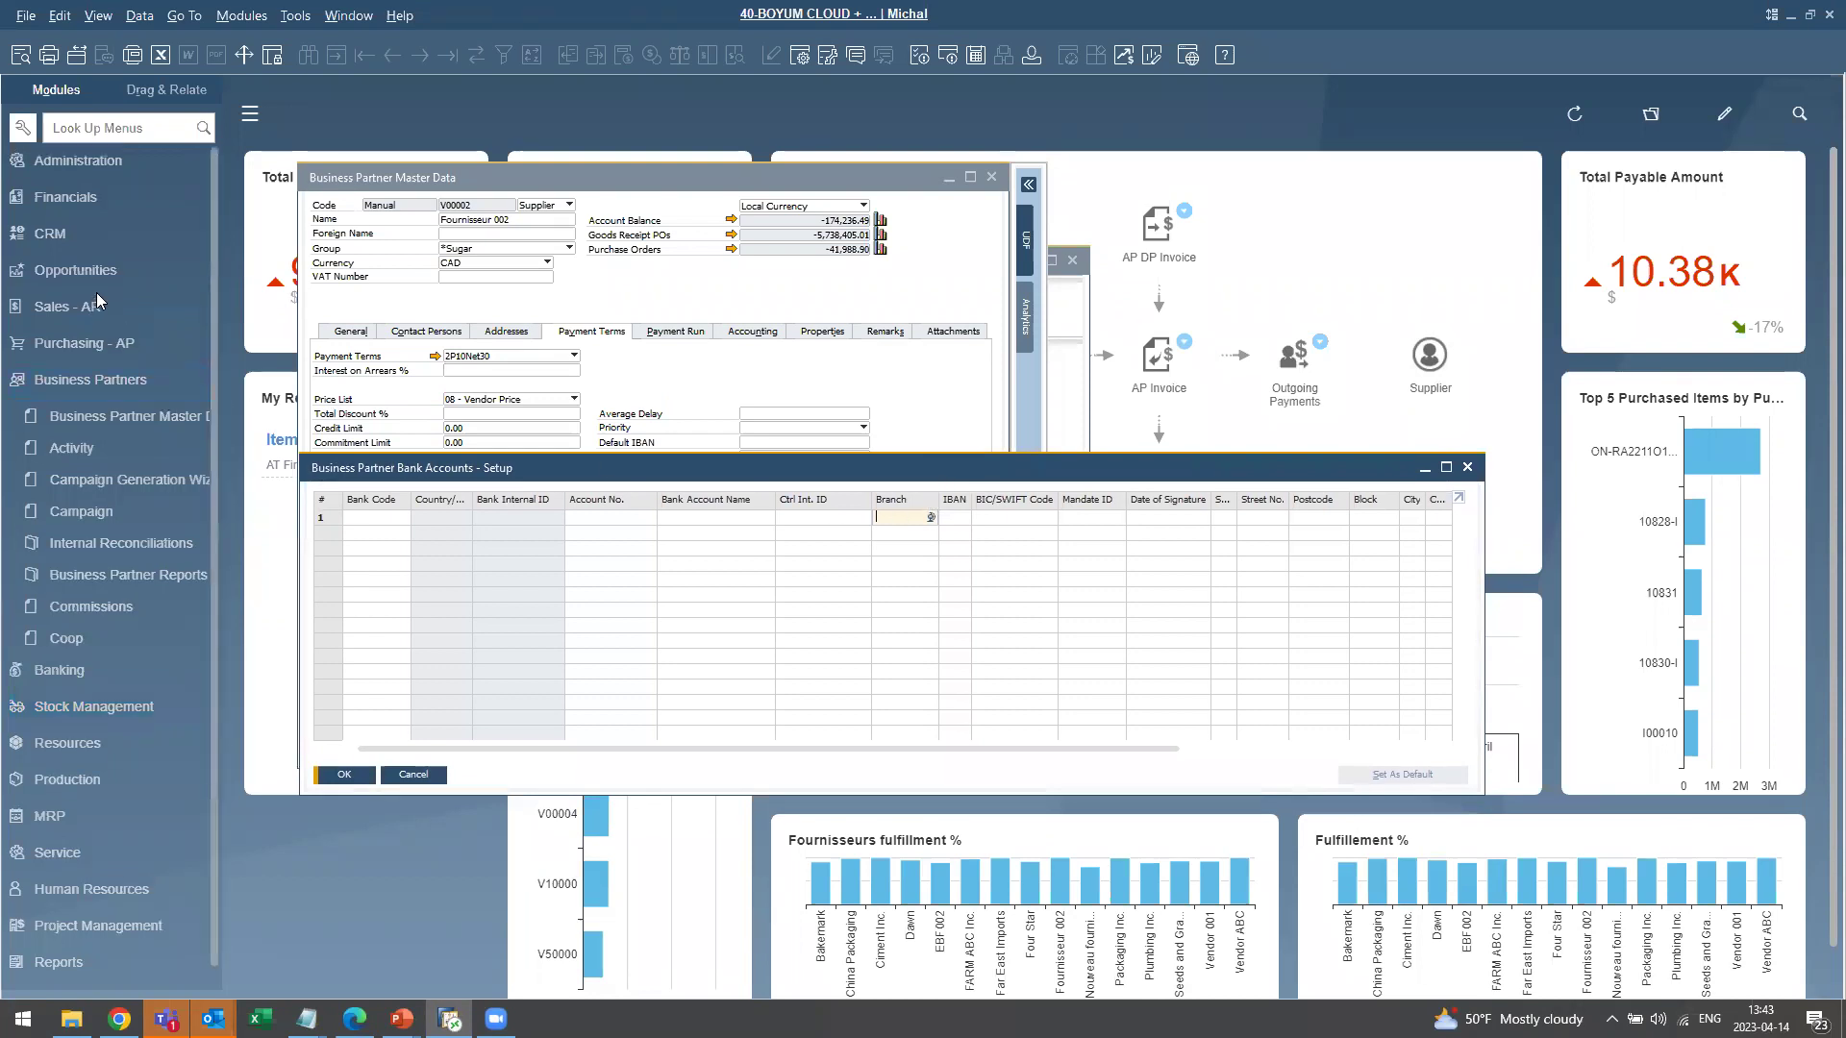
left_click(96, 160)
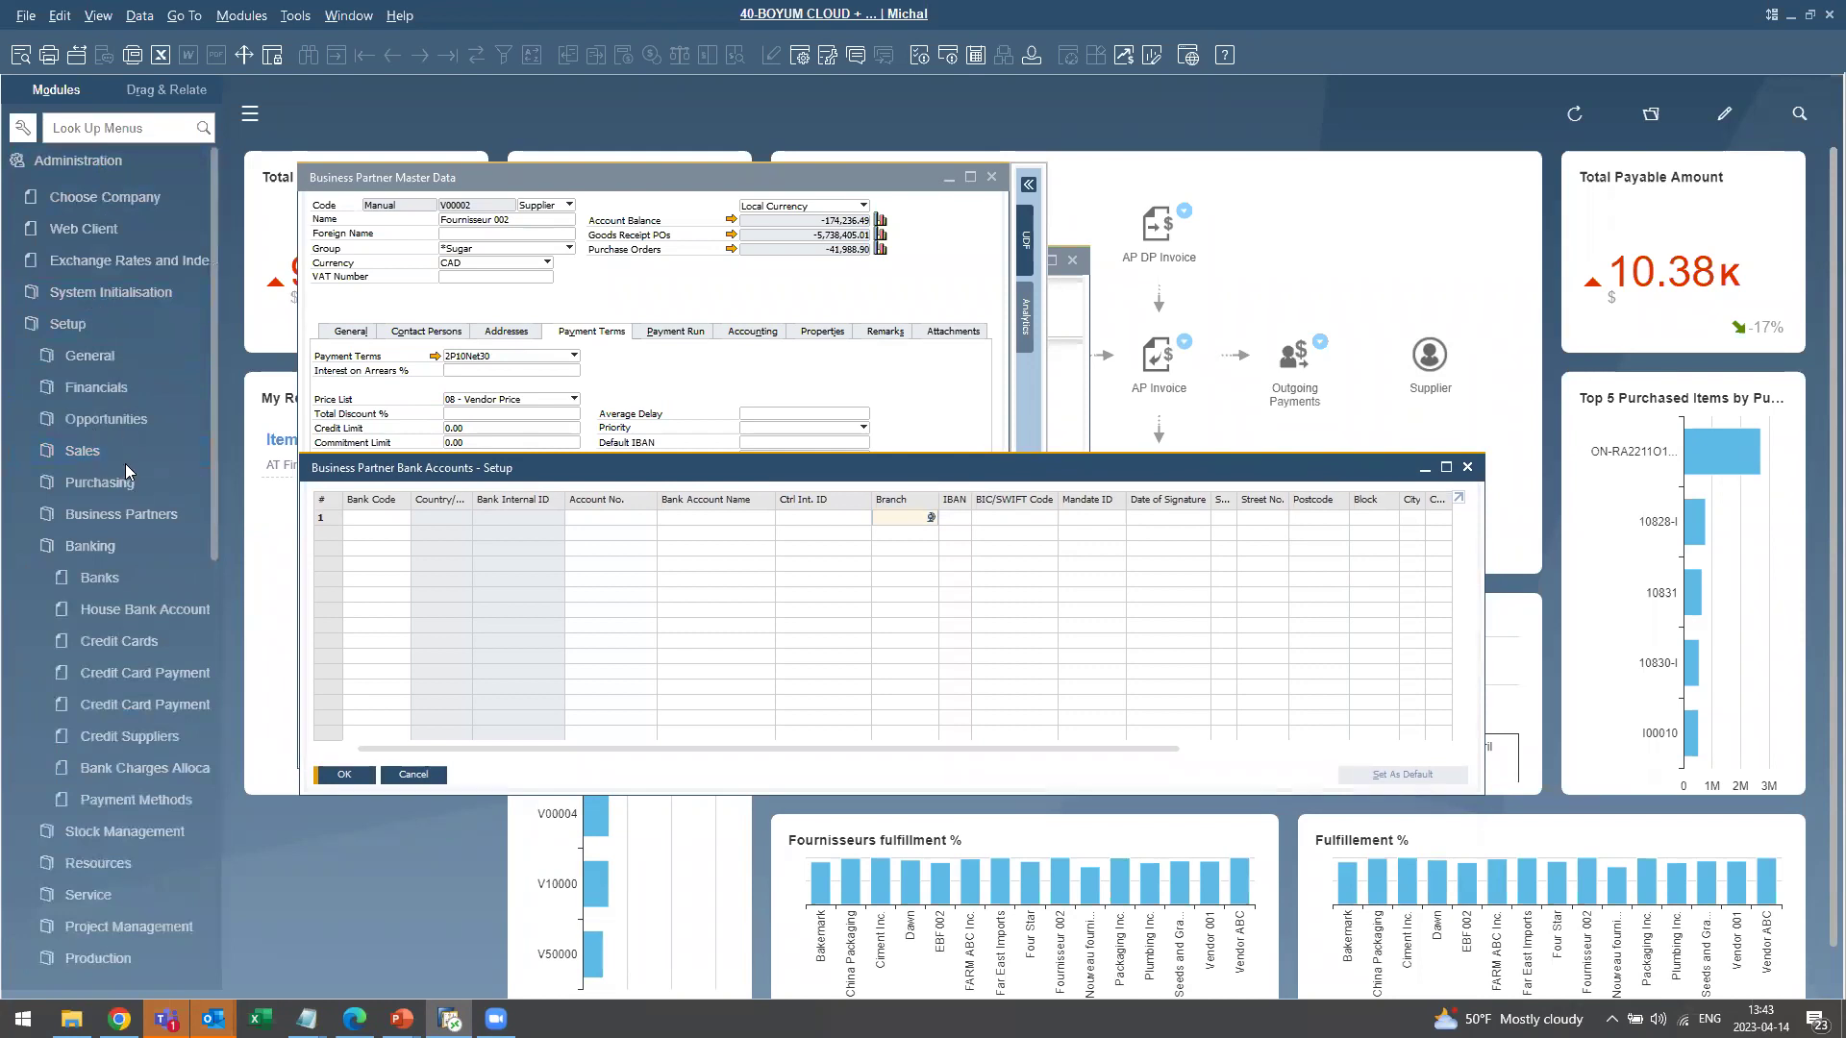
left_click(123, 798)
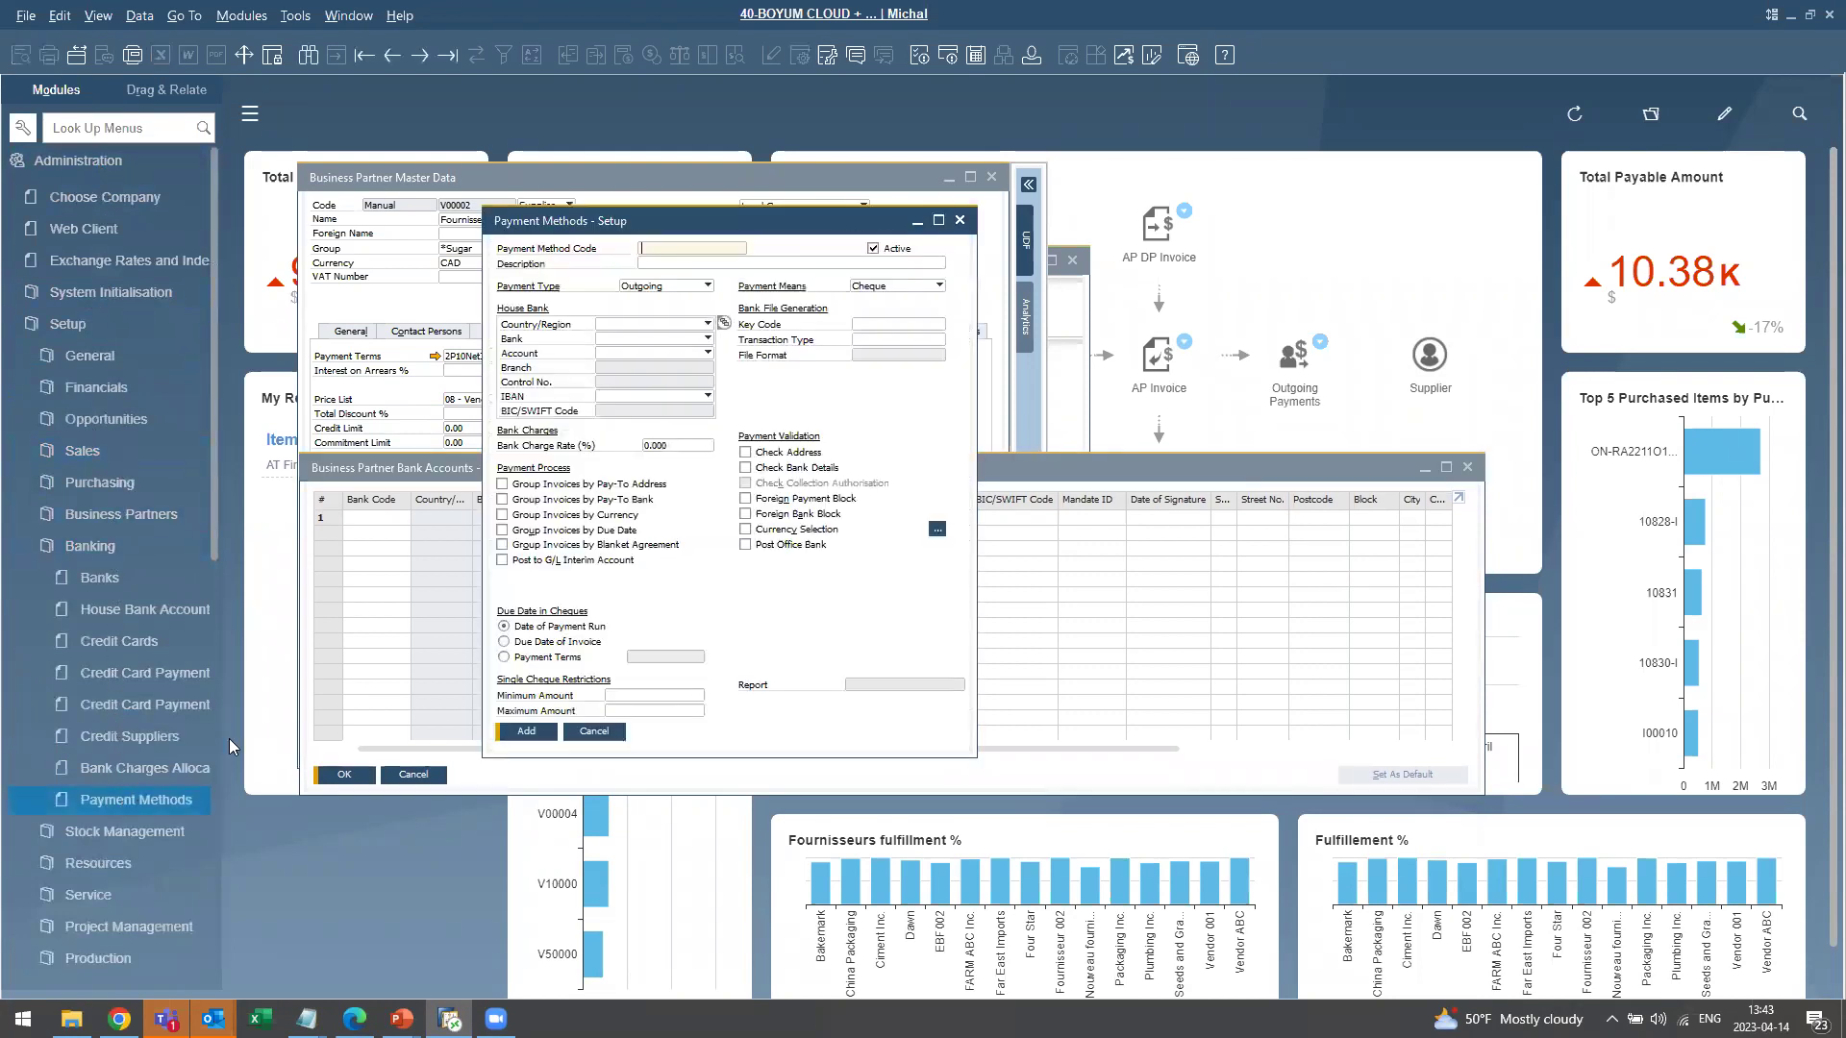
left_click(445, 55)
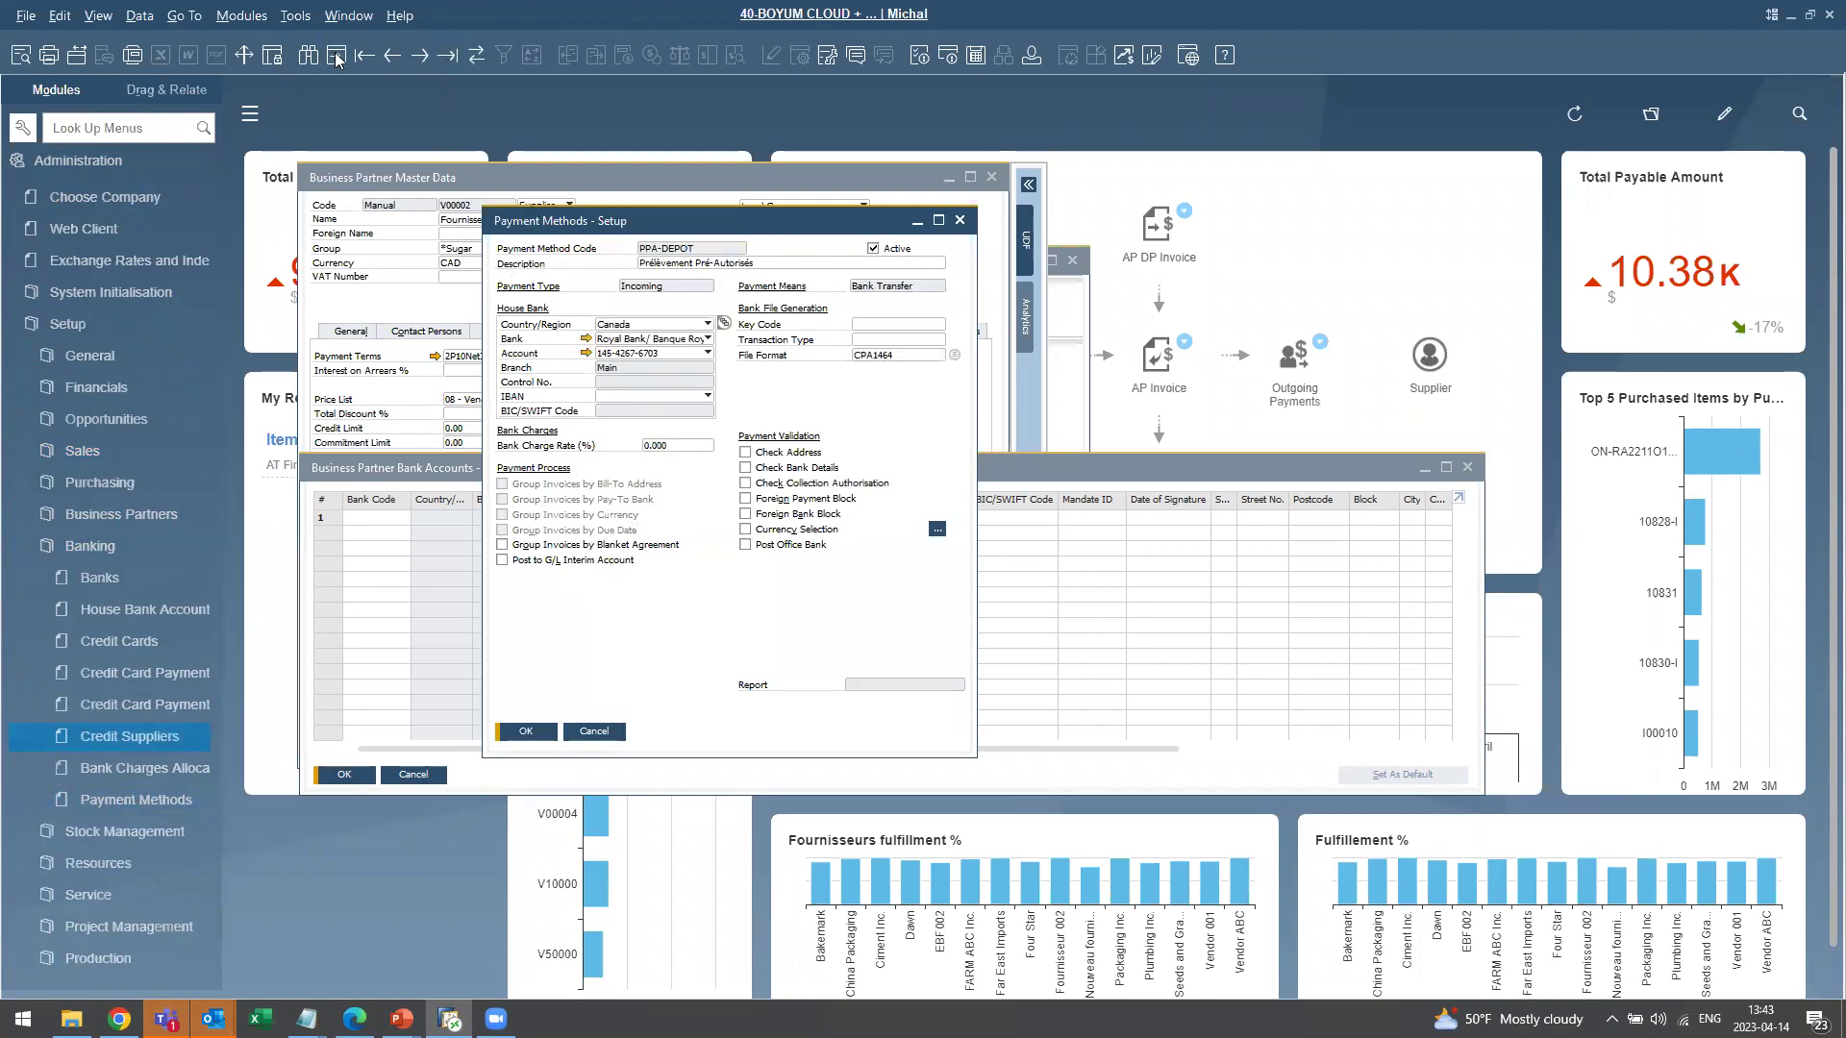
Start a new outgoing payment method with Bank Transfer as payment means and TESTACH as both code and description.
left_click(336, 56)
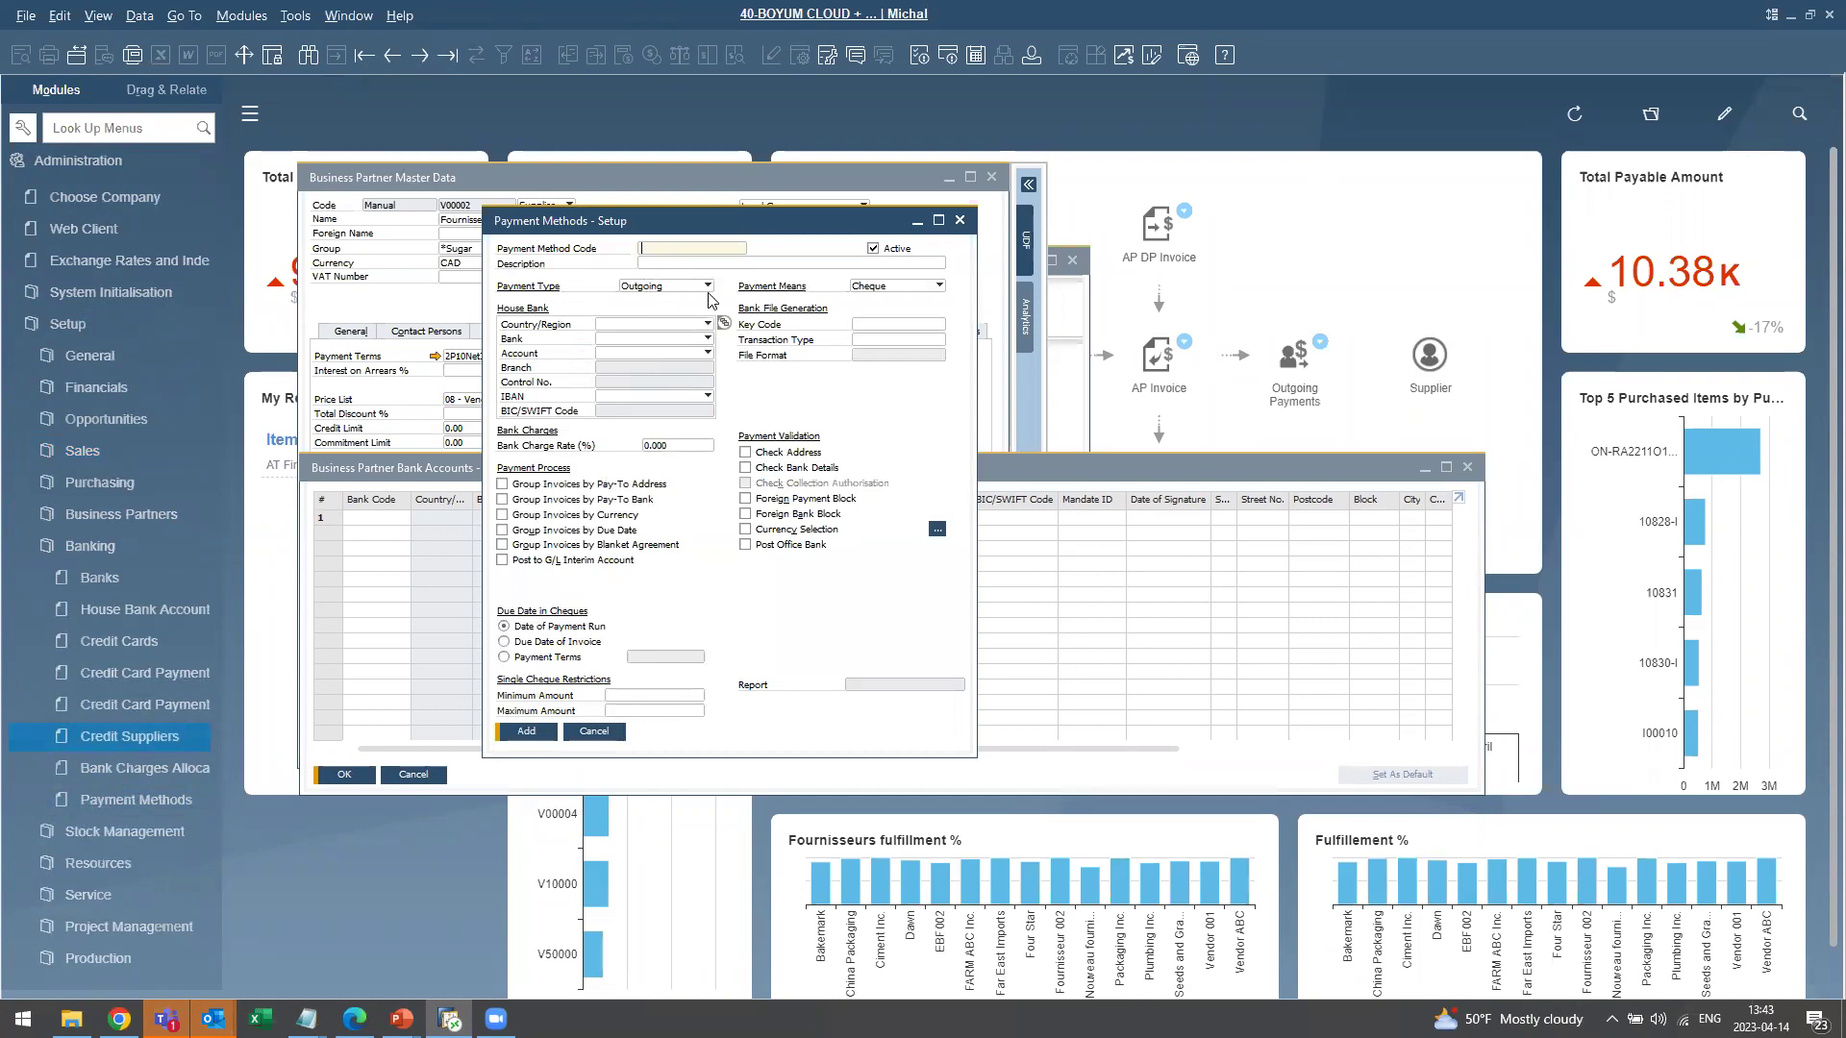
left_click(938, 285)
left_click(894, 316)
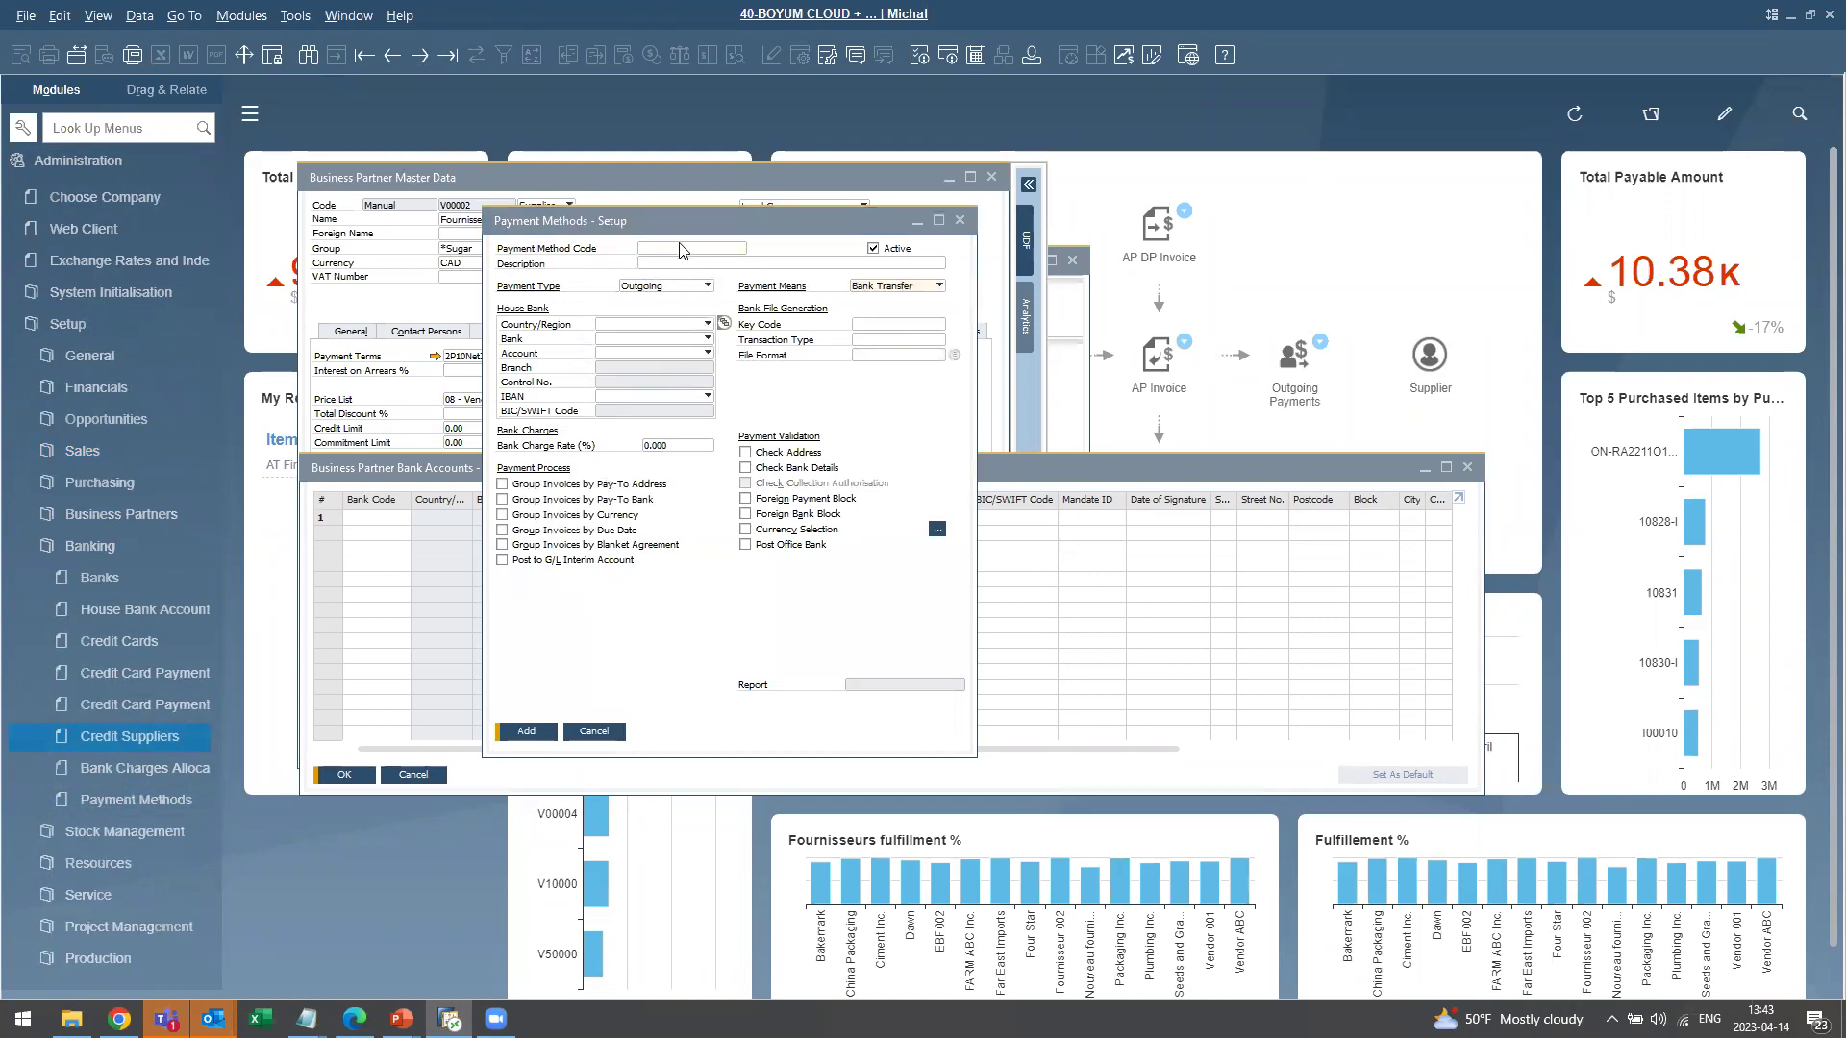
left_click(683, 246)
type("TESTACH")
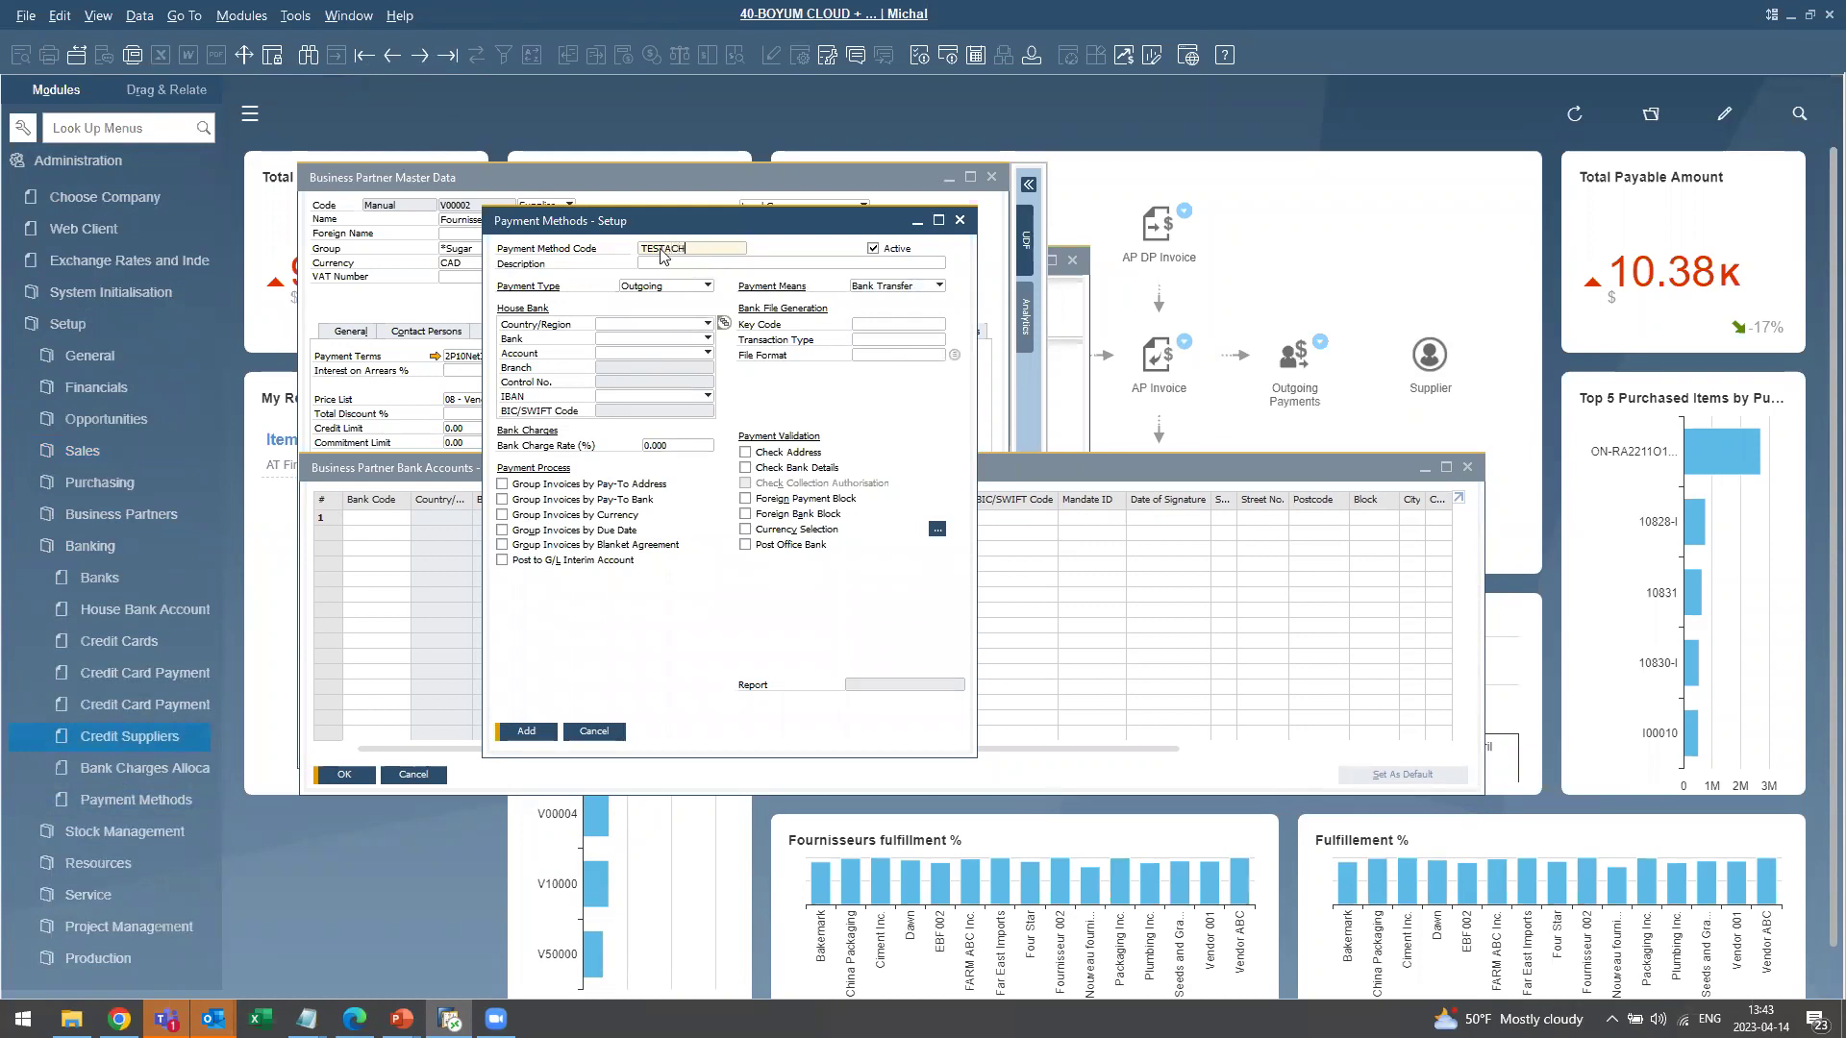
double_click(641, 248)
key("ctrl+c")
left_click(667, 264)
key("ctrl+v")
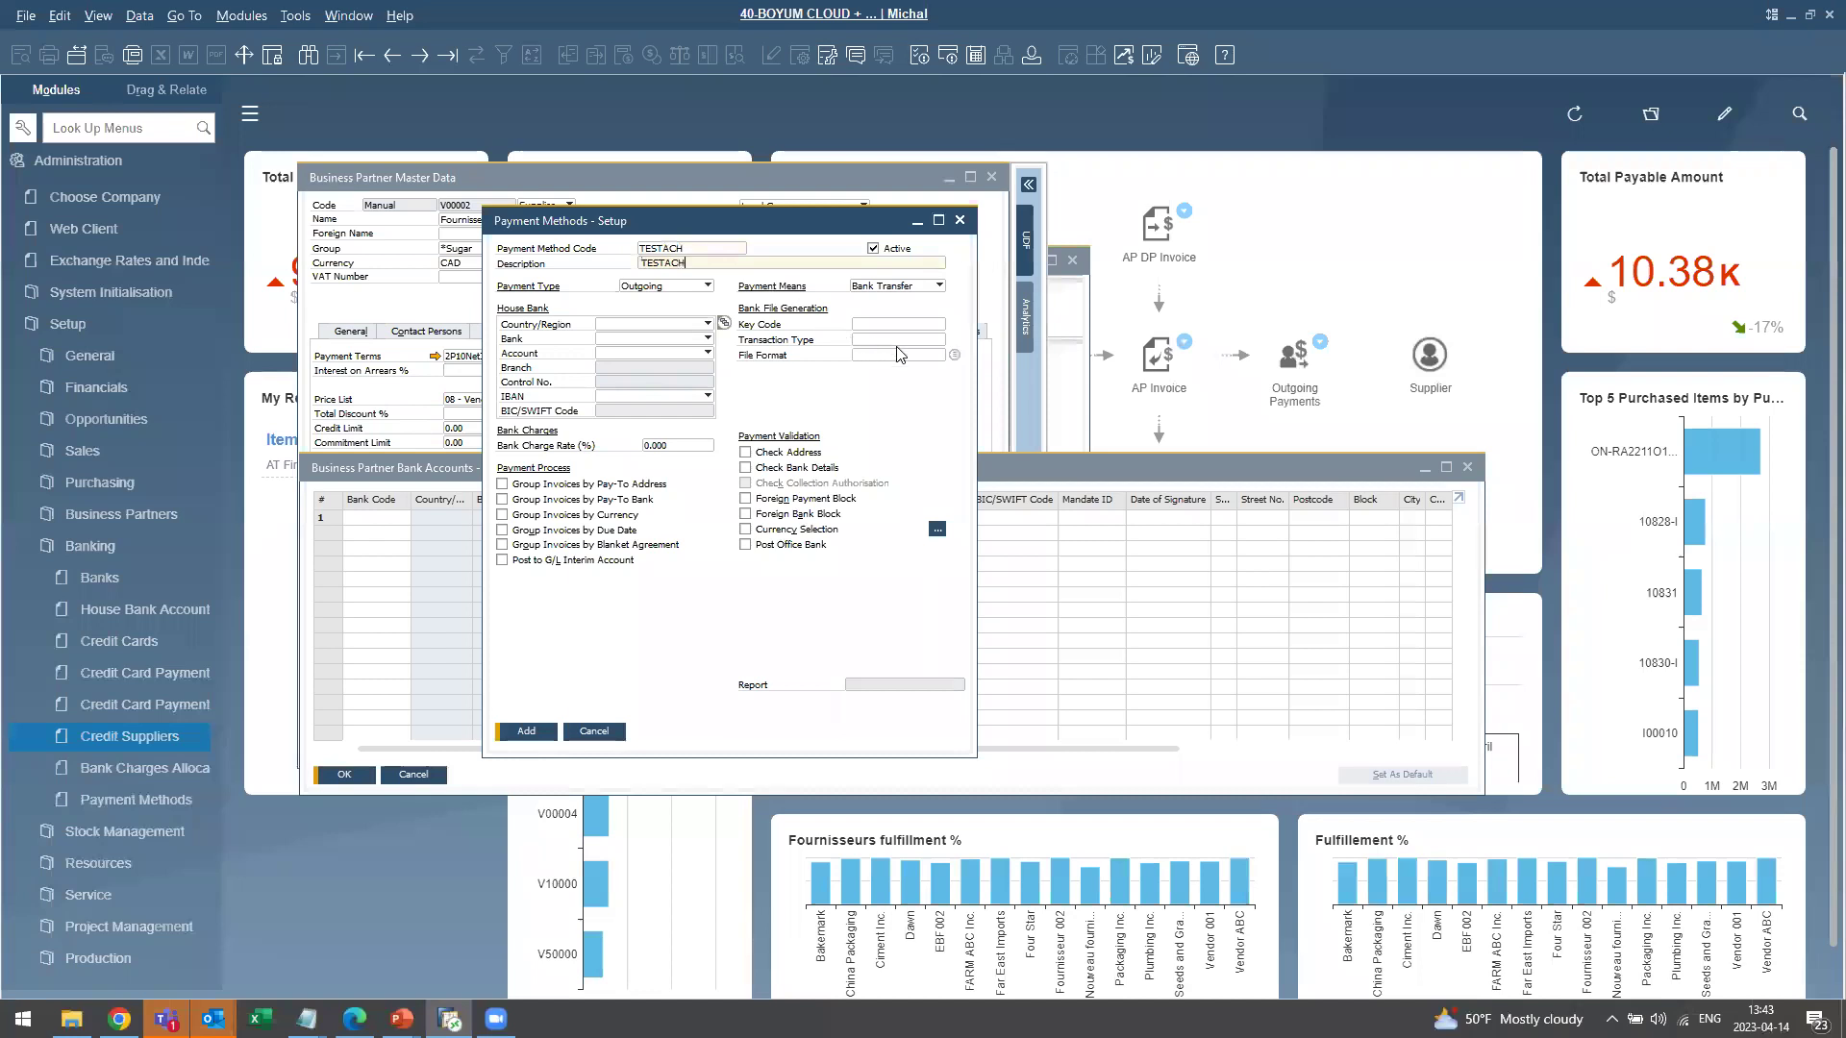
Open the File Formats setup from the payment method's file format list and view the format types available for a new row.
left_click(954, 356)
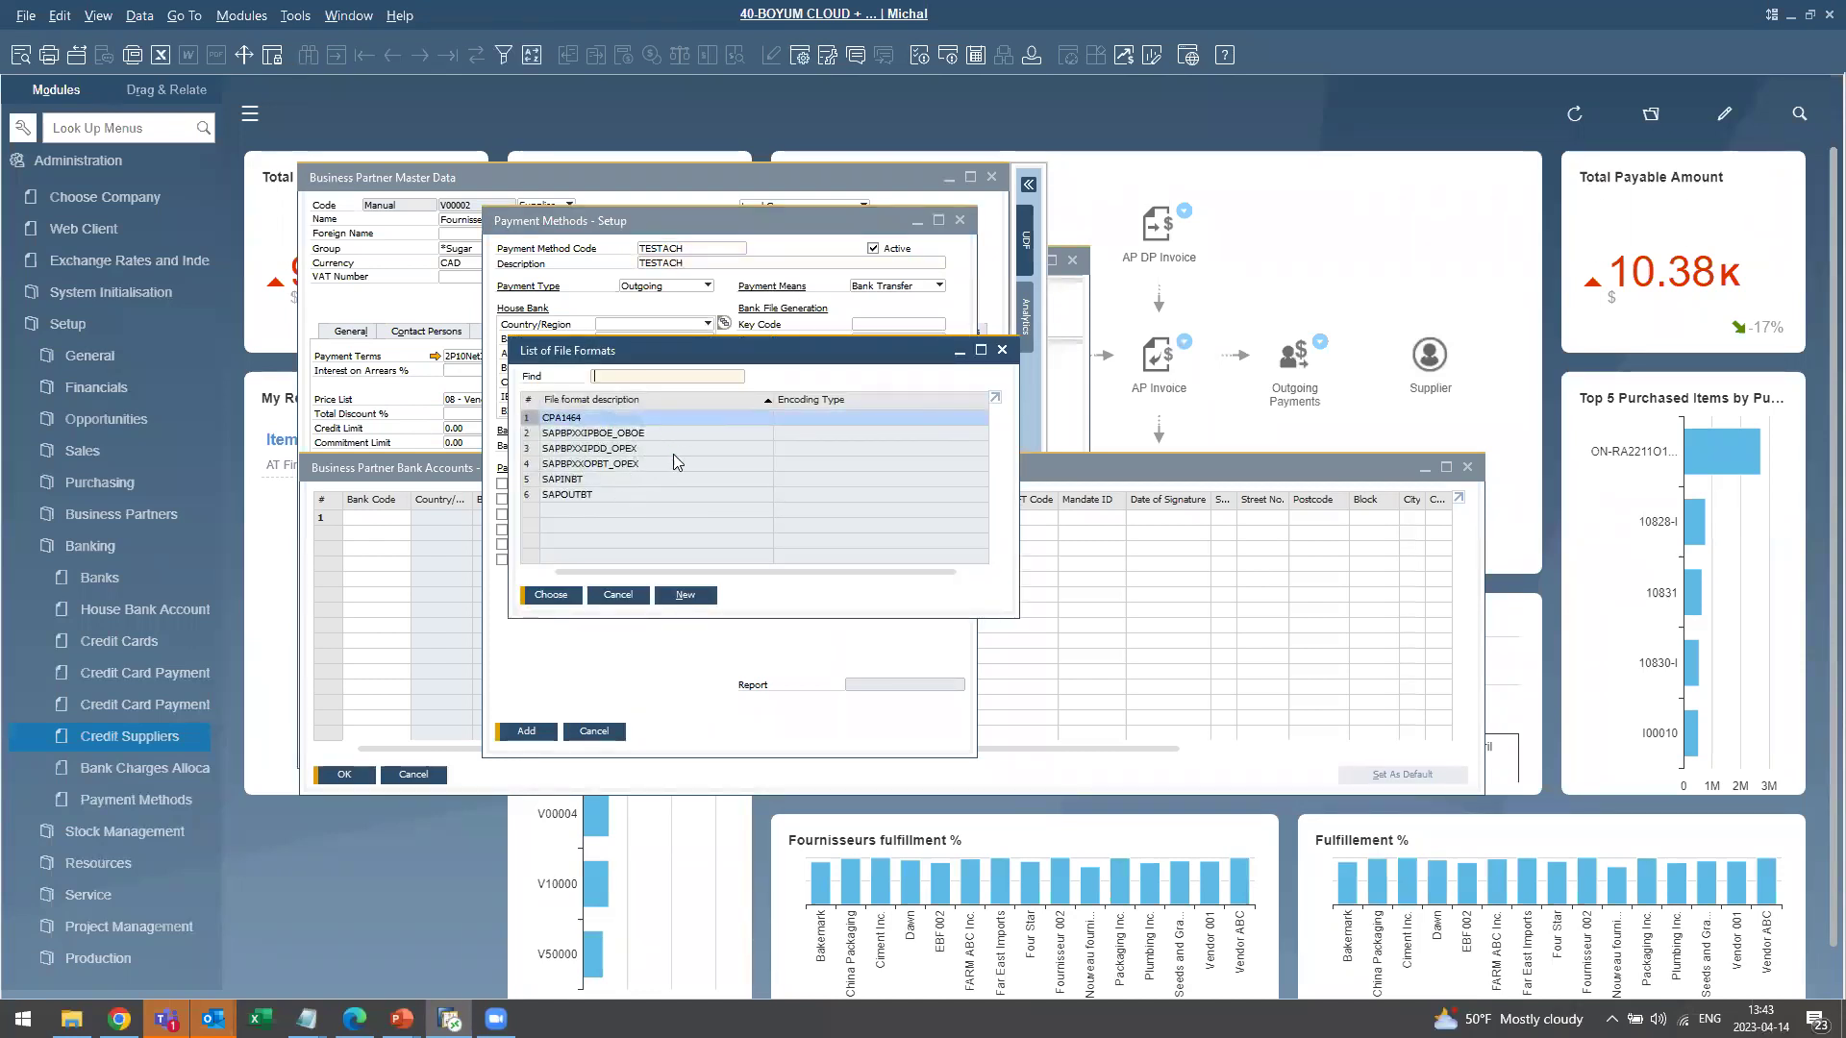
left_click(696, 590)
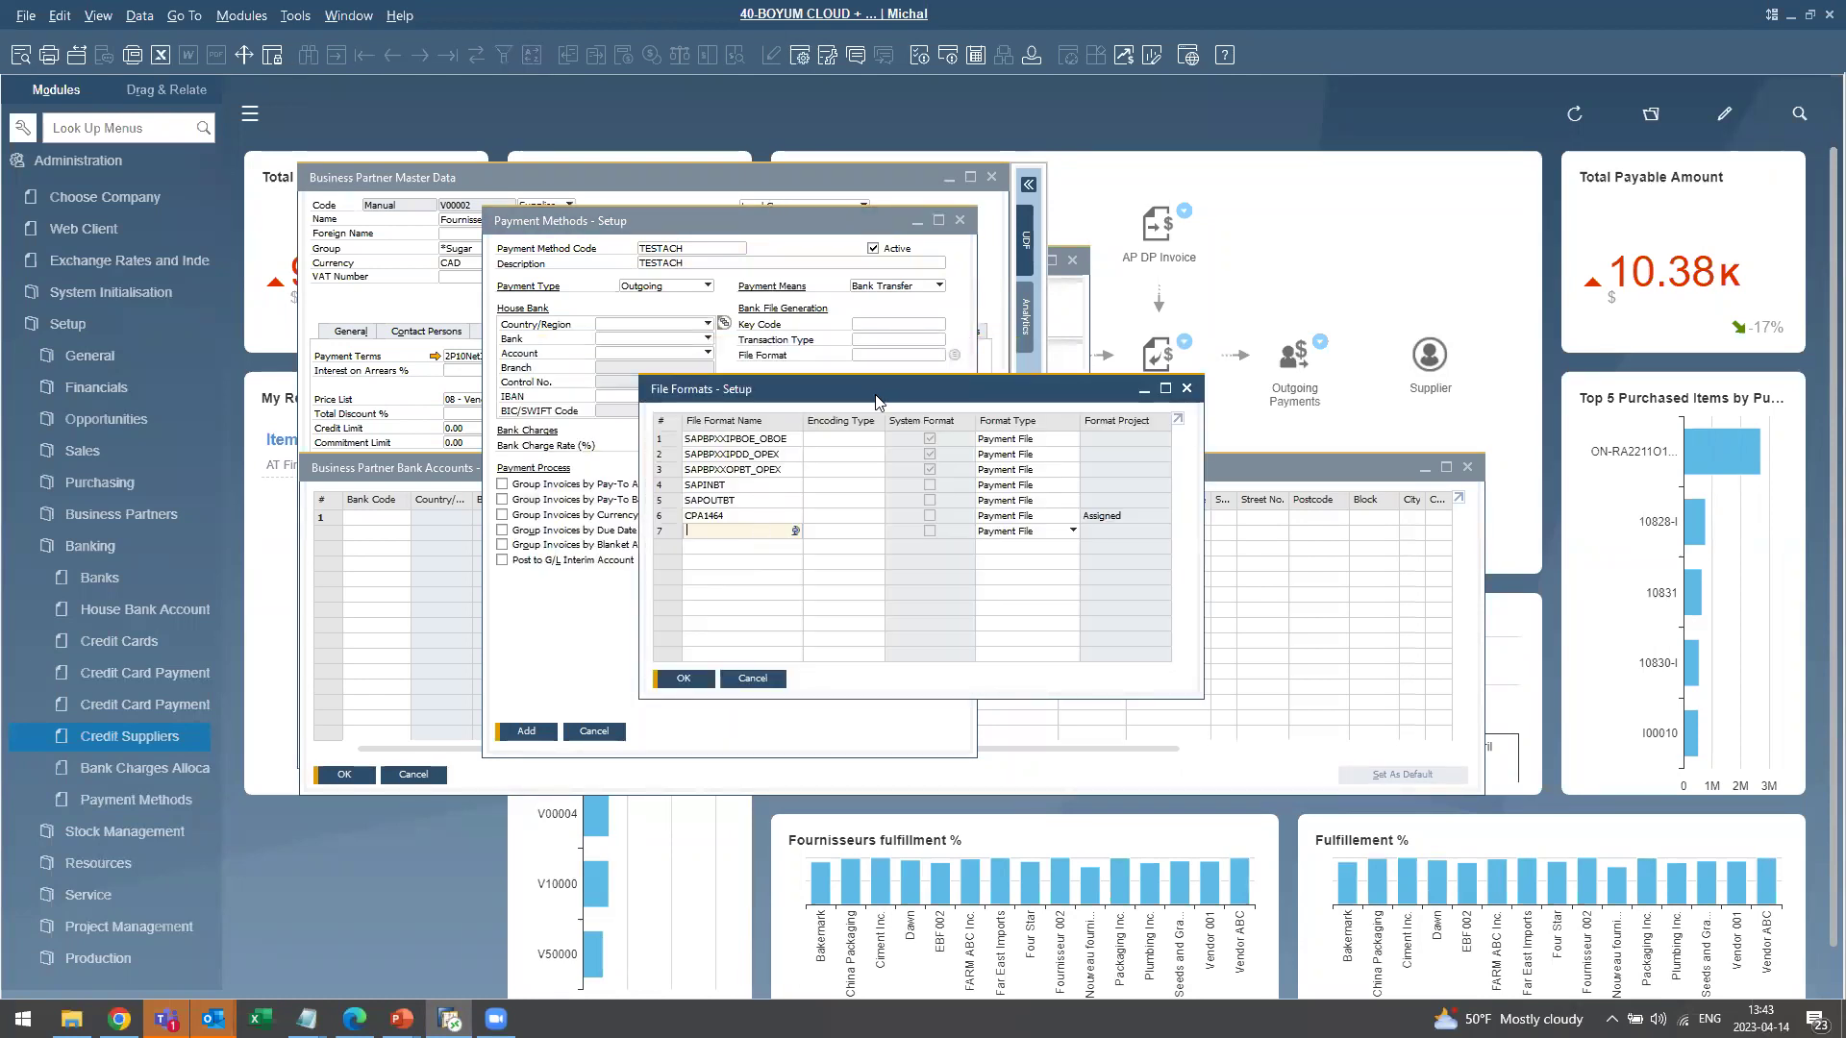
left_click_drag(863, 400, 840, 408)
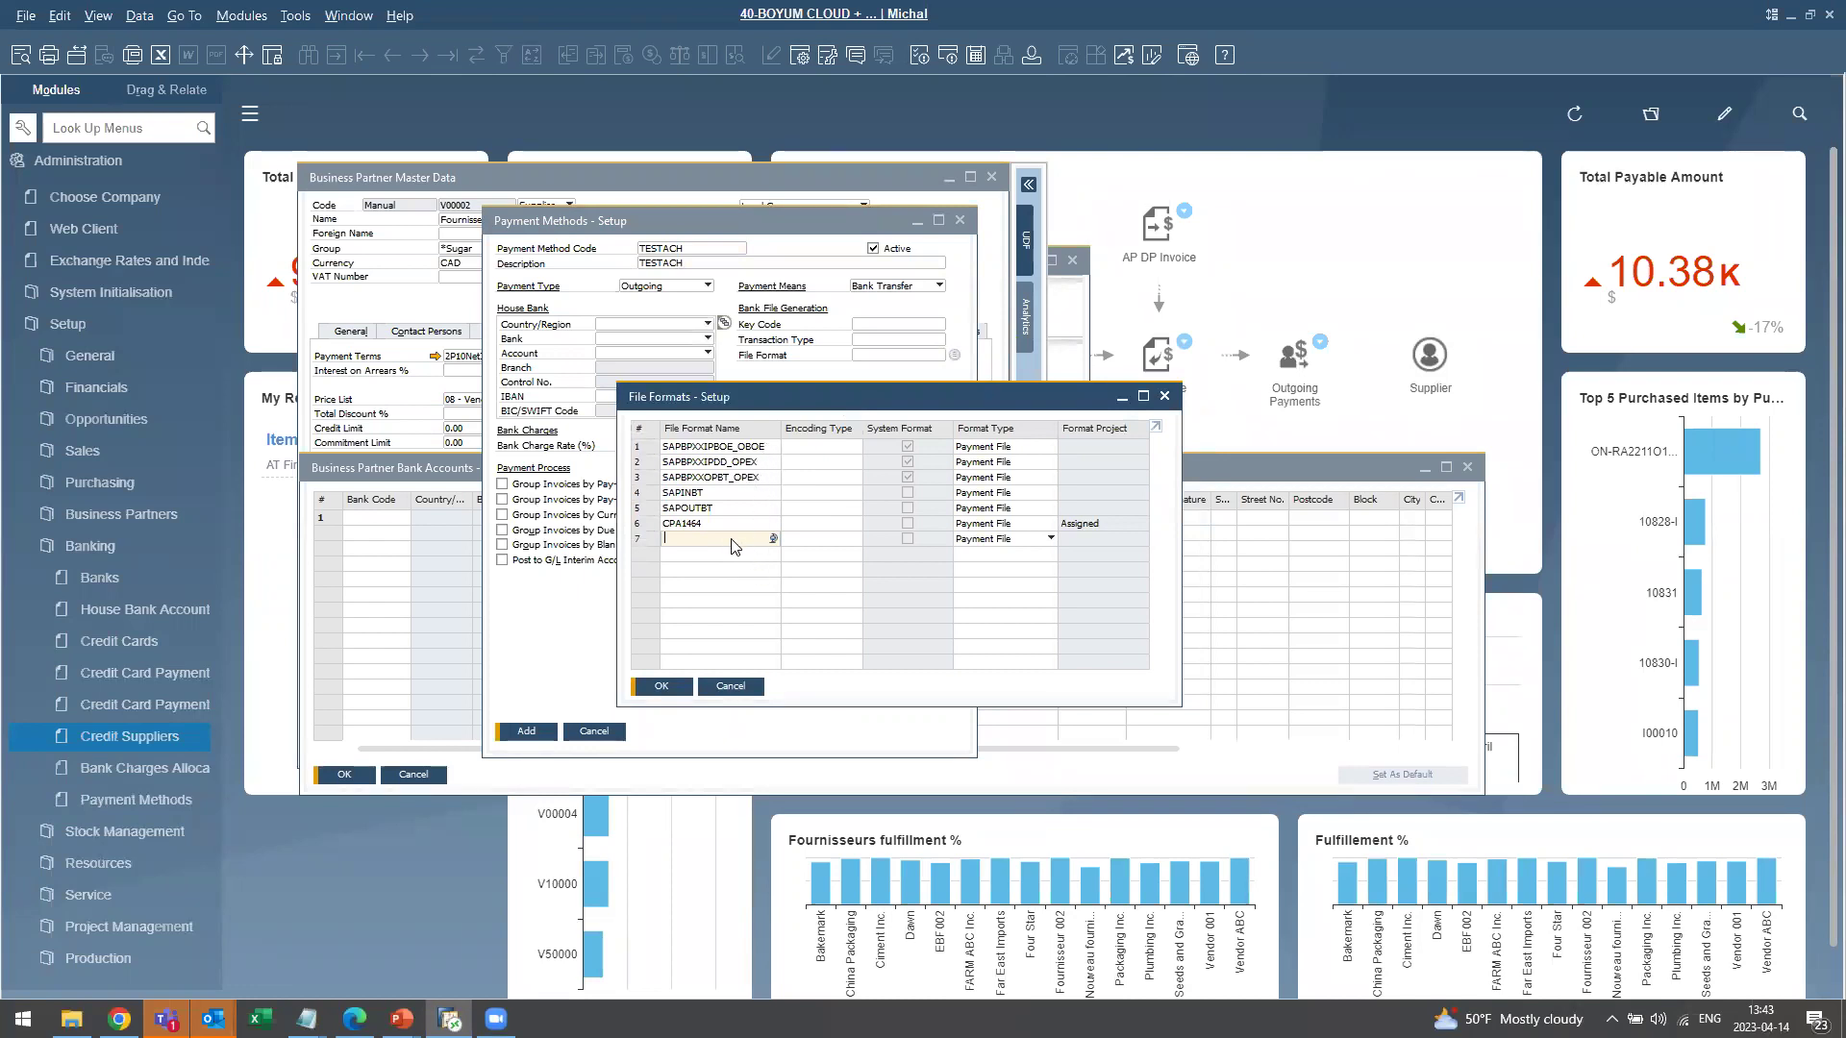
left_click(1021, 539)
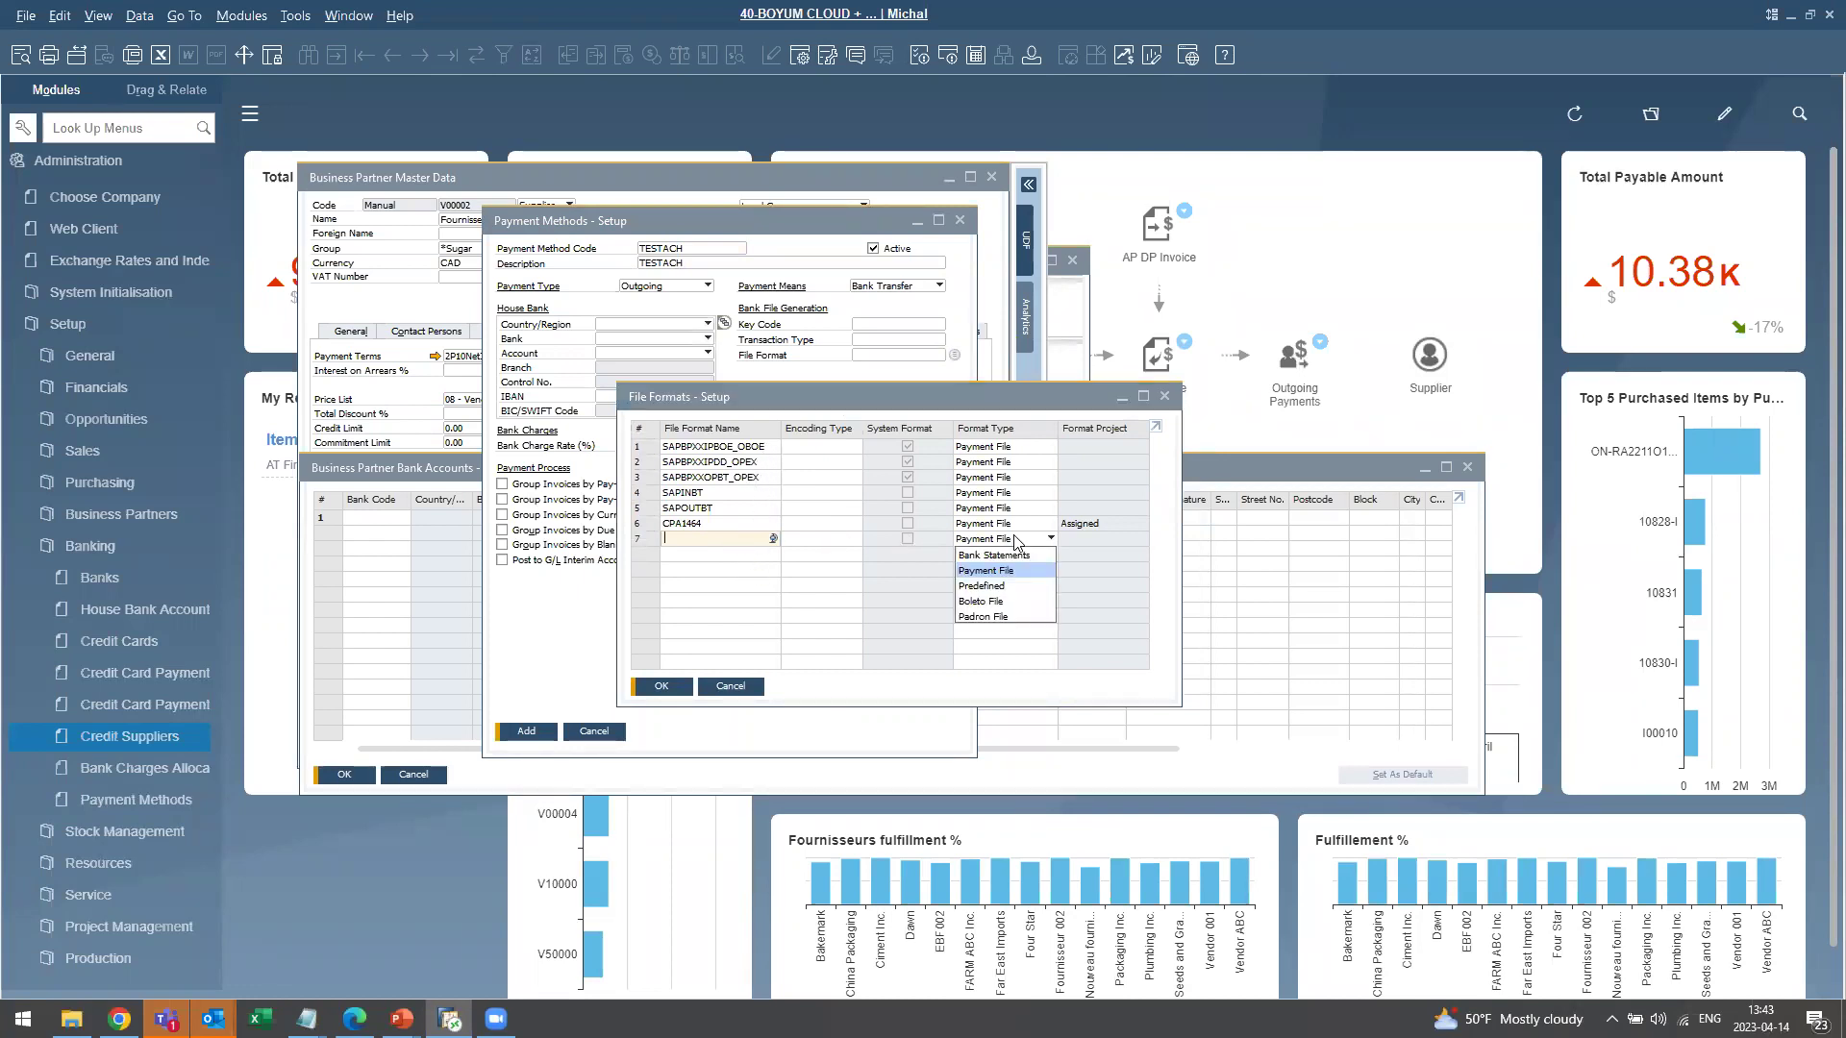
left_click(1021, 541)
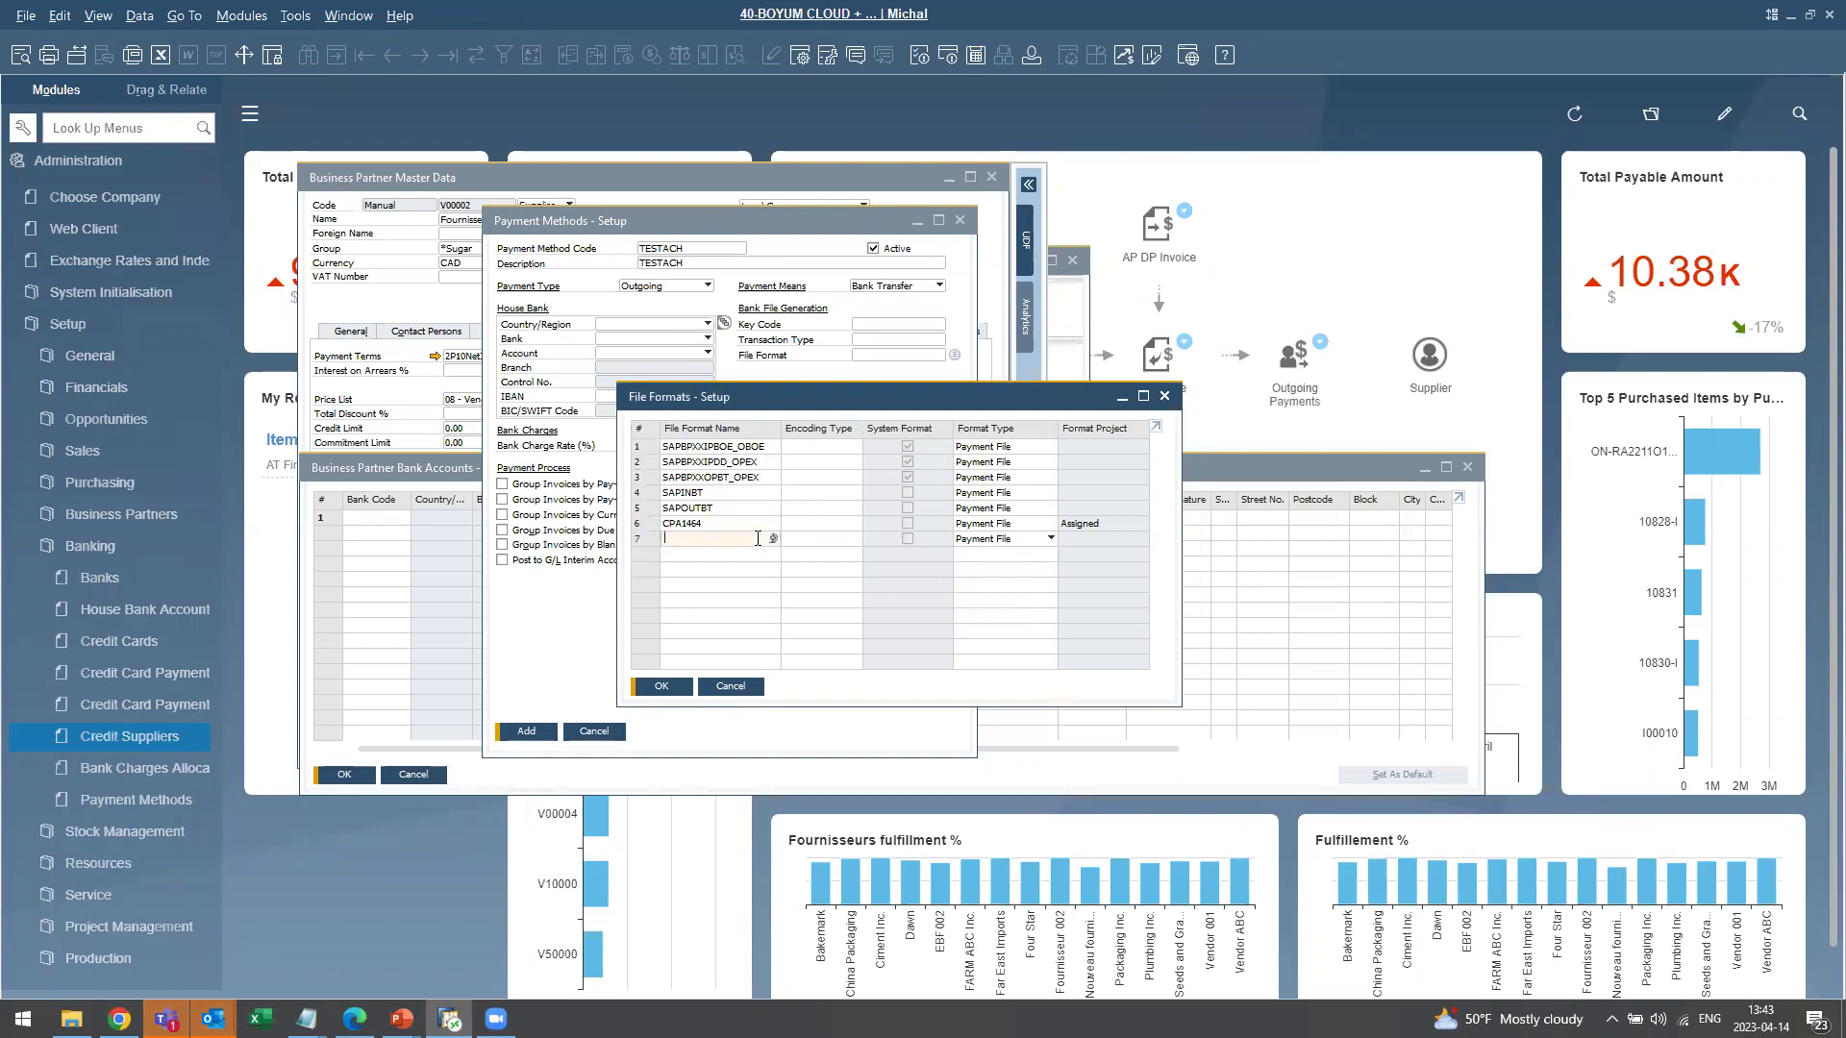
Examine the name and encoding fields of the new file format row, widen the Format Project column, and close the setup.
left_click(814, 540)
left_click(751, 544)
left_click_drag(819, 404, 796, 440)
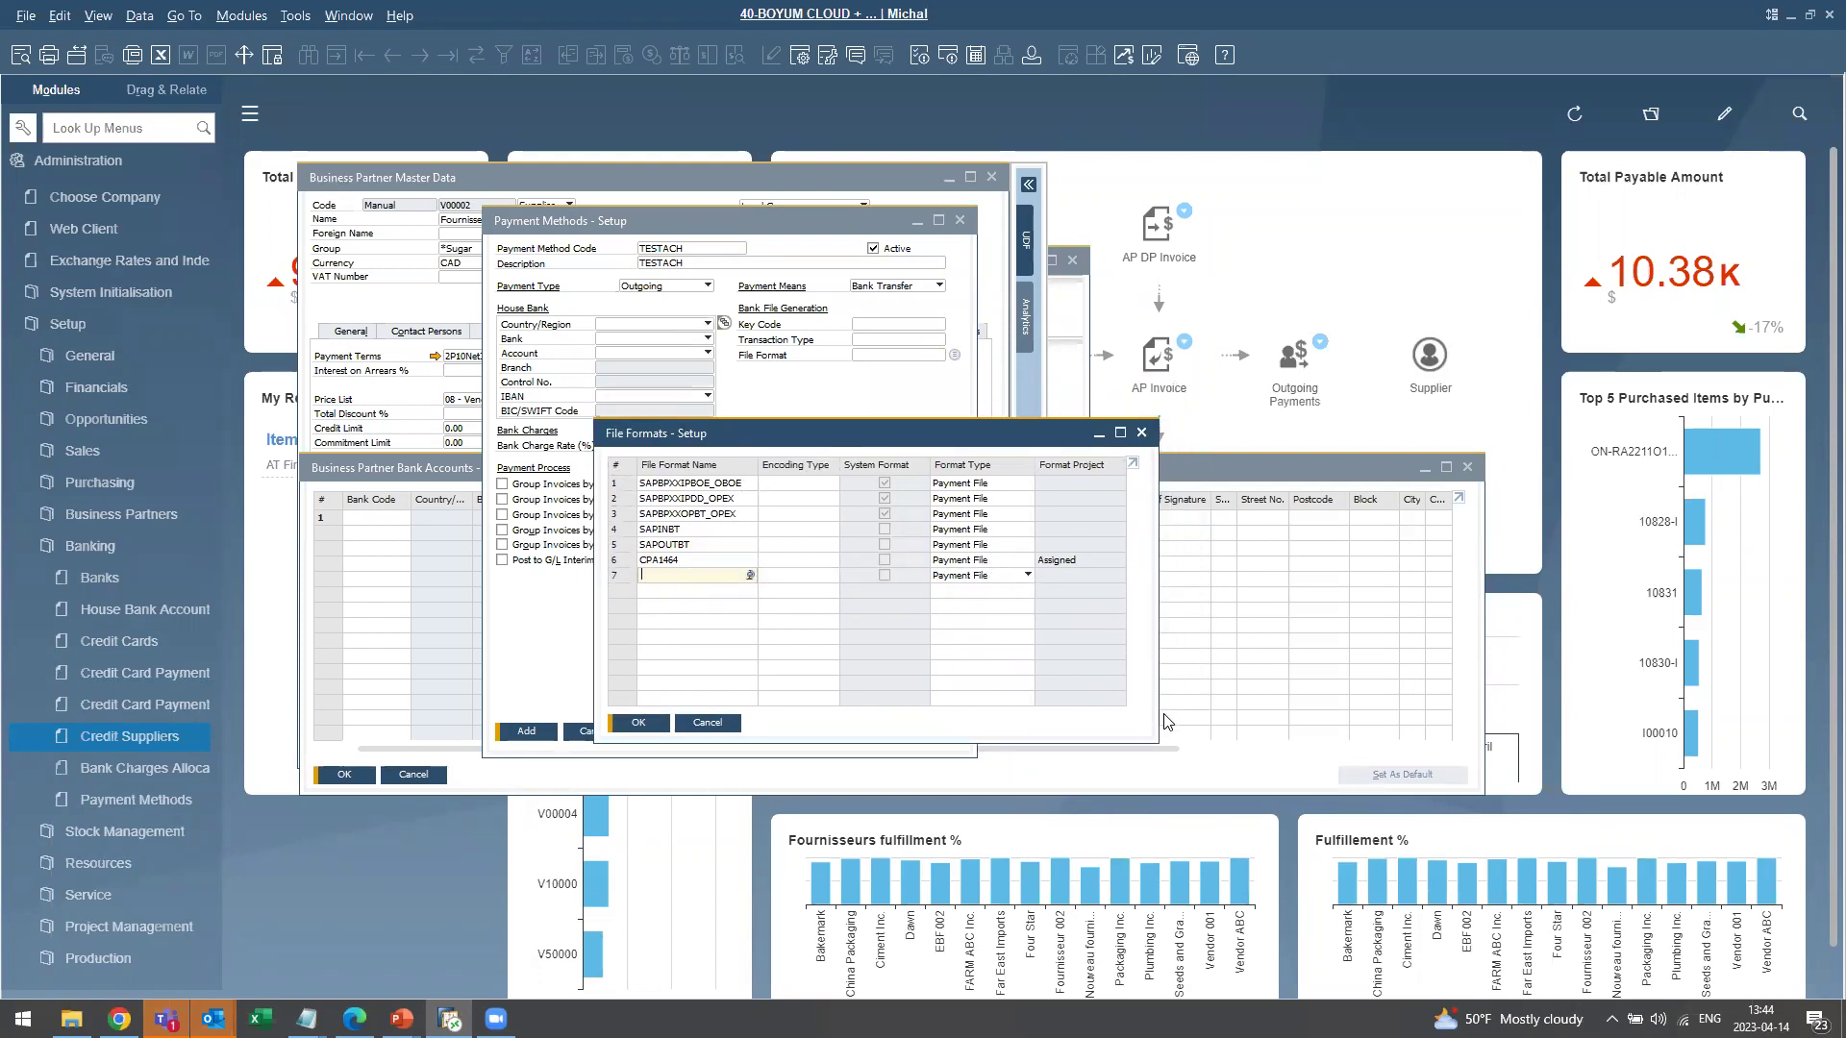
left_click_drag(1215, 753, 1361, 746)
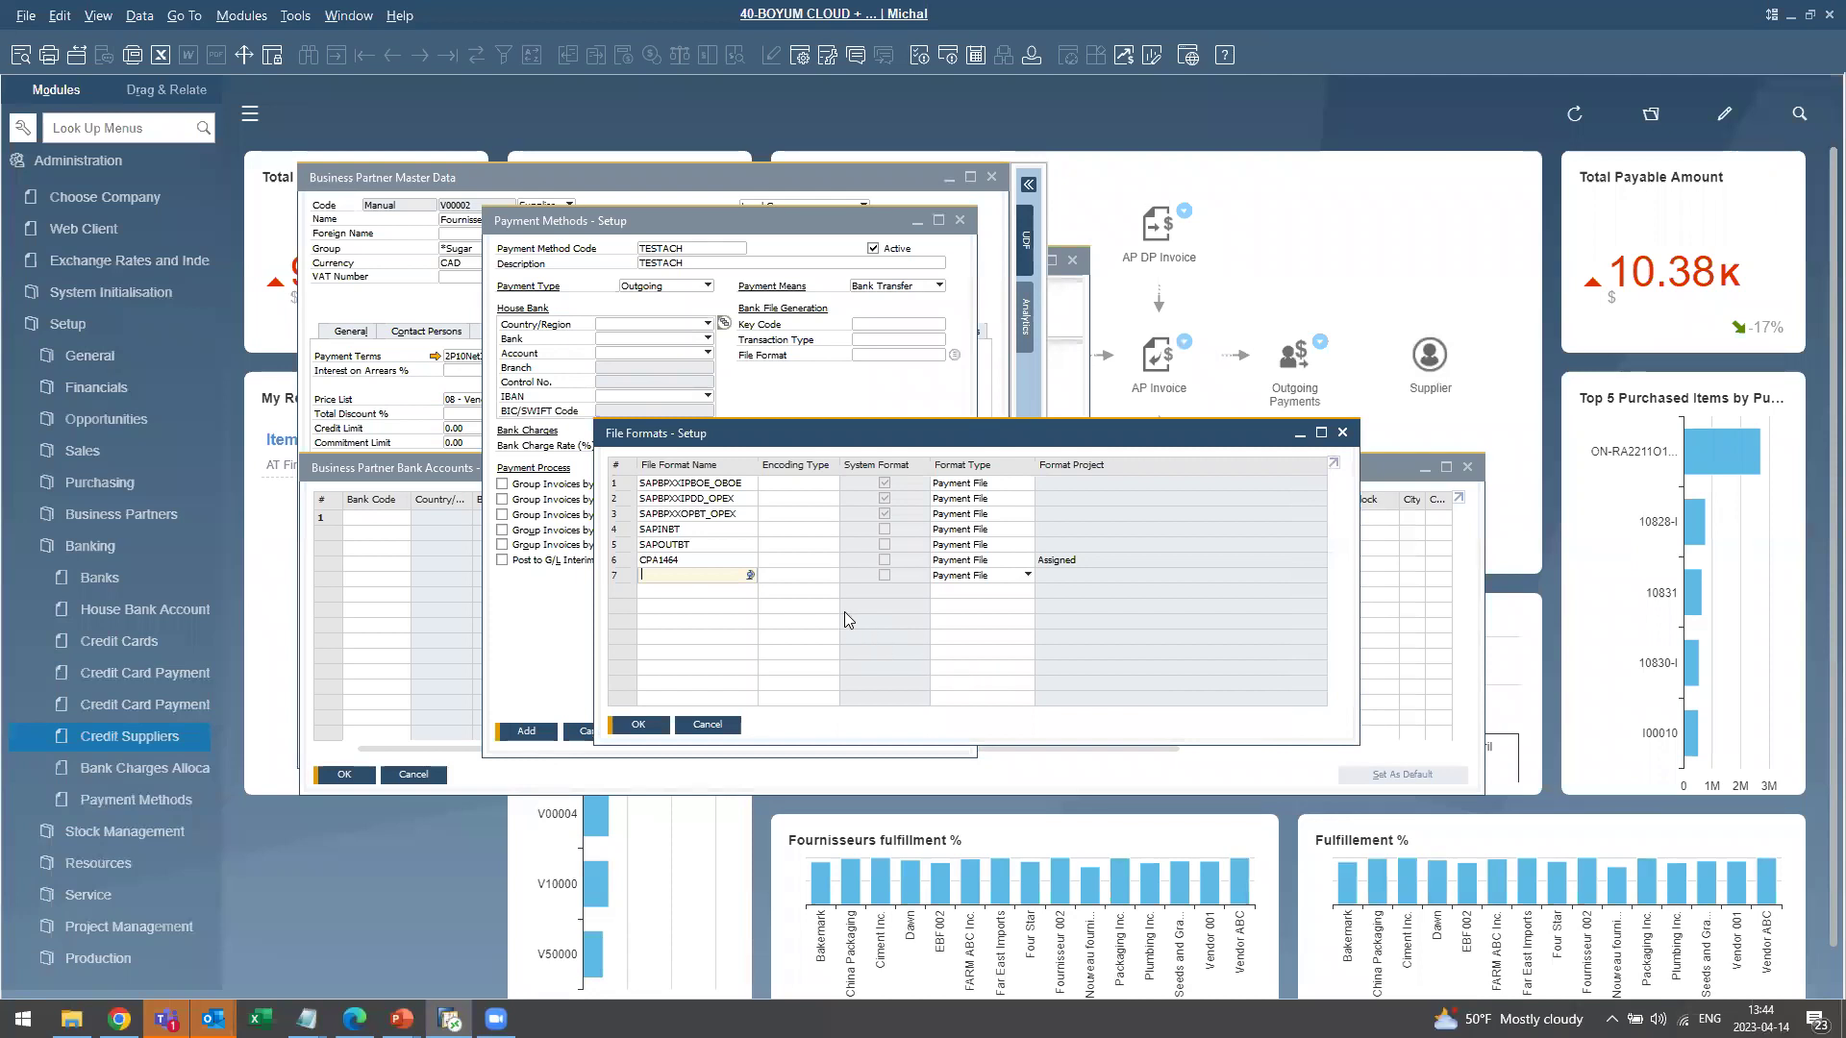
left_click(815, 577)
left_click(730, 579)
left_click(1342, 435)
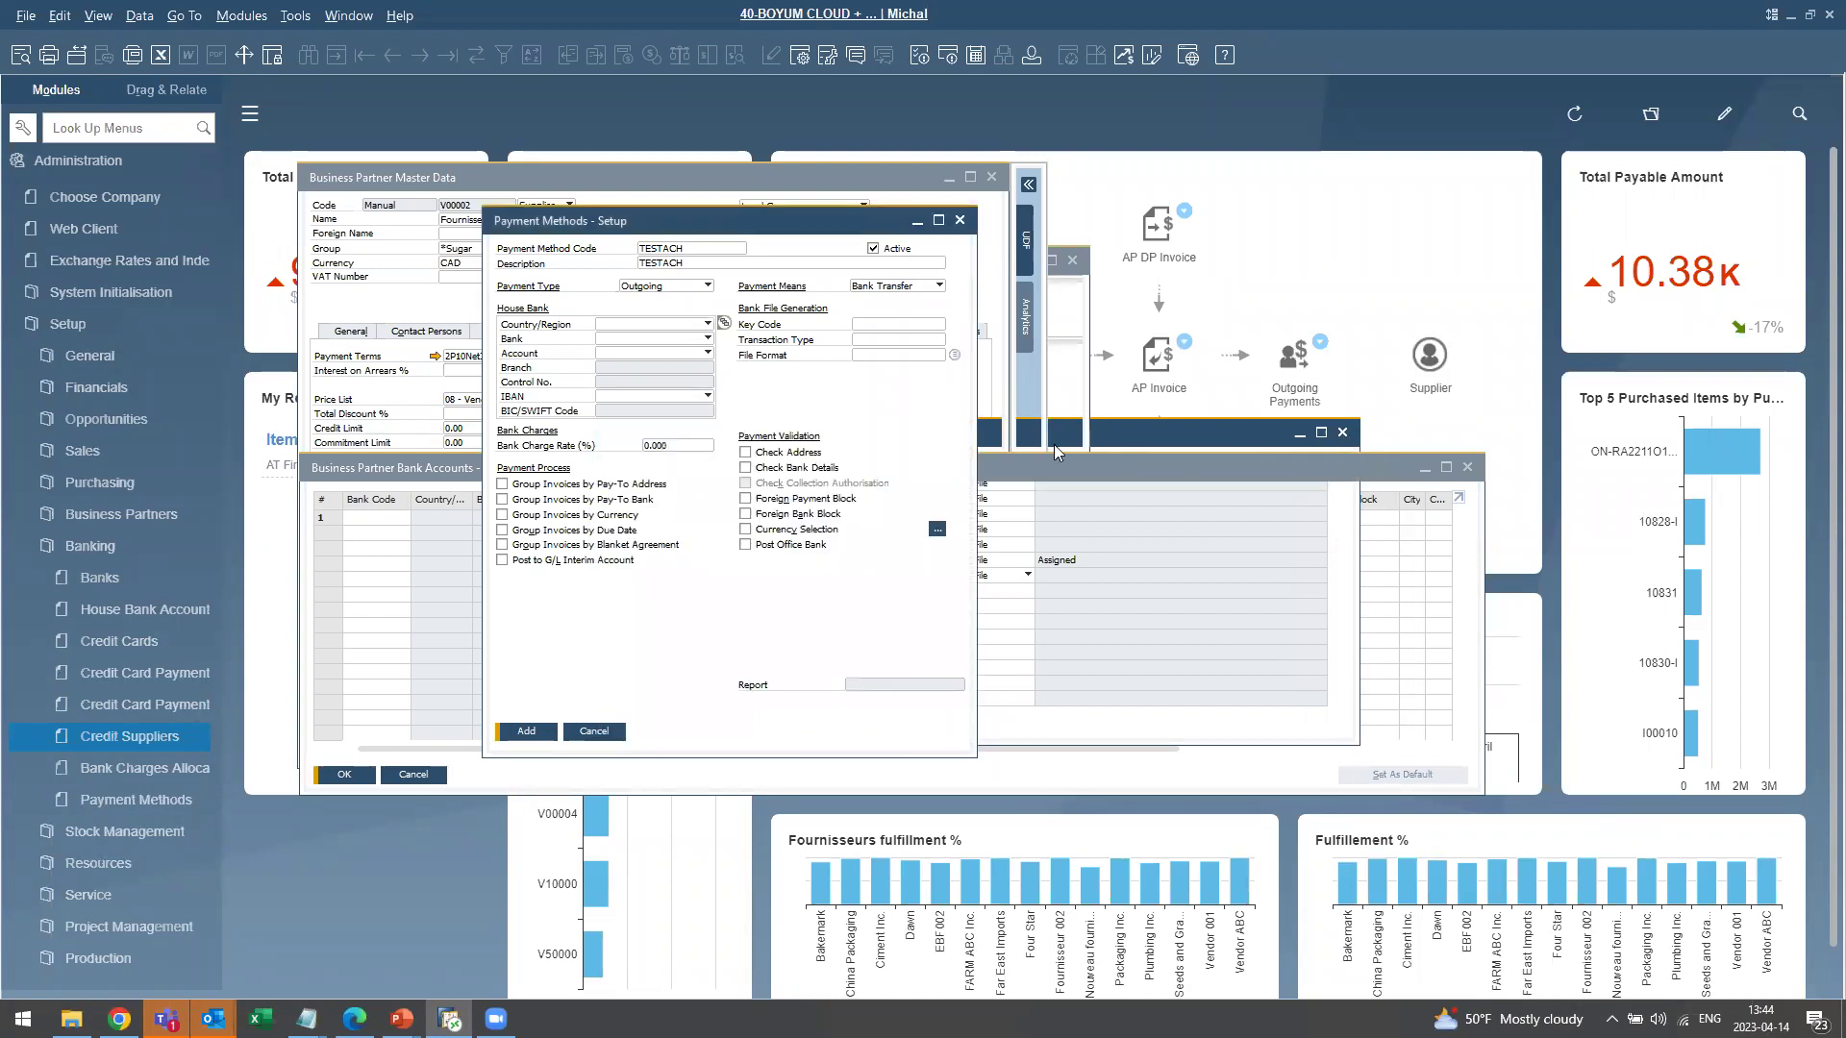
Move the payment method setup aside and bring the supplier's bank accounts setup forward, resizing it to examine its columns.
left_click_drag(792, 237, 656, 222)
left_click(1017, 473)
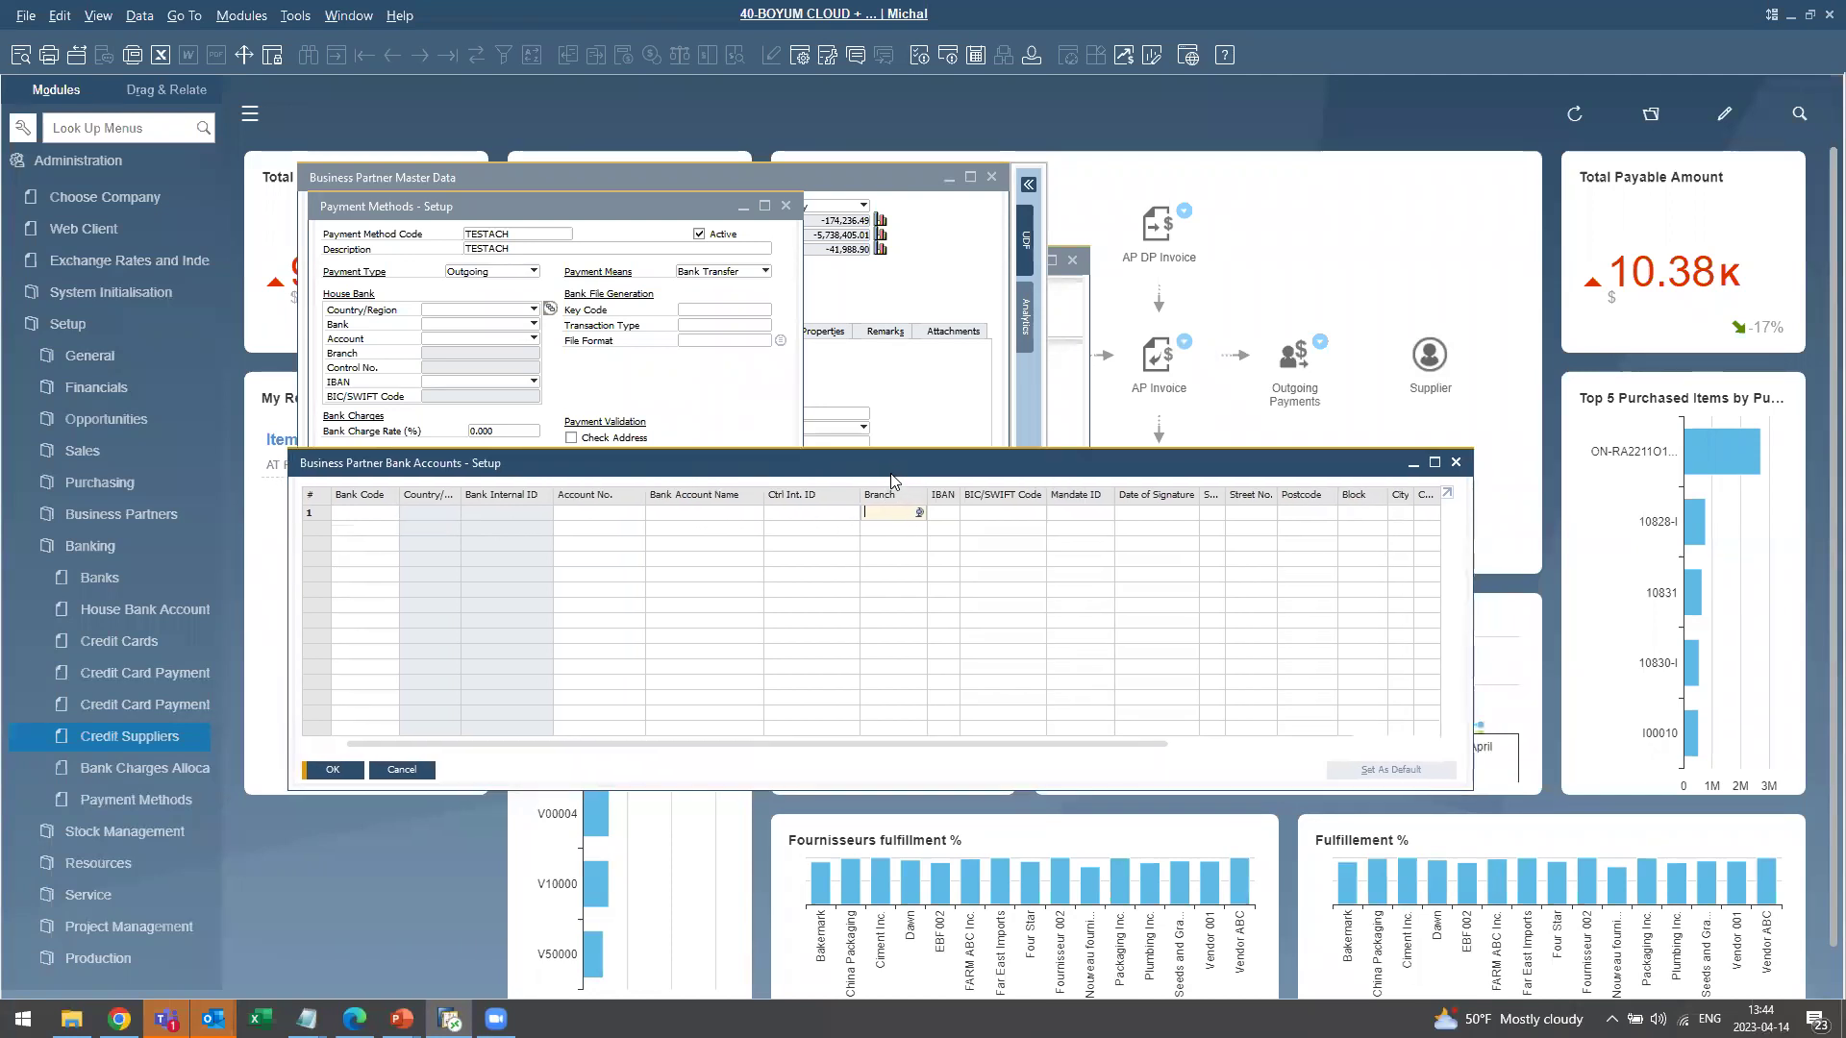
left_click_drag(891, 463, 893, 474)
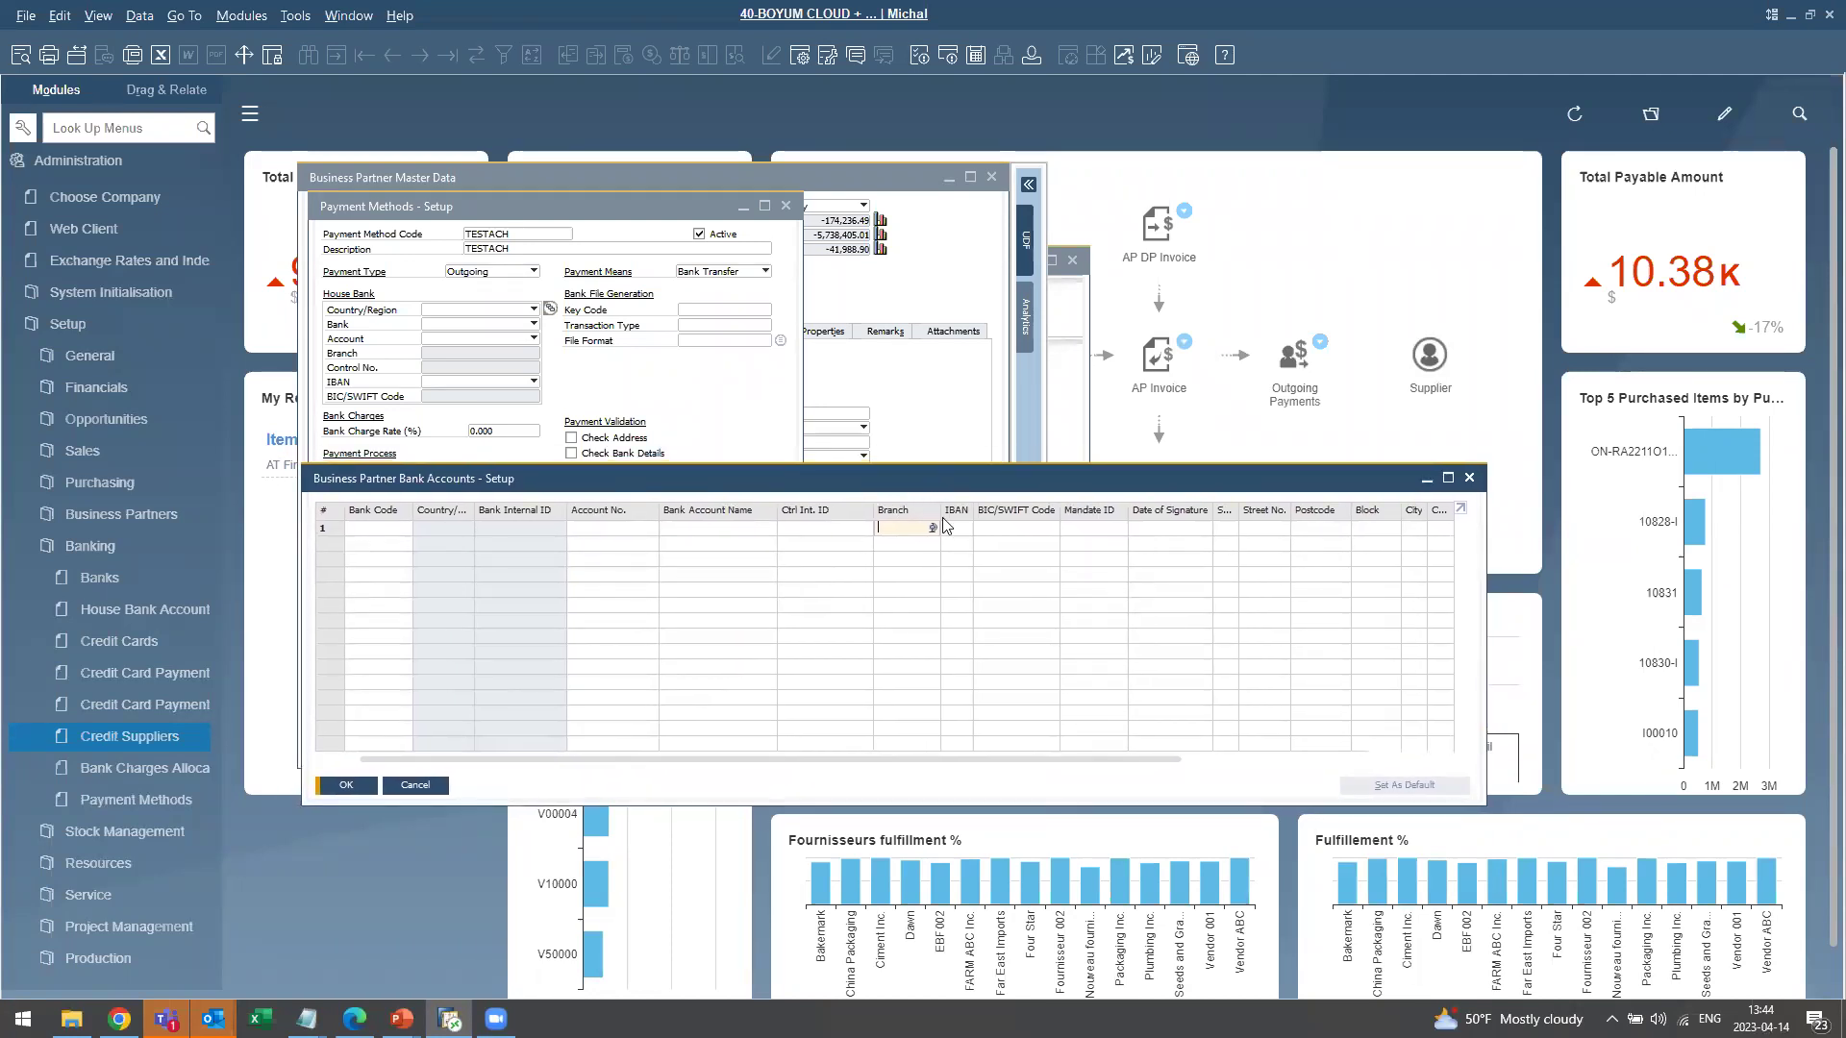
left_click_drag(1485, 805, 1486, 852)
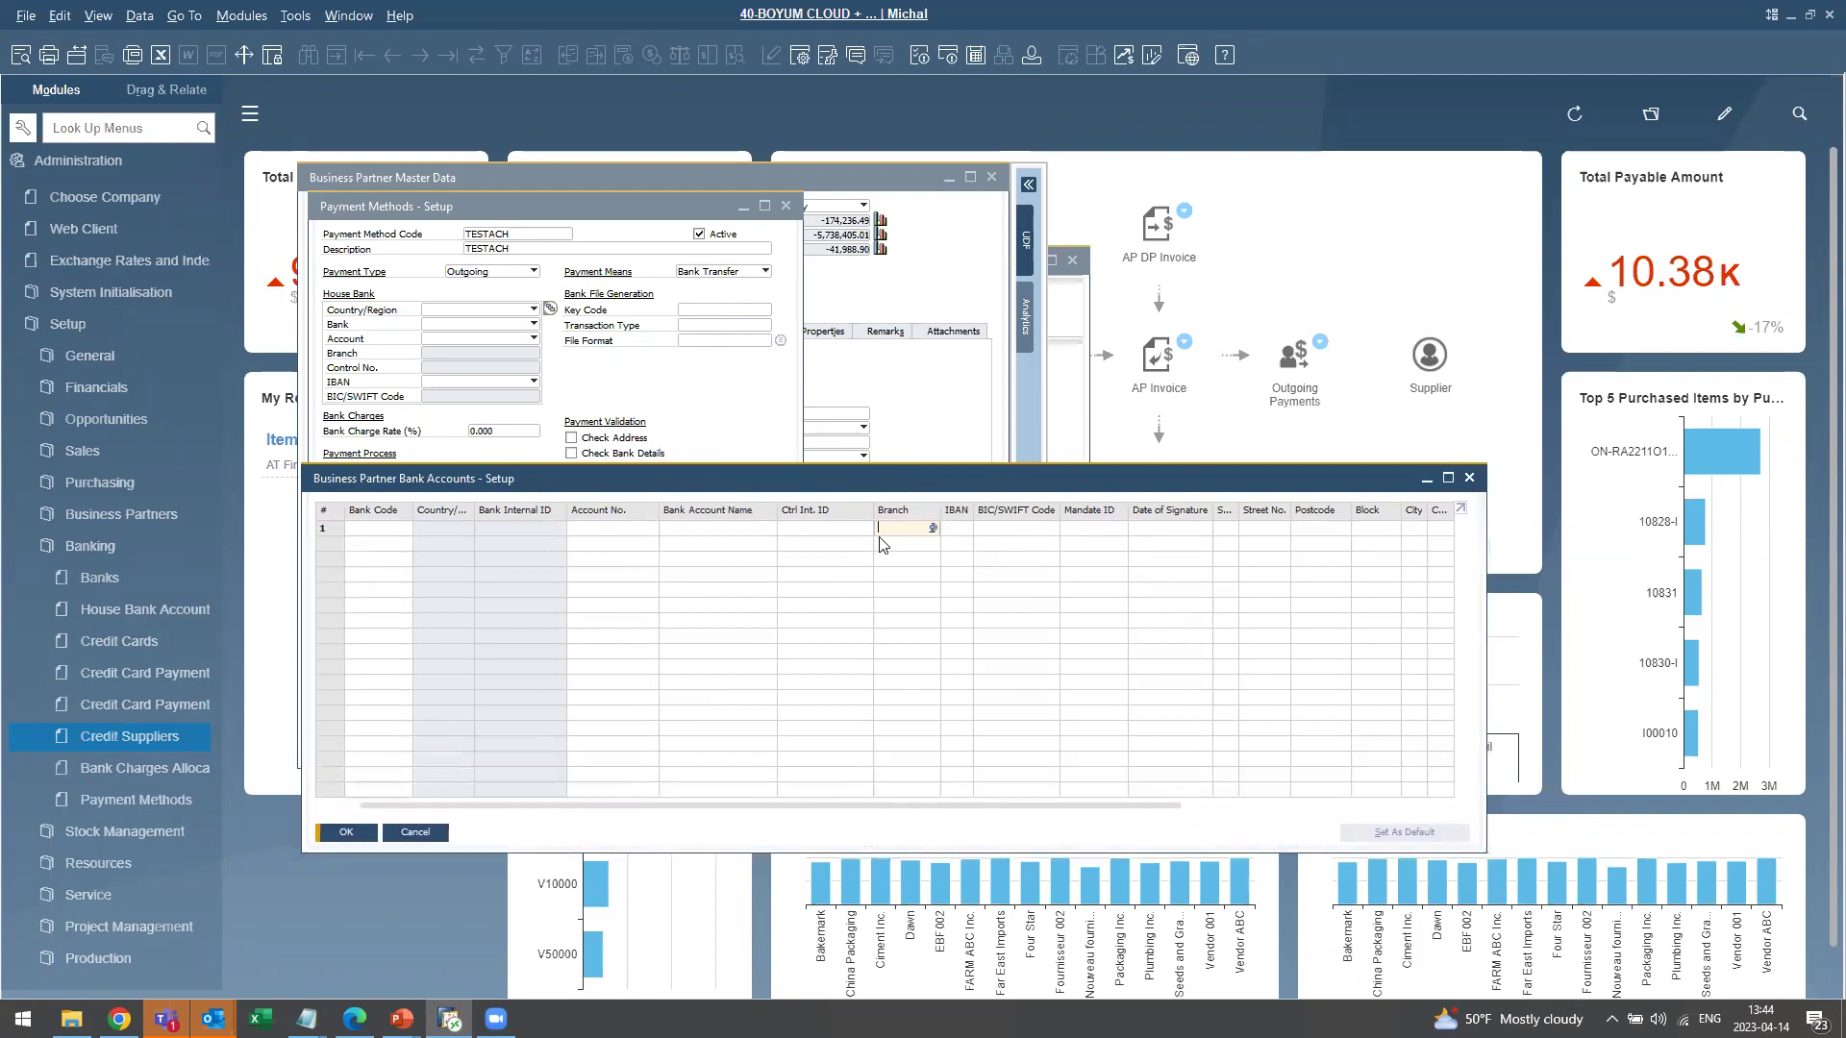
left_click_drag(1310, 474, 1312, 466)
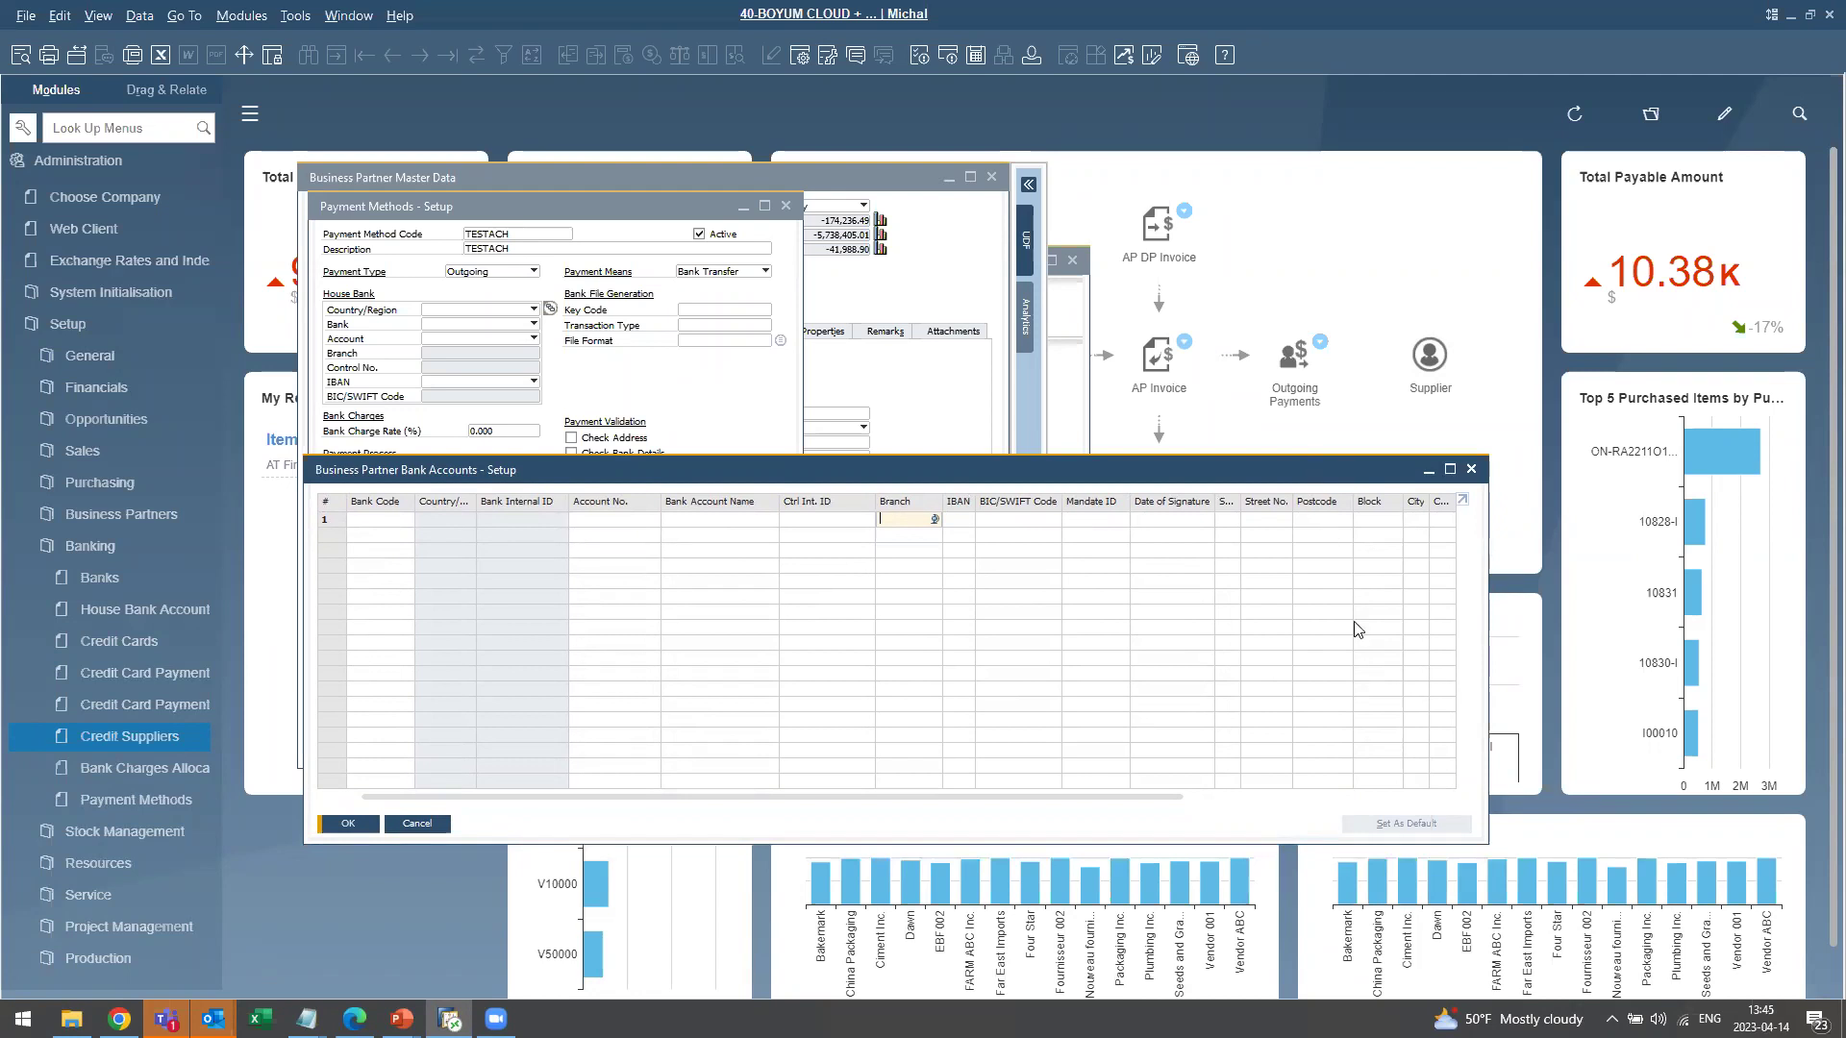
left_click_drag(1487, 842, 1352, 872)
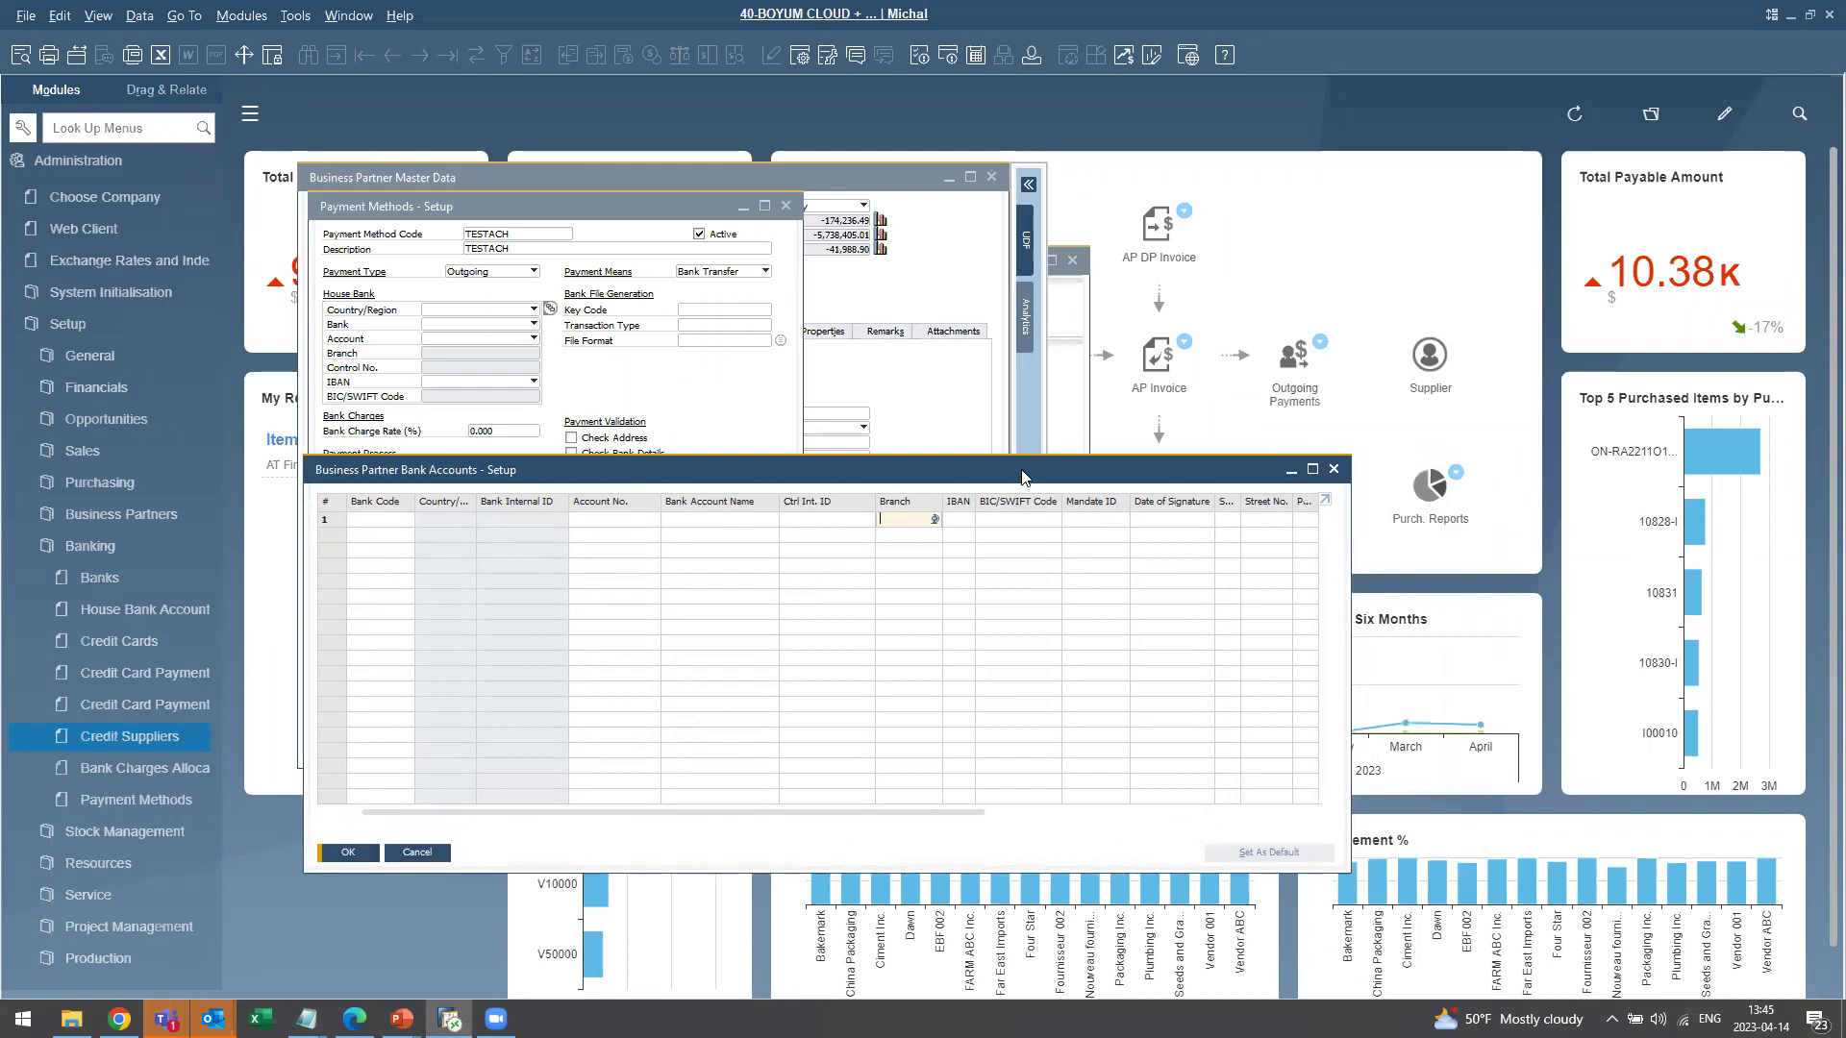
left_click_drag(1023, 471, 1031, 469)
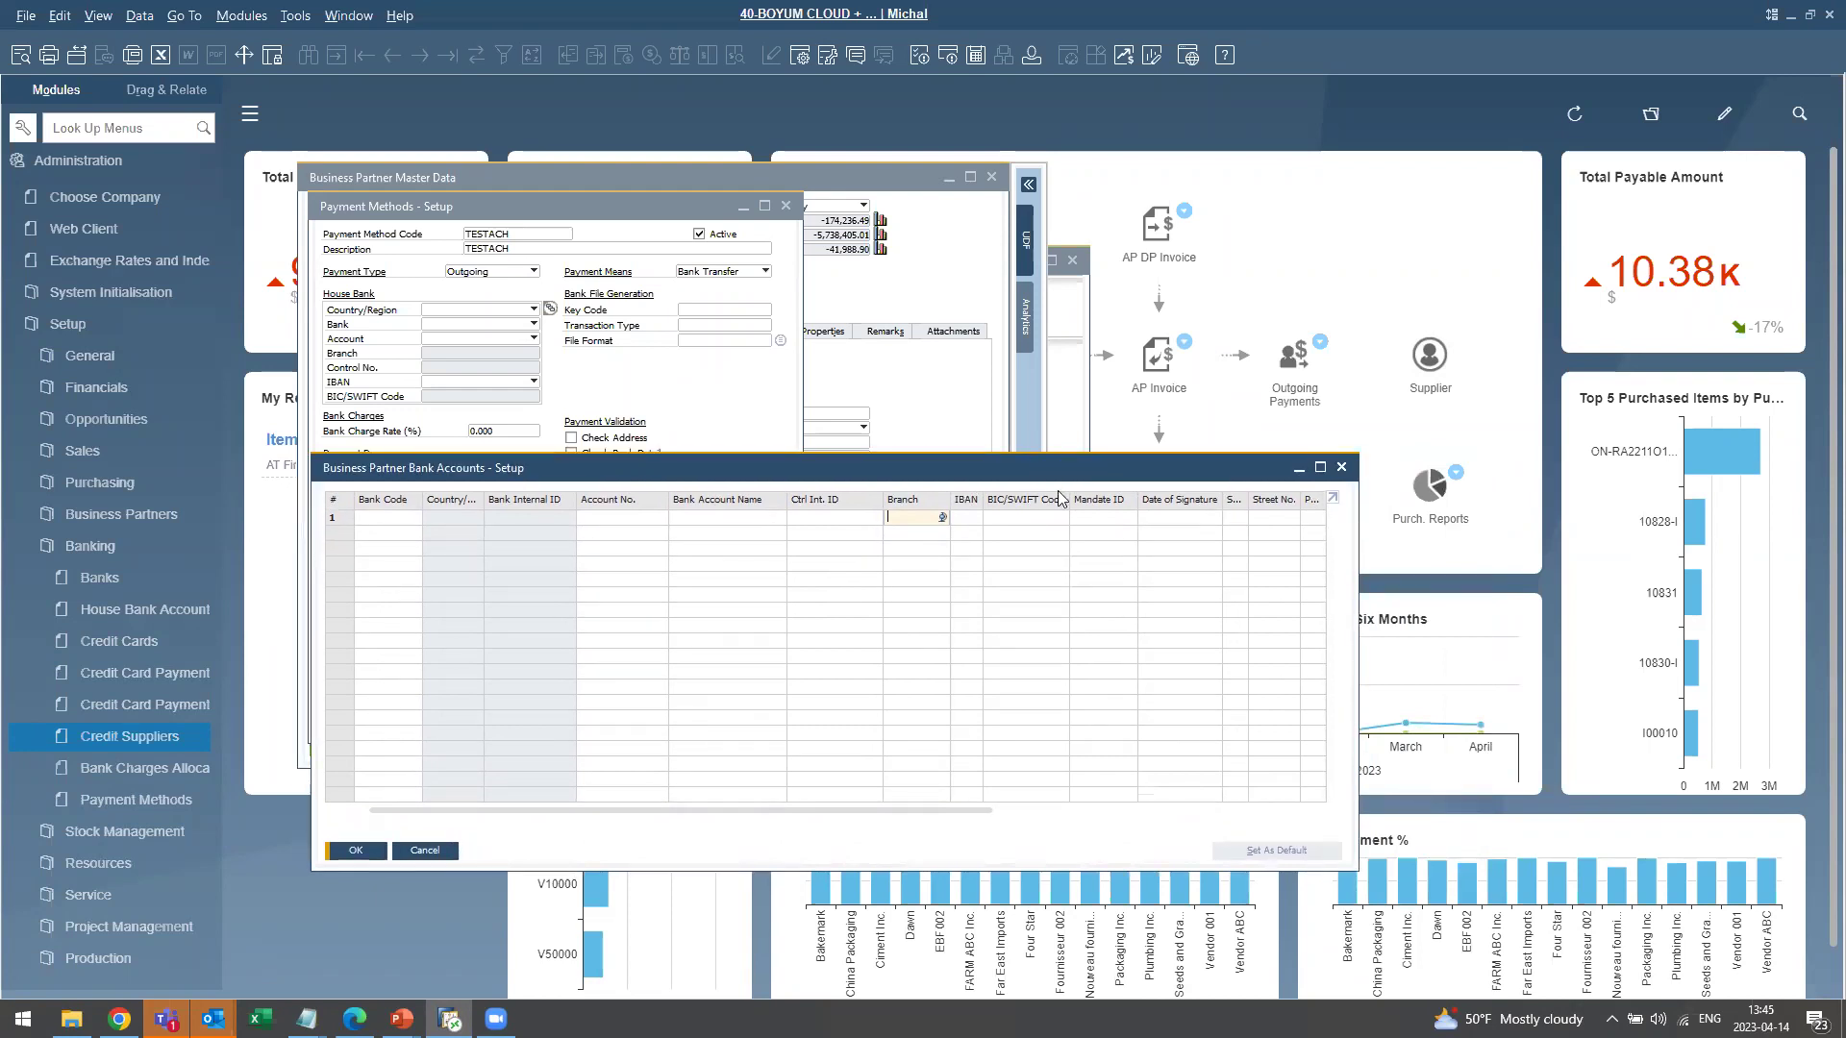
Close the supplier's bank accounts setup and the Payment Methods setup without adding TESTACH.
left_click(1342, 468)
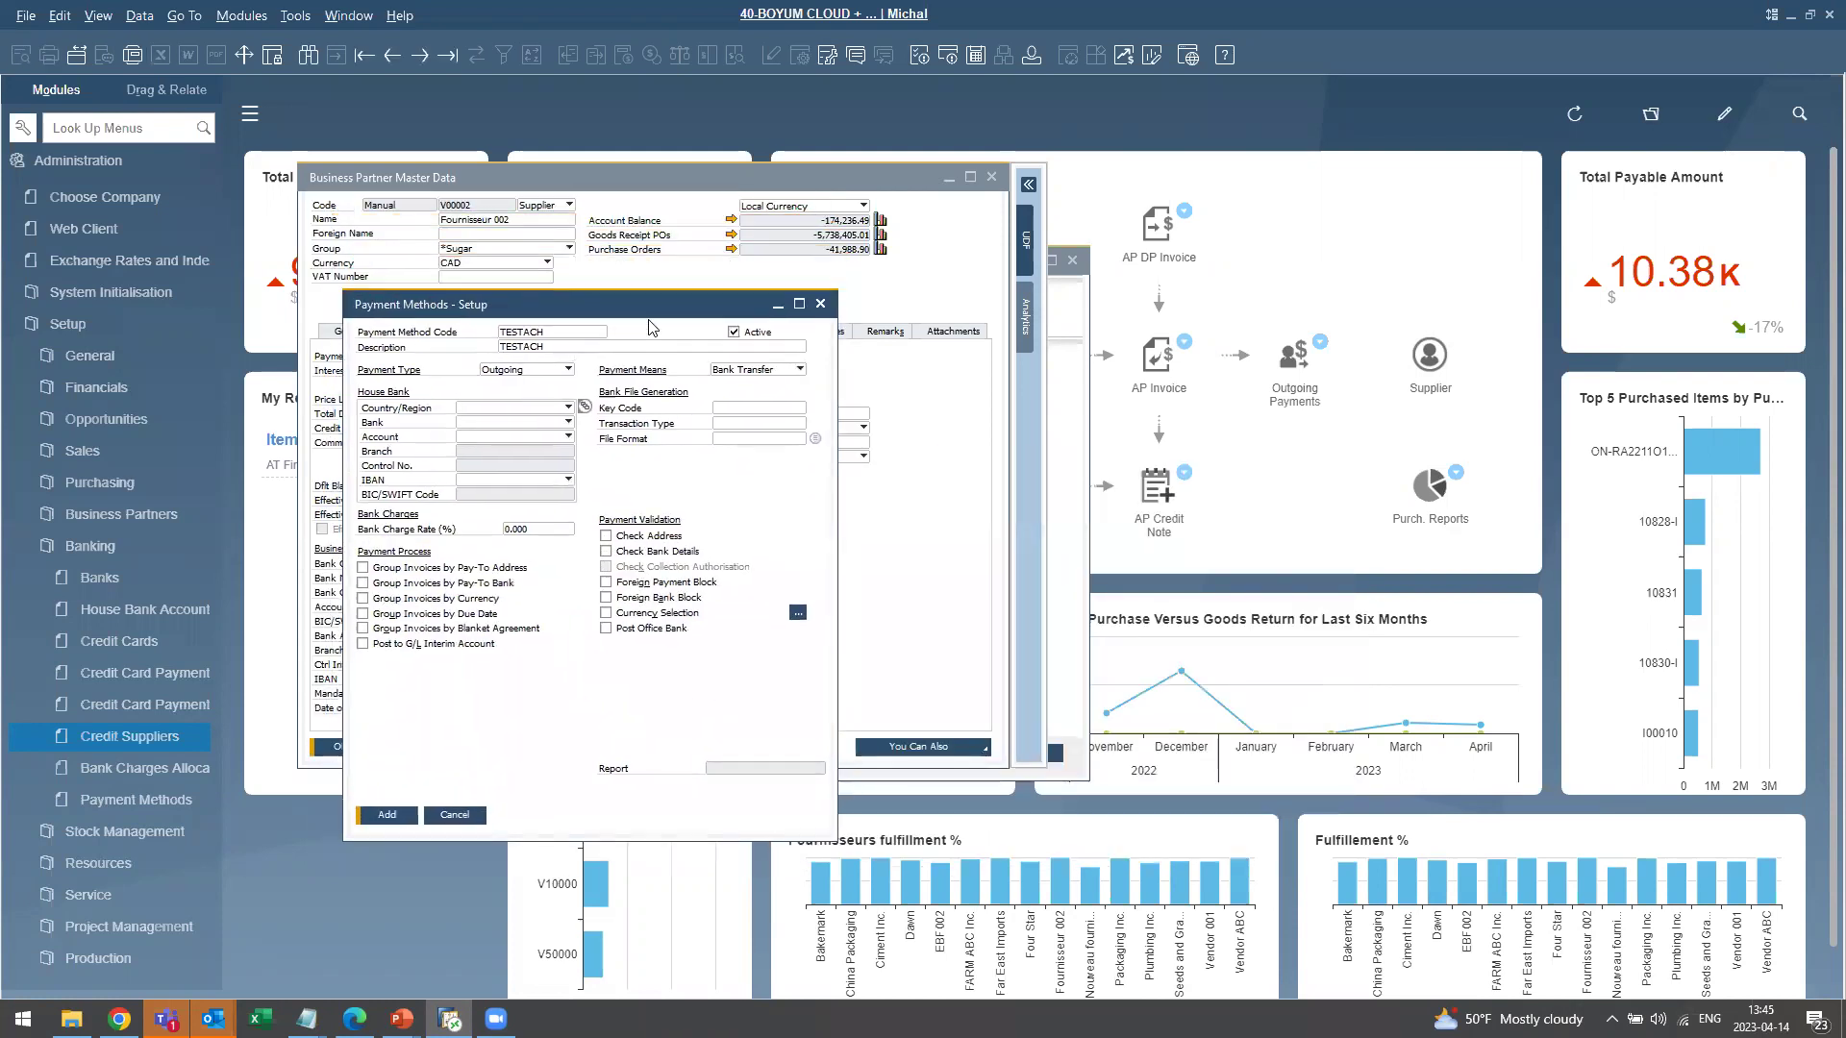
left_click_drag(640, 336, 636, 337)
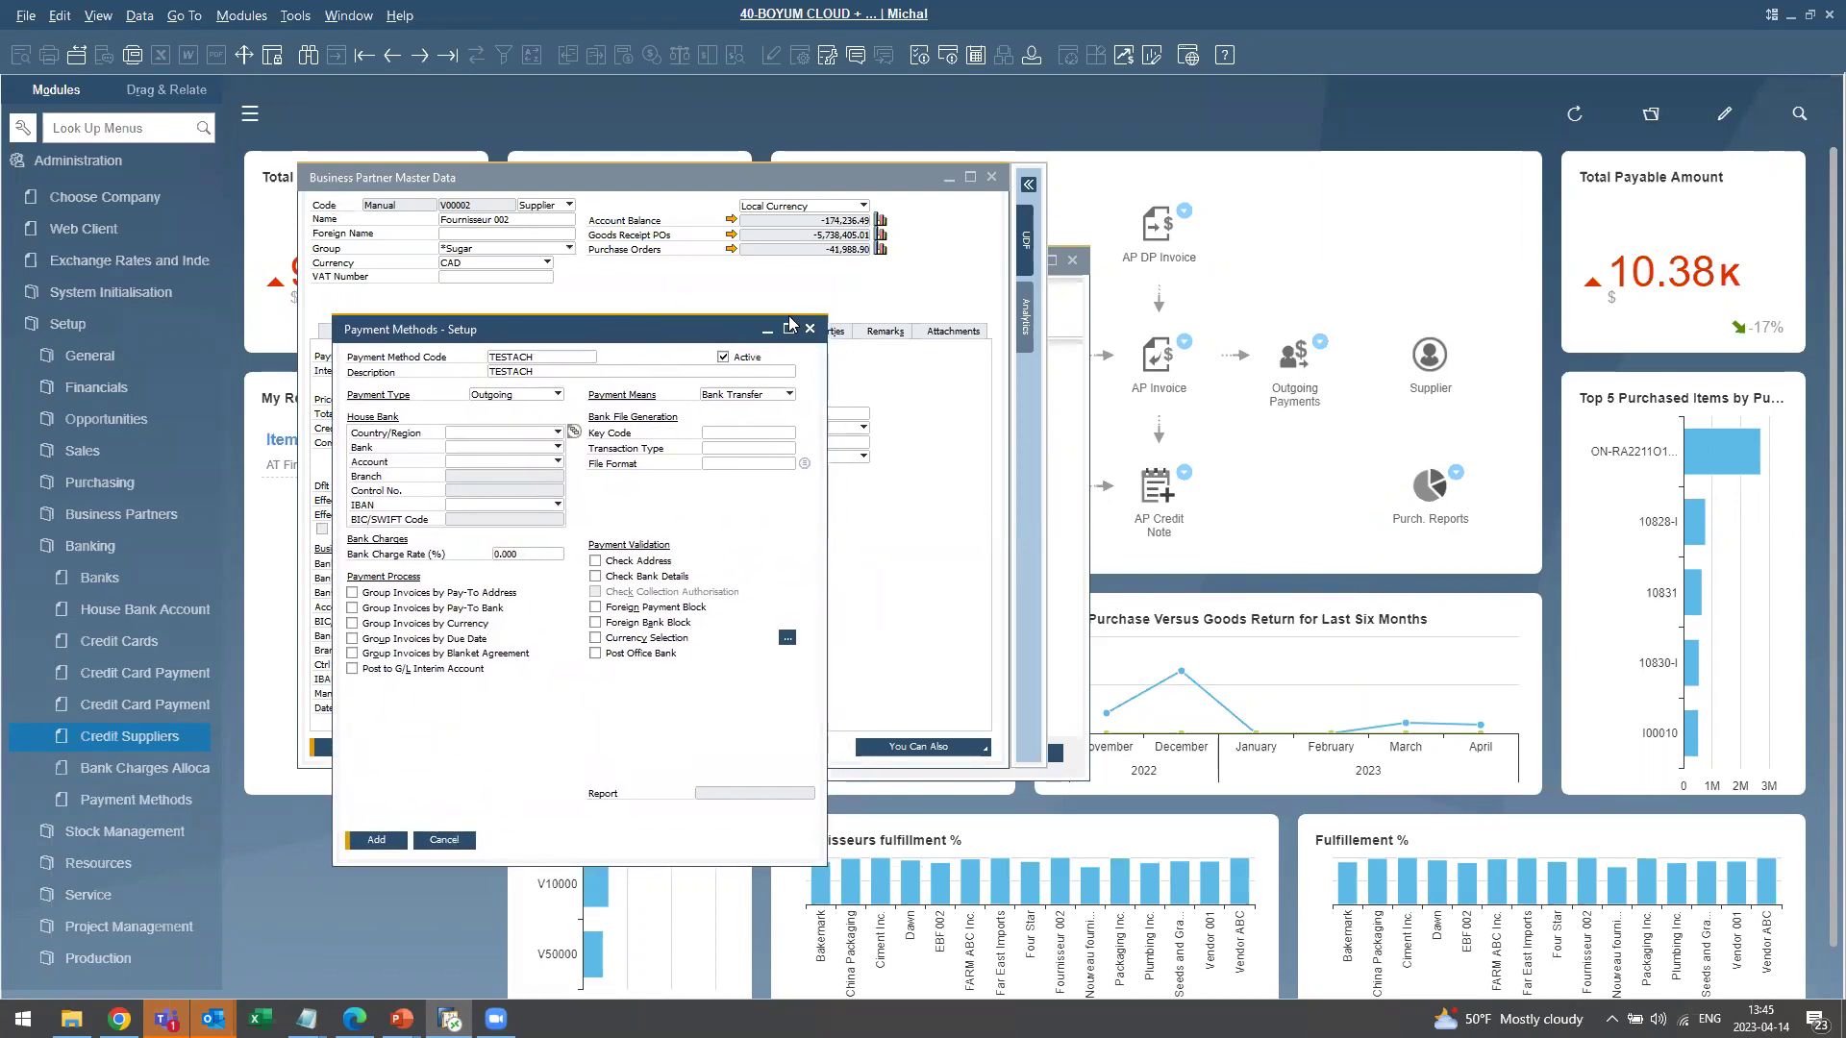
left_click(809, 330)
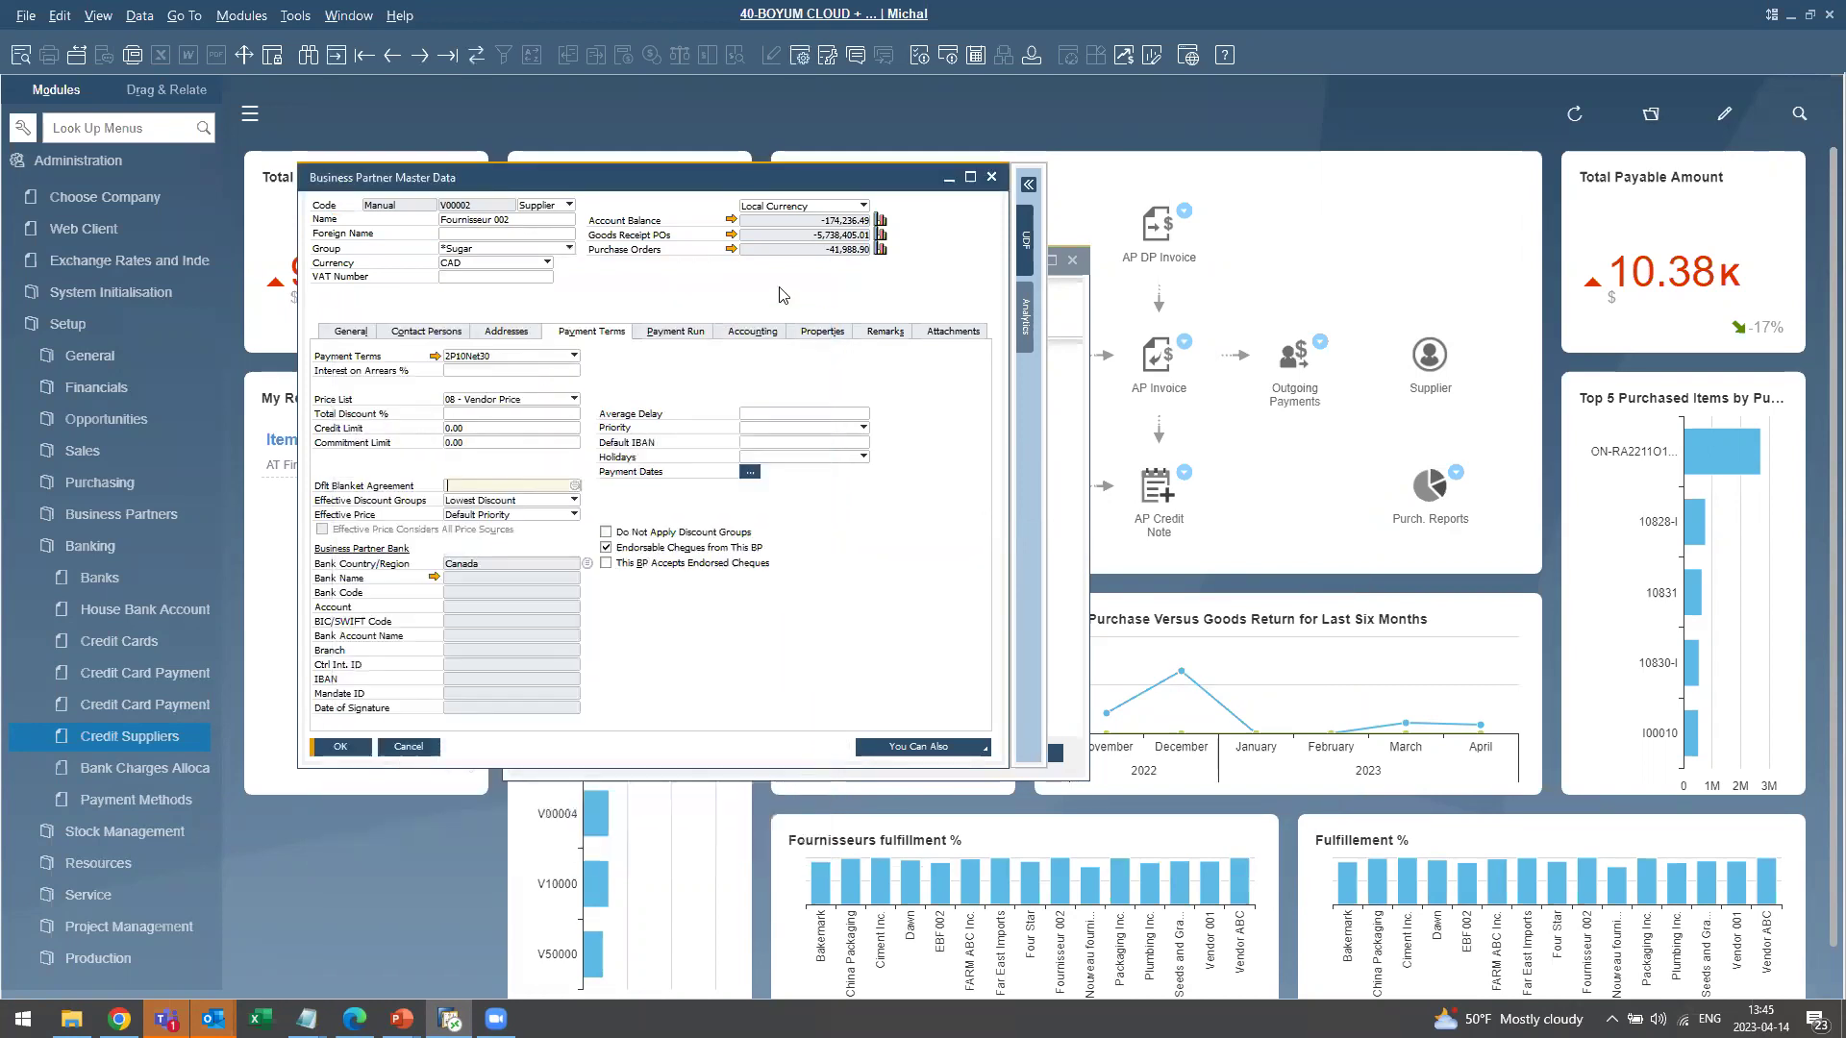
View the supplier's payment run settings and return to the payment terms.
left_click(677, 334)
left_click(596, 334)
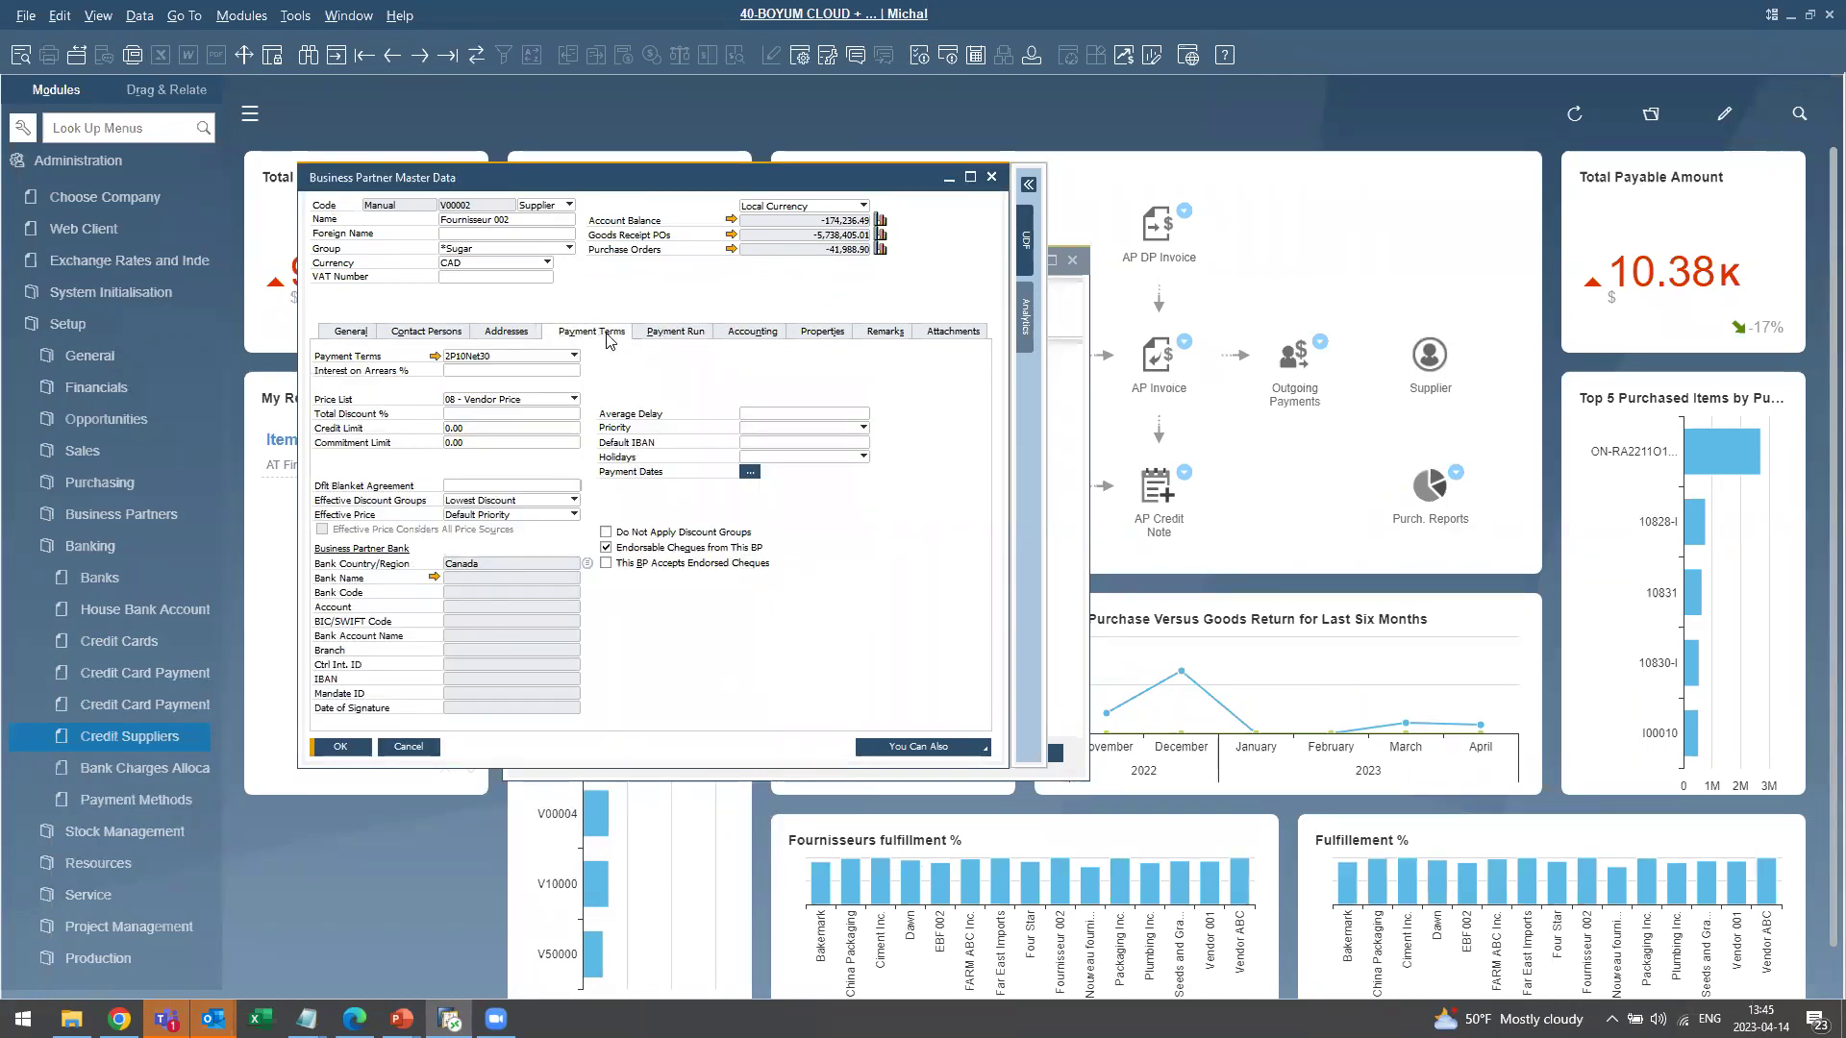
left_click_drag(616, 183, 625, 191)
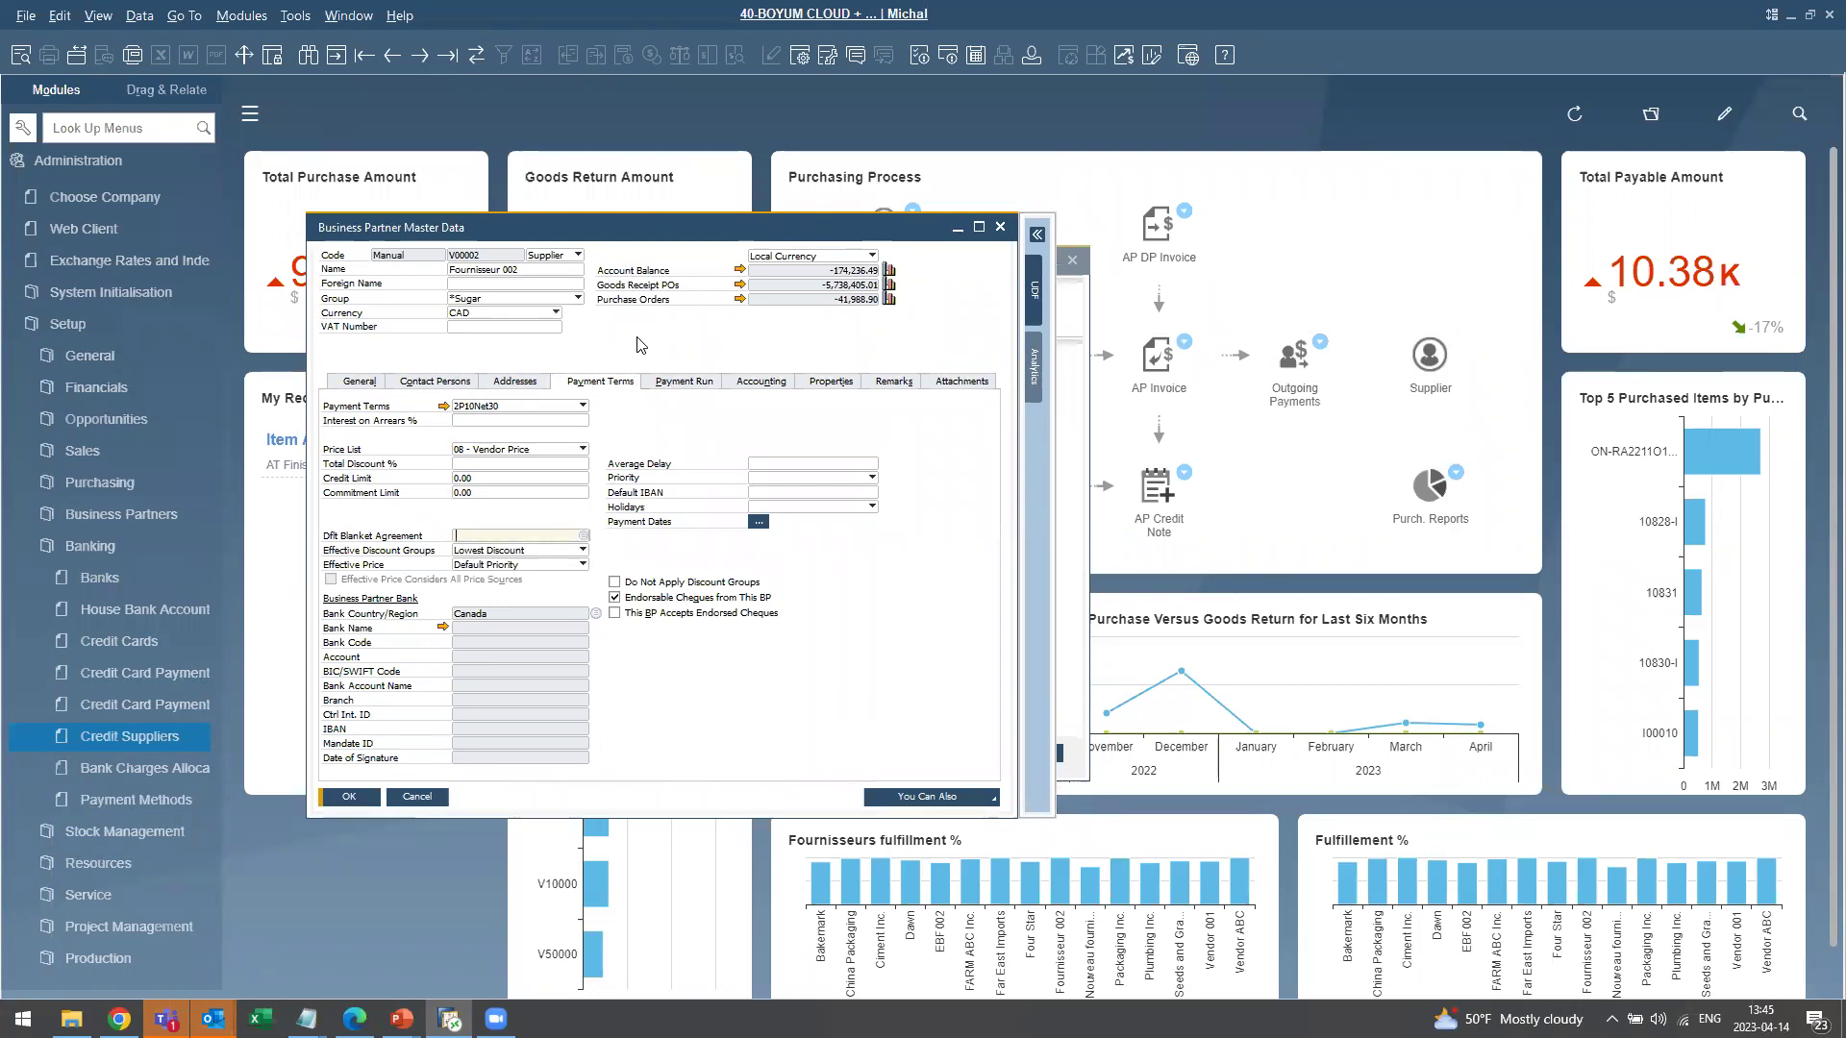
Move the Business Partner Master Data clear of the Payment Wizard and close the wizard.
left_click_drag(673, 232, 698, 408)
left_click_drag(795, 247, 1277, 172)
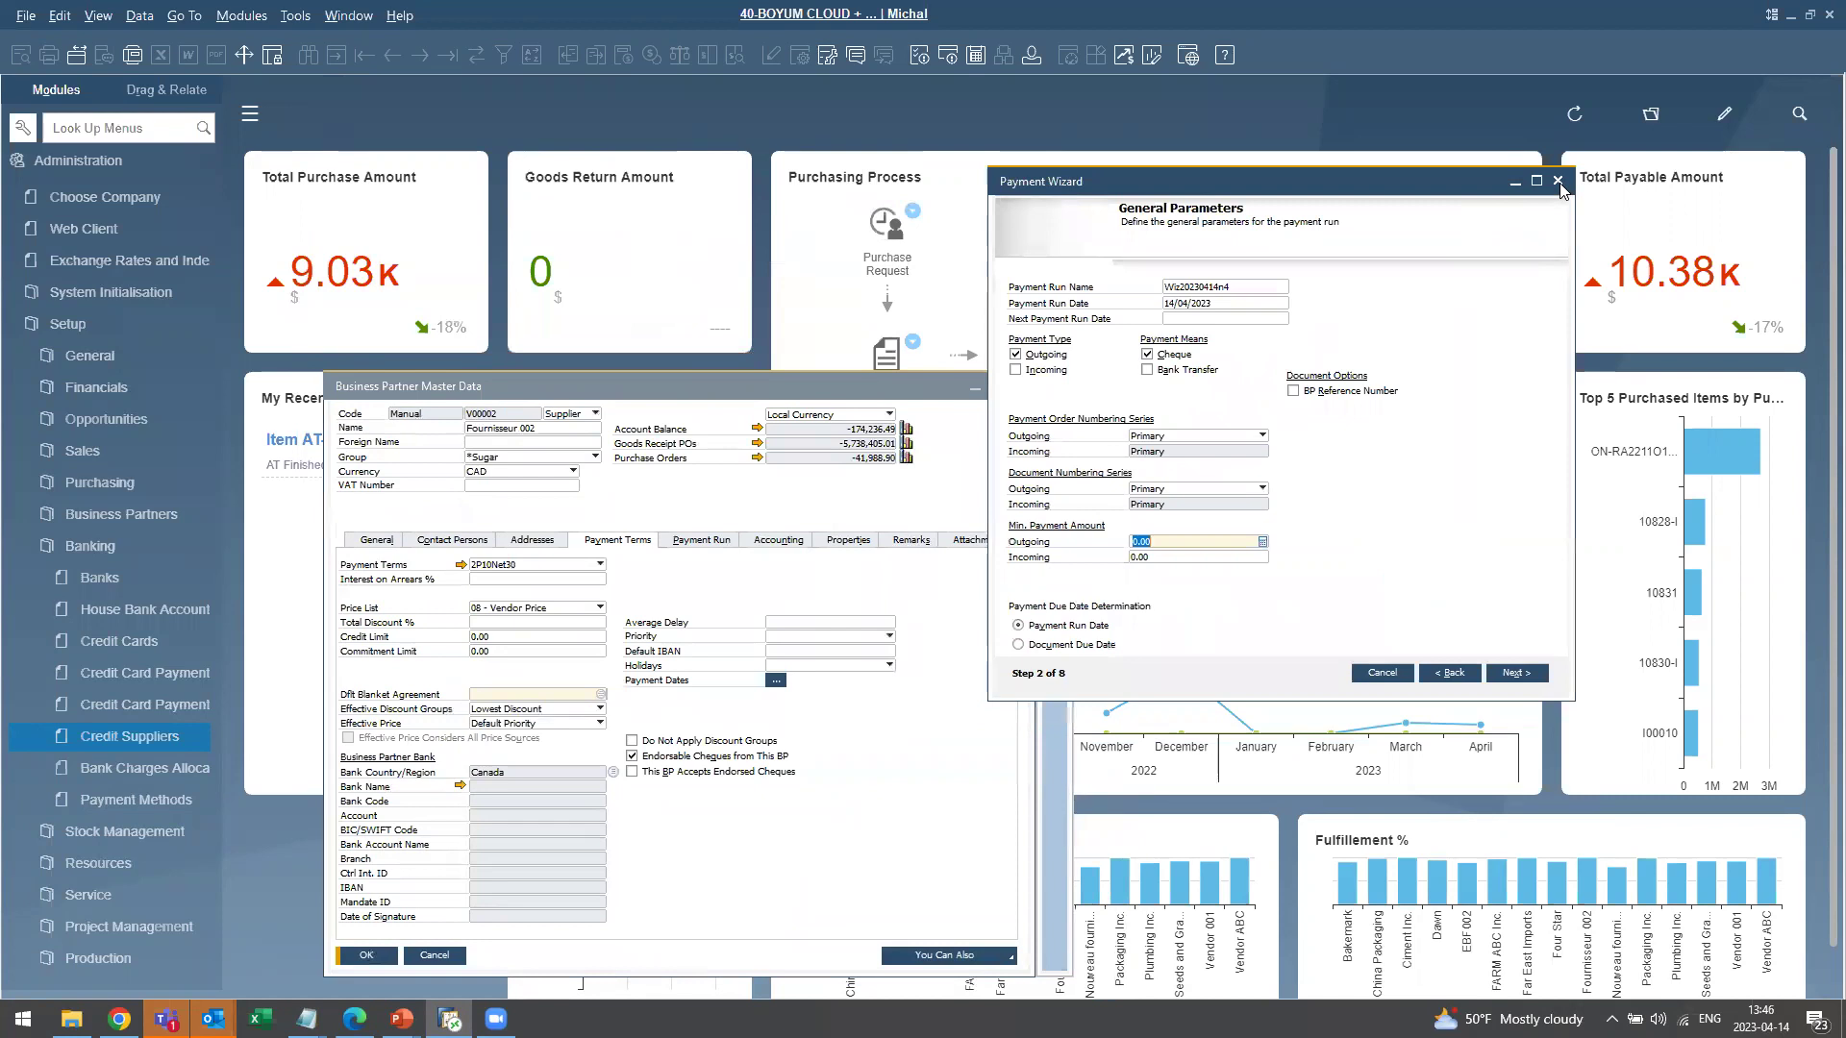
left_click(1554, 188)
left_click_drag(833, 382, 841, 267)
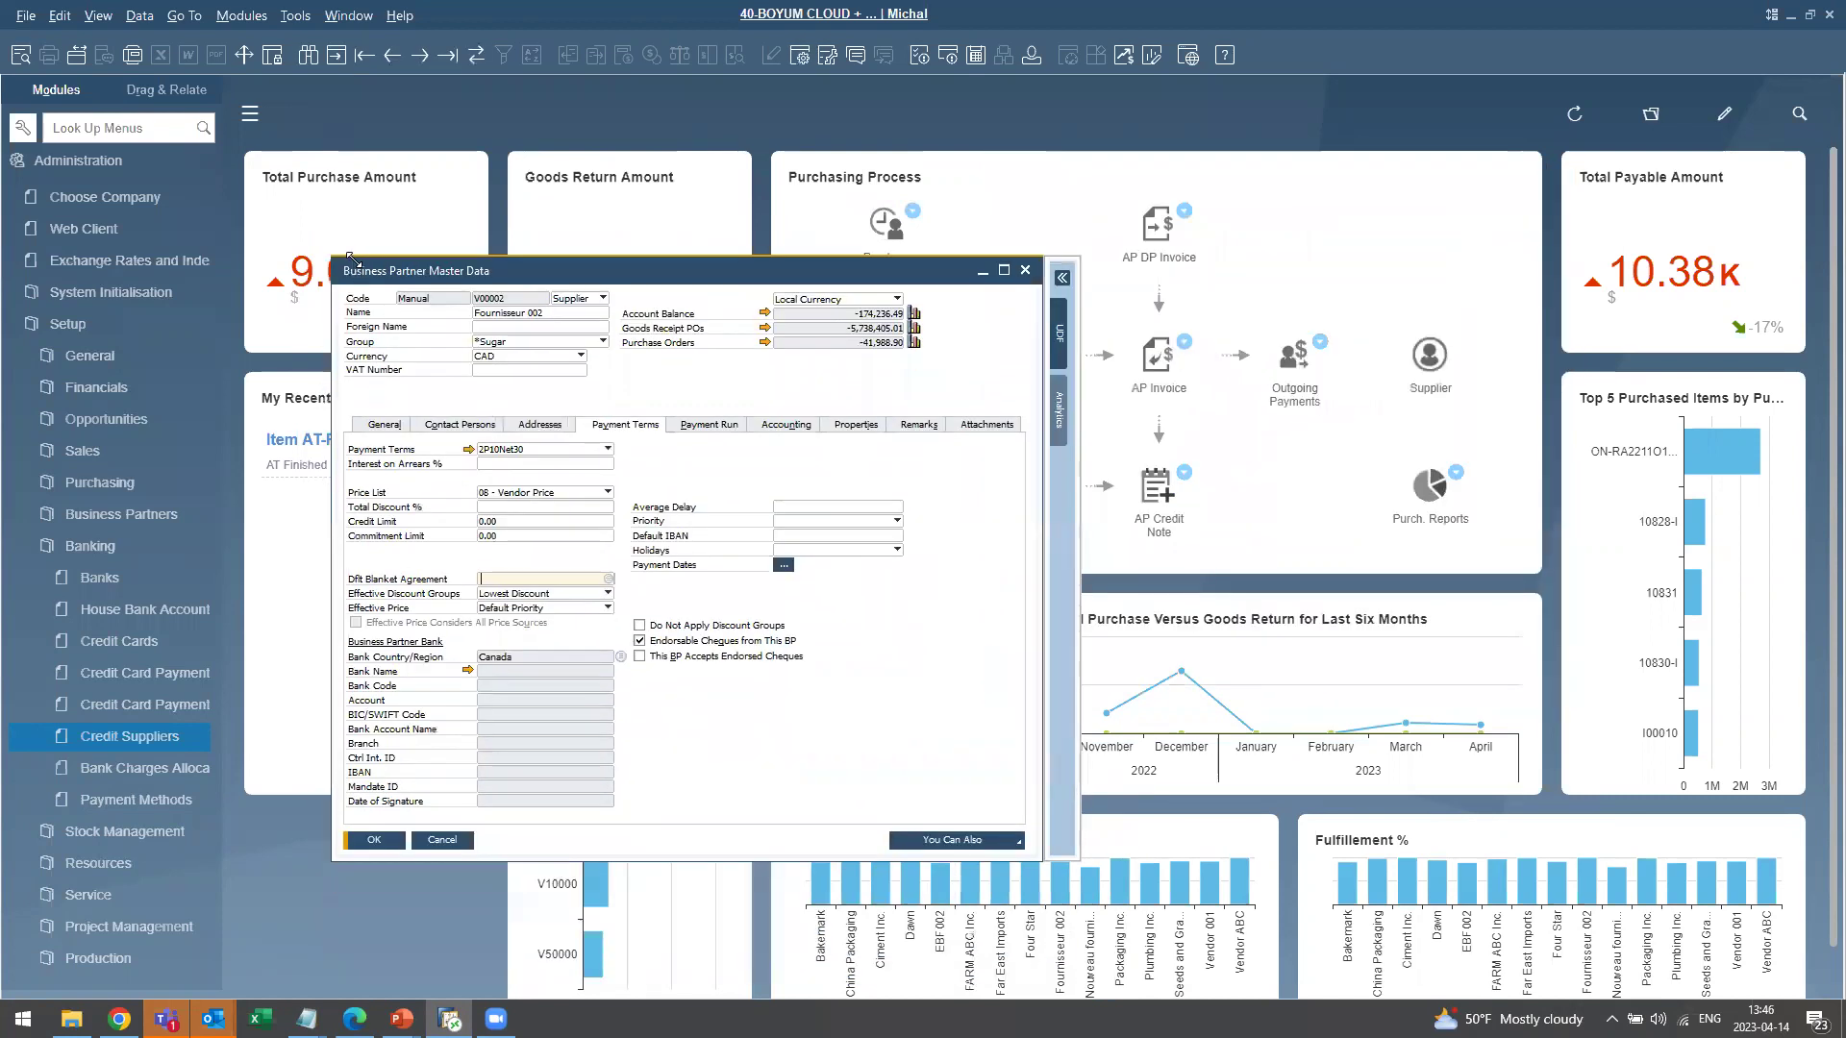
Check the accounting details of Fournisseur 002 and go back to its payment terms.
left_click(614, 422)
left_click(730, 431)
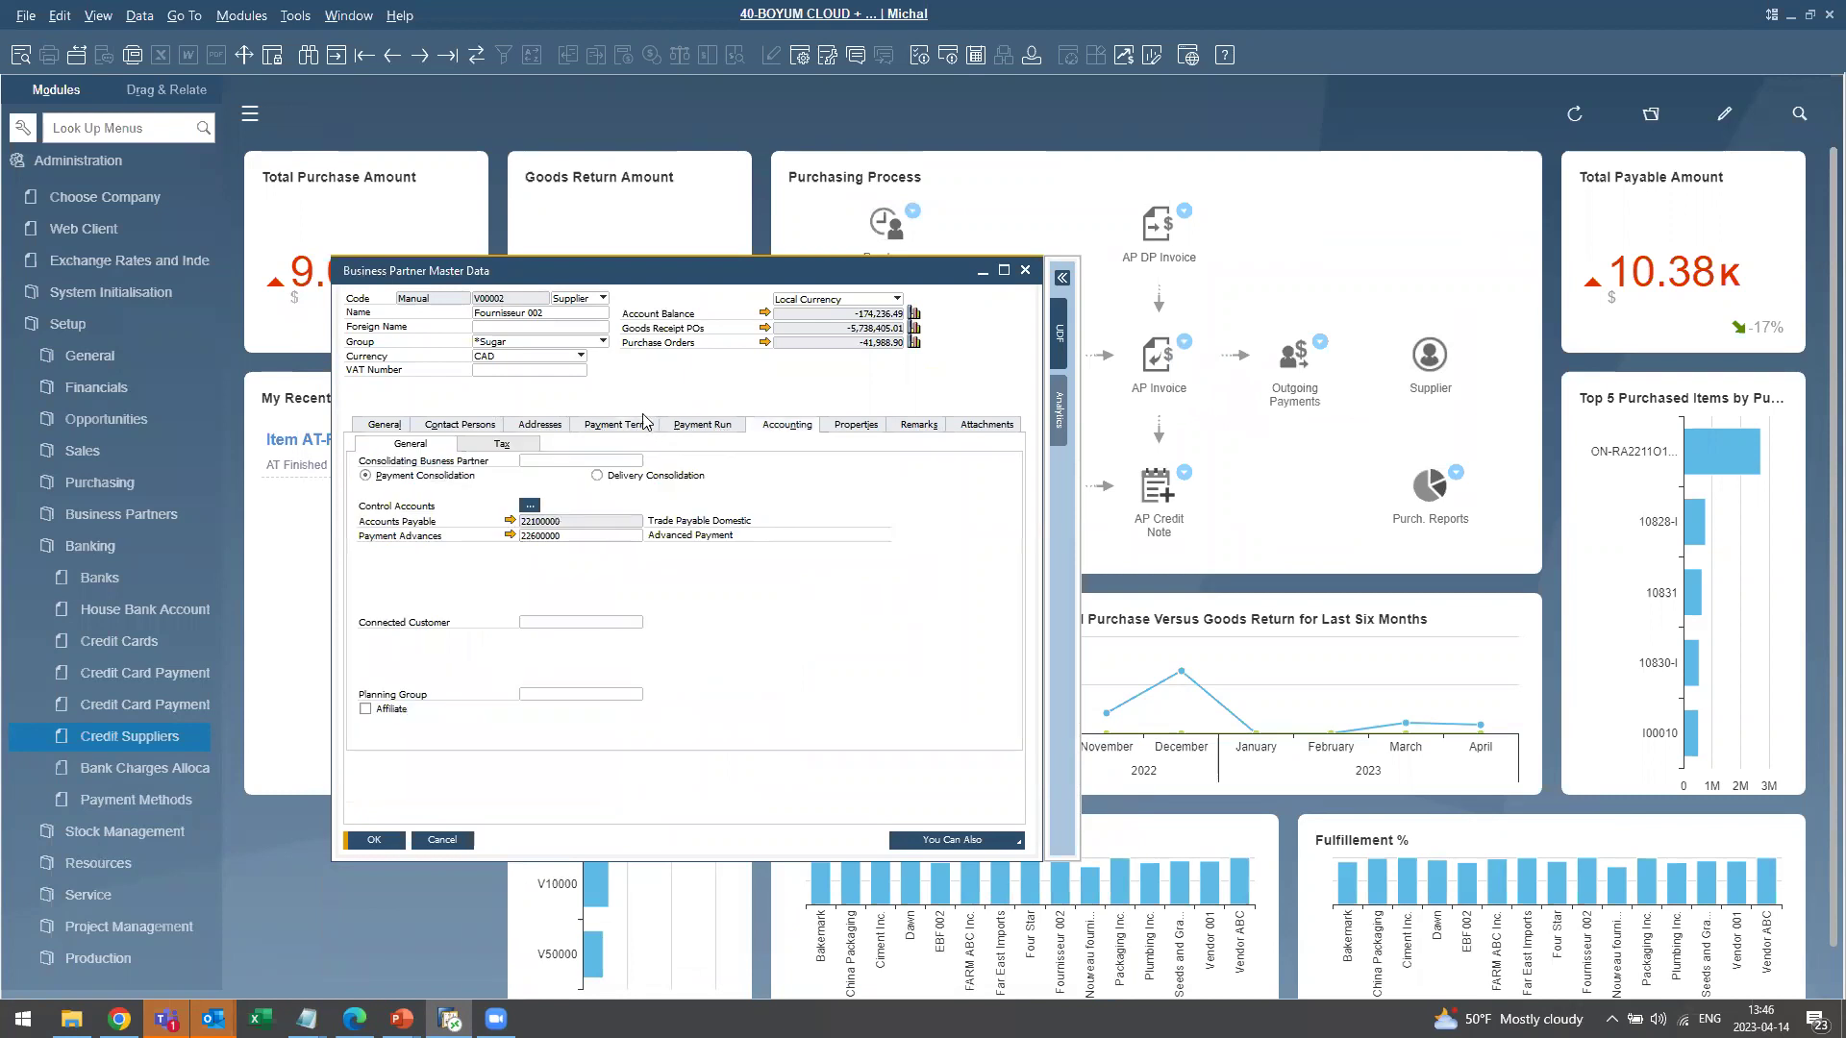
left_click(635, 426)
left_click_drag(698, 276, 771, 243)
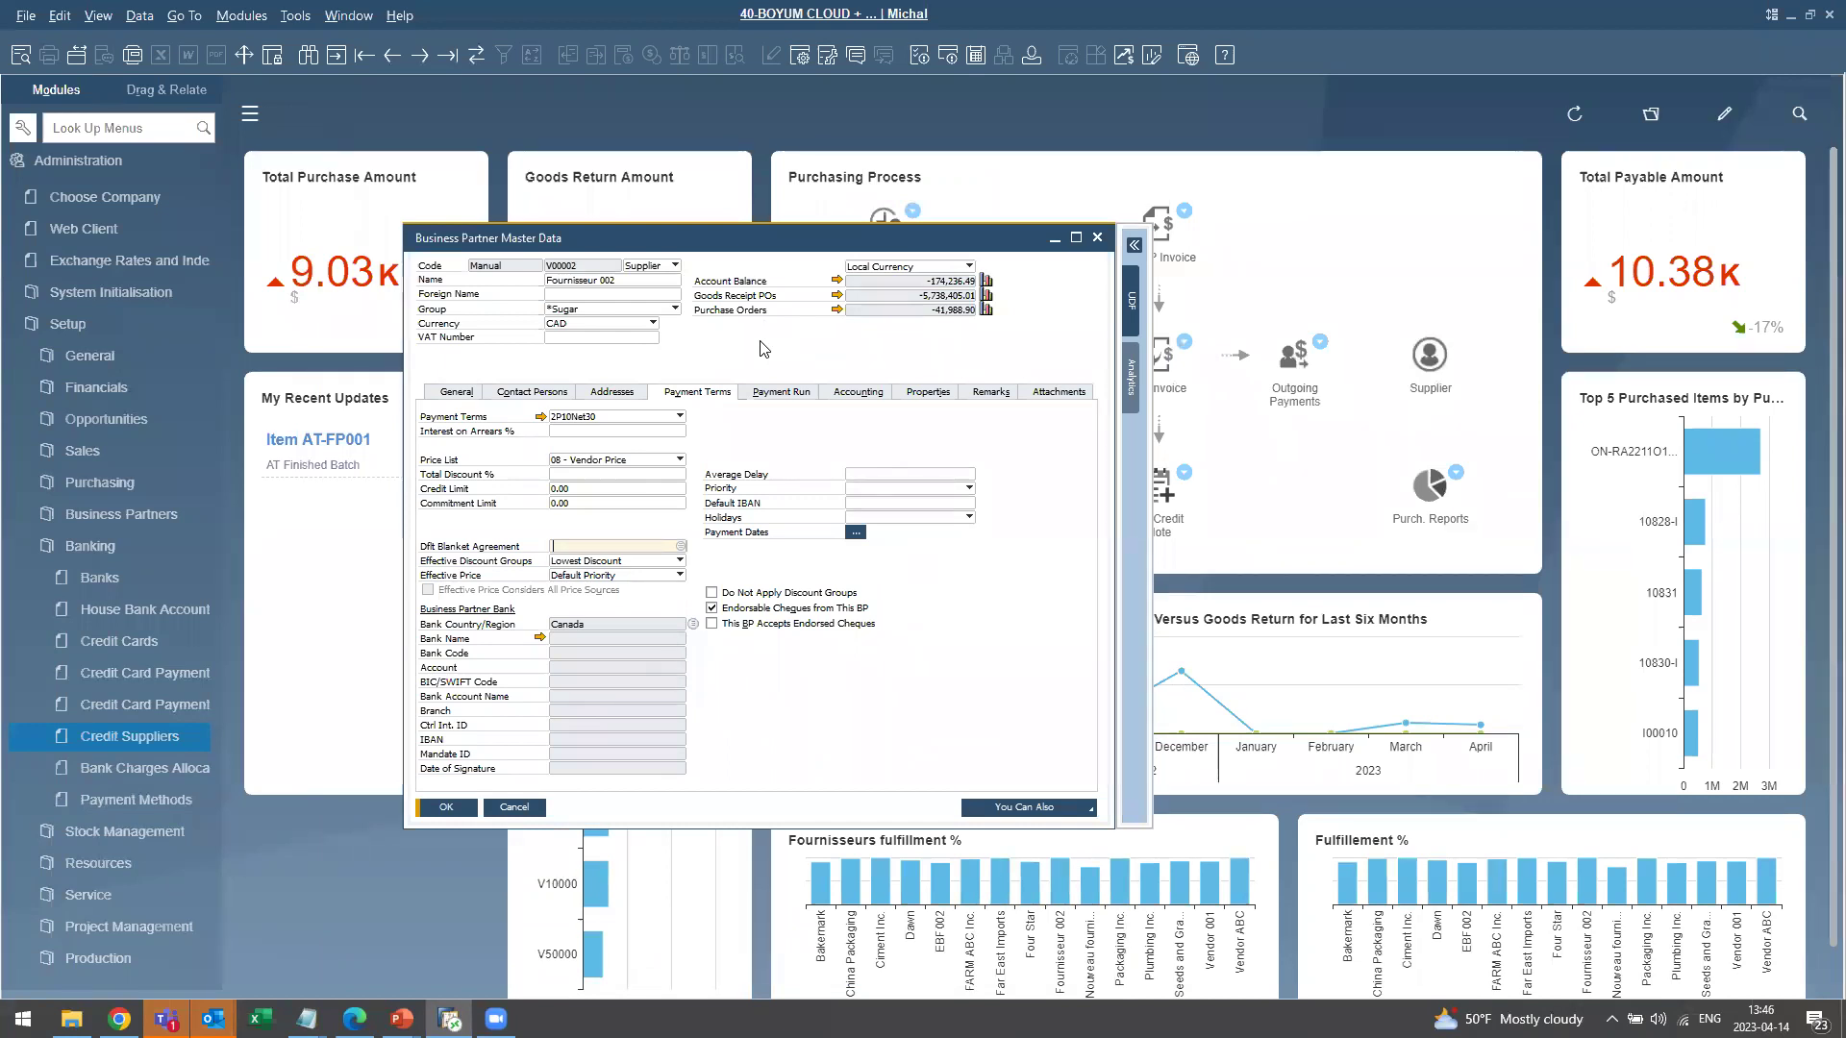
left_click_drag(764, 248, 855, 306)
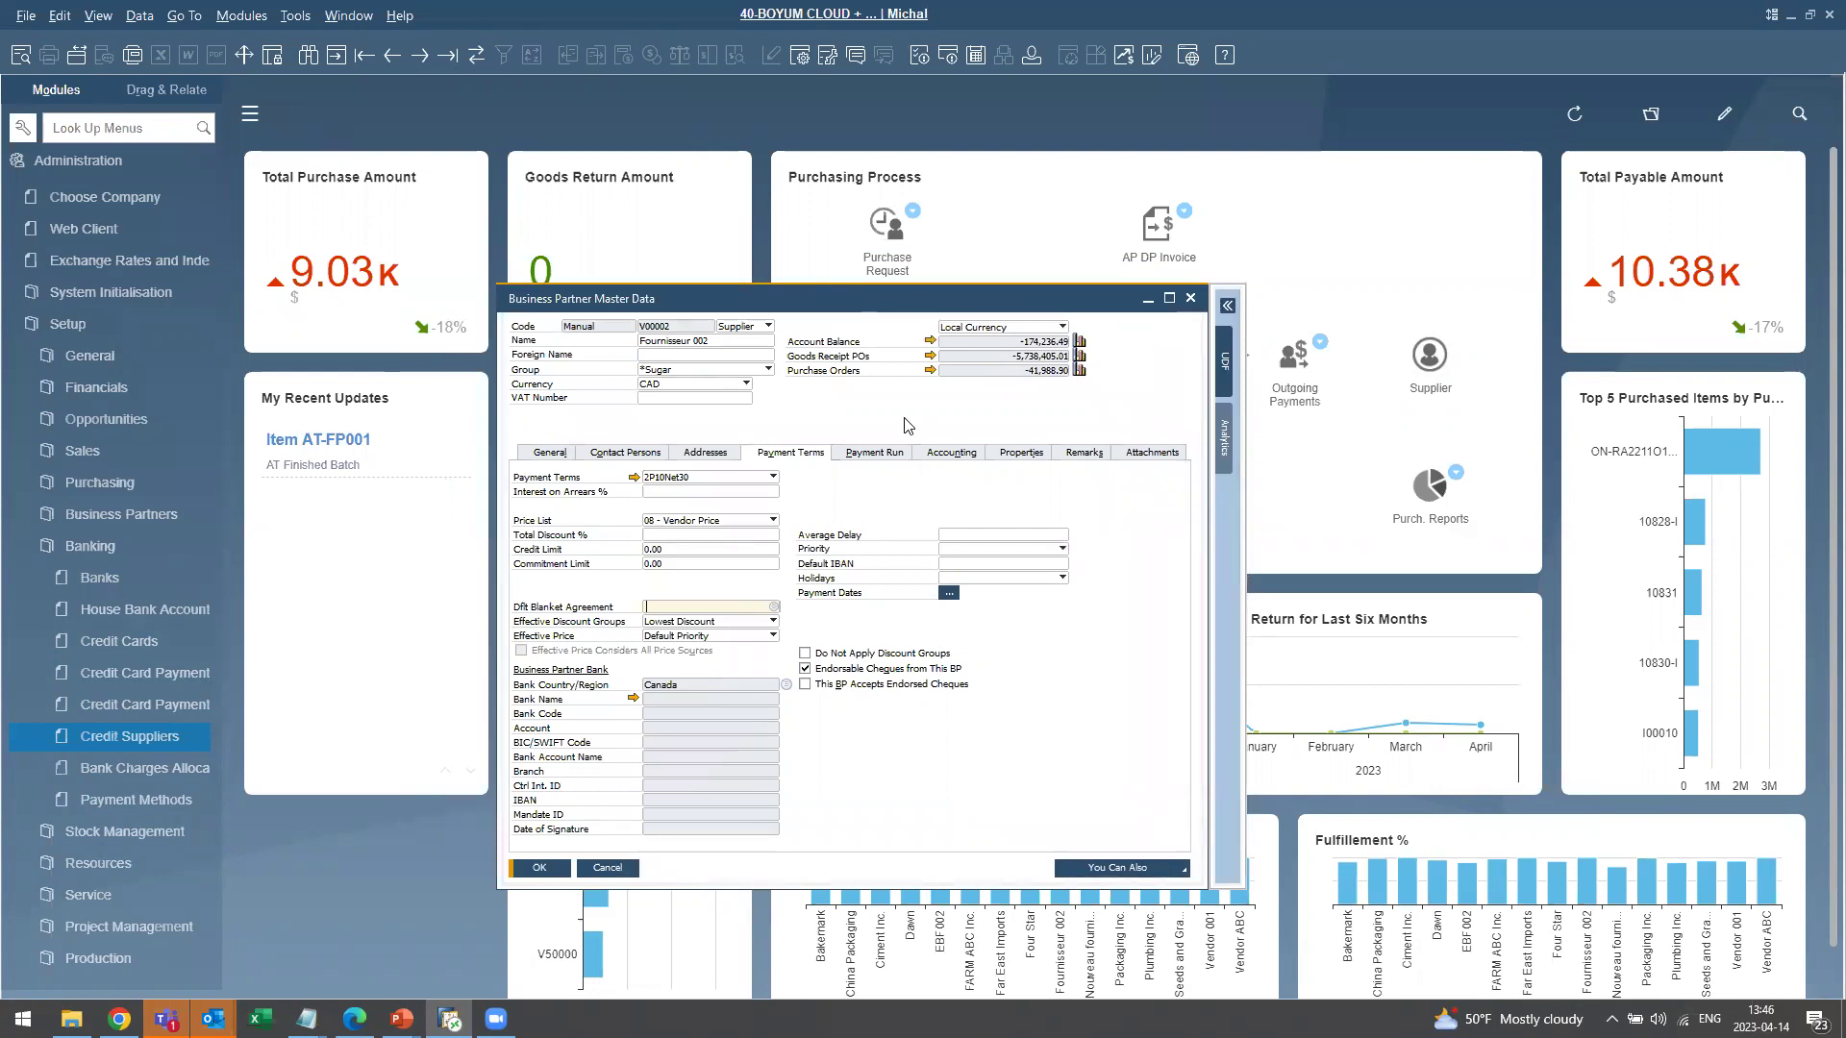
left_click_drag(859, 302, 870, 302)
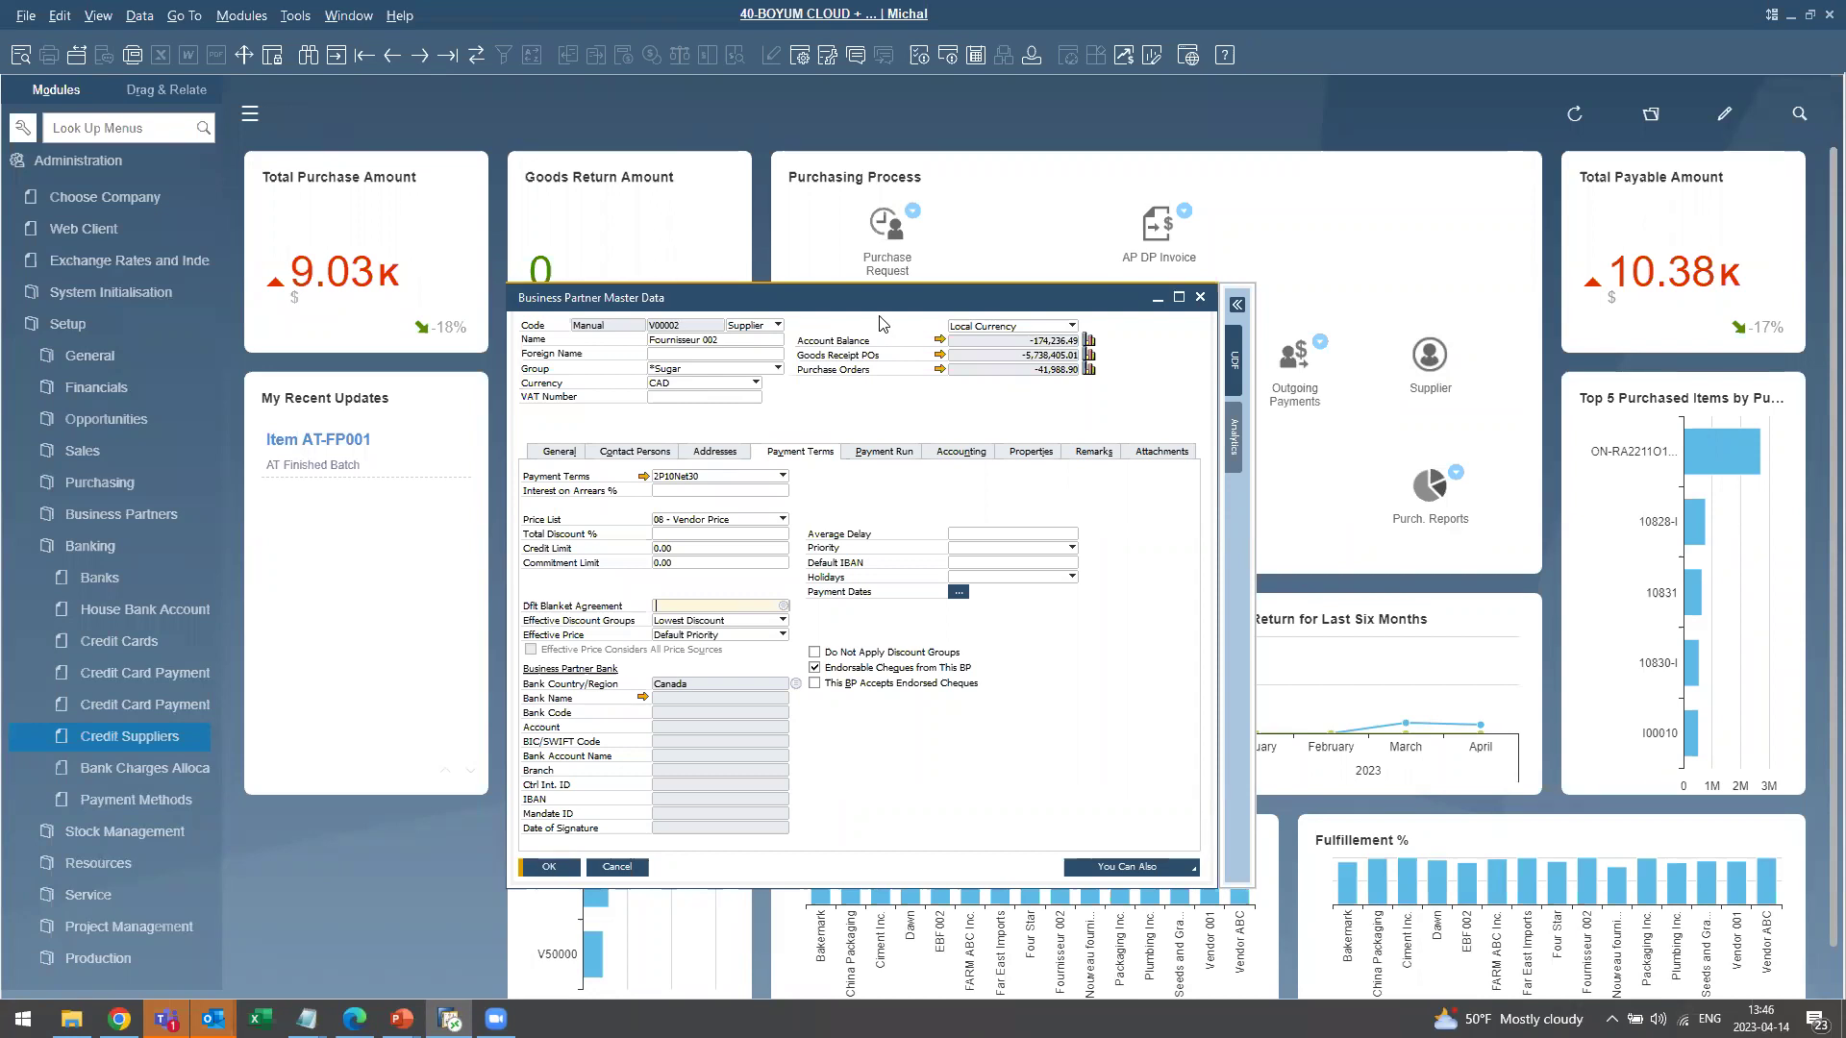
left_click_drag(878, 308, 876, 309)
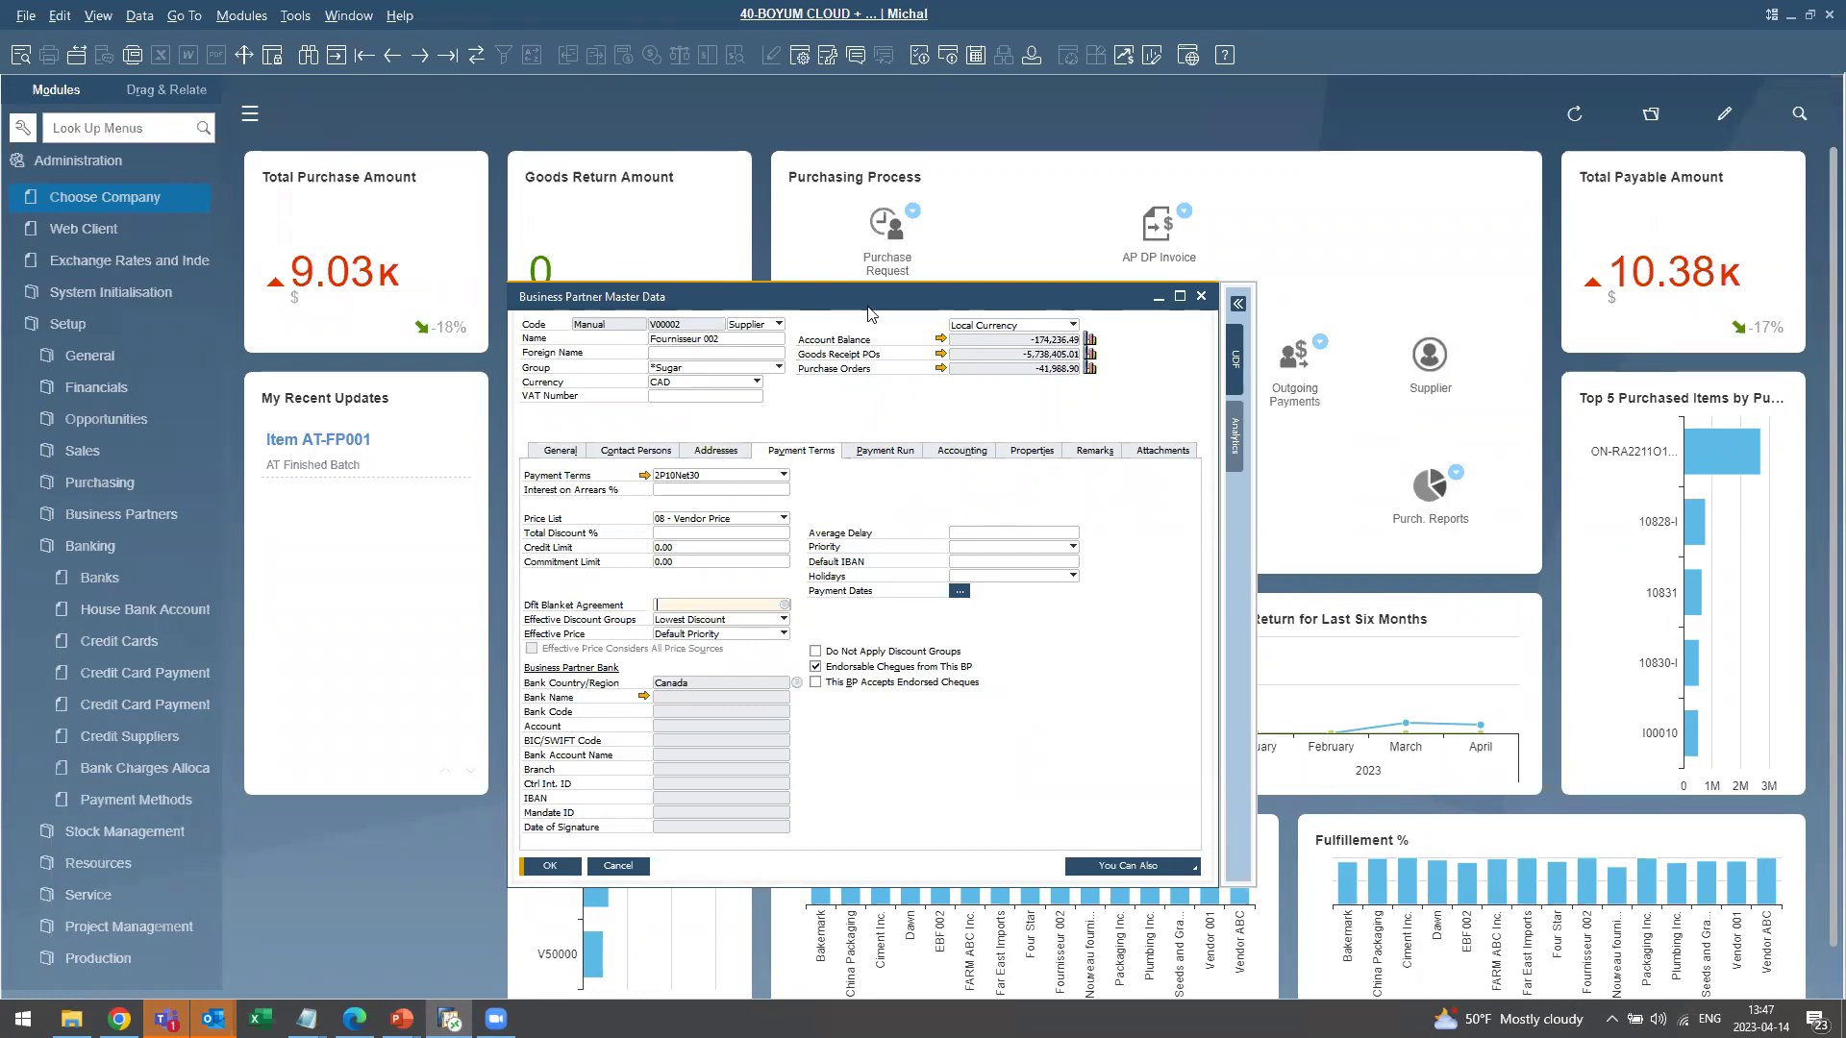
left_click_drag(869, 312, 867, 309)
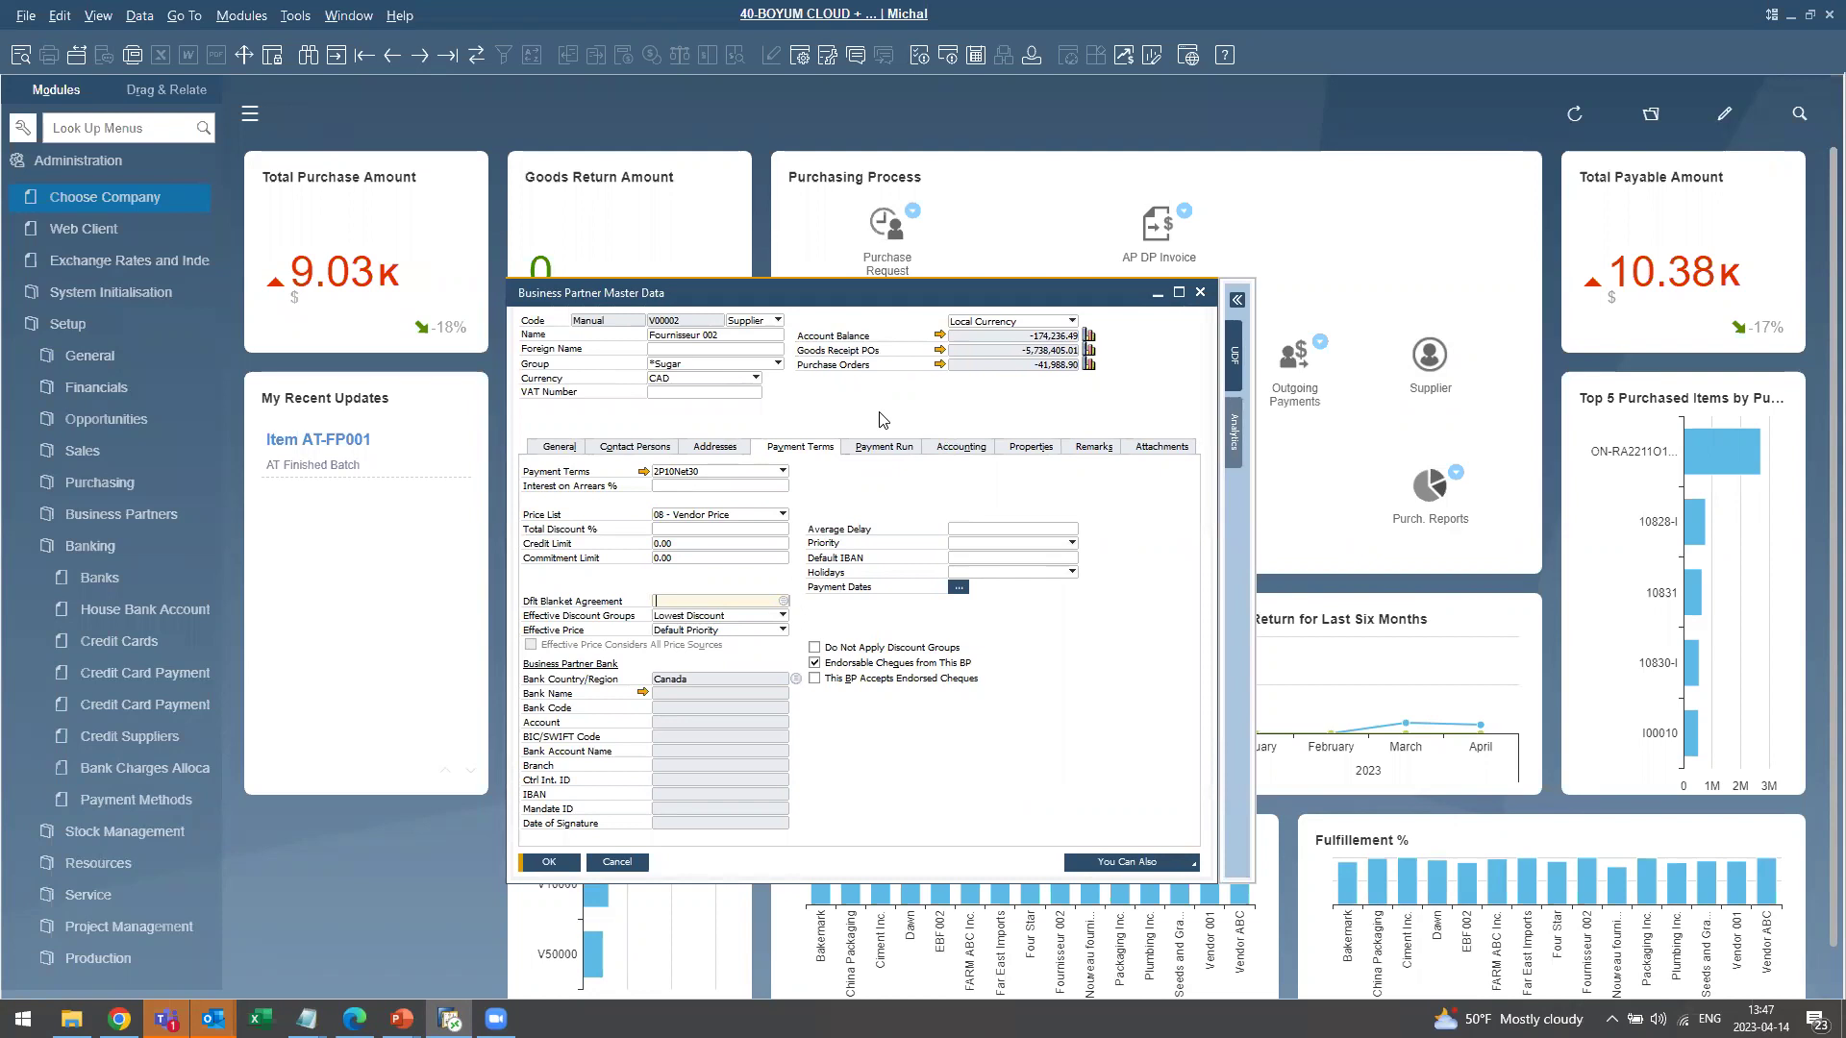
left_click_drag(863, 306, 866, 309)
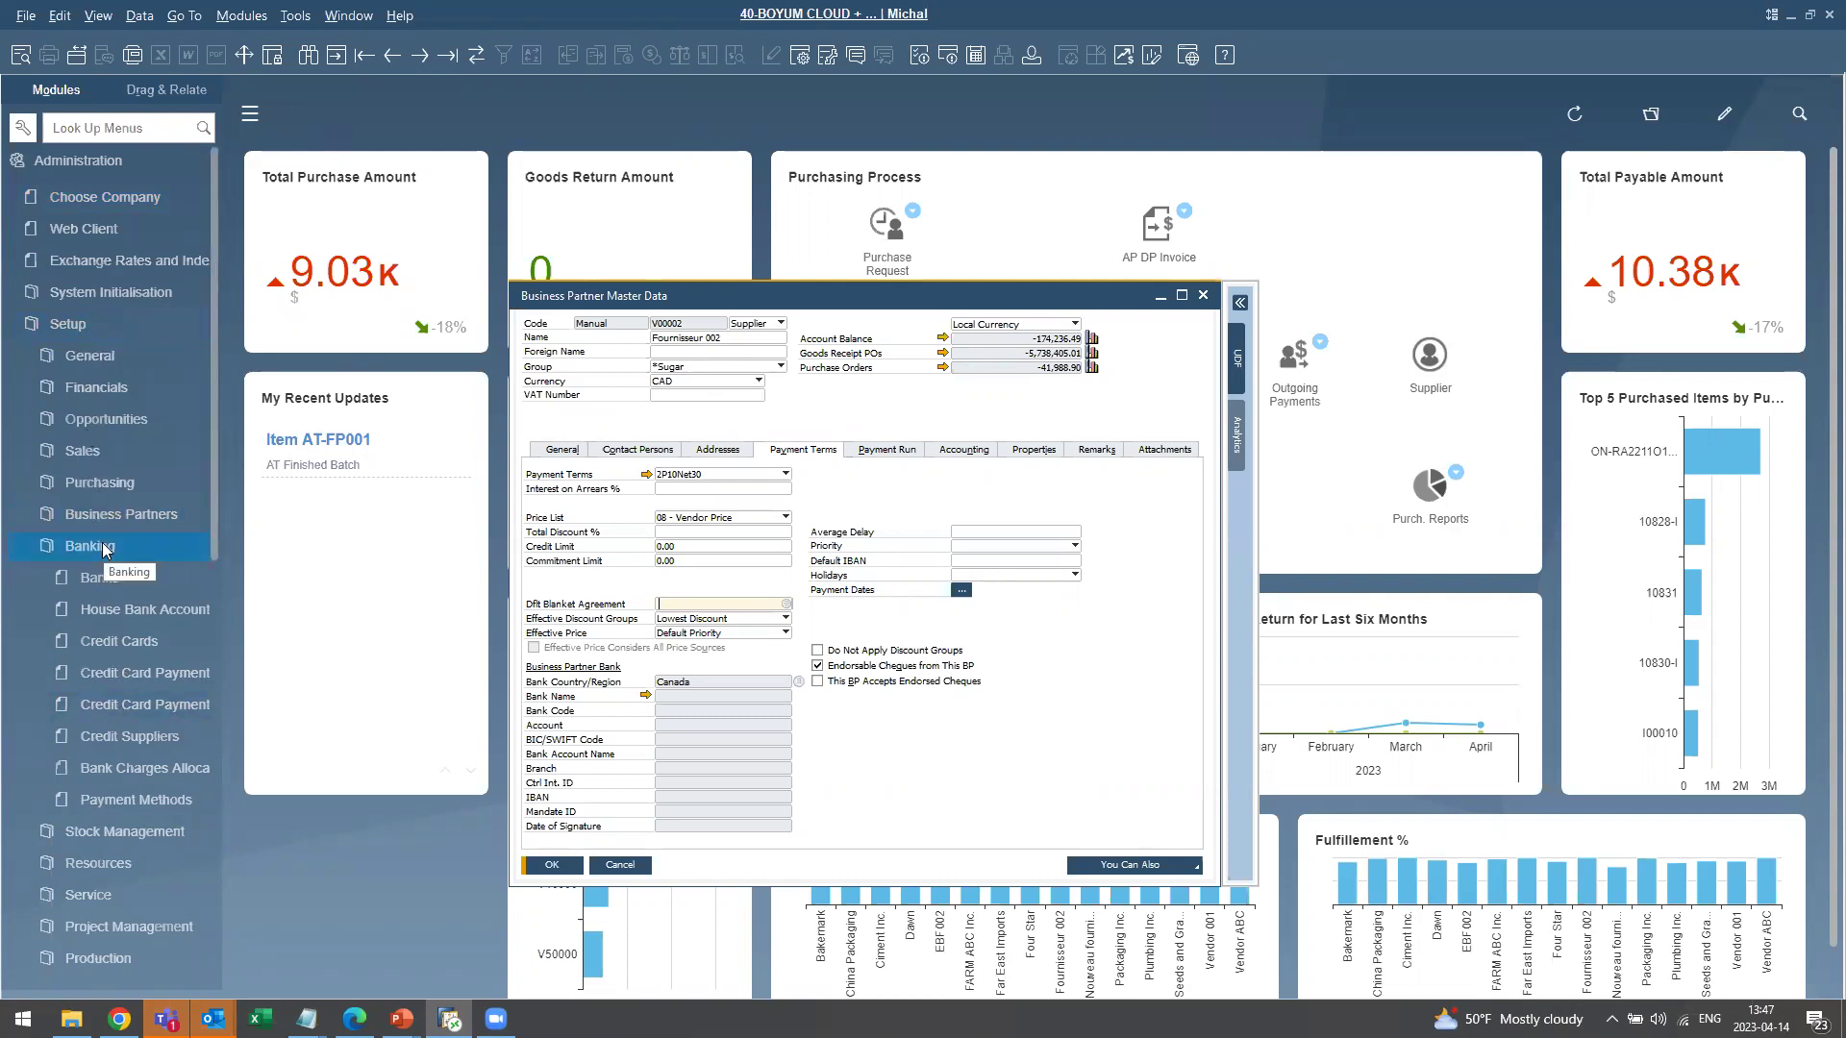
Open the Payment Methods setup and browse through the existing EFT CAD and PPA-DEPOT records.
left_click(125, 794)
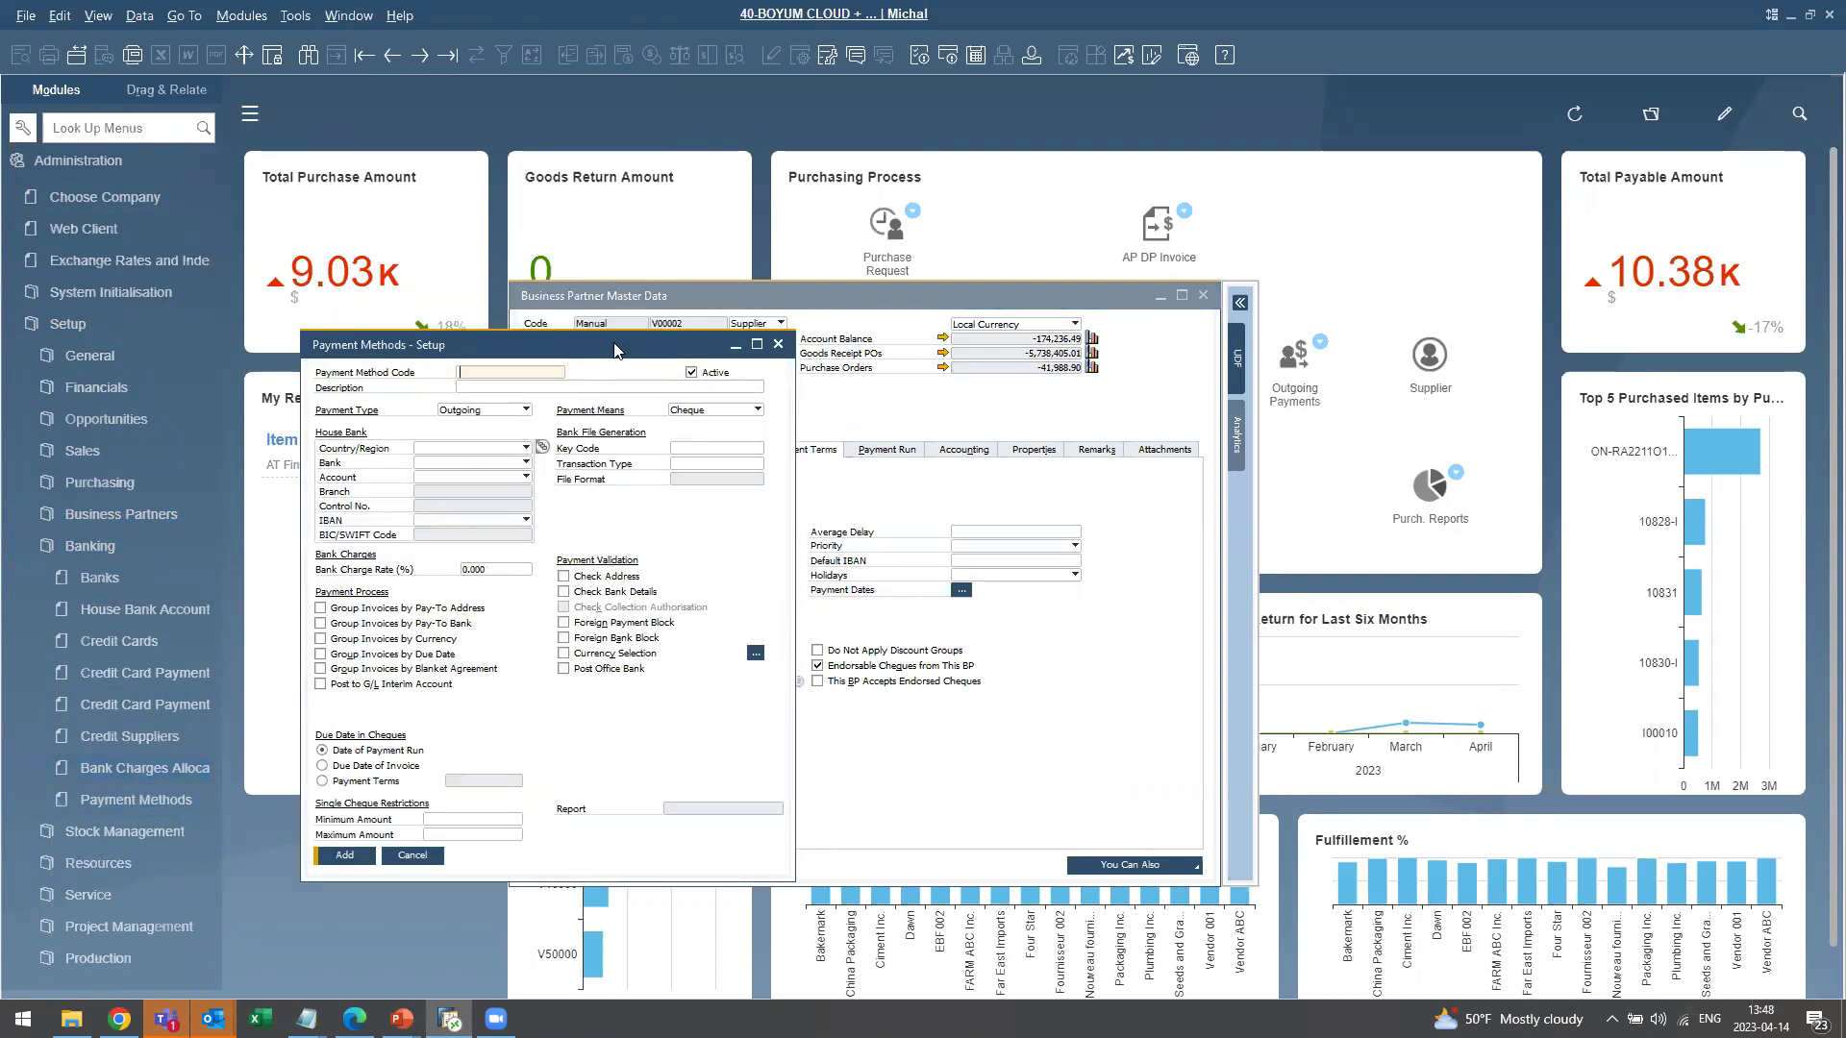
left_click(420, 56)
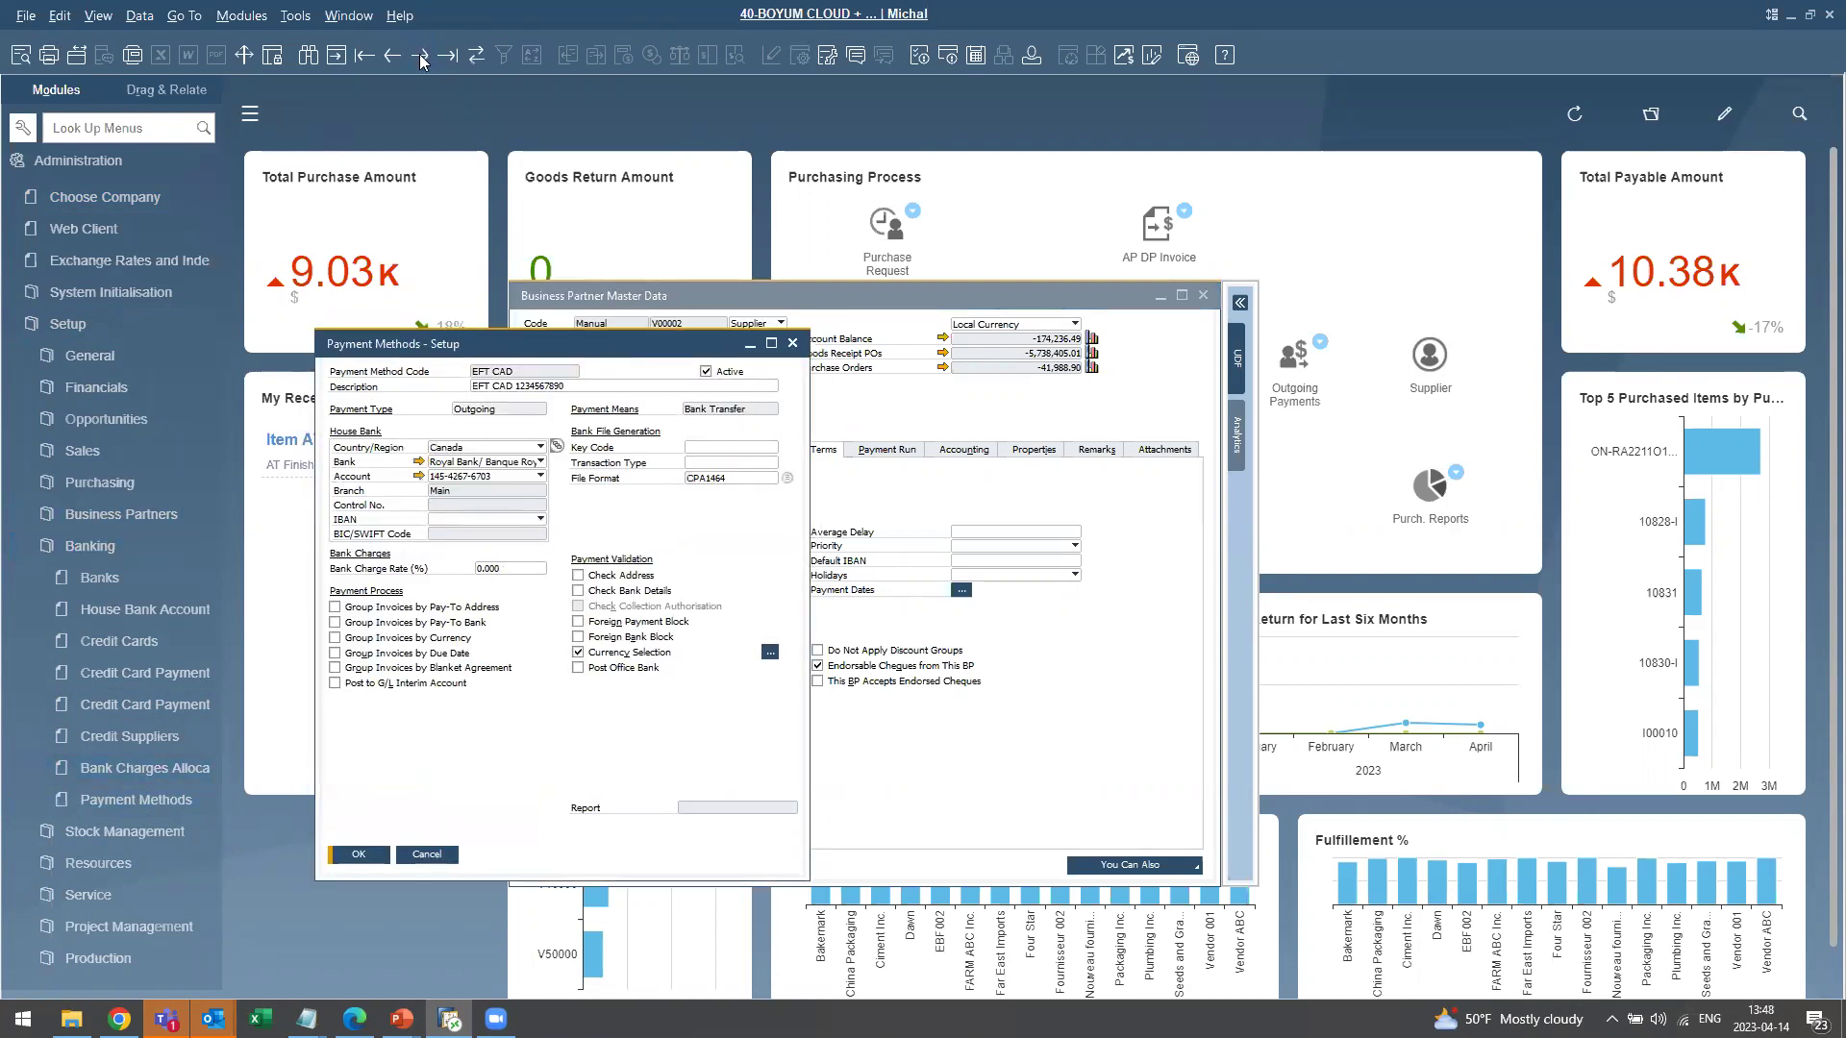
left_click(420, 56)
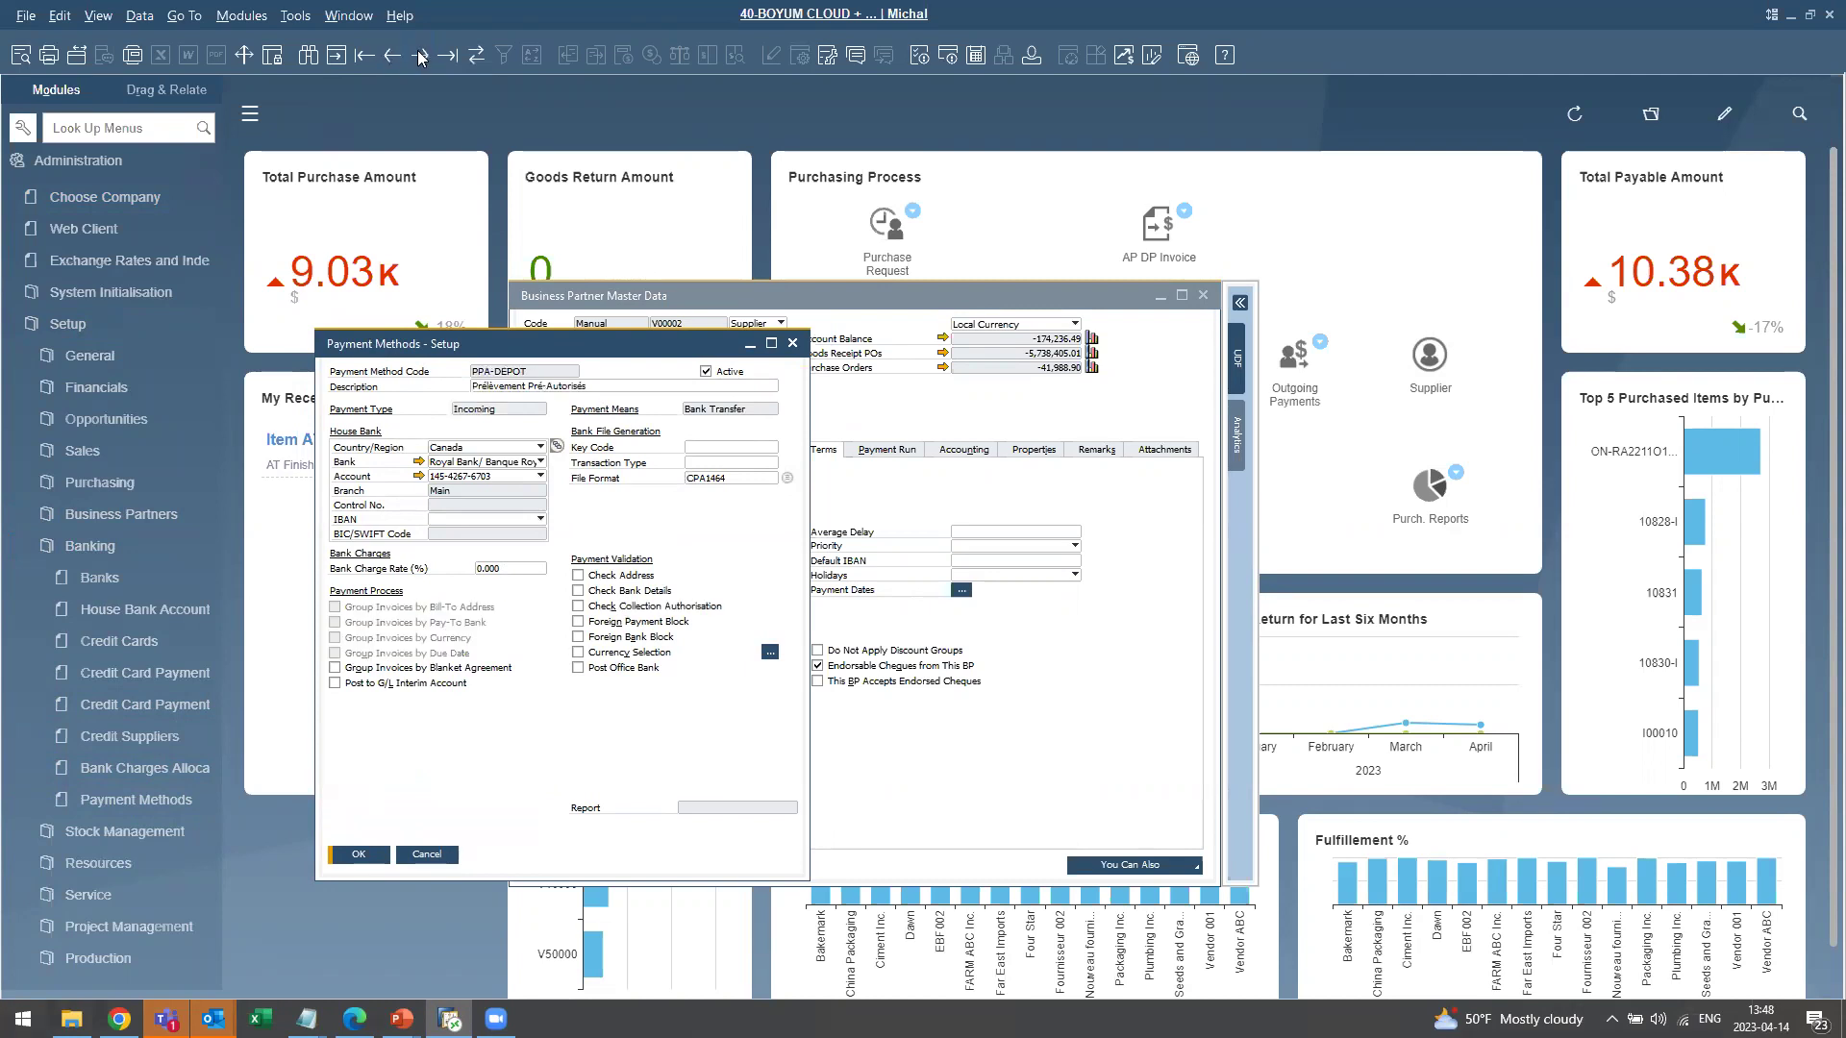
left_click(420, 56)
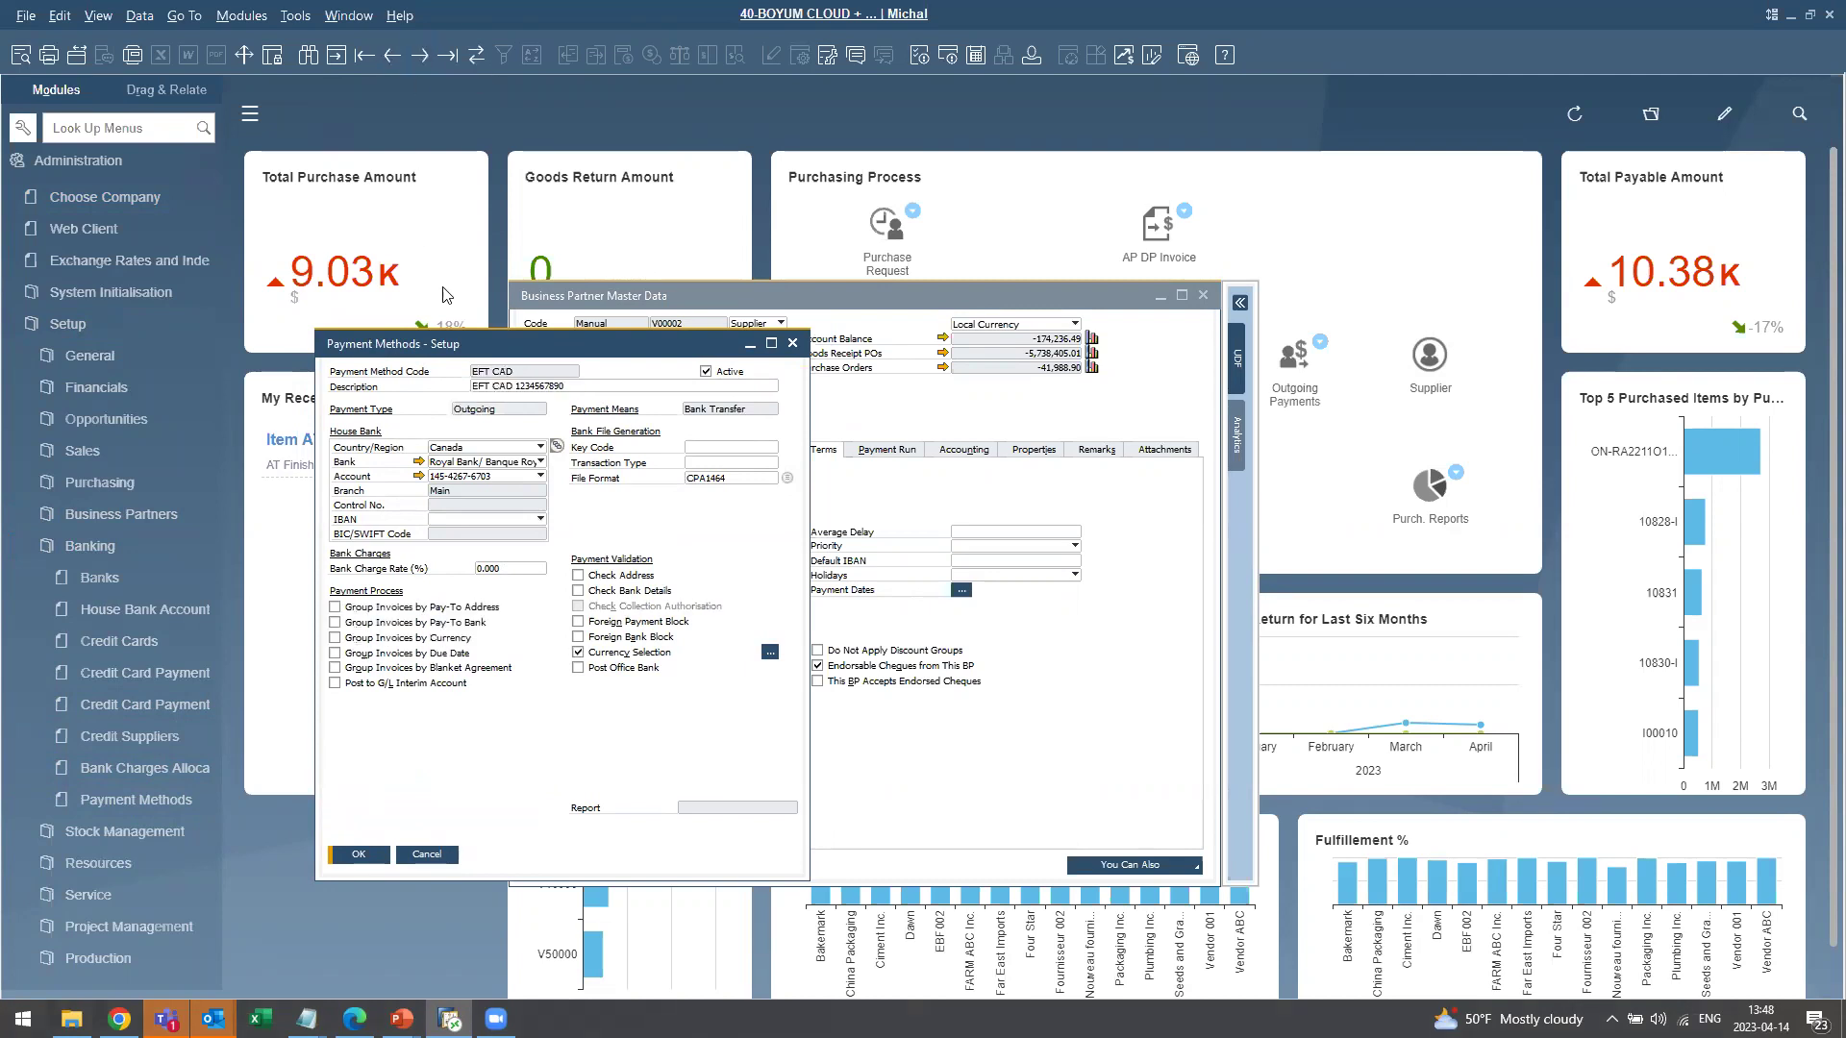
left_click_drag(487, 346, 539, 277)
left_click(491, 350)
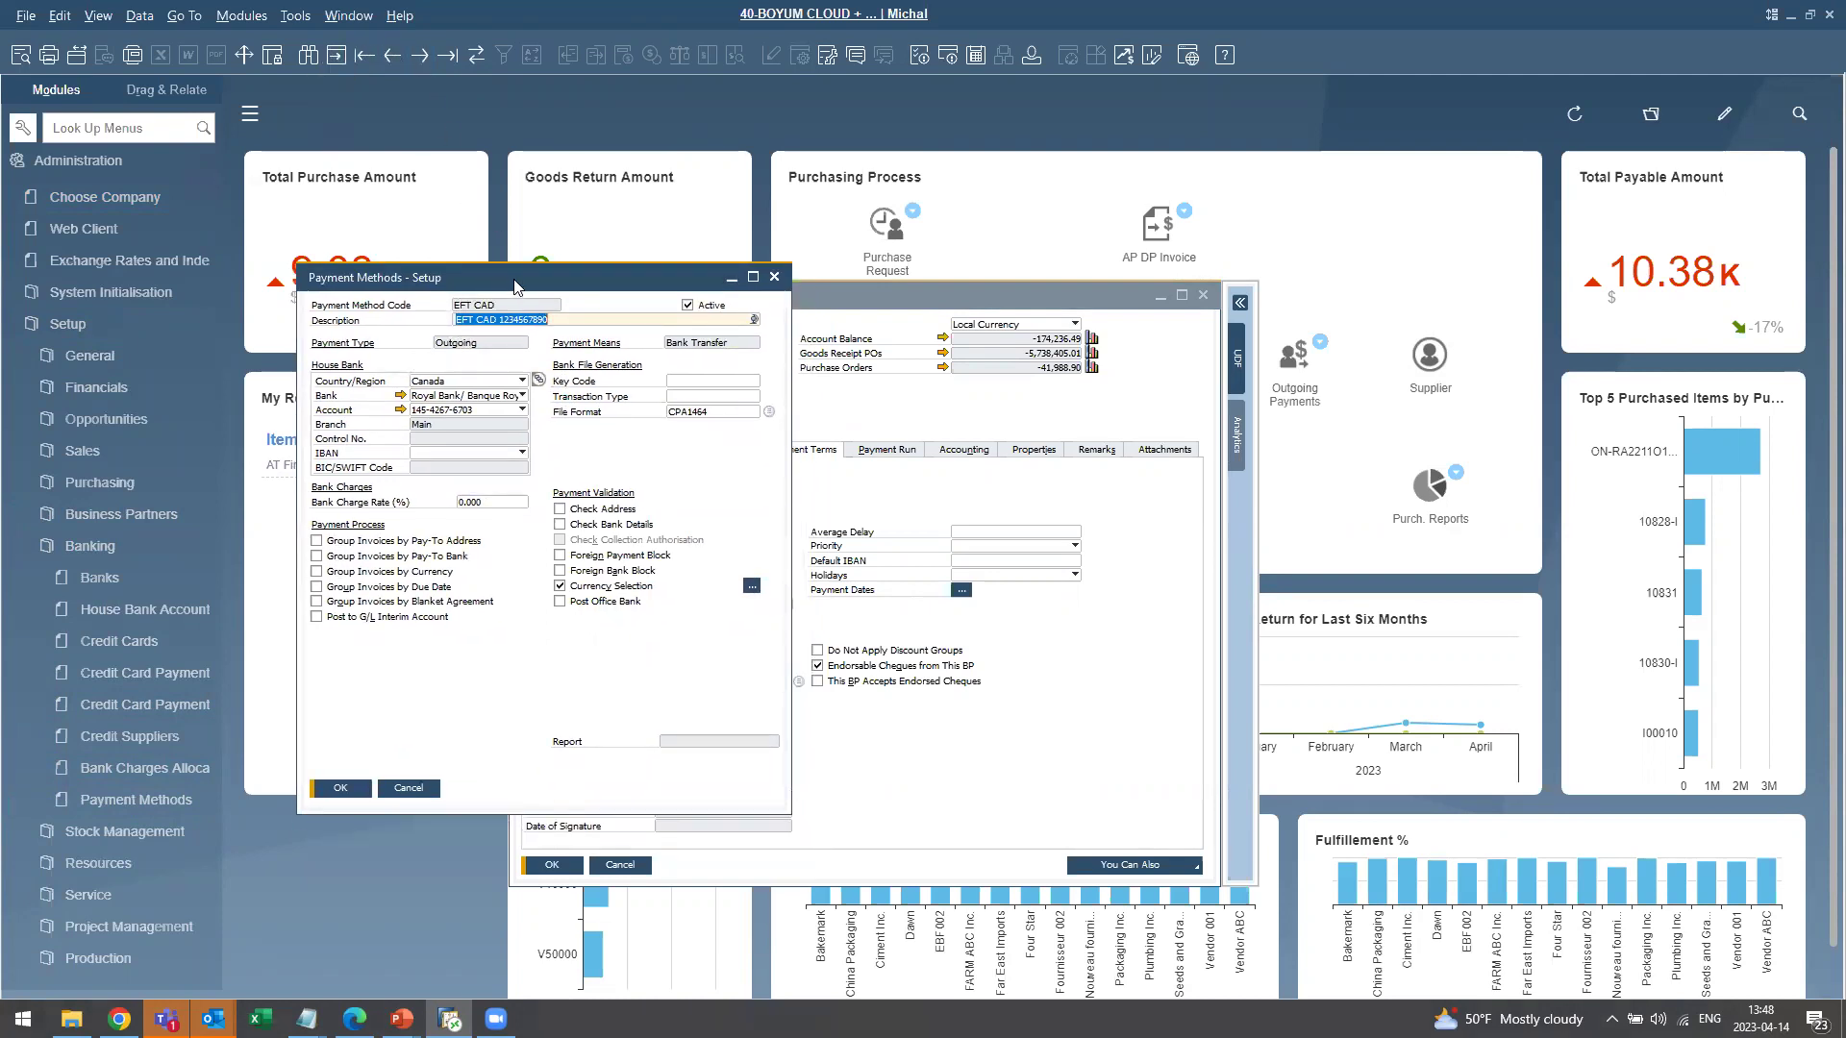
Start a blank payment method record and set its payment means to Bank Transfer.
left_click(336, 54)
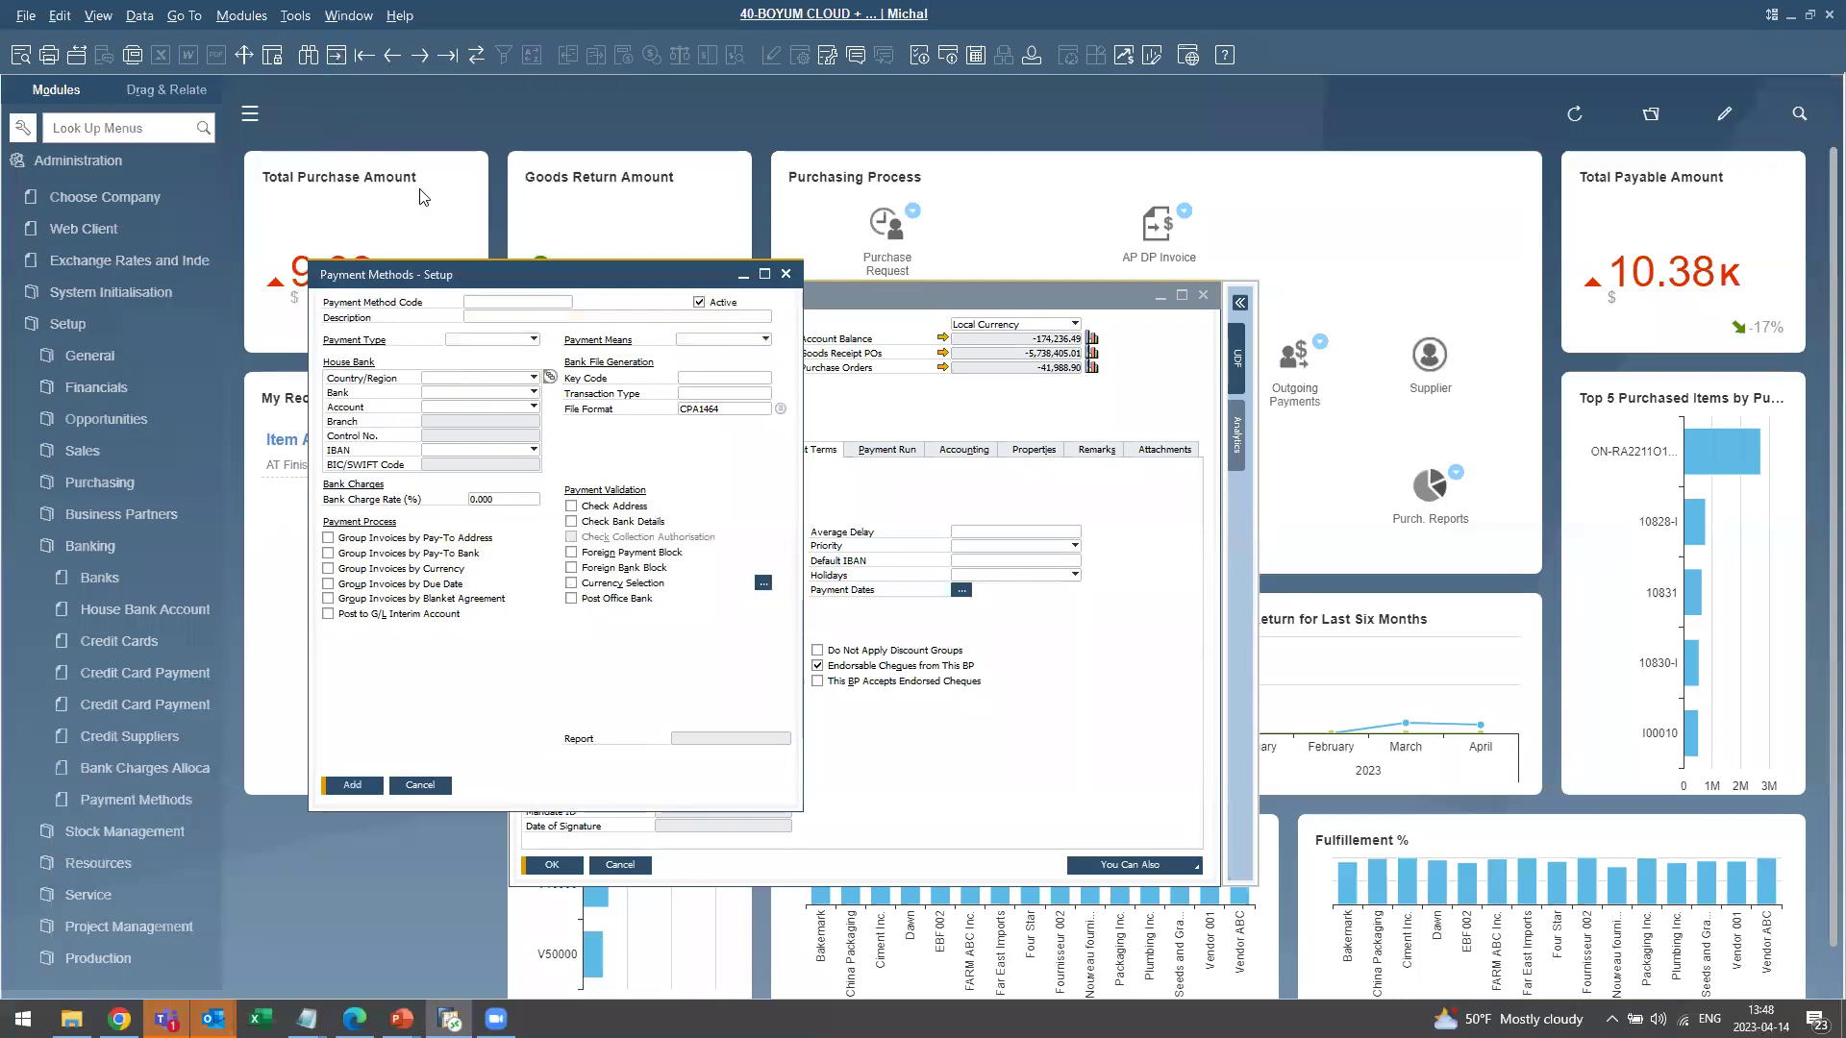
left_click_drag(553, 291, 605, 334)
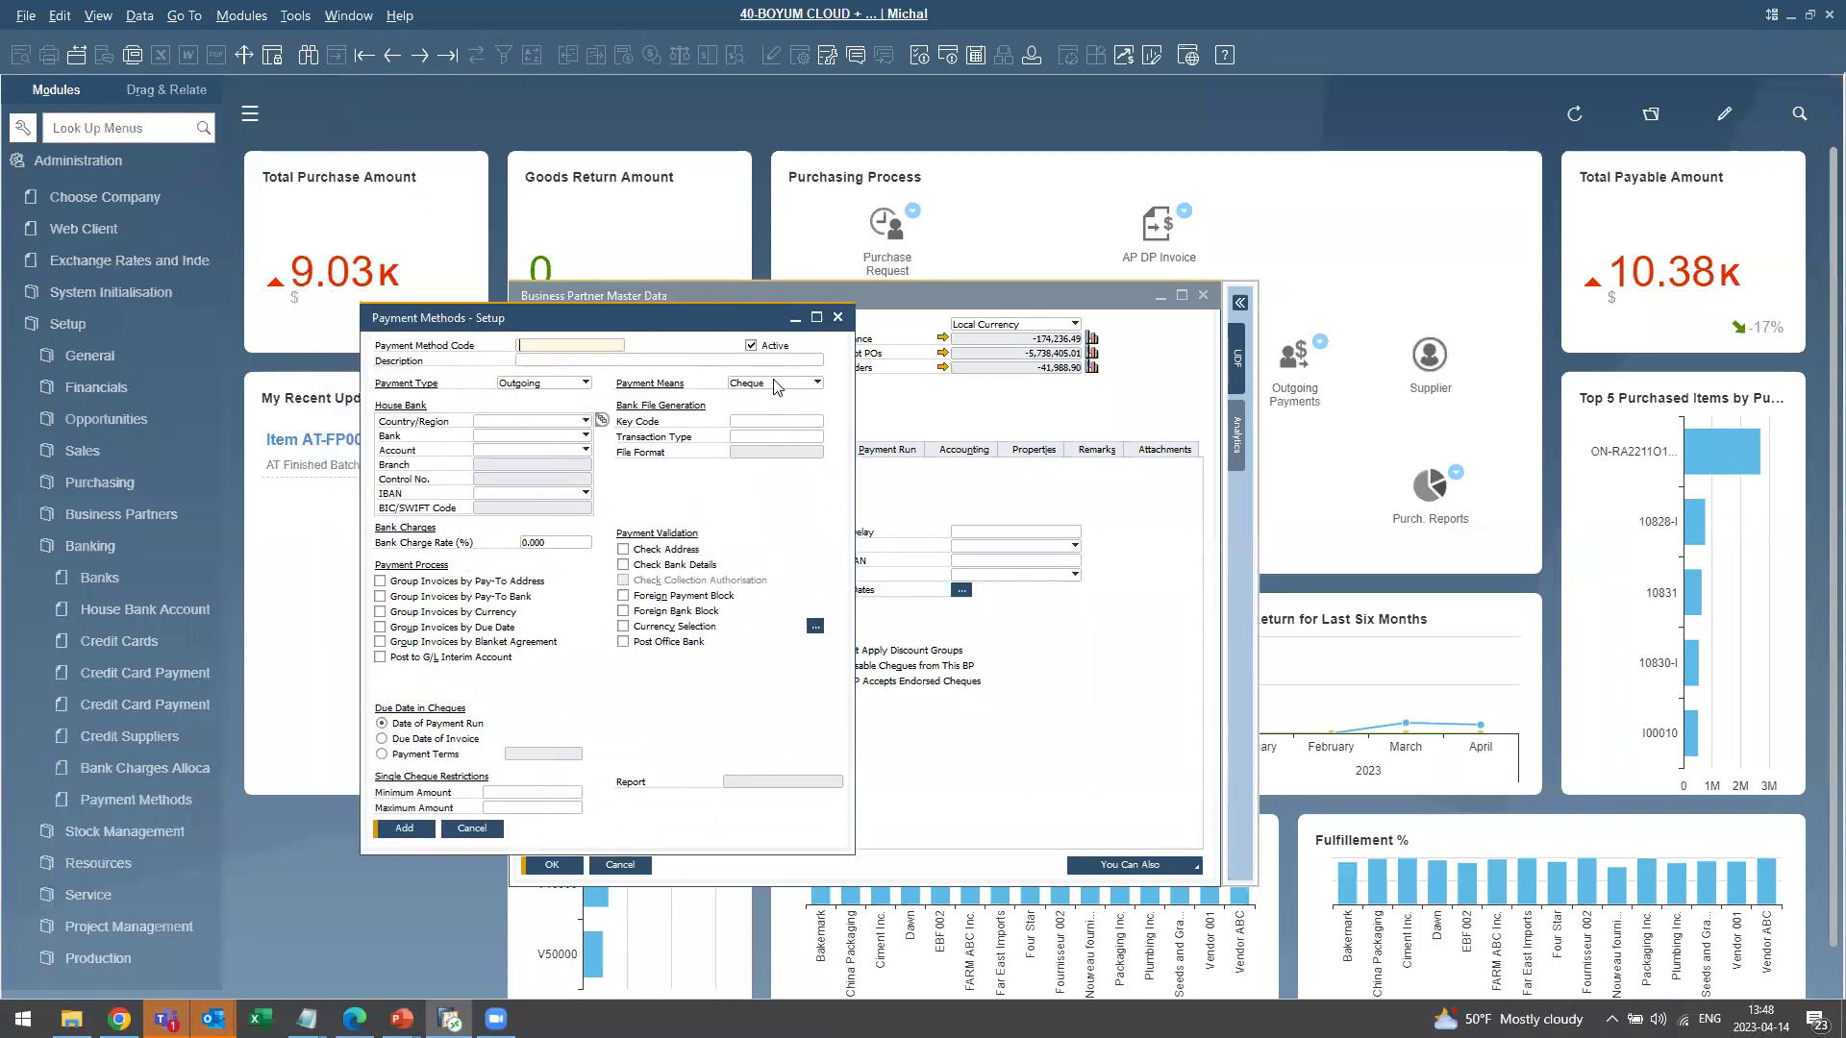
left_click(817, 382)
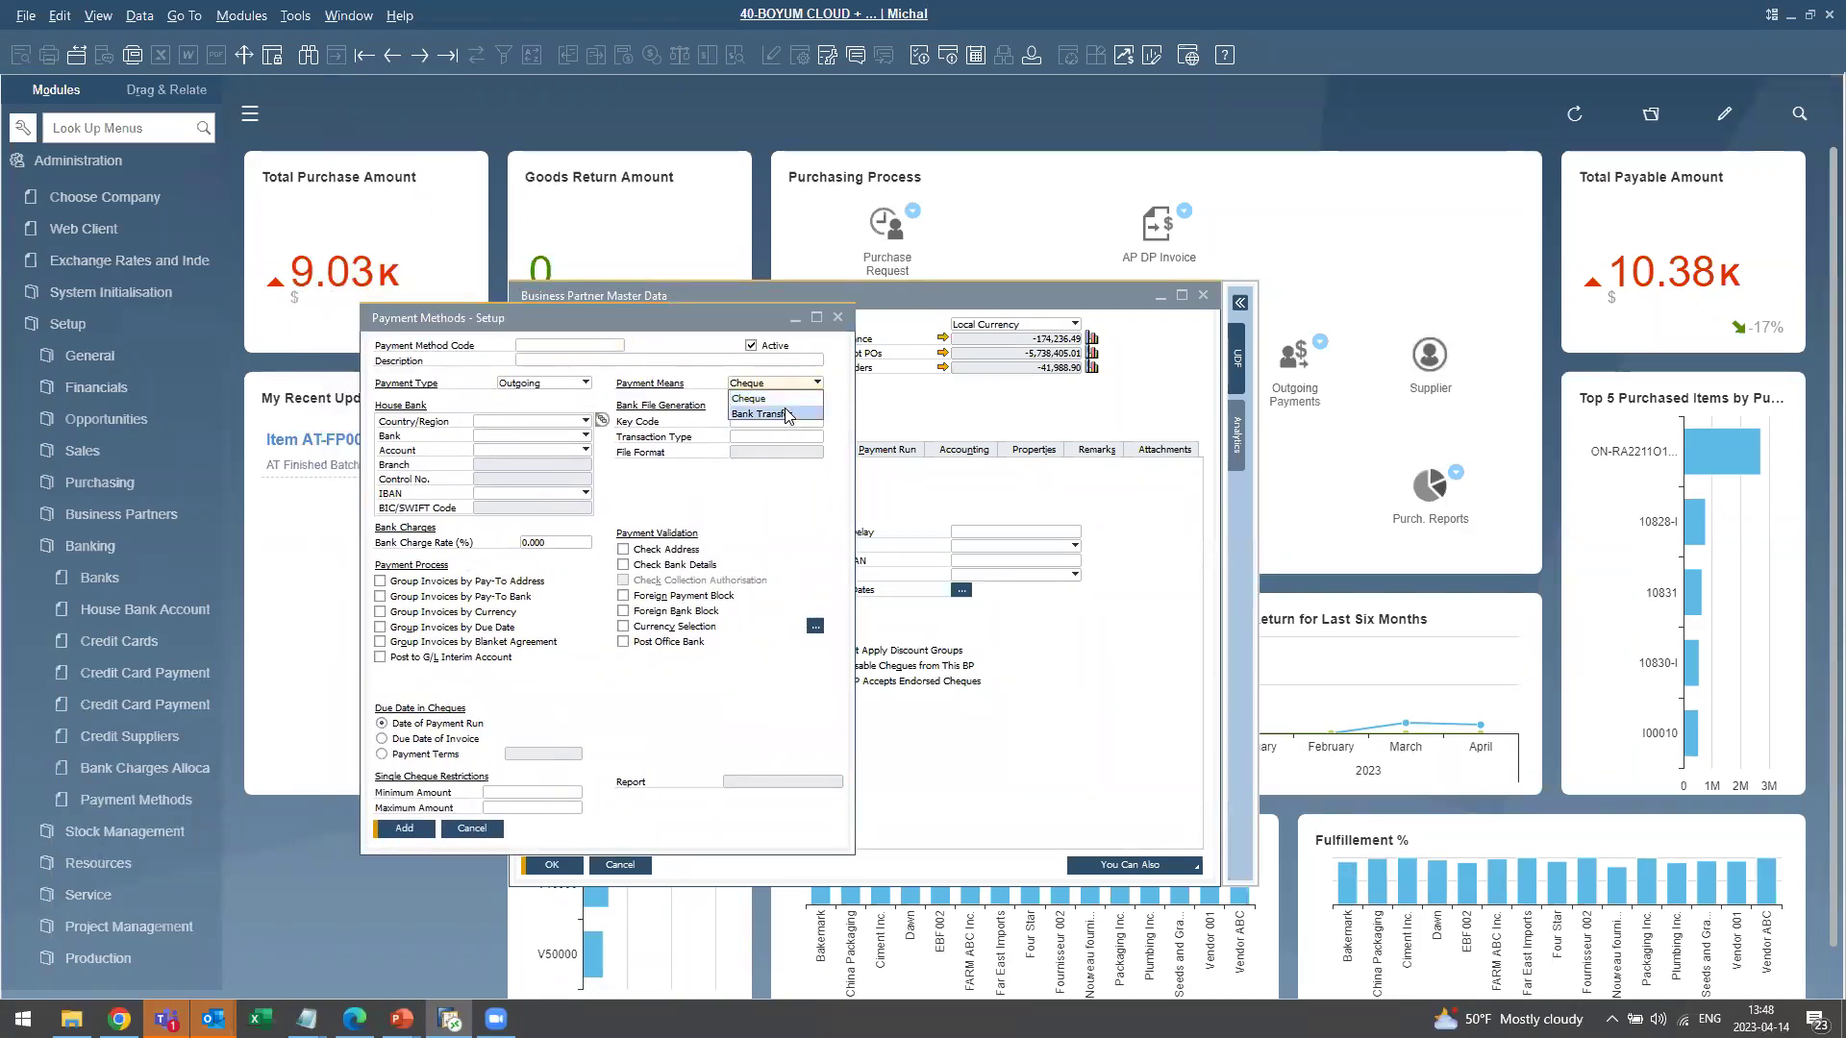
left_click(788, 412)
left_click_drag(706, 326, 806, 442)
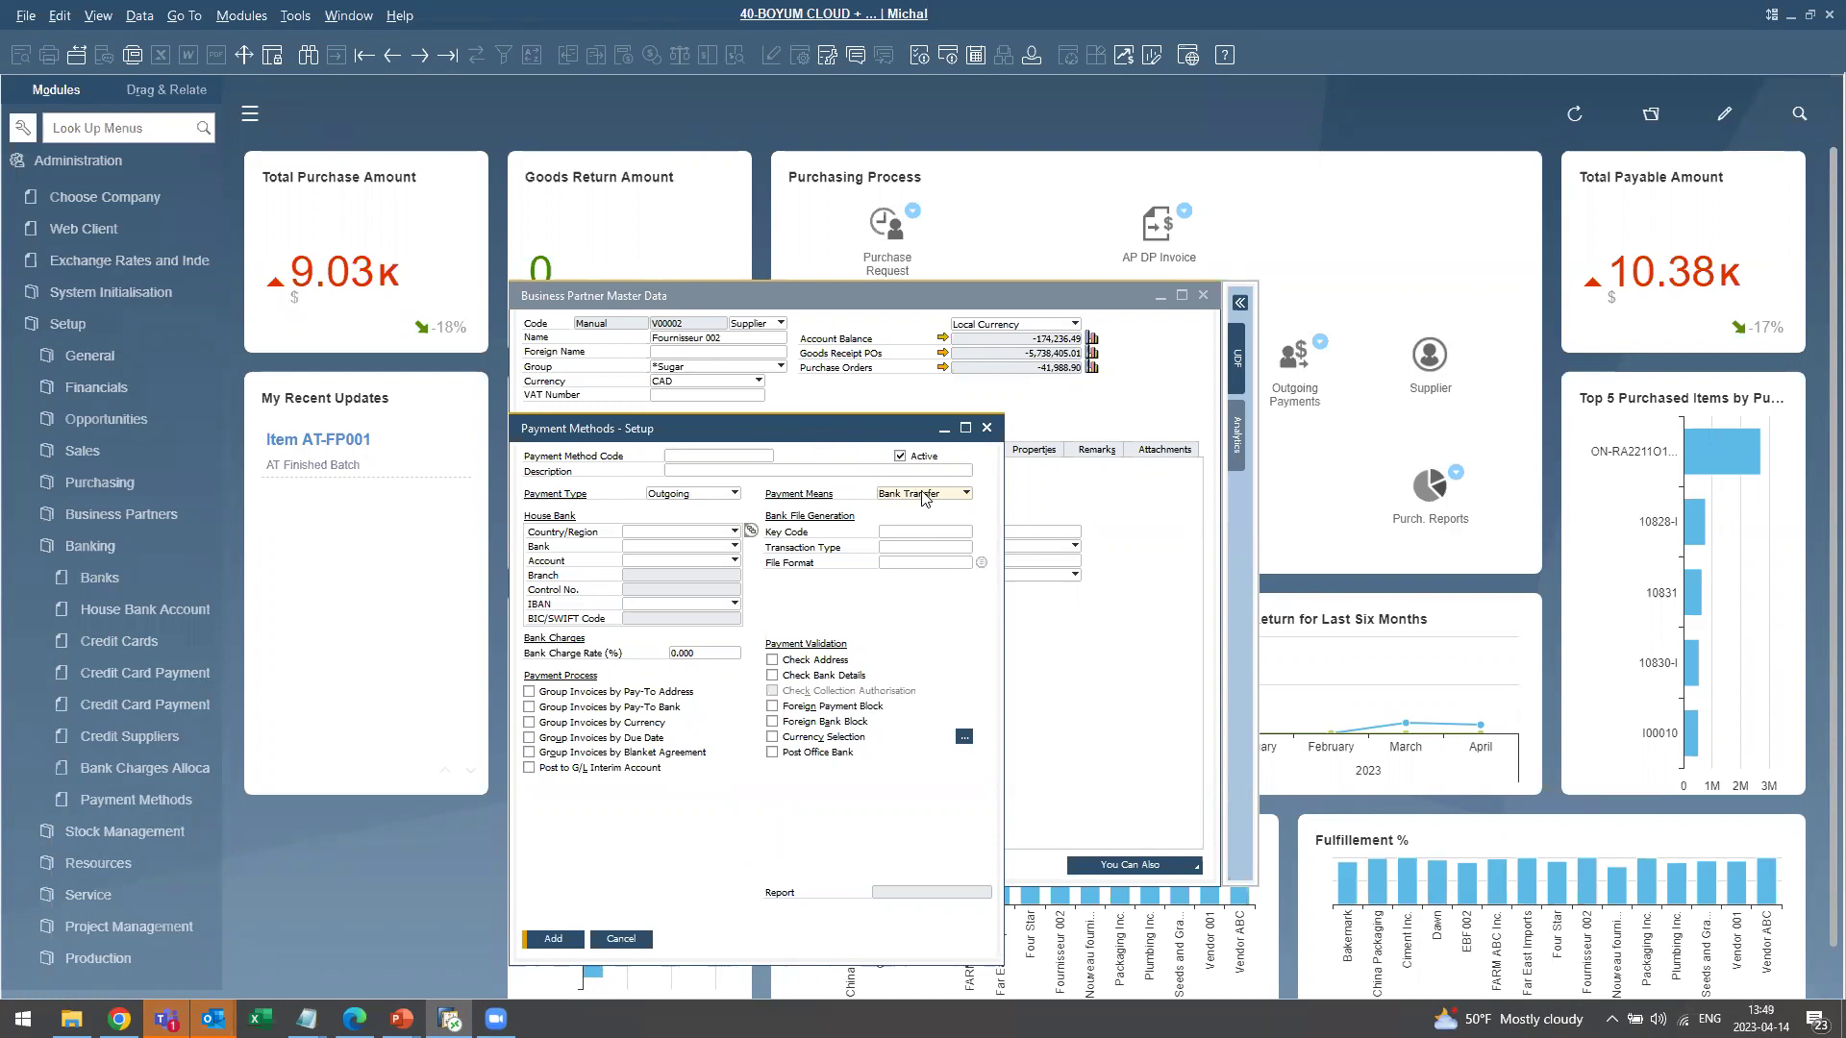
Open the File Formats setup from the payment method's file format list and examine the CPA1464 entry and its project assignment.
left_click(723, 457)
left_click(904, 565)
left_click(982, 563)
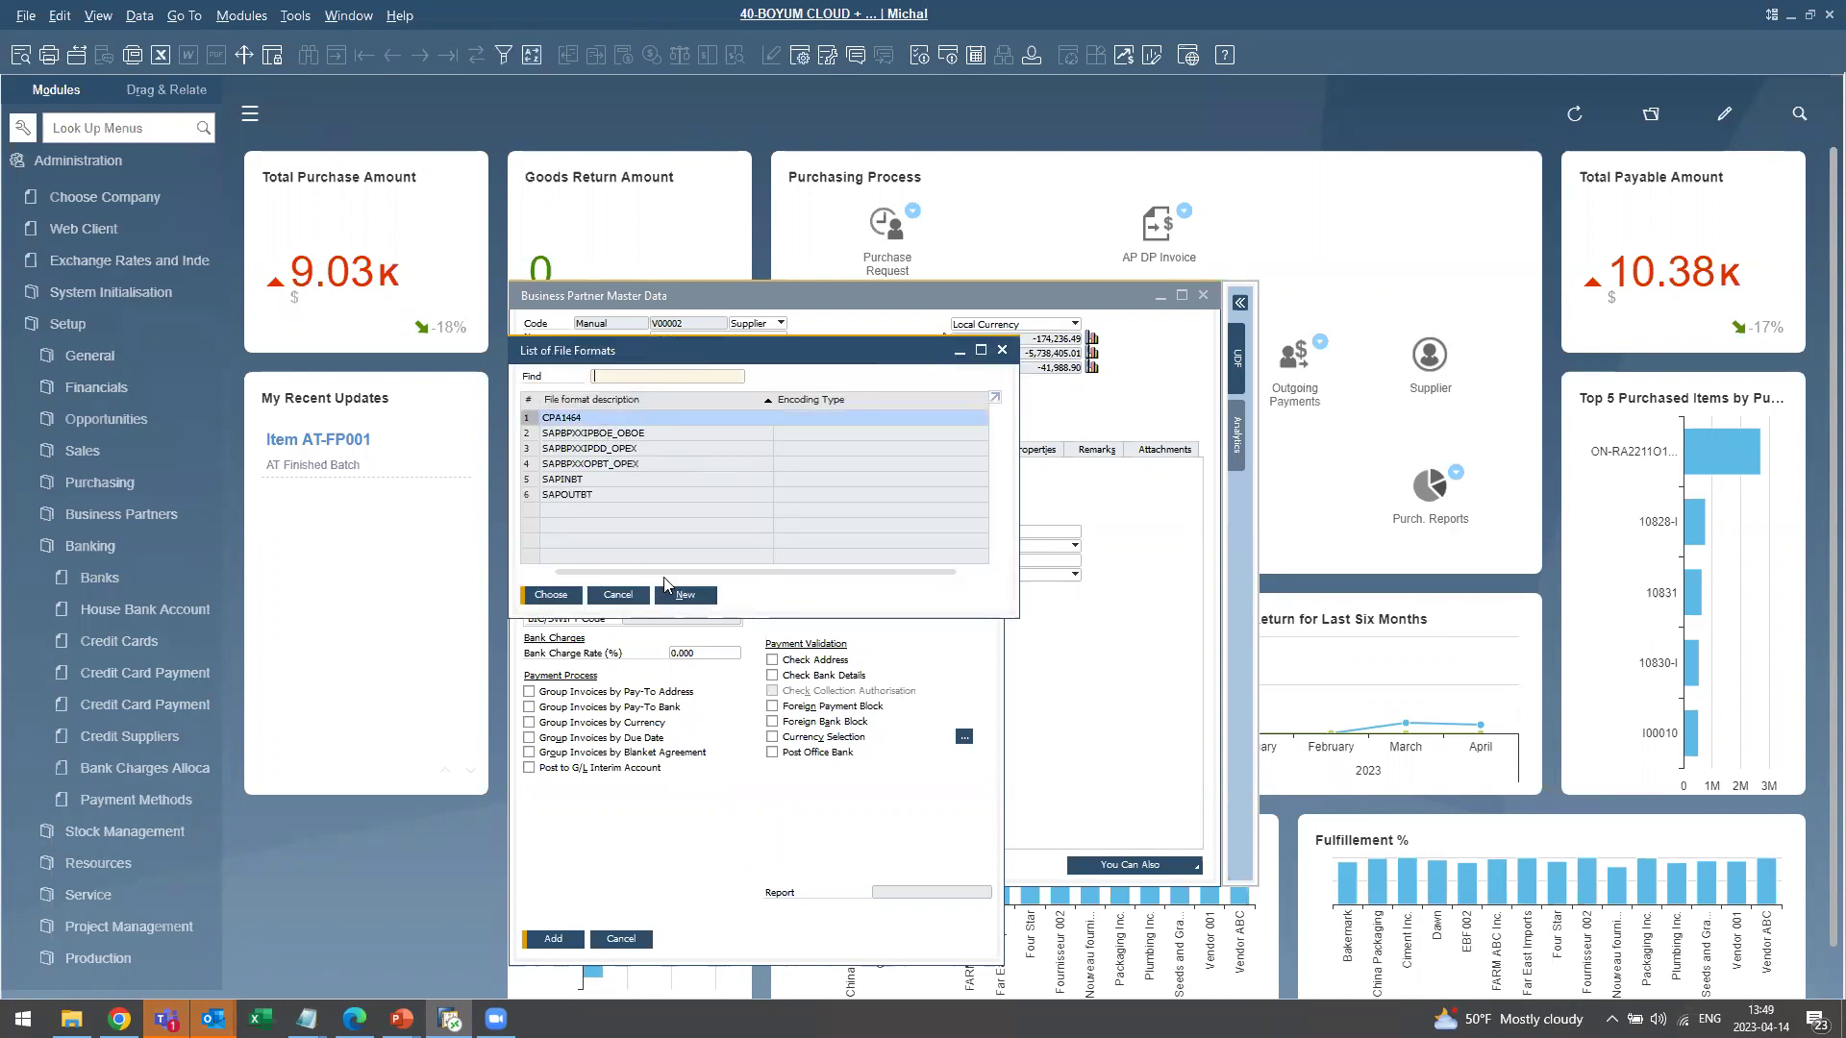
left_click(685, 596)
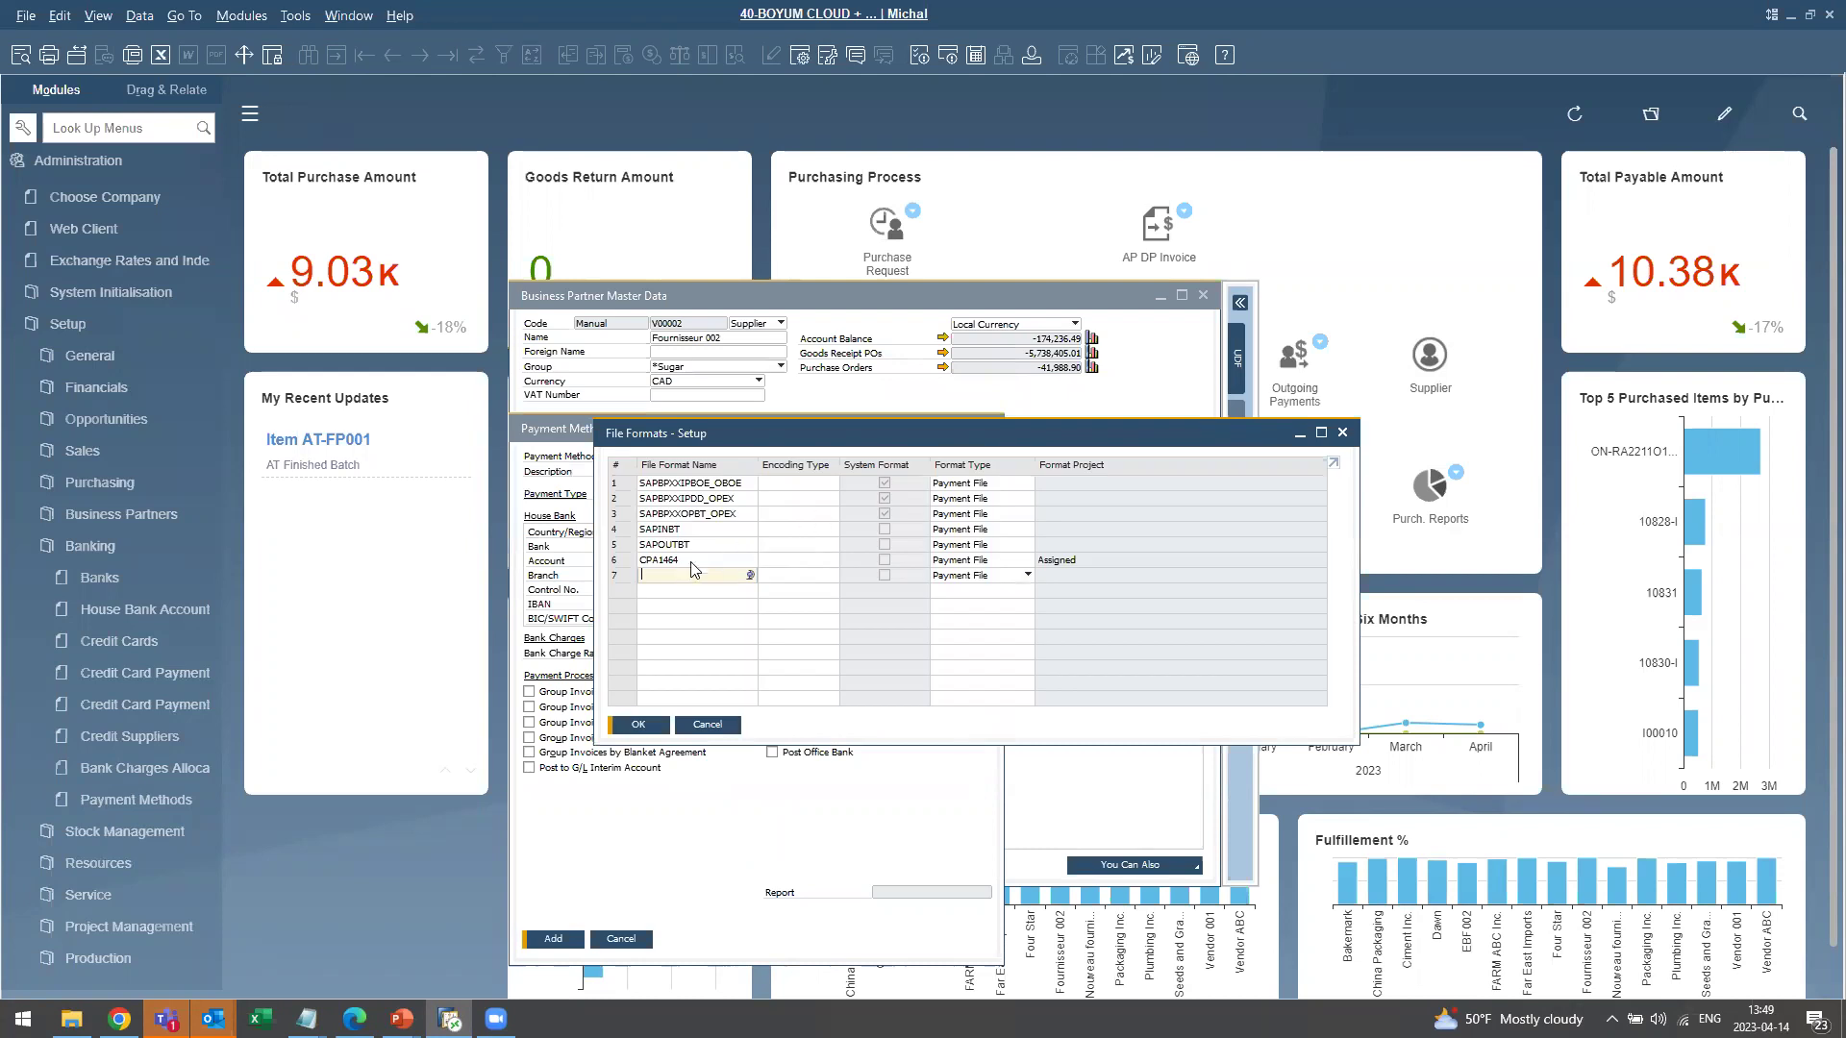
left_click_drag(680, 562, 641, 562)
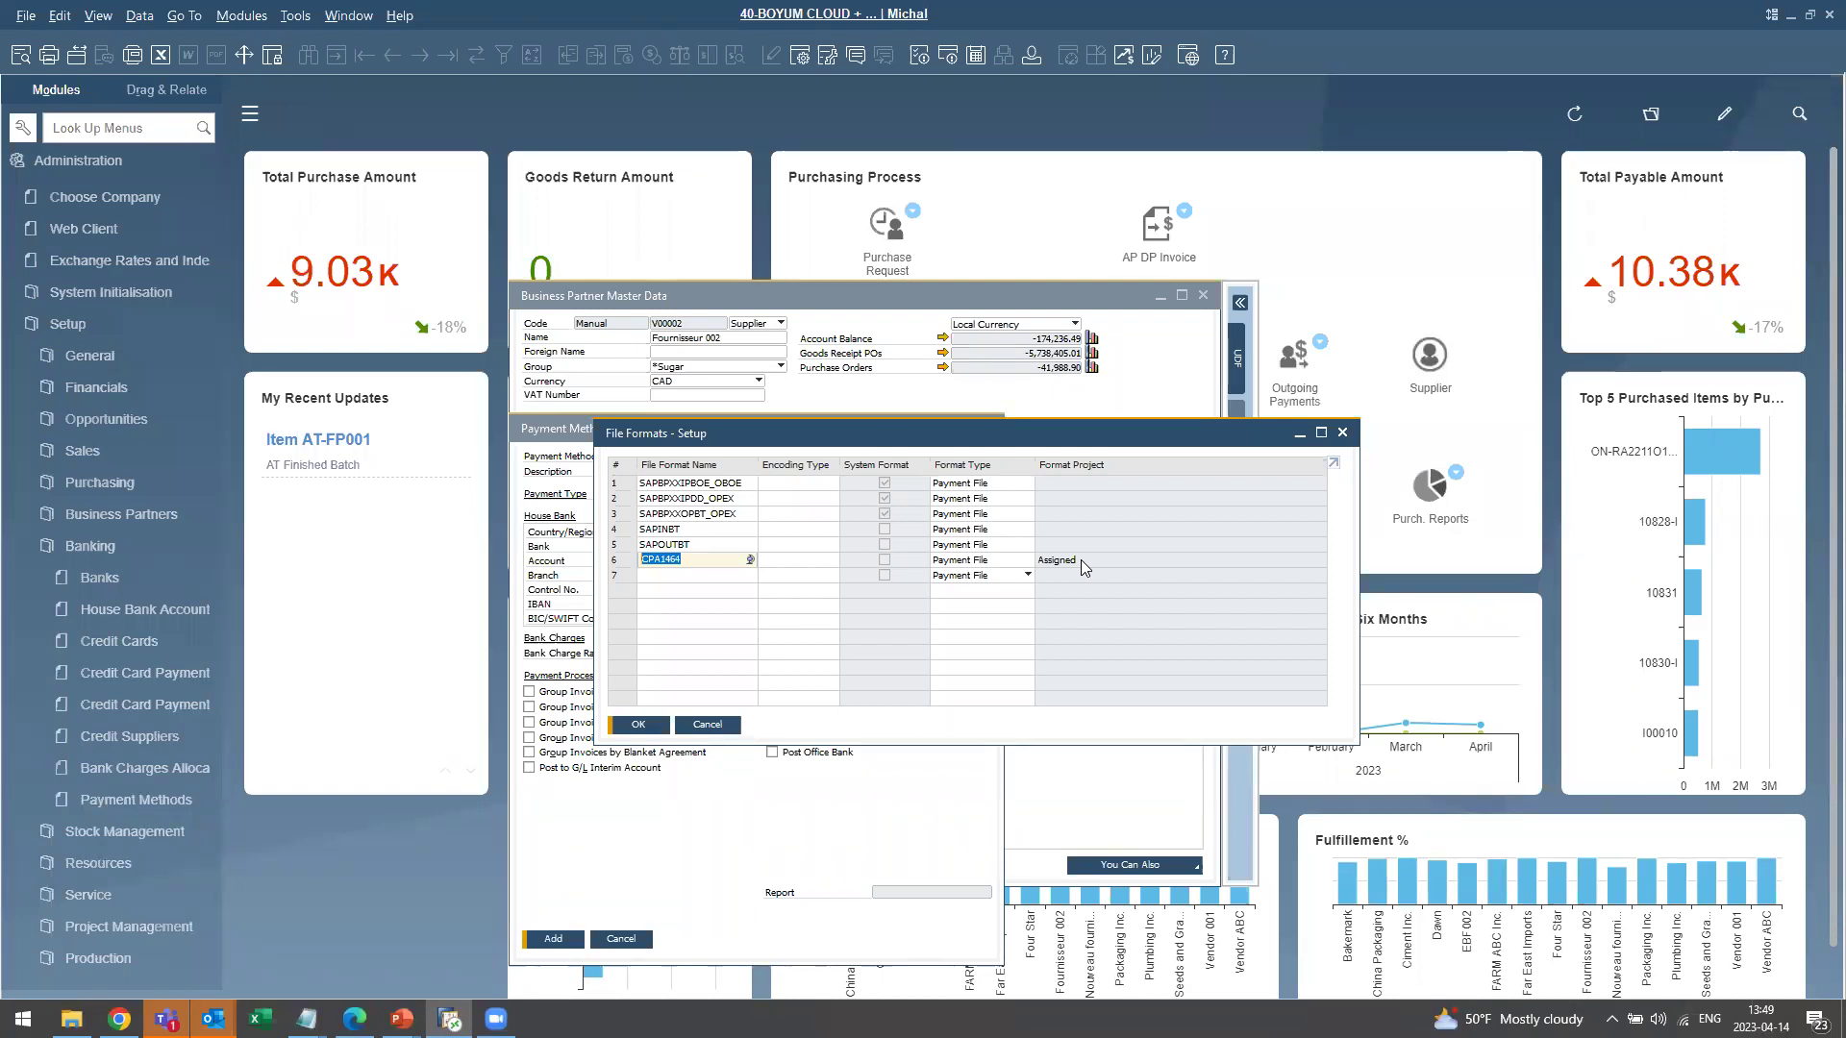
left_click_drag(1108, 442, 1021, 506)
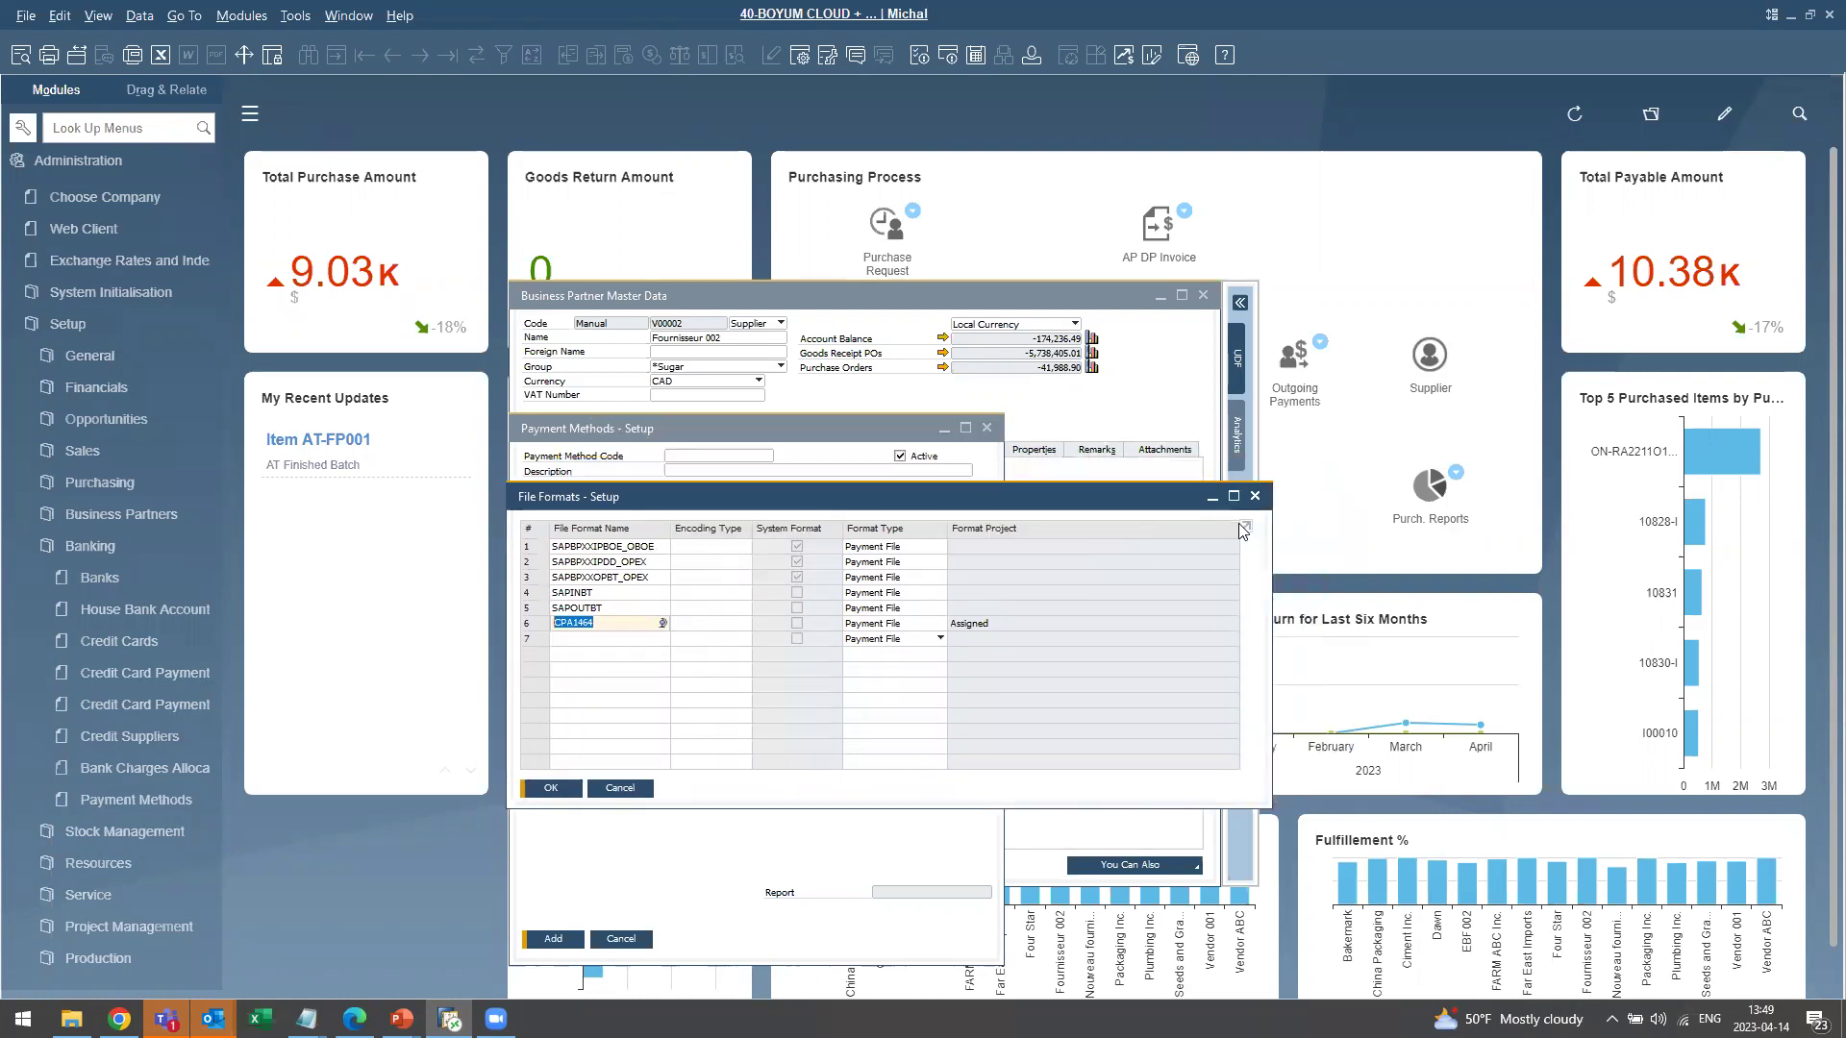
Close the Payment Methods setup without adding a record and close the Business Partner Master Data.
left_click_drag(881, 435, 885, 435)
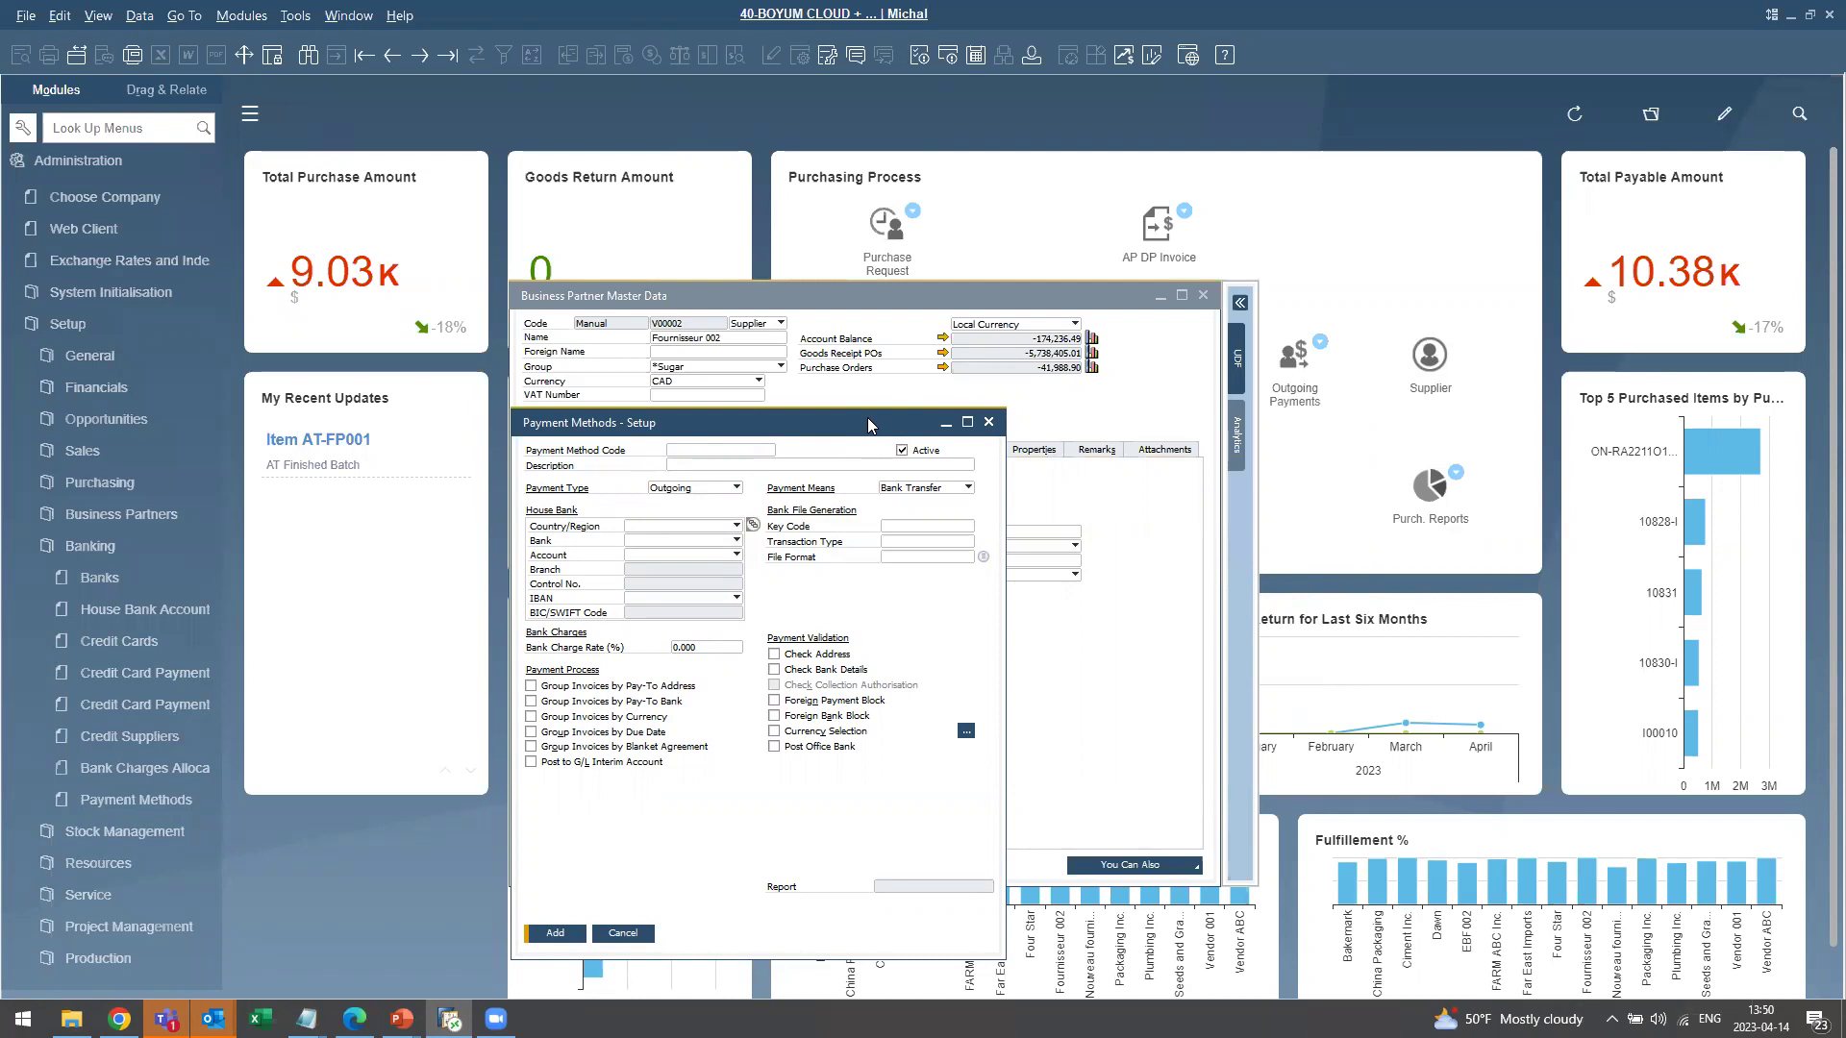
left_click(989, 423)
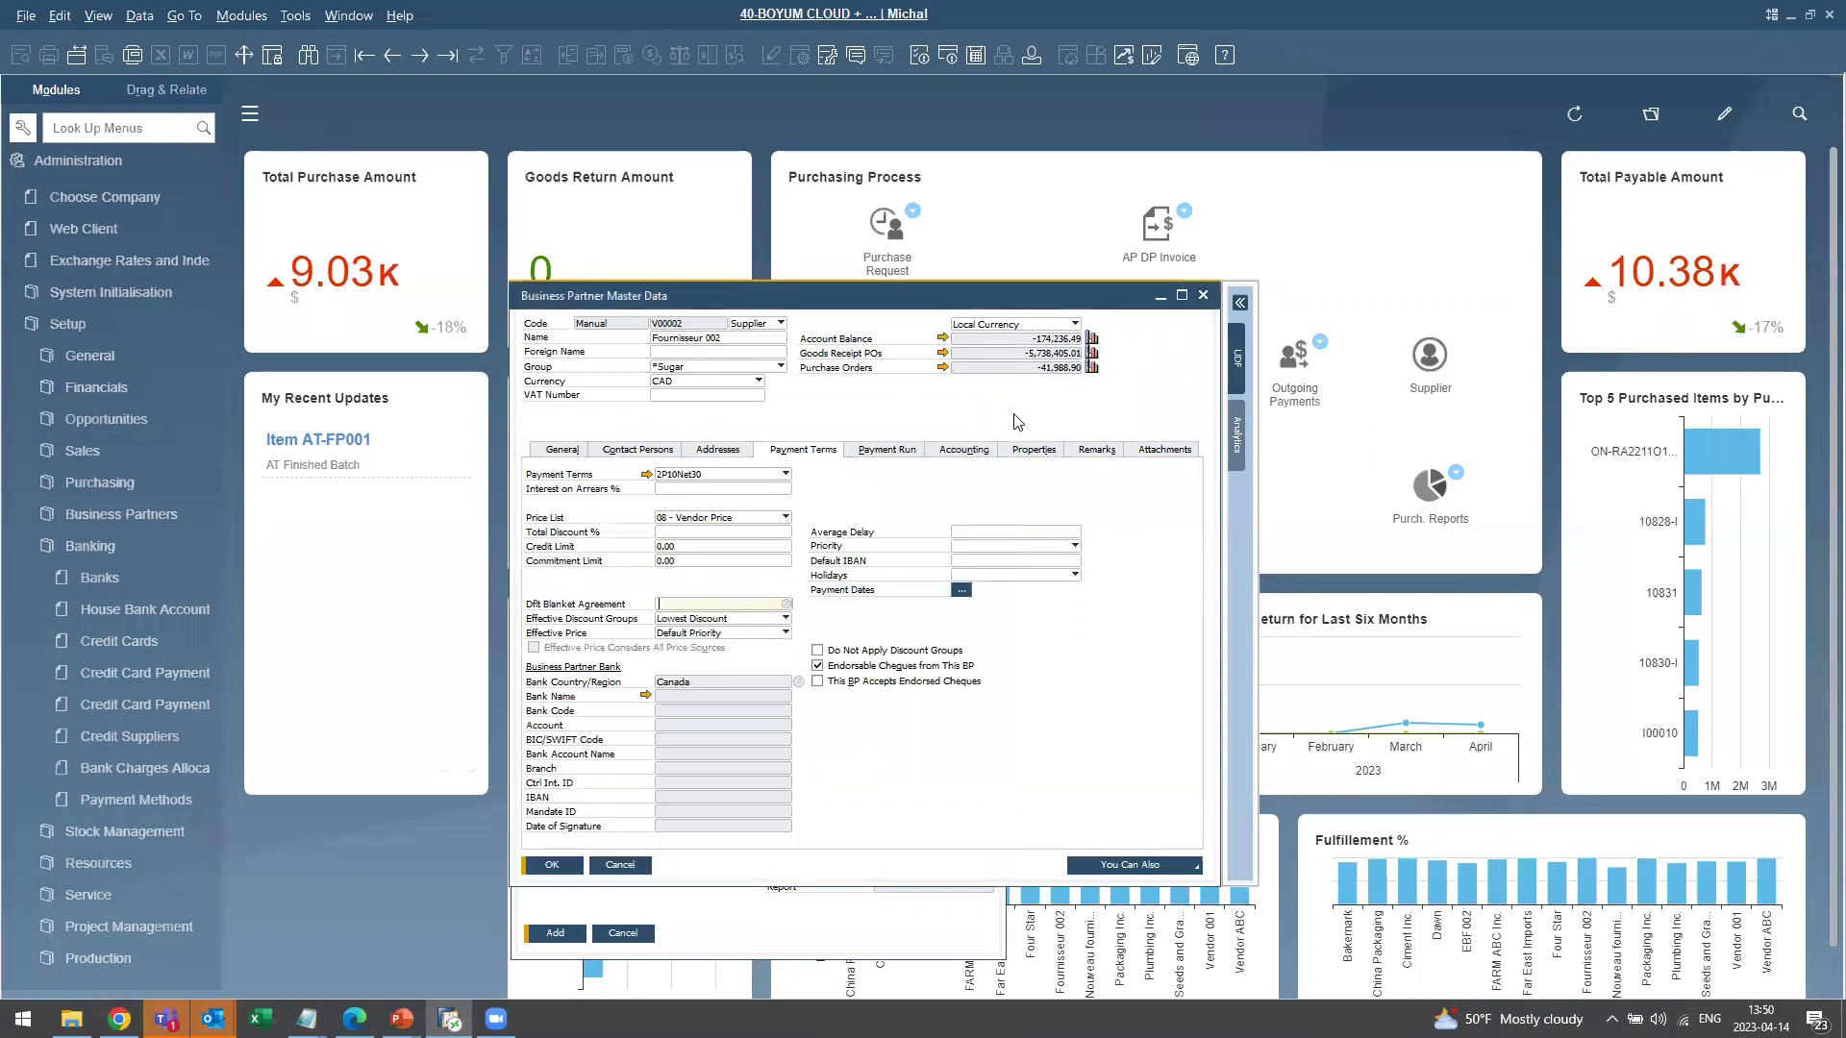
left_click_drag(1010, 294, 1008, 285)
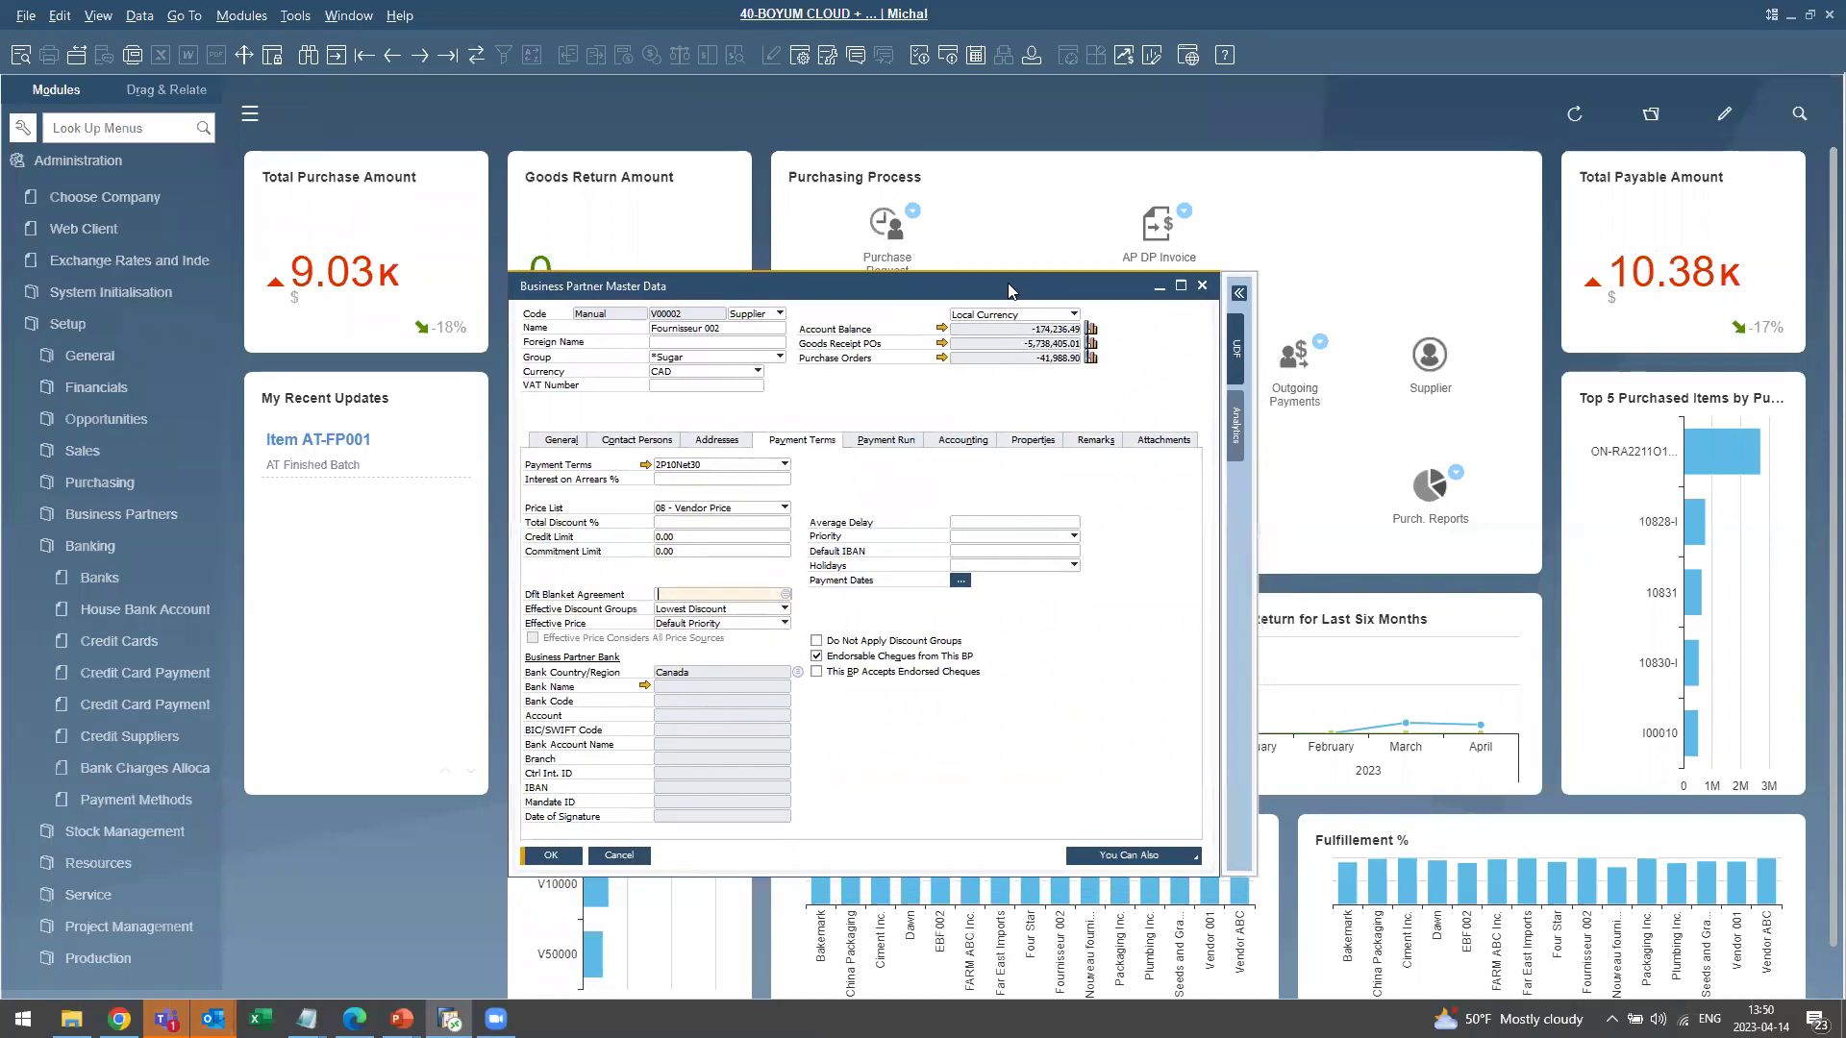
left_click(1202, 286)
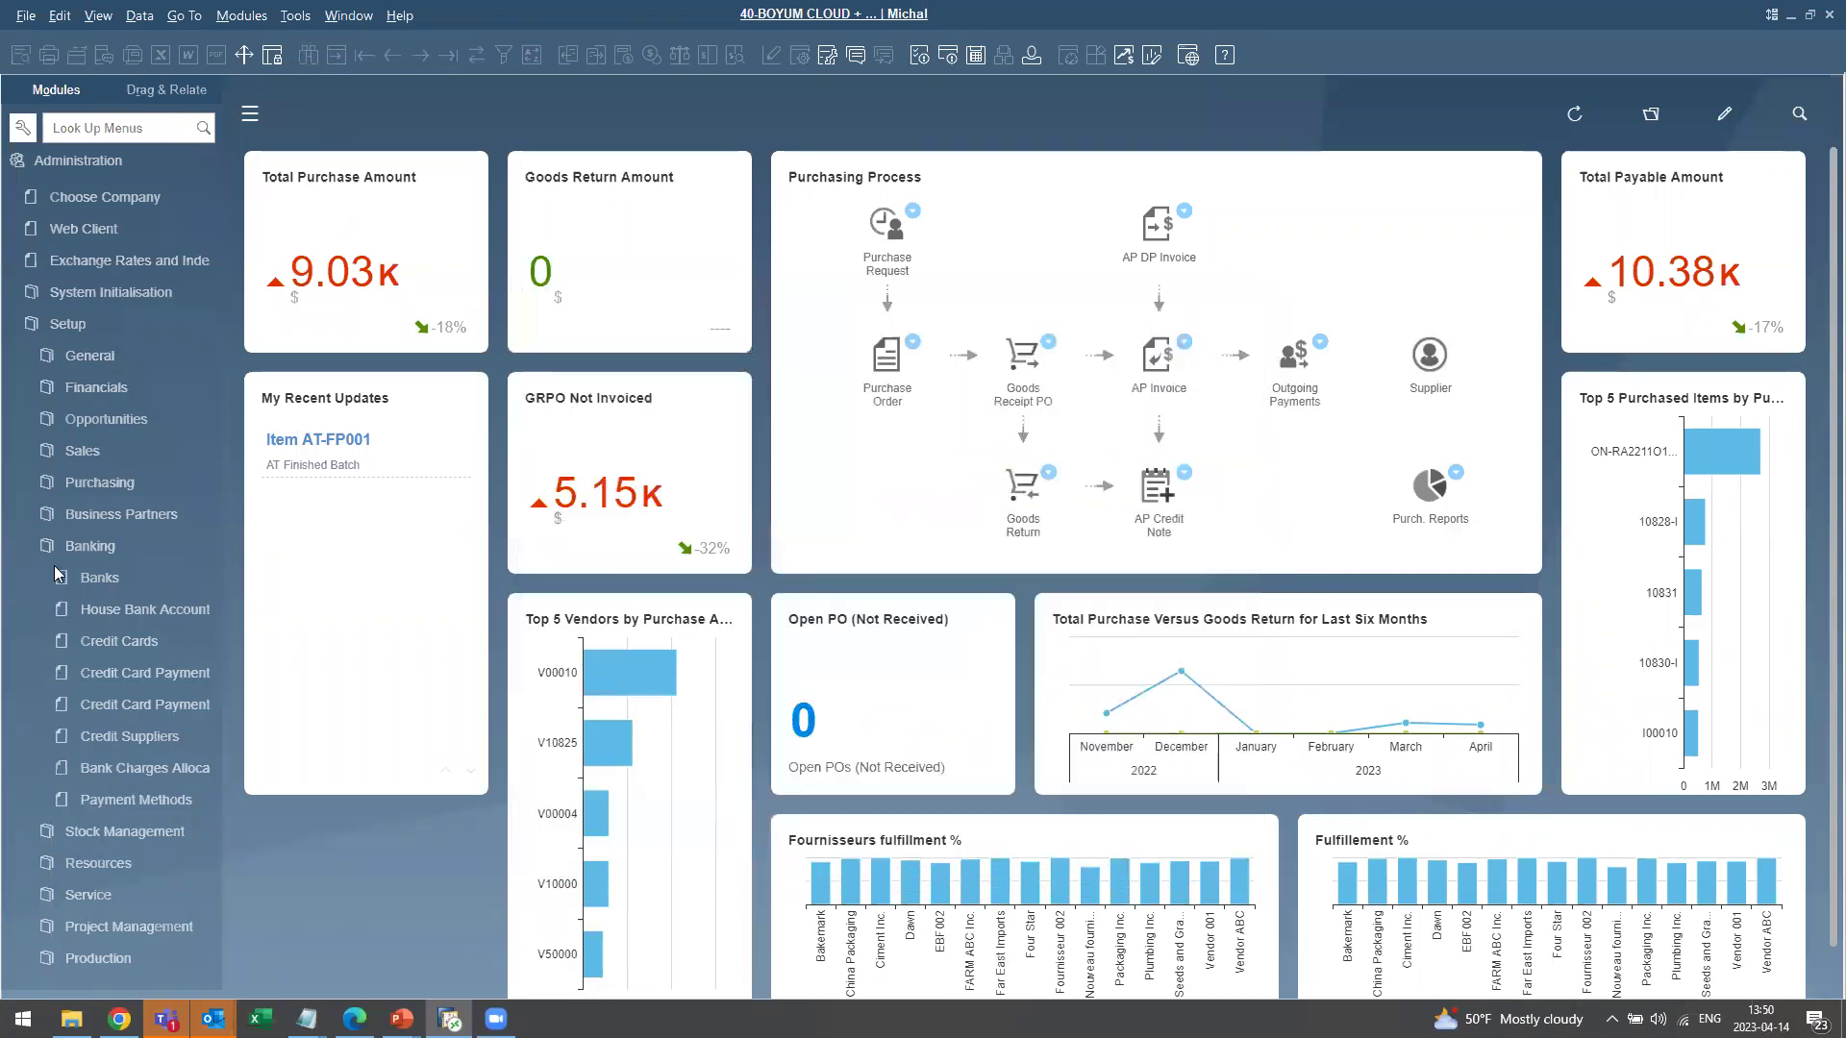
left_click(146, 802)
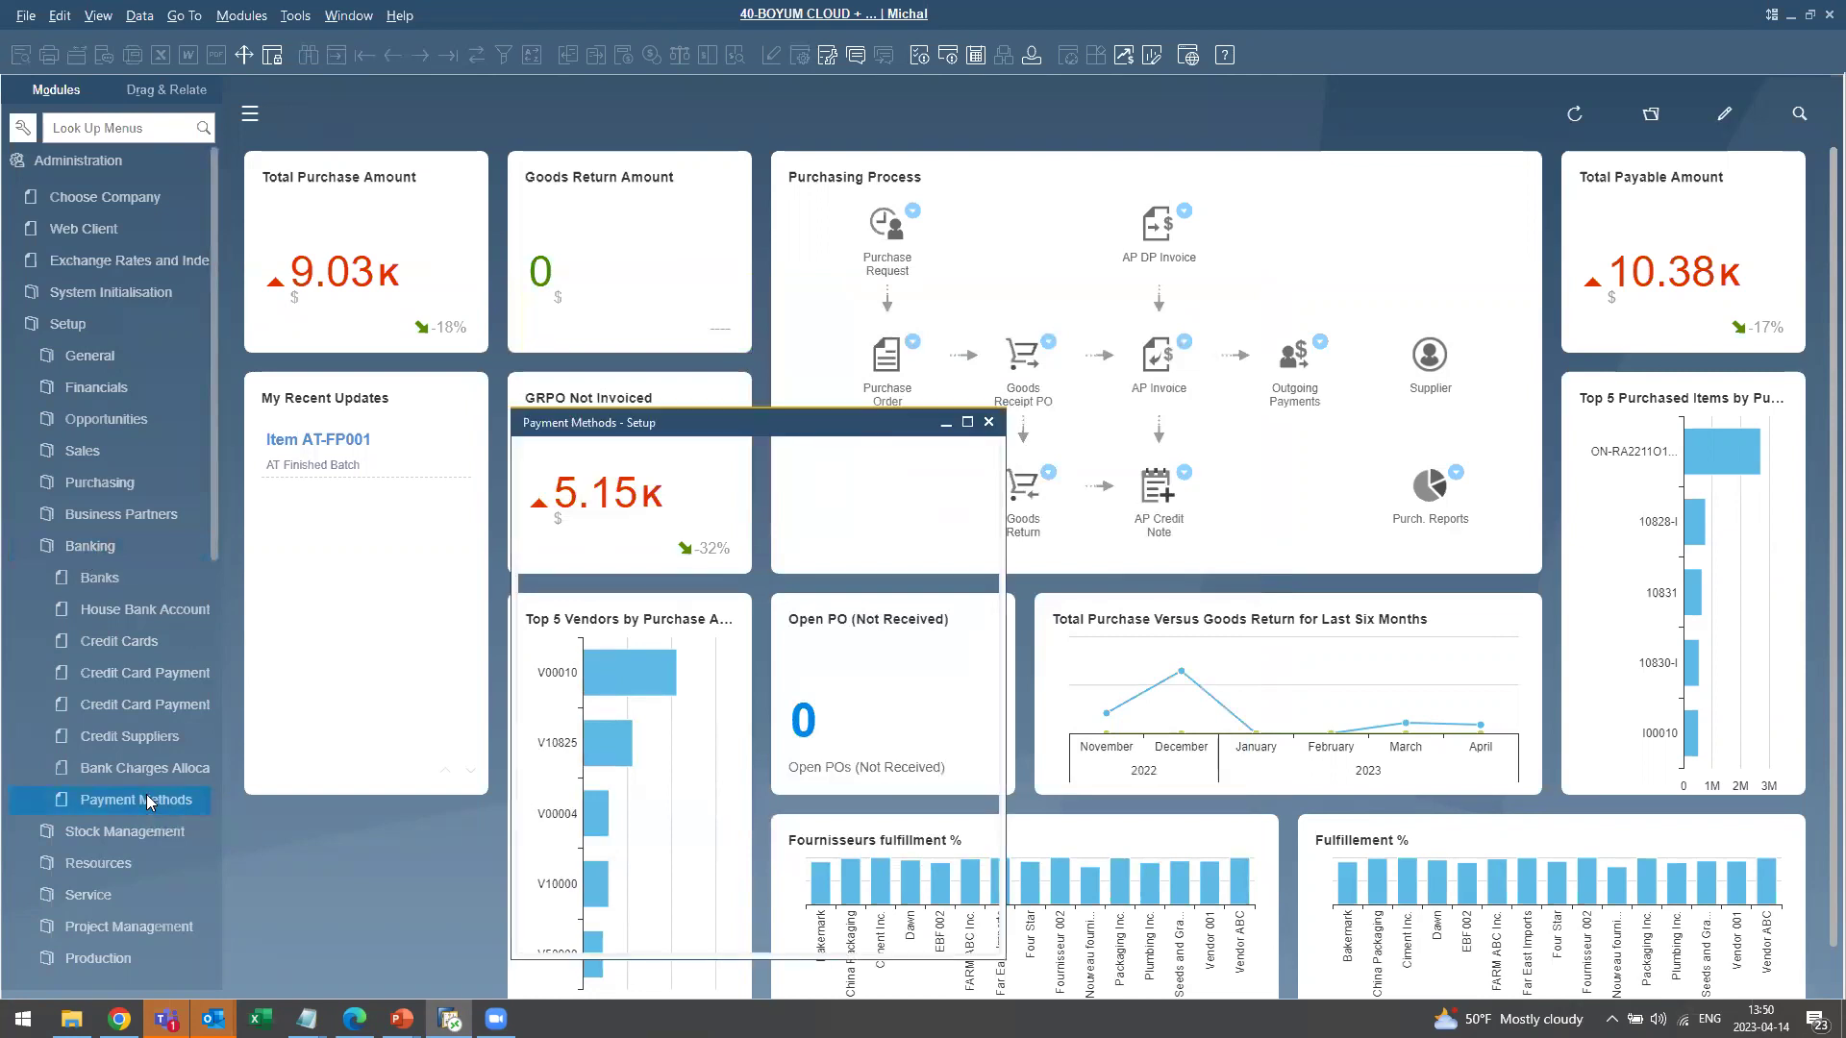
key("Escape")
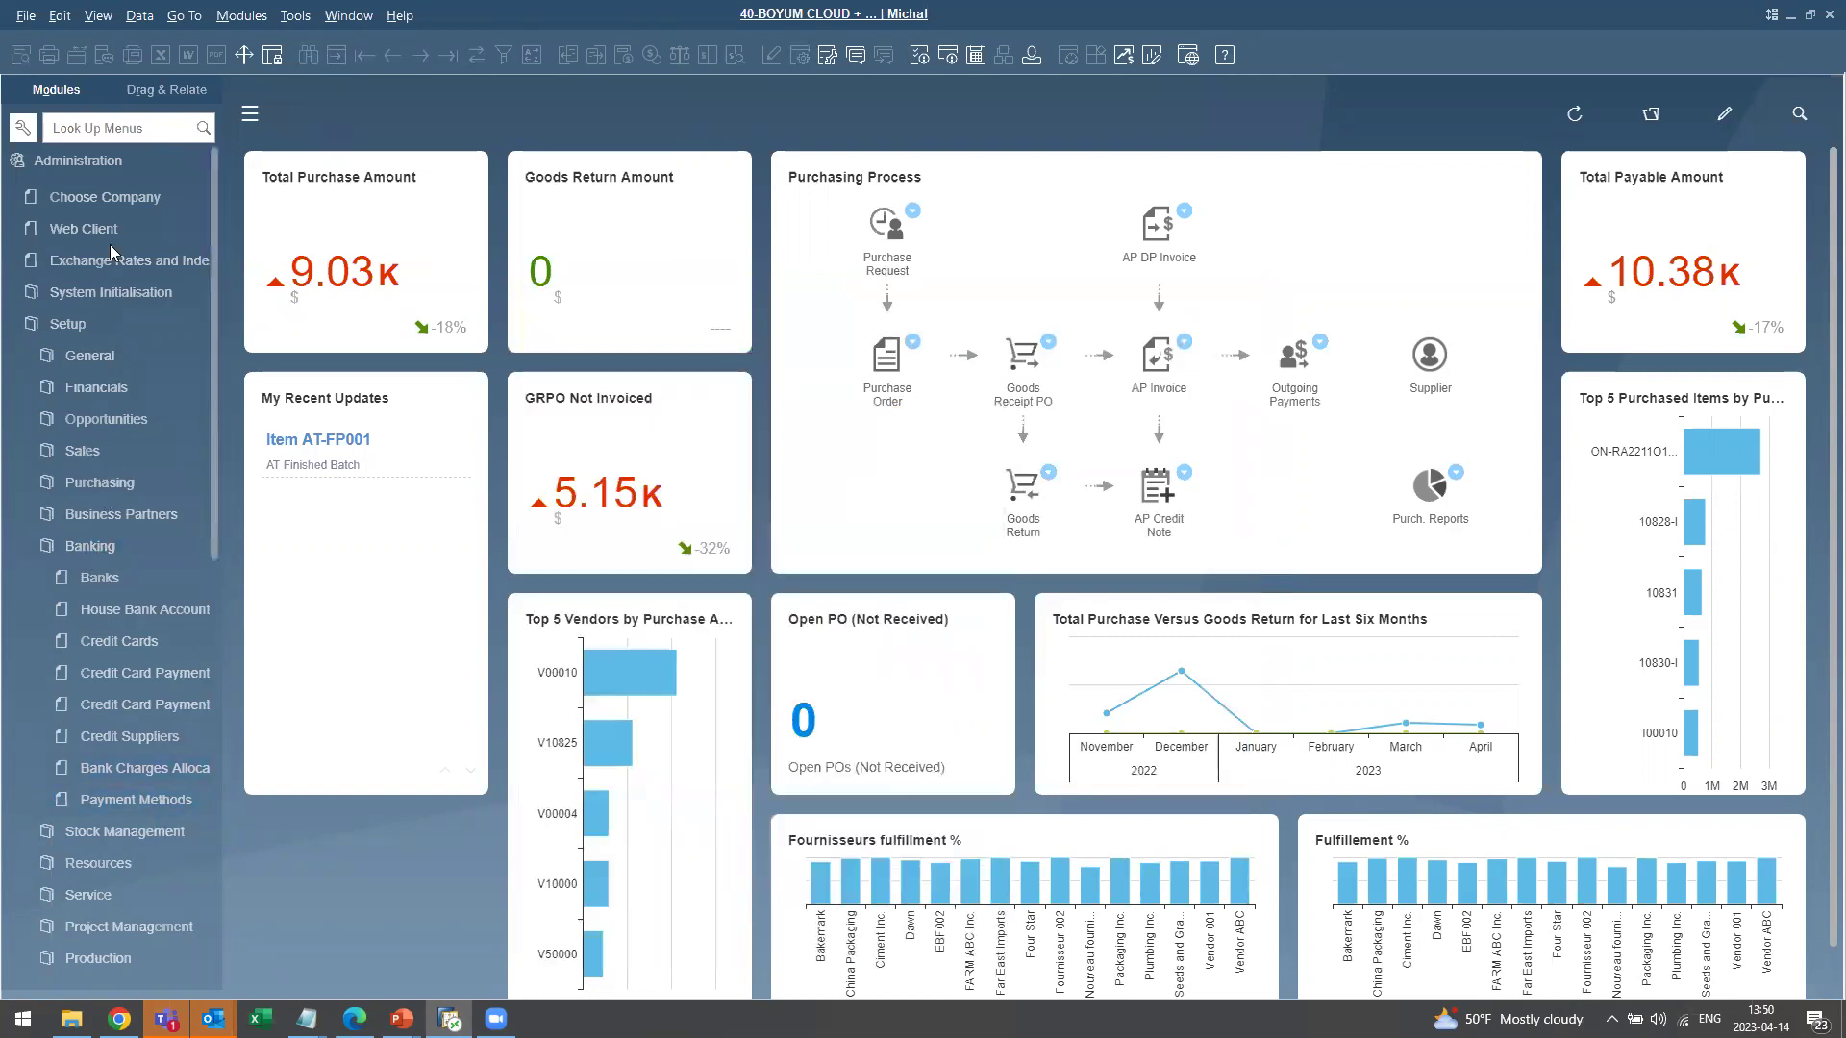
Open the Payment Wizard from the Banking module and advance to the General Parameters.
left_click(84, 160)
left_click(92, 459)
left_click(72, 423)
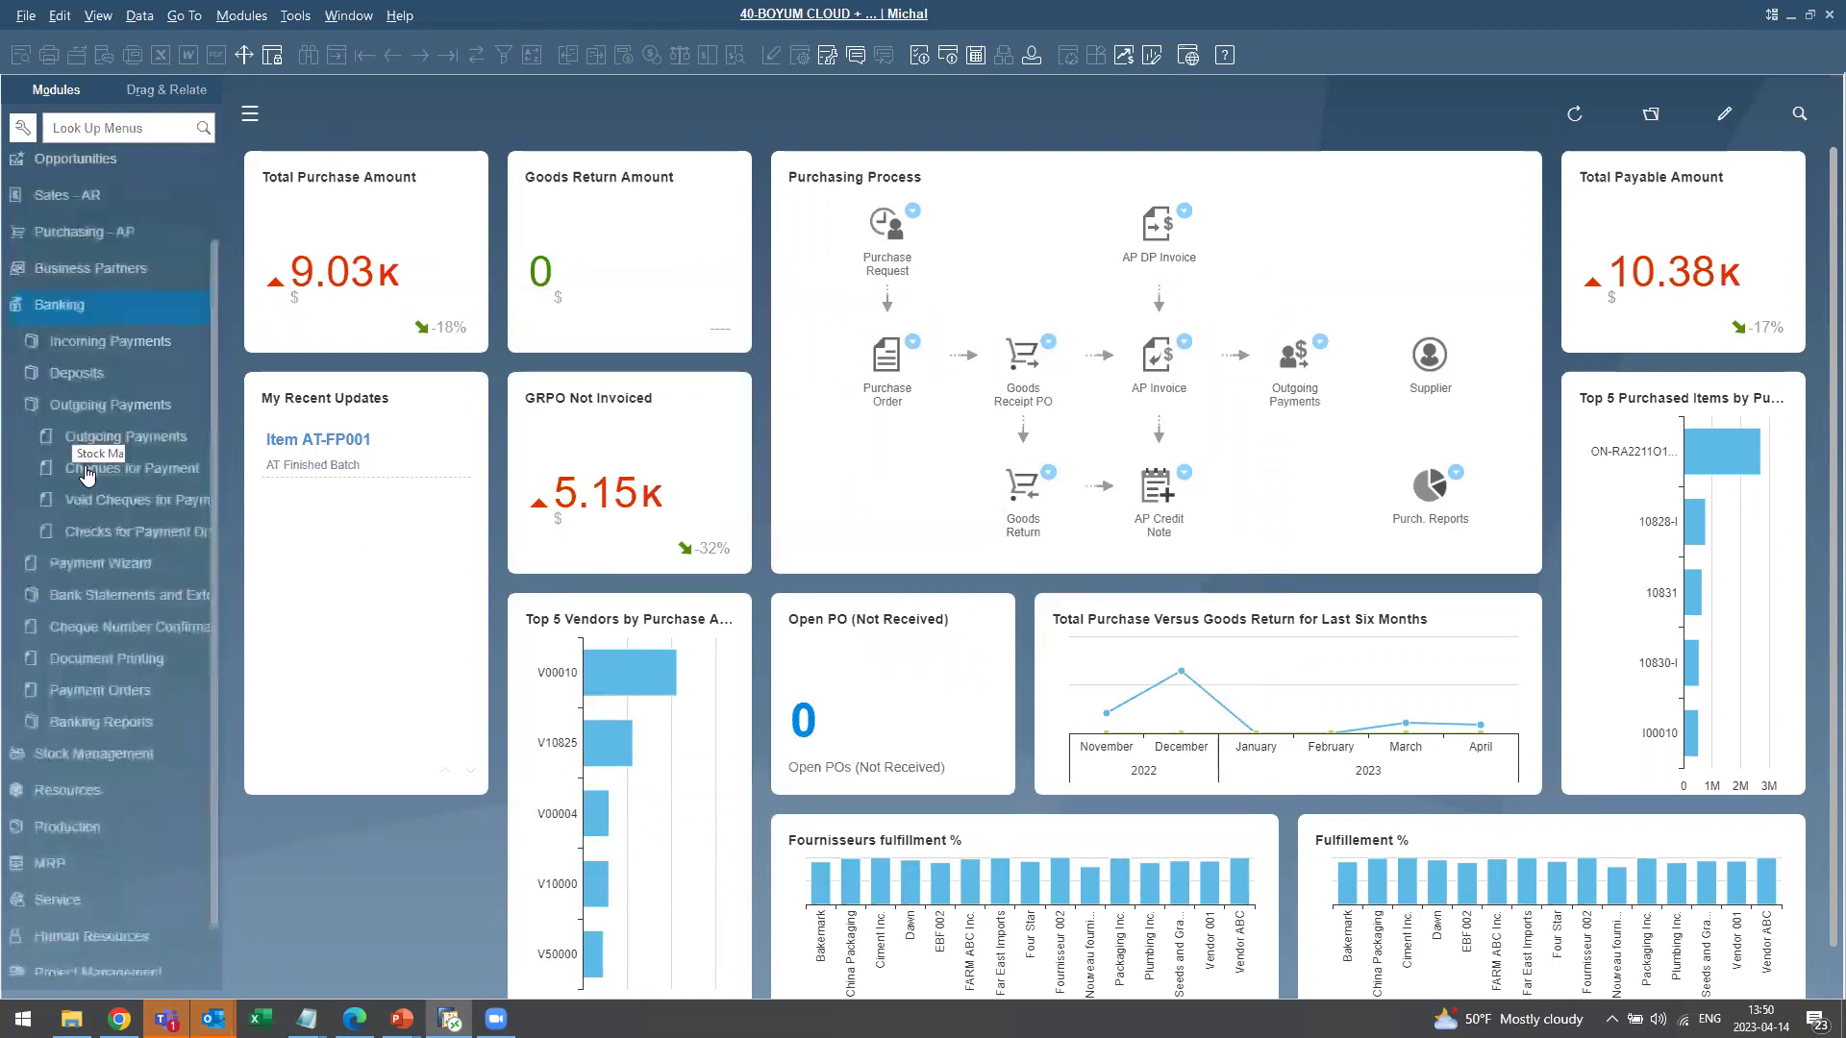
left_click(102, 505)
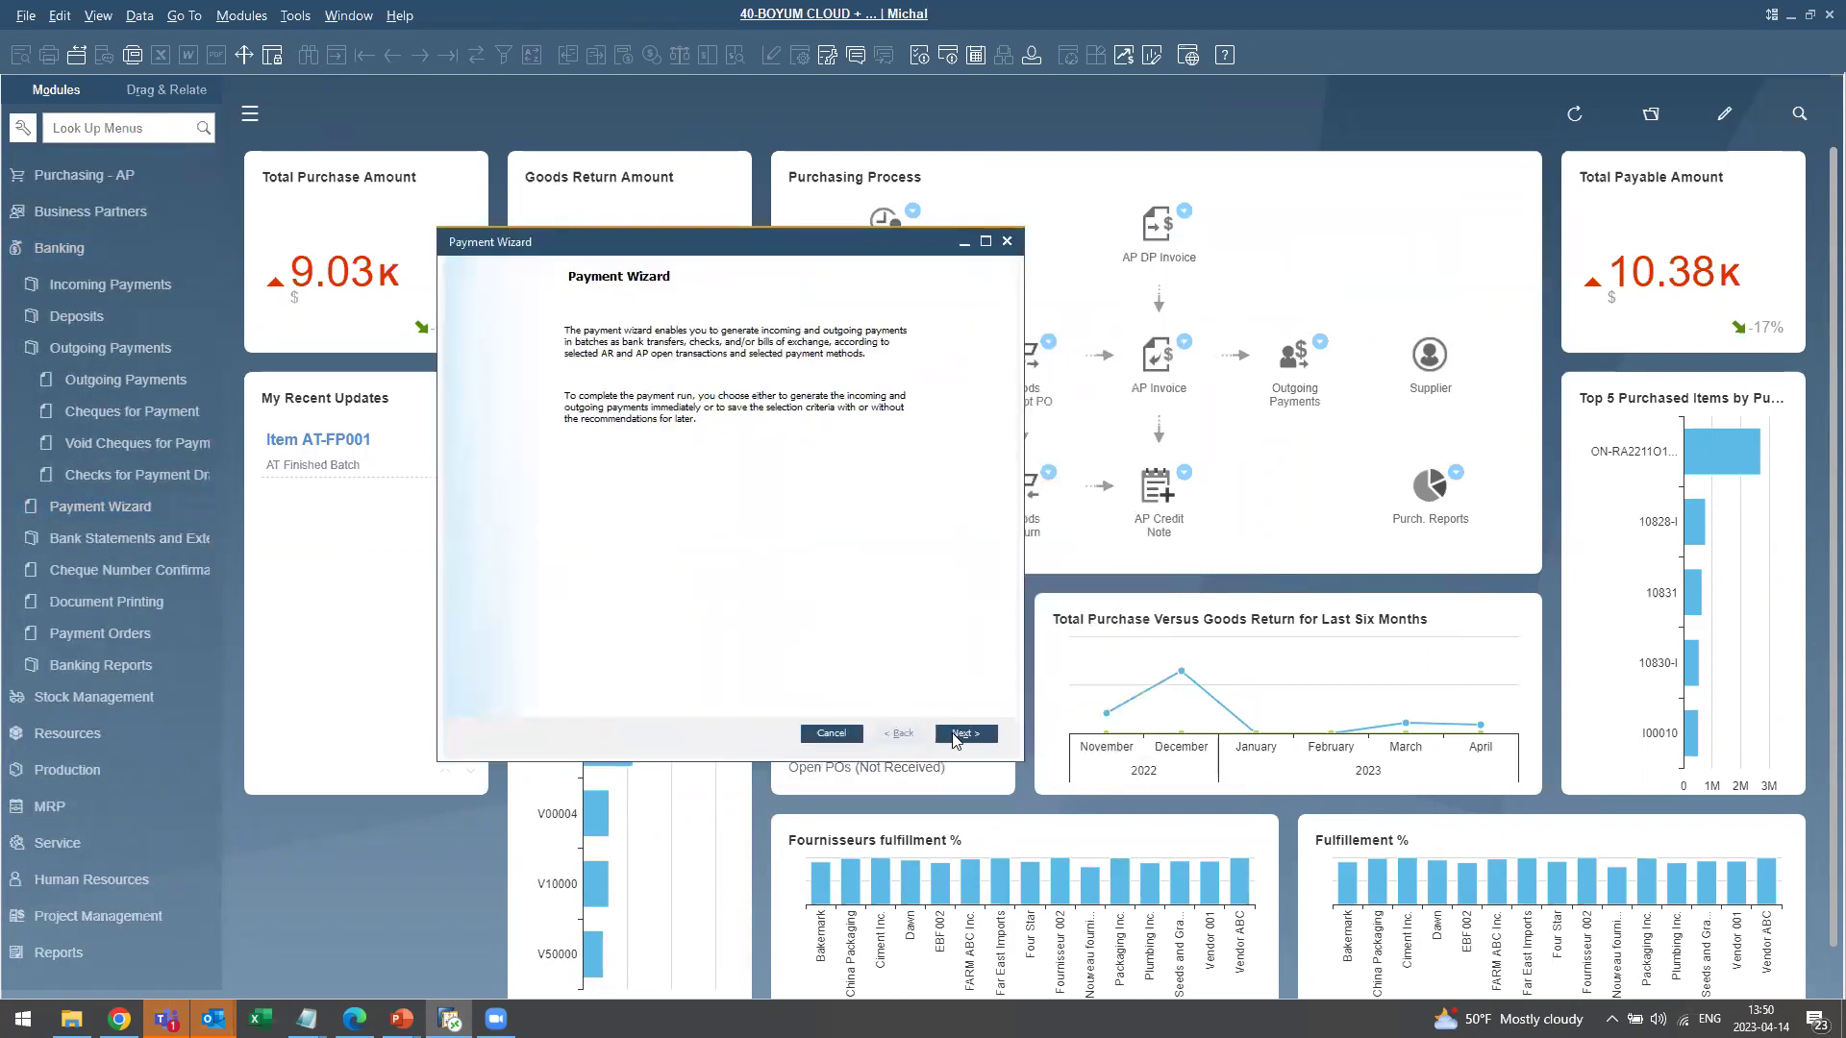
left_click(964, 735)
left_click(964, 736)
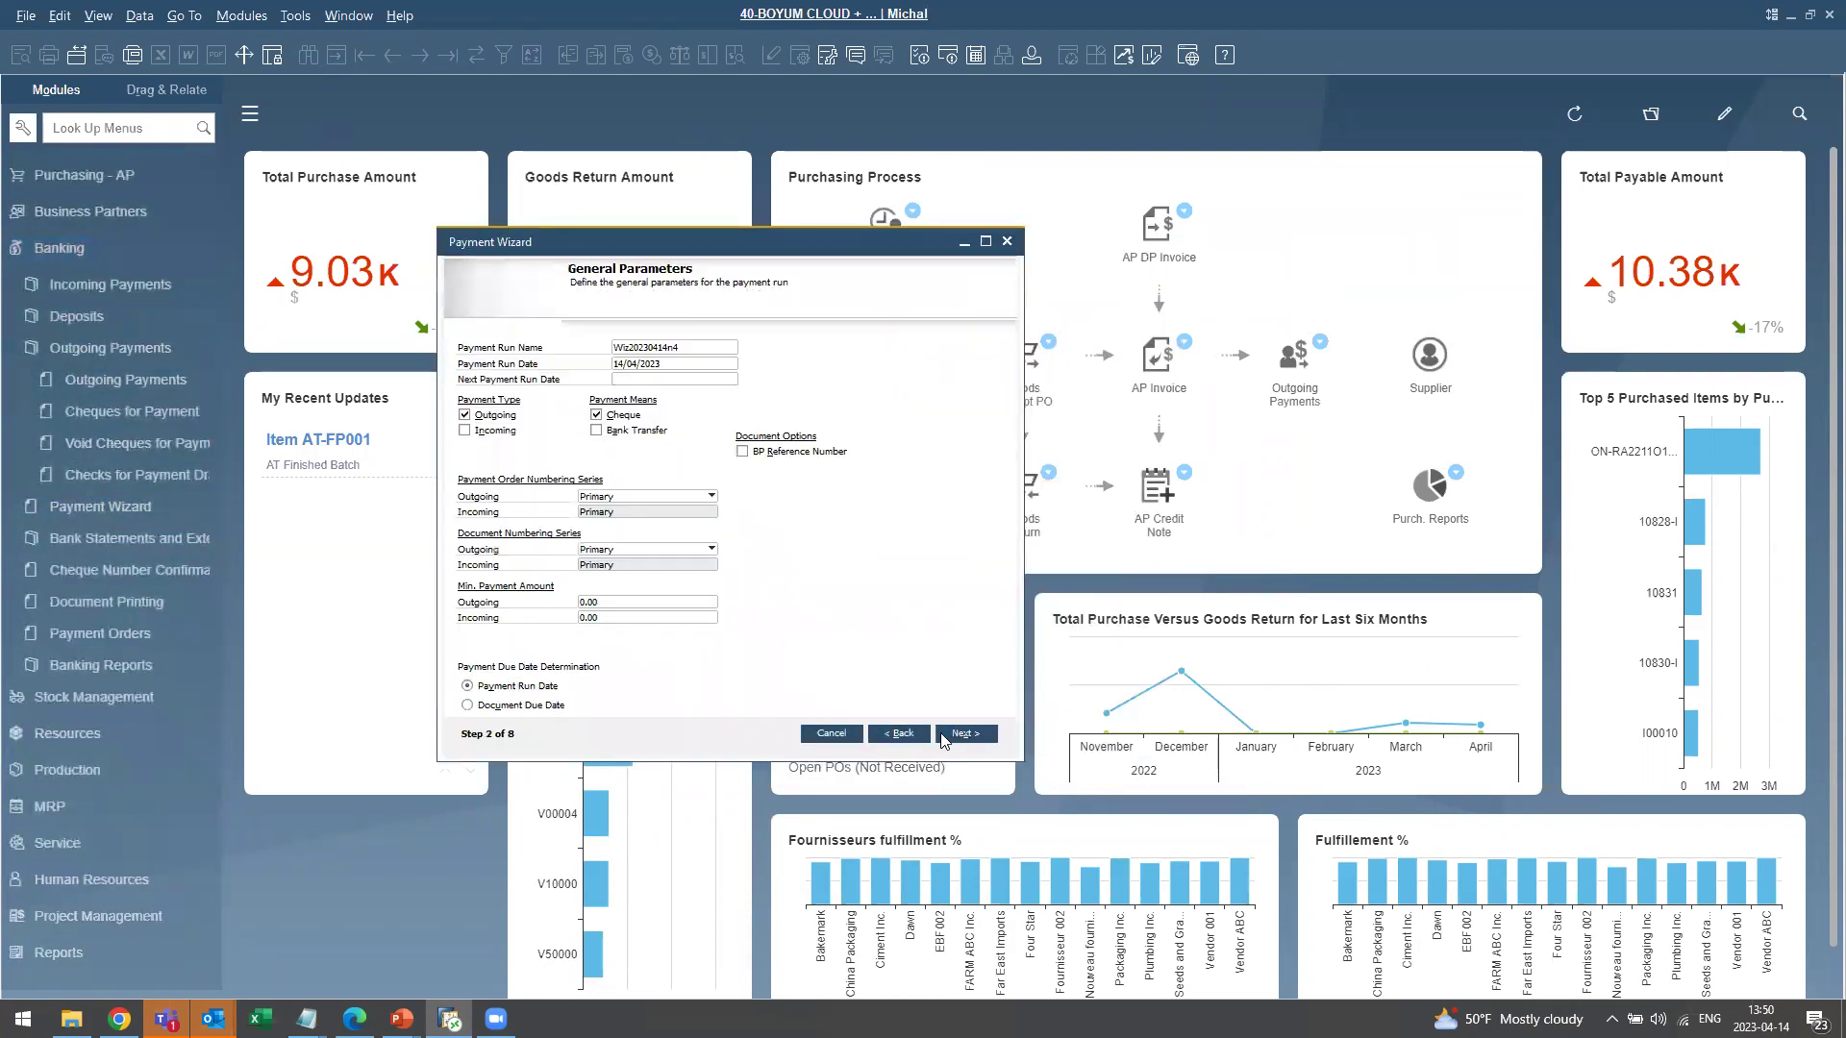
left_click(908, 739)
left_click(964, 735)
Examine the payment run name and payment run date in the wizard's General Parameters.
left_click(662, 348)
left_click_drag(680, 346, 605, 343)
left_click(710, 350)
left_click_drag(590, 340, 589, 341)
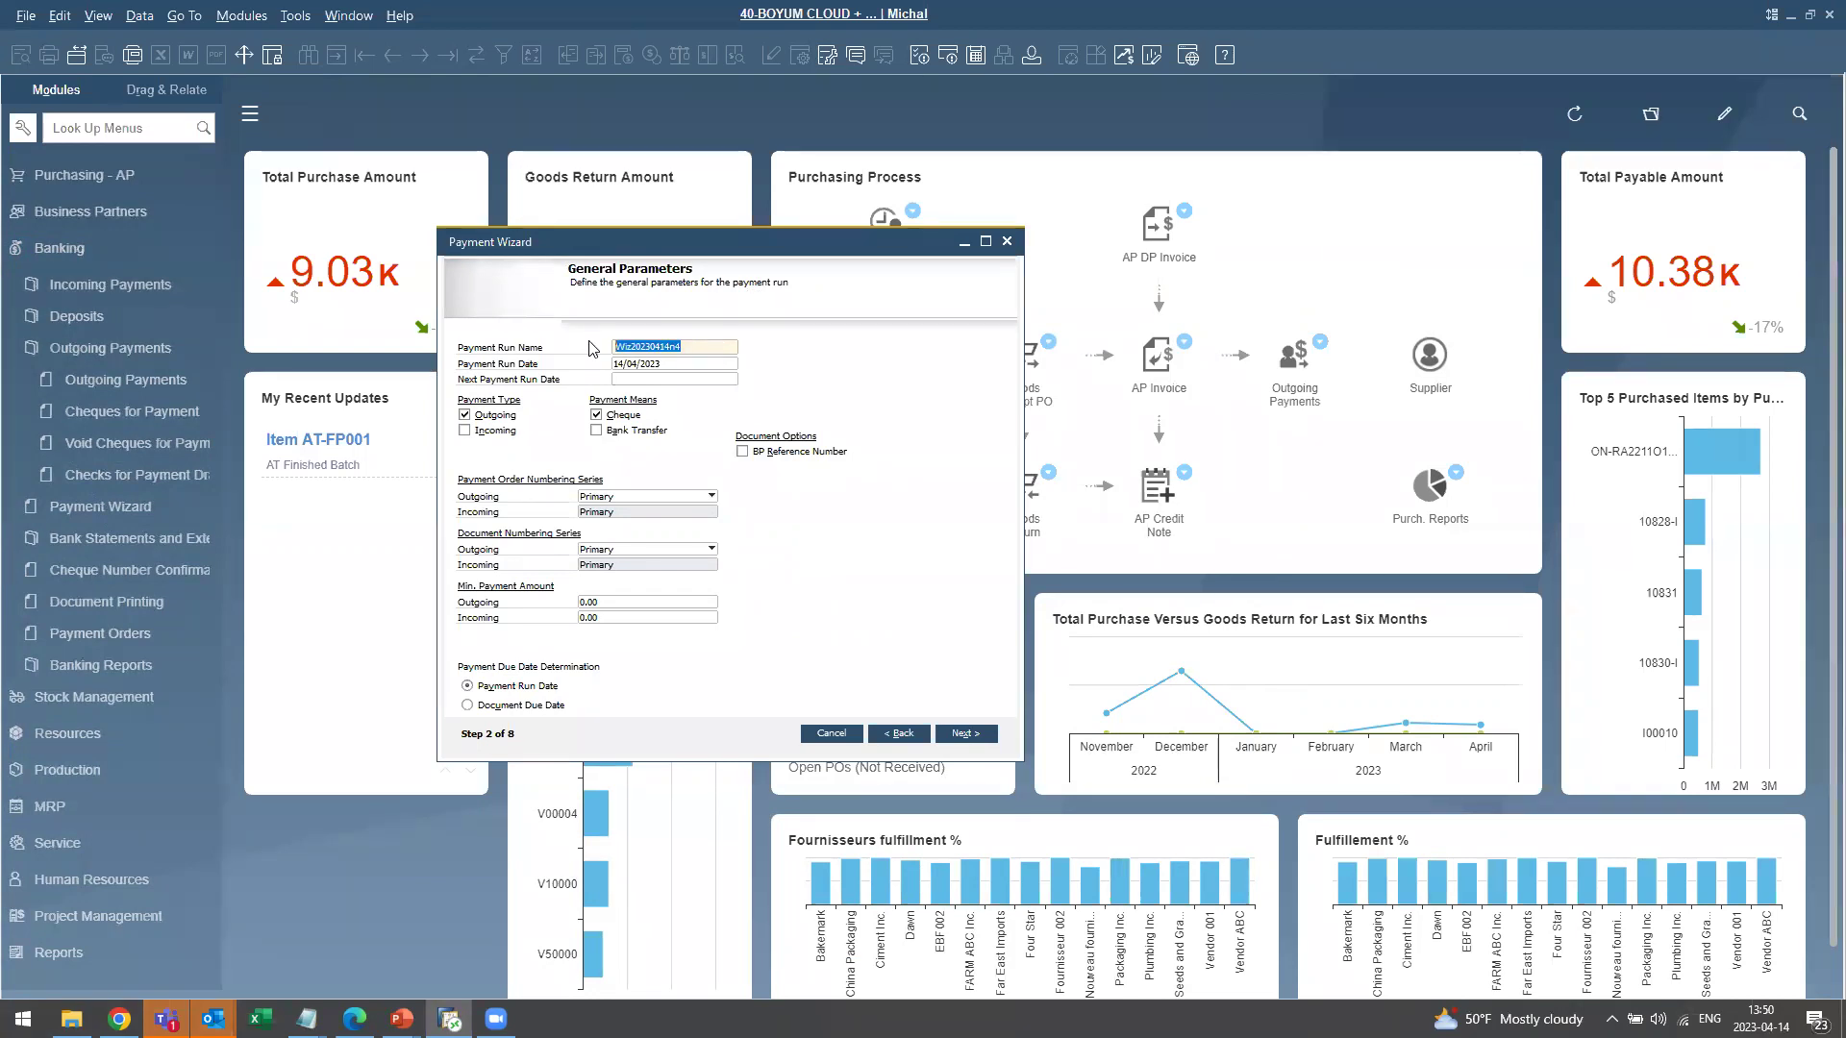
left_click(690, 344)
left_click(565, 346)
left_click_drag(788, 254, 793, 270)
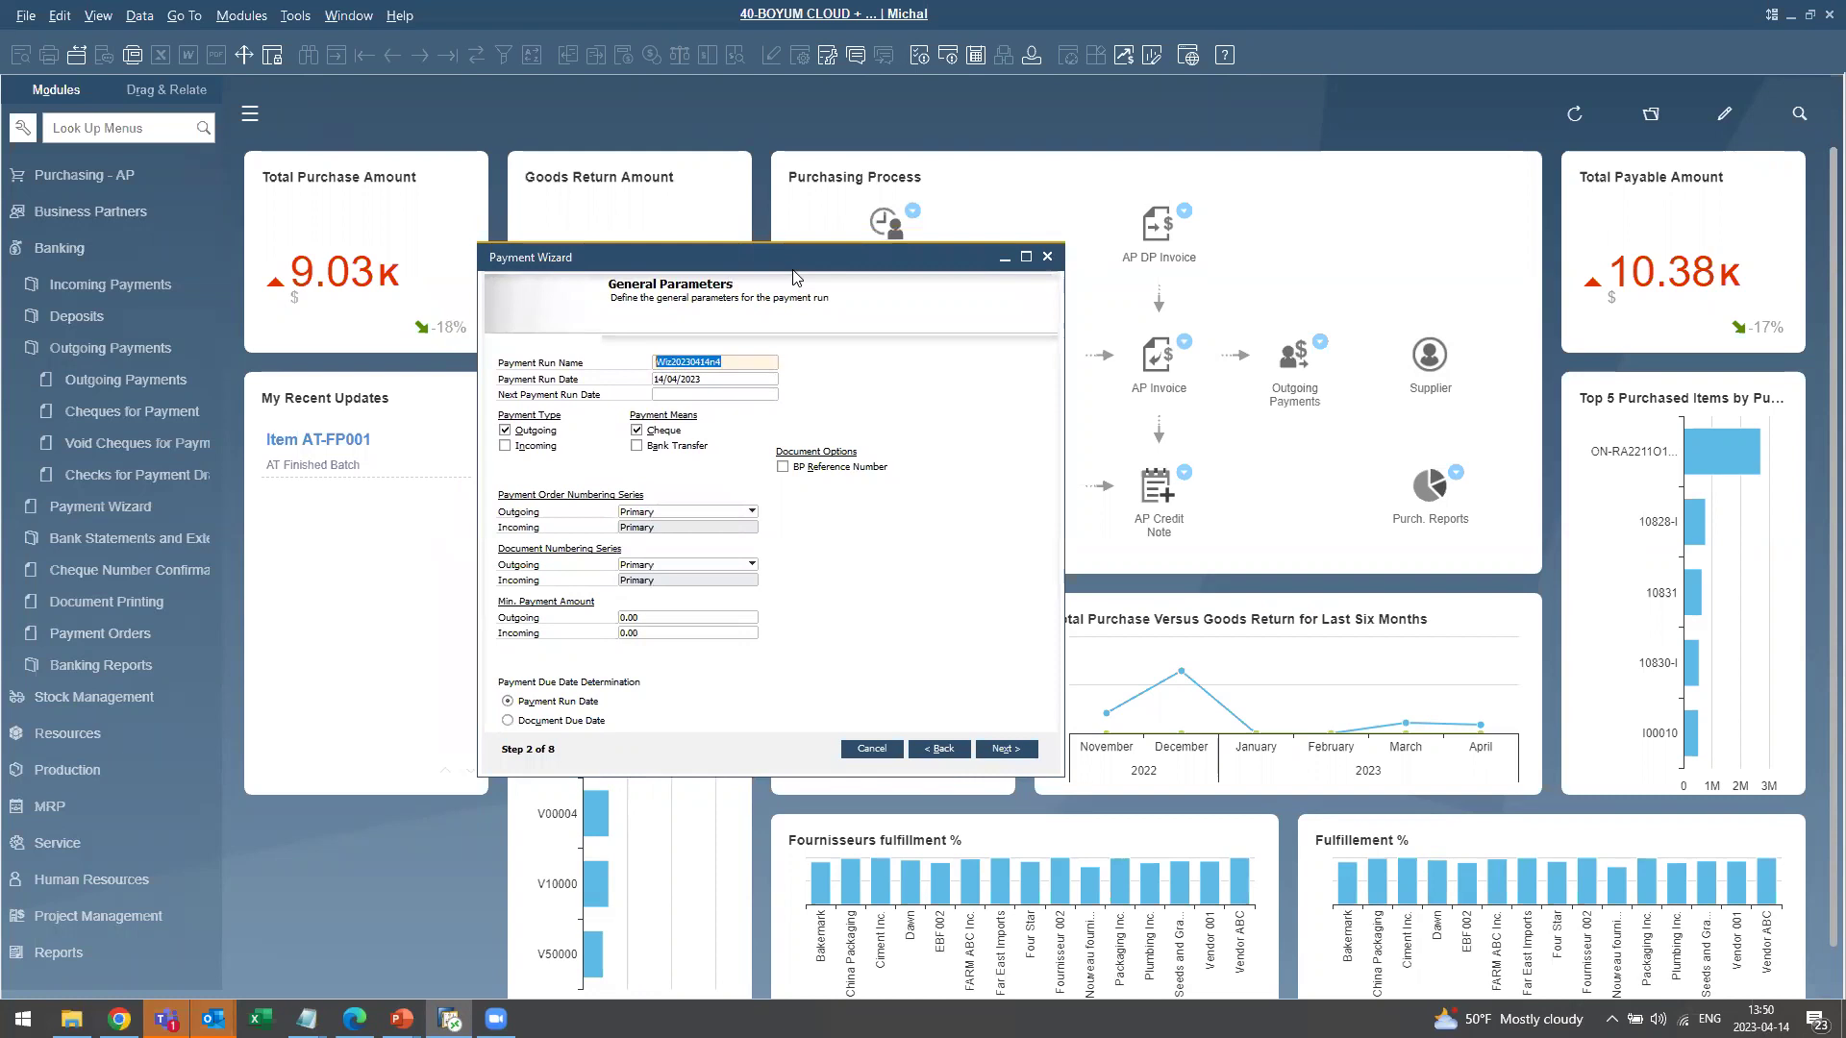
left_click_drag(806, 267, 815, 291)
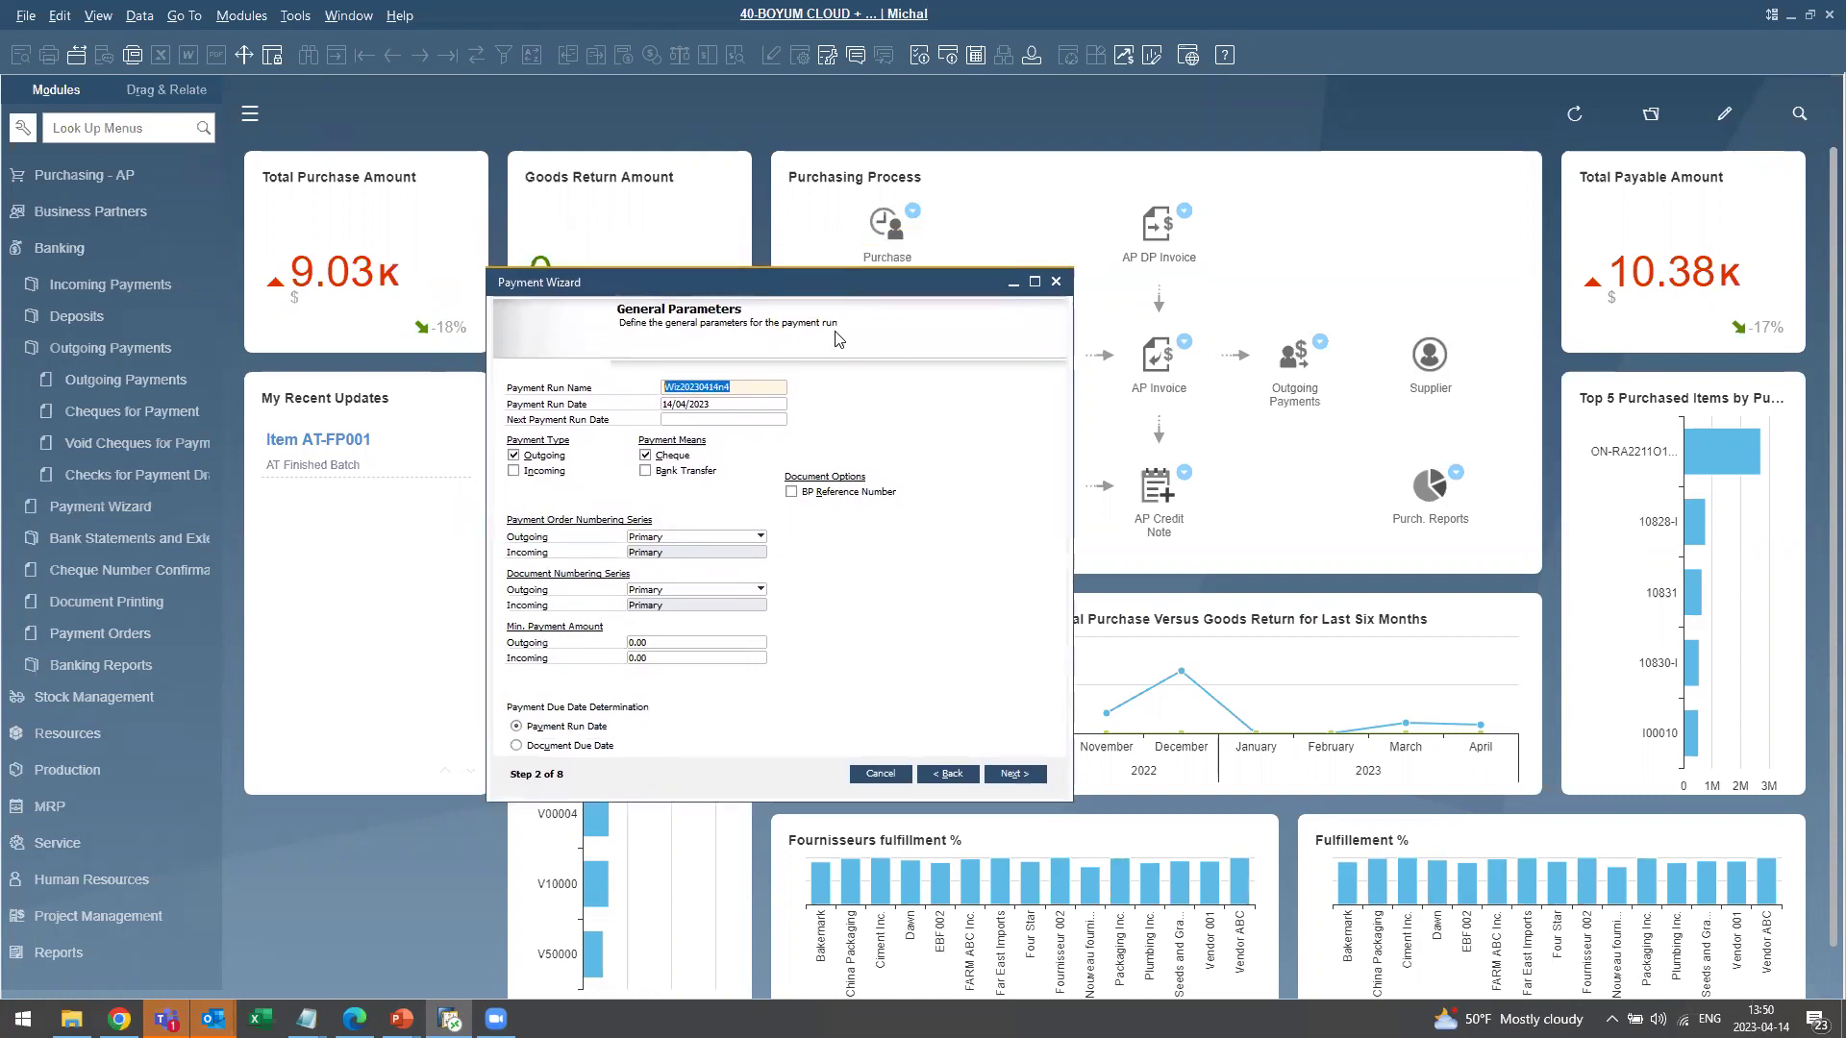
left_click(761, 403)
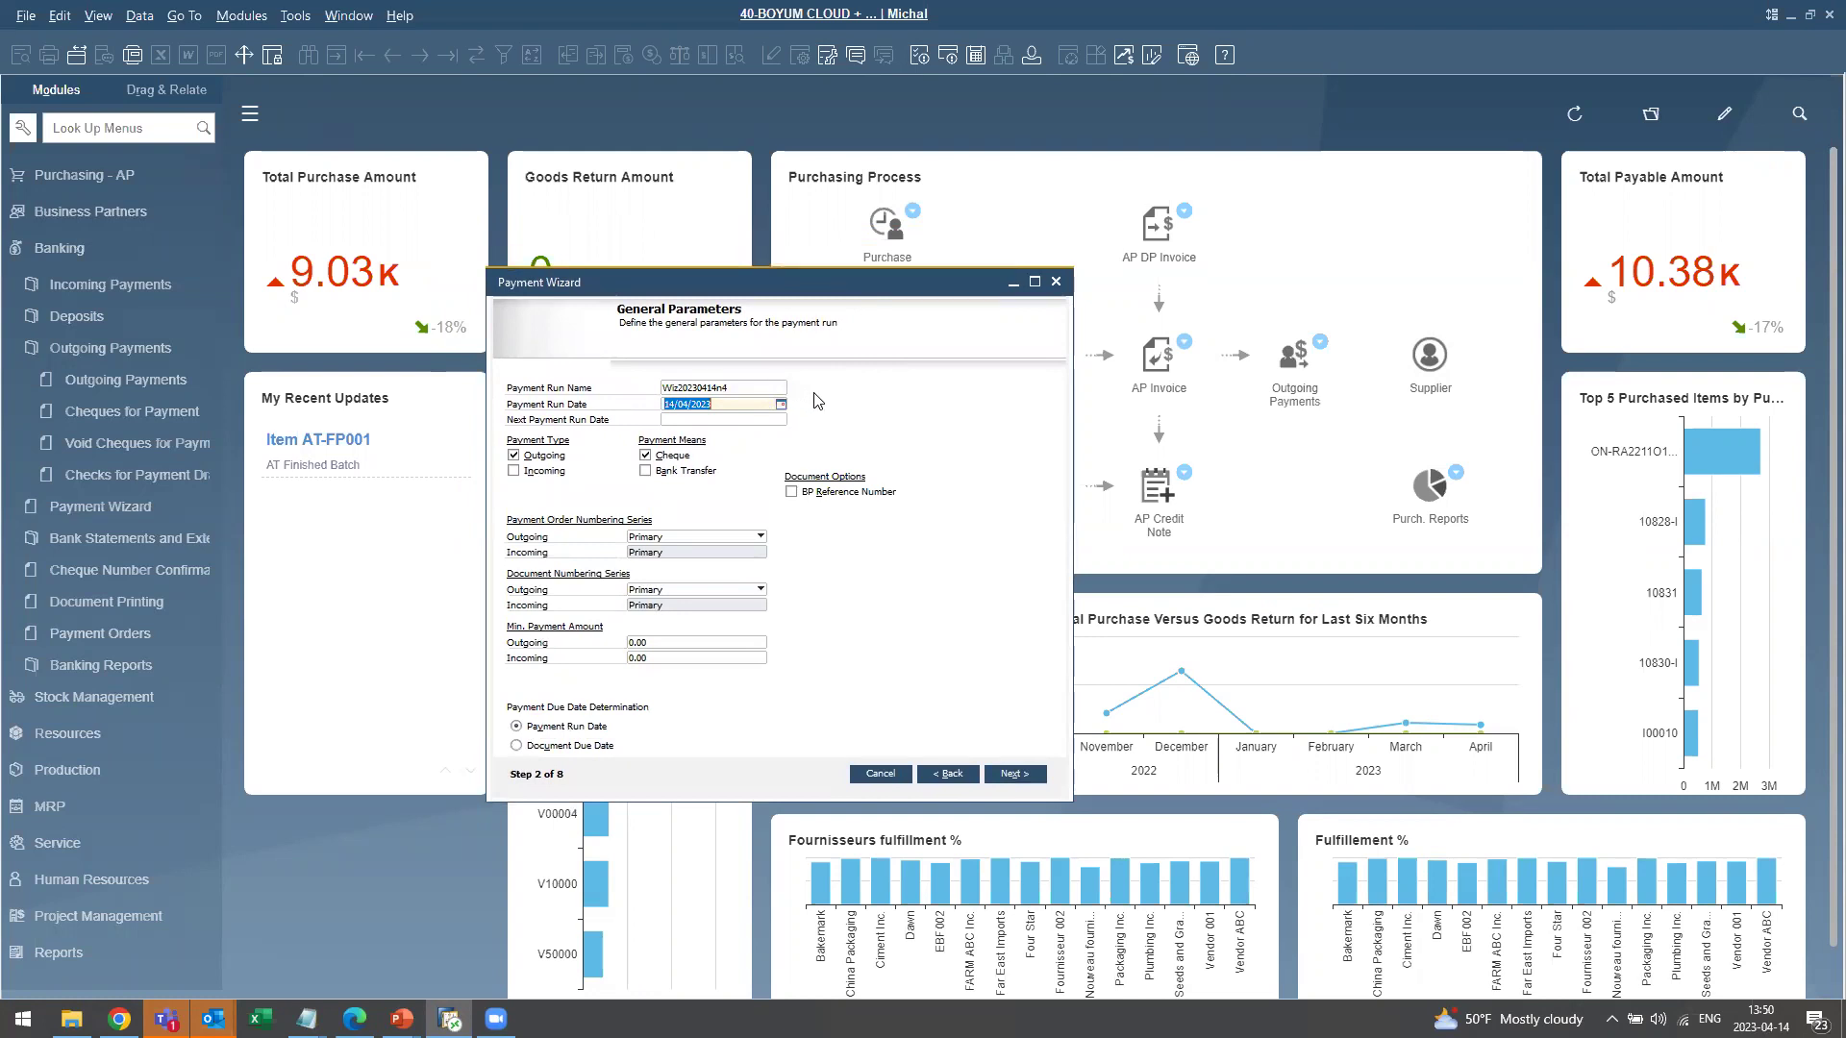
left_click(749, 402)
key("shift+Home")
Continue to the business partner selection criteria, add the suppliers of all groups to the list and expand it to full size.
left_click(1035, 780)
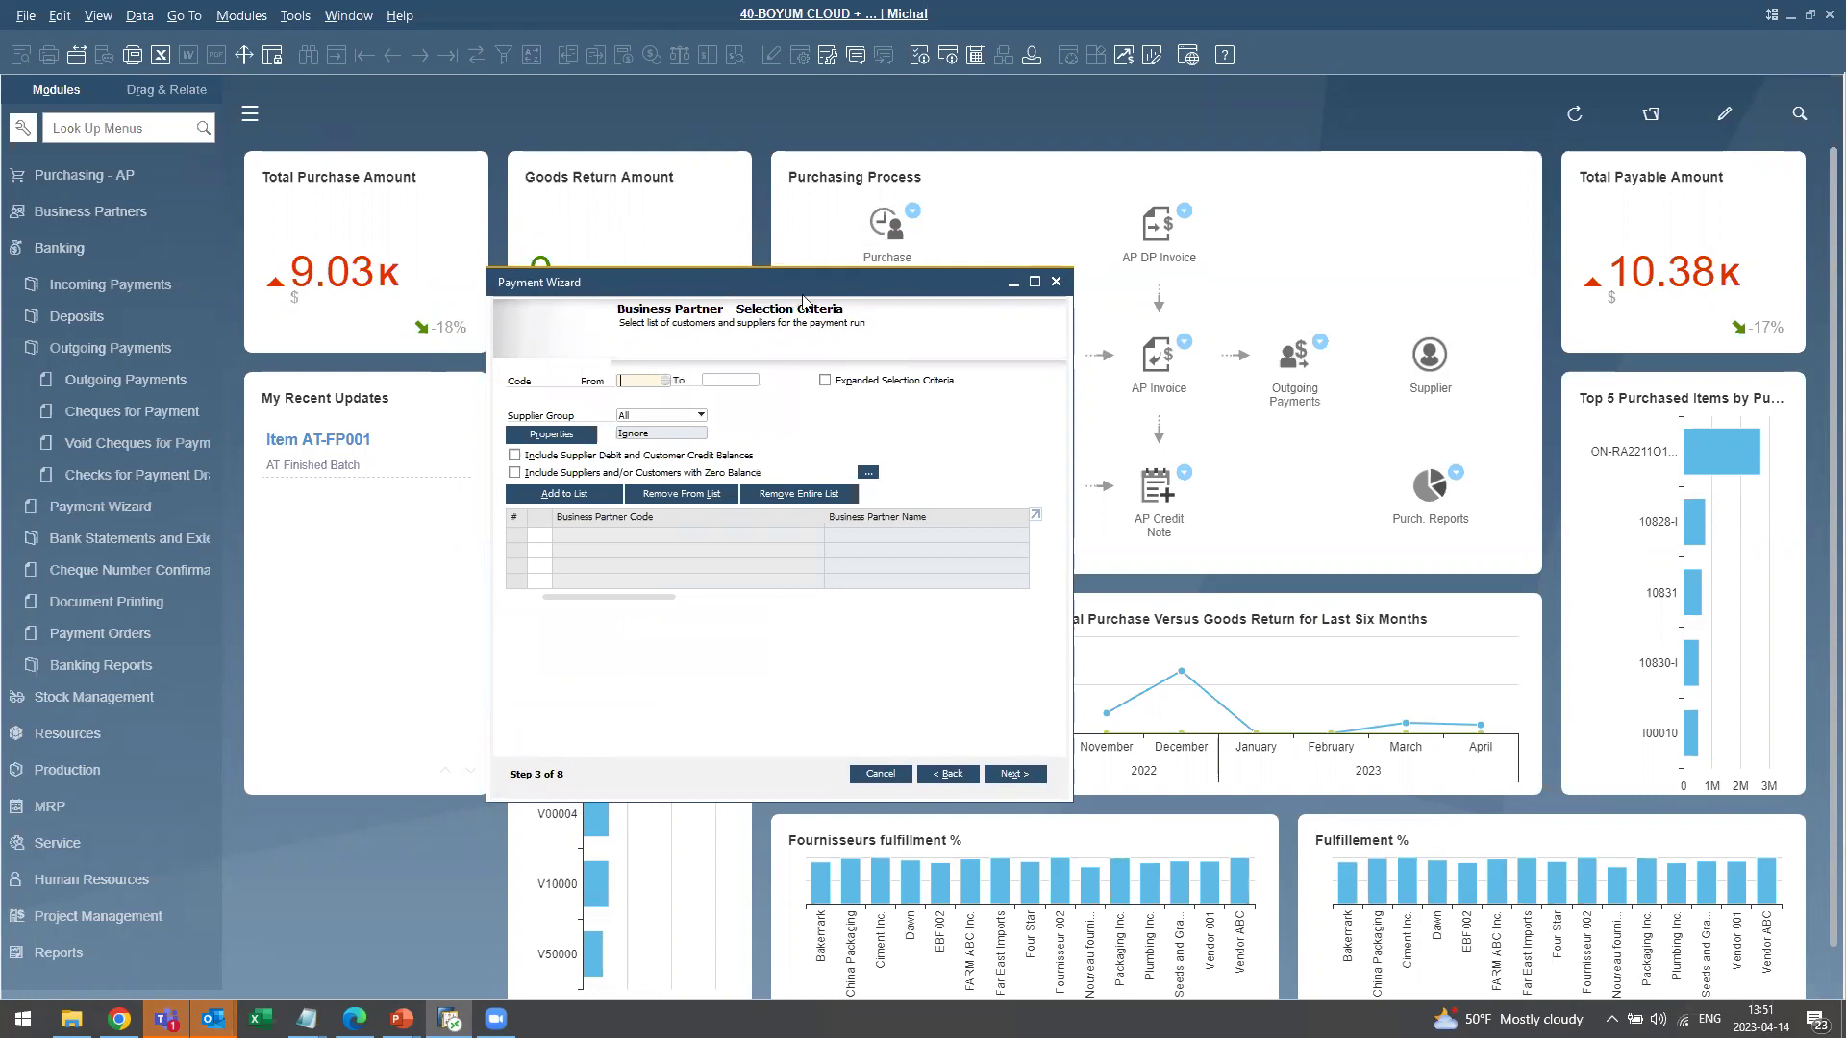
left_click_drag(705, 284, 695, 286)
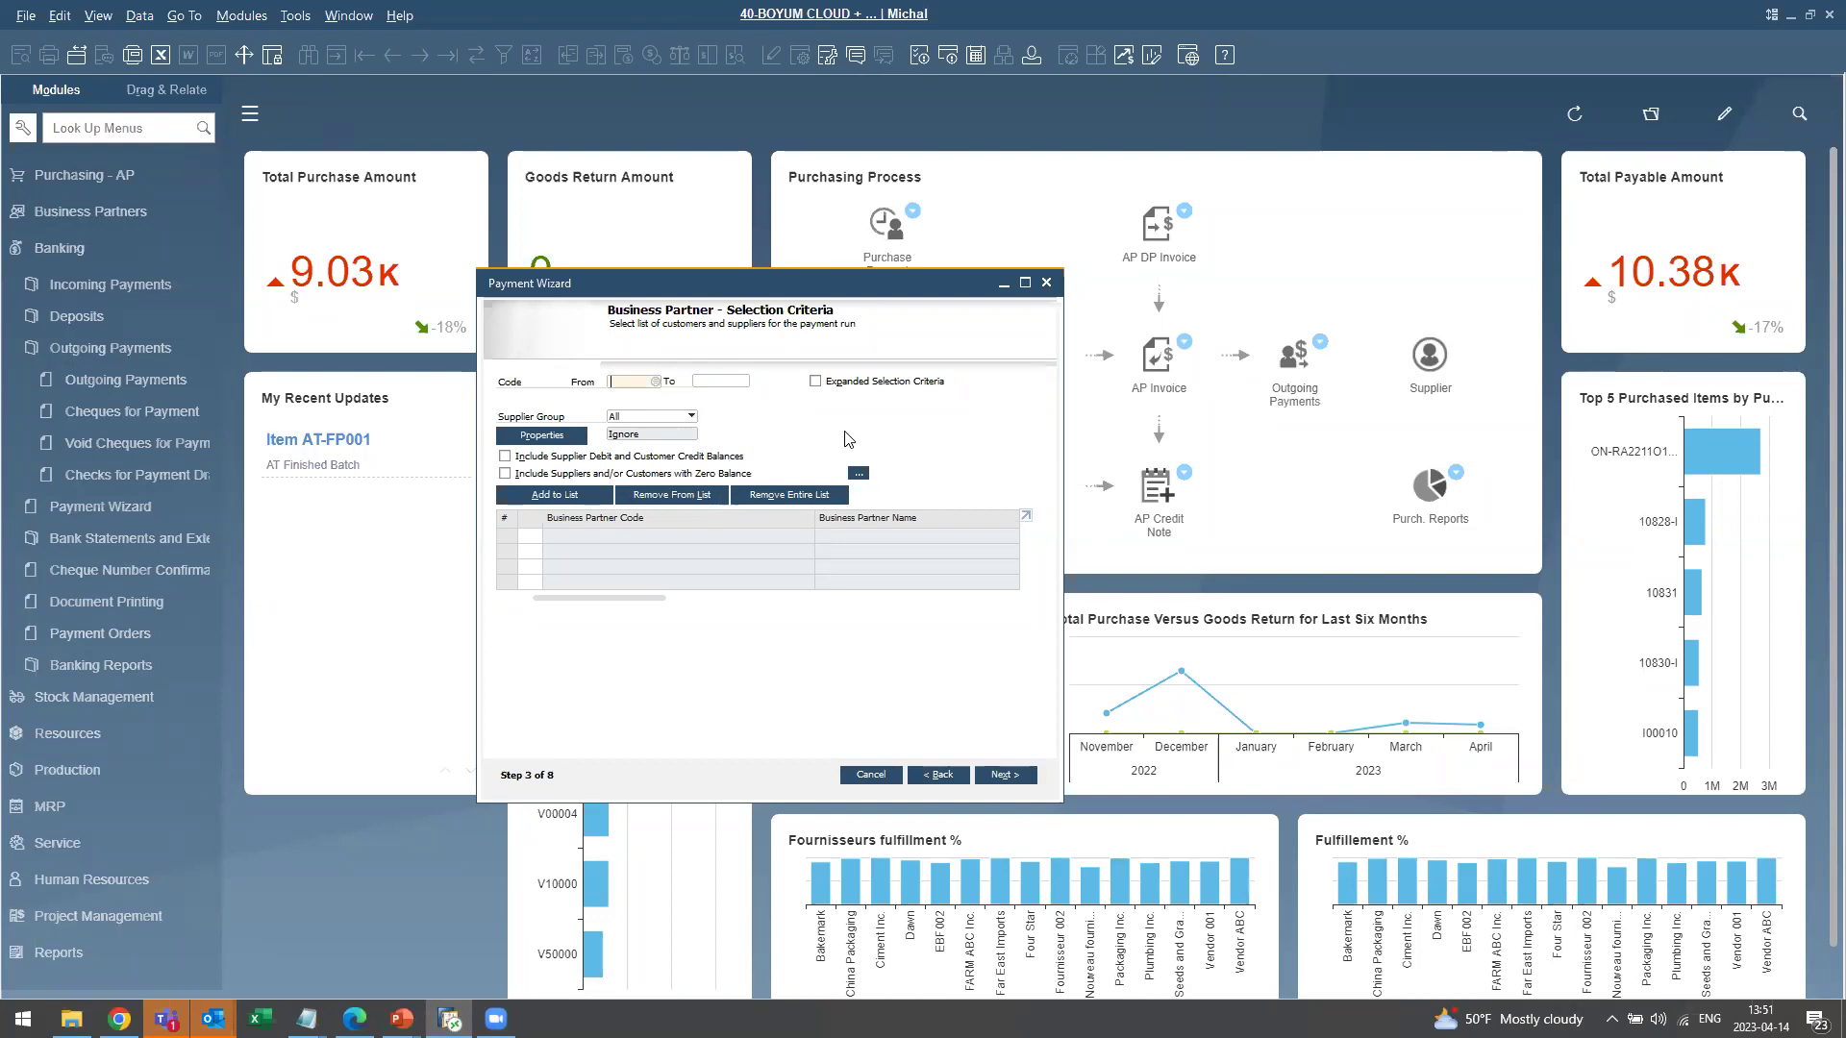
left_click(554, 496)
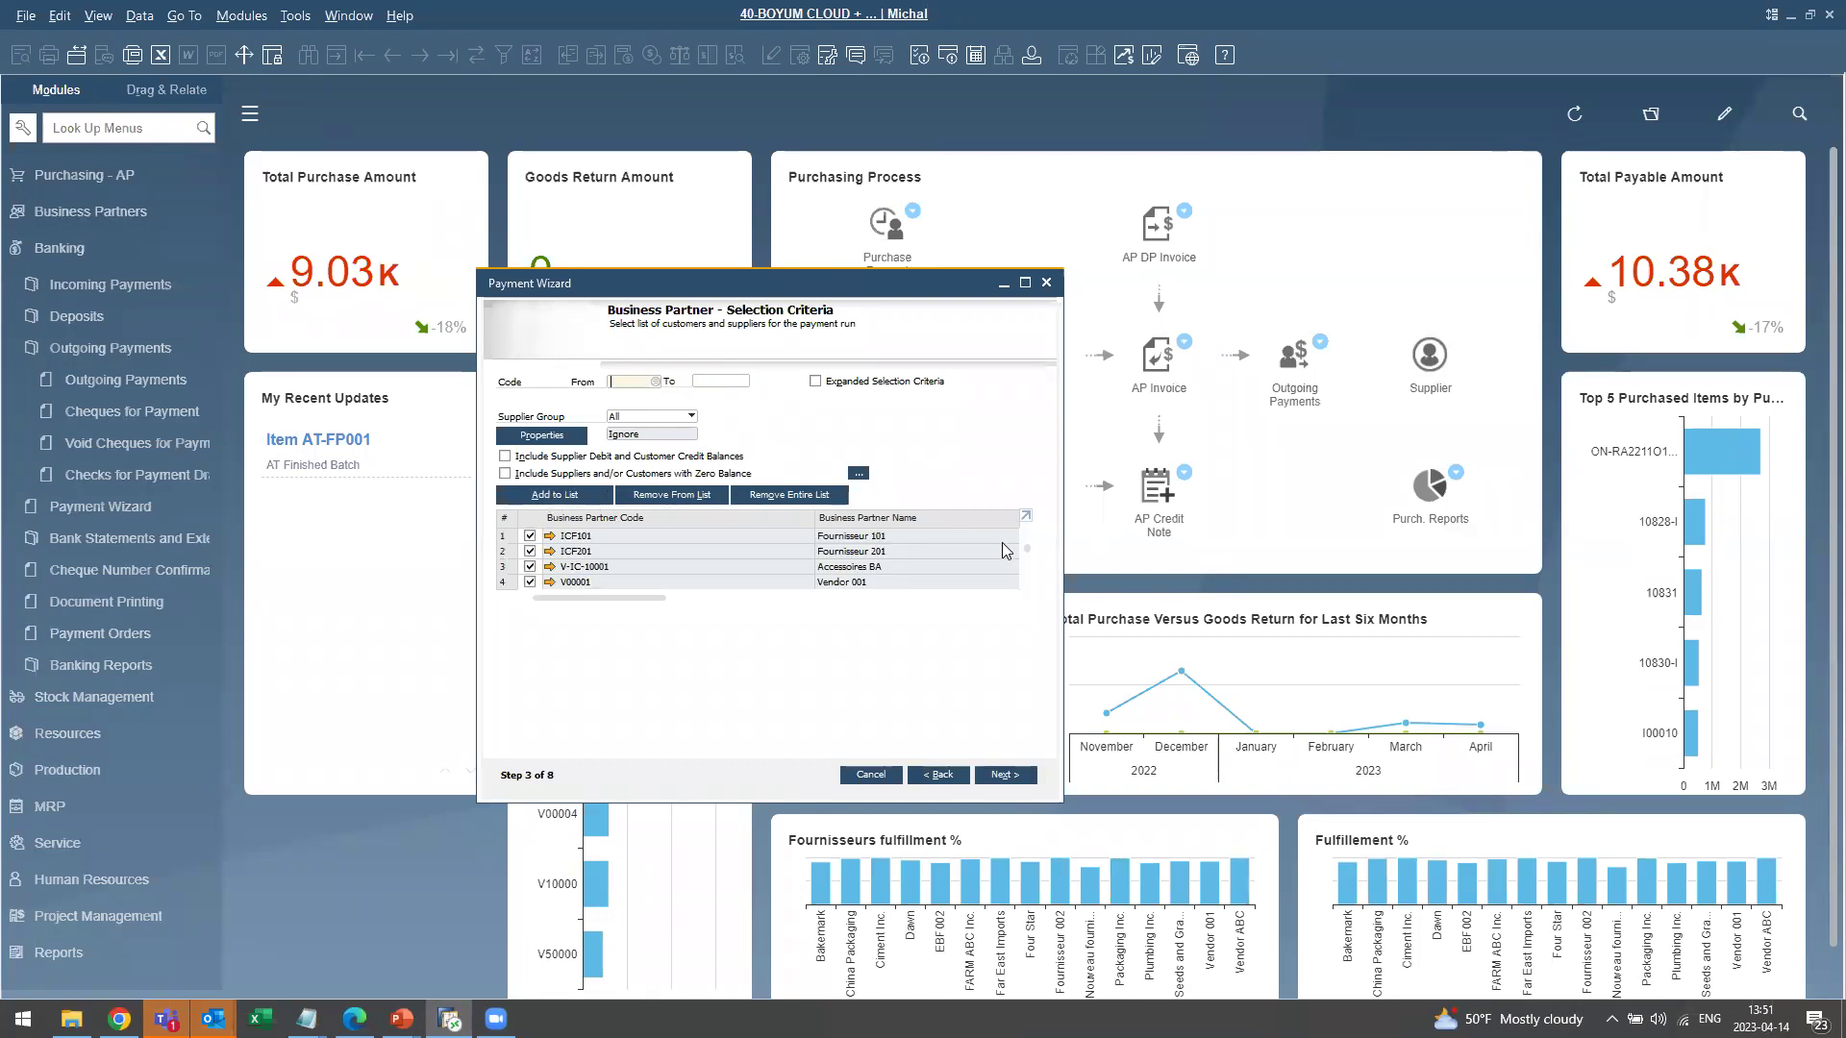
left_click(1025, 516)
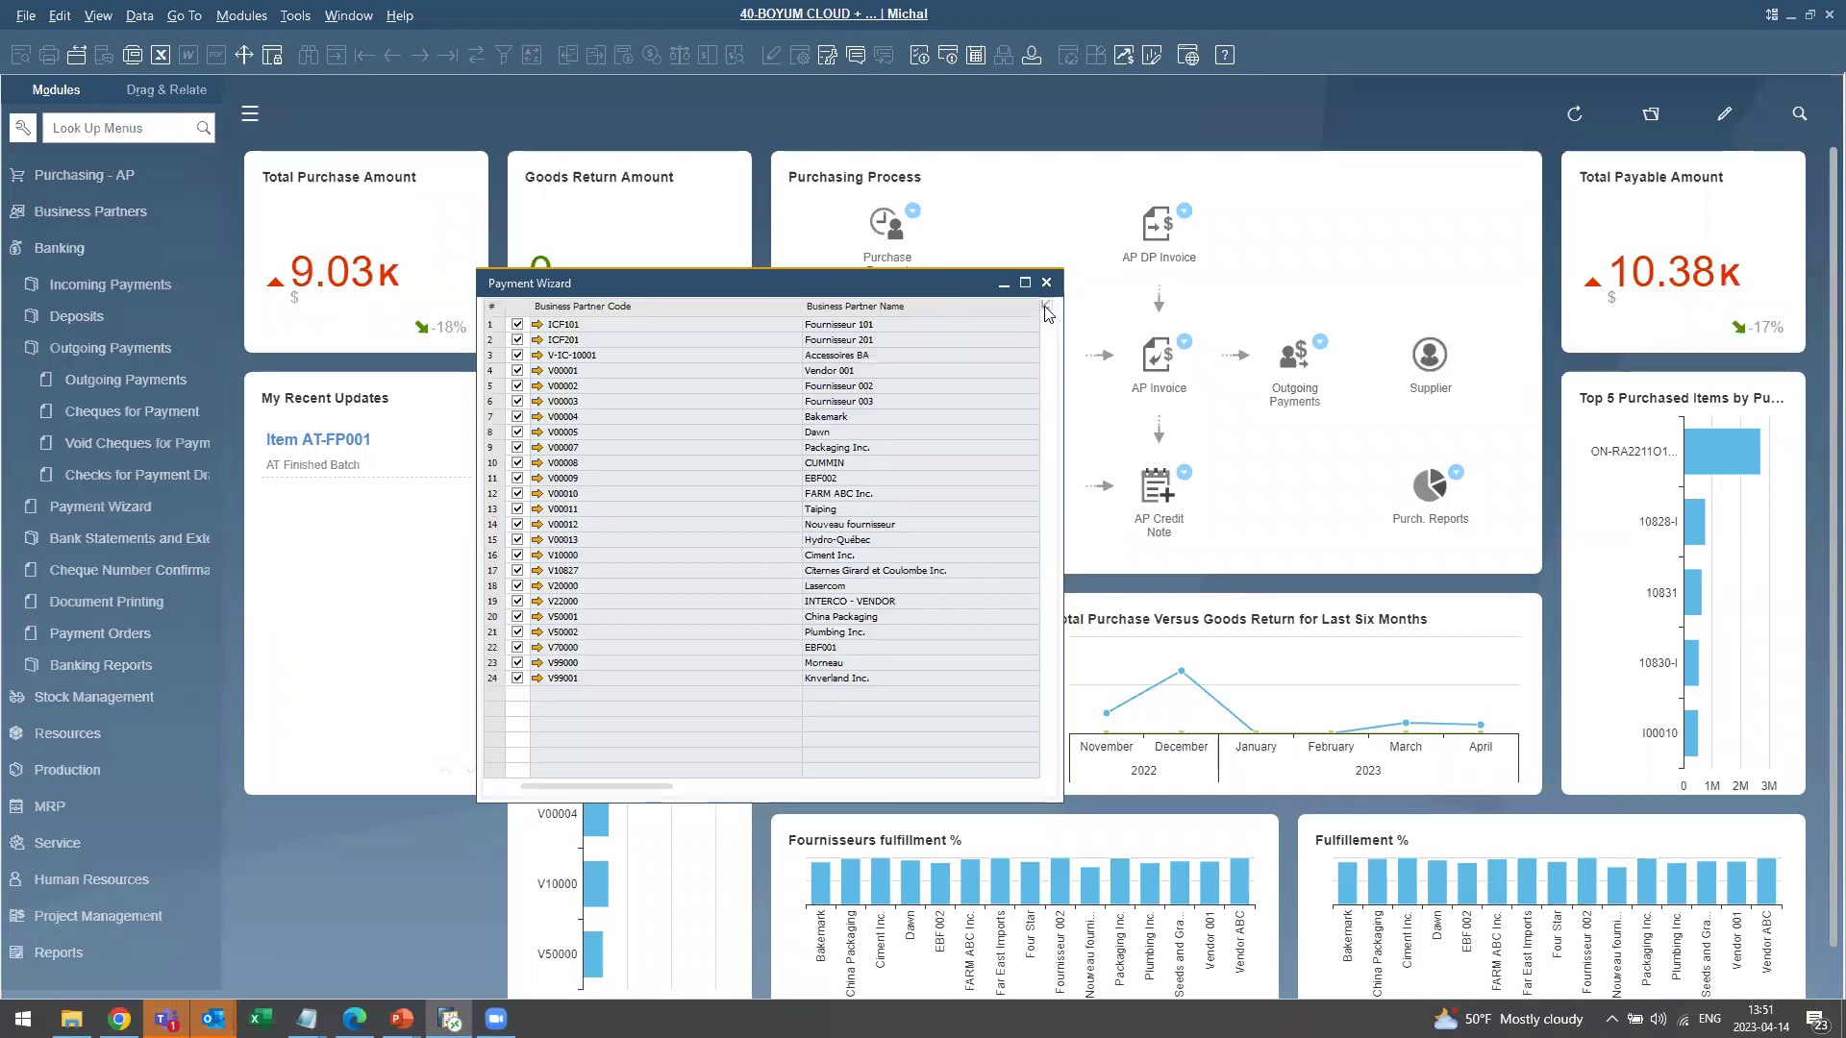
Restore the supplier list to normal size, continue to the Document Parameters and limit the AP due date to 14/04/2023.
left_click(1044, 305)
left_click_drag(944, 296, 962, 332)
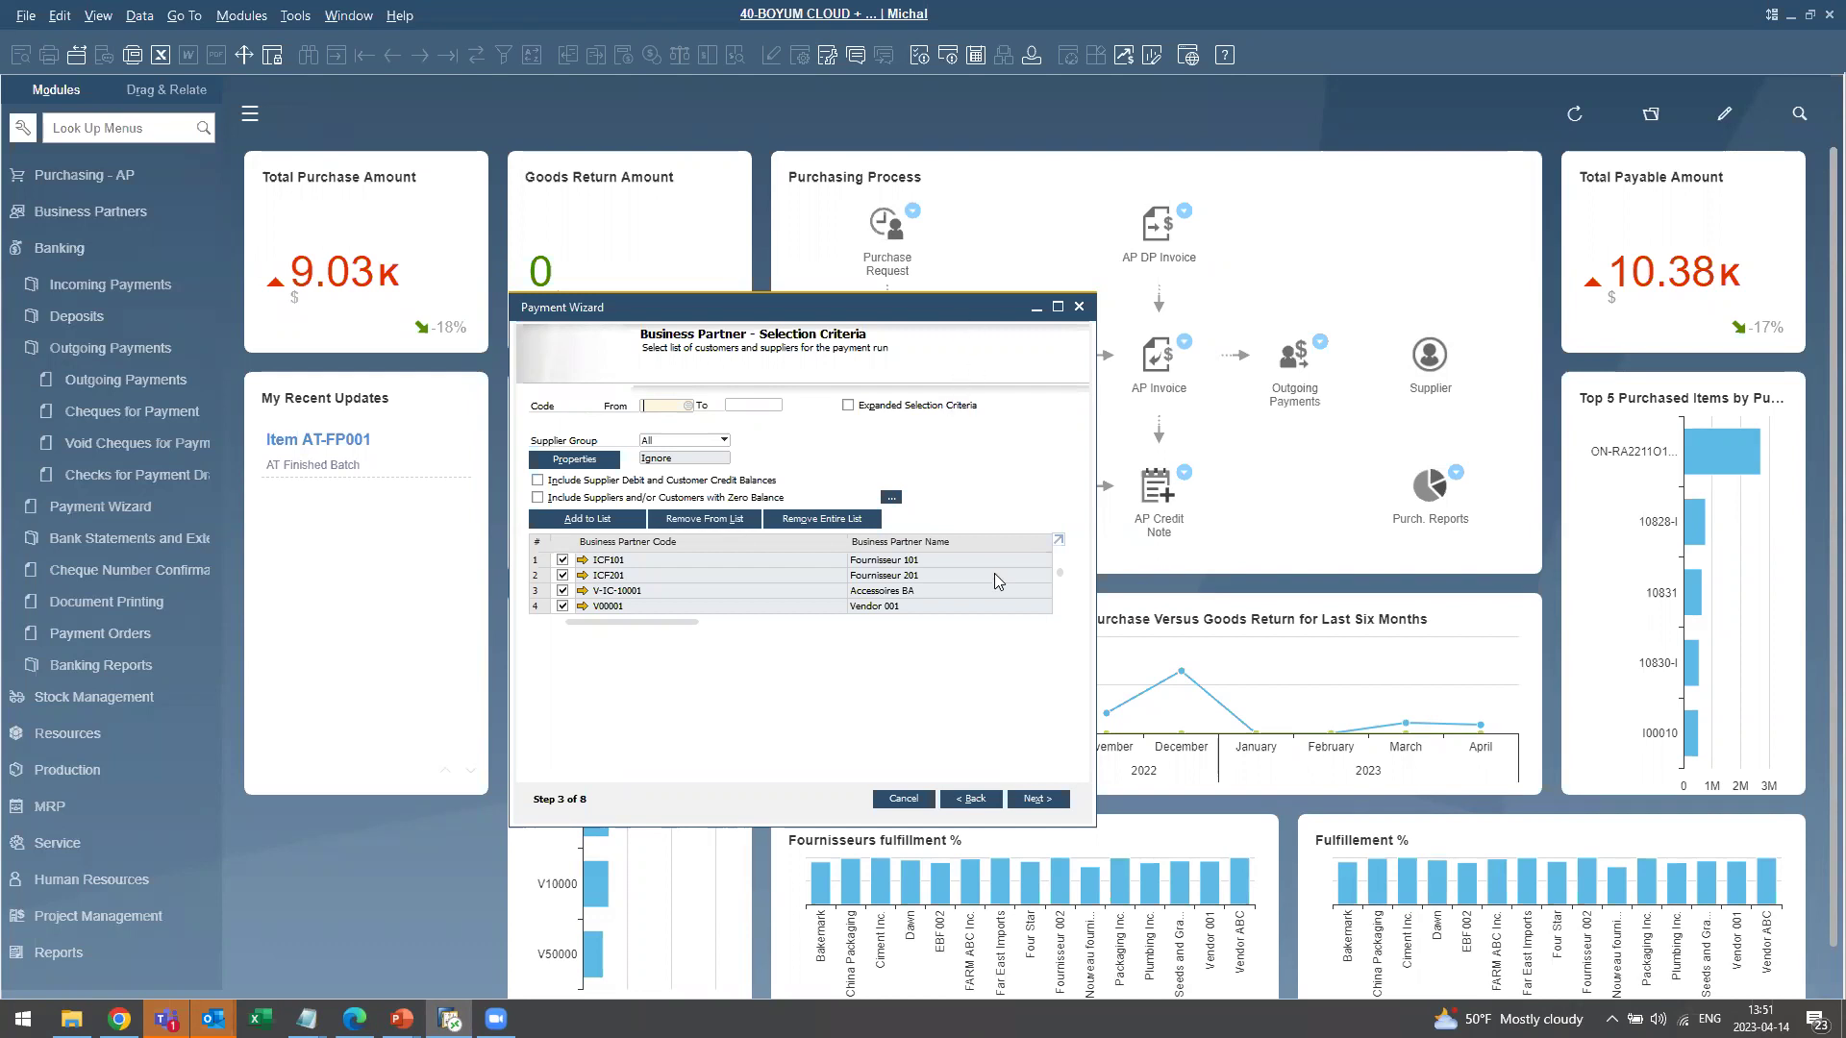
left_click(1037, 802)
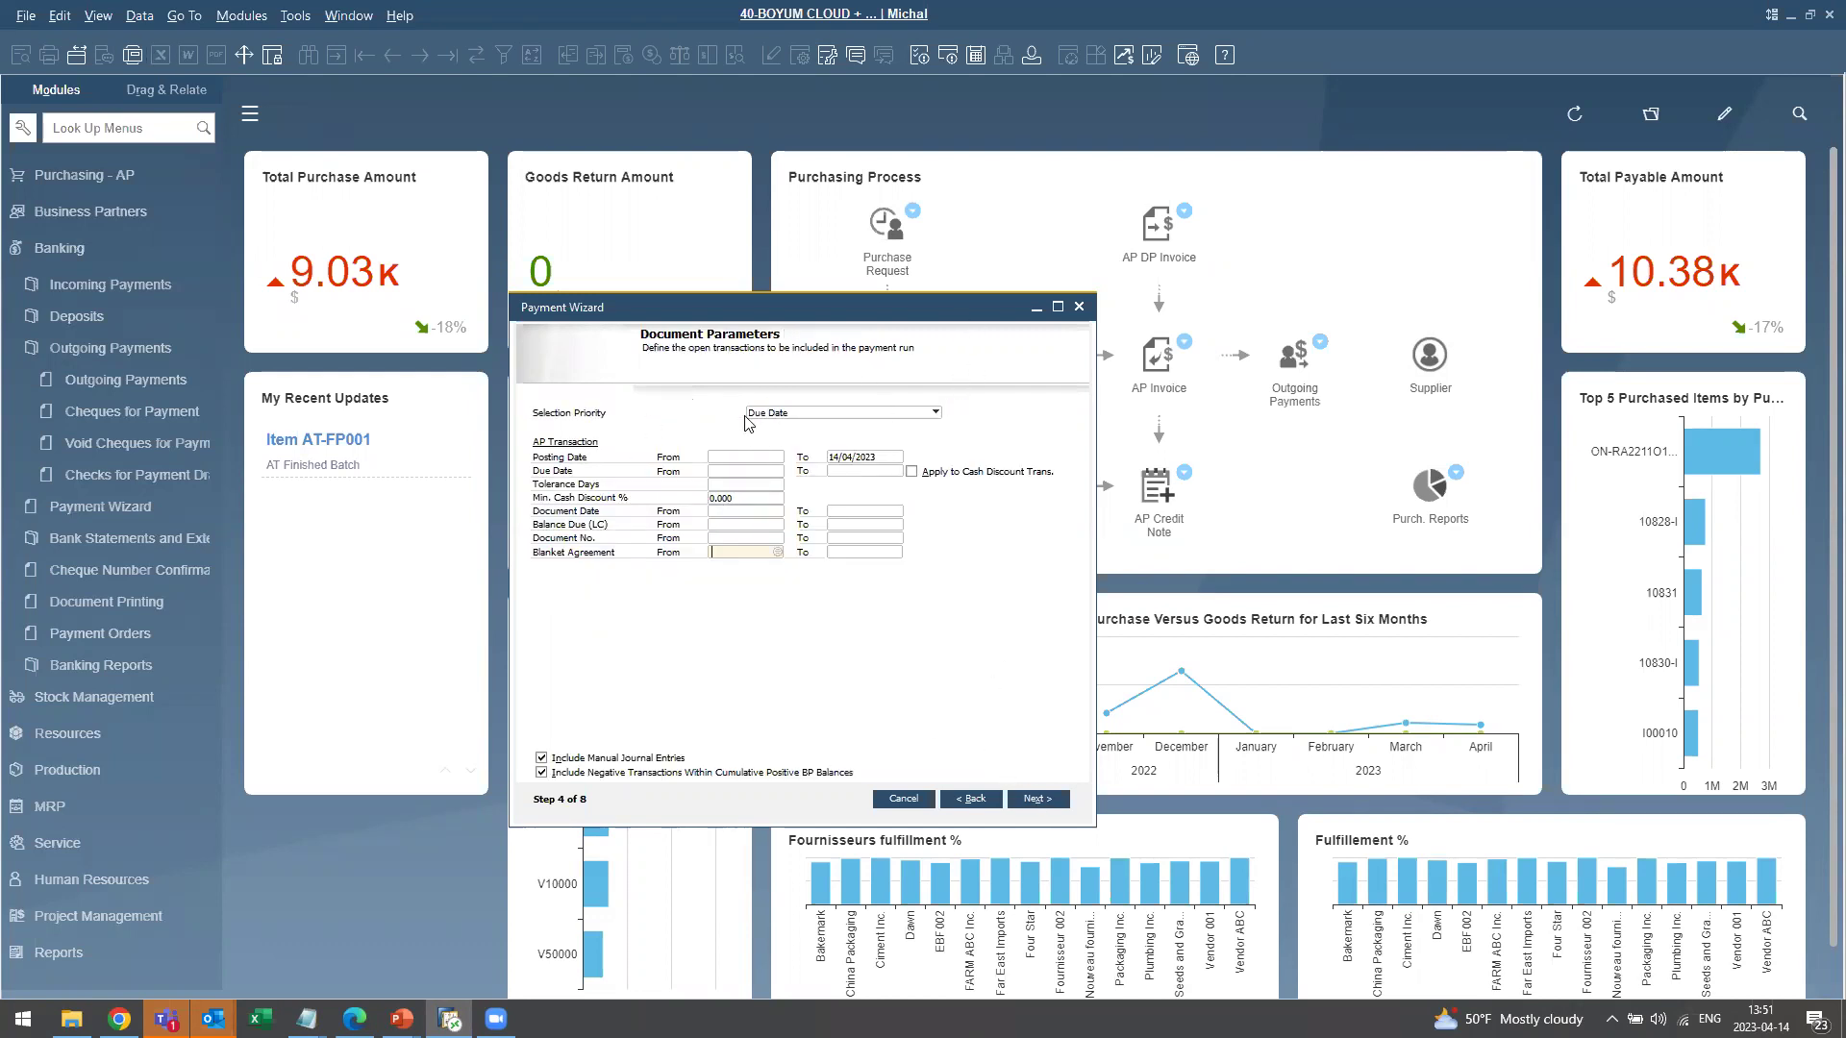
left_click(894, 475)
left_click(896, 472)
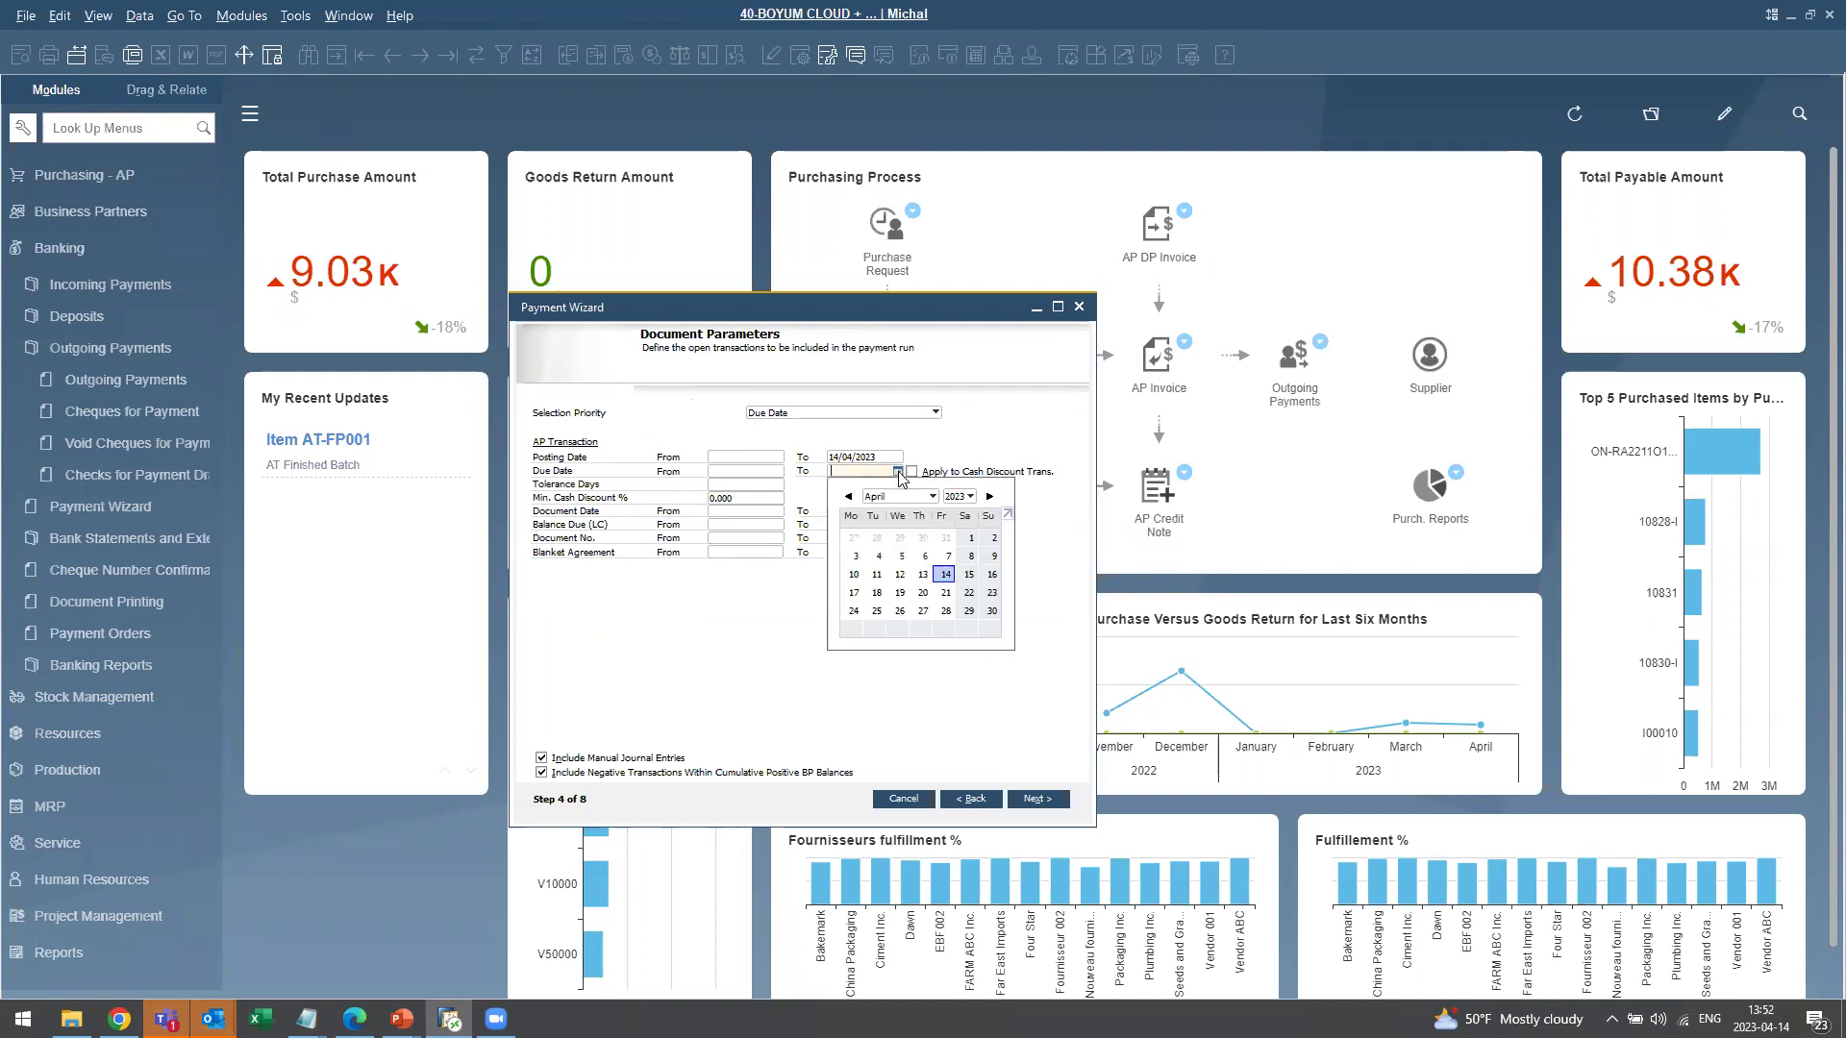
left_click(949, 576)
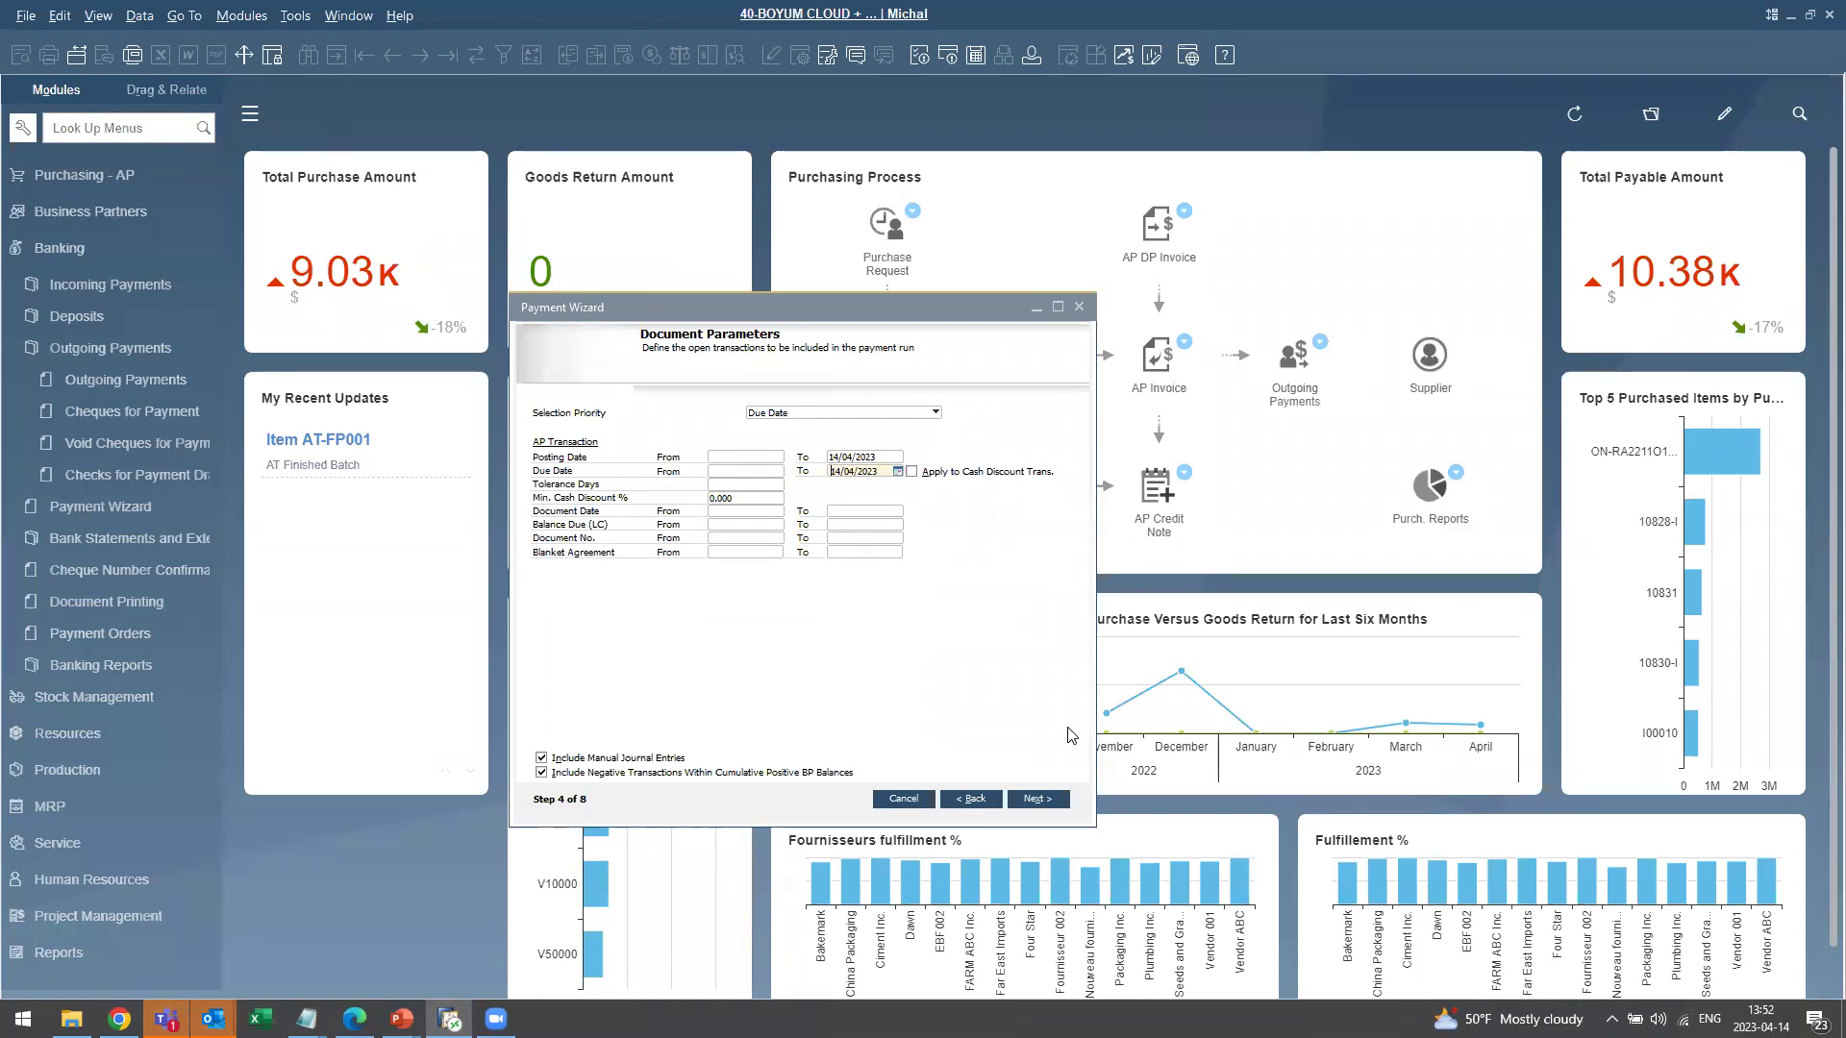
Include the Outgoing Checks payment method in the run and show the Recommendation Report maximized with all transactions expanded.
left_click(1058, 801)
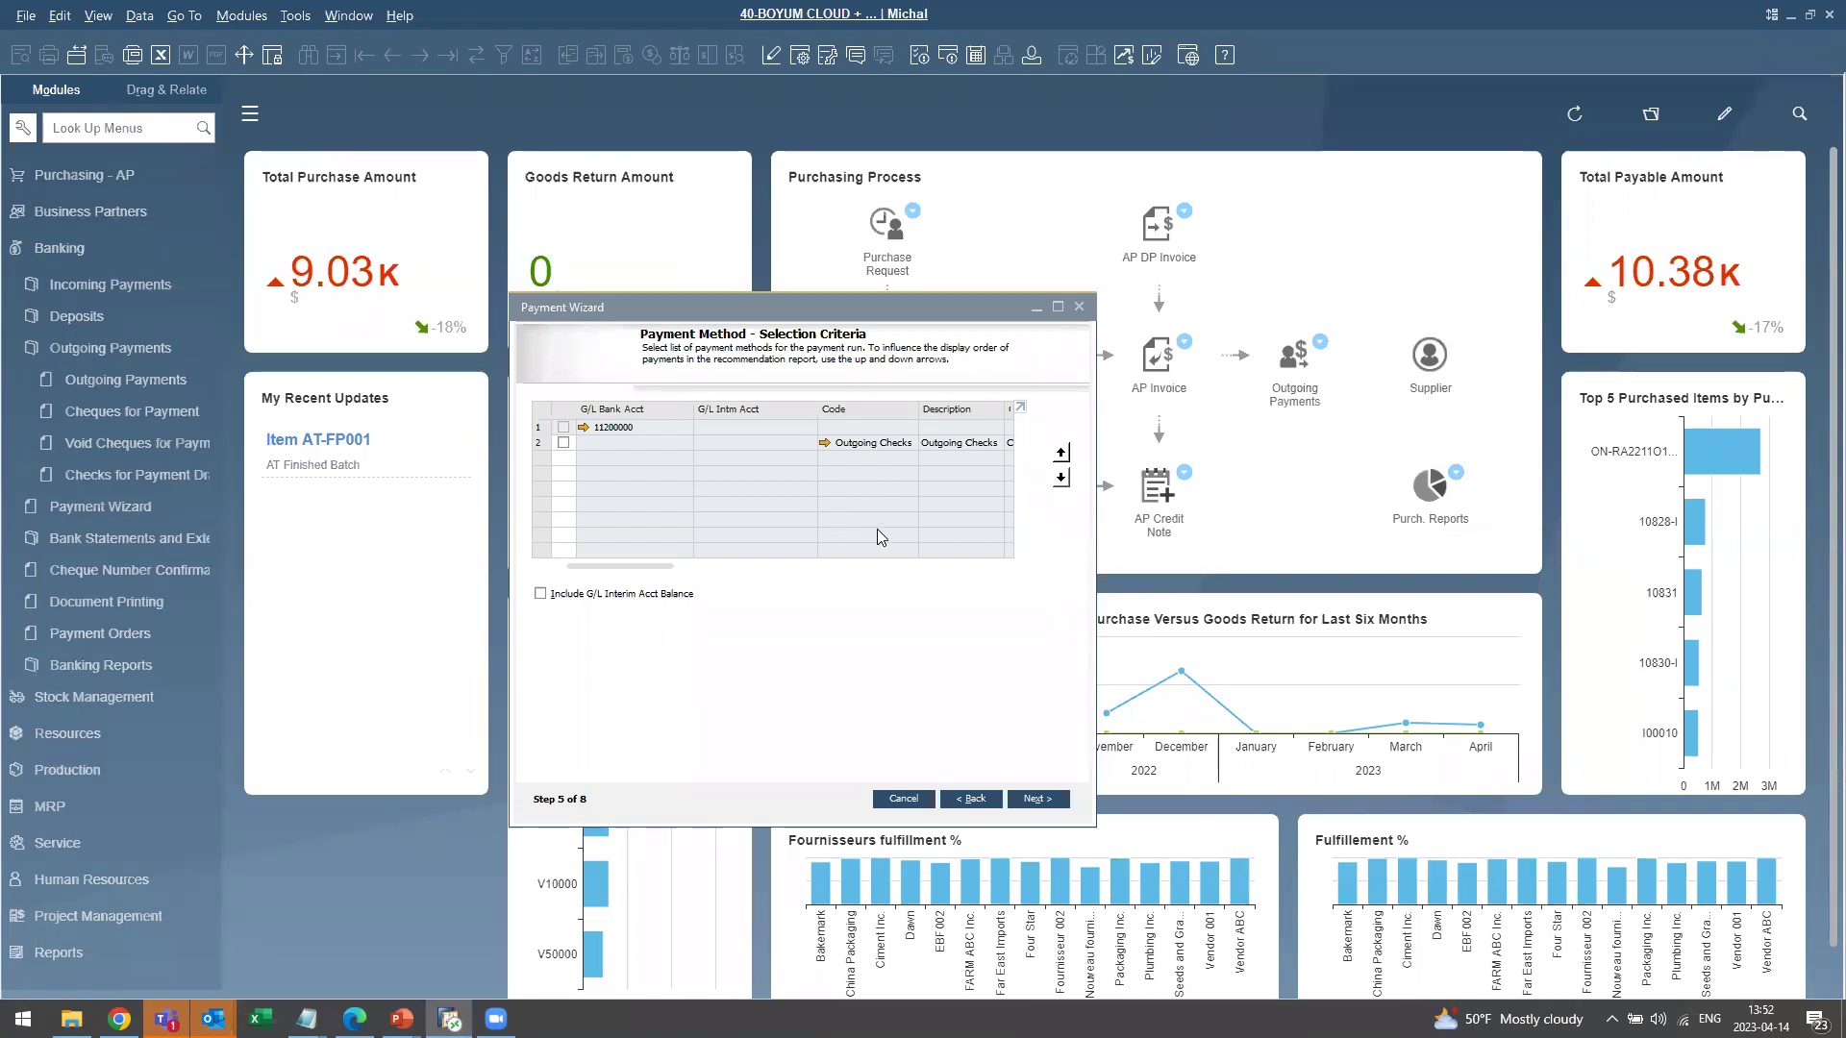
left_click(563, 442)
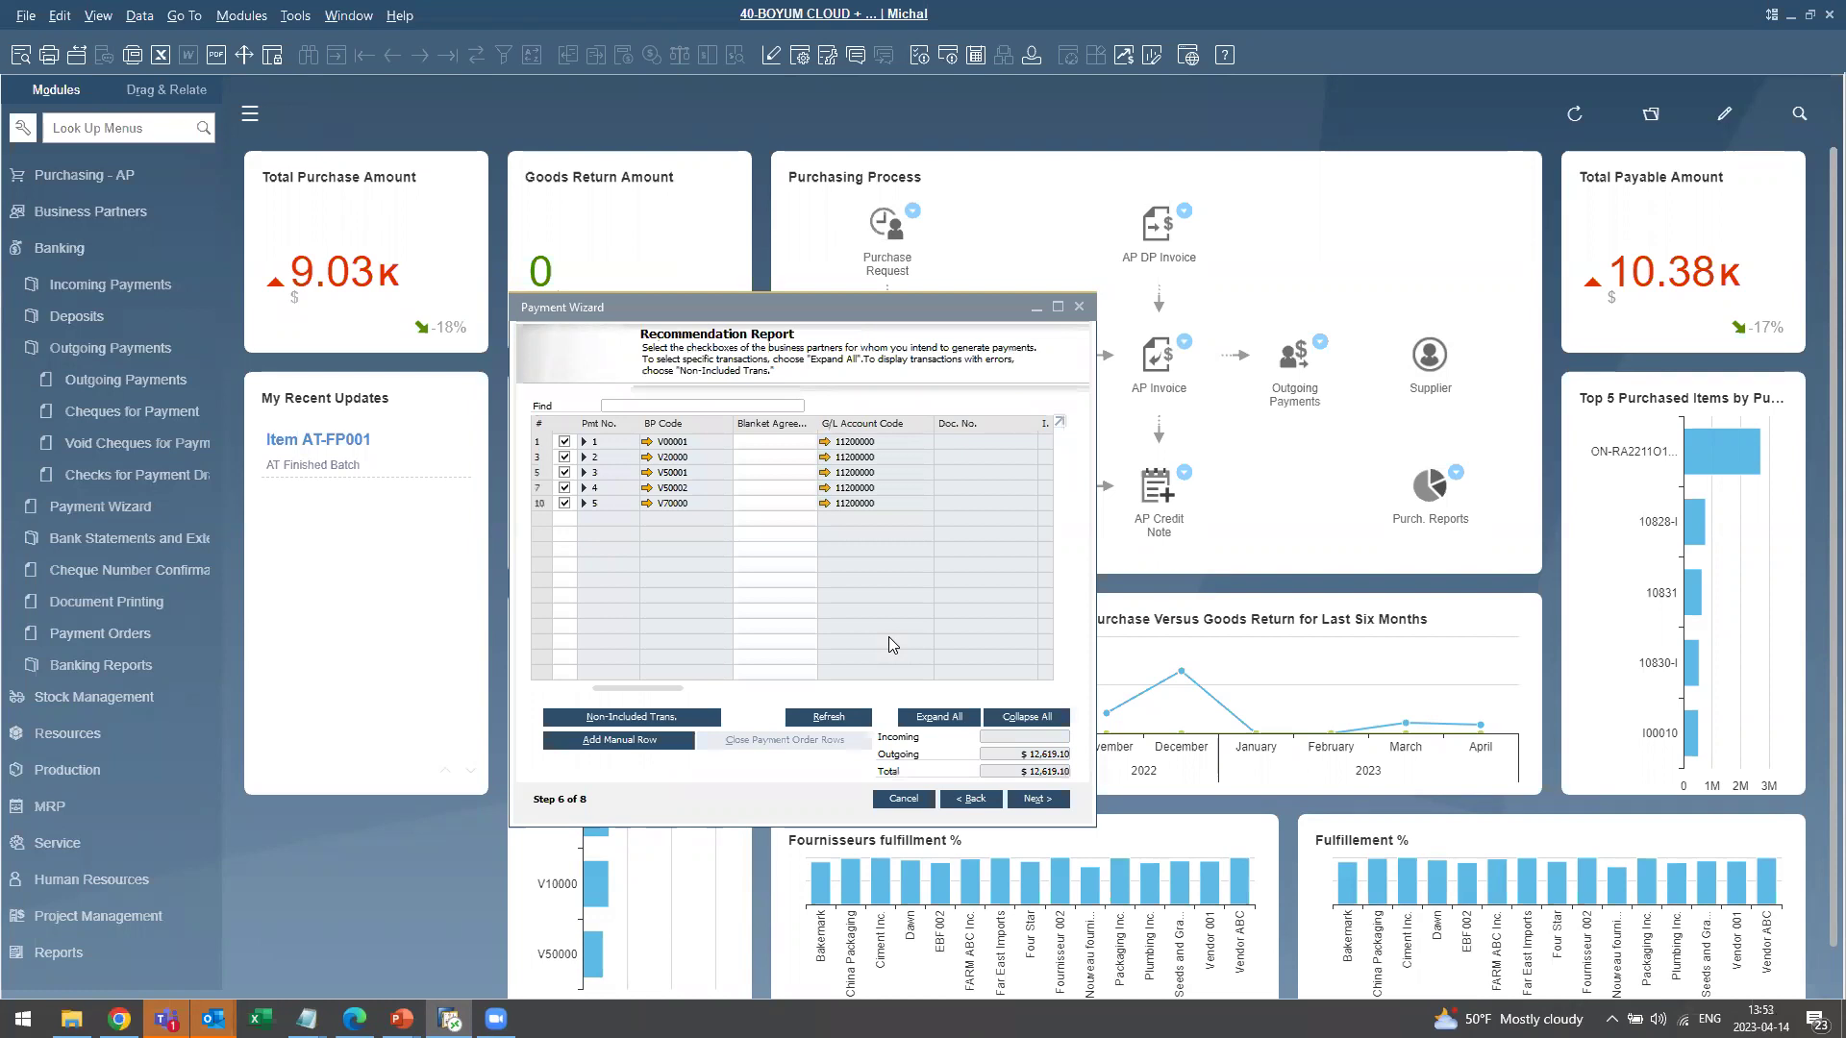
left_click_drag(1093, 822, 1428, 897)
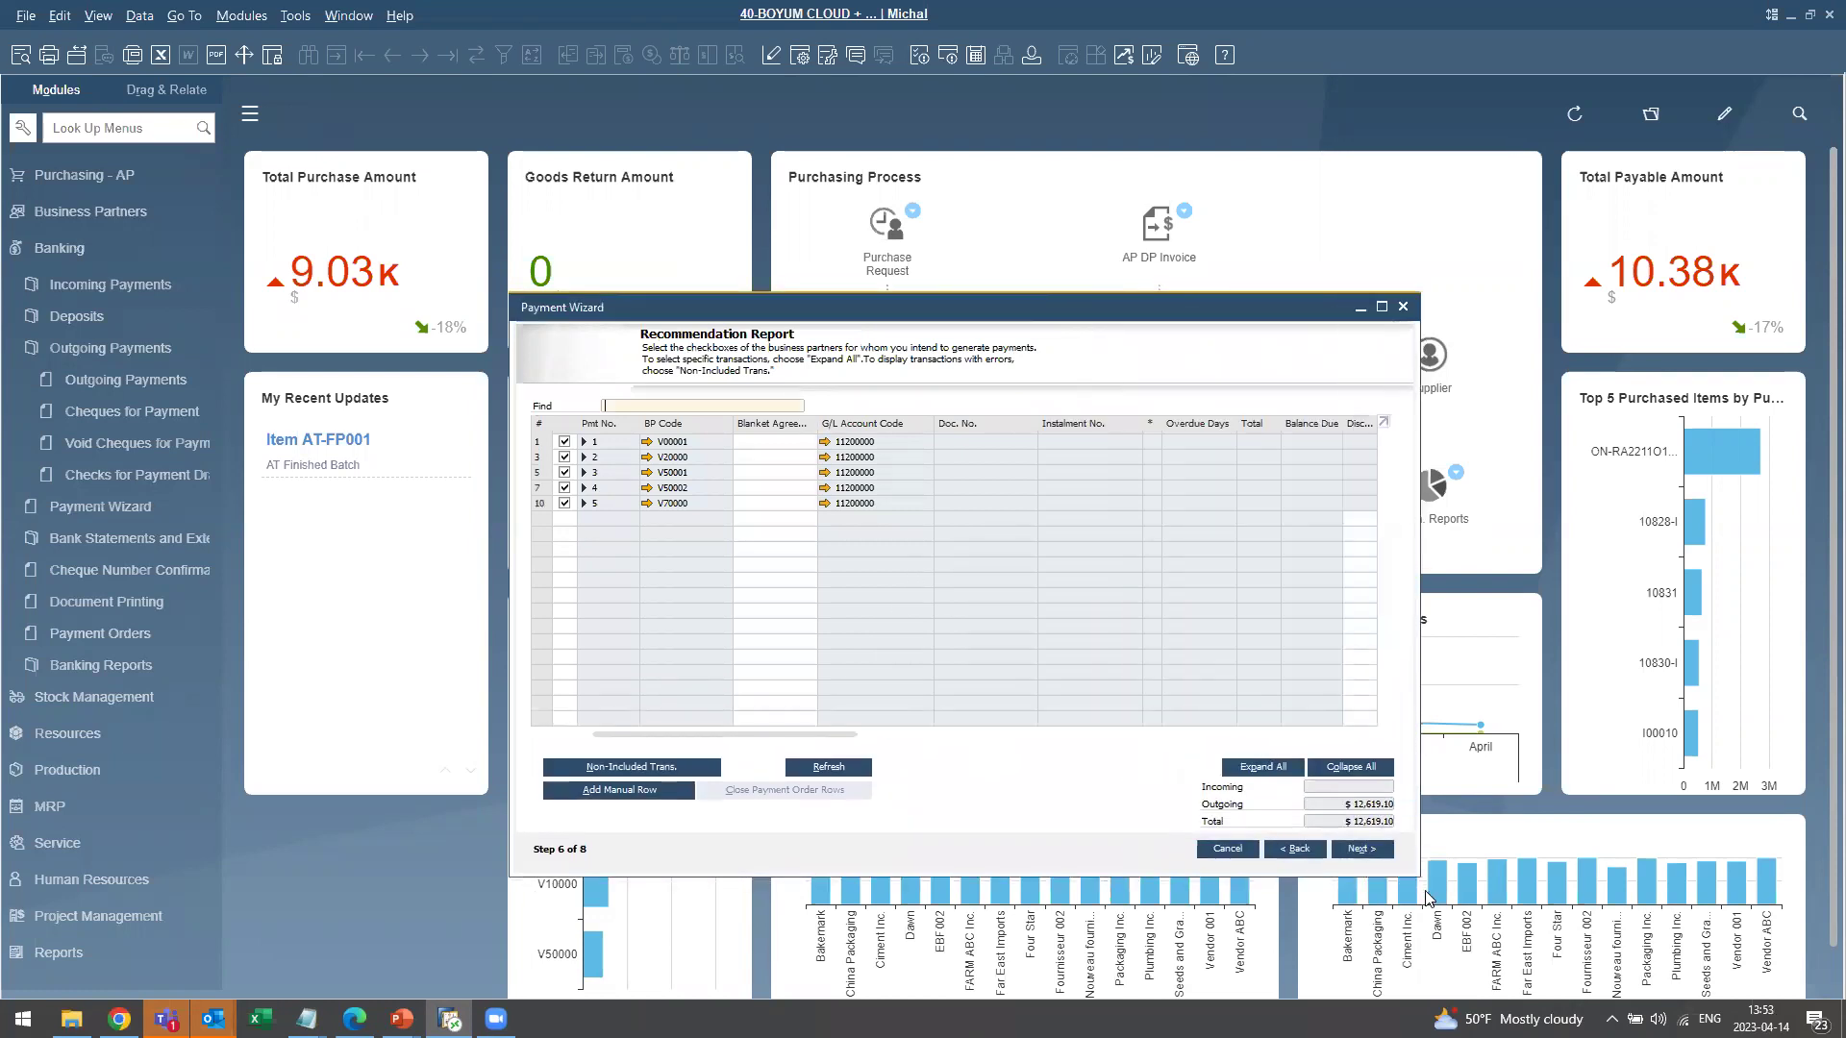
left_click(1254, 769)
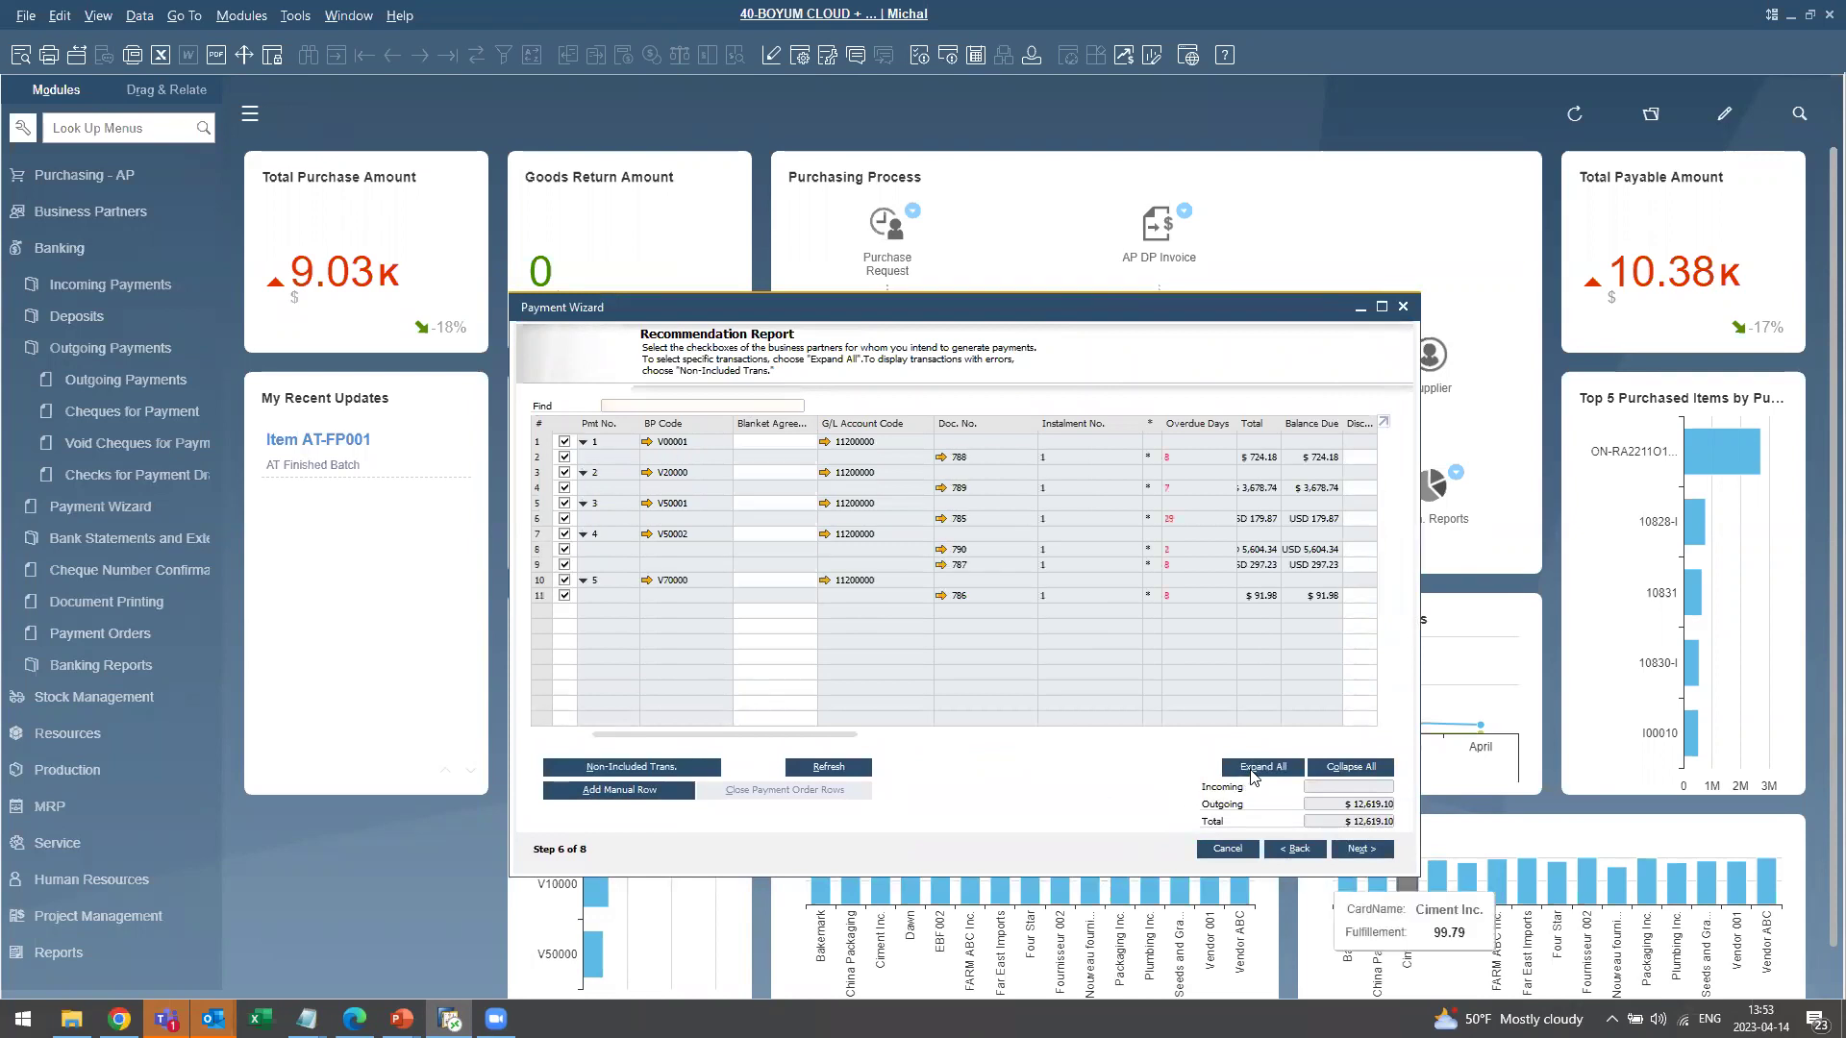
left_click(1383, 308)
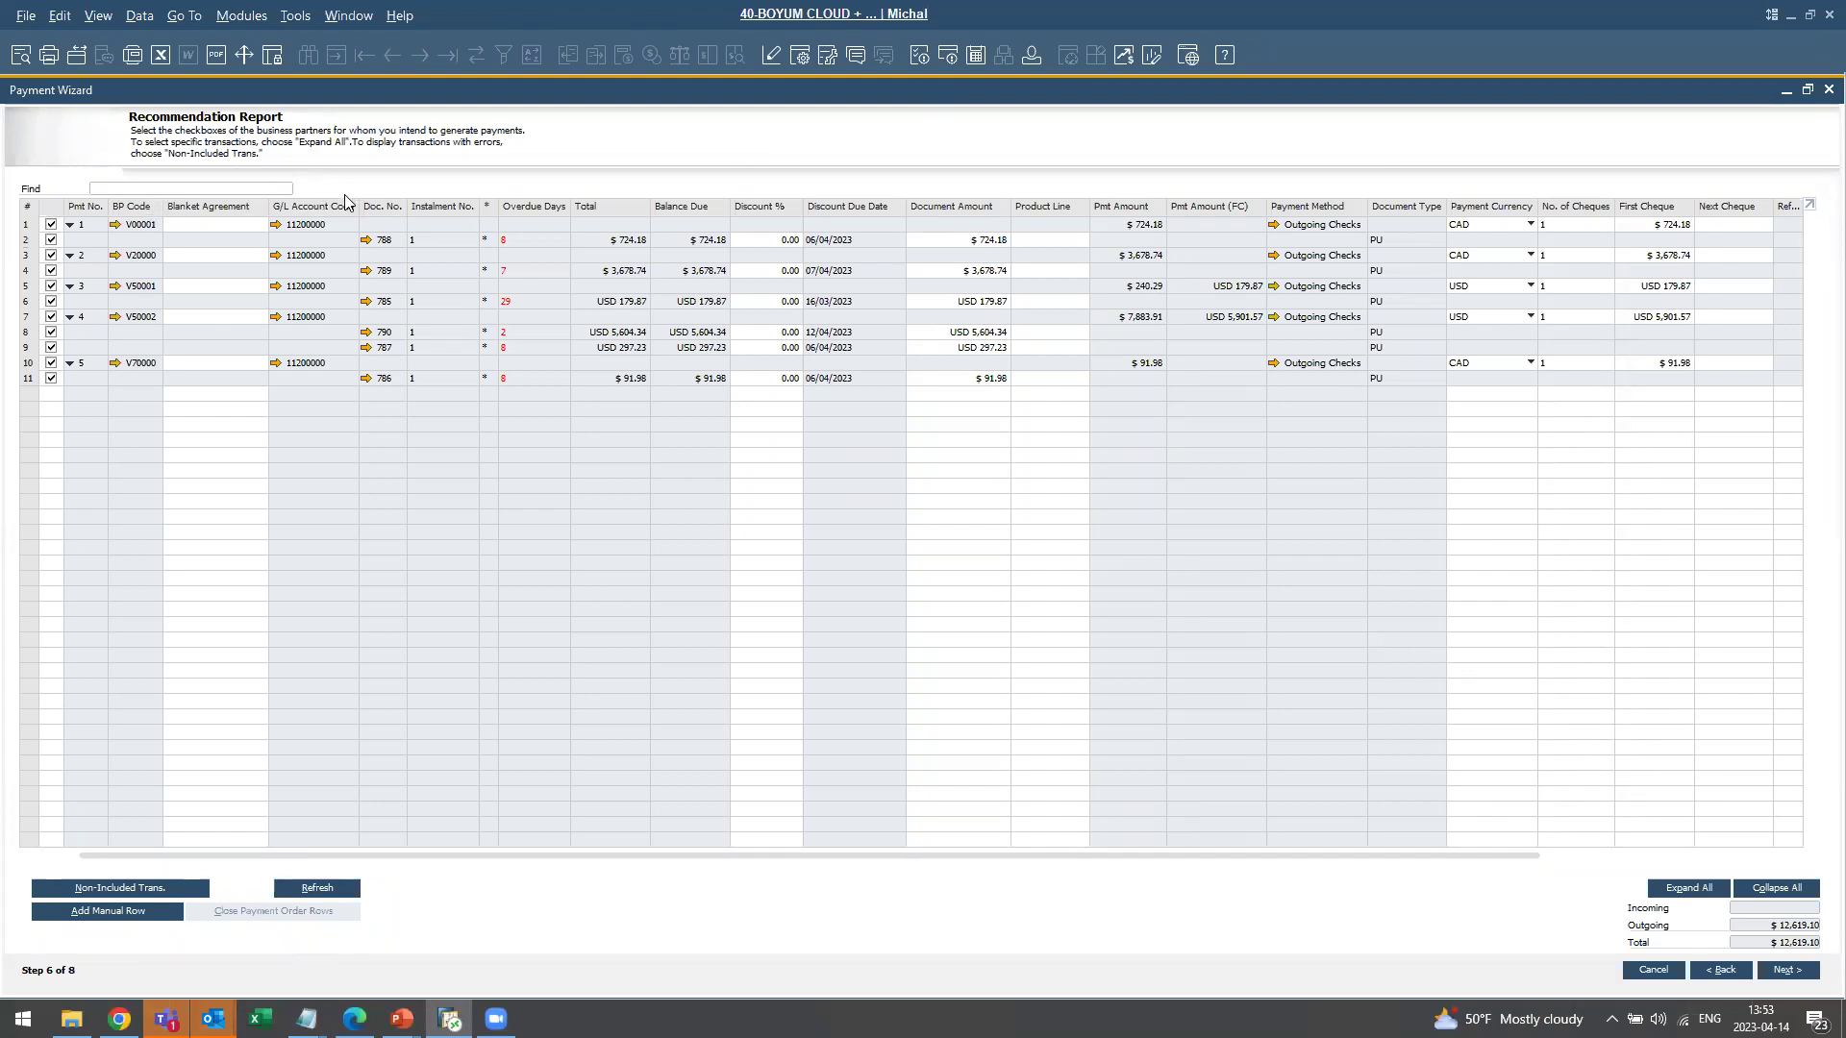
Deselect all recommended payments, then include only document 786 of supplier V70000 and document 788 of supplier V00001.
left_click(52, 206)
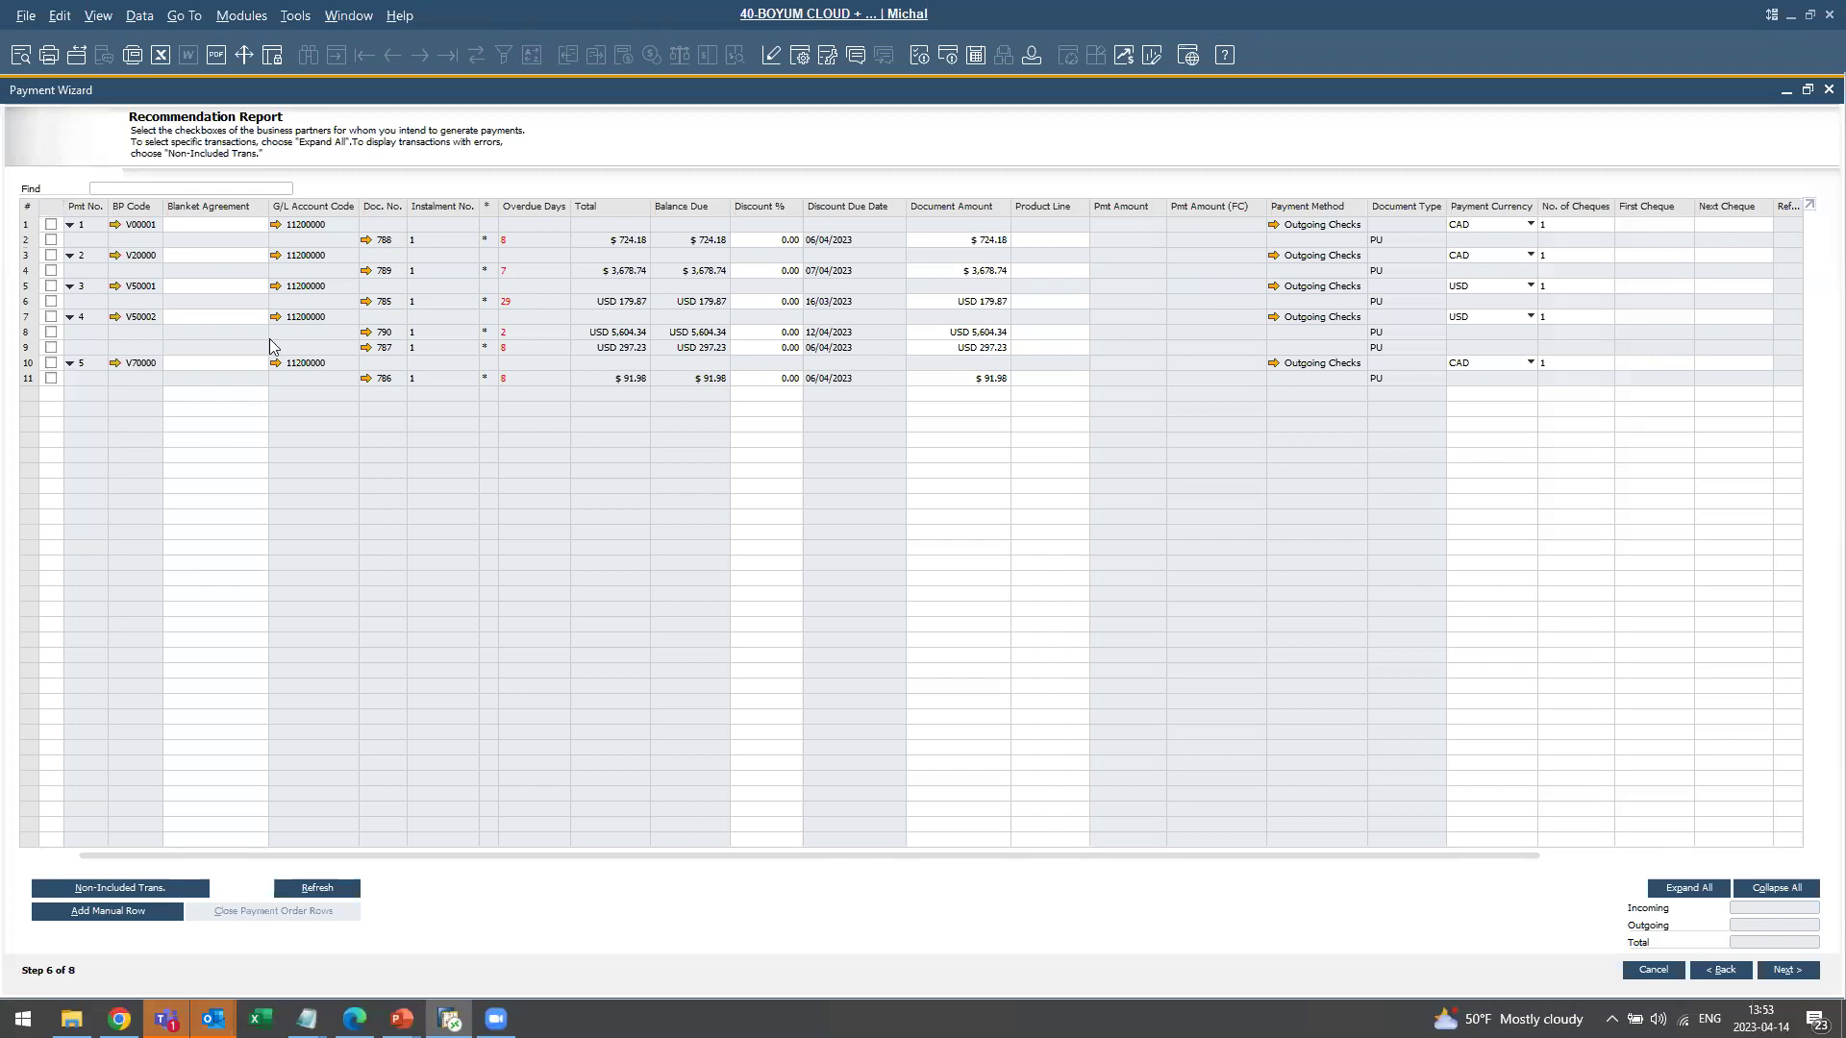
left_click(53, 206)
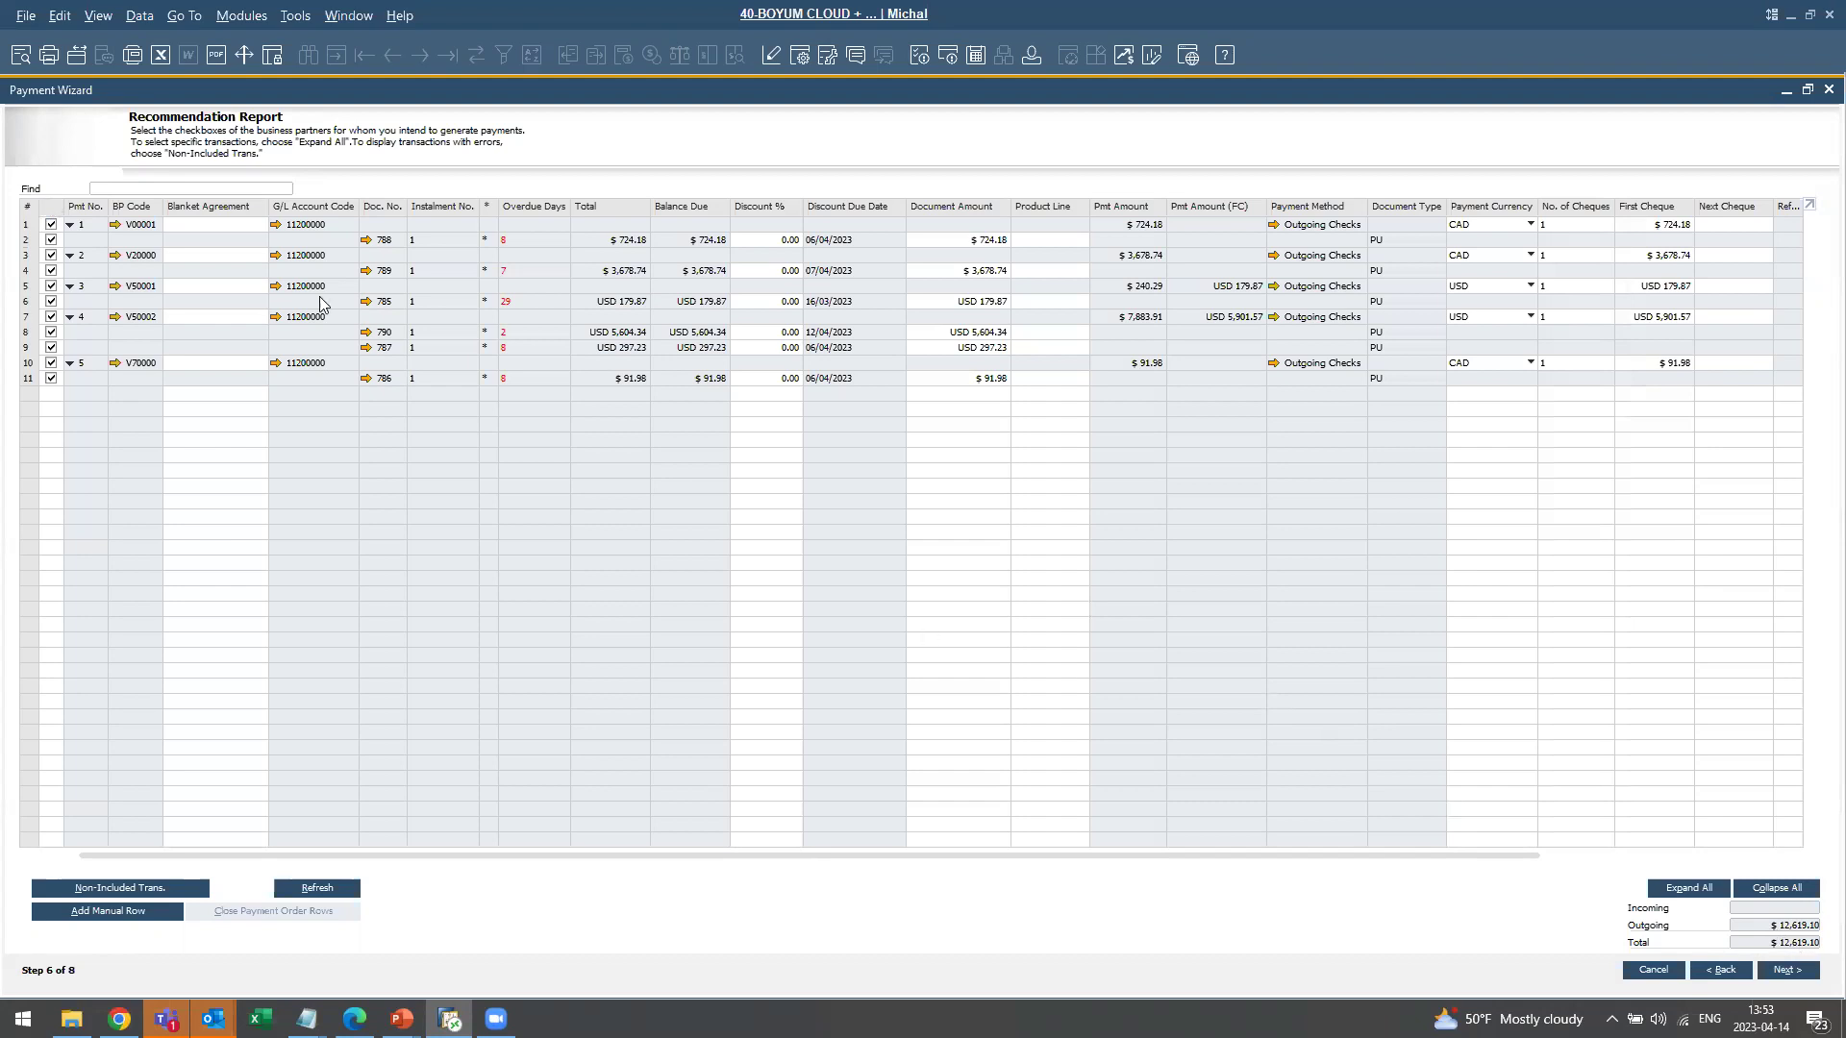
left_click(43, 202)
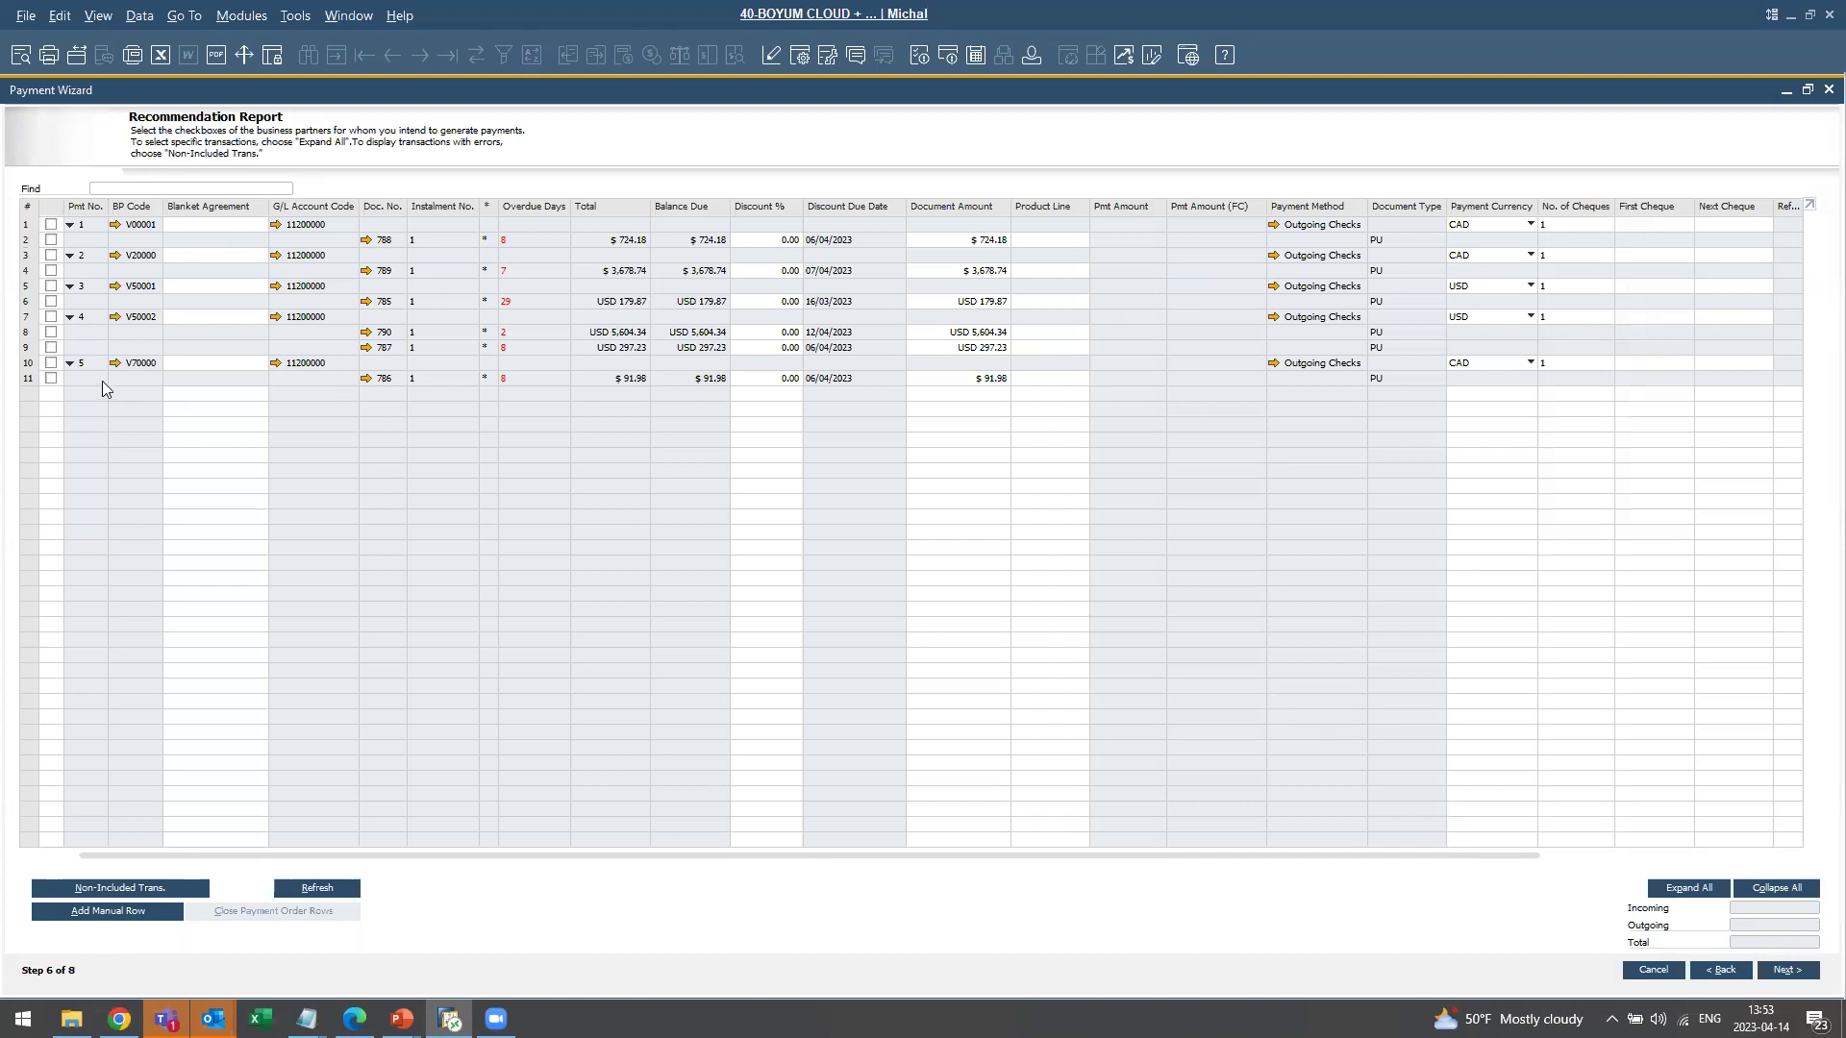
left_click(51, 378)
left_click(52, 241)
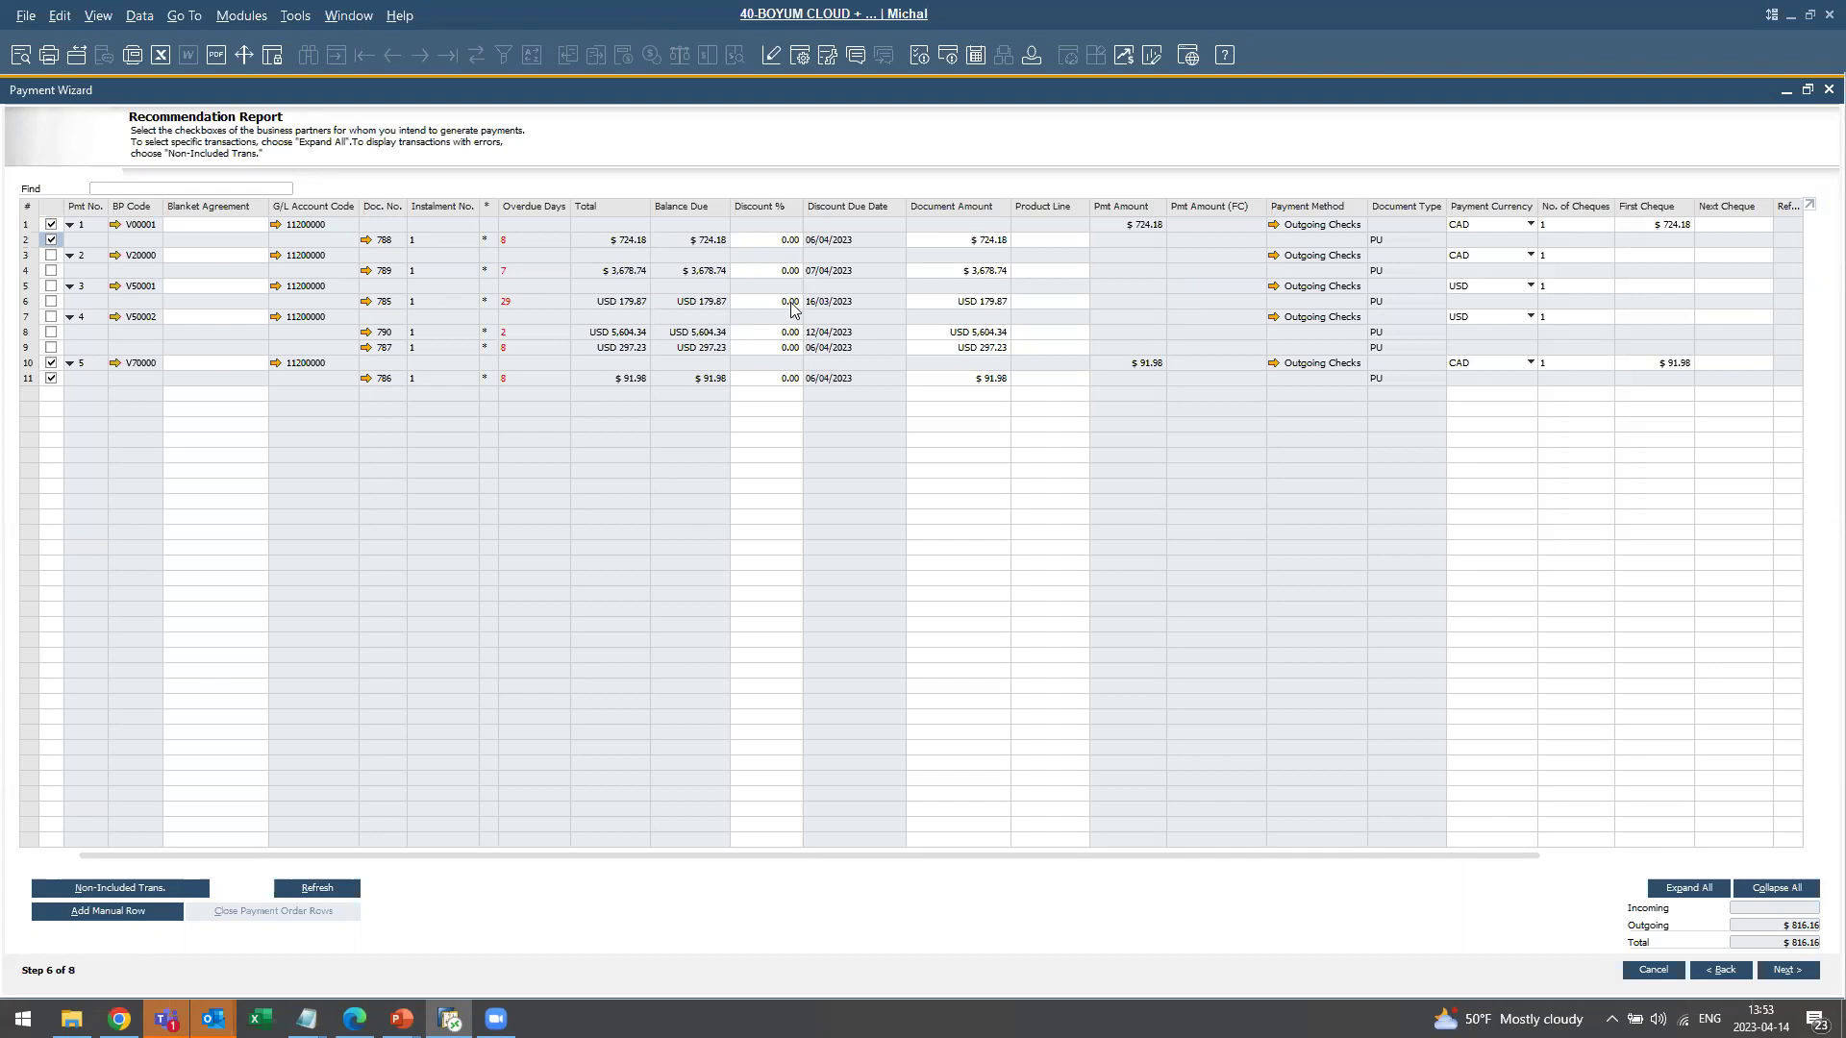
left_click(770, 239)
left_click(965, 243)
Continue to the Save Options and save the payment run with the Save Recommendations option.
left_click(1807, 972)
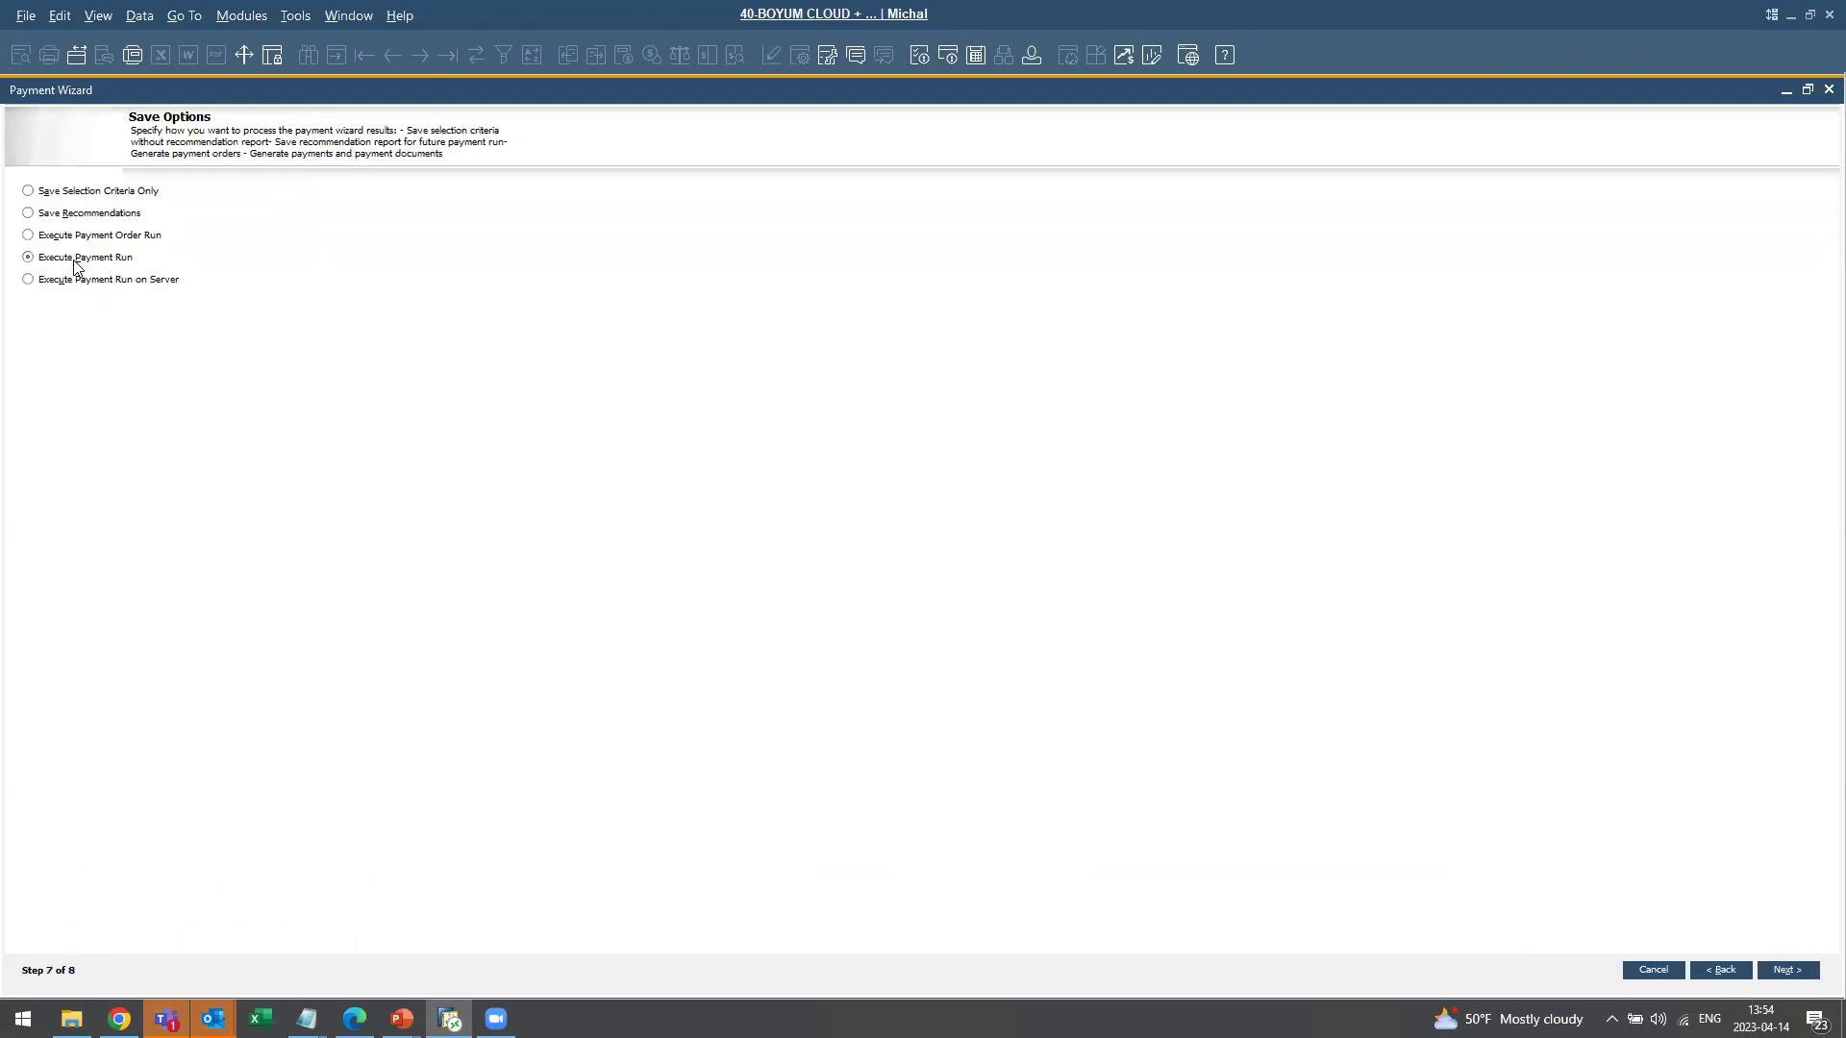
left_click(83, 215)
left_click(81, 258)
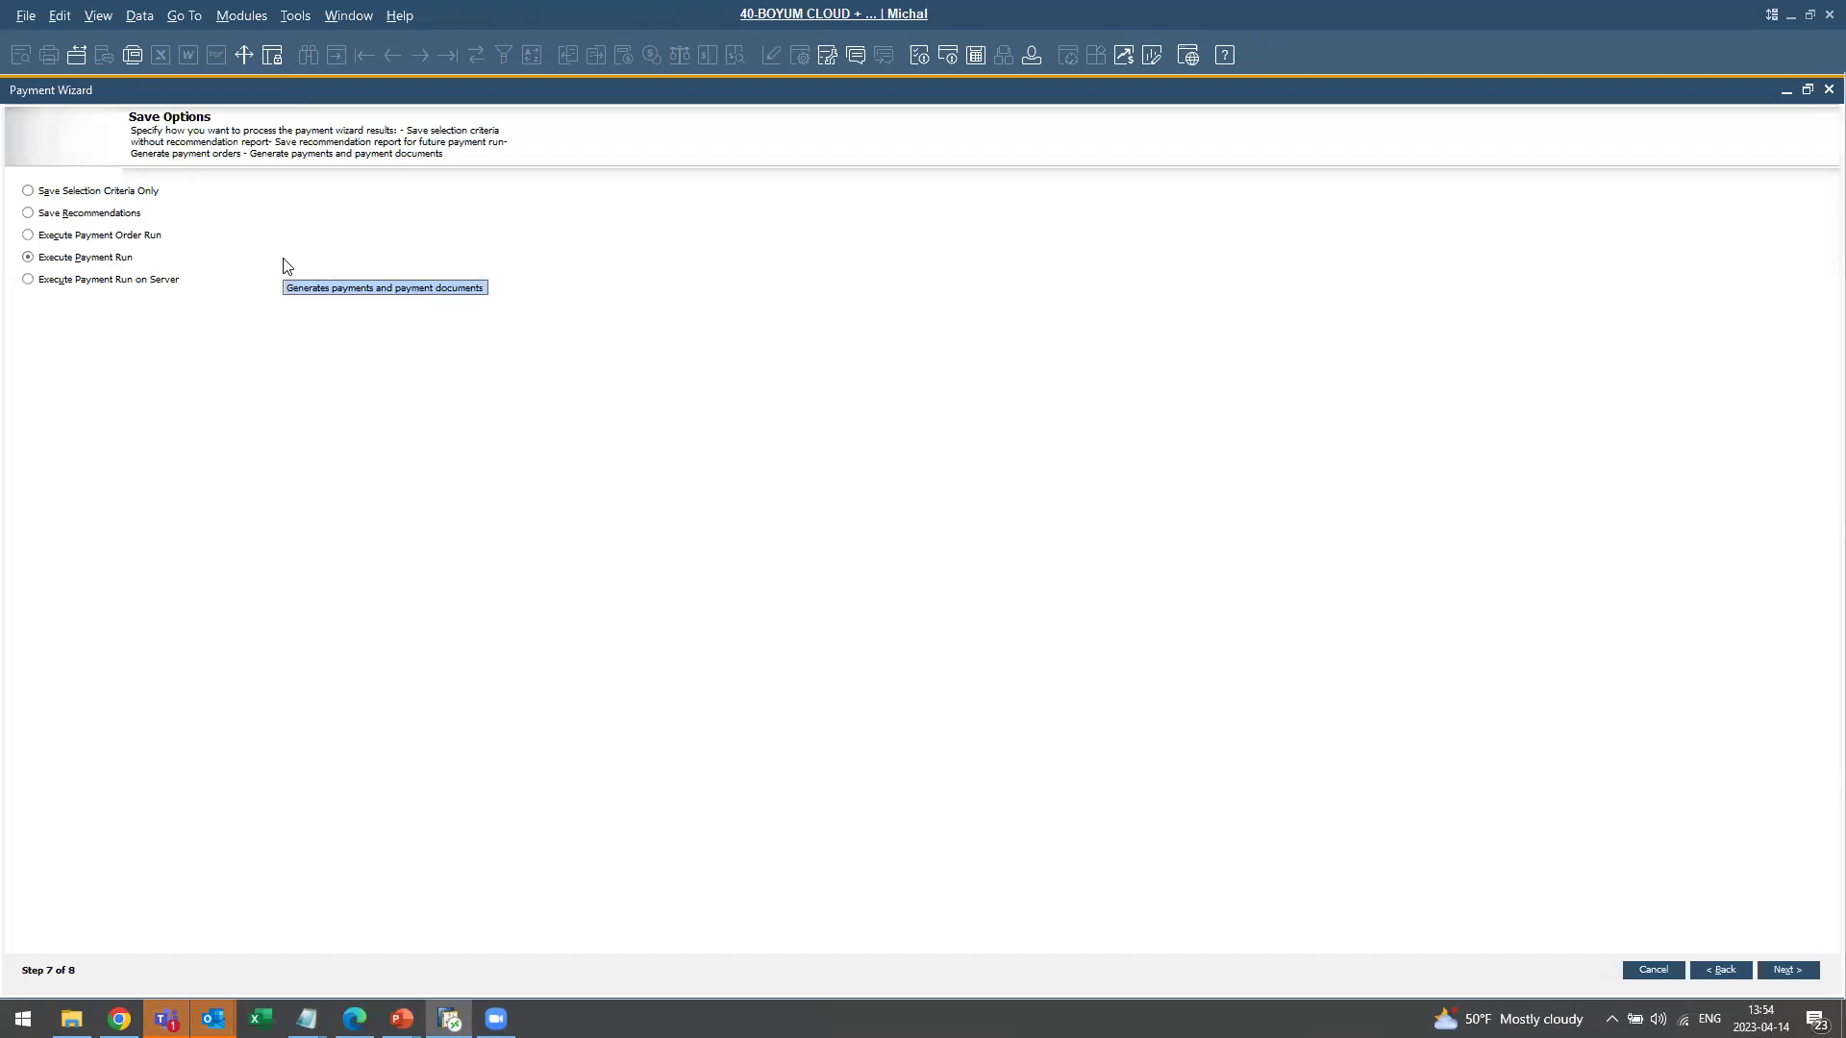
left_click(63, 220)
left_click(1792, 970)
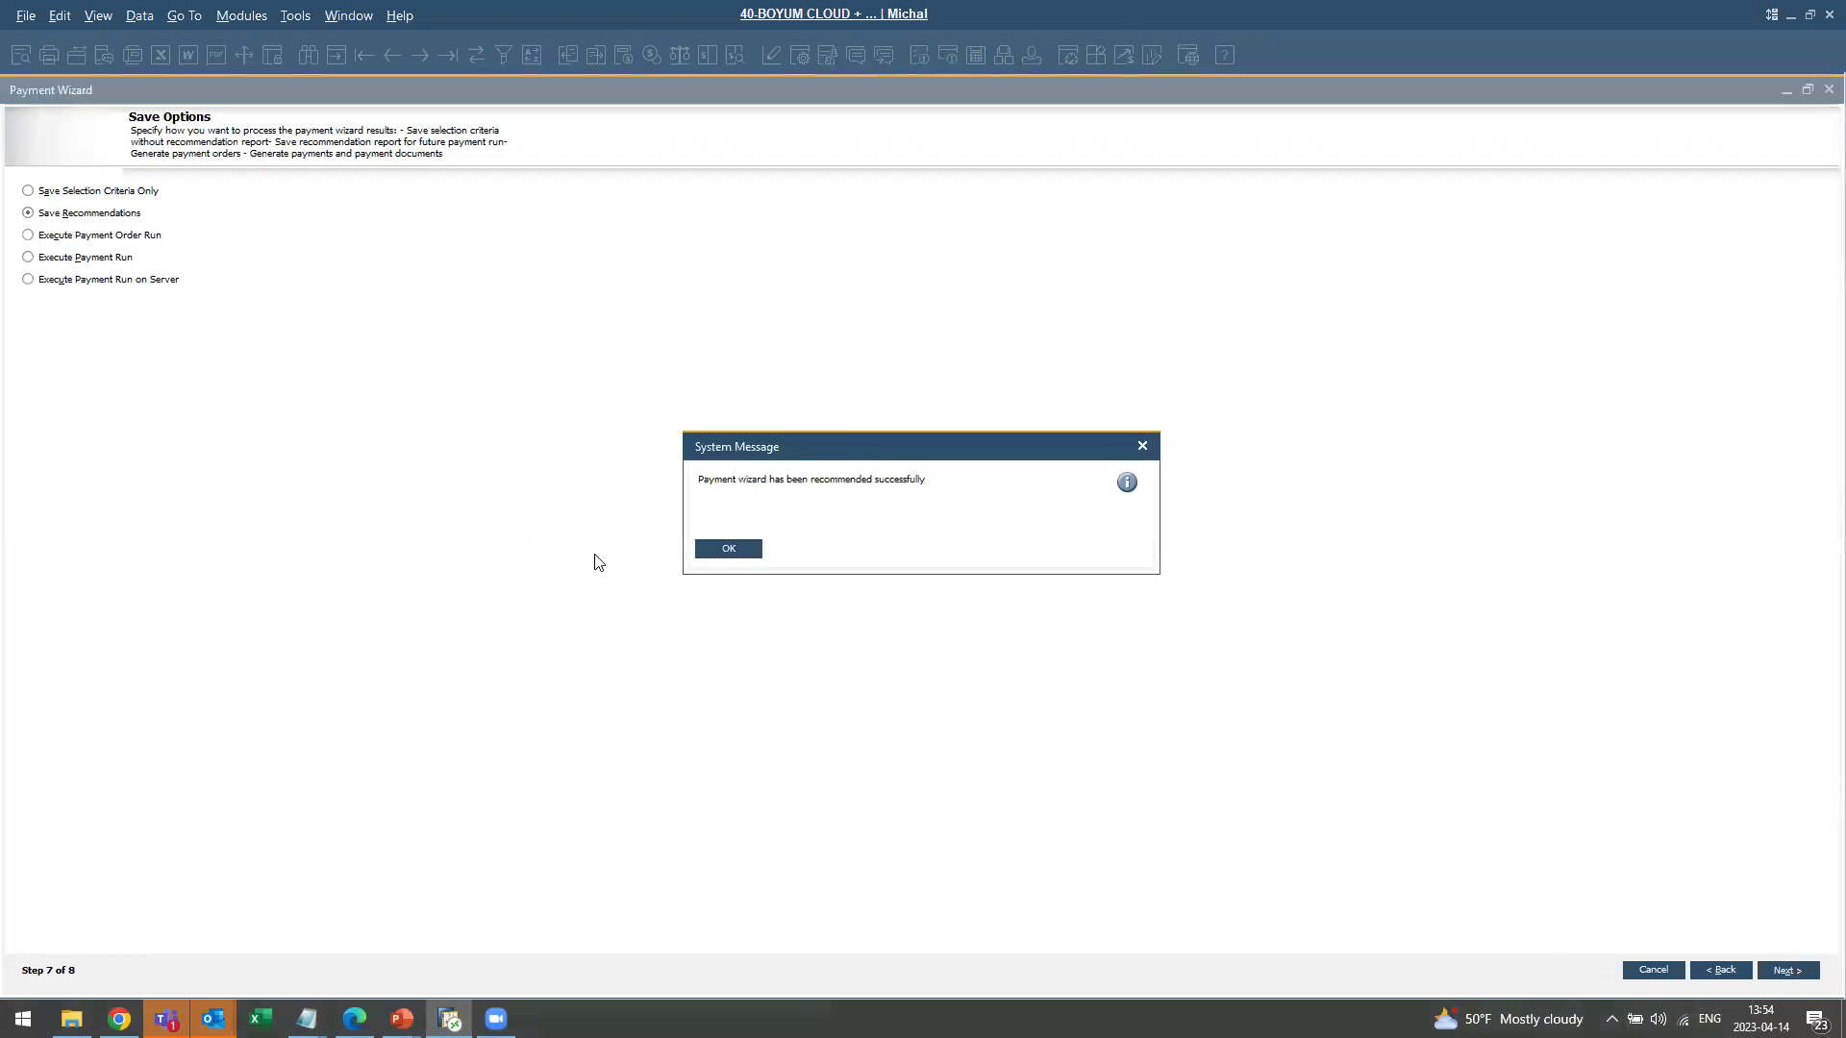
left_click(741, 553)
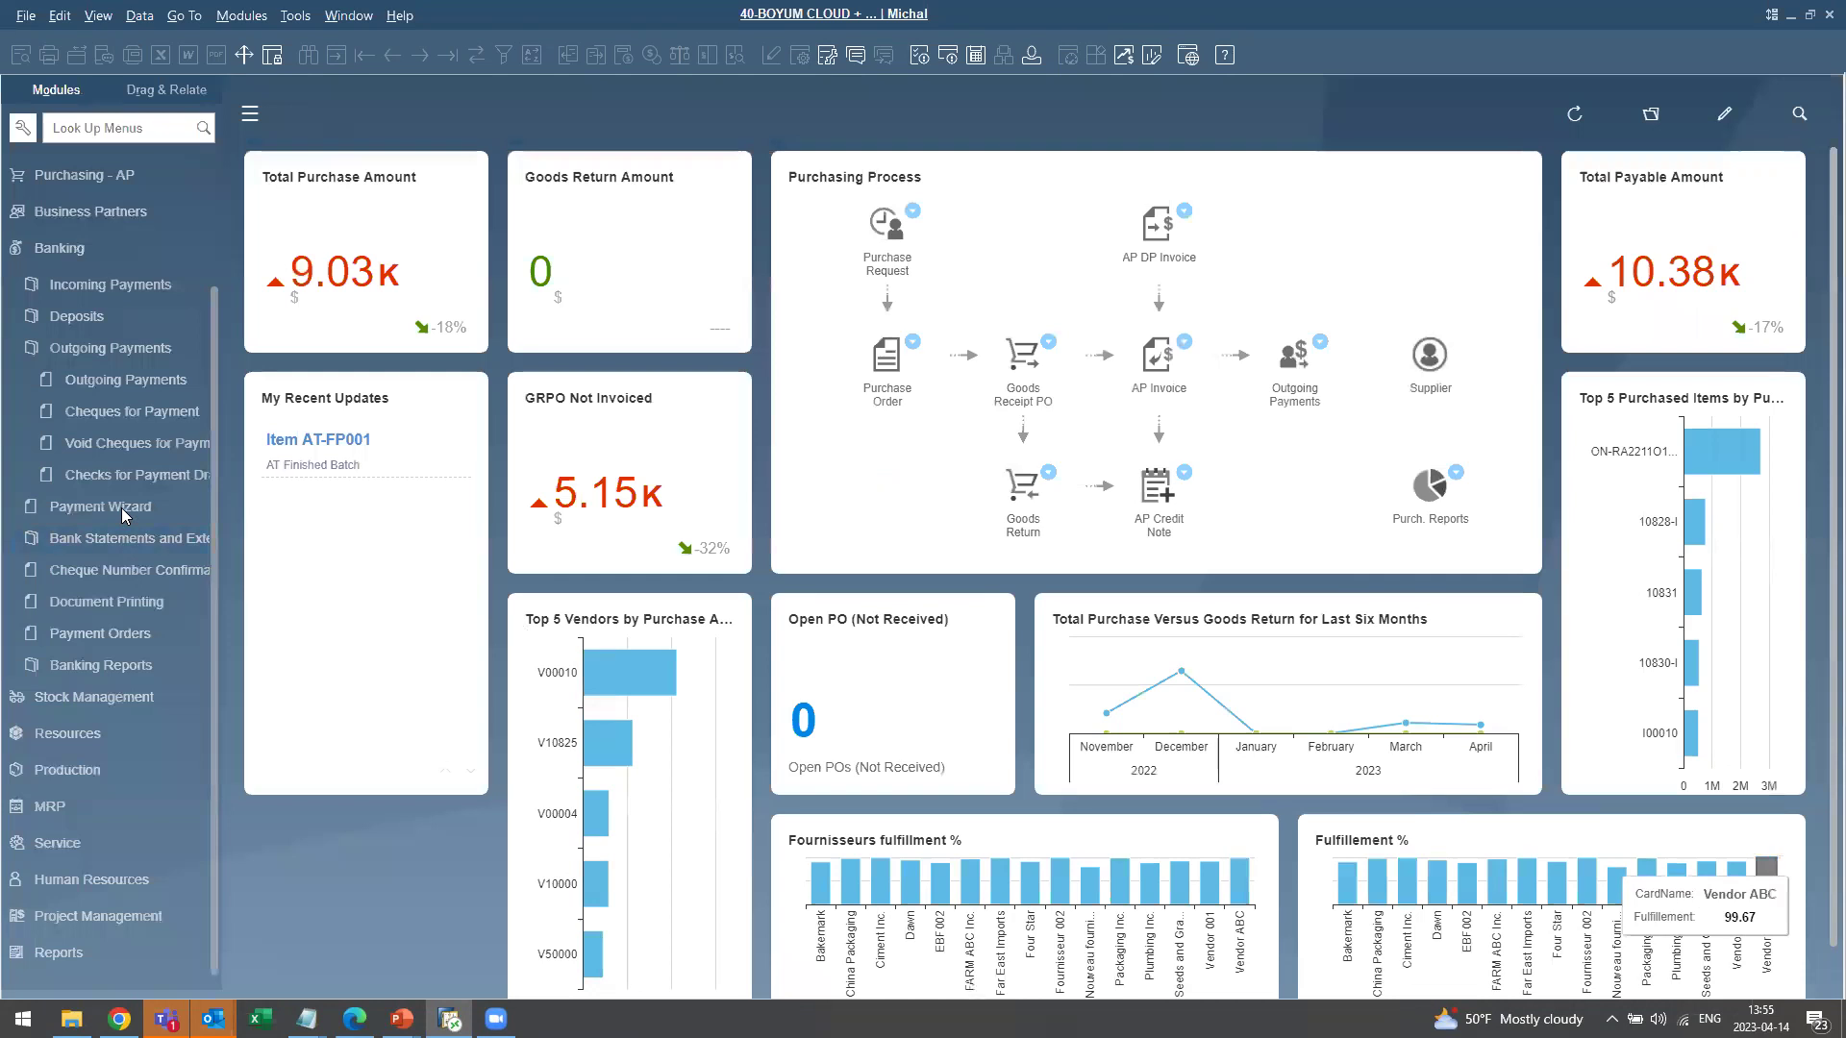
Reopen the Payment Wizard, choose to load a saved payment run and select run Wiz20230414n4.
left_click(121, 507)
left_click(1768, 971)
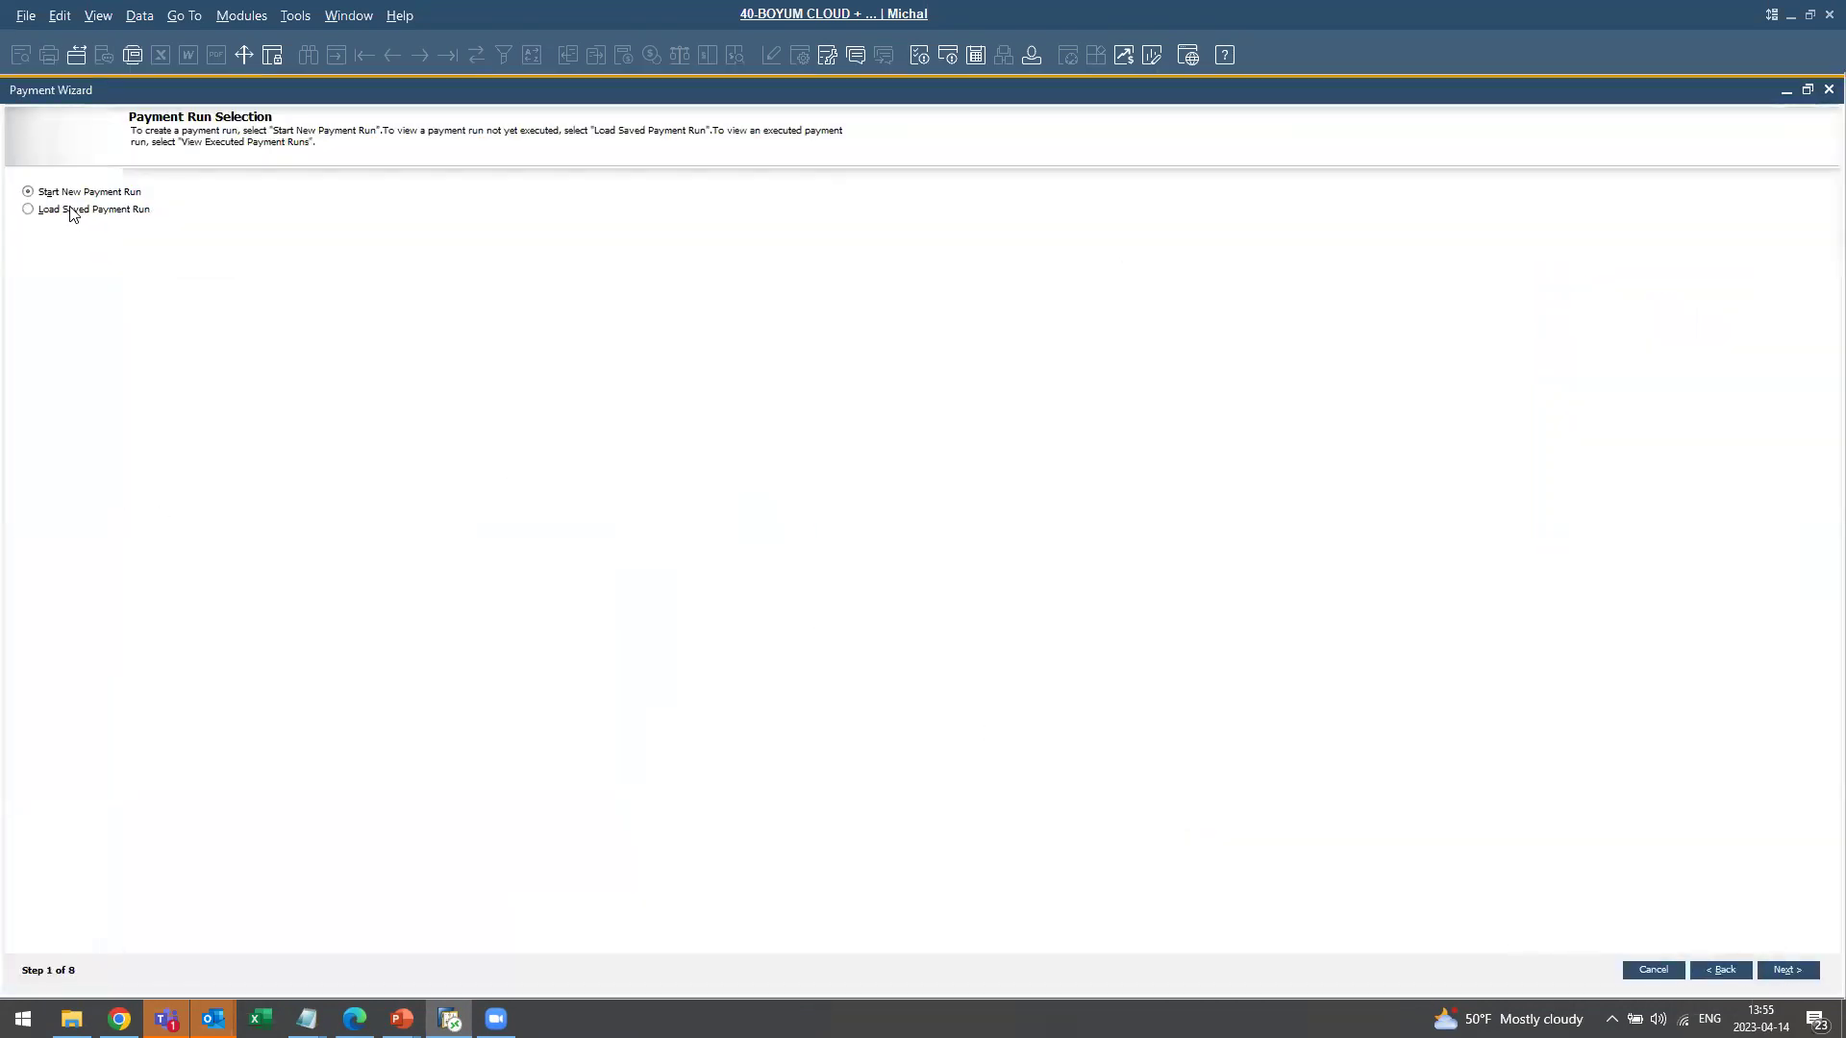
left_click(48, 211)
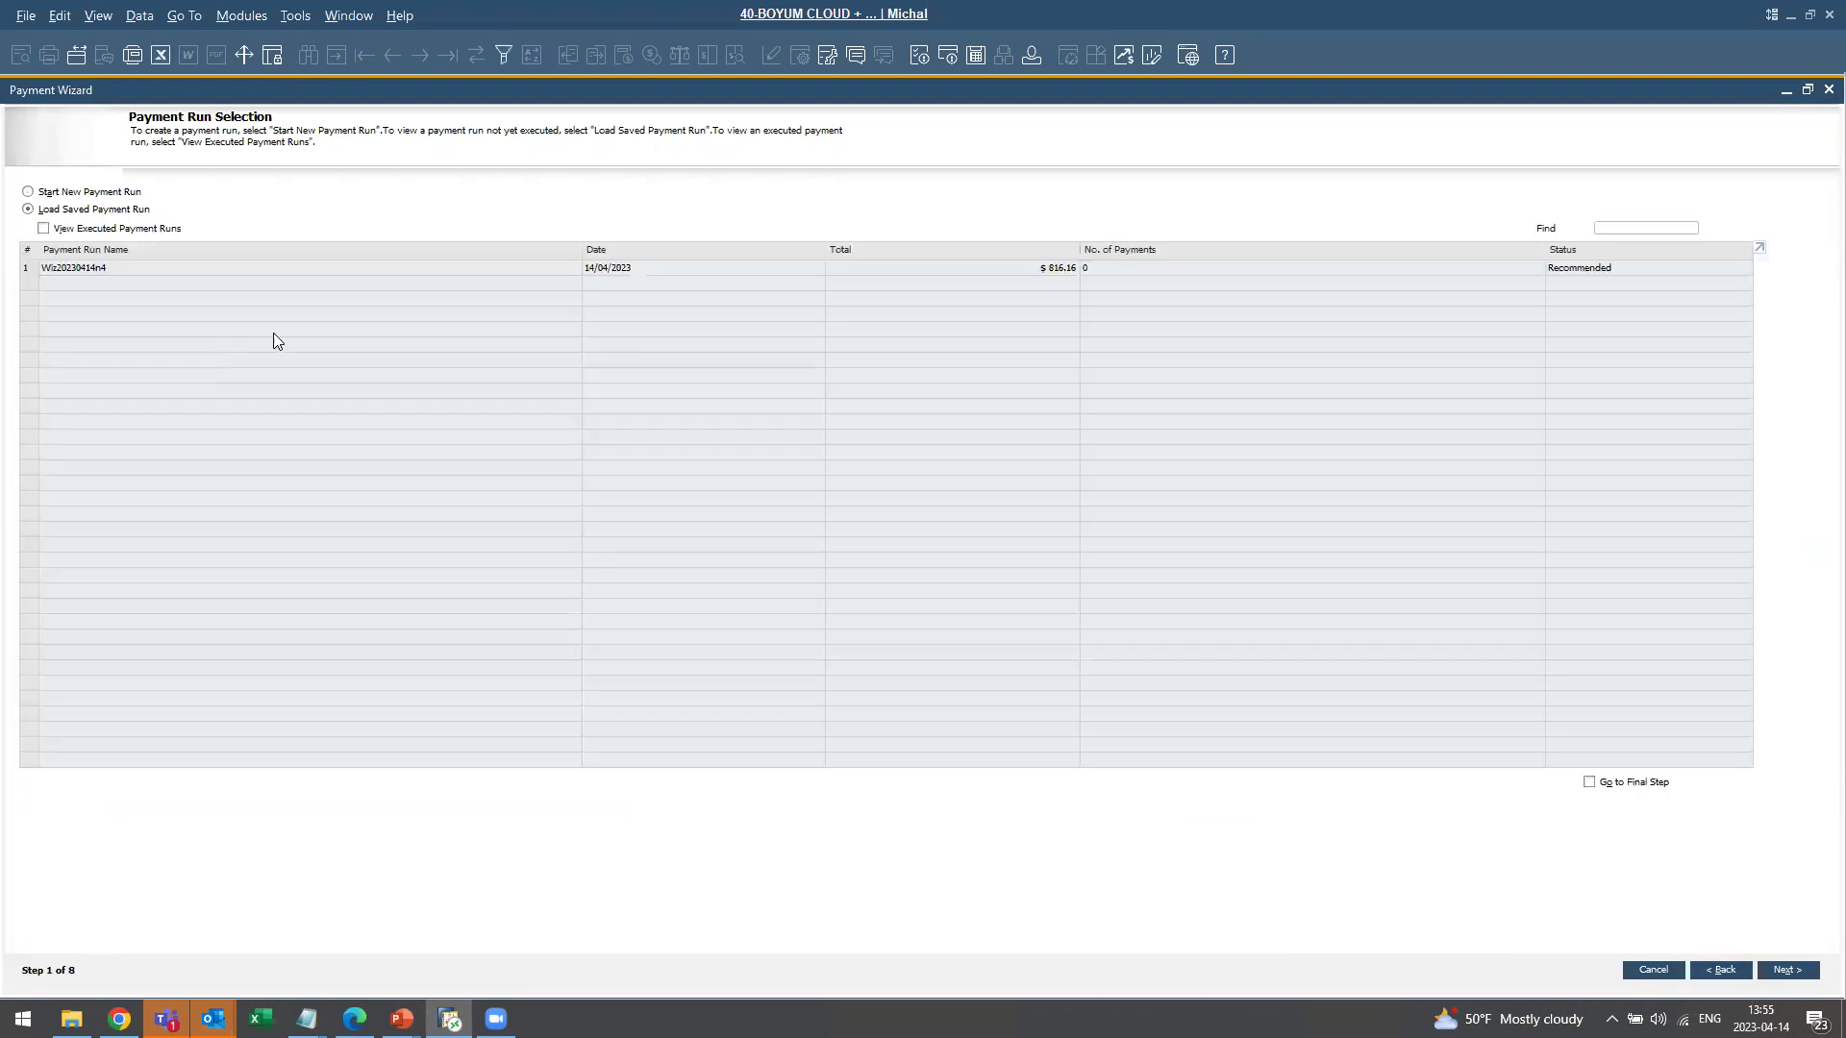
left_click(926, 272)
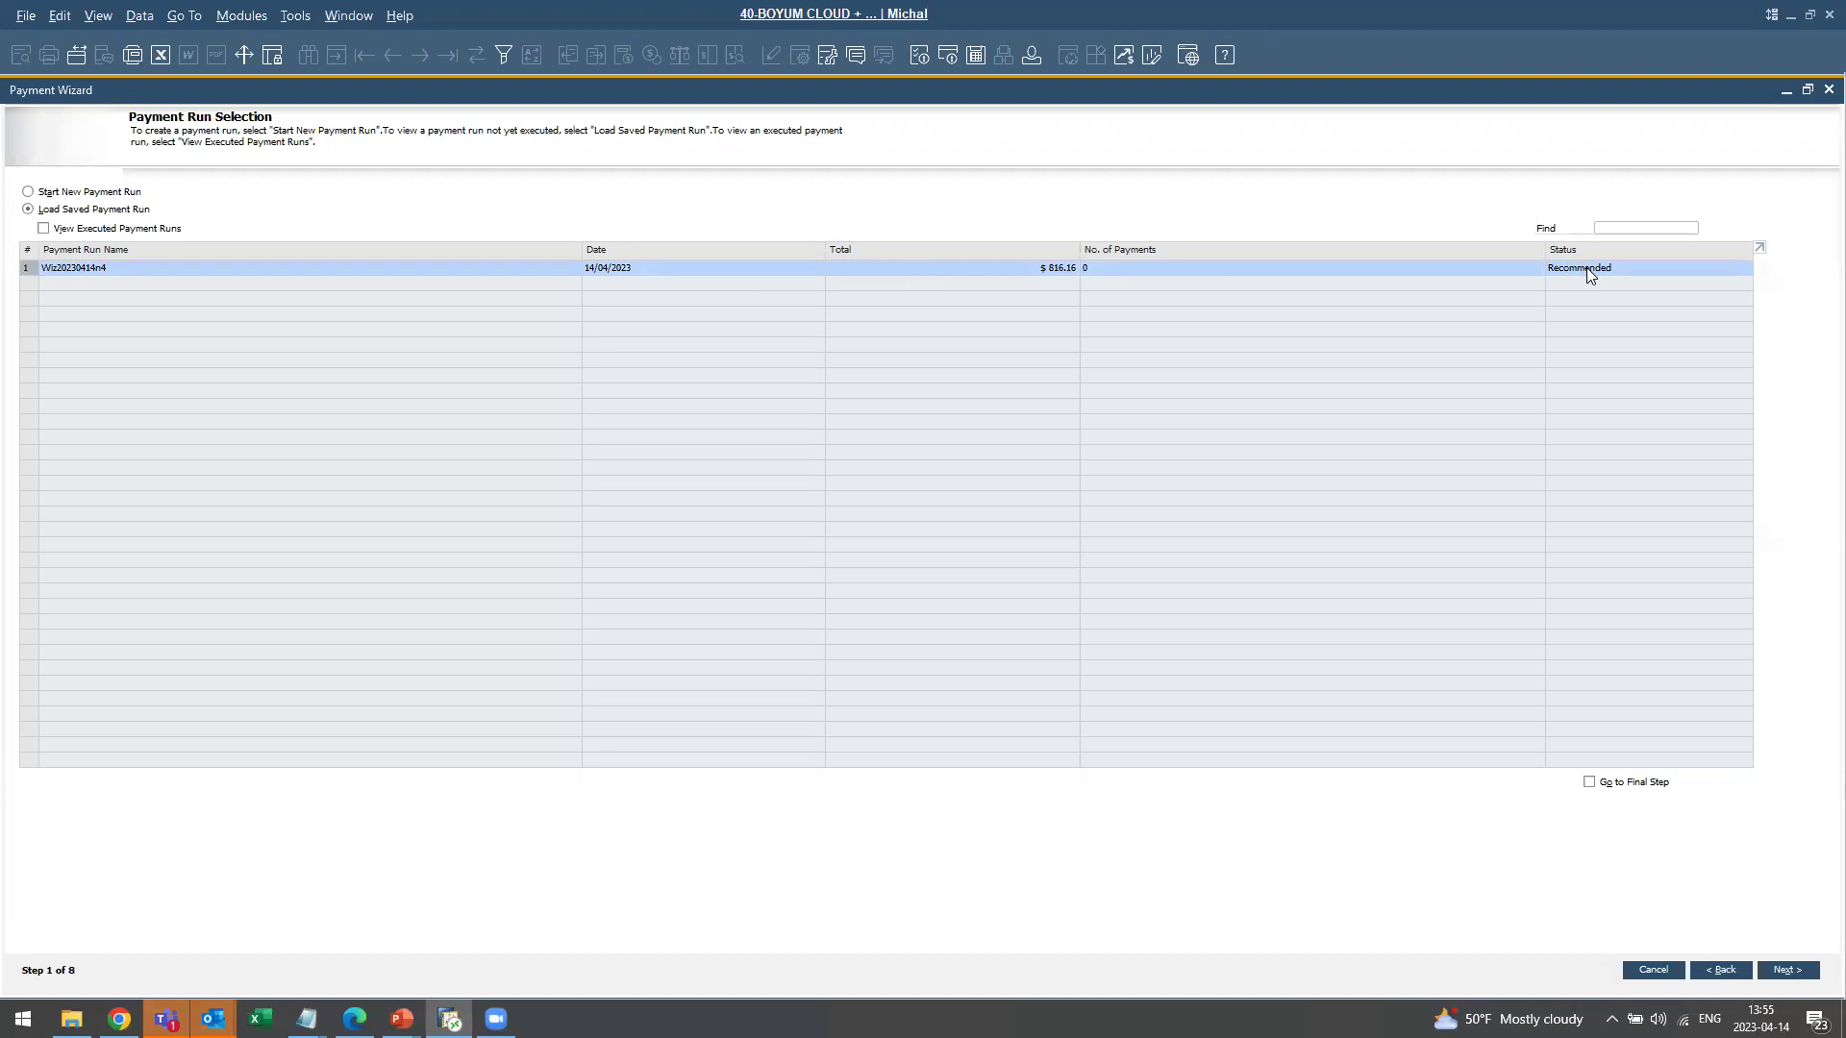
Examine the actions available for the saved payment run and the list of executed payment runs.
right_click(565, 270)
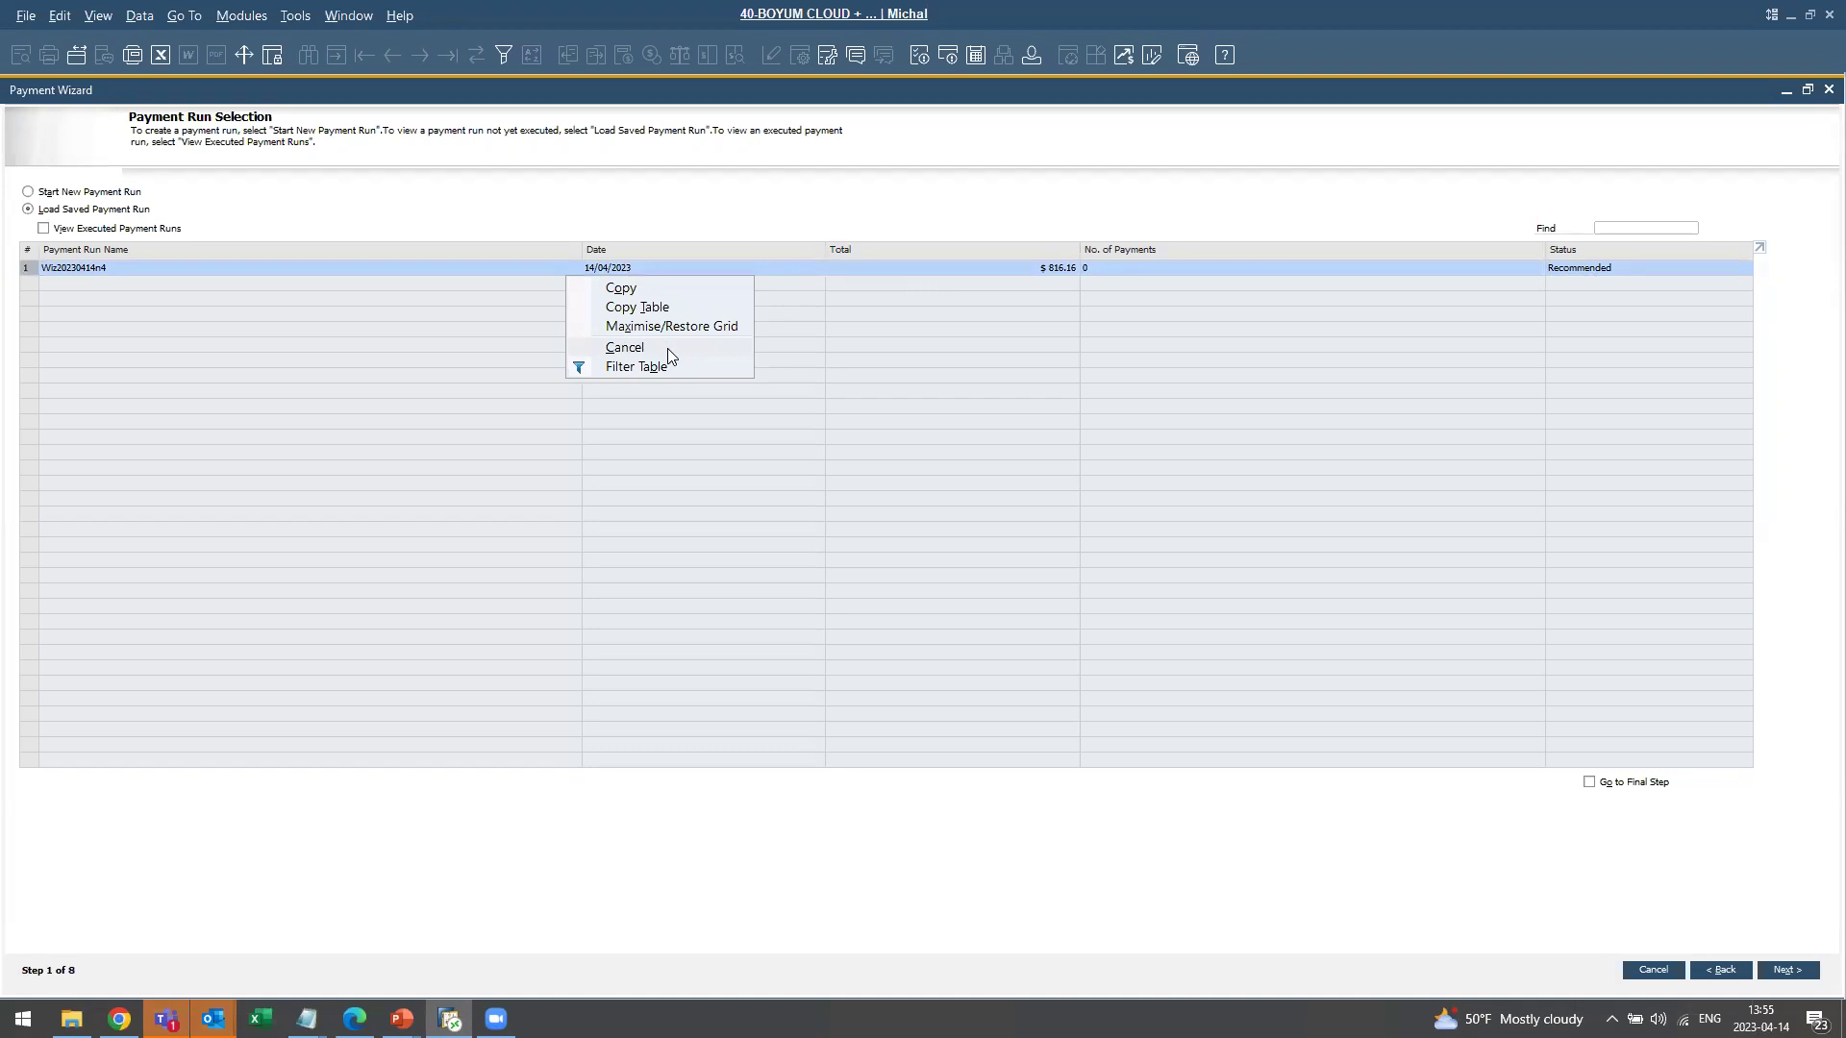
left_click(671, 198)
left_click(44, 230)
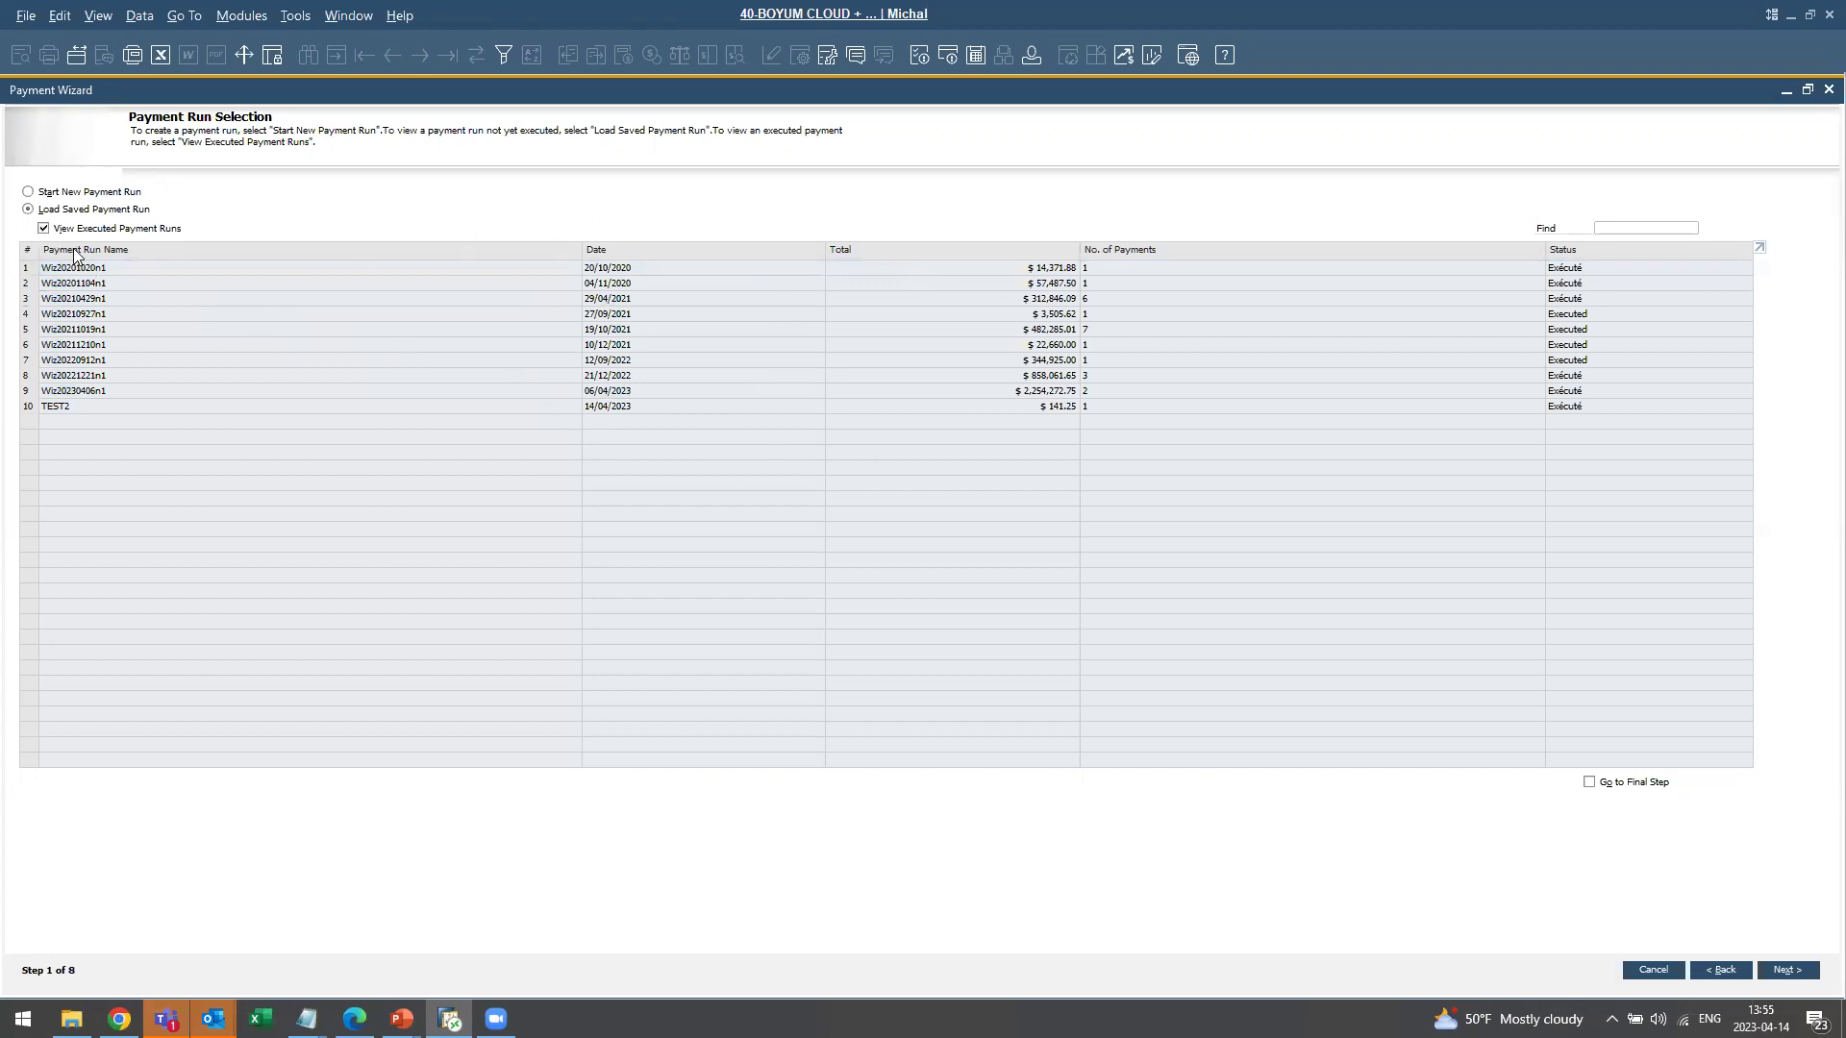
left_click(44, 227)
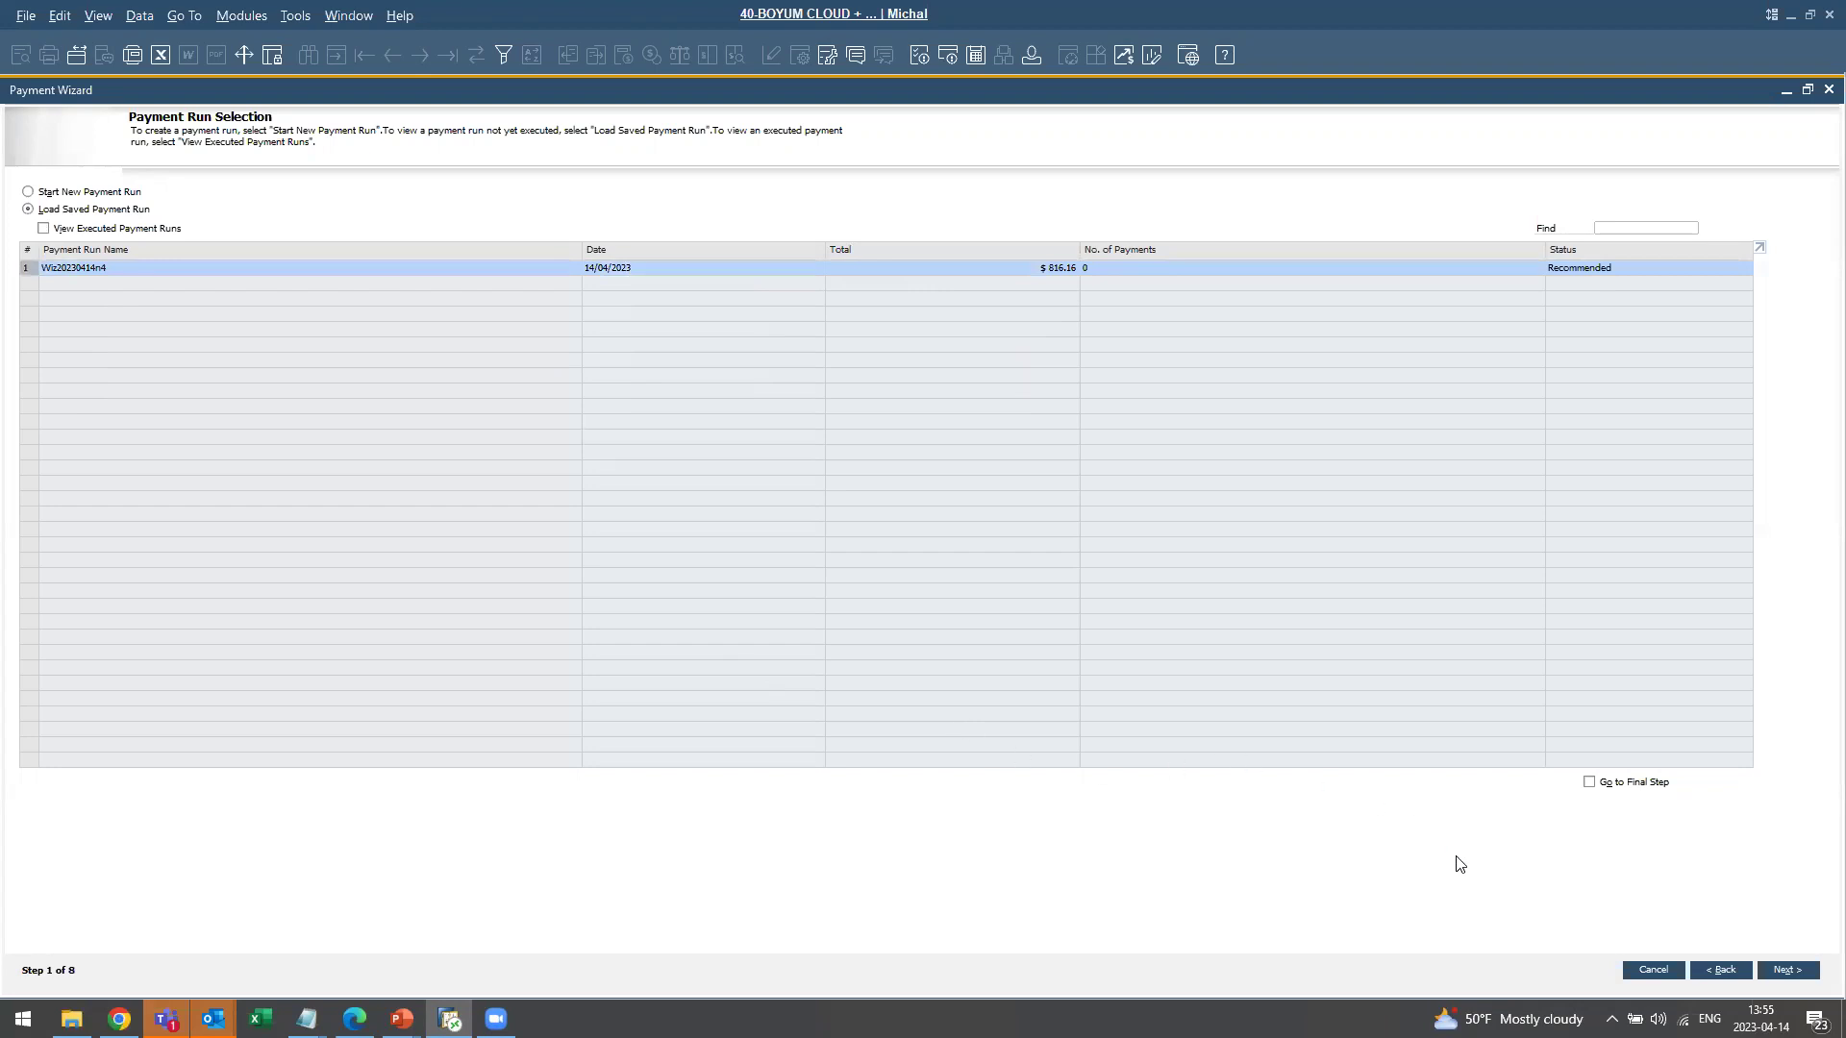
Load the saved payment run, advance through its criteria to the Recommendation Report and expand all its transactions.
left_click(1590, 782)
left_click(1788, 971)
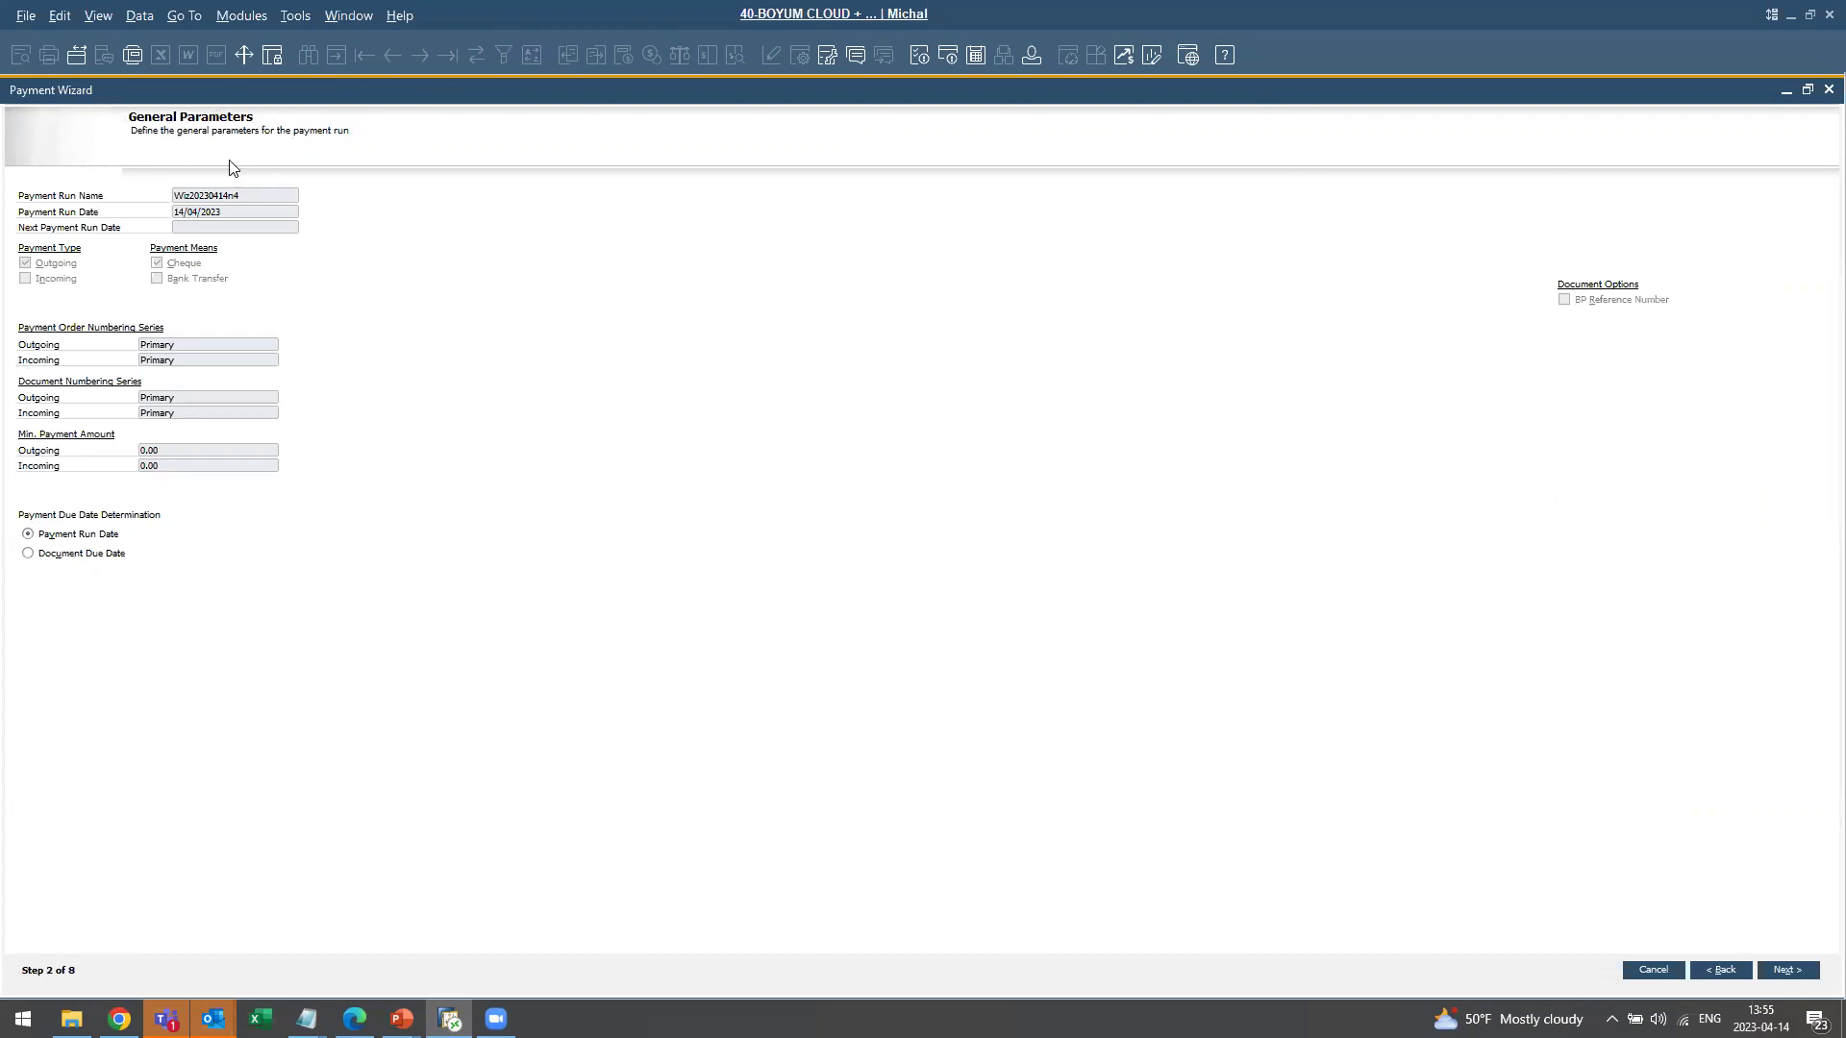
left_click(1786, 971)
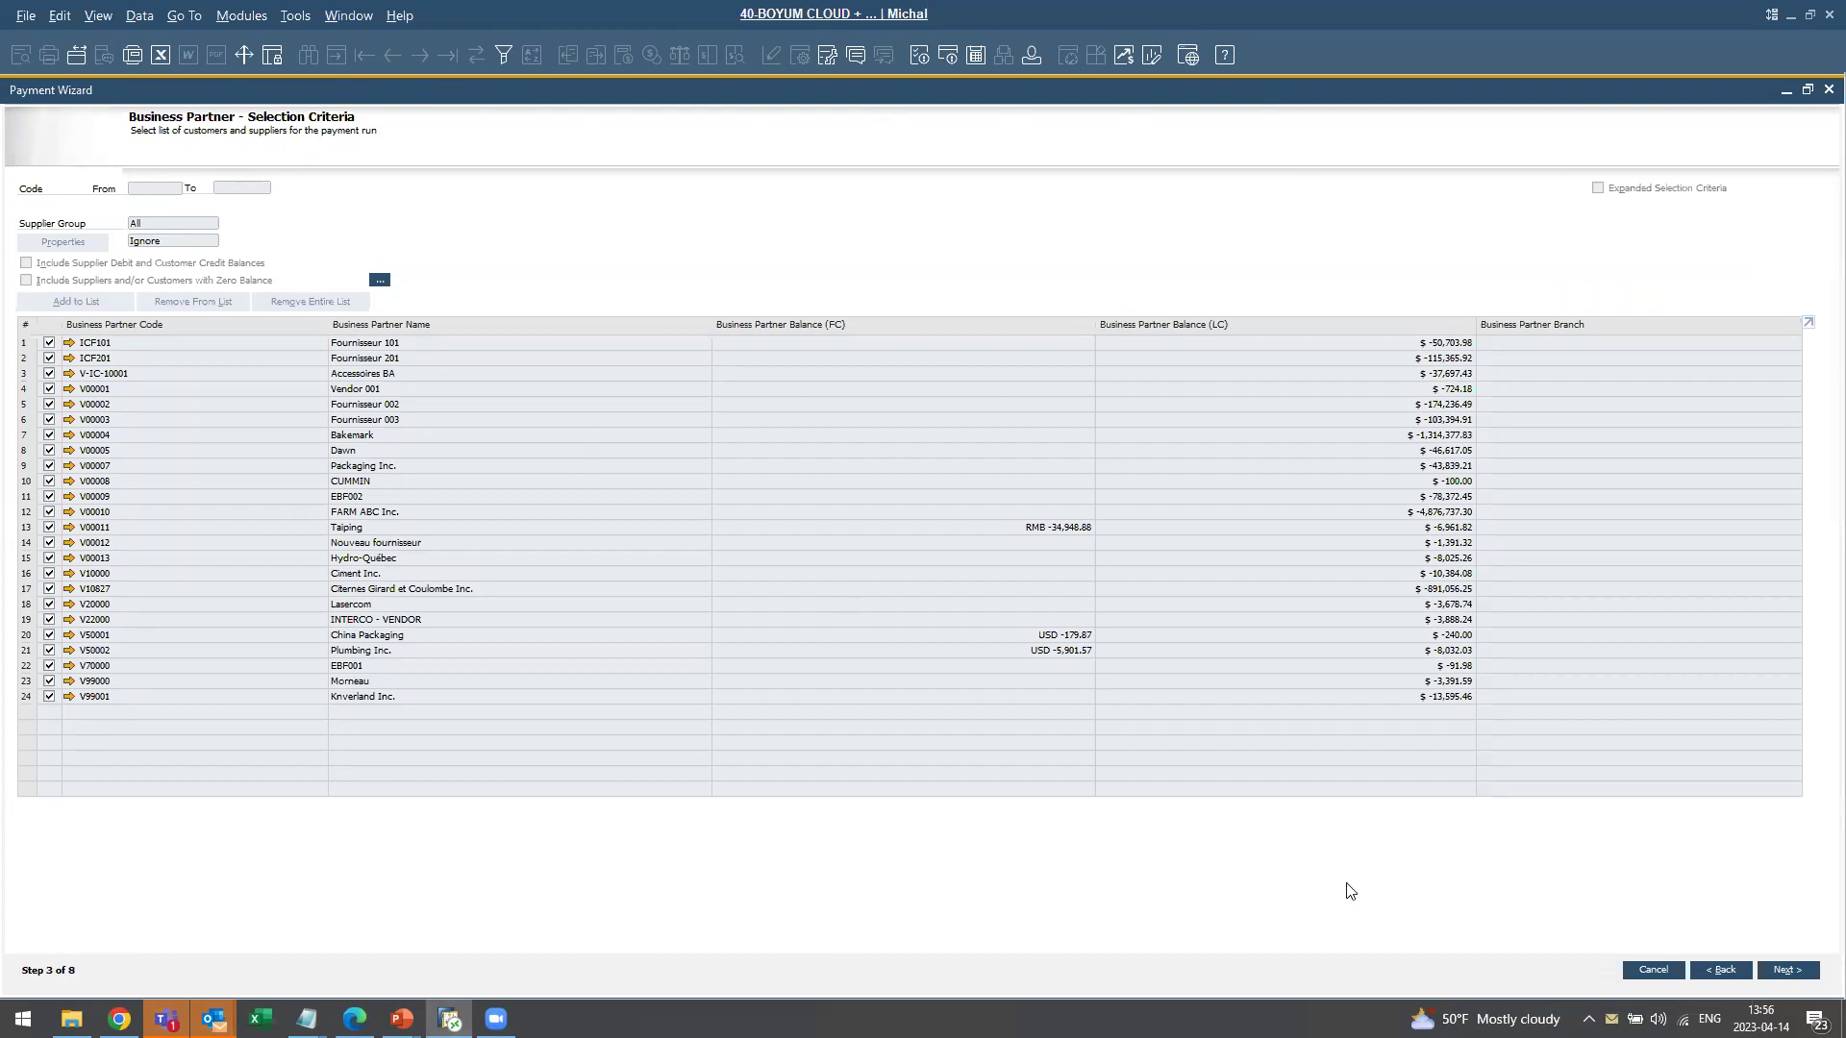
left_click(1785, 971)
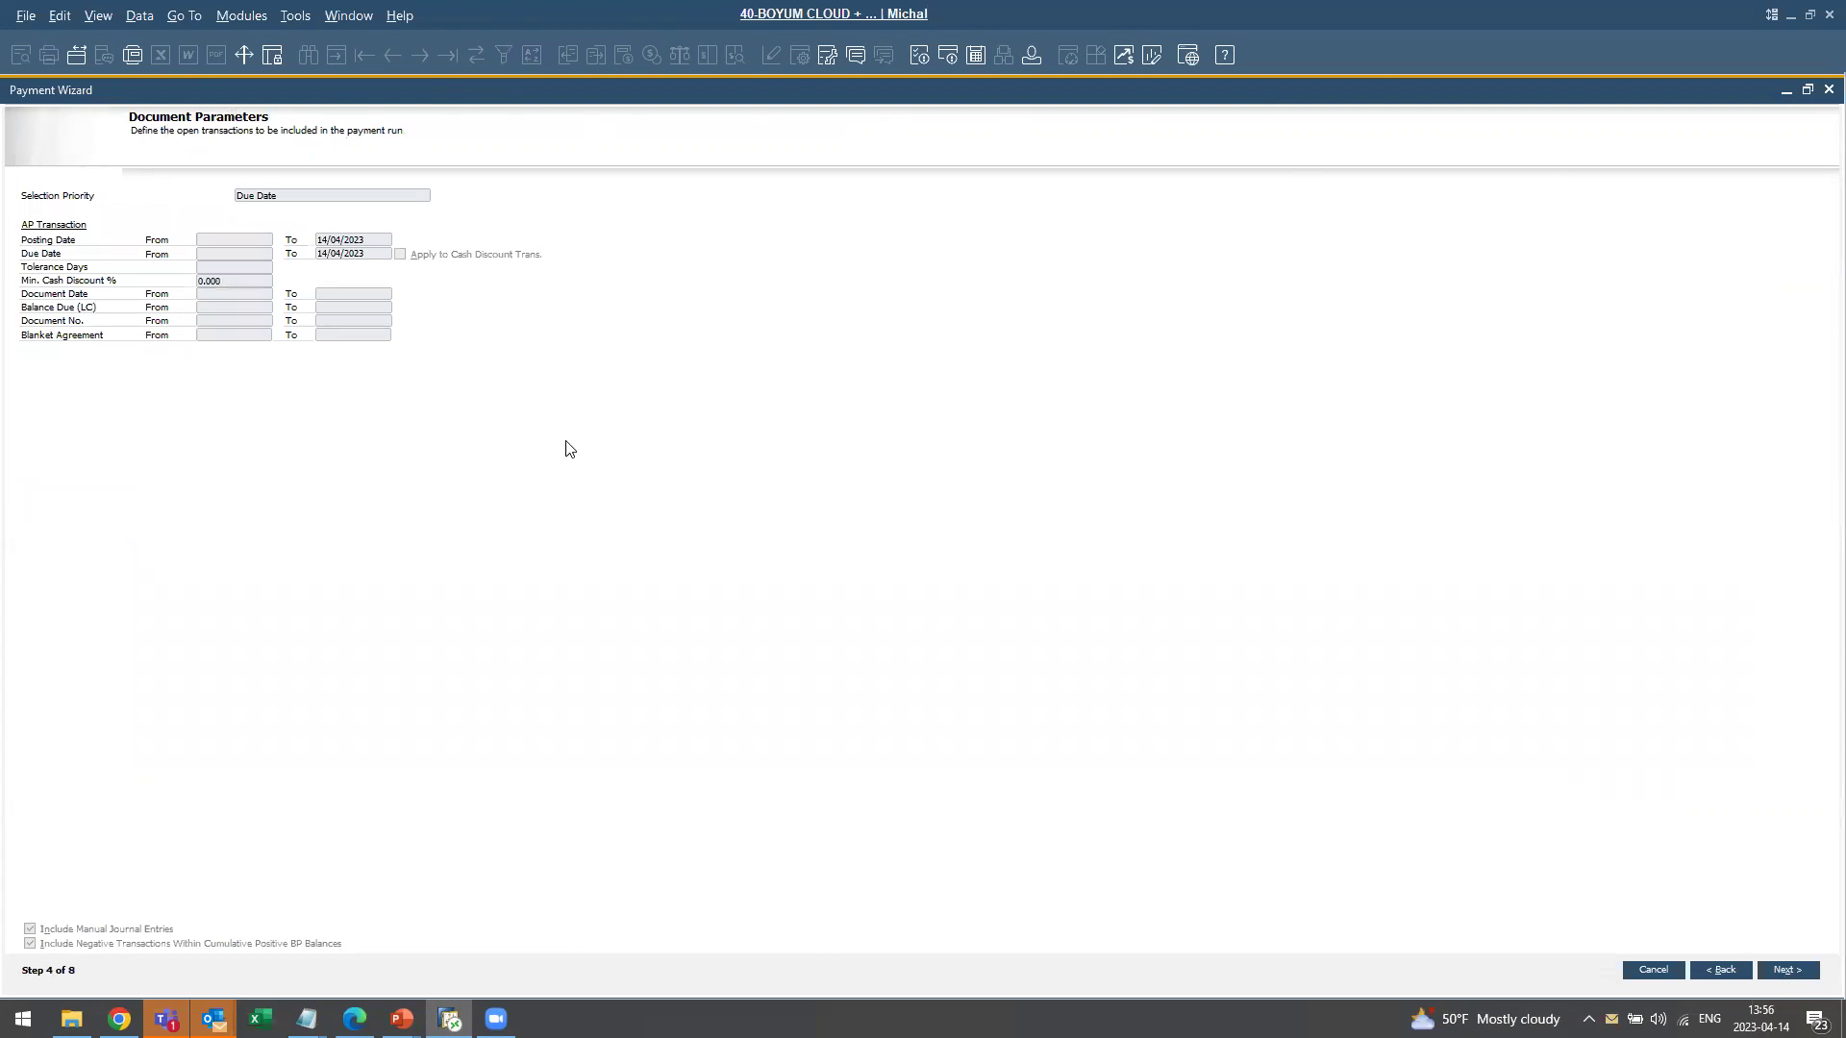
left_click(1780, 973)
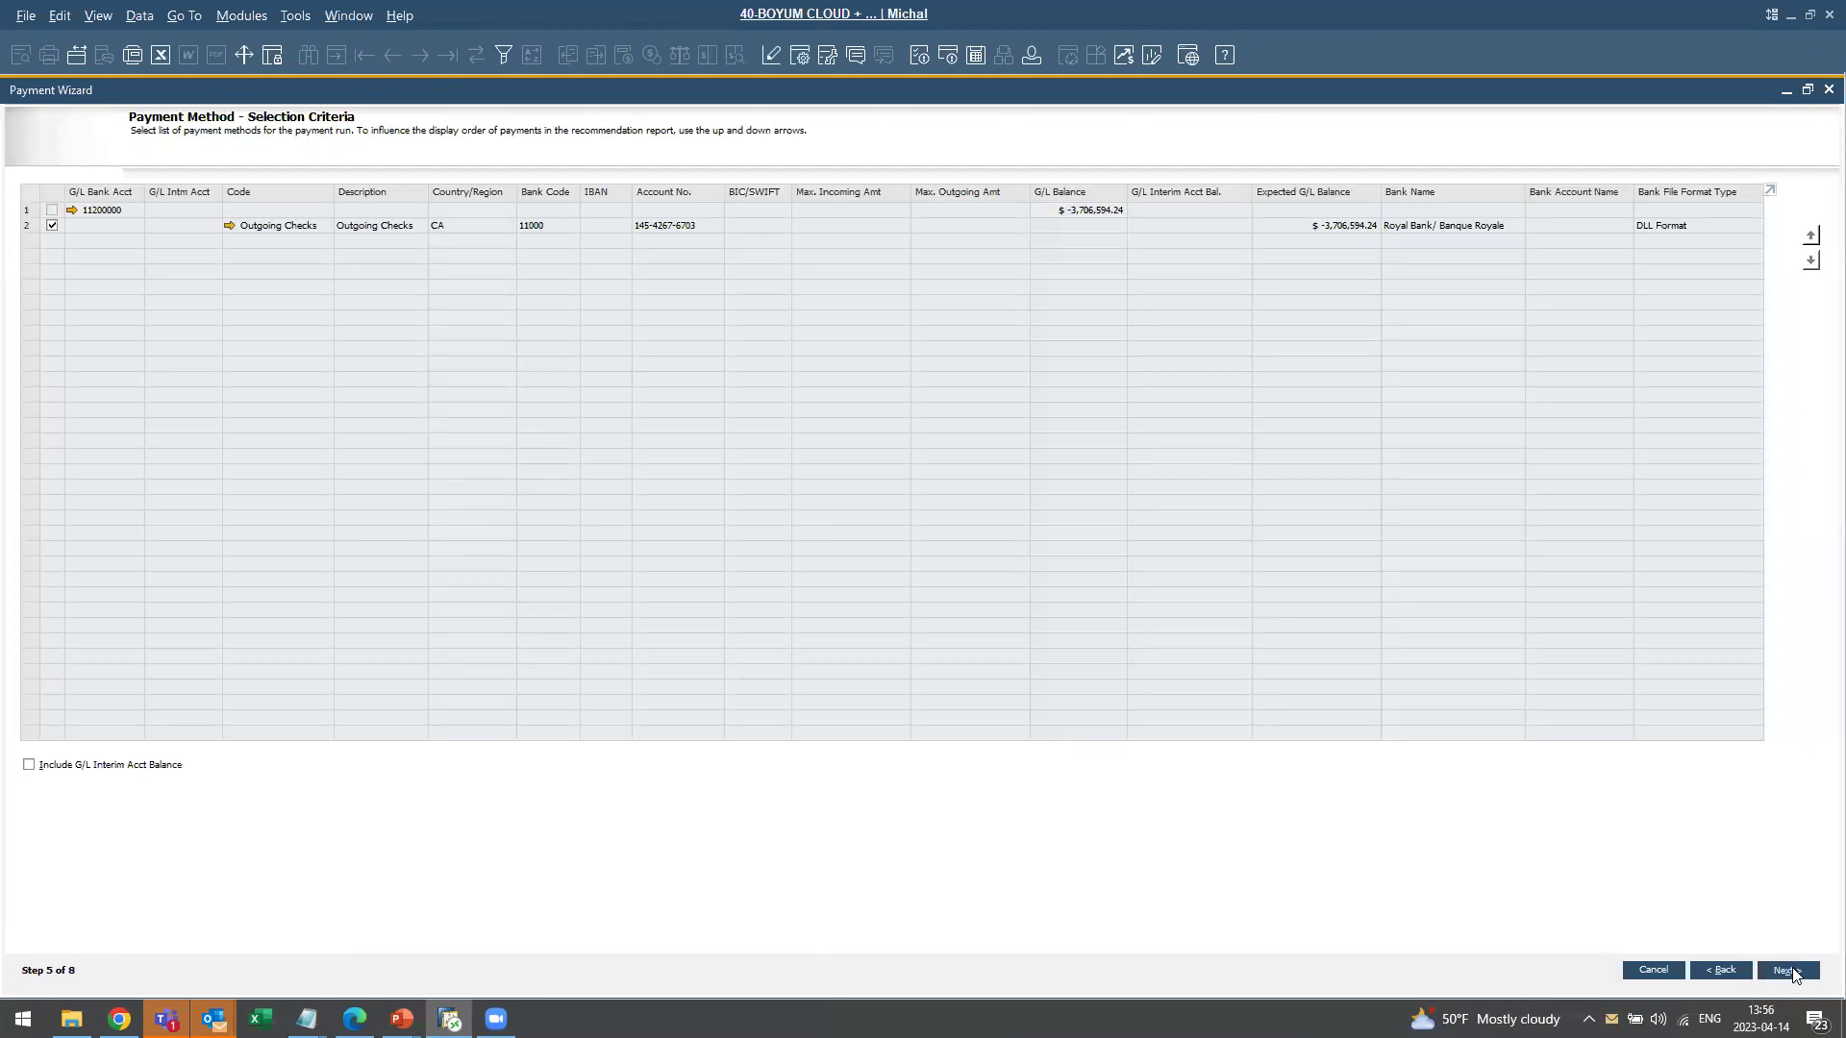
left_click(1794, 975)
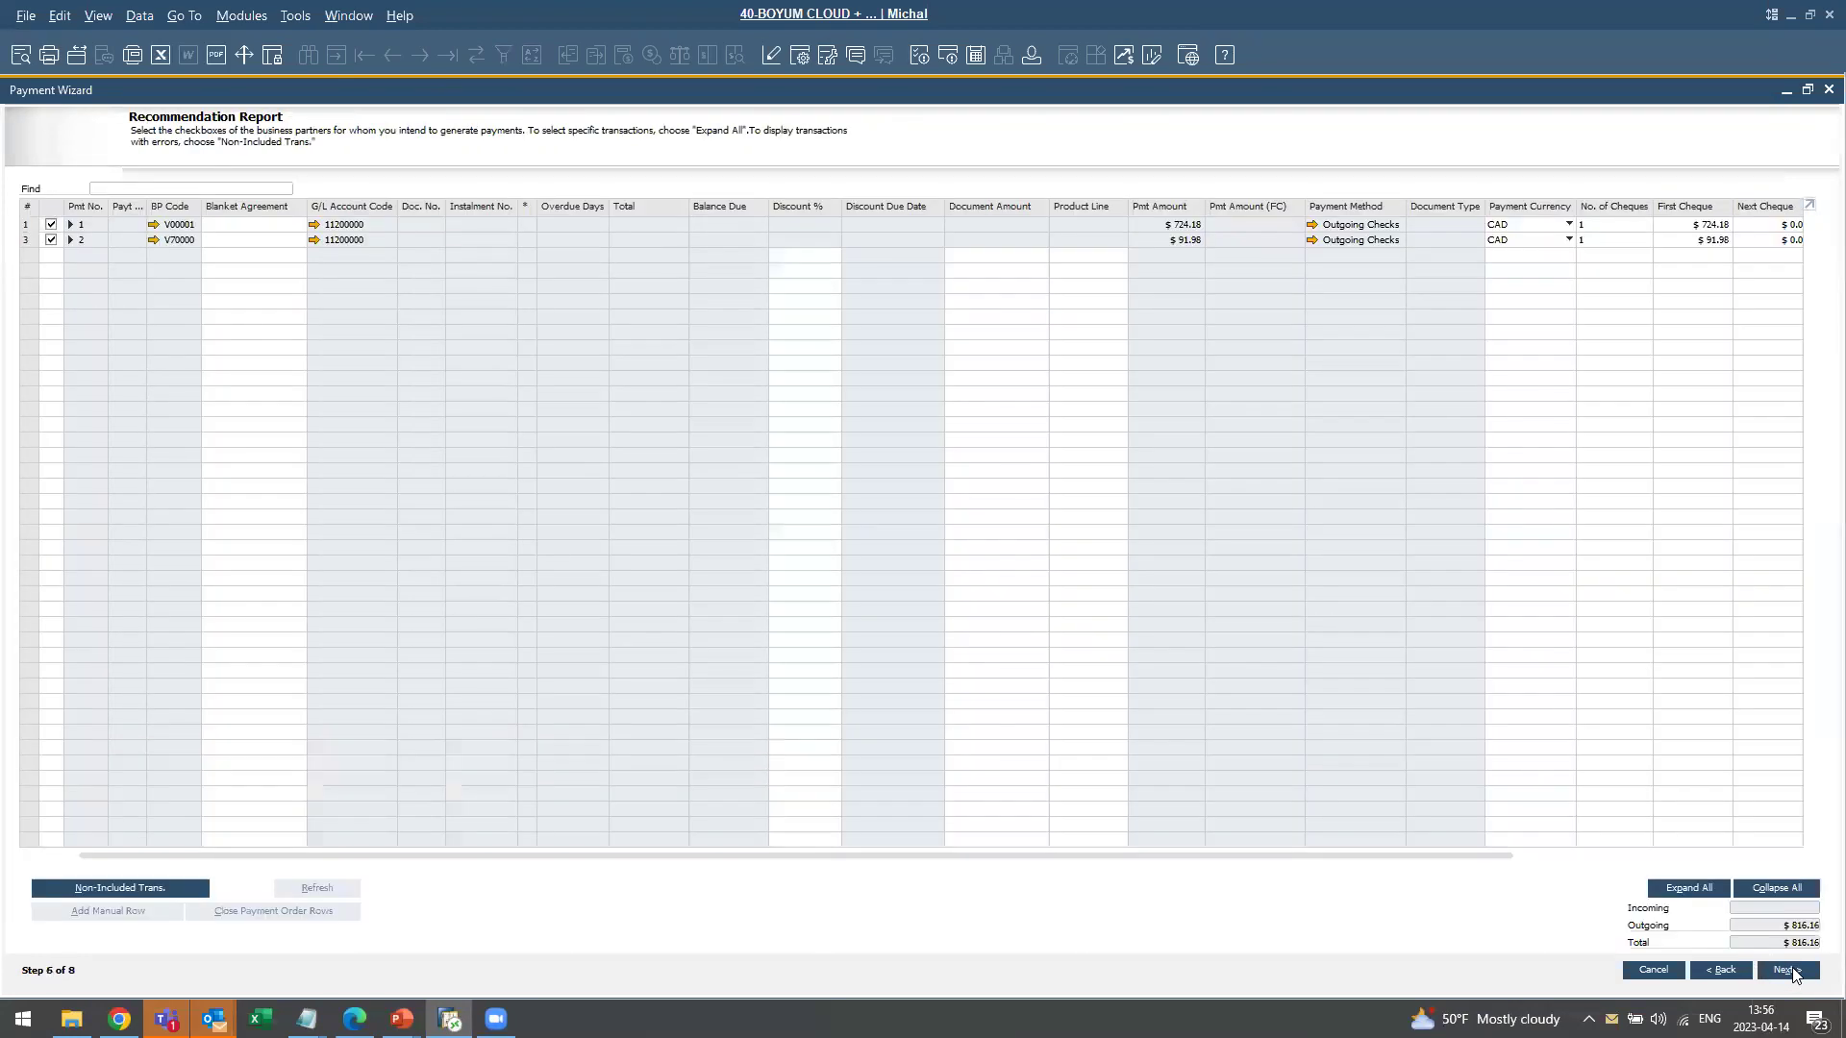
left_click(1695, 893)
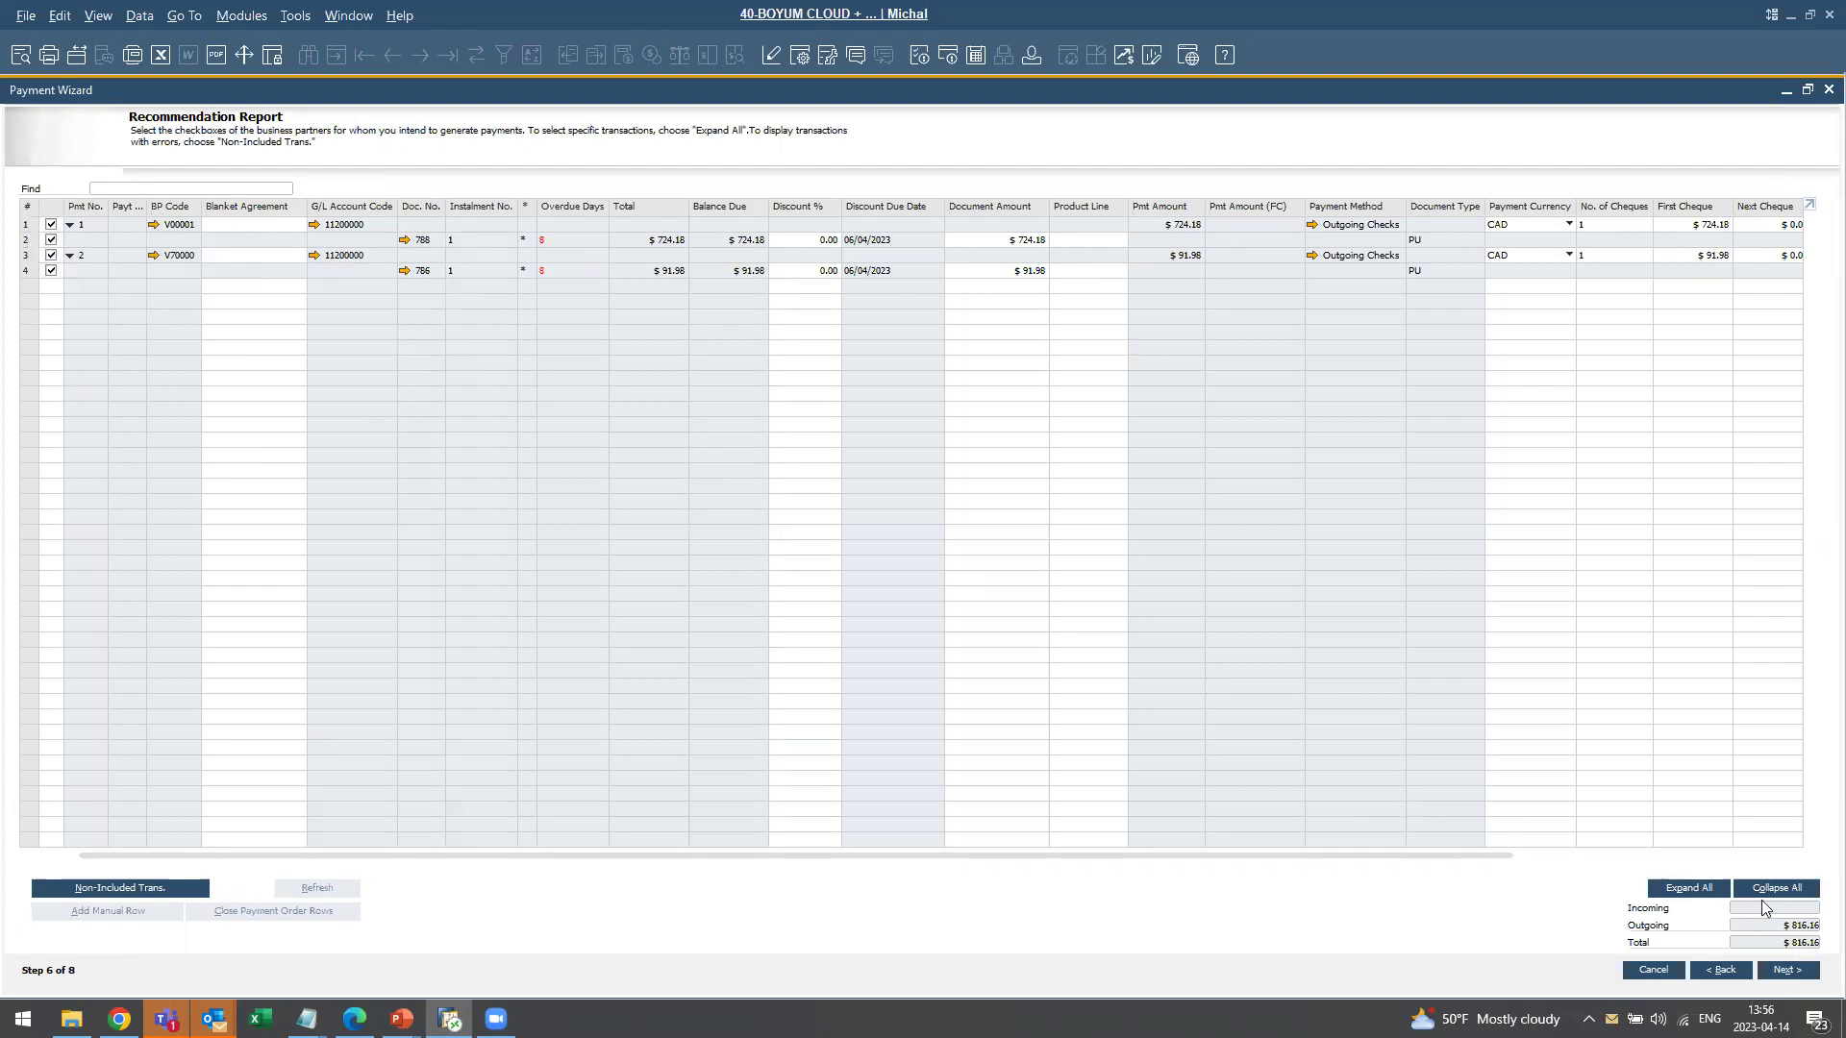
Continue to the Save Options and execute the payment run to generate the payment documents.
left_click(1801, 971)
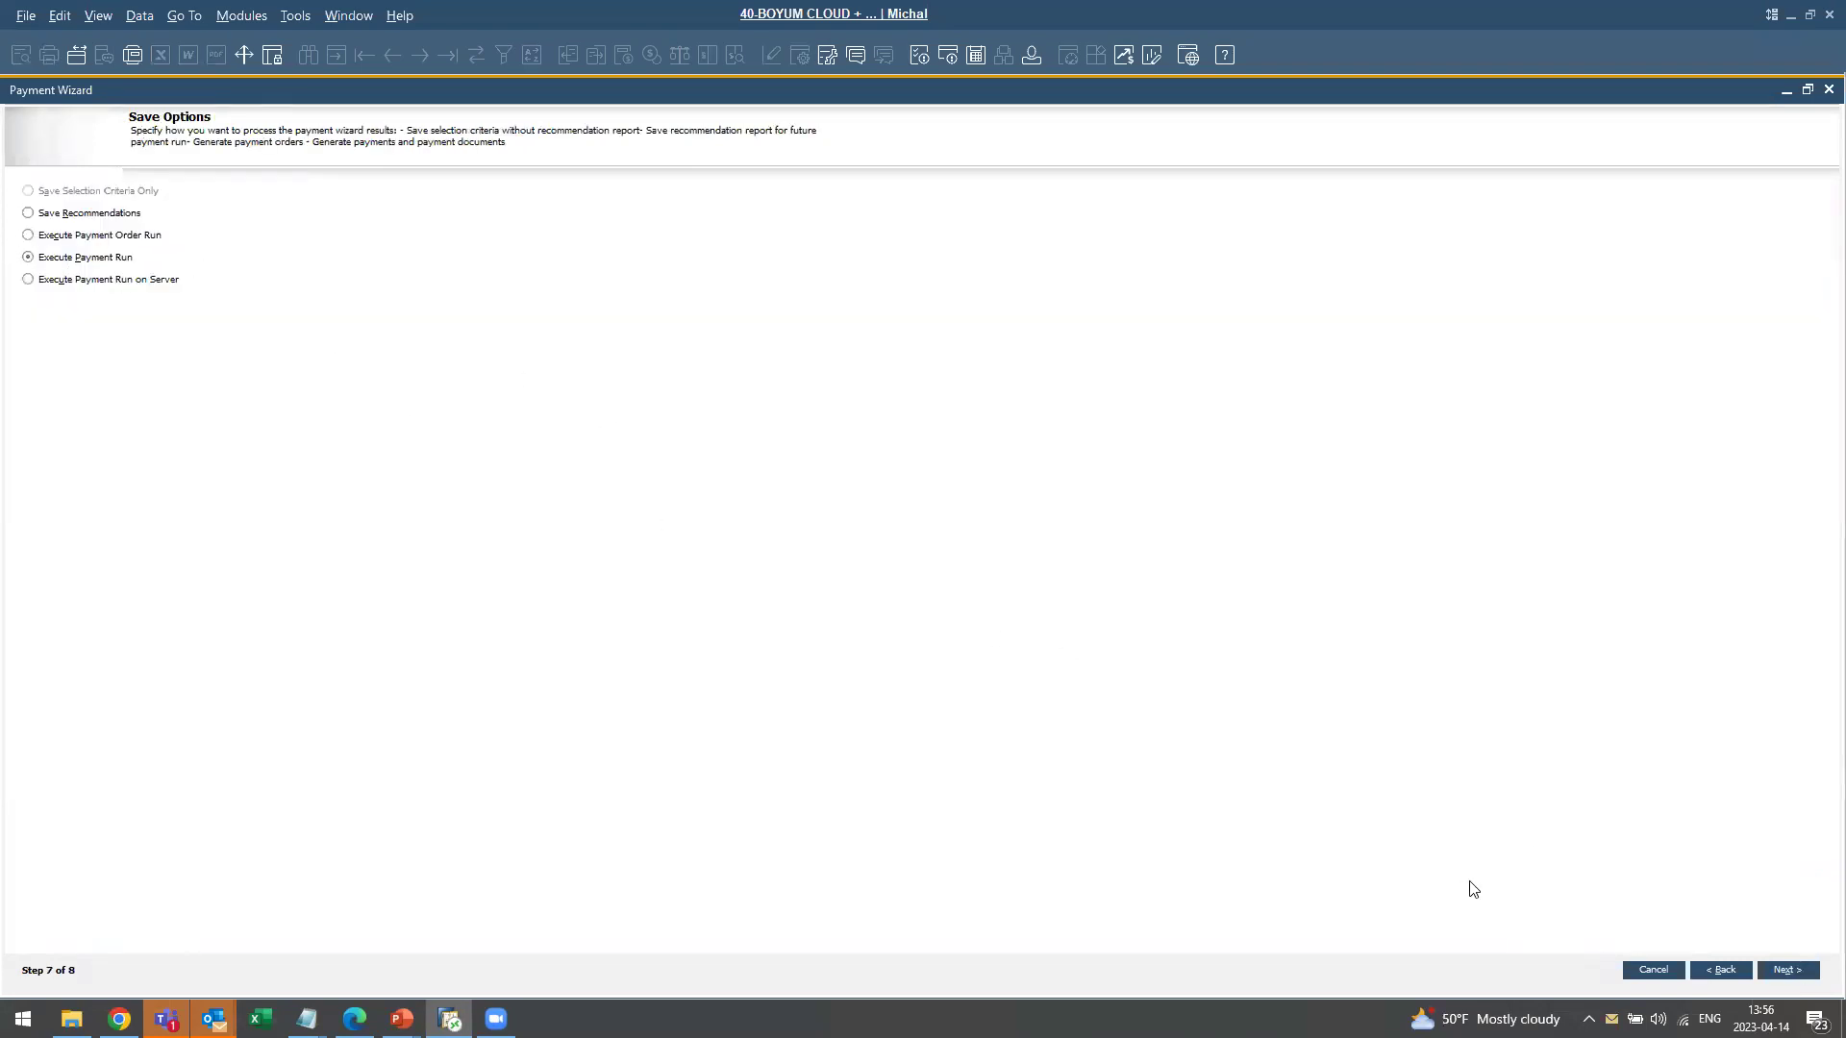
left_click(1783, 971)
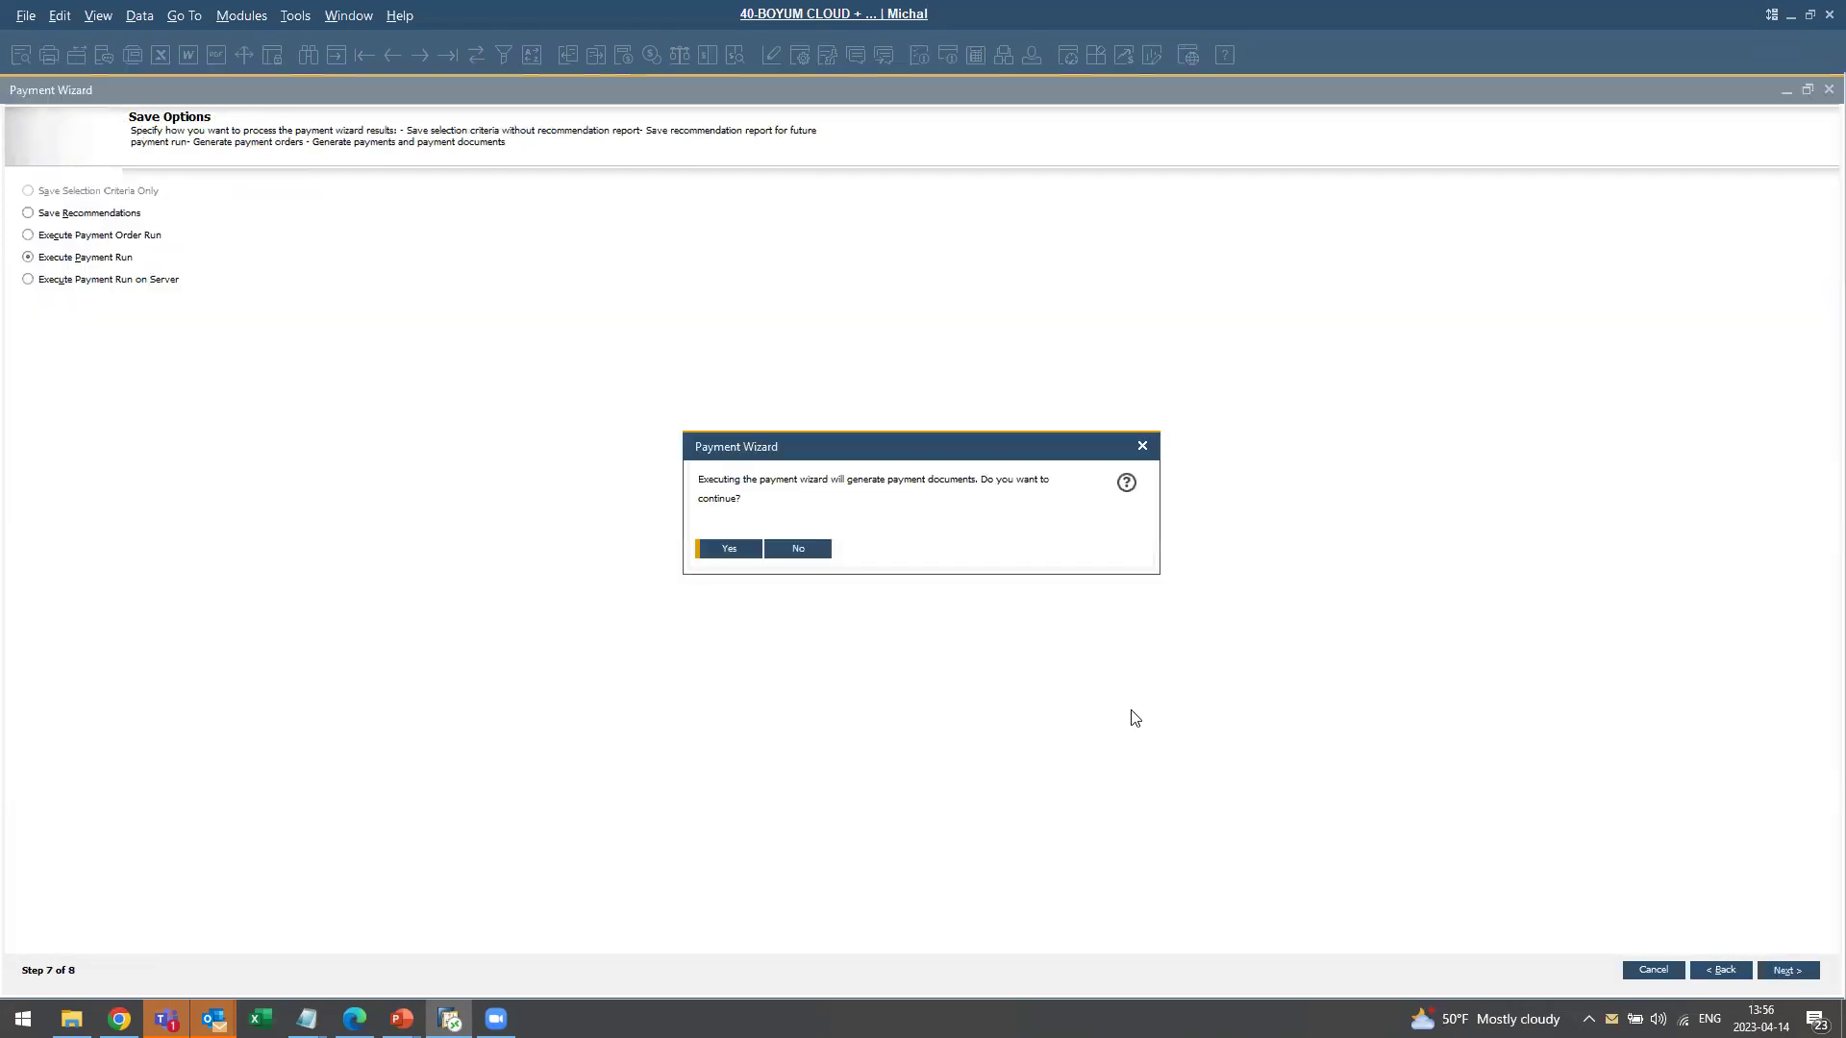
key("Return")
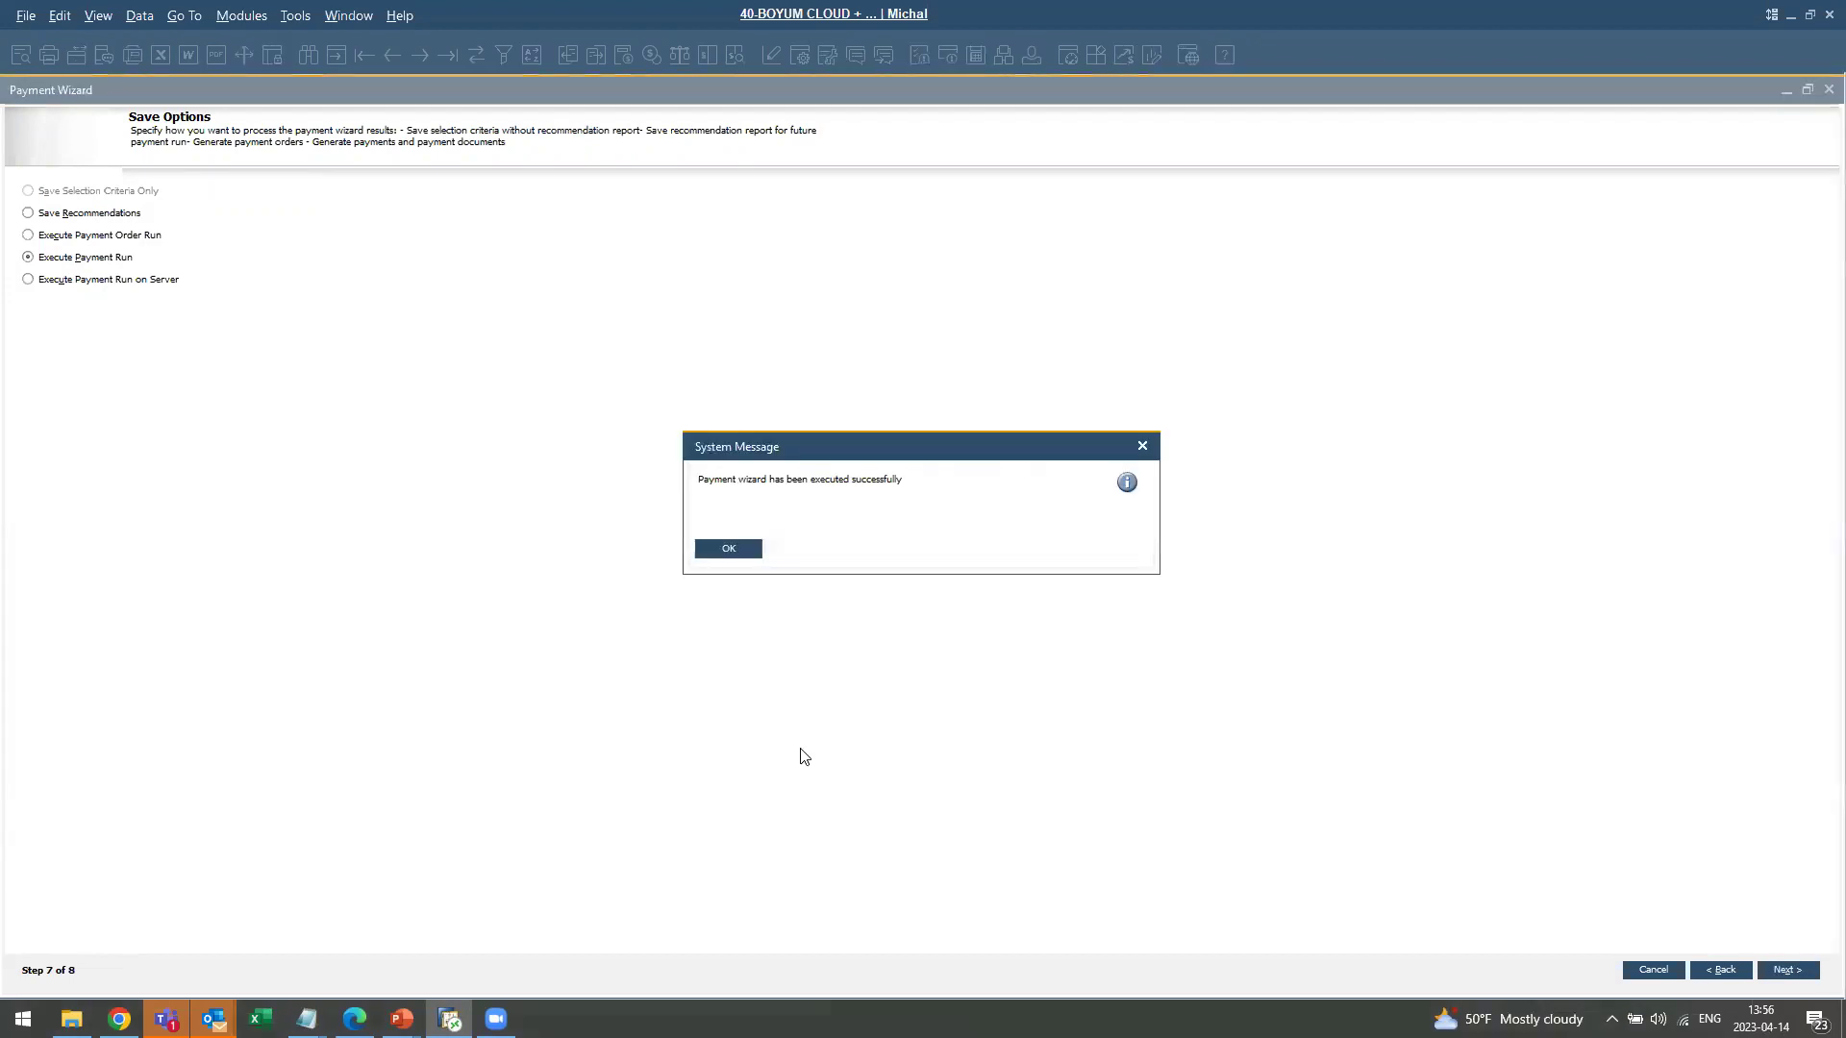
left_click(730, 550)
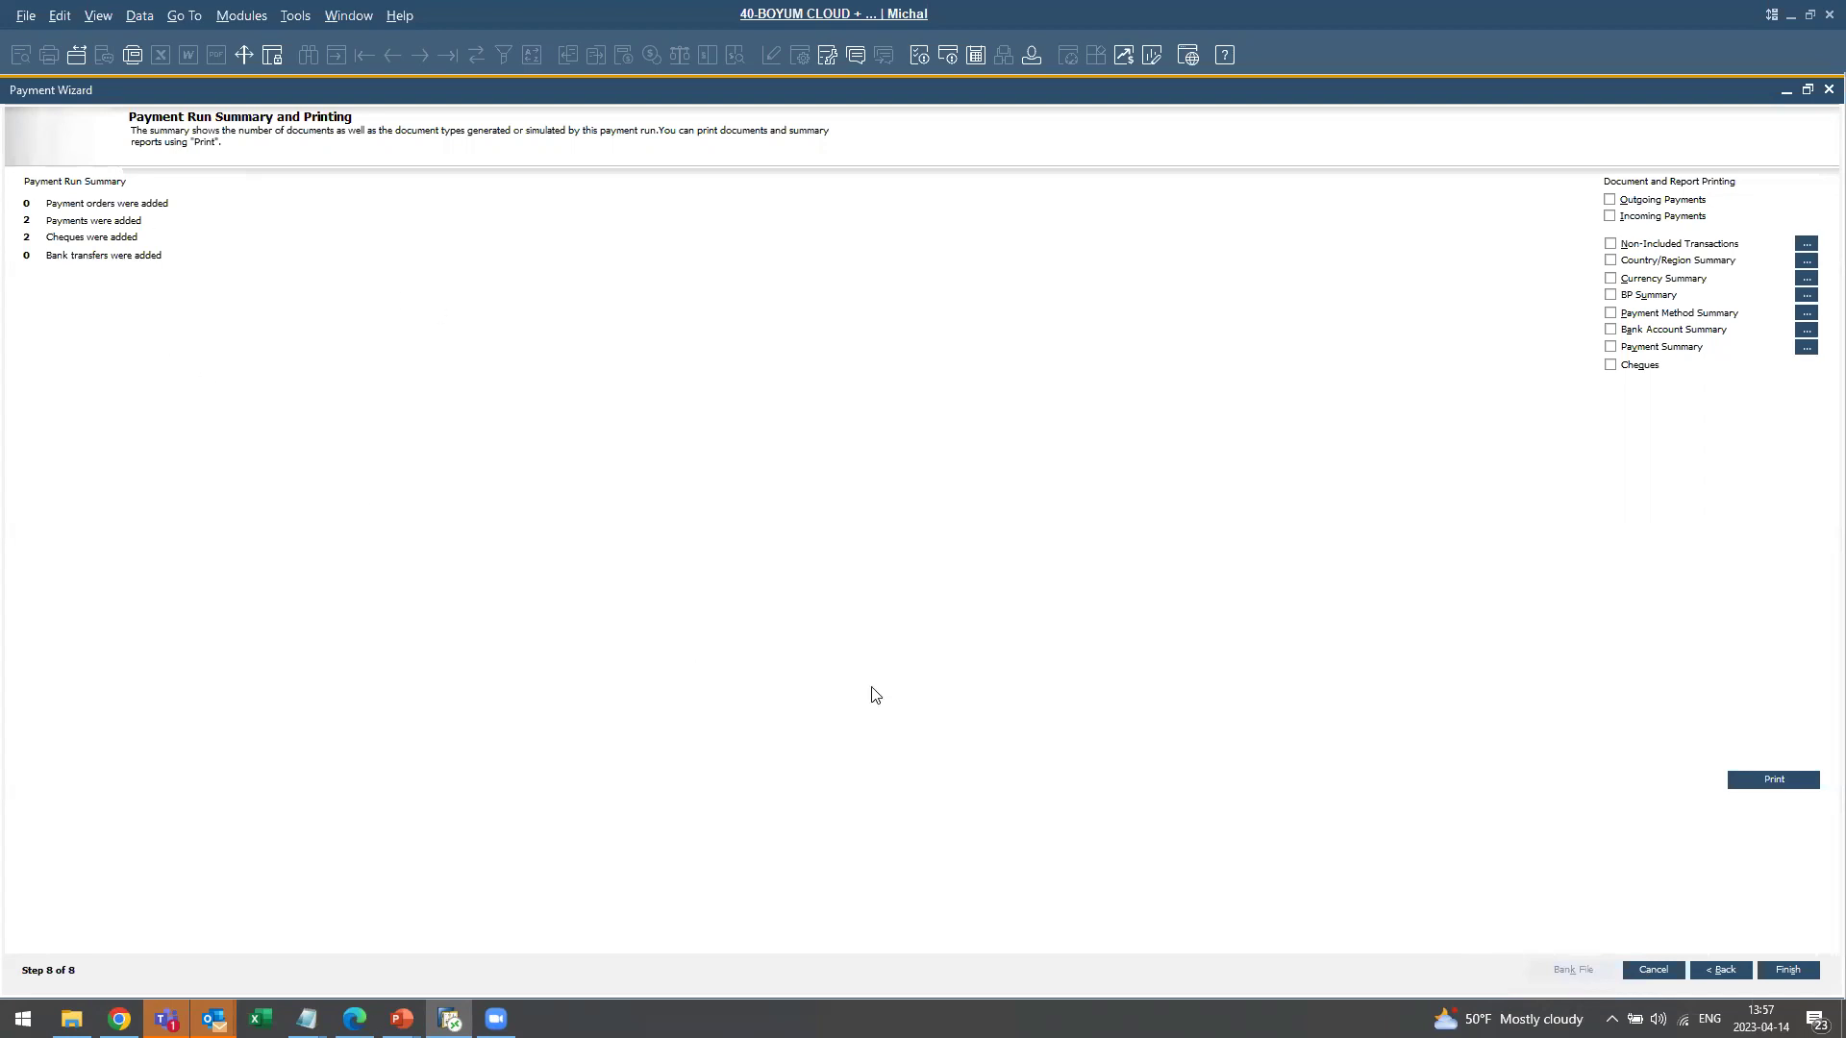
Review the Outgoing Payments and BP Summary printing options in the Payment Run Summary and Printing step.
left_click(1610, 200)
left_click(1611, 202)
left_click(1611, 297)
Shrink the Payment Wizard window and review the last two cheque records in Cheques for Payment, closing that window when finished.
double_click(1566, 90)
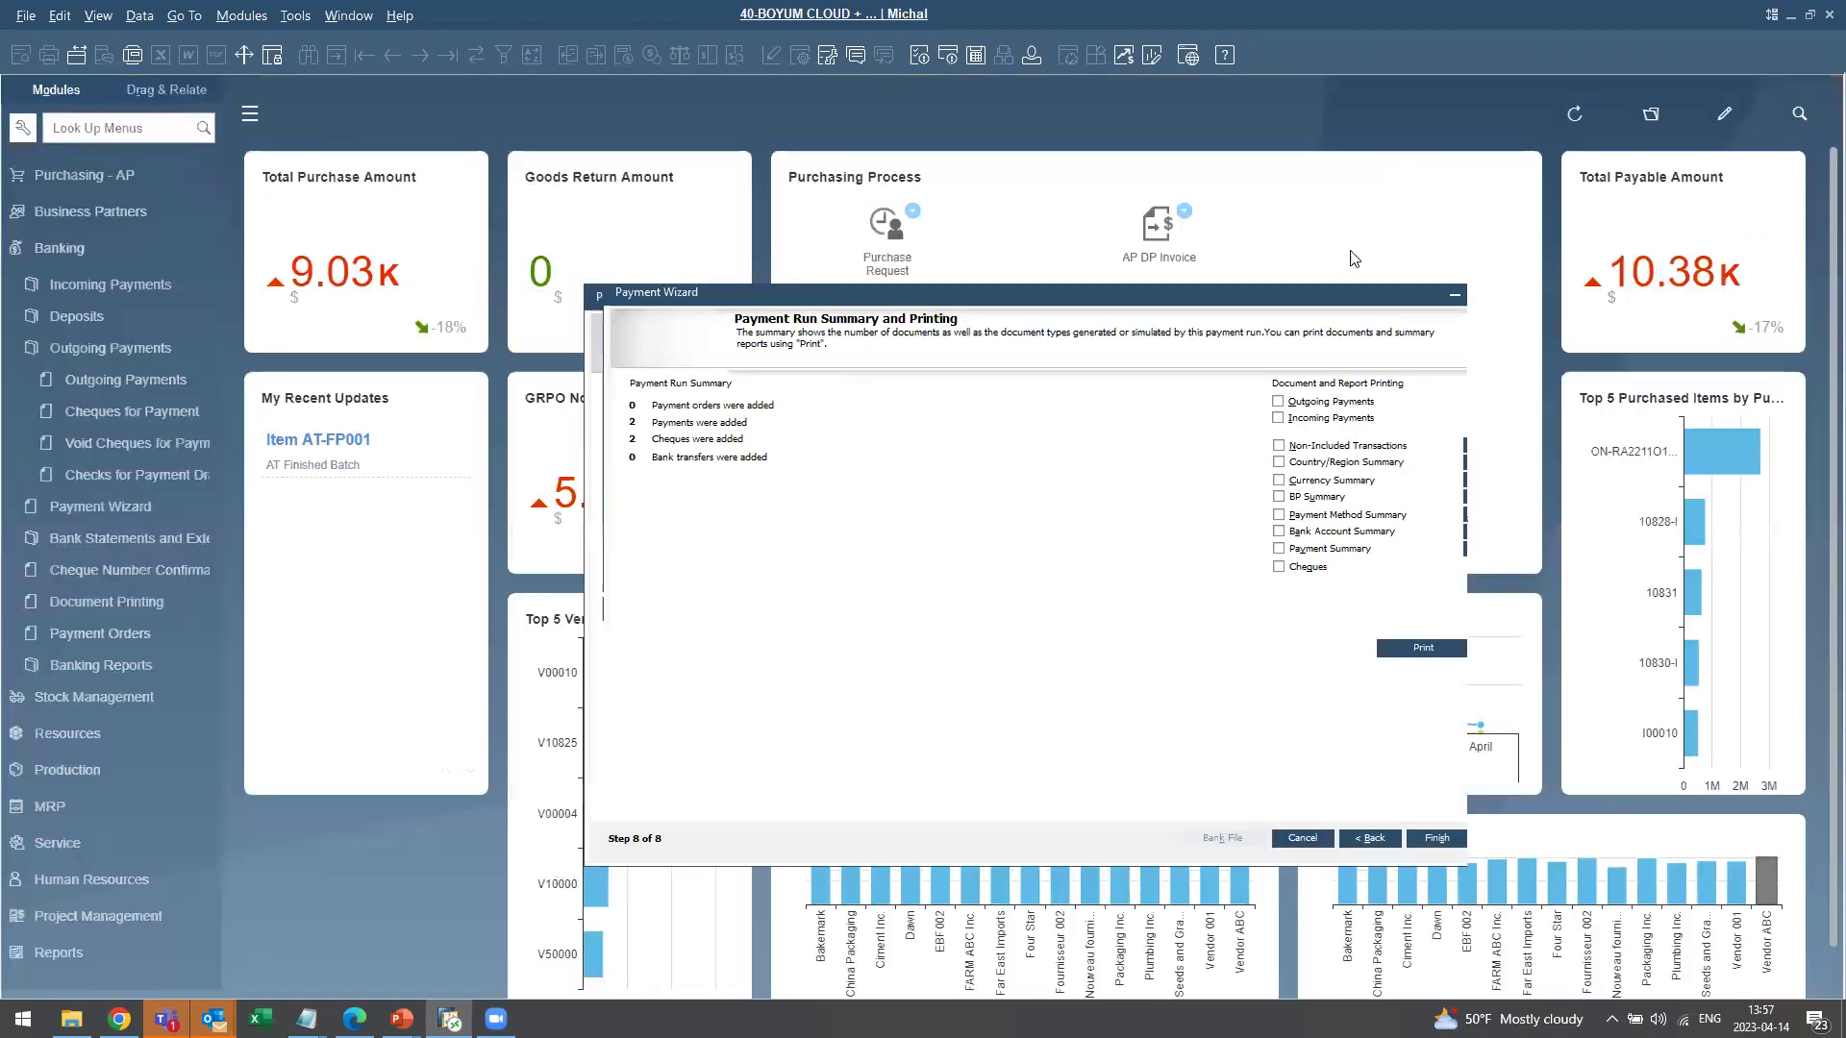
left_click(146, 410)
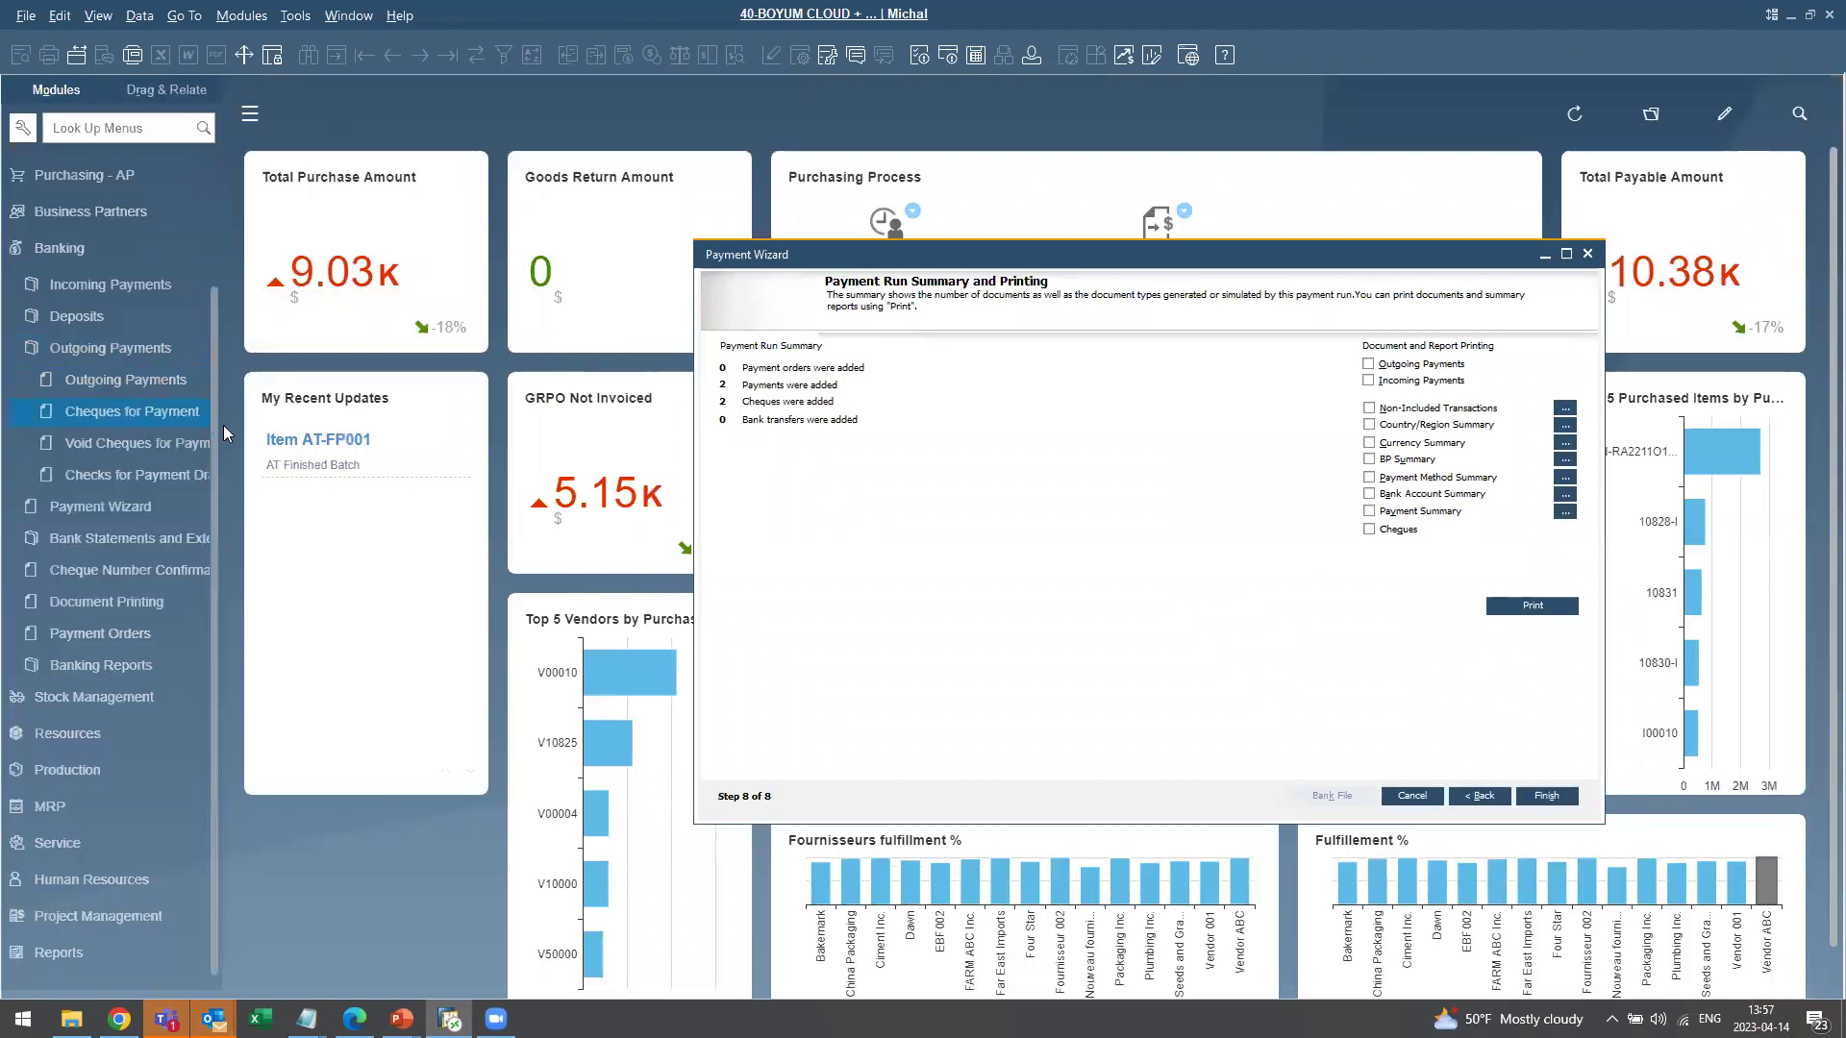
left_click(446, 55)
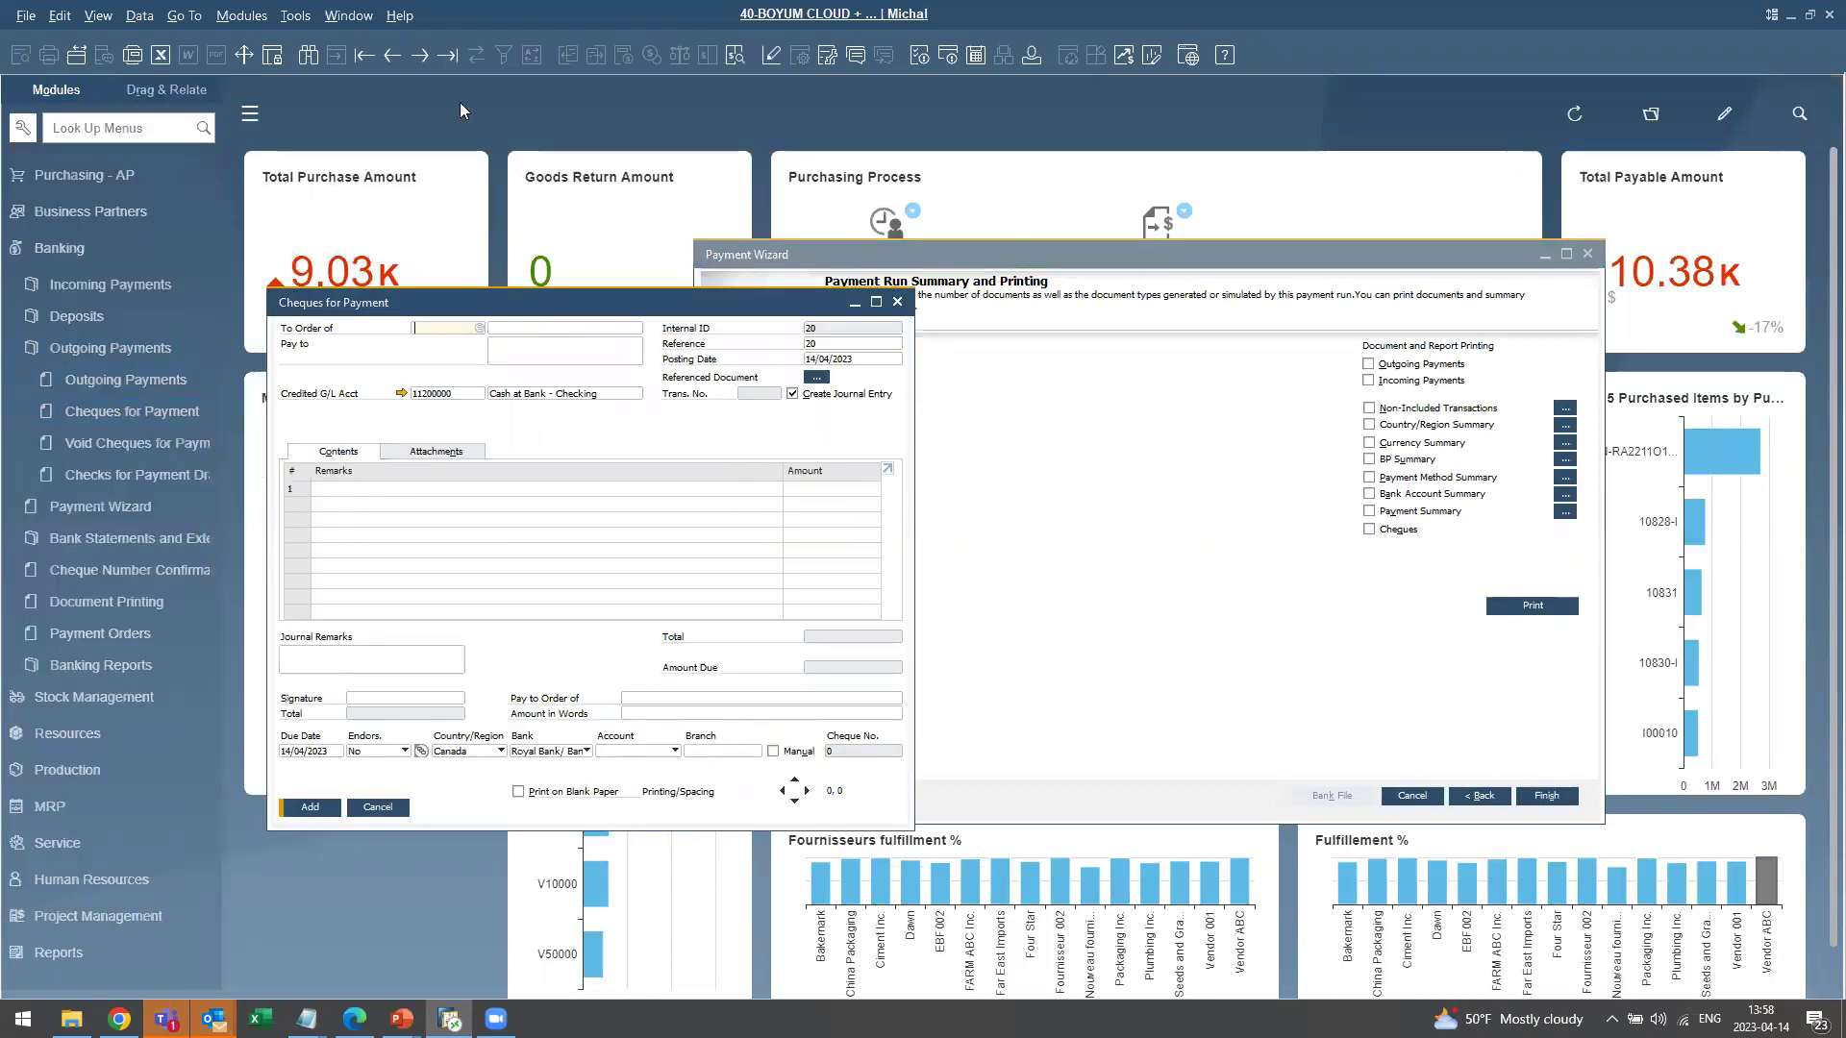
left_click_drag(611, 294, 611, 228)
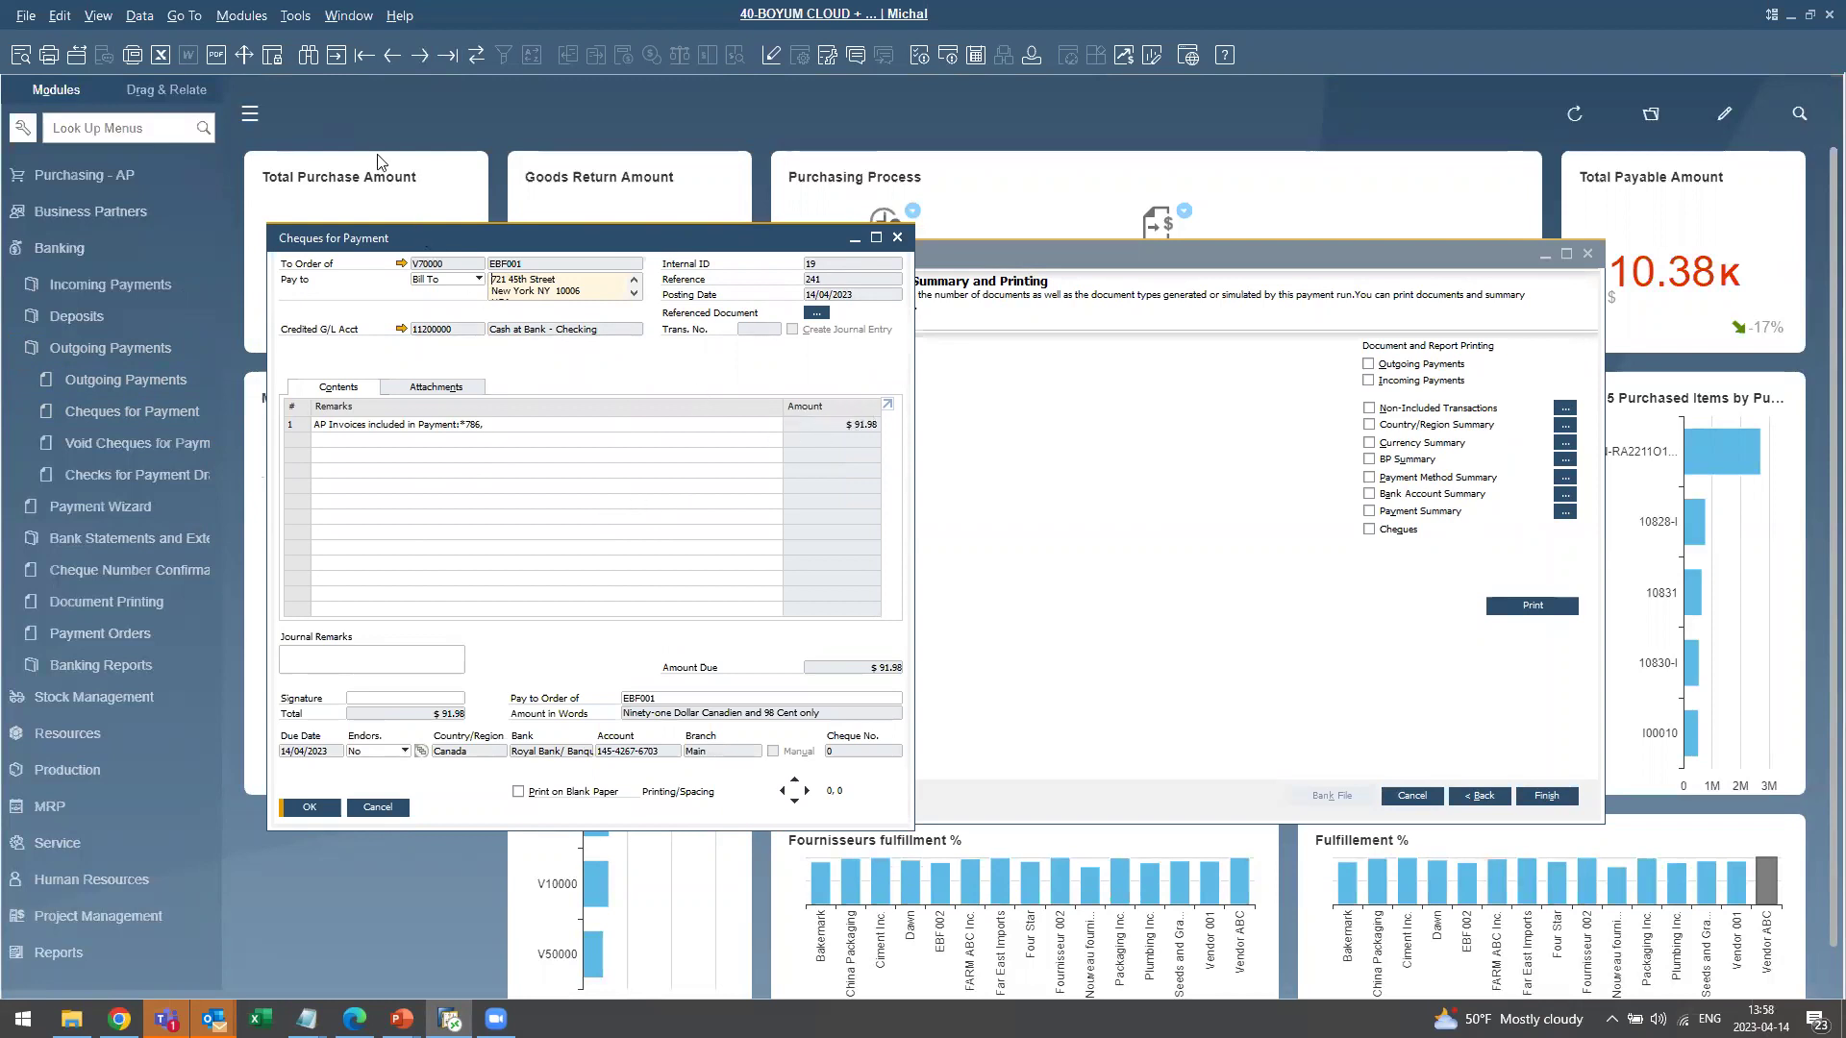
left_click(392, 55)
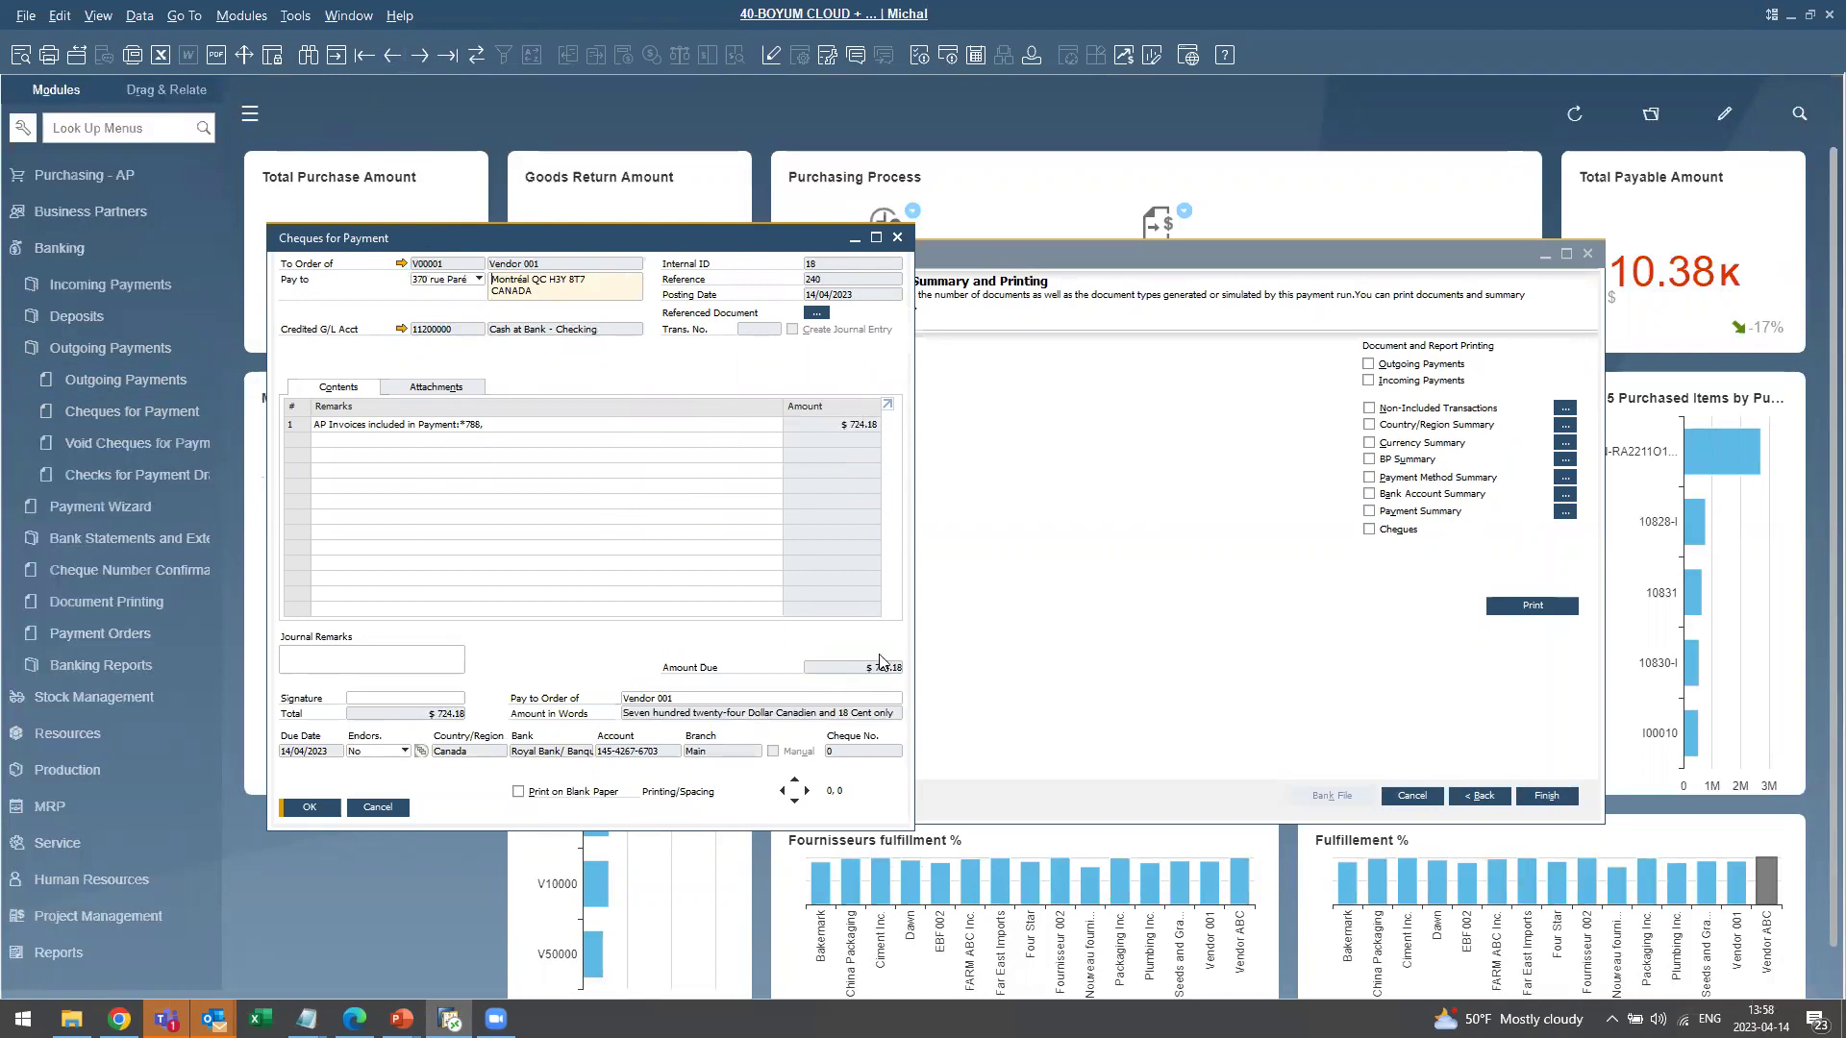
left_click_drag(649, 248, 573, 331)
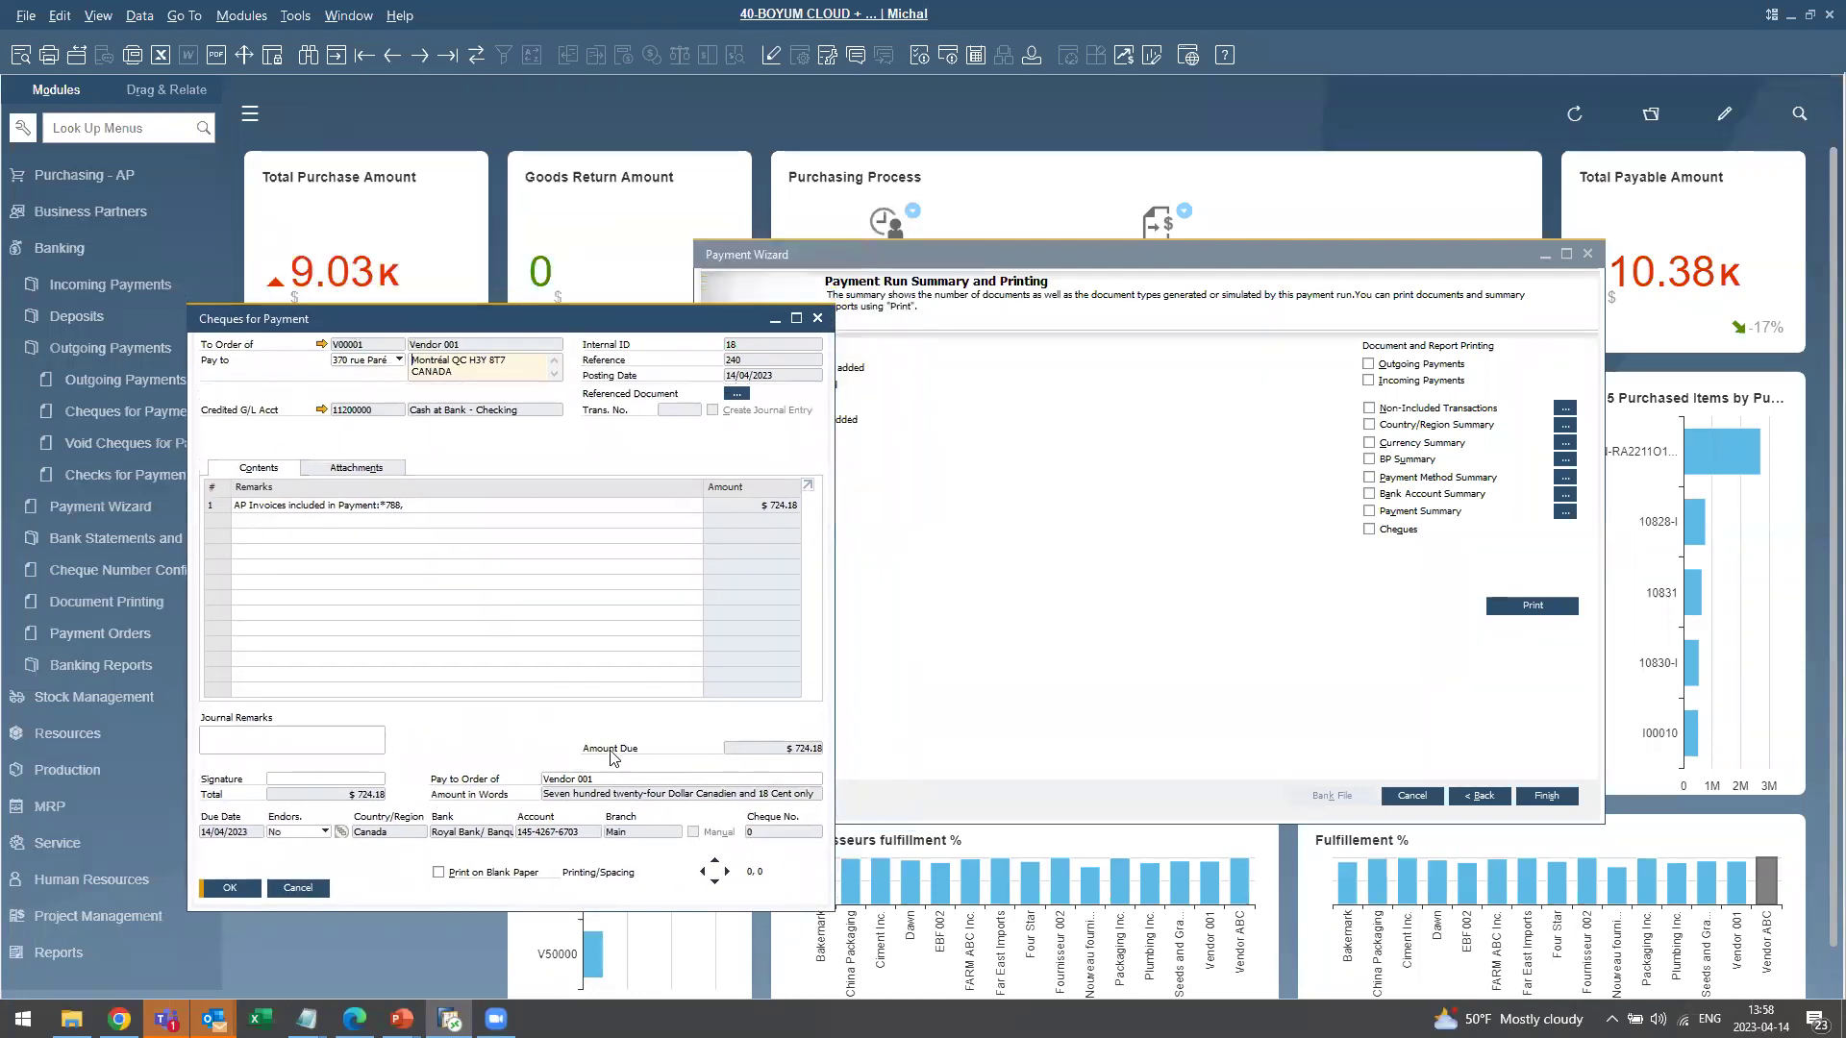
left_click(819, 318)
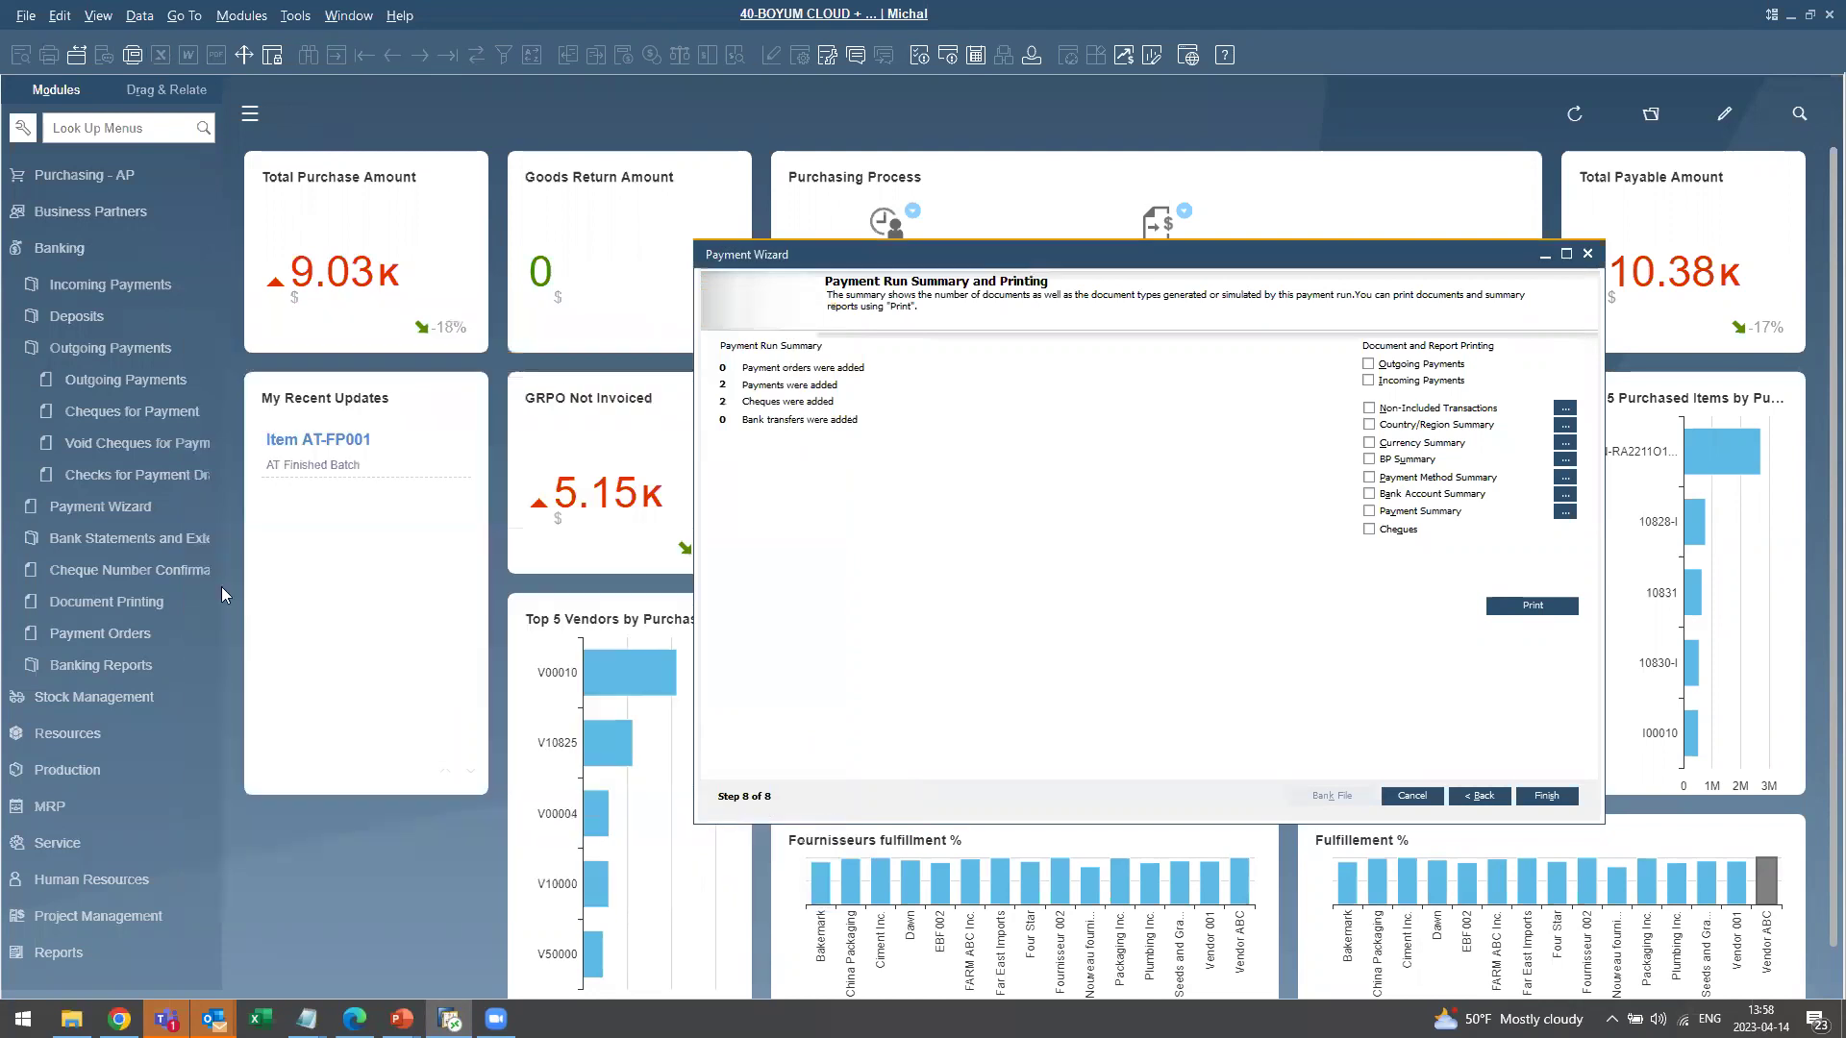
Open the latest outgoing payment, examine the payment run reference in its Journal Remarks, and close the payment.
left_click(125, 381)
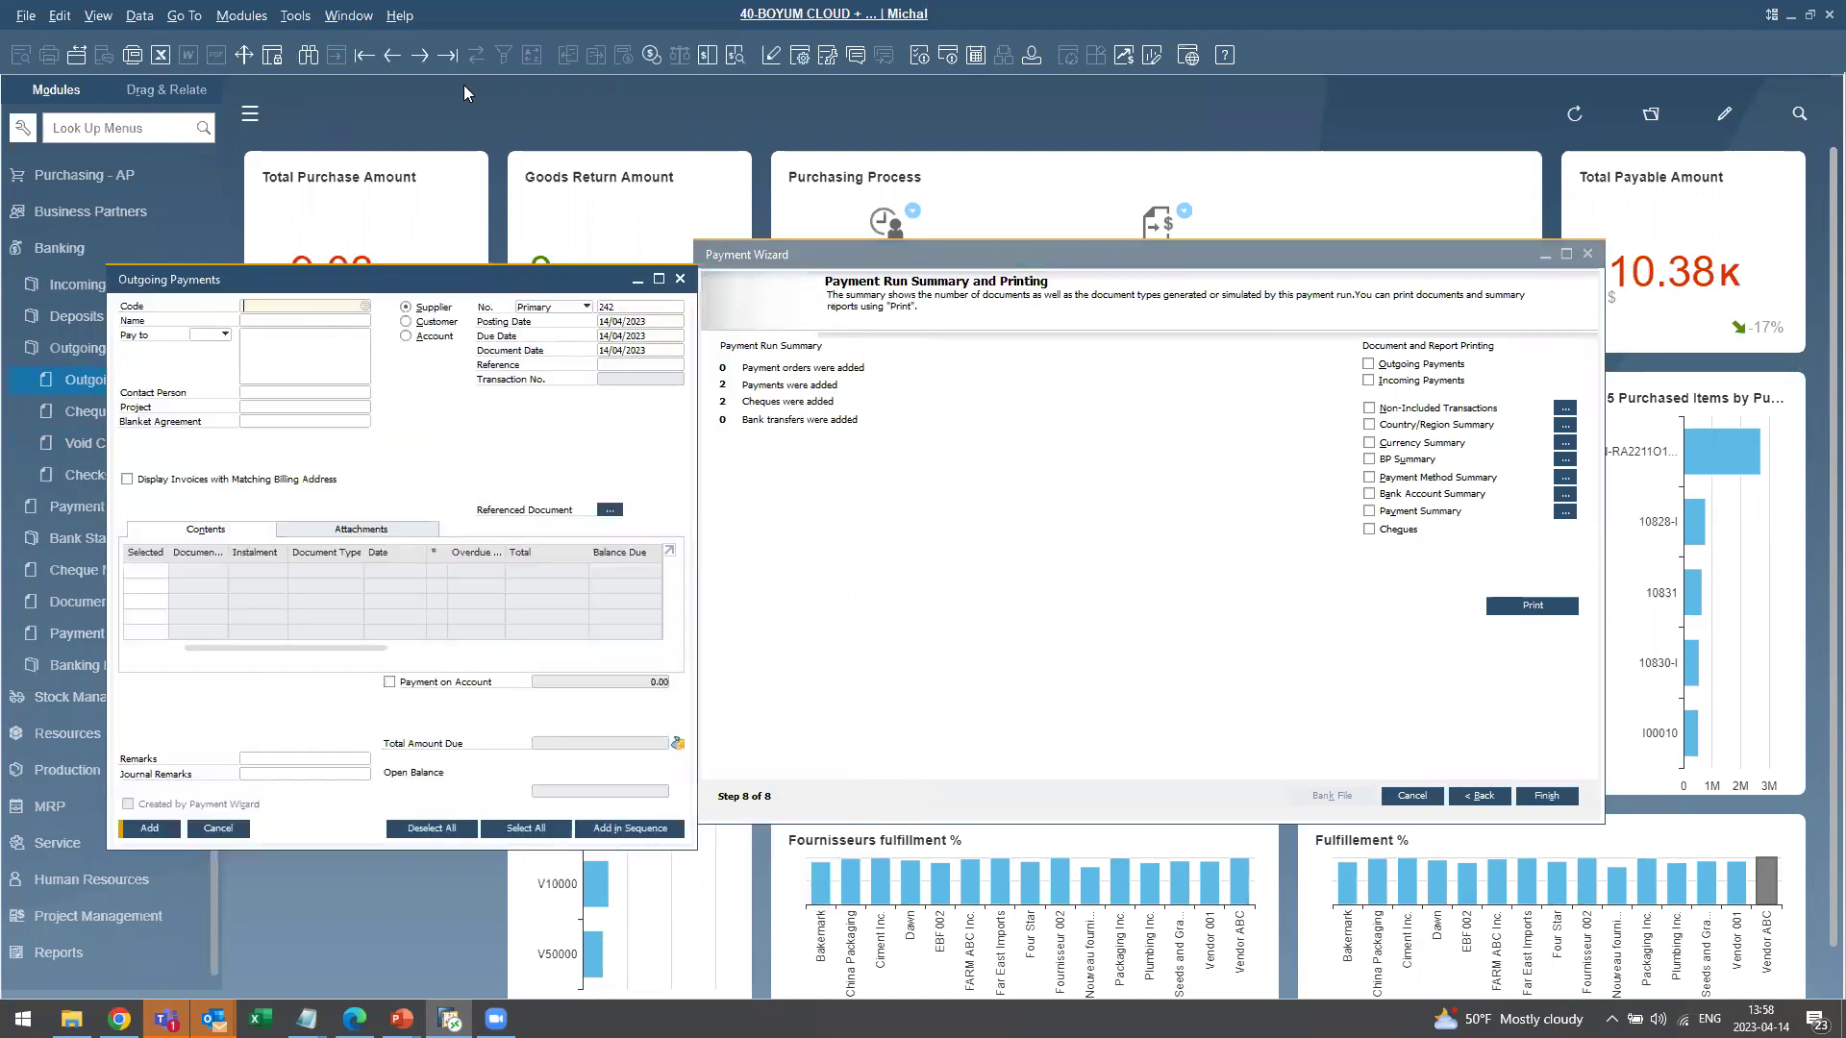
left_click(448, 55)
left_click_drag(530, 284, 749, 303)
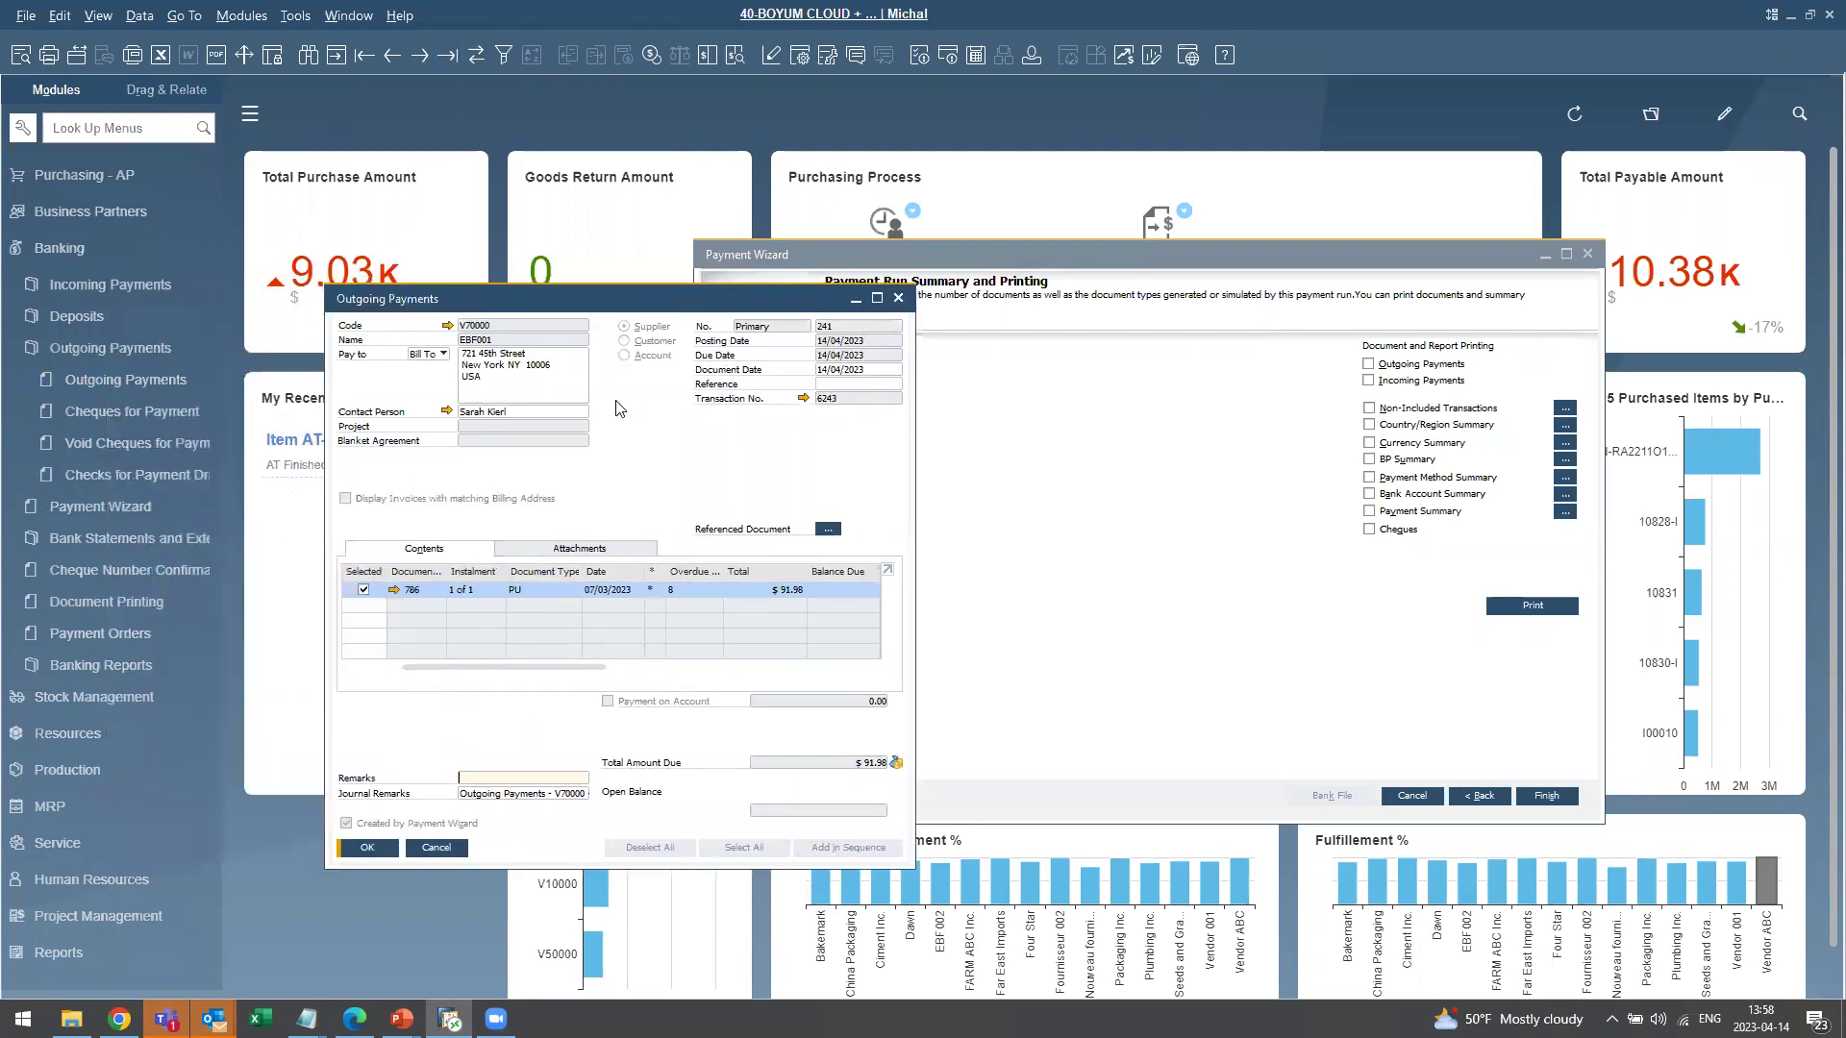
double_click(542, 794)
left_click(528, 796)
left_click_drag(523, 794, 619, 822)
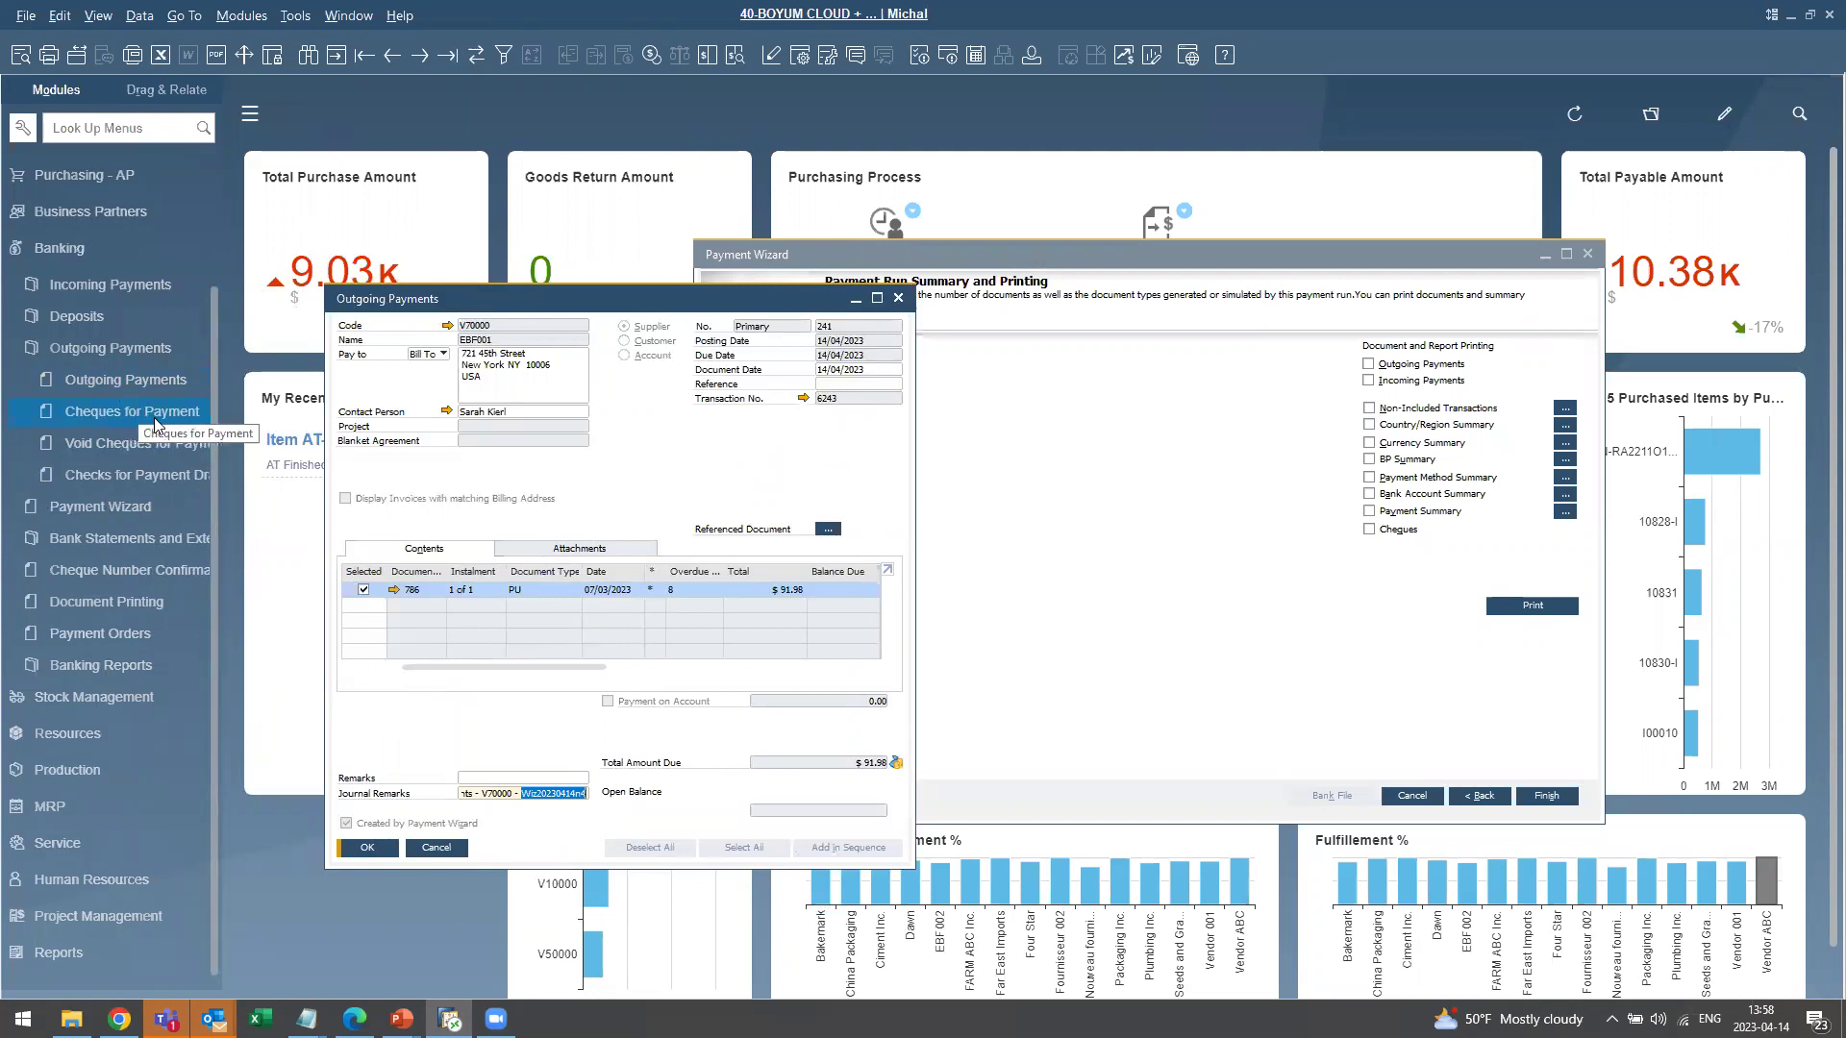
left_click_drag(623, 301, 712, 362)
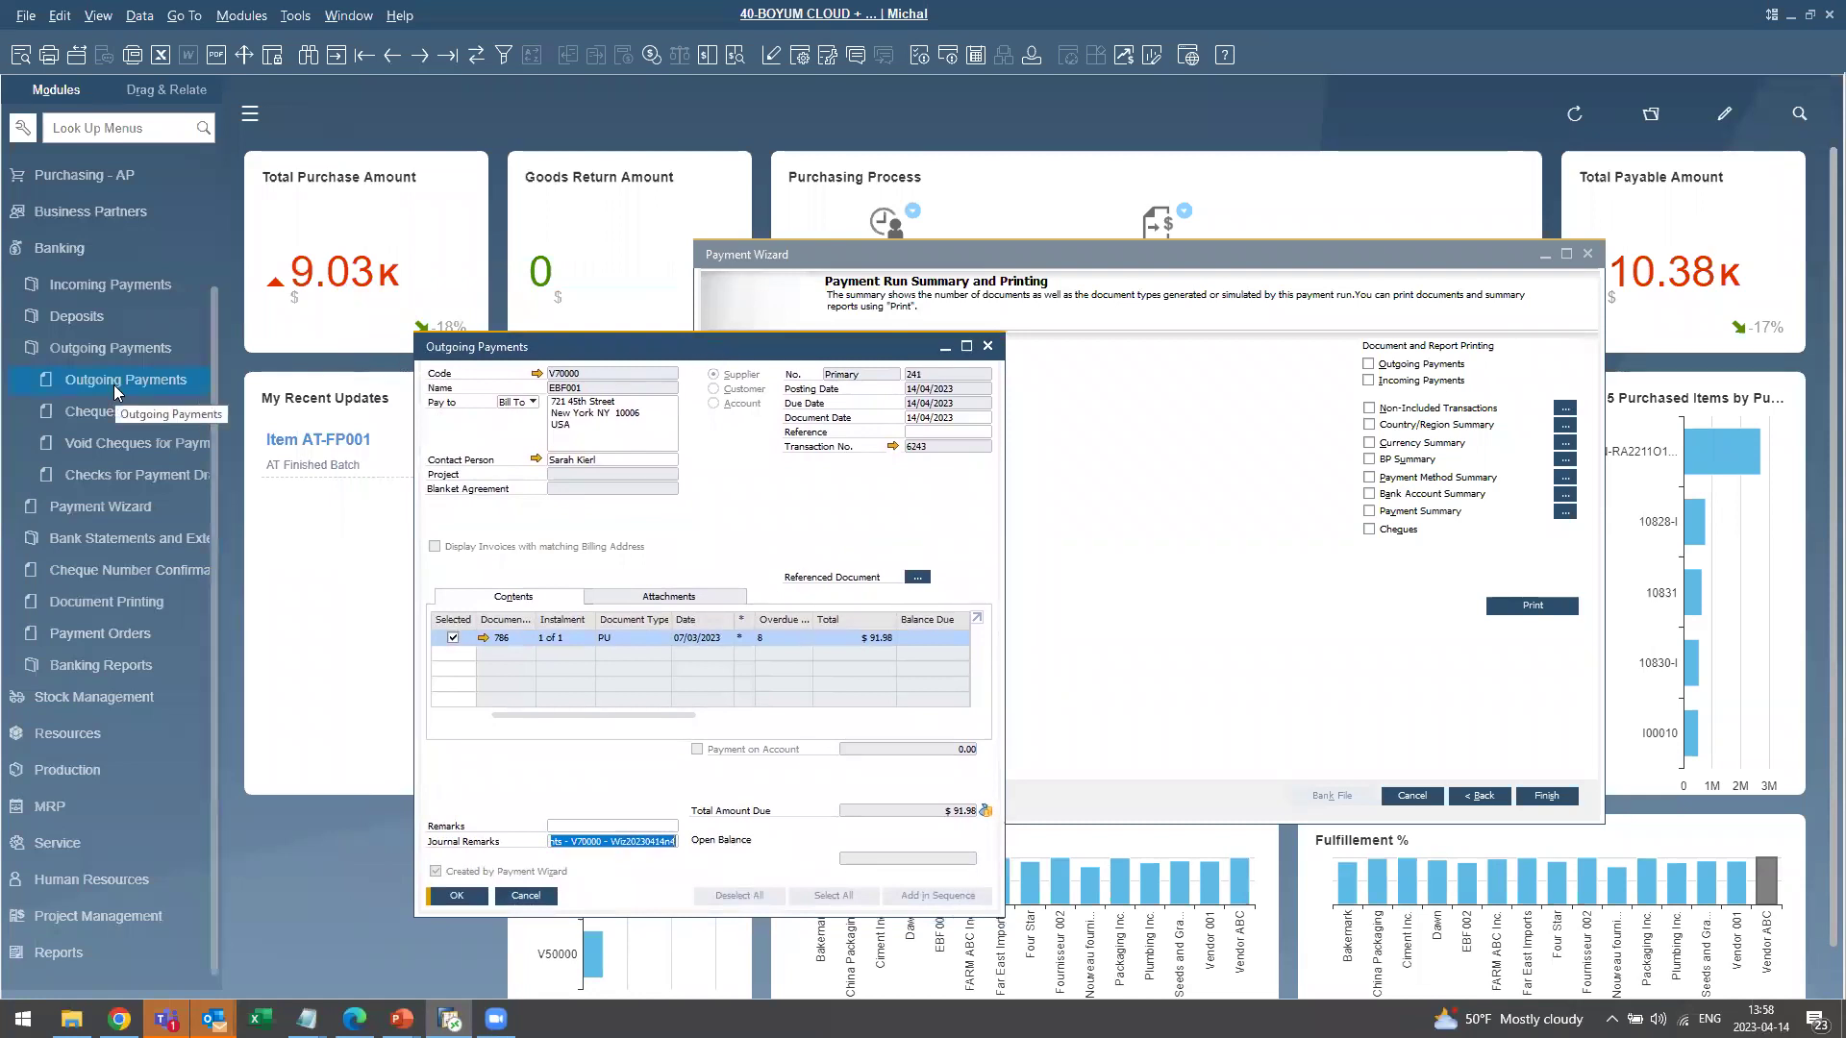
left_click(1312, 759)
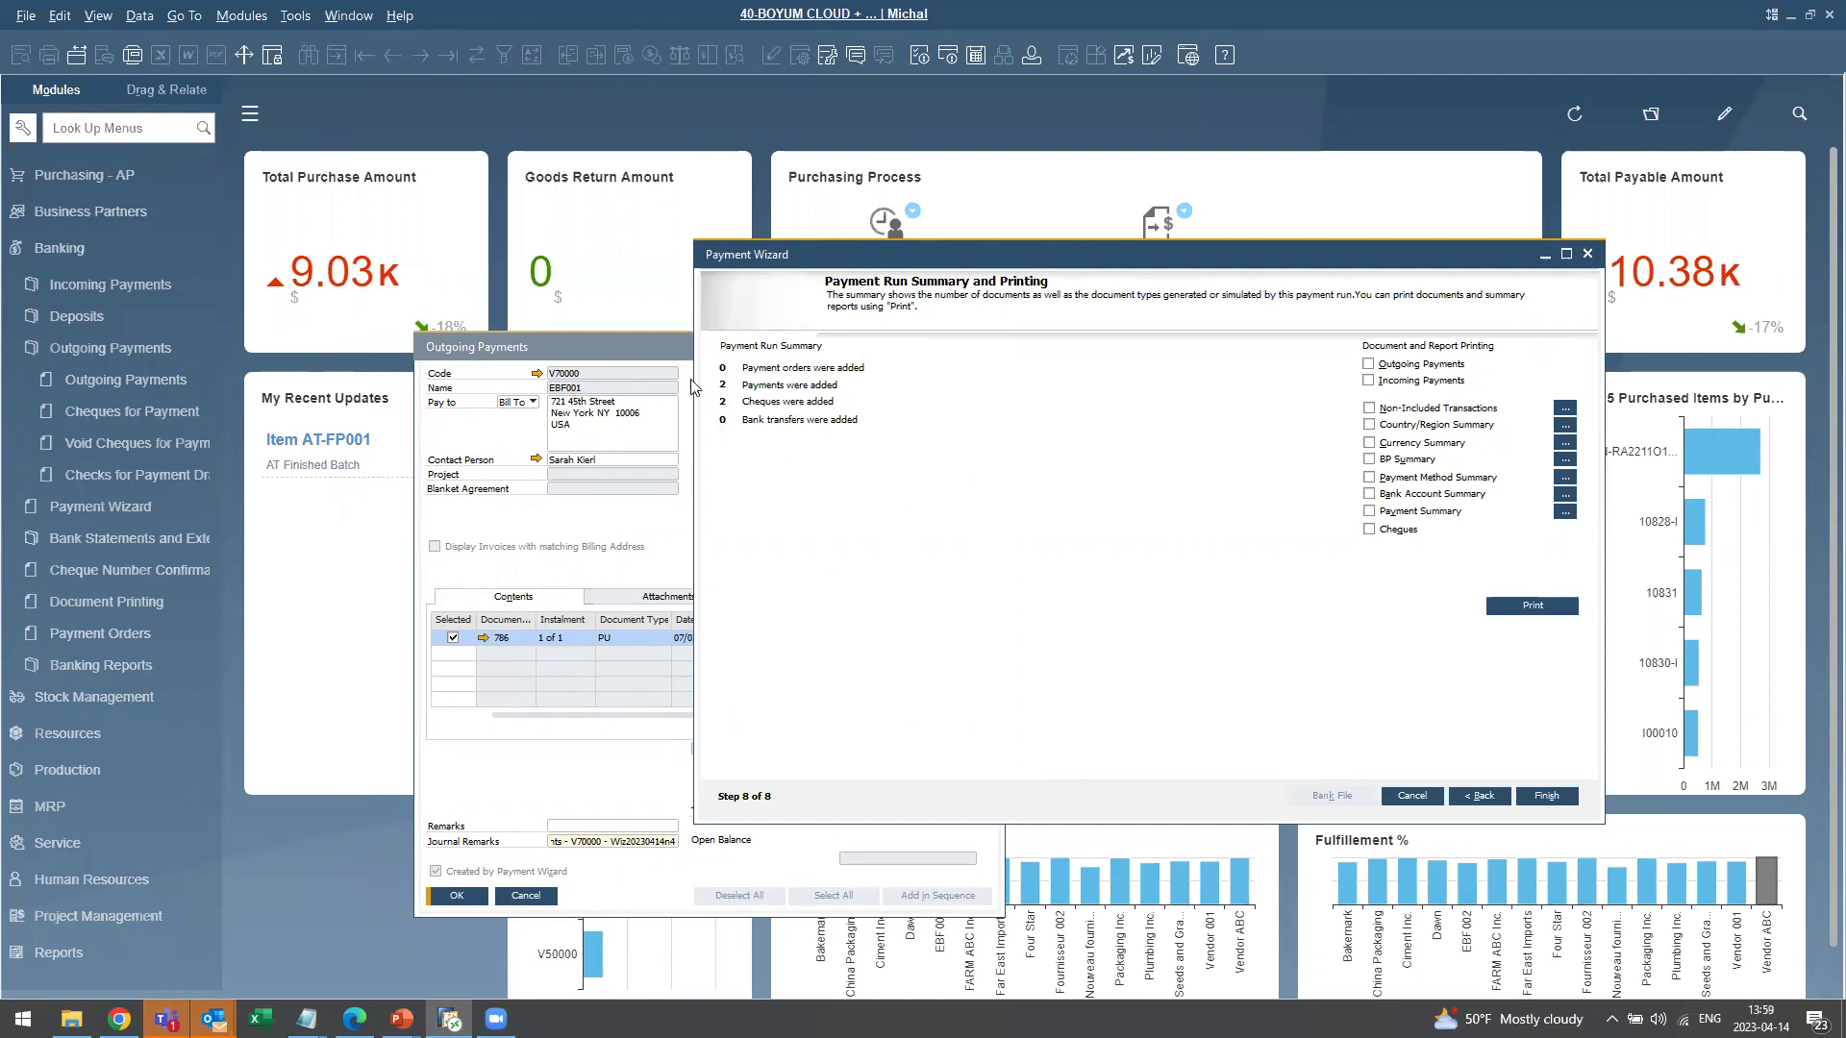
left_click(483, 341)
left_click_drag(483, 338, 348, 327)
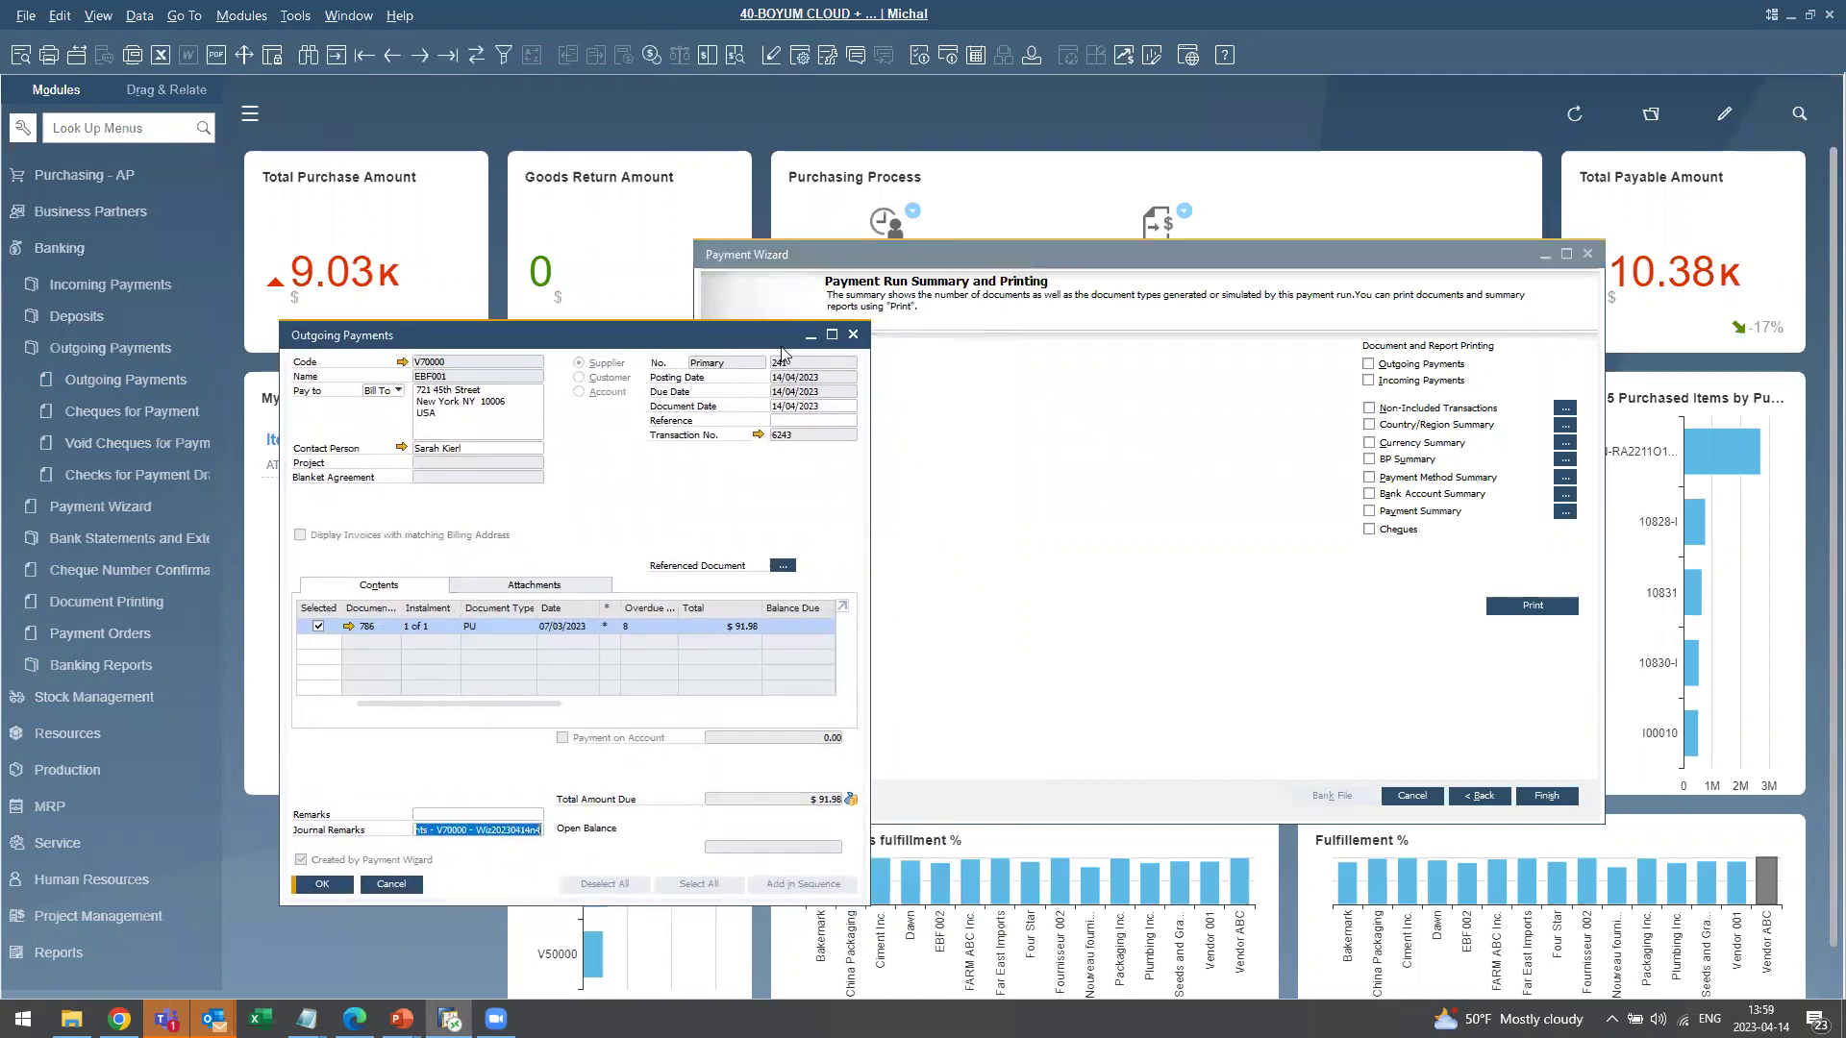
left_click(853, 335)
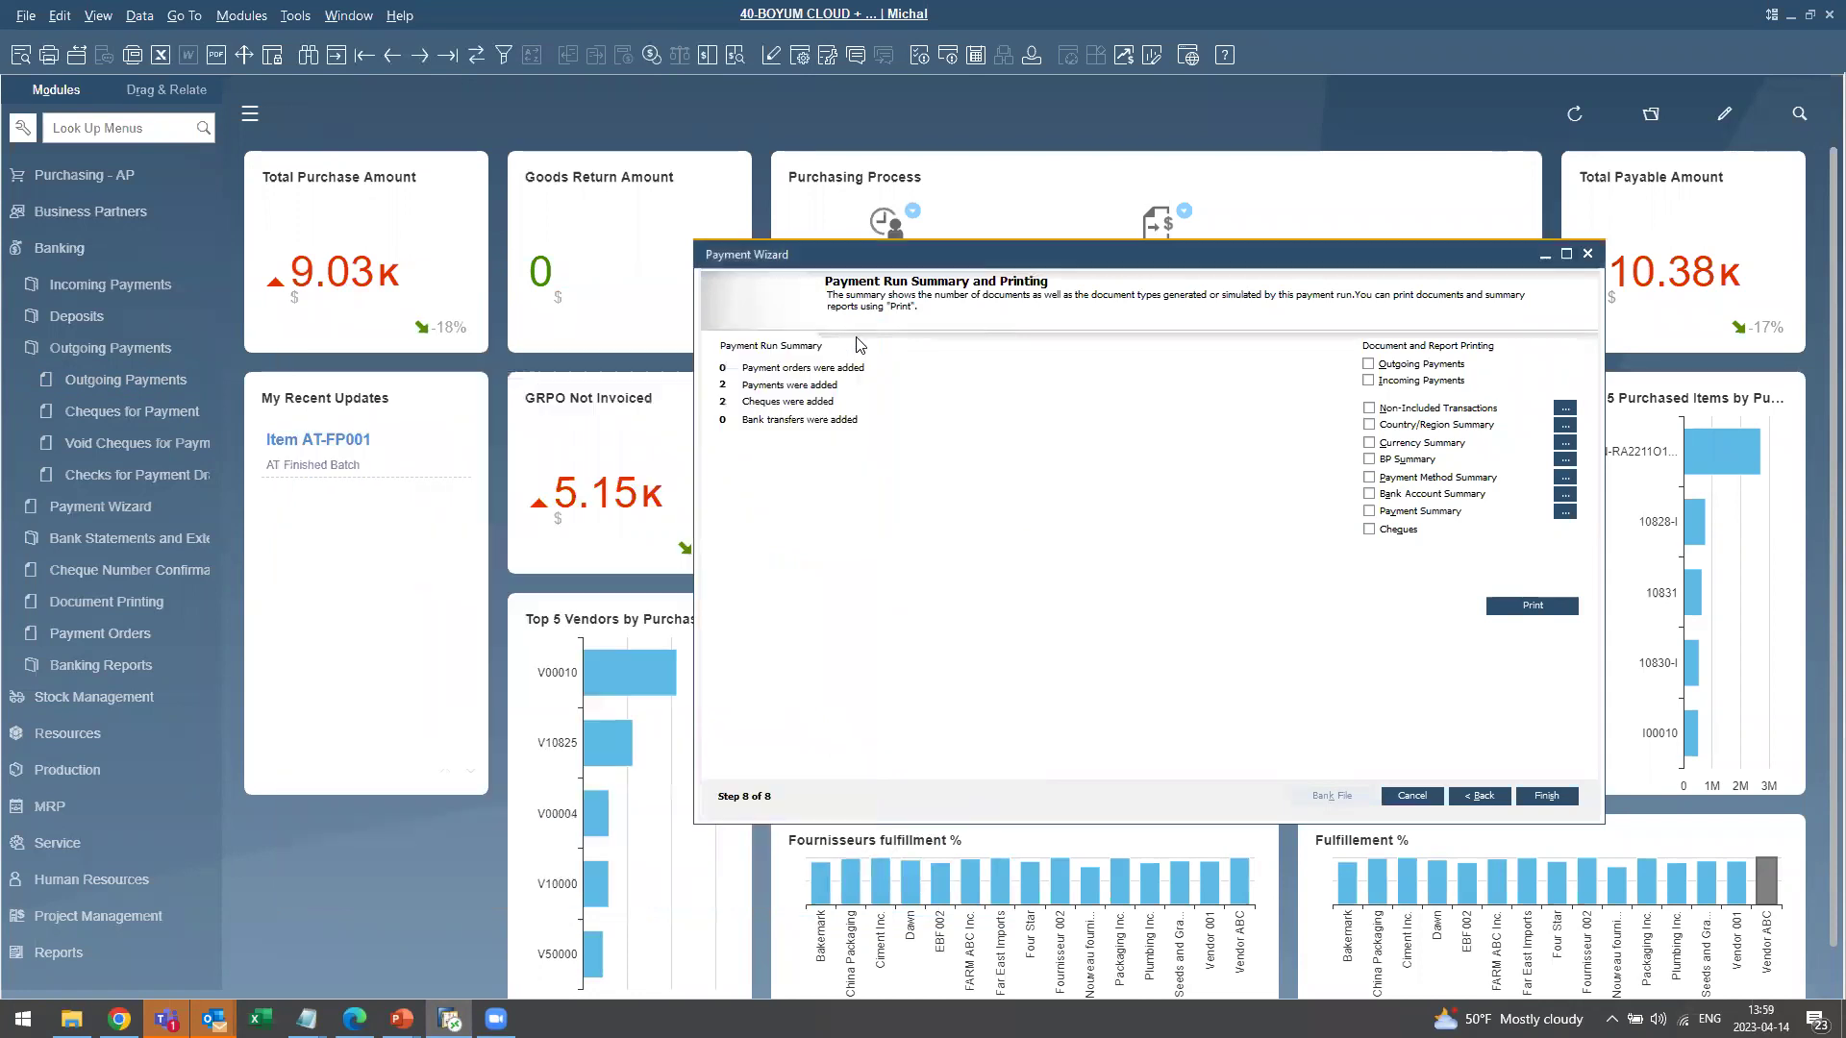
Open a blank Outgoing Payments form to view its manual payment fields, and return to the Payment Run Summary.
left_click(128, 380)
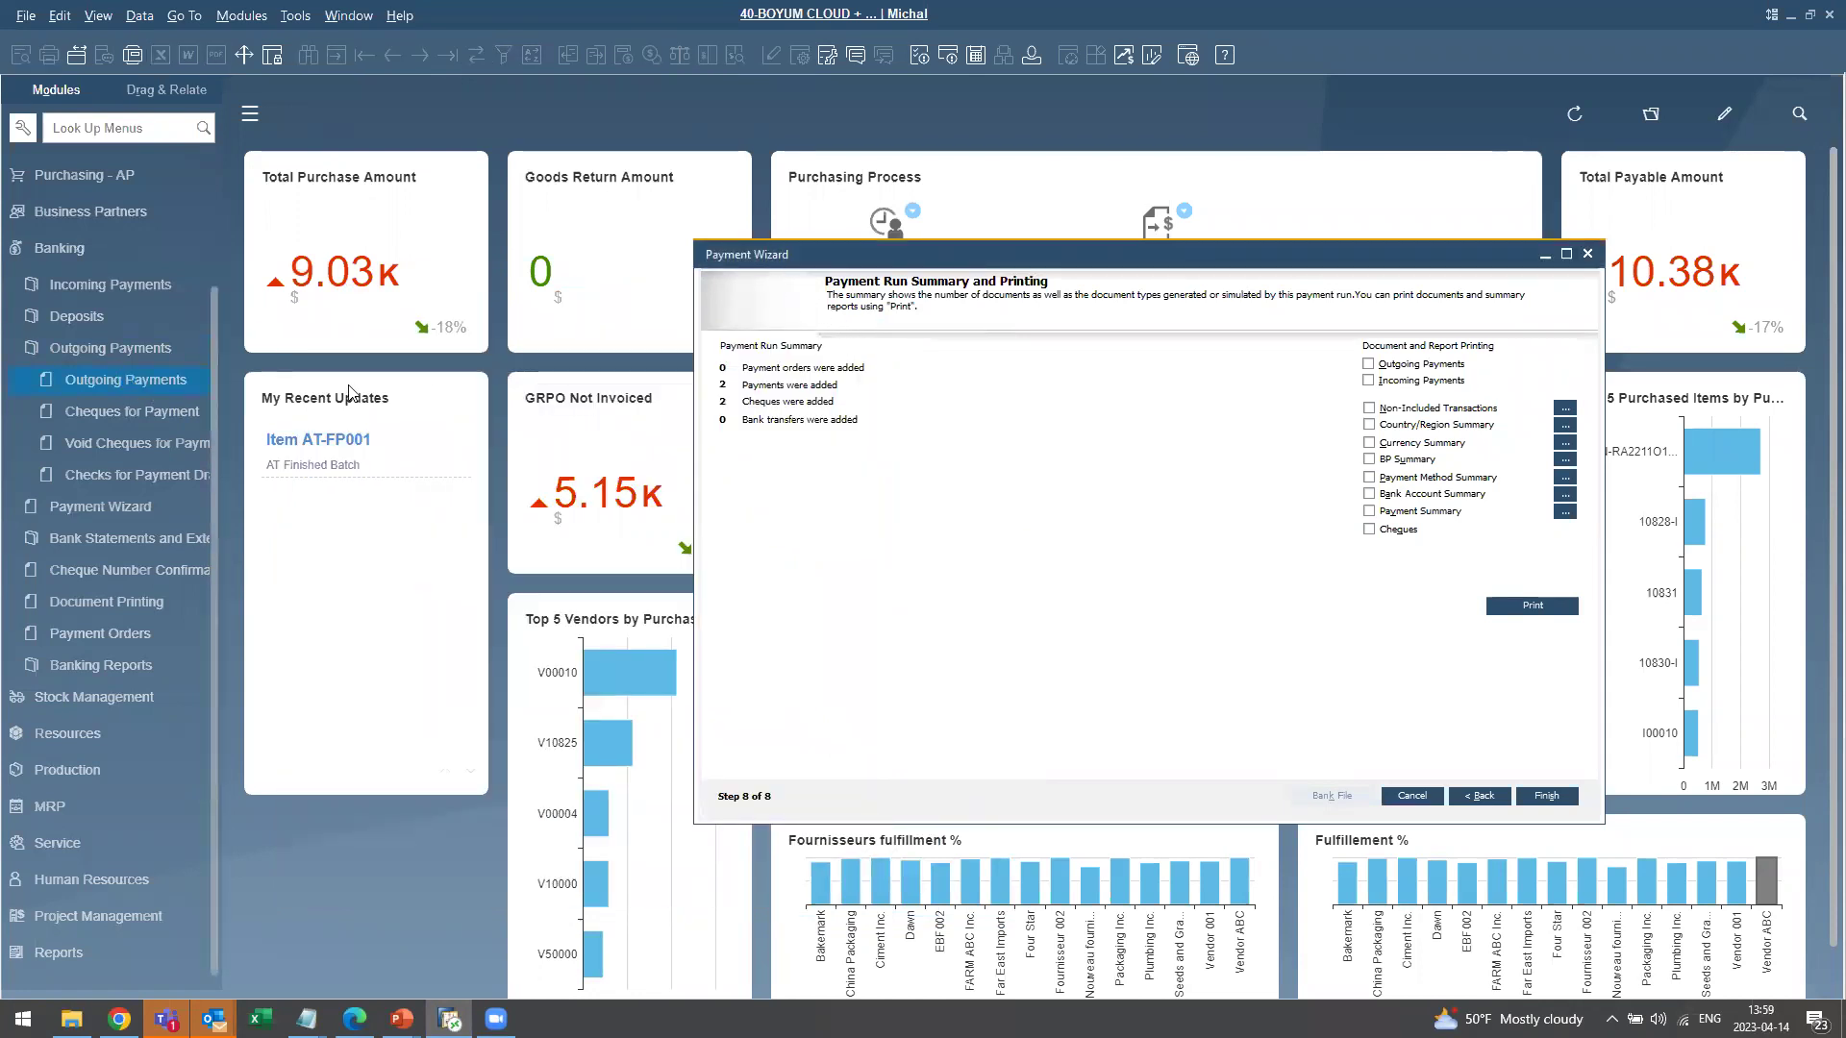
left_click_drag(632, 348, 885, 398)
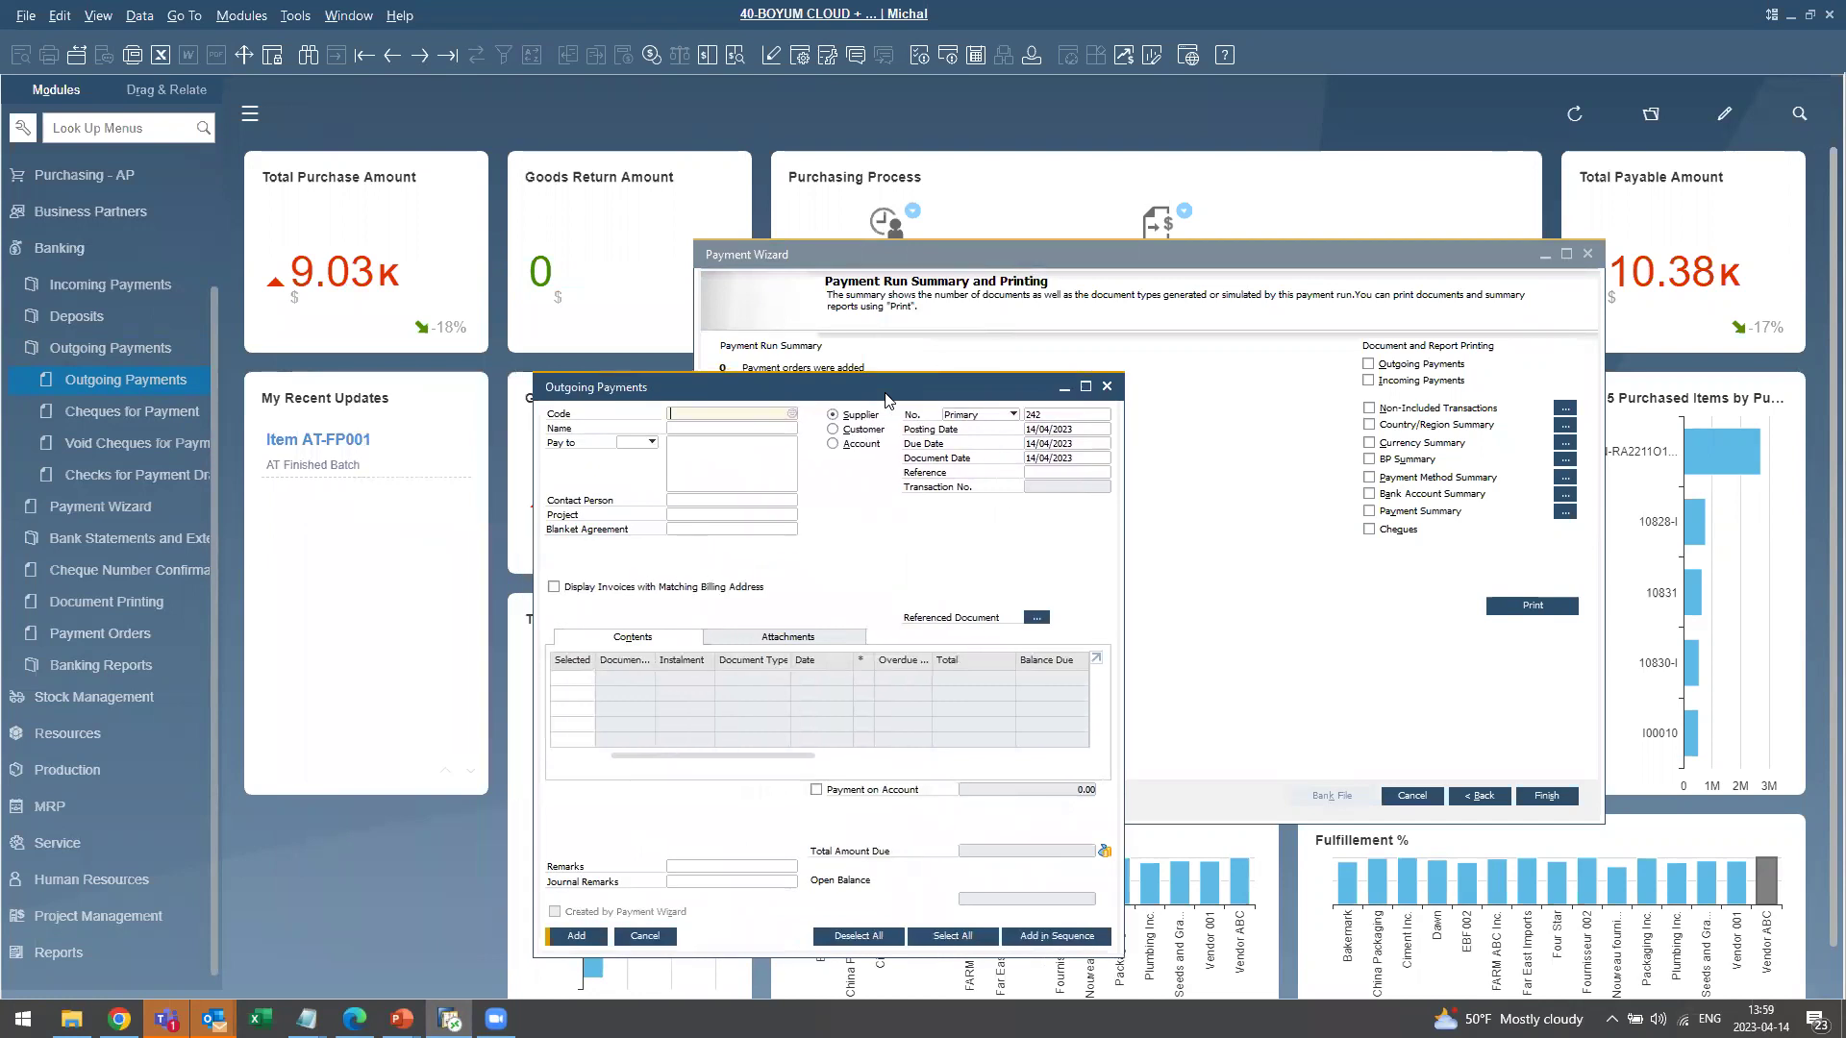
left_click_drag(885, 396, 942, 360)
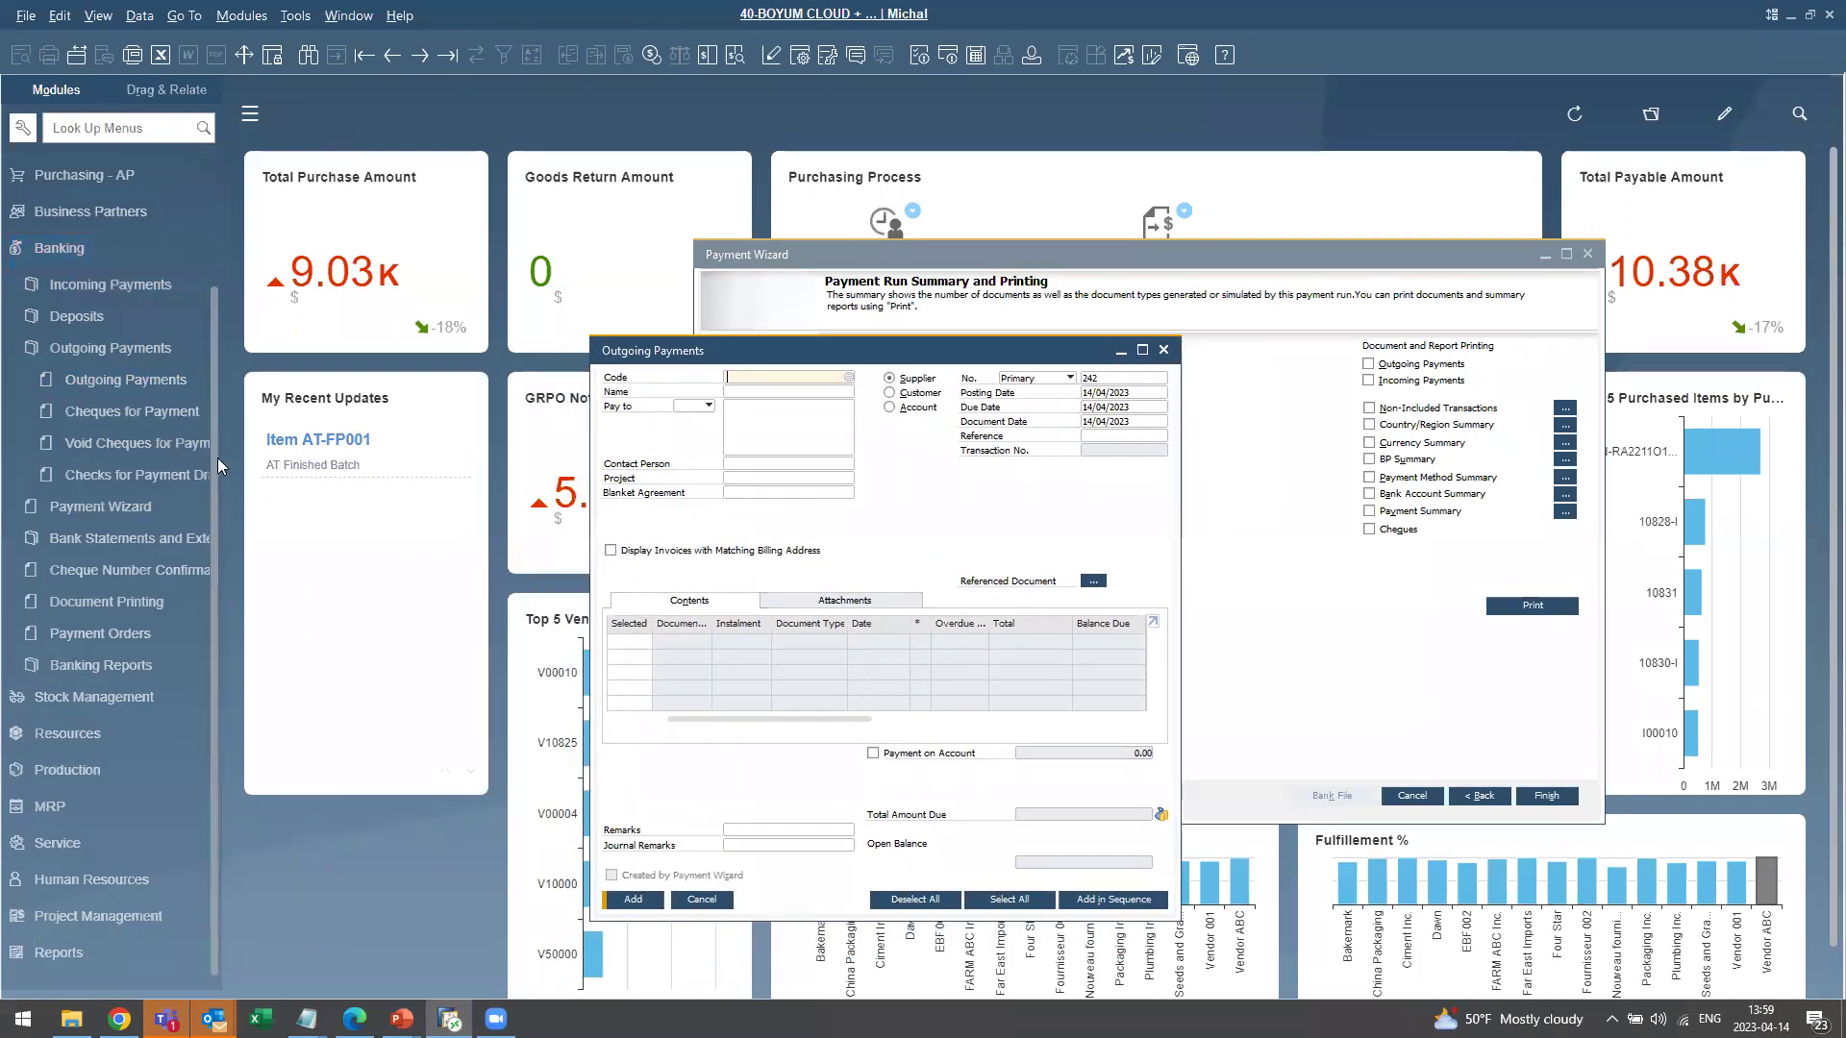
left_click_drag(951, 357, 969, 458)
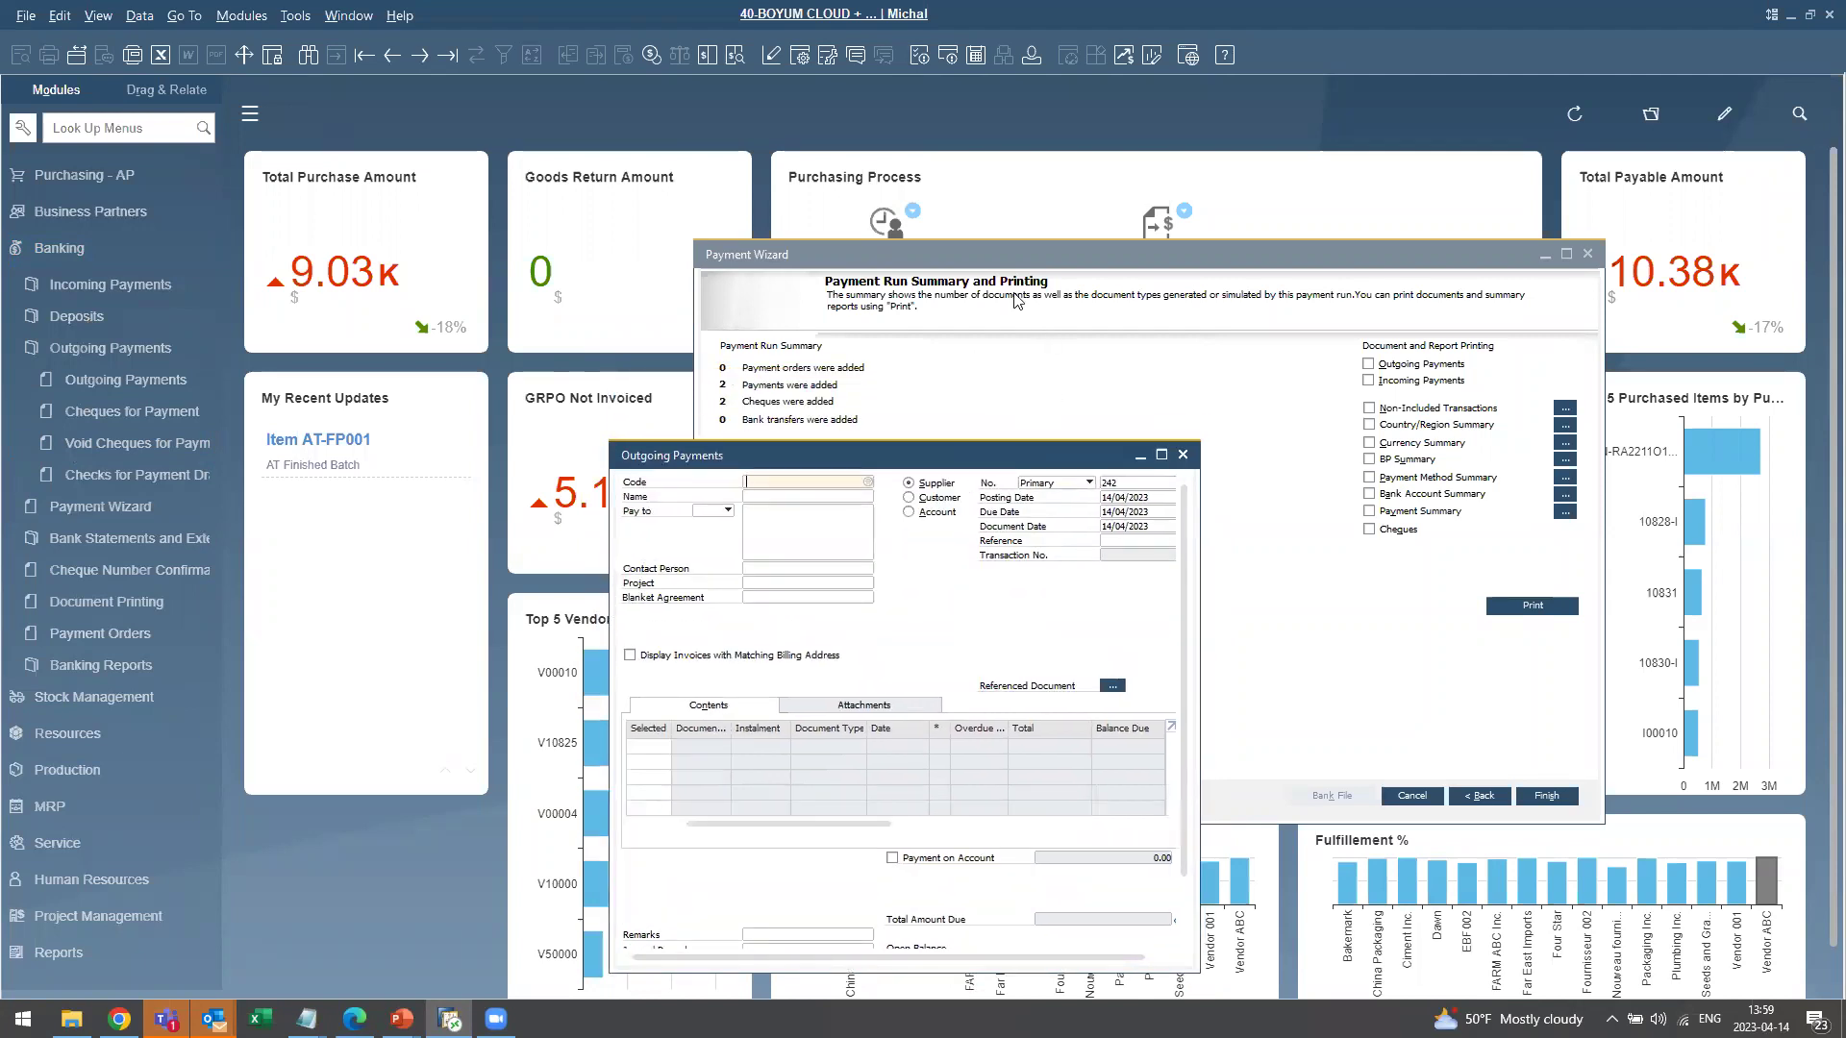
left_click(1334, 577)
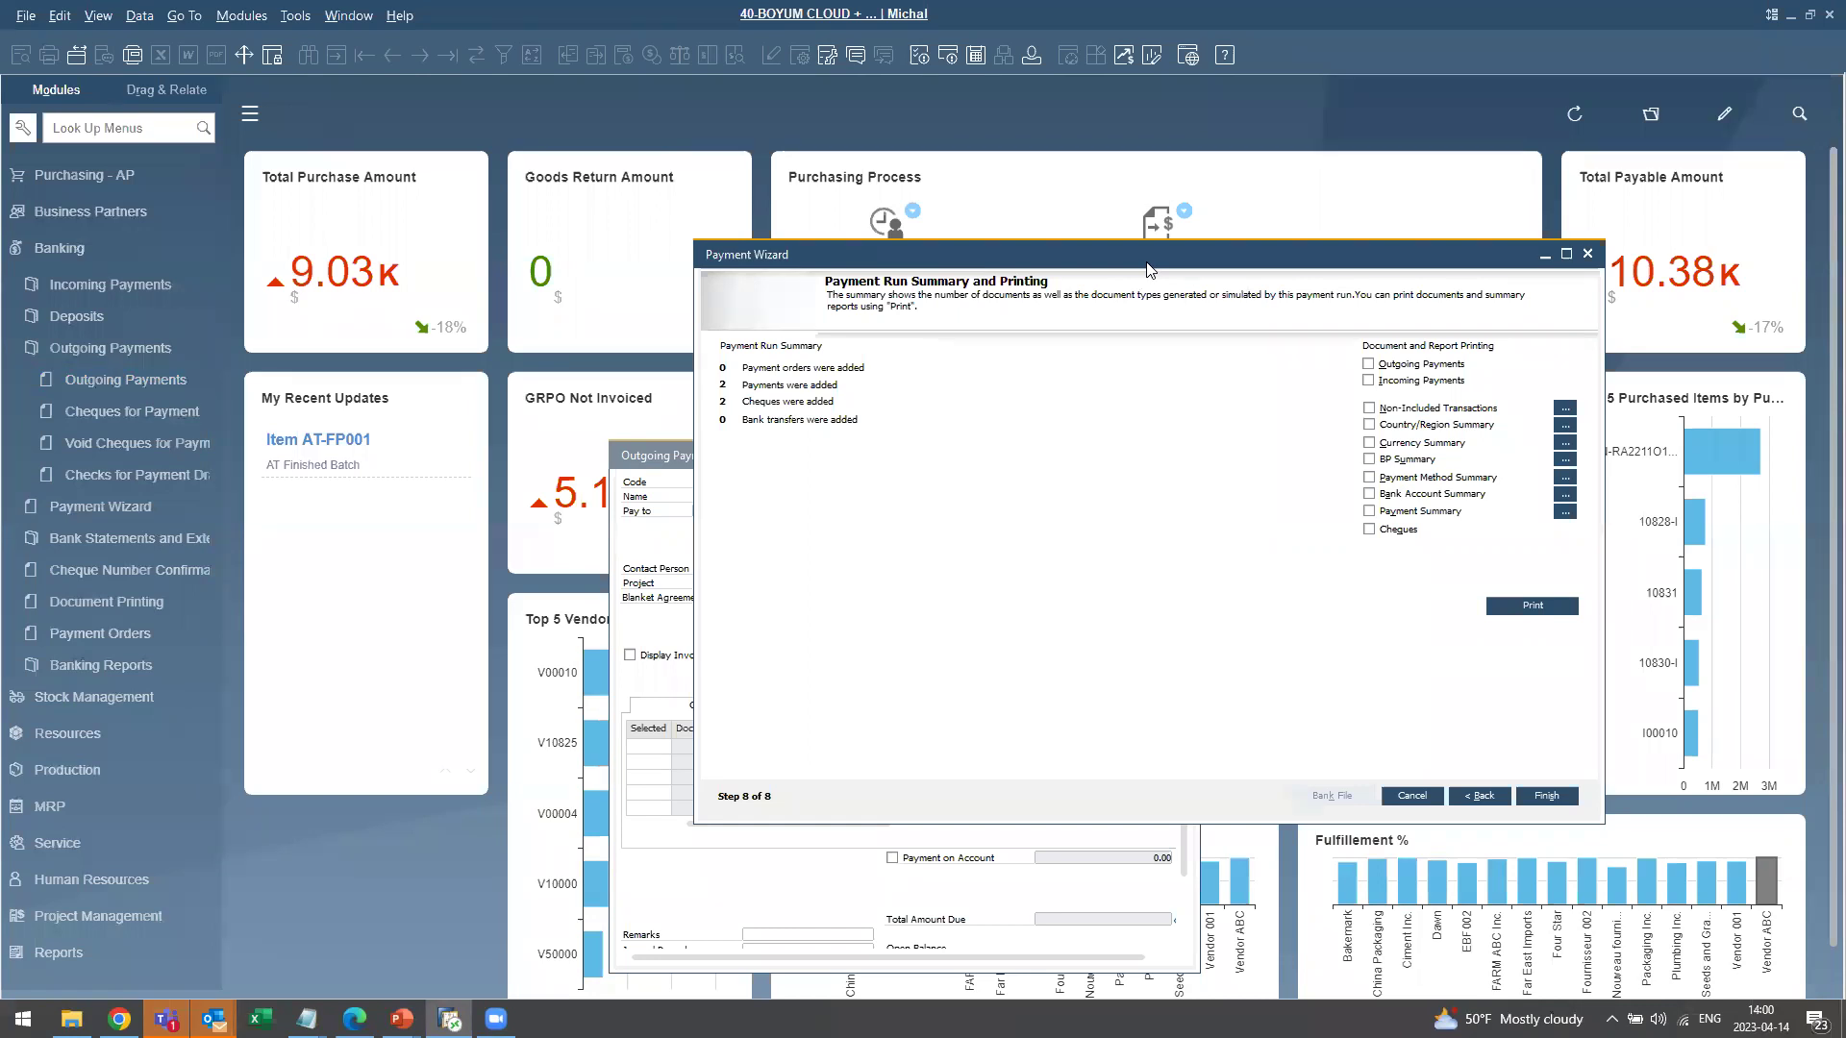
left_click_drag(1146, 262, 1139, 245)
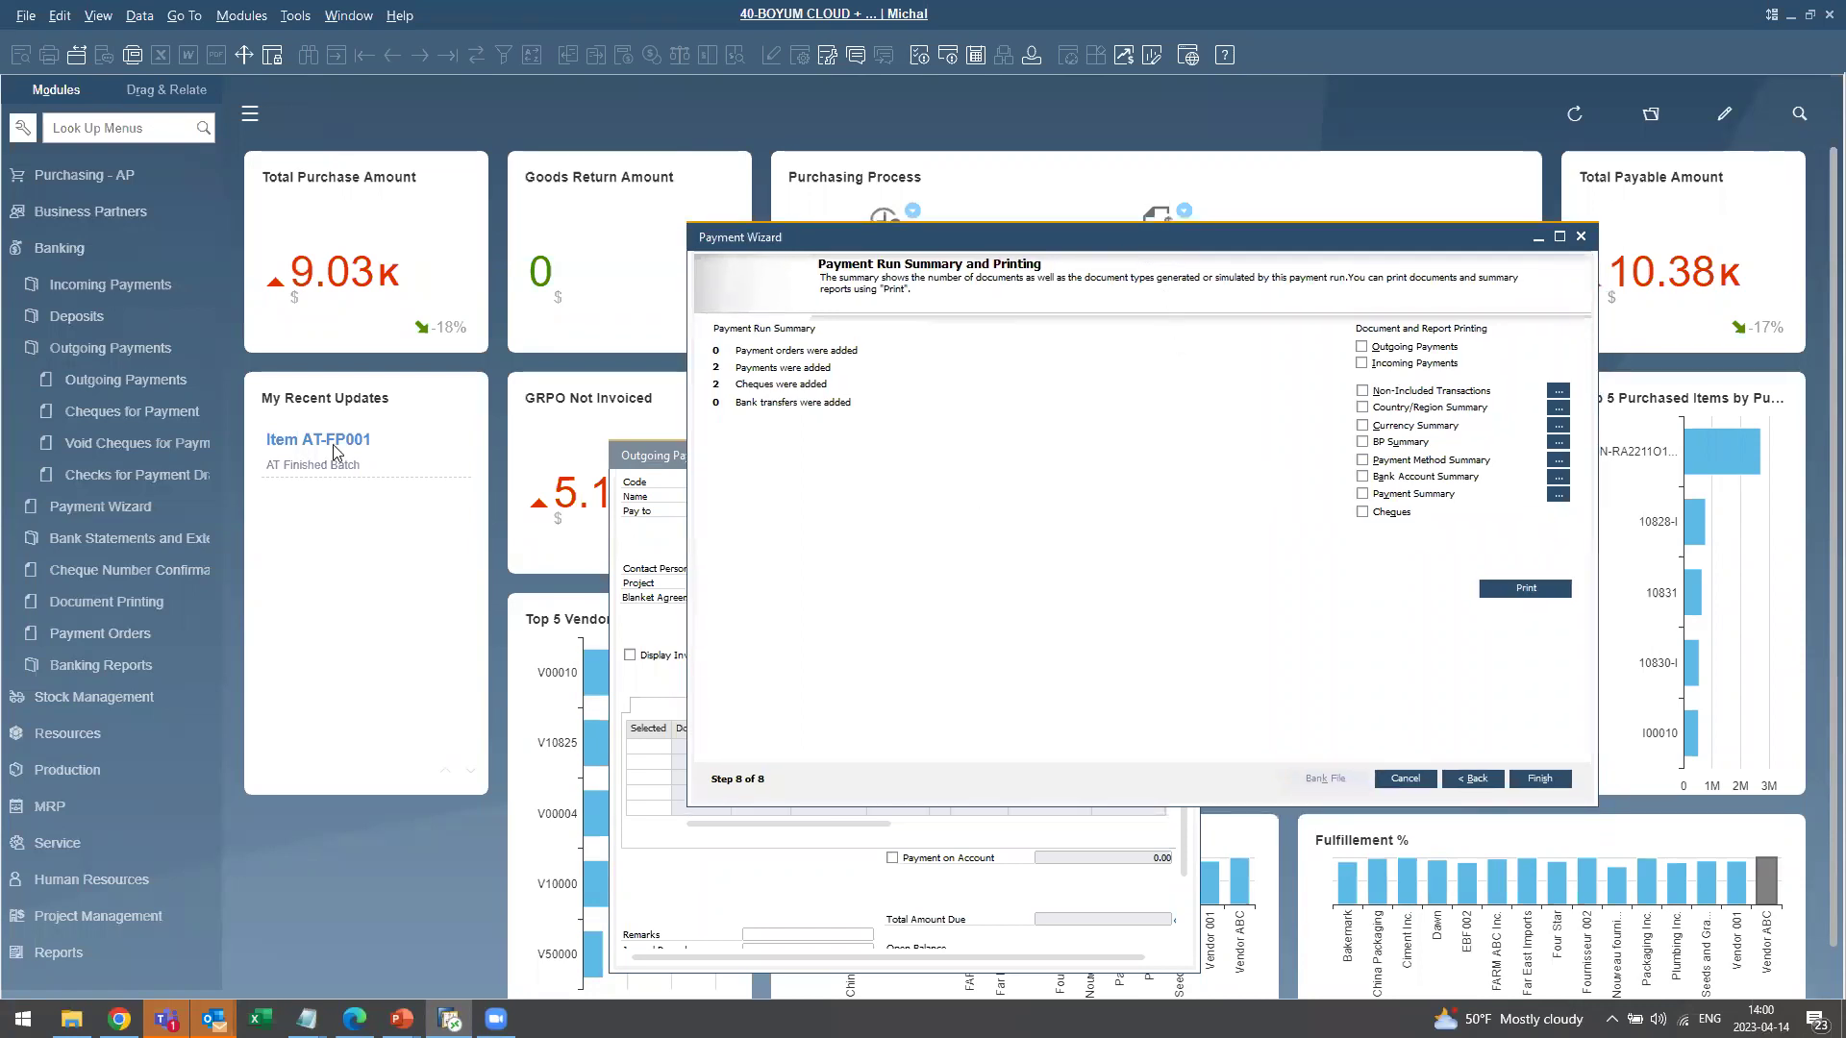
View the latest cheque record in Cheques for Payment and list the available Banking Reports.
left_click(125, 411)
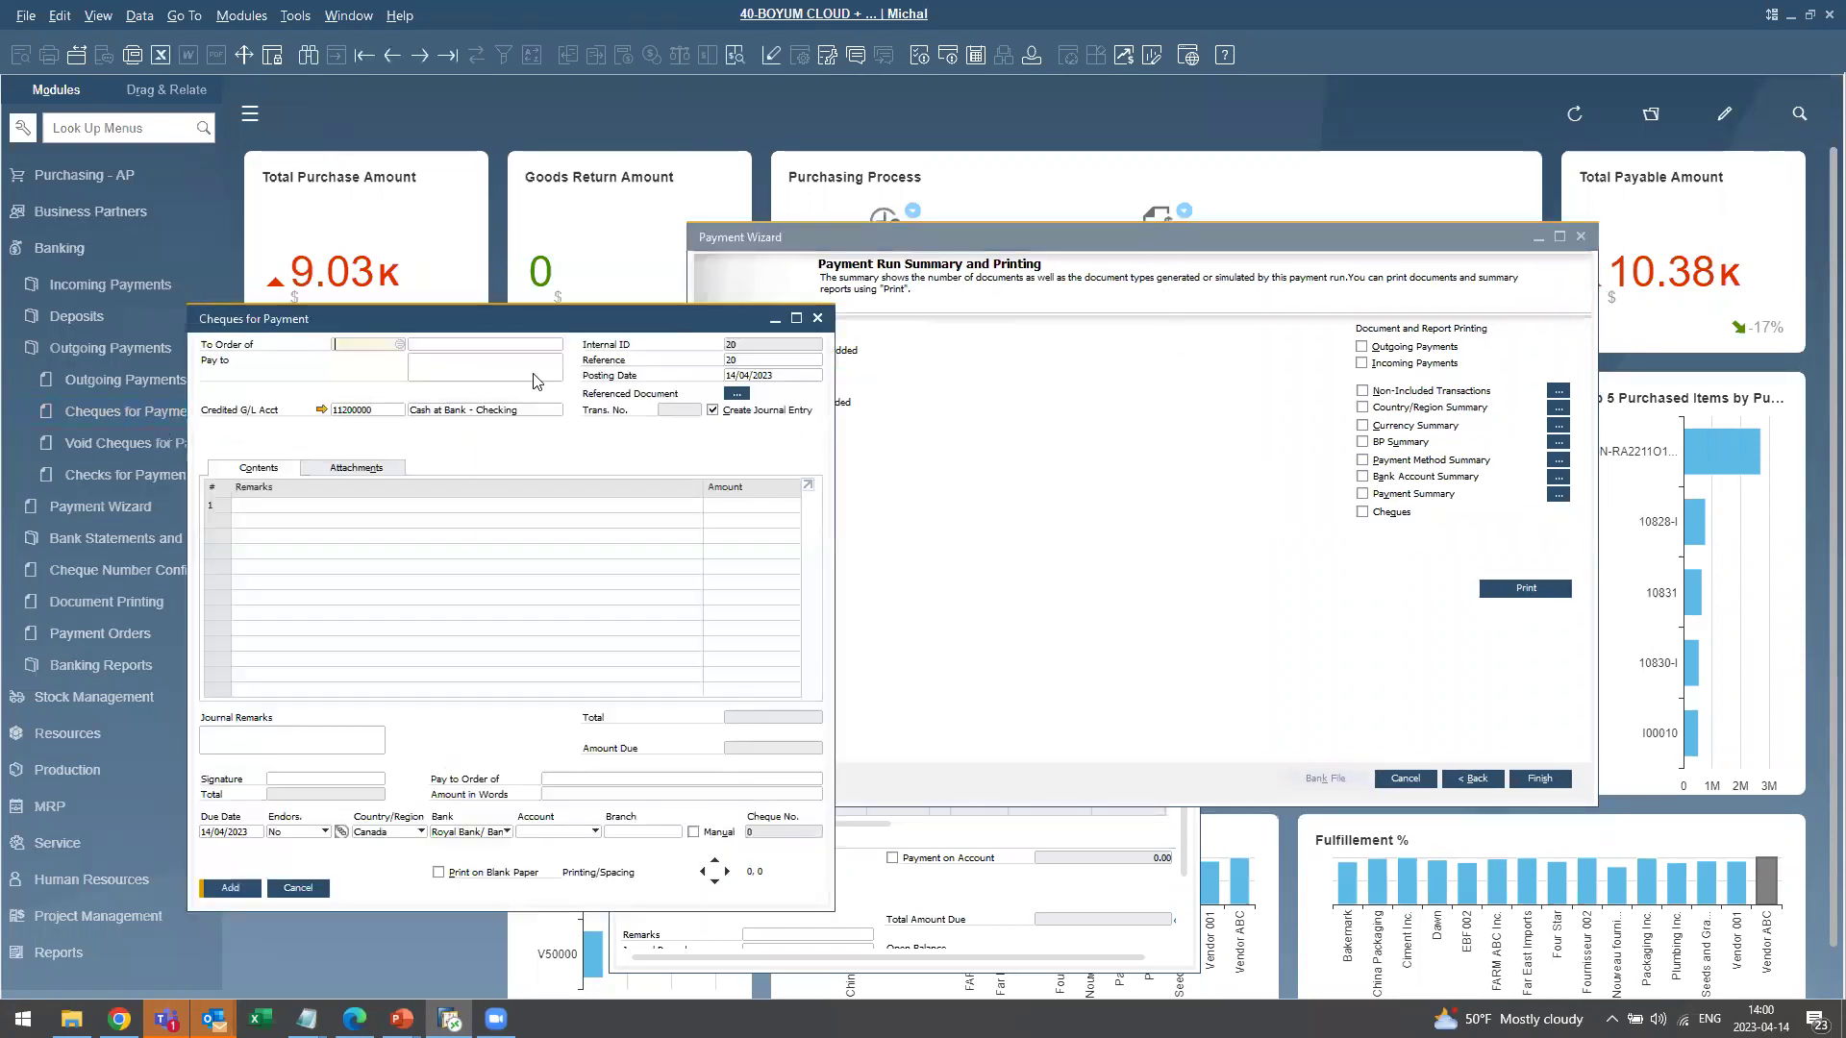
left_click_drag(671, 317, 750, 276)
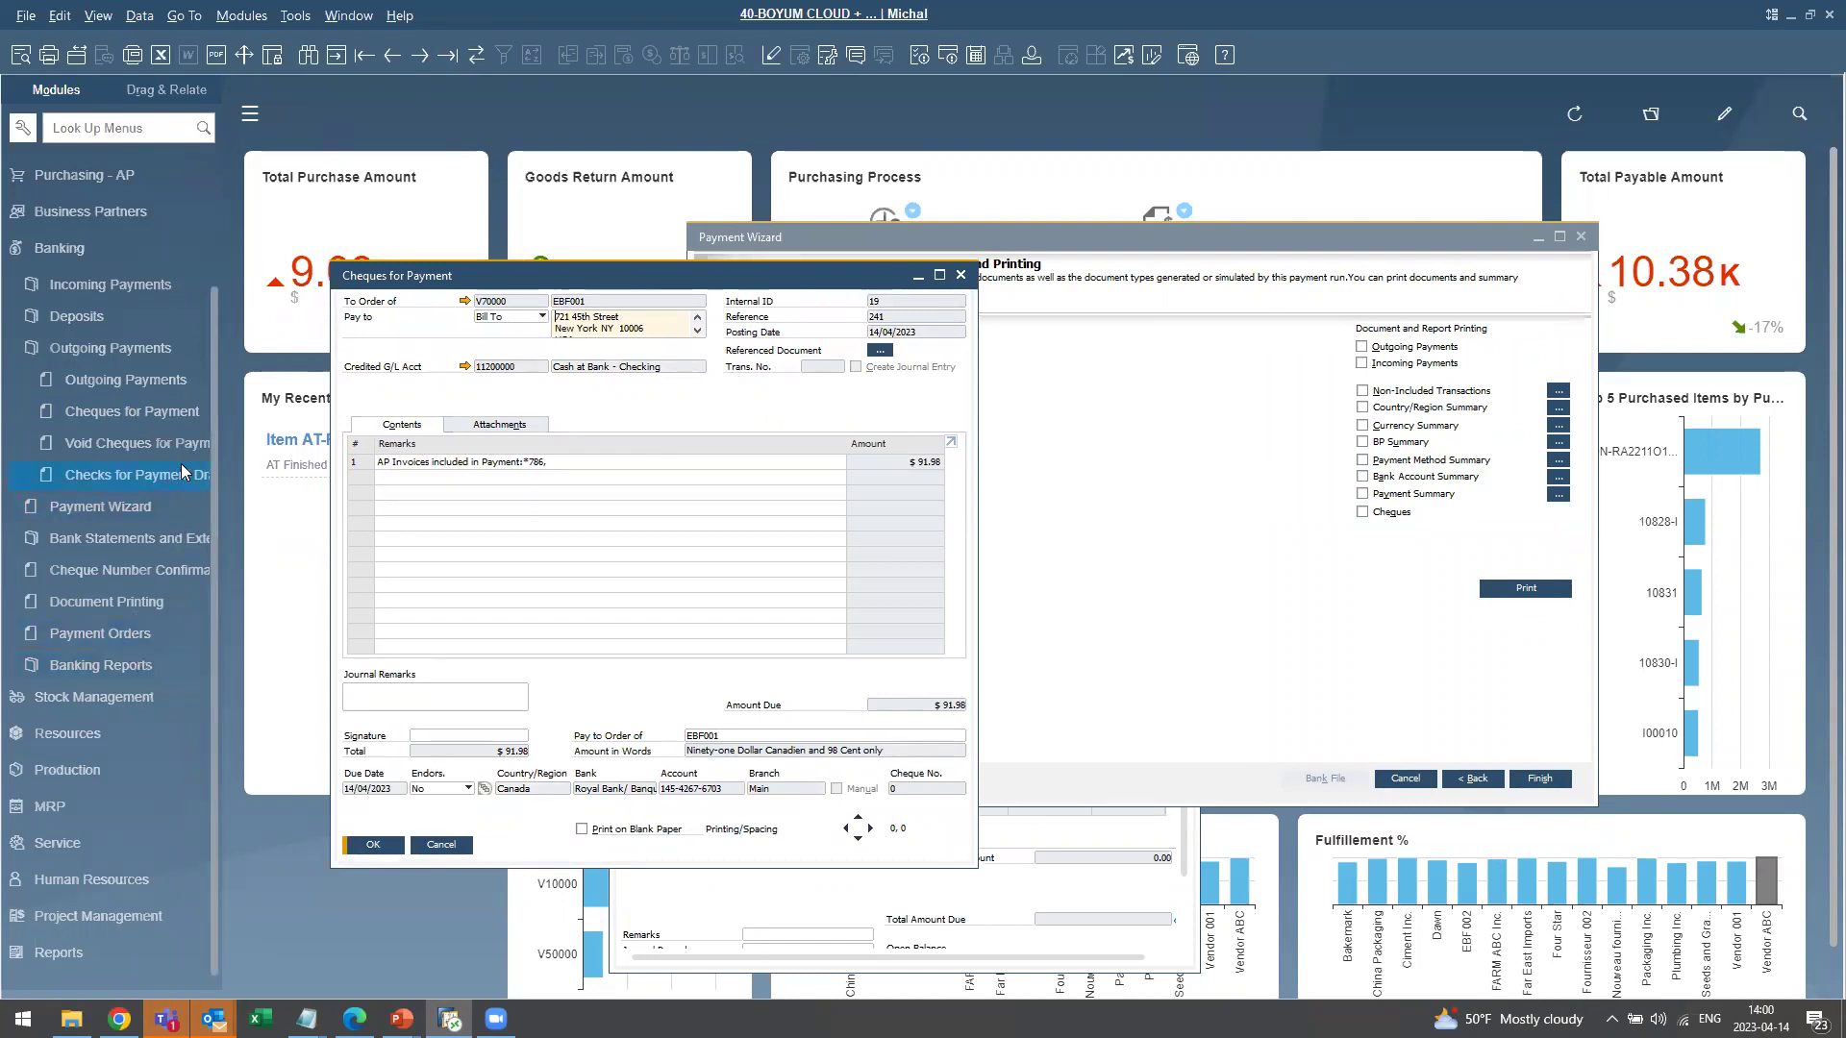
left_click(141, 664)
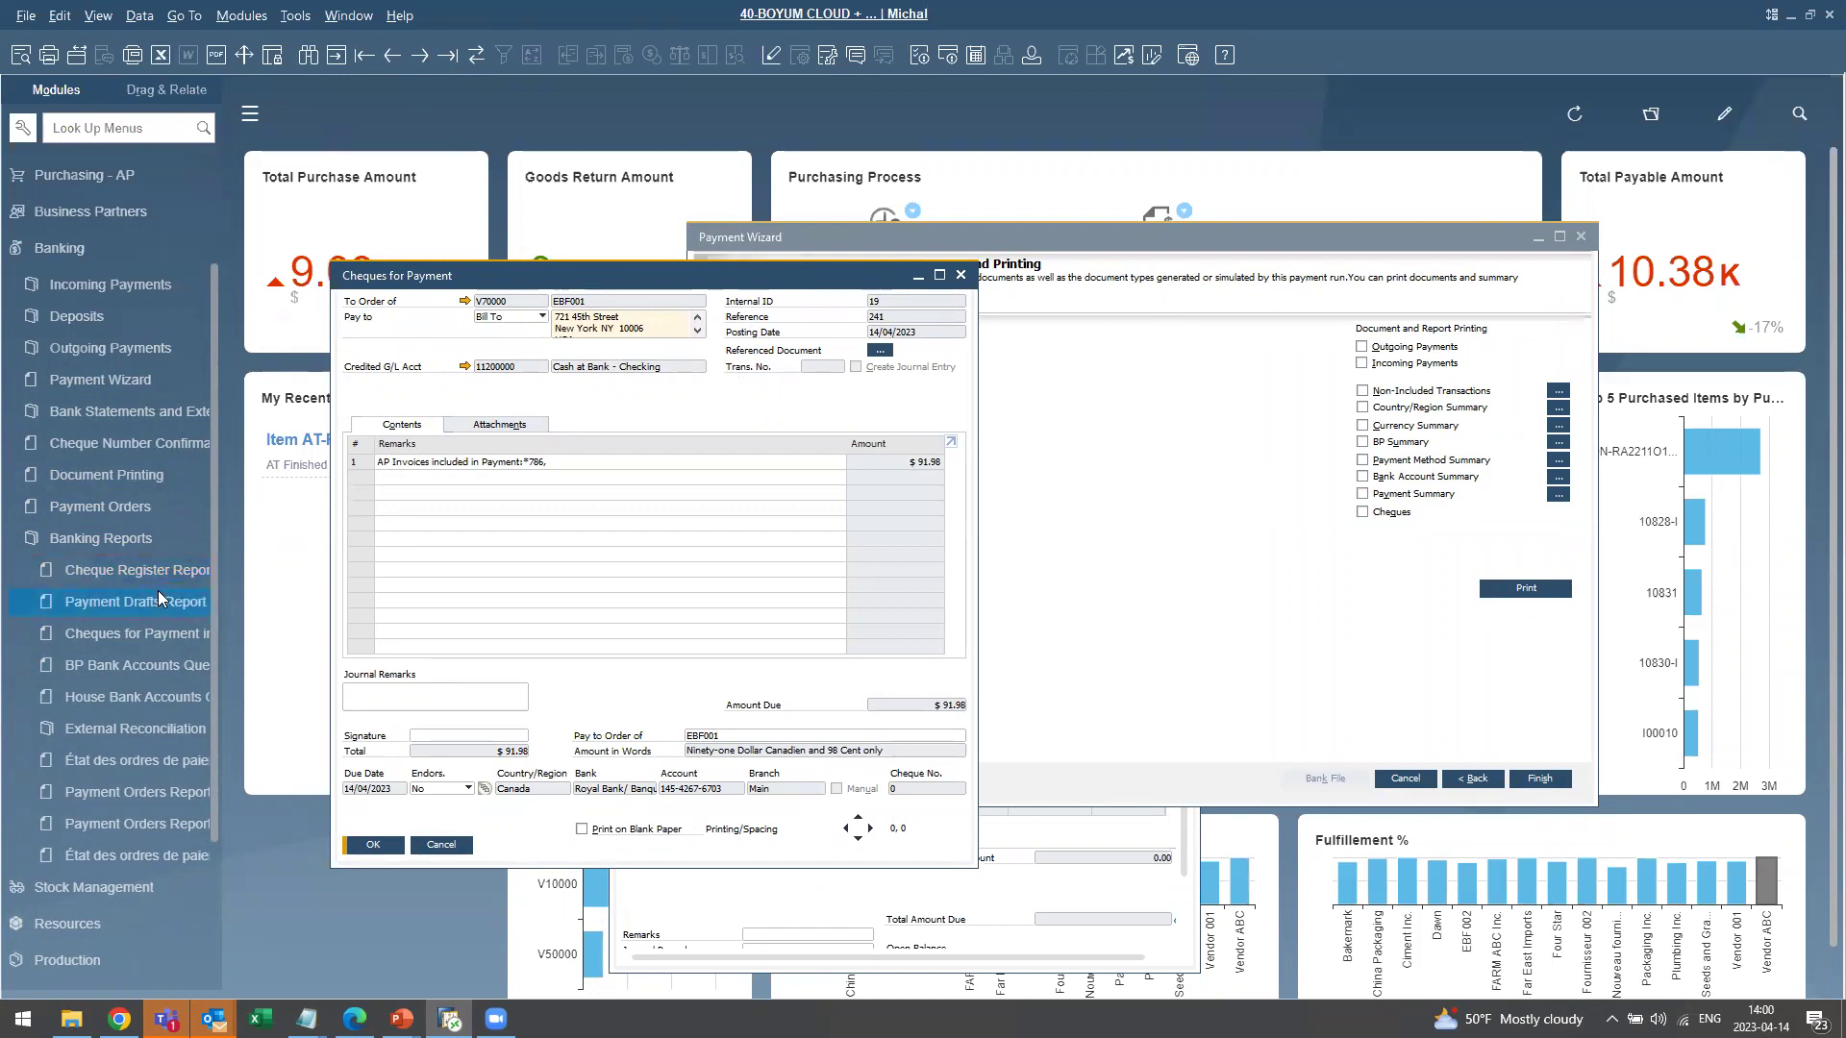
Open the Document Printing selection criteria and set the document type to Cheques for Payment.
left_click(142, 473)
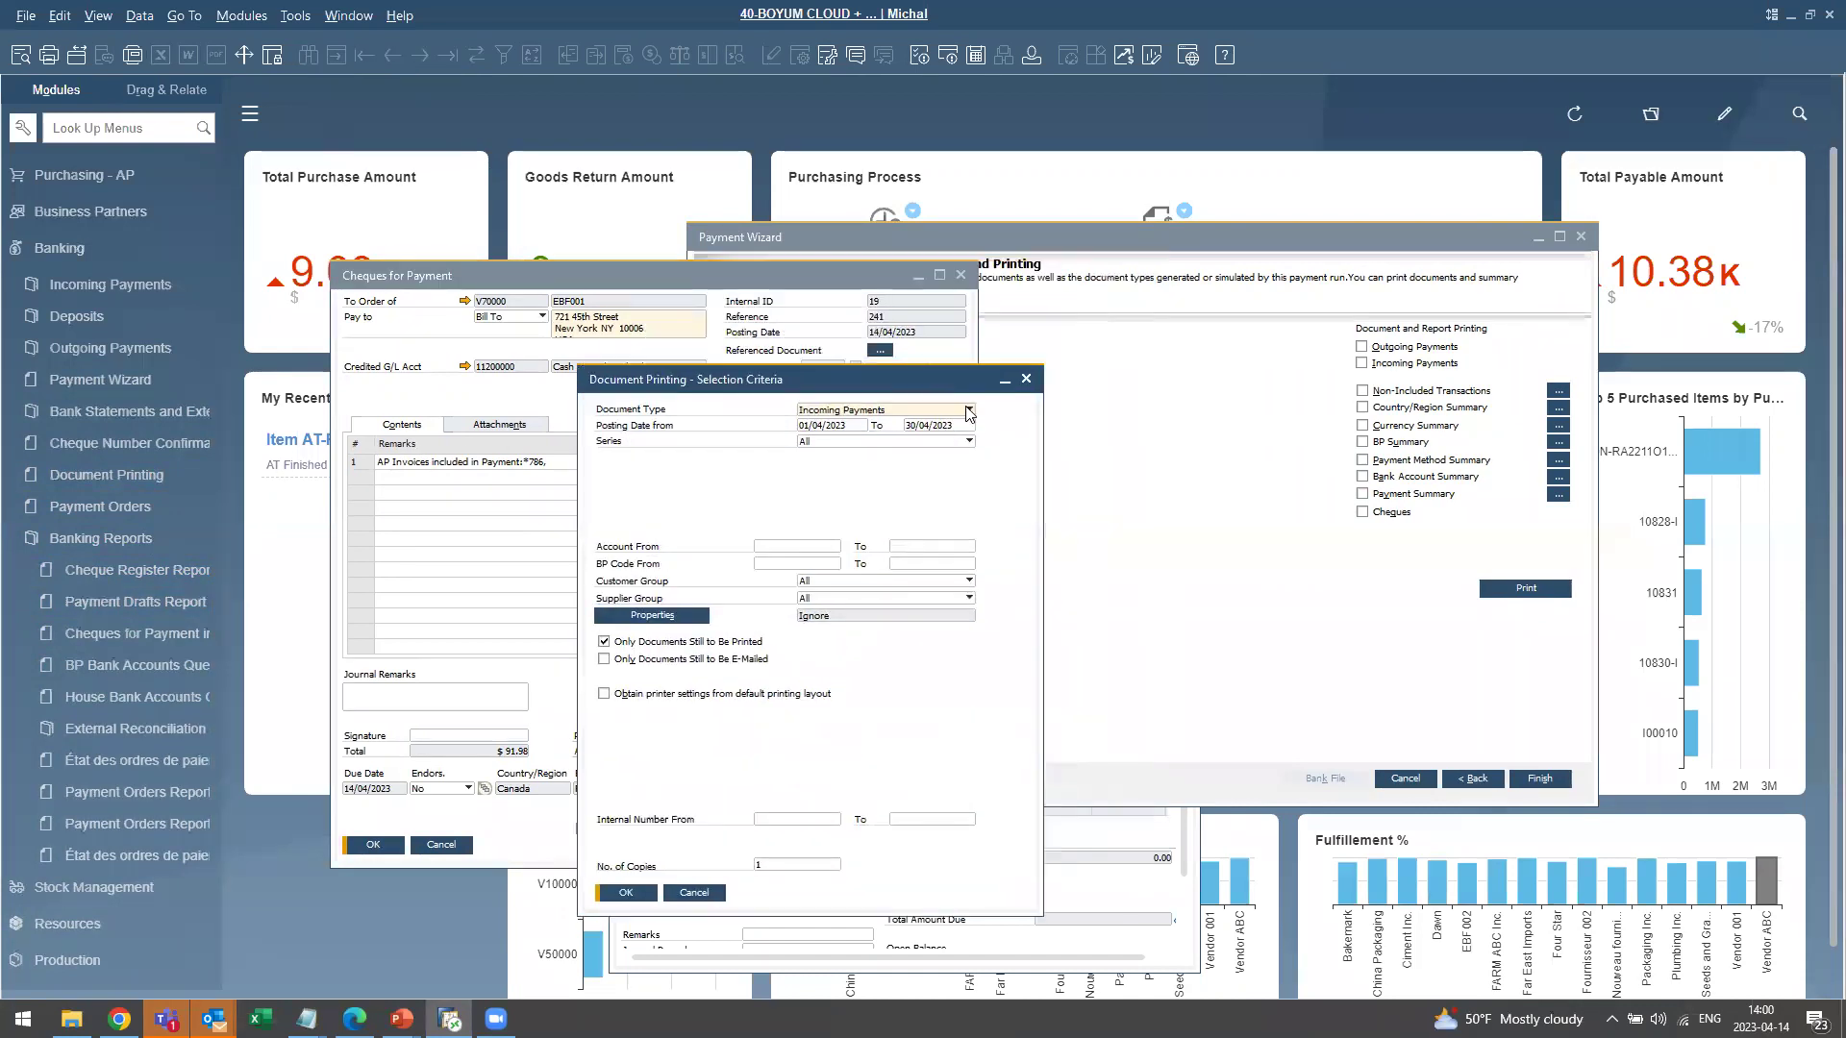
left_click(969, 412)
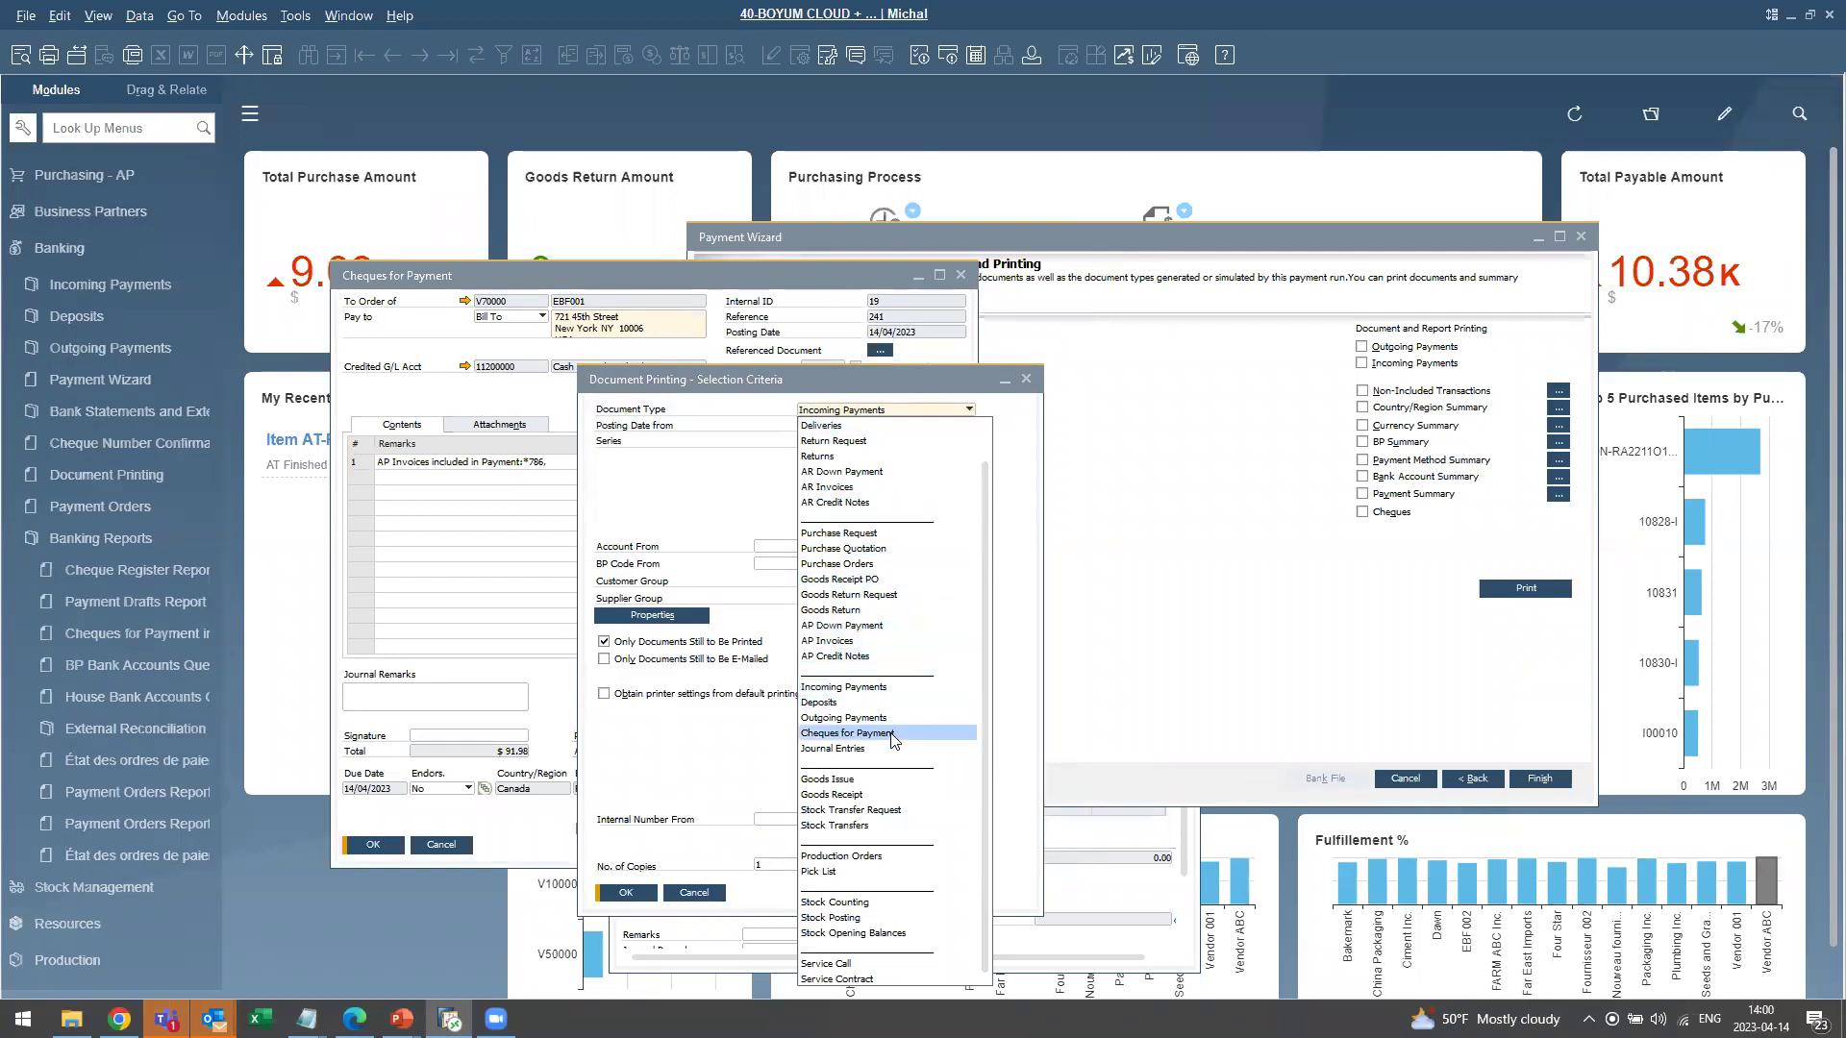
left_click(923, 732)
left_click_drag(852, 372, 946, 319)
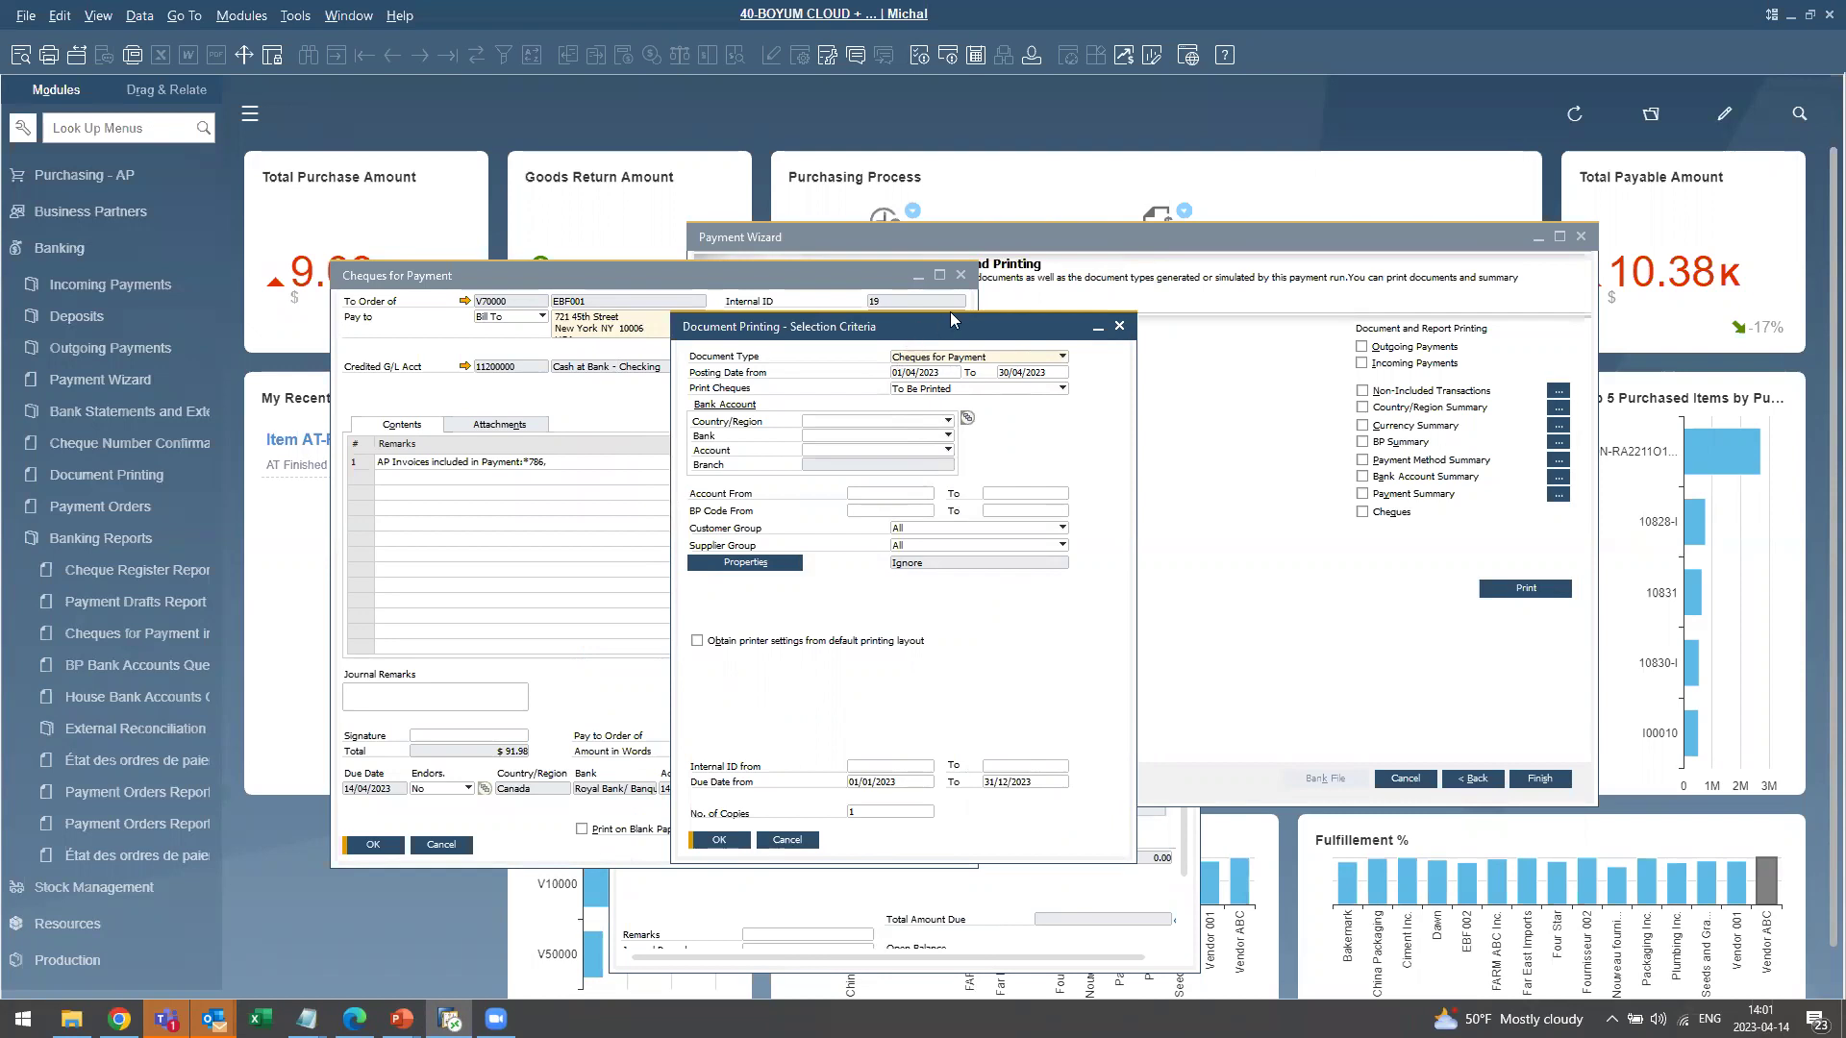
left_click_drag(908, 336, 952, 318)
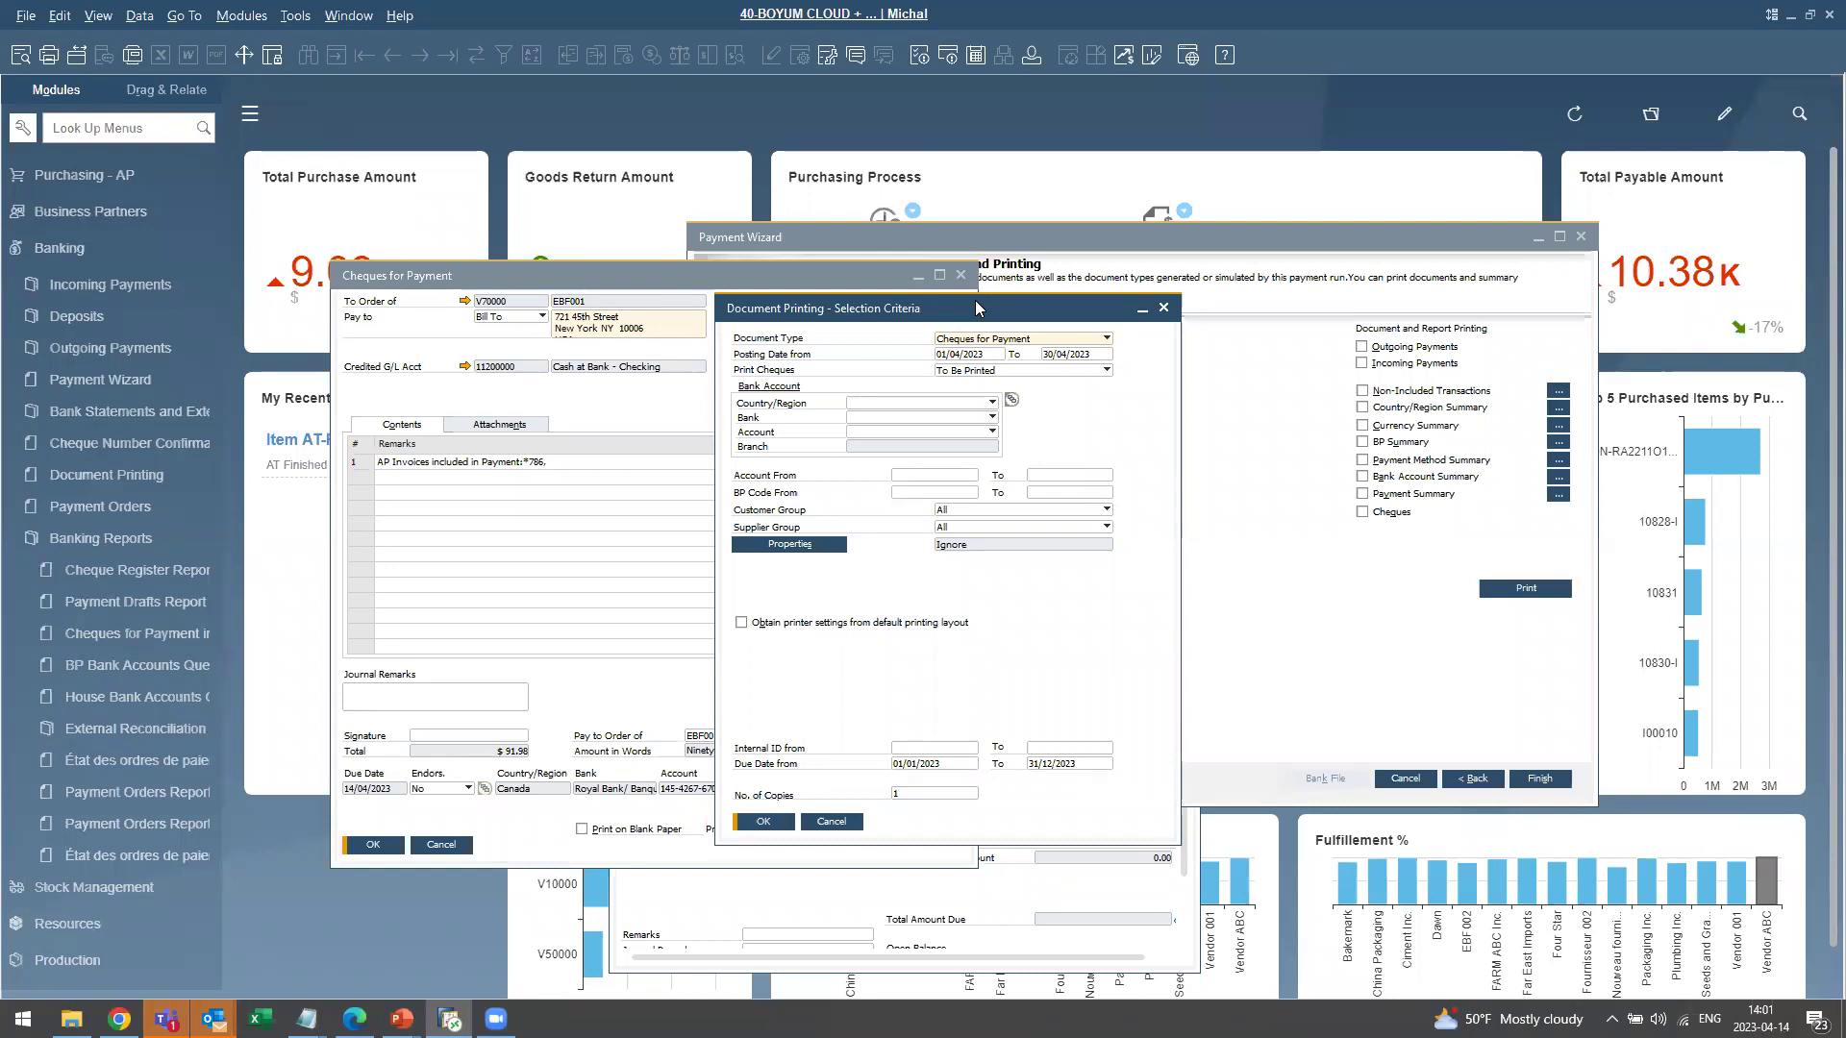
Bring the Payment Run Summary back to the front and switch to the Conclusion slide in the PowerPoint slide show.
left_click(1120, 239)
left_click_drag(1130, 238, 1199, 169)
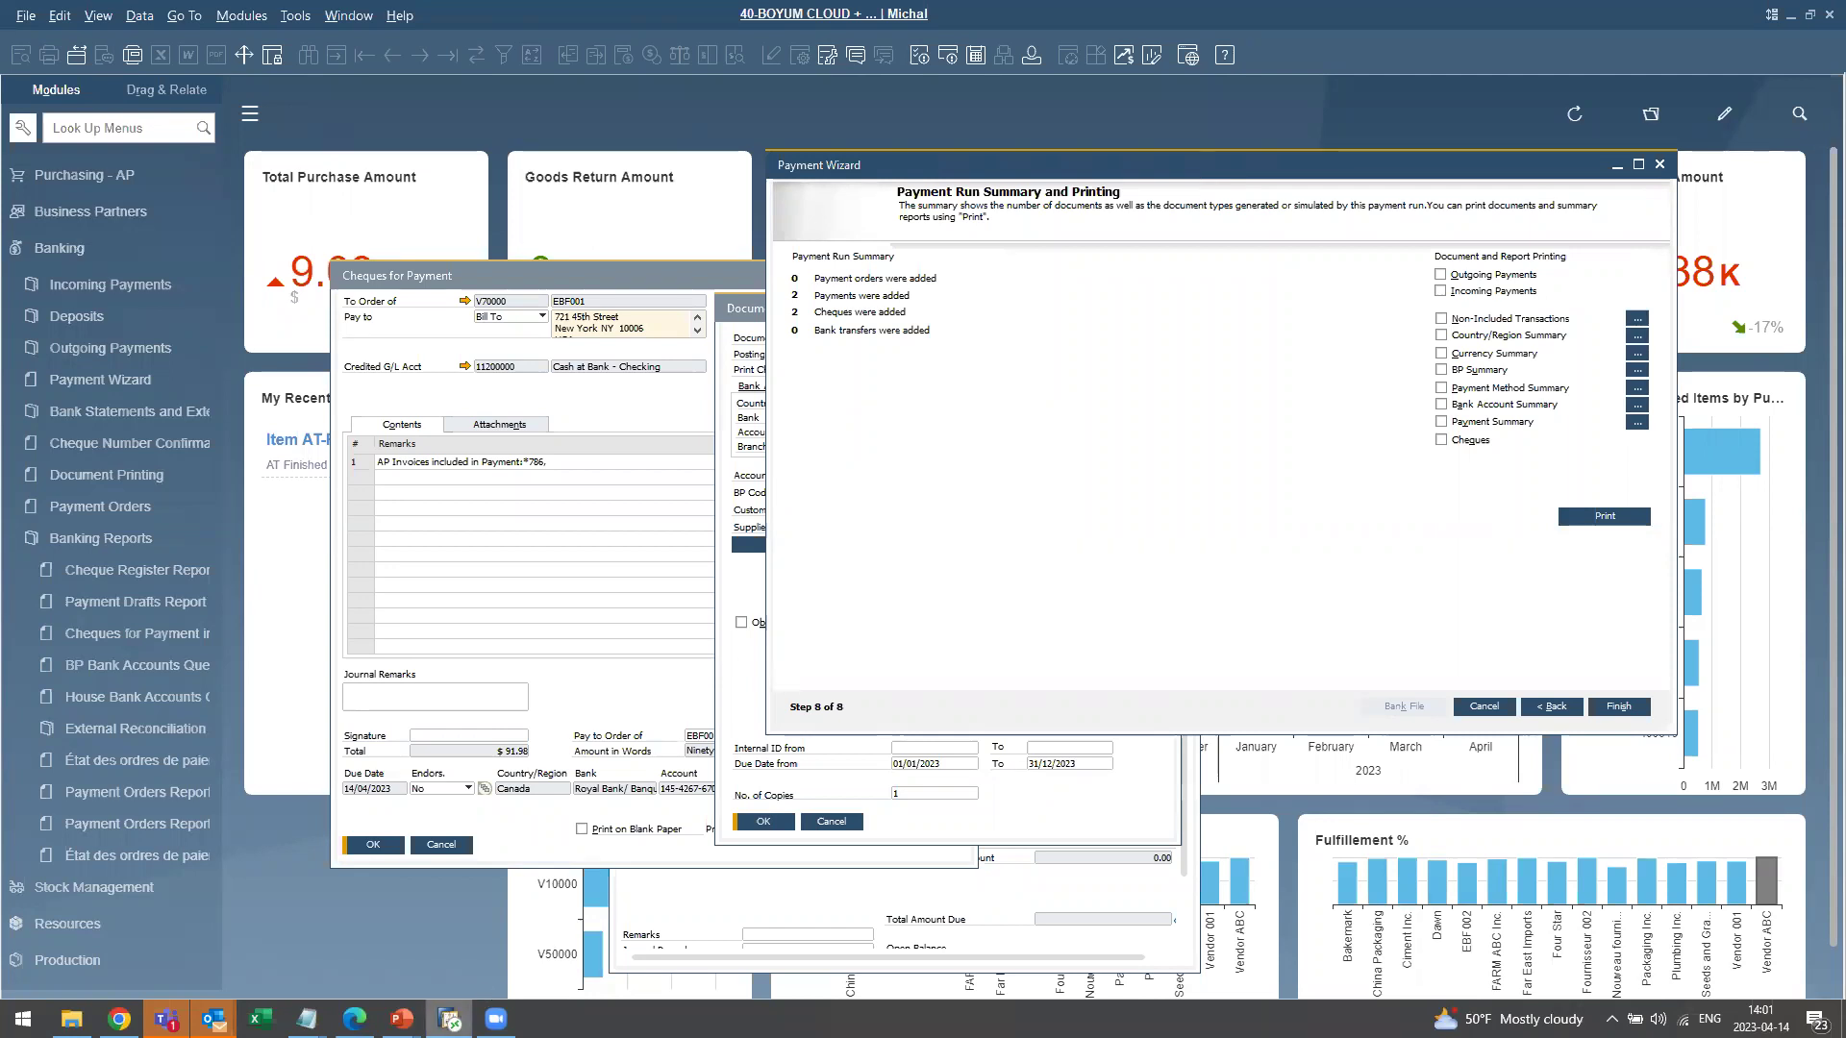
mouse_move(401, 1018)
left_click(395, 937)
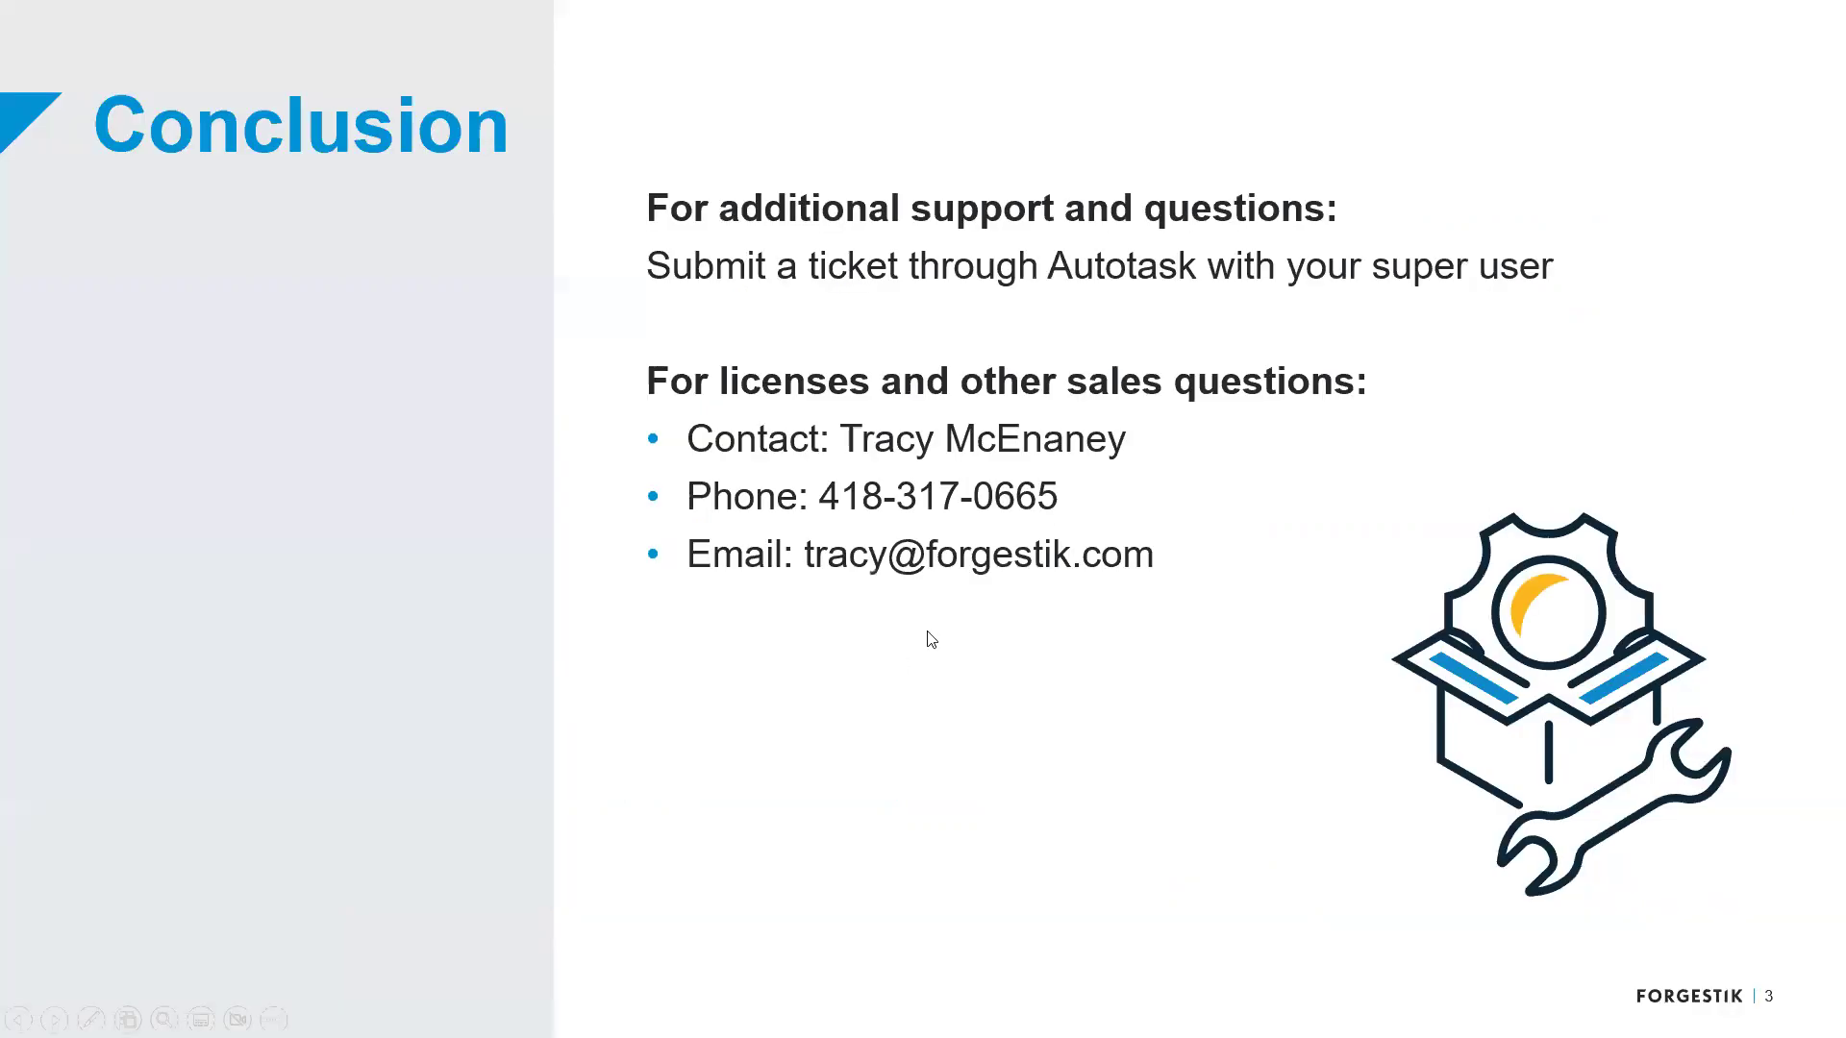